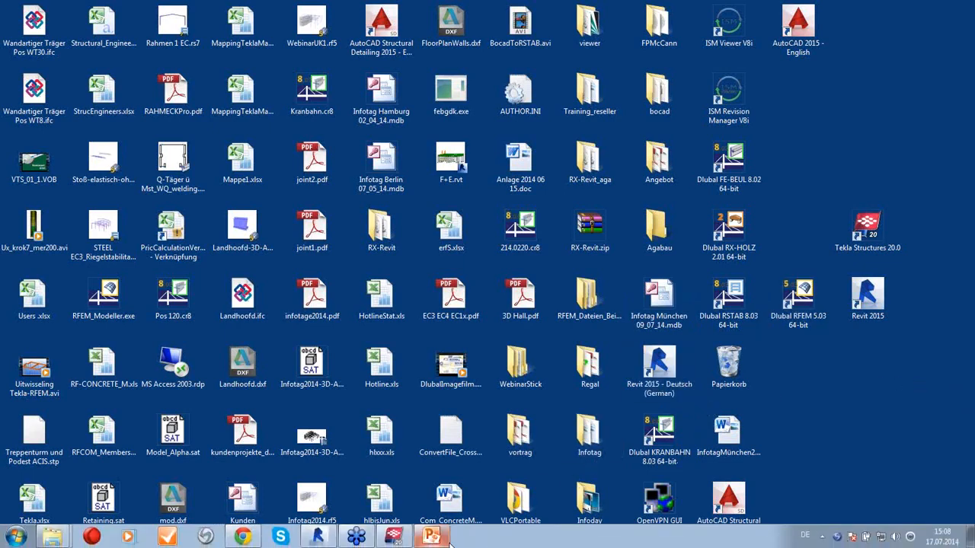
Close the running Revit window, start Revit 2015 again and maximize its window.
{"action": "right_click", "coordinate": [317, 537]}
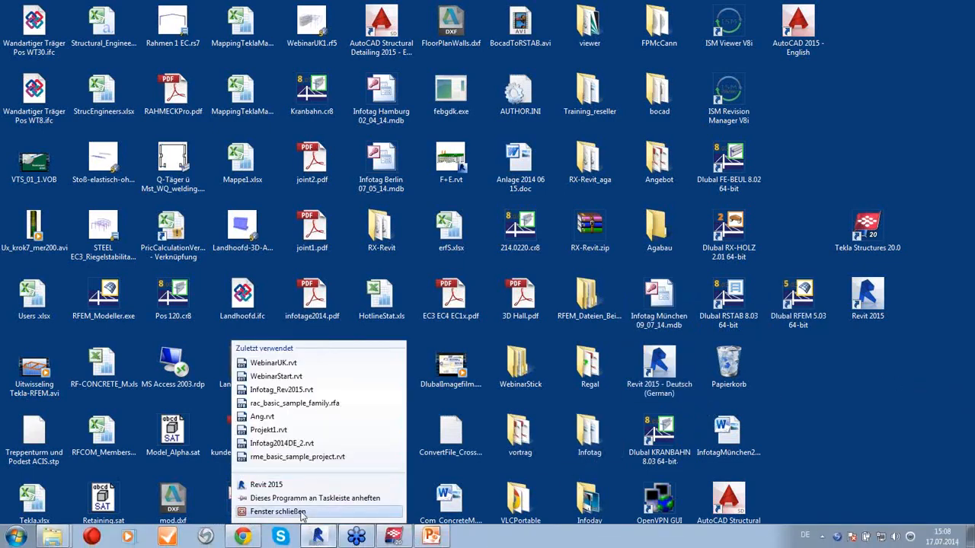
{"action": "left_click", "coordinate": [302, 512]}
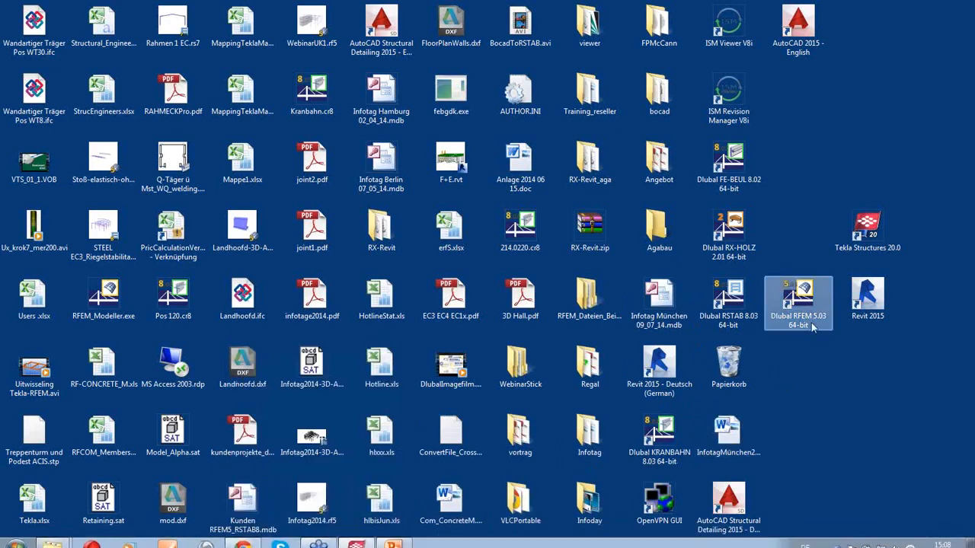
{"action": "double_click", "coordinate": [863, 316]}
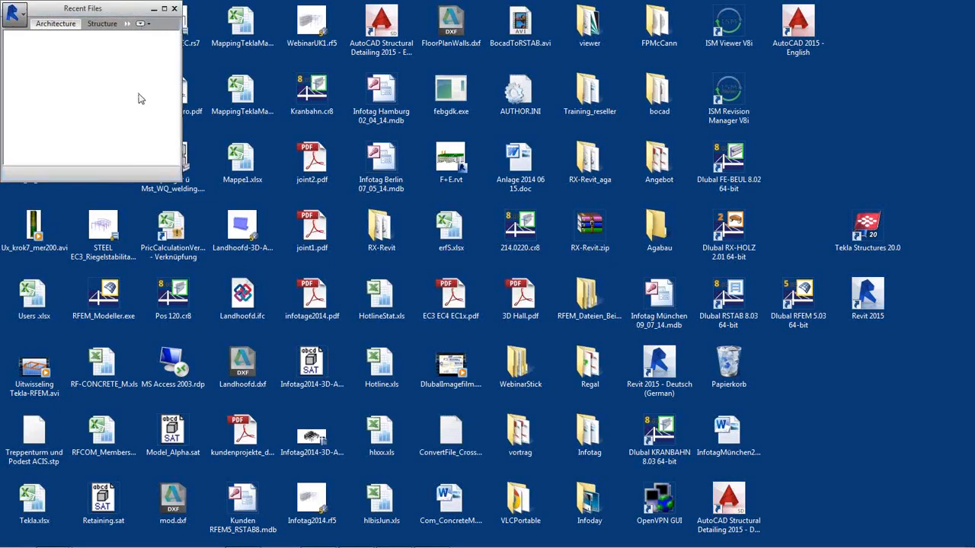
{"action": "left_click", "coordinate": [164, 9]}
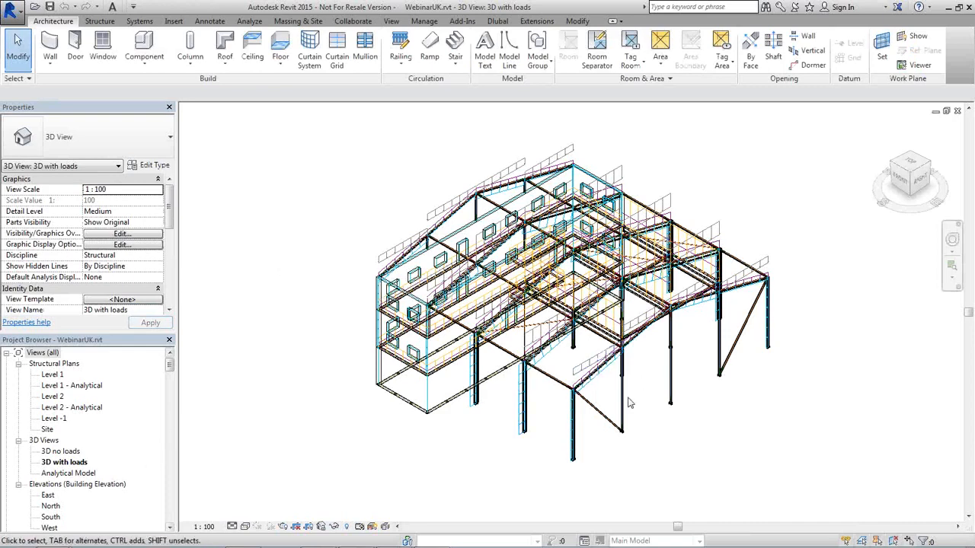
Open the 3D no loads view and examine the building's walls and steel framing up close.
{"action": "mouse_move", "coordinate": [627, 403]}
{"action": "middle_mouse_down", "text": "shift"}
{"action": "mouse_move", "coordinate": [657, 353]}
{"action": "mouse_move", "coordinate": [627, 340]}
{"action": "mouse_move", "coordinate": [644, 377]}
{"action": "mouse_move", "coordinate": [618, 412]}
{"action": "middle_mouse_up", "text": "shift"}
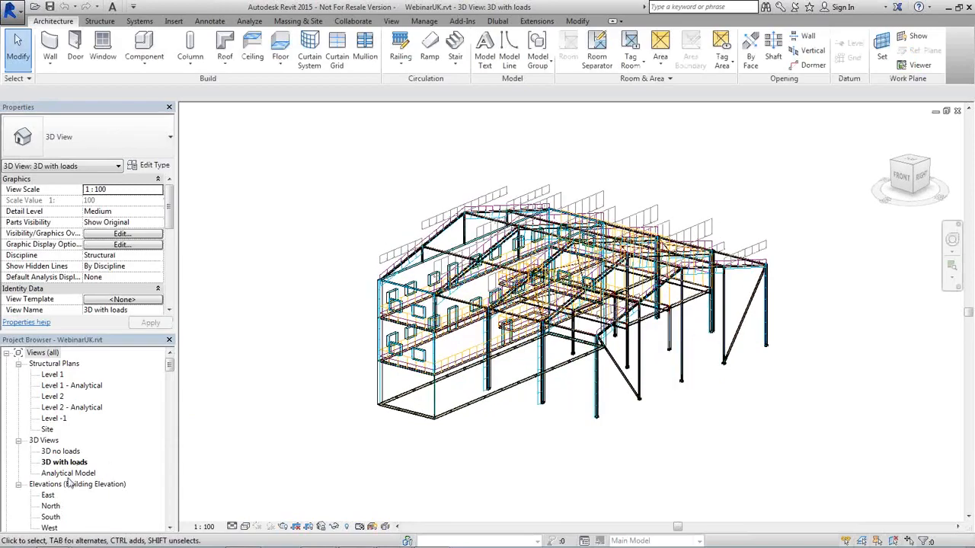
{"action": "double_click", "coordinate": [60, 451]}
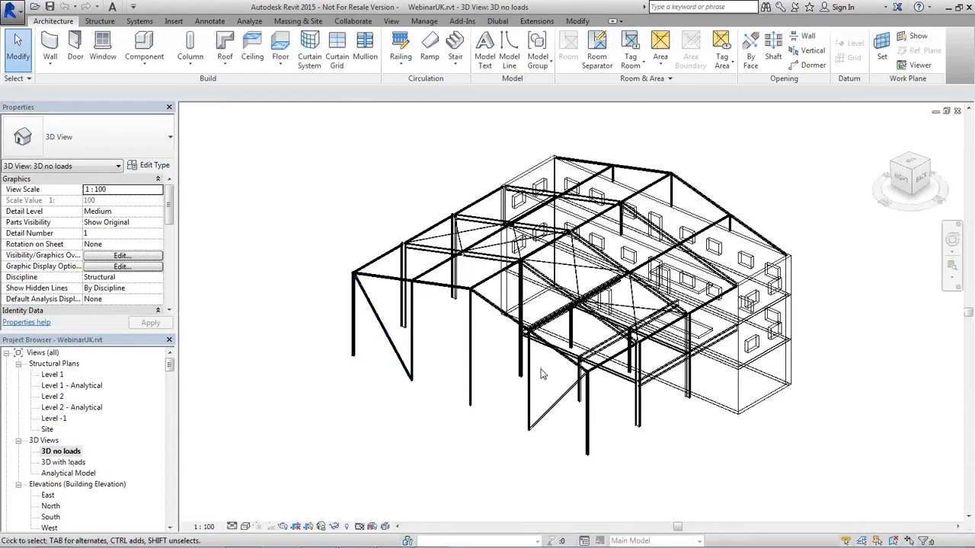
{"action": "middle_click_drag", "start_coordinate": [544, 426], "coordinate": [720, 321], "text": "shift"}
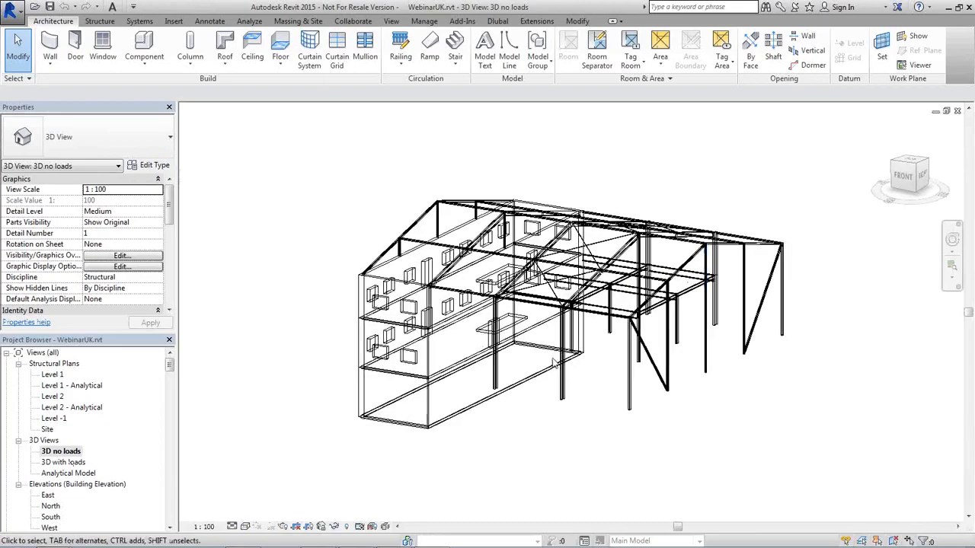
{"action": "scroll", "coordinate": [531, 362], "scroll_direction": "up", "scroll_amount": 2}
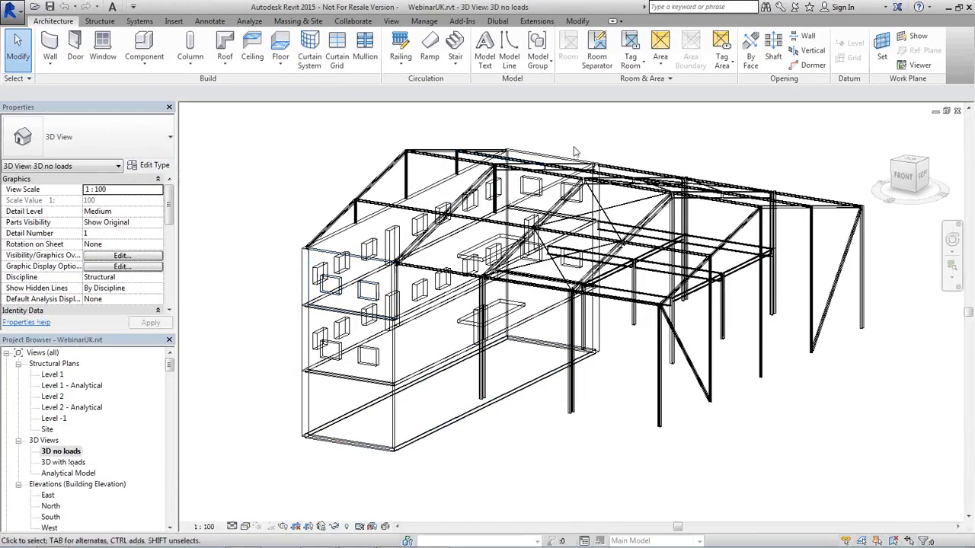
{"action": "scroll", "coordinate": [440, 267], "scroll_direction": "up", "scroll_amount": 2}
{"action": "scroll", "coordinate": [441, 267], "scroll_direction": "up", "scroll_amount": 2}
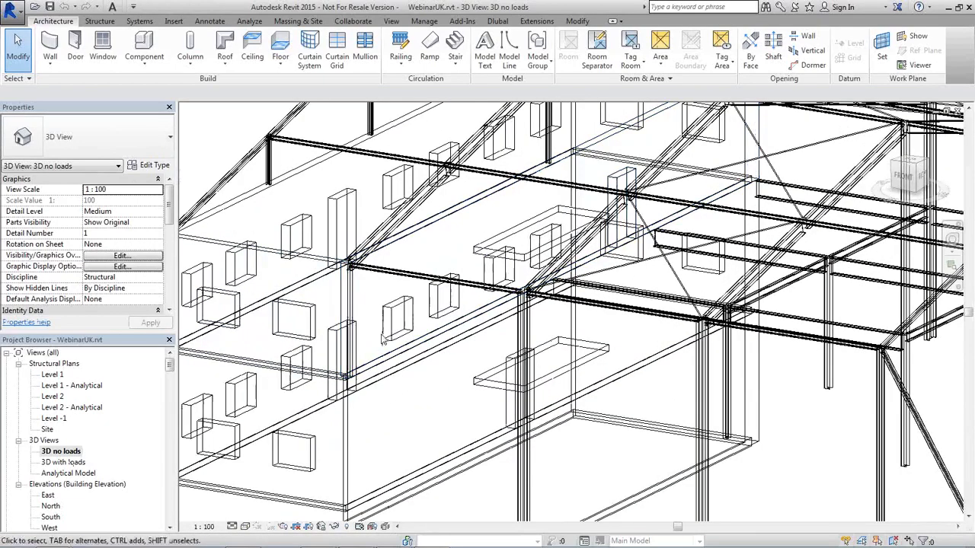
{"action": "middle_click_drag", "start_coordinate": [445, 305], "coordinate": [454, 348], "text": "shift"}
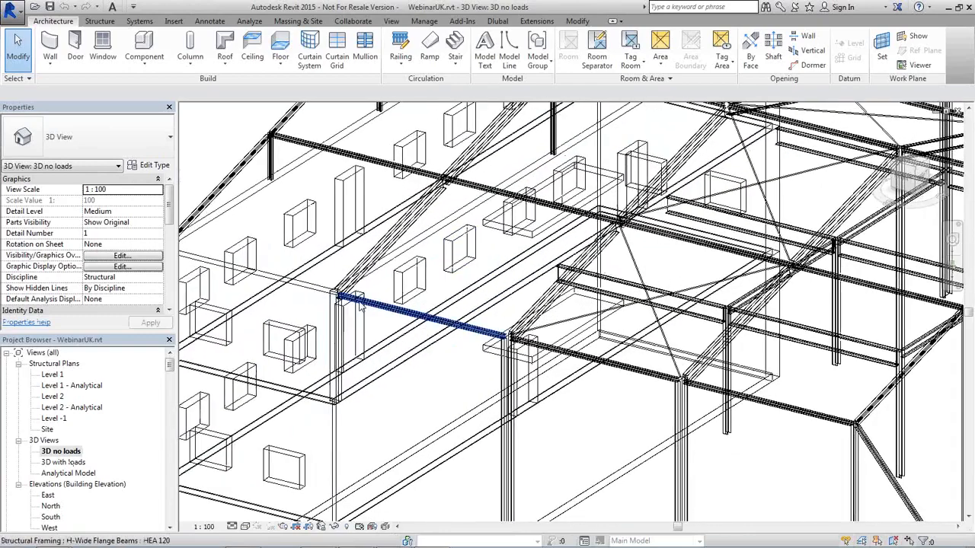
{"action": "scroll", "coordinate": [373, 307], "scroll_direction": "down", "scroll_amount": 3}
{"action": "scroll", "coordinate": [438, 335], "scroll_direction": "up", "scroll_amount": 1}
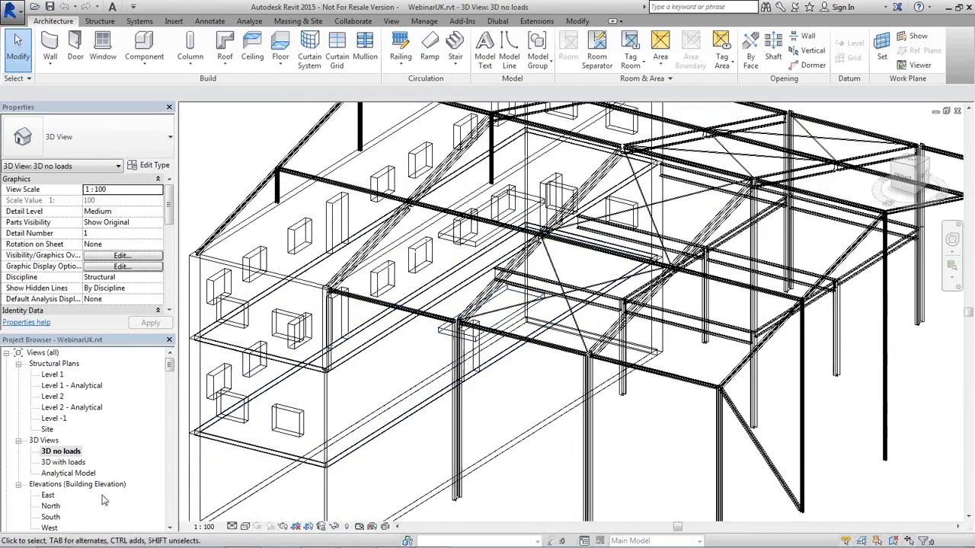
Open the 3D with loads view and examine the analytical lines and loads at the wall and beam corner.
{"action": "double_click", "coordinate": [66, 463]}
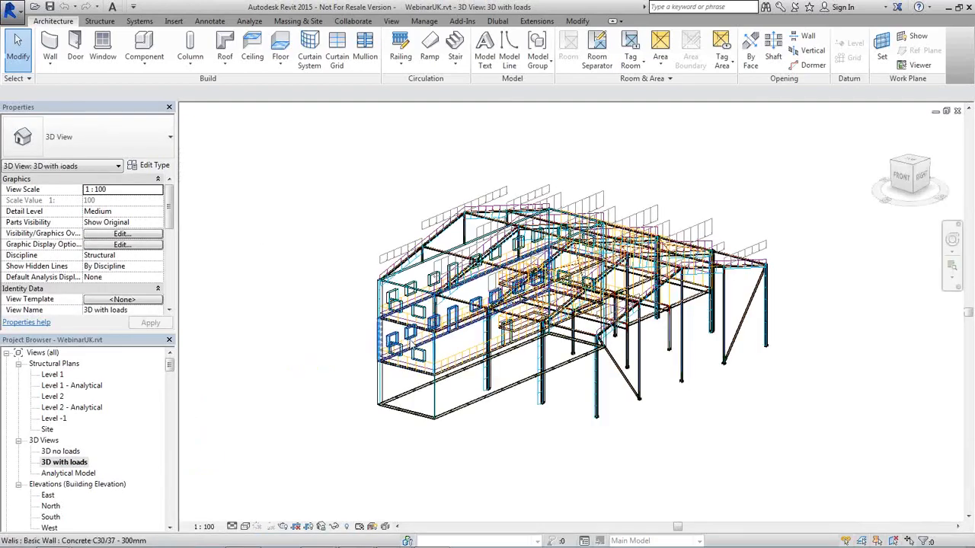
{"action": "scroll", "coordinate": [470, 343], "scroll_direction": "up", "scroll_amount": 6}
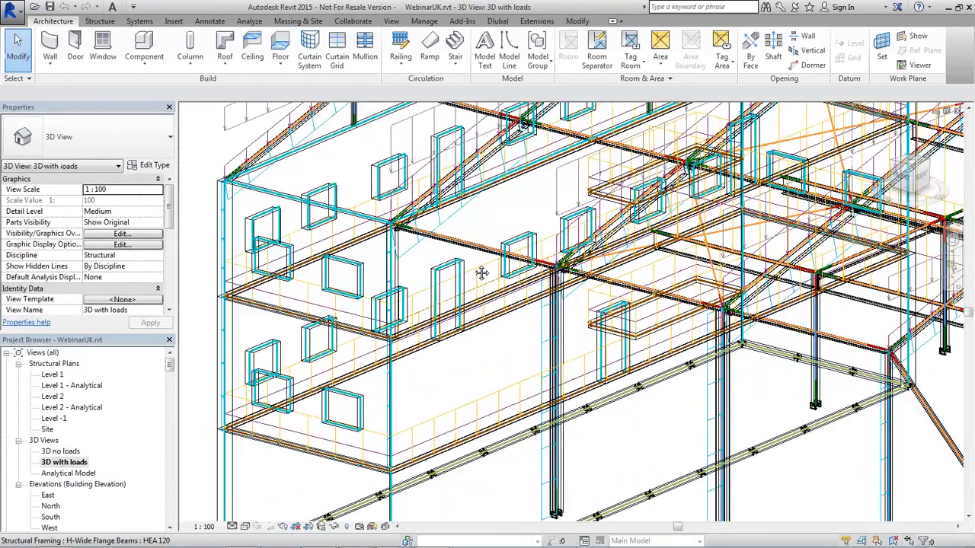
{"action": "scroll", "coordinate": [412, 312], "scroll_direction": "up", "scroll_amount": 8}
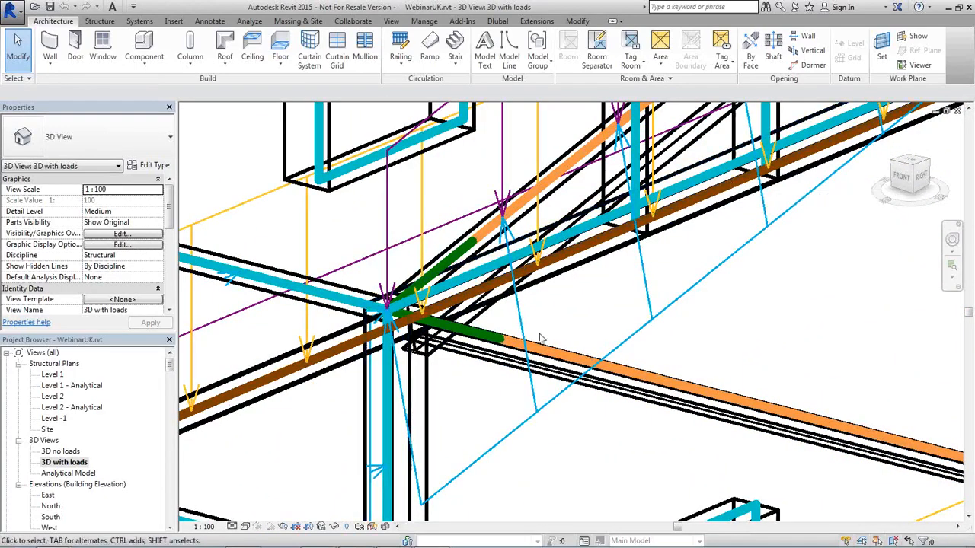
{"action": "scroll", "coordinate": [437, 278], "scroll_direction": "up", "scroll_amount": 4}
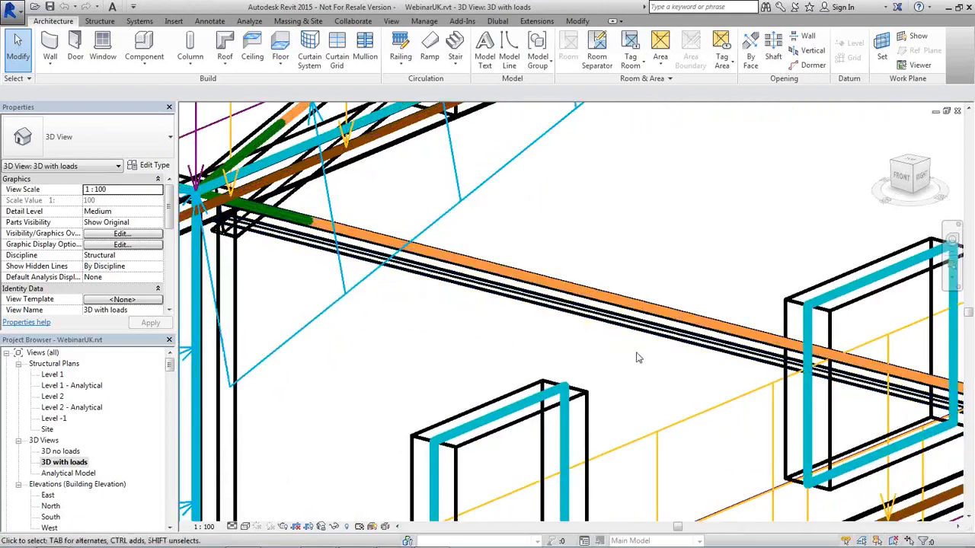
Examine the analytical members, end markers and line loads where the beams and round bar meet the column head.
{"action": "middle_click_drag", "start_coordinate": [638, 347], "coordinate": [523, 233]}
{"action": "scroll", "coordinate": [540, 326], "scroll_direction": "up", "scroll_amount": 2}
{"action": "middle_click_drag", "start_coordinate": [540, 325], "coordinate": [619, 395], "text": "shift"}
{"action": "scroll", "coordinate": [618, 394], "scroll_direction": "up", "scroll_amount": 1}
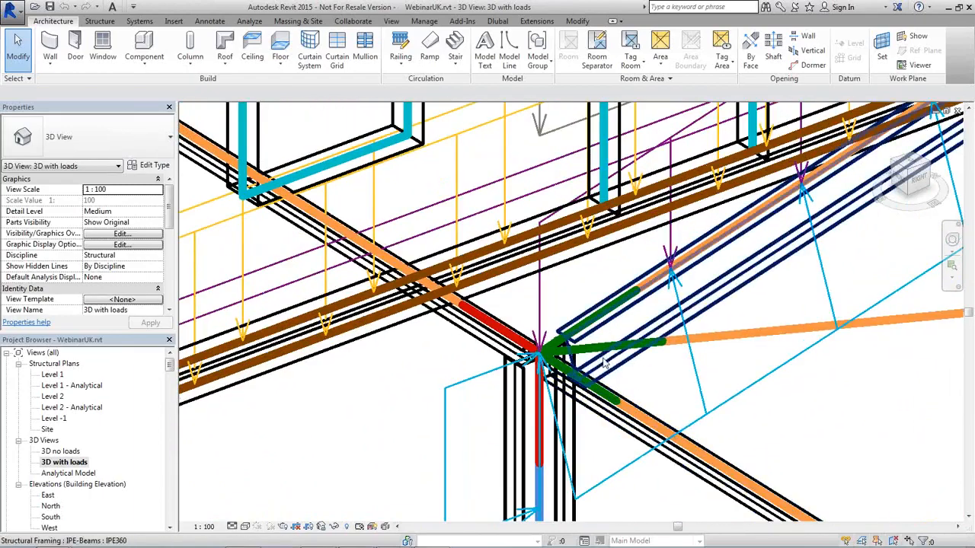
{"action": "middle_click_drag", "start_coordinate": [660, 369], "coordinate": [657, 283]}
{"action": "scroll", "coordinate": [629, 325], "scroll_direction": "up", "scroll_amount": 1}
{"action": "middle_click_drag", "start_coordinate": [616, 335], "coordinate": [569, 401]}
{"action": "scroll", "coordinate": [569, 402], "scroll_direction": "up", "scroll_amount": 1}
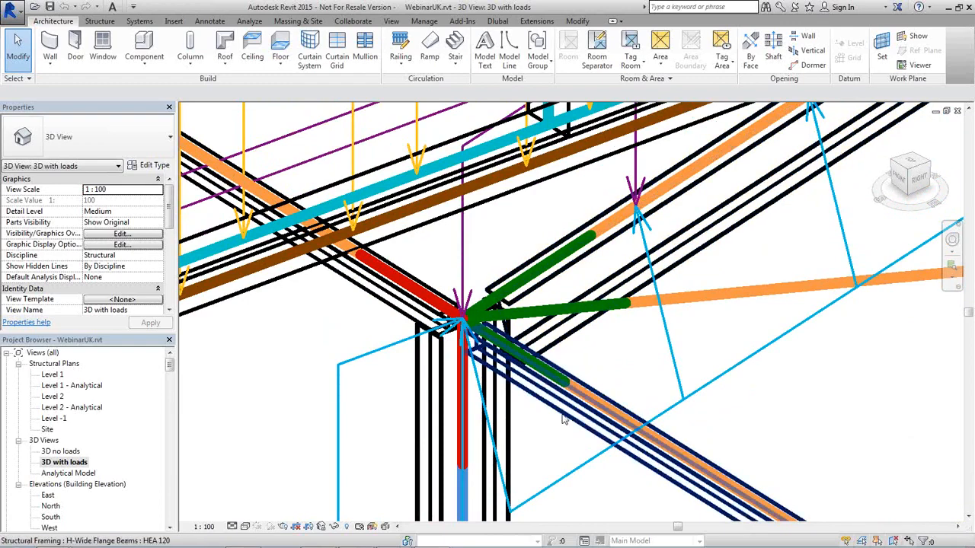
{"action": "middle_click_drag", "start_coordinate": [562, 418], "coordinate": [491, 352]}
{"action": "scroll", "coordinate": [487, 348], "scroll_direction": "down", "scroll_amount": 1}
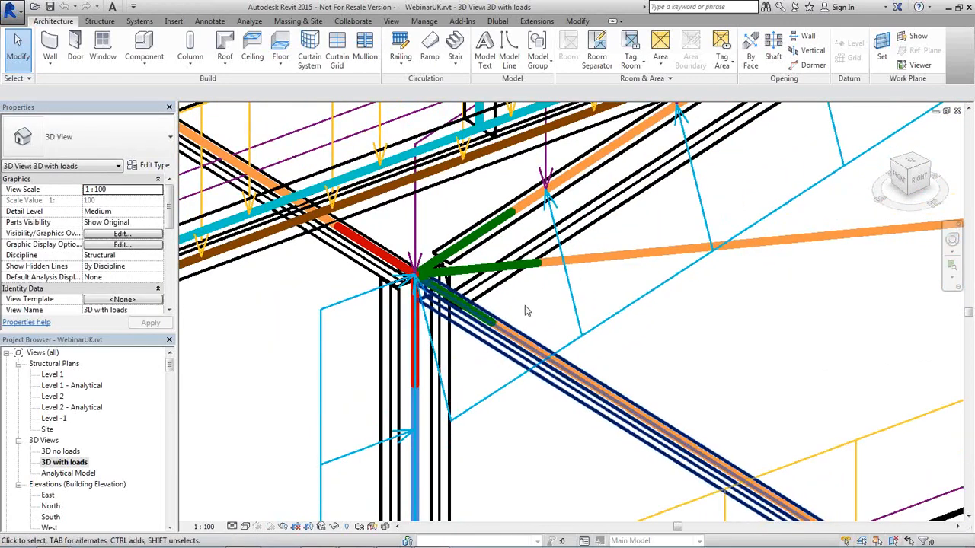
Select the RD 30 round bar at the column head and review its analytical beam's start and end release properties.
{"action": "left_click", "coordinate": [552, 268]}
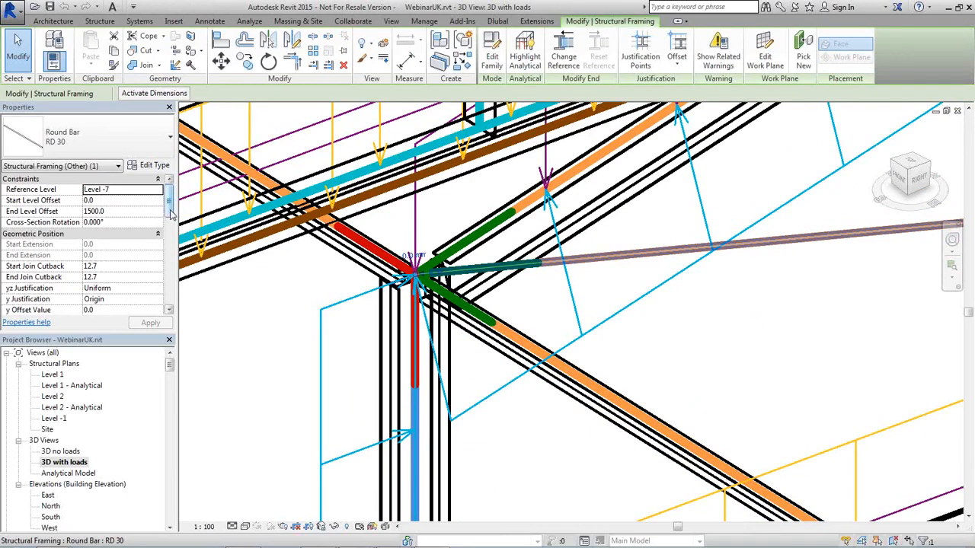
{"action": "left_click", "coordinate": [75, 166]}
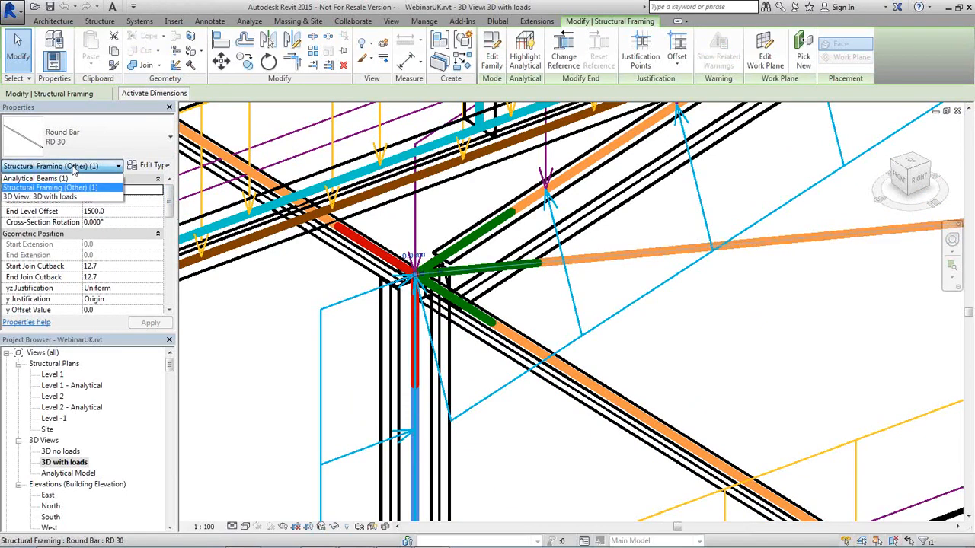
{"action": "left_click", "coordinate": [61, 179]}
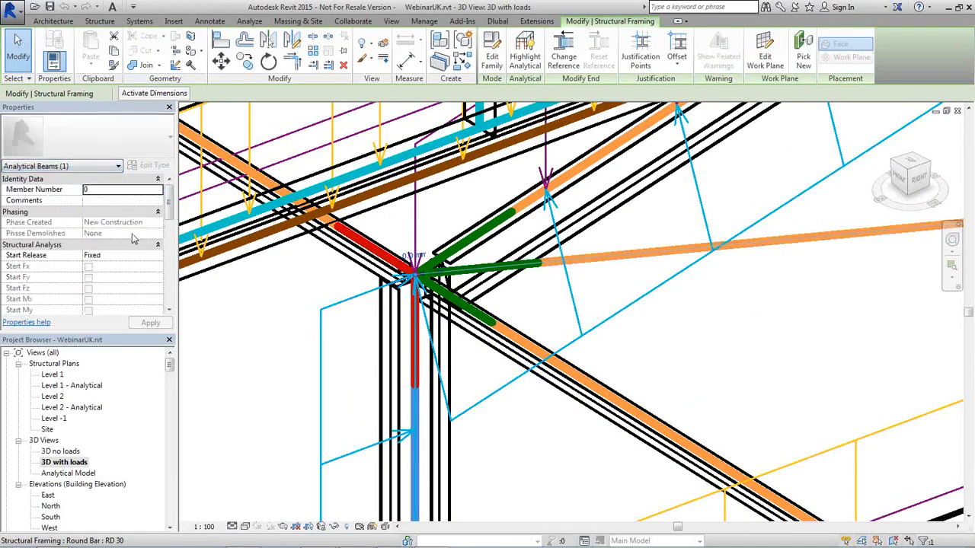
{"action": "scroll", "coordinate": [162, 220], "scroll_direction": "down", "scroll_amount": 4}
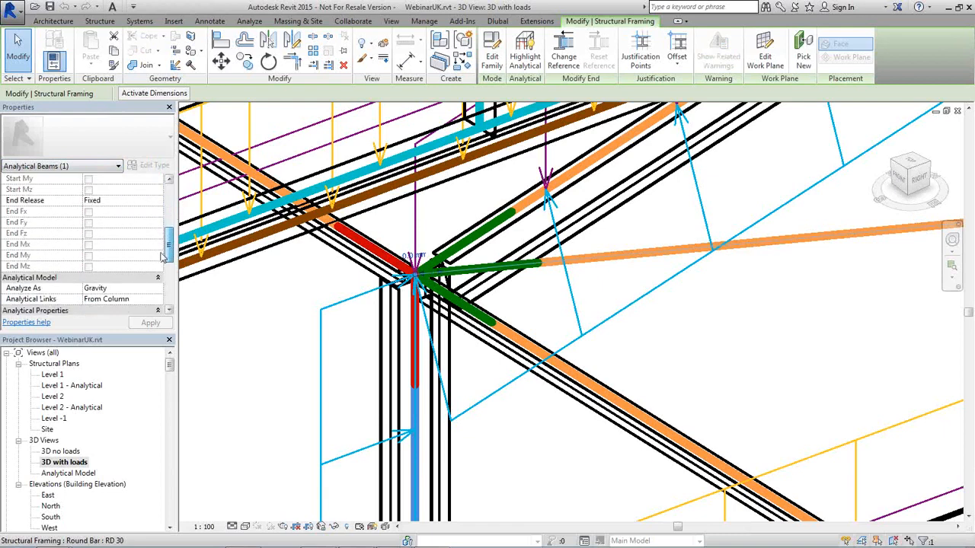
{"action": "scroll", "coordinate": [162, 254], "scroll_direction": "up", "scroll_amount": 4}
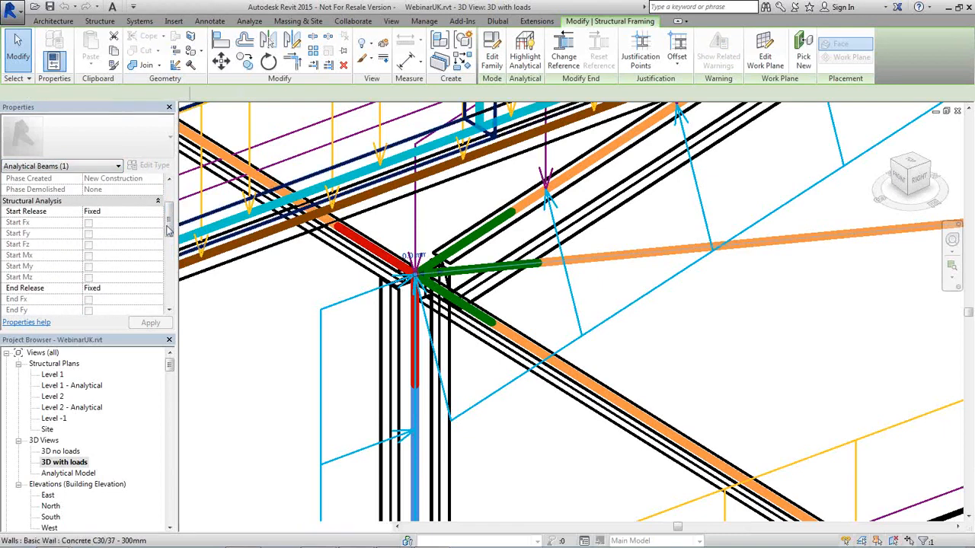
{"action": "scroll", "coordinate": [164, 258], "scroll_direction": "down", "scroll_amount": 4}
{"action": "scroll", "coordinate": [163, 257], "scroll_direction": "down", "scroll_amount": 5}
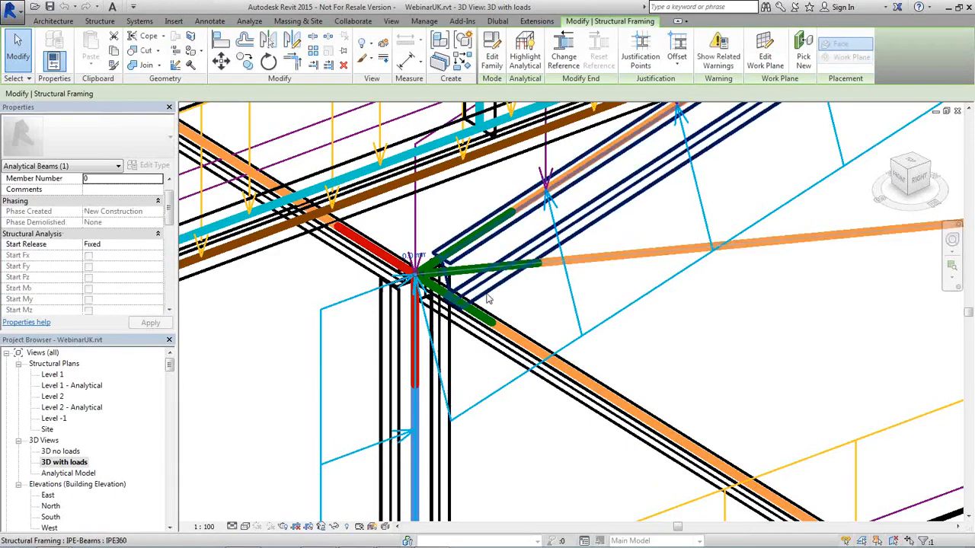
Select the boundary condition at the front column's base, review its translation and rotation settings, and deselect it.
{"action": "middle_click_drag", "start_coordinate": [492, 361], "coordinate": [419, 261]}
{"action": "scroll", "coordinate": [426, 277], "scroll_direction": "down", "scroll_amount": 6}
{"action": "middle_click_drag", "start_coordinate": [549, 373], "coordinate": [384, 238]}
{"action": "scroll", "coordinate": [526, 336], "scroll_direction": "down", "scroll_amount": 6}
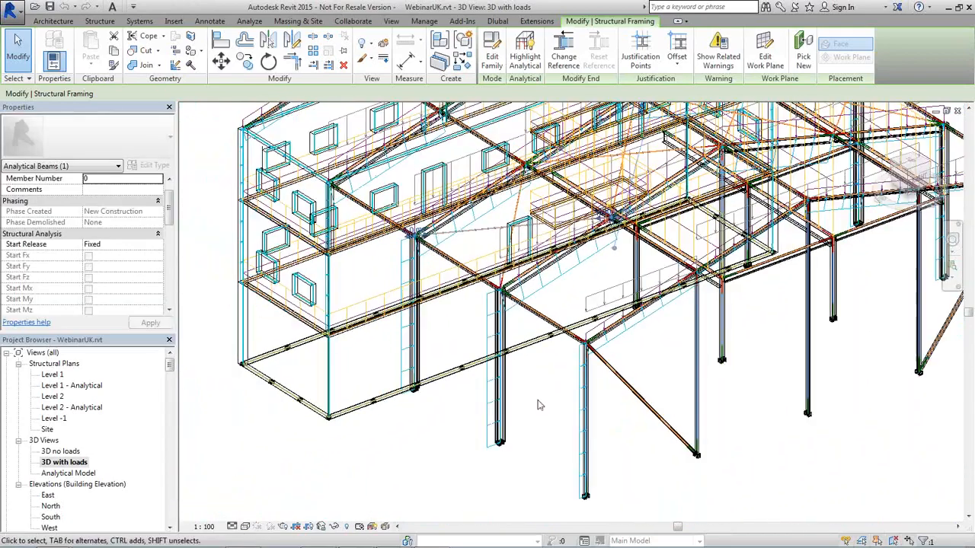
{"action": "middle_click_drag", "start_coordinate": [524, 328], "coordinate": [482, 260]}
{"action": "scroll", "coordinate": [518, 352], "scroll_direction": "up", "scroll_amount": 8}
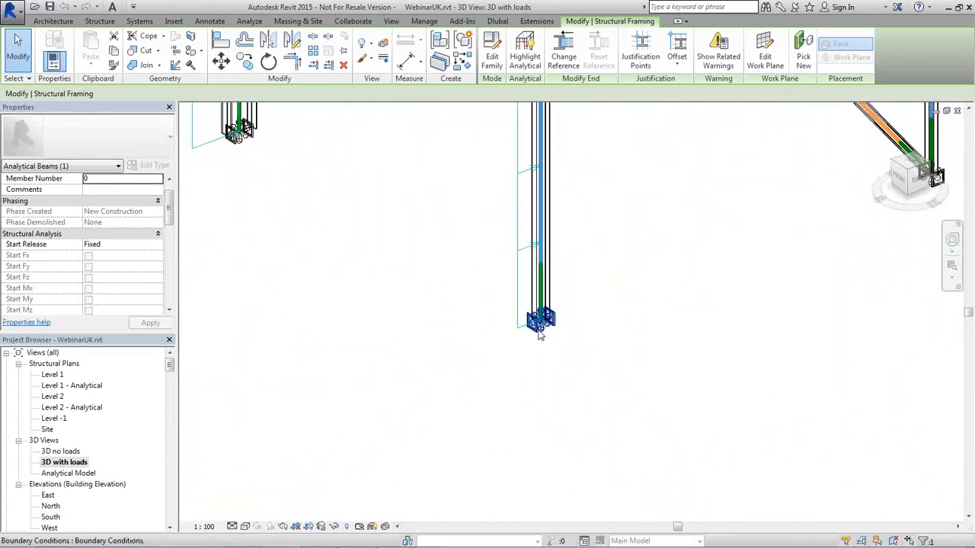
{"action": "left_click", "coordinate": [540, 336]}
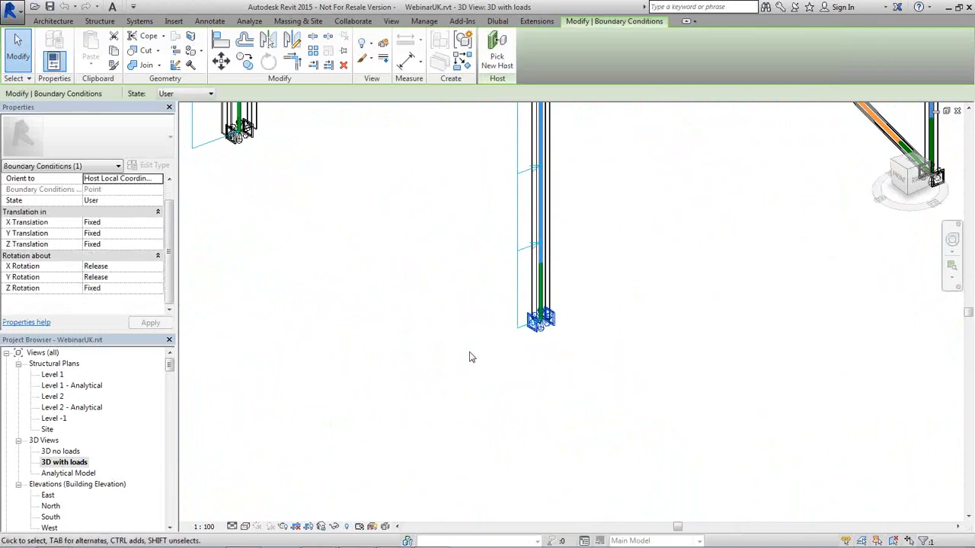
{"action": "left_click", "coordinate": [440, 329]}
{"action": "scroll", "coordinate": [454, 203], "scroll_direction": "down", "scroll_amount": 2}
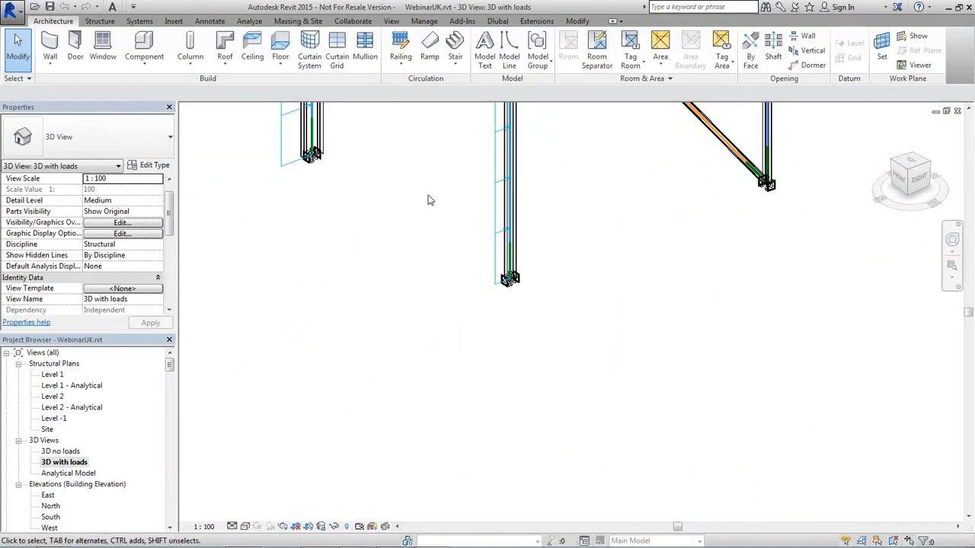
{"action": "middle_click_drag", "start_coordinate": [429, 201], "coordinate": [470, 333]}
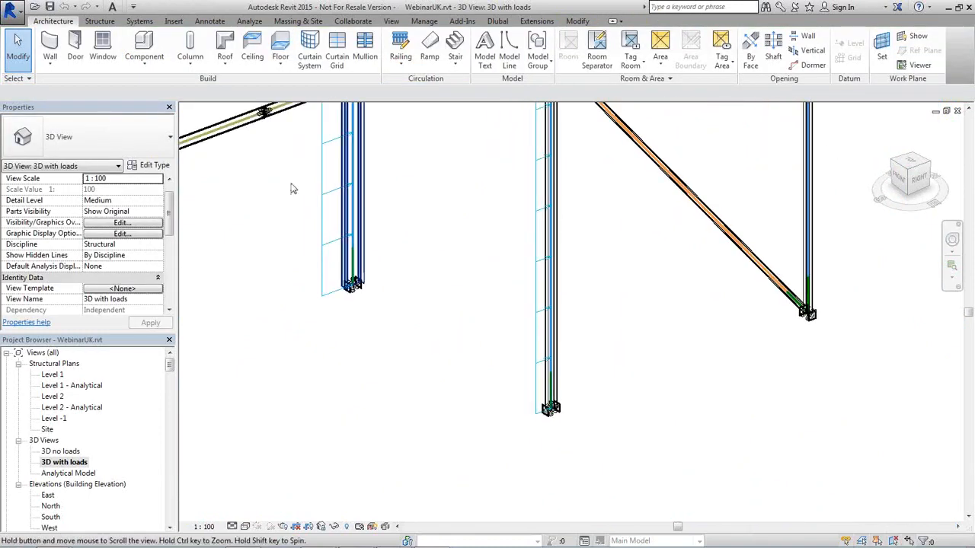
Review the load cases and load natures in the structural settings, leaving without saving changes.
{"action": "left_click", "coordinate": [250, 21]}
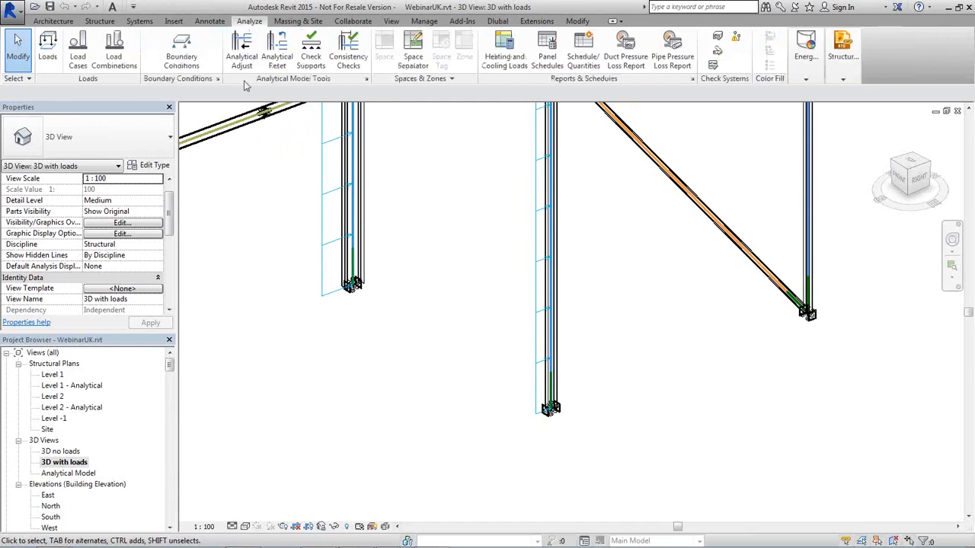
{"action": "left_click", "coordinate": [86, 64]}
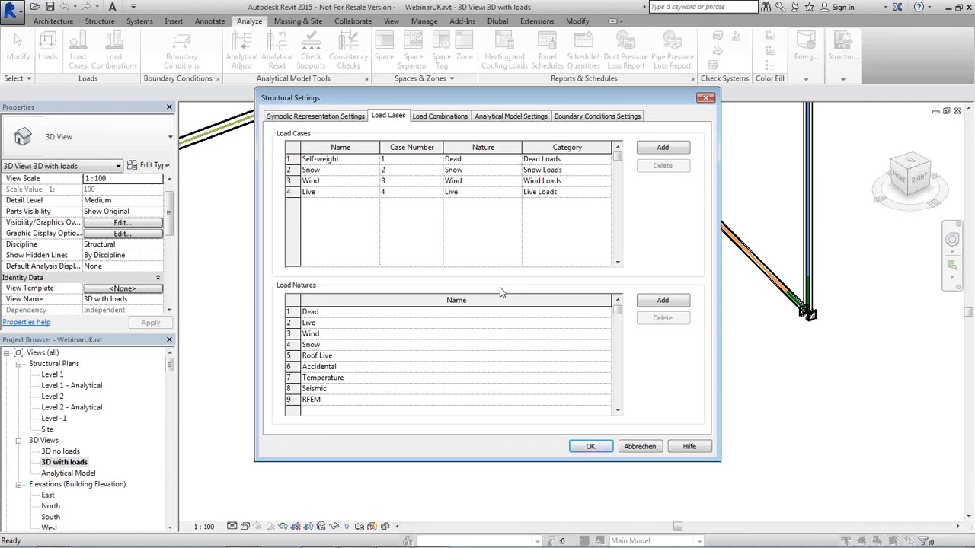
{"action": "left_click", "coordinate": [644, 448]}
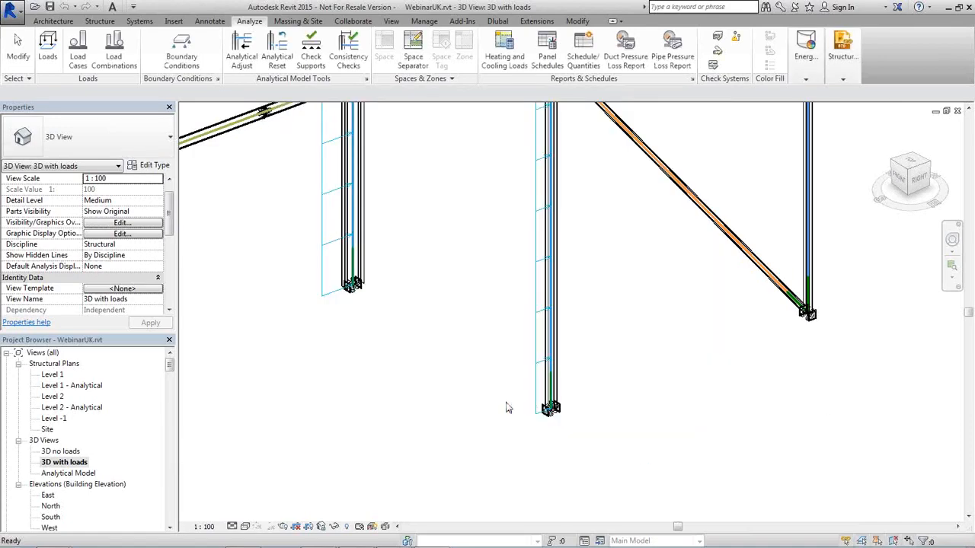
{"action": "scroll", "coordinate": [506, 408], "scroll_direction": "down", "scroll_amount": 10}
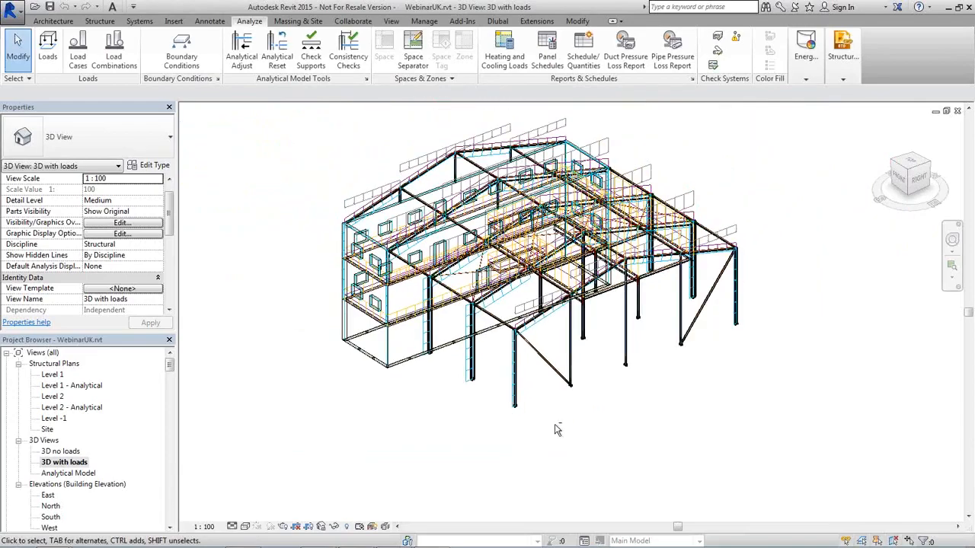
{"action": "middle_click_drag", "start_coordinate": [556, 429], "coordinate": [623, 382], "text": "shift"}
{"action": "scroll", "coordinate": [586, 387], "scroll_direction": "up", "scroll_amount": 2}
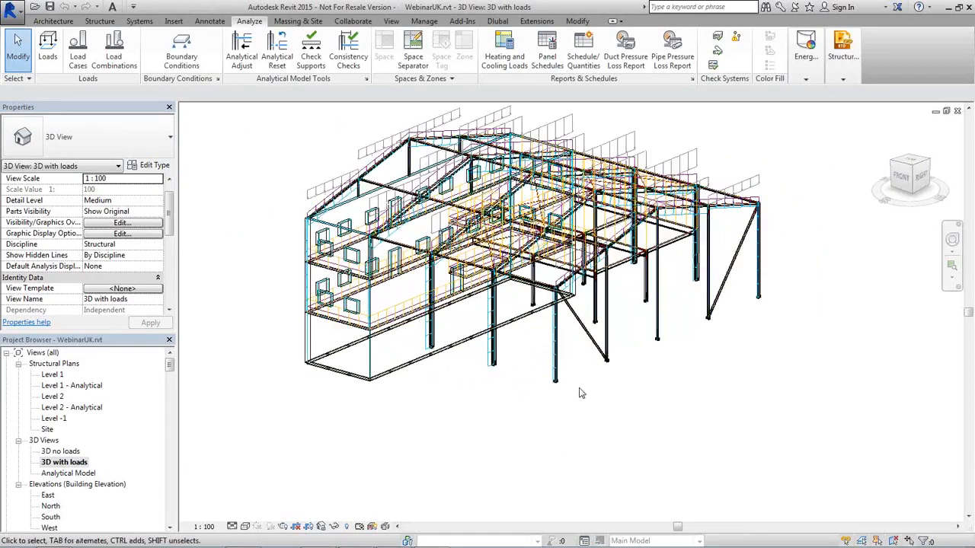
{"action": "middle_click_drag", "start_coordinate": [578, 392], "coordinate": [575, 480]}
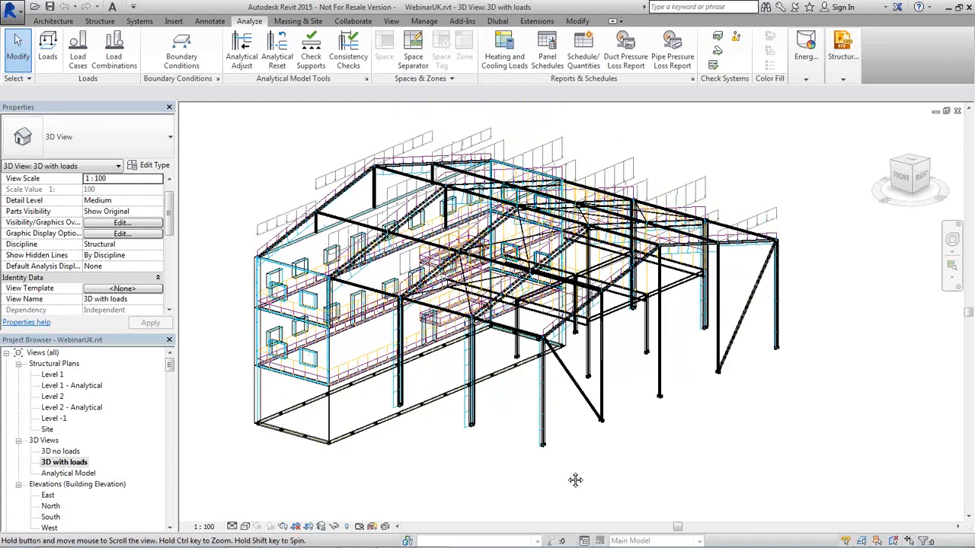
Look over the loaded building model and check its load case list once more, closing the structural settings without changes.
{"action": "middle_click_drag", "start_coordinate": [575, 479], "coordinate": [567, 476]}
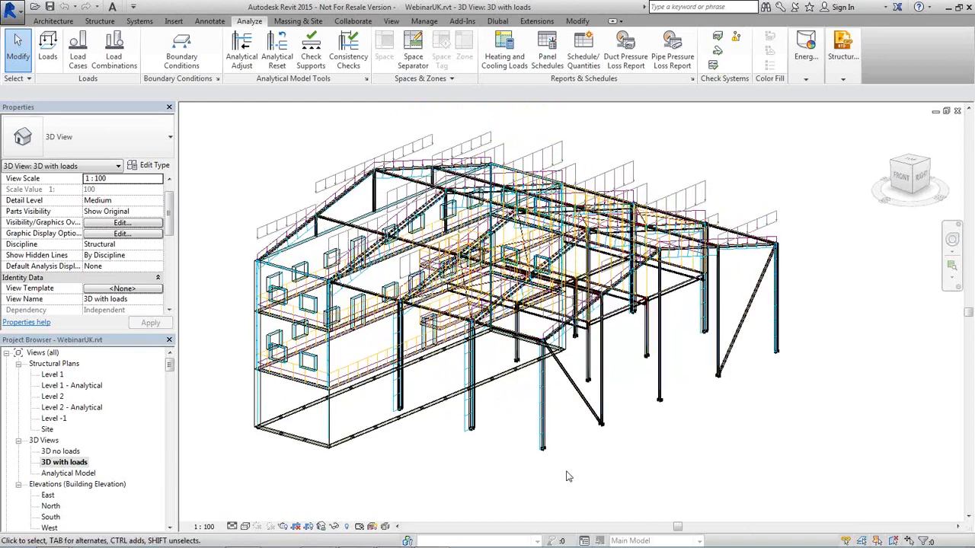
{"action": "scroll", "coordinate": [454, 395], "scroll_direction": "up", "scroll_amount": 2}
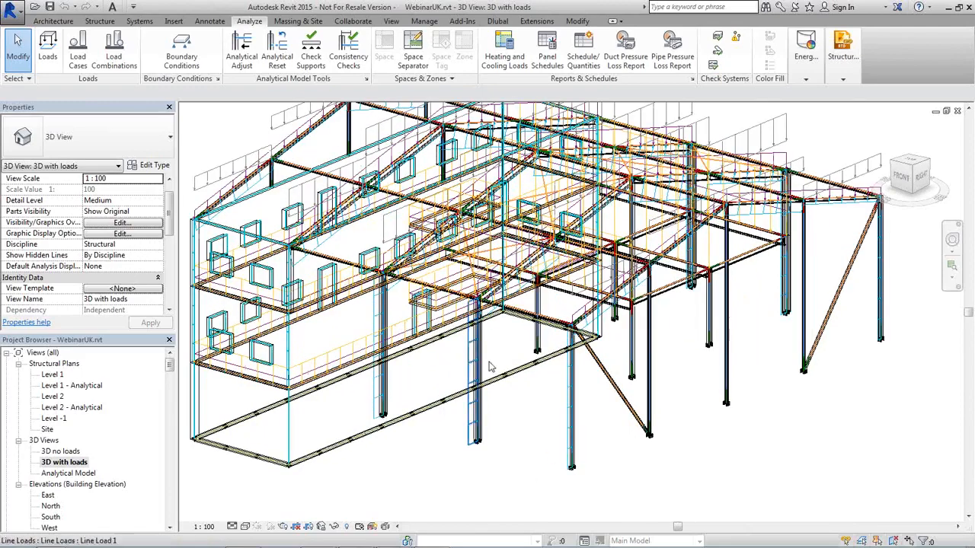
{"action": "scroll", "coordinate": [525, 395], "scroll_direction": "down", "scroll_amount": 2}
{"action": "middle_click_drag", "start_coordinate": [528, 436], "coordinate": [531, 458]}
{"action": "scroll", "coordinate": [523, 445], "scroll_direction": "up", "scroll_amount": 1}
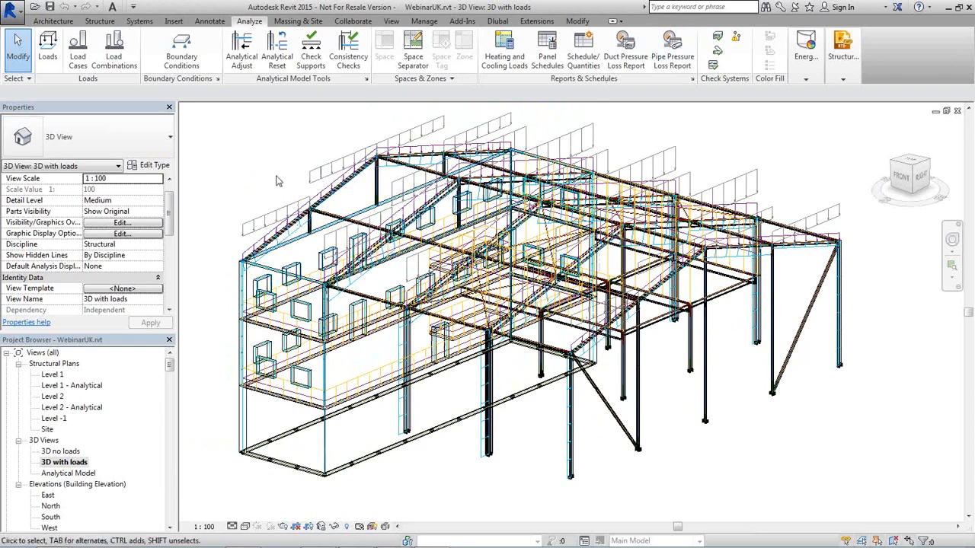
{"action": "left_click", "coordinate": [78, 60]}
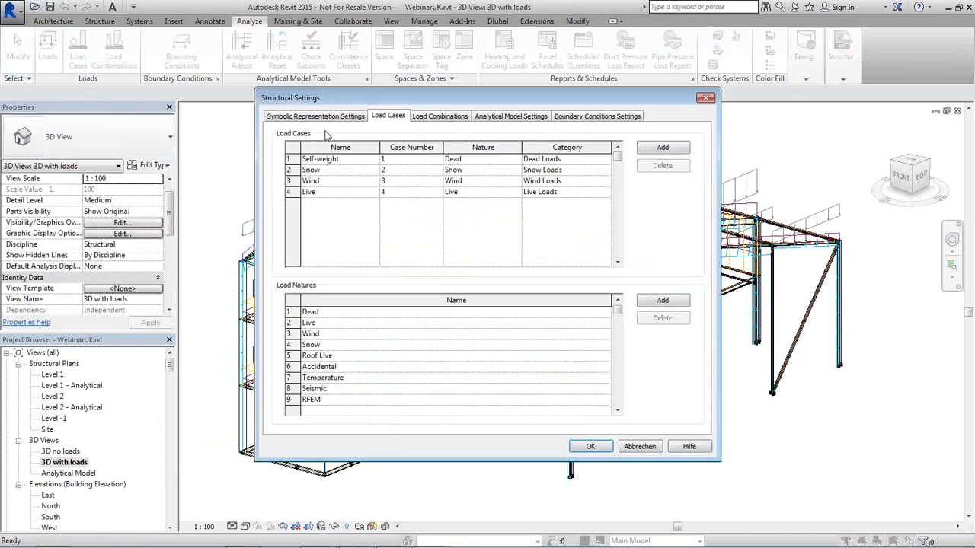
{"action": "left_click", "coordinate": [660, 450]}
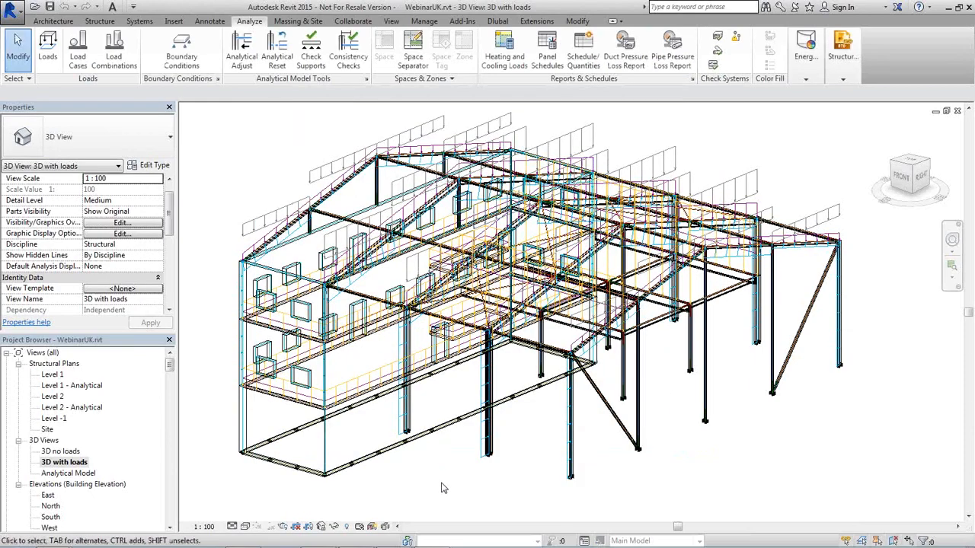
Set up a model export to RFEM with loads applied and self-weight assigned to the Self-weight load case.
{"action": "scroll", "coordinate": [444, 467], "scroll_direction": "down", "scroll_amount": 2}
{"action": "middle_click_drag", "start_coordinate": [449, 469], "coordinate": [491, 437]}
{"action": "scroll", "coordinate": [491, 437], "scroll_direction": "up", "scroll_amount": 1}
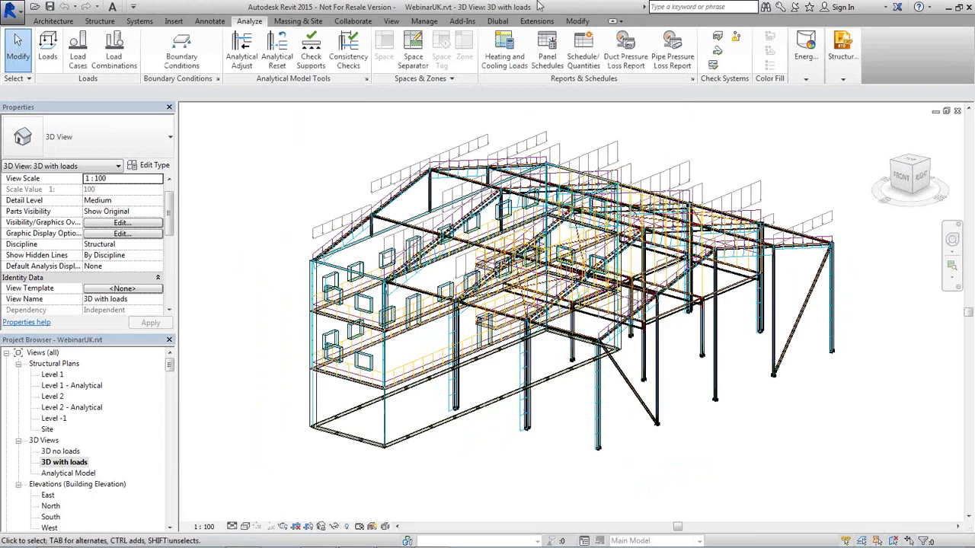
{"action": "left_click", "coordinate": [500, 22]}
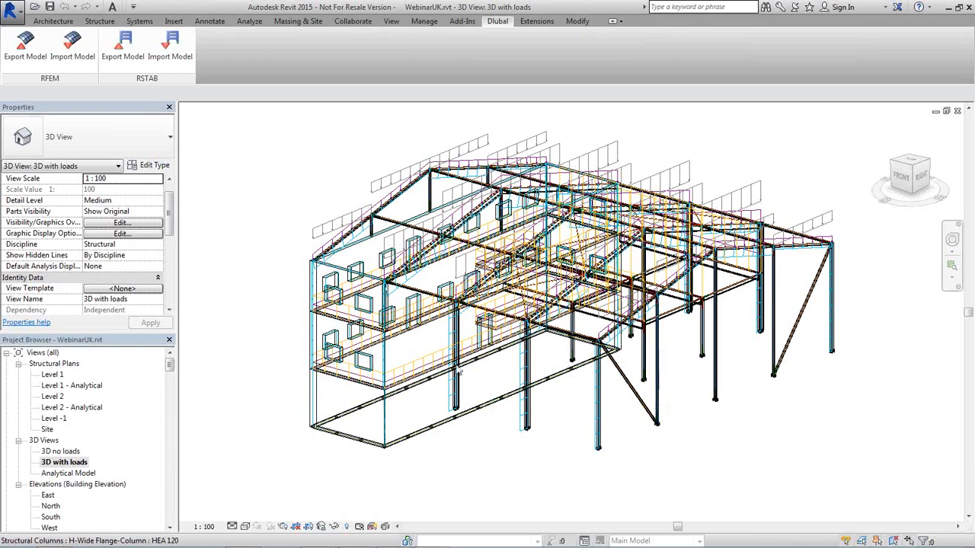
{"action": "left_click", "coordinate": [20, 53]}
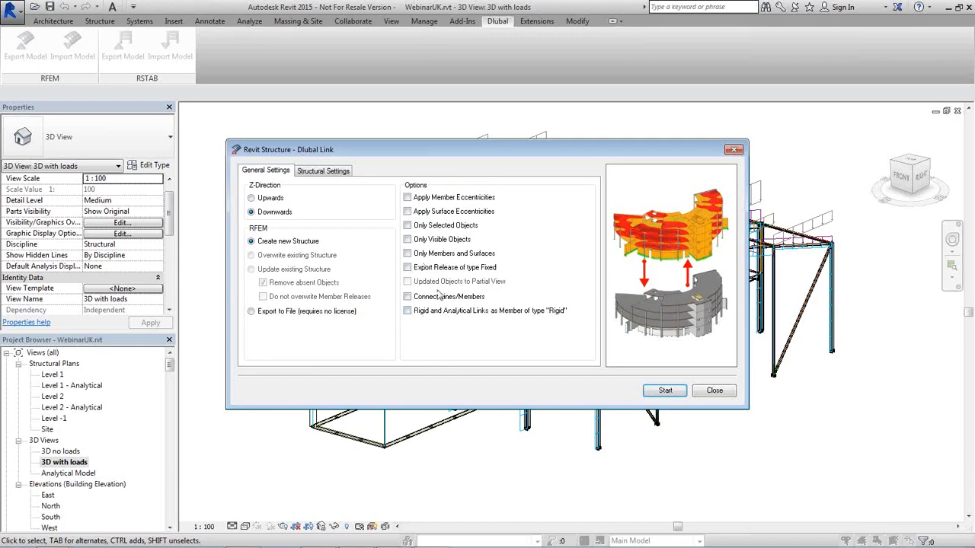
{"action": "left_click", "coordinate": [320, 172]}
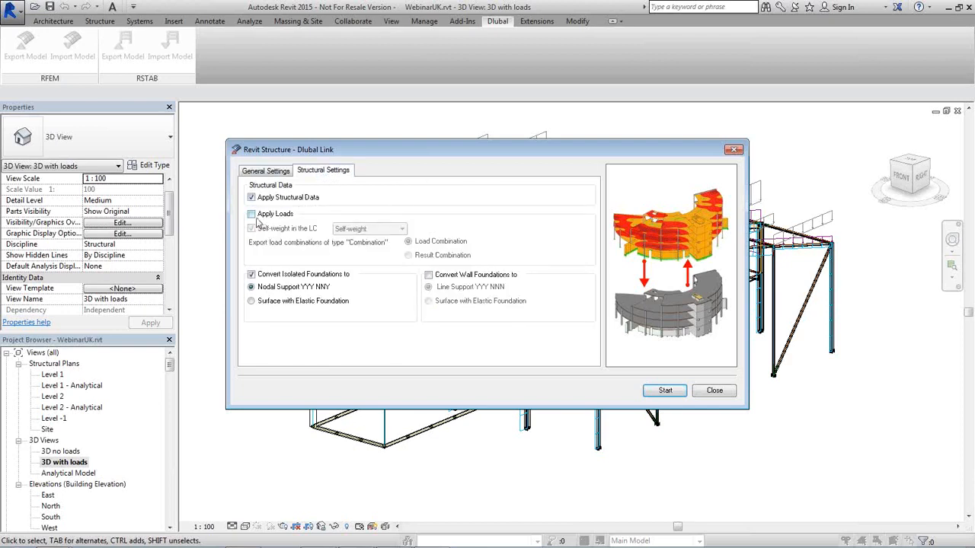
{"action": "left_click", "coordinate": [252, 214]}
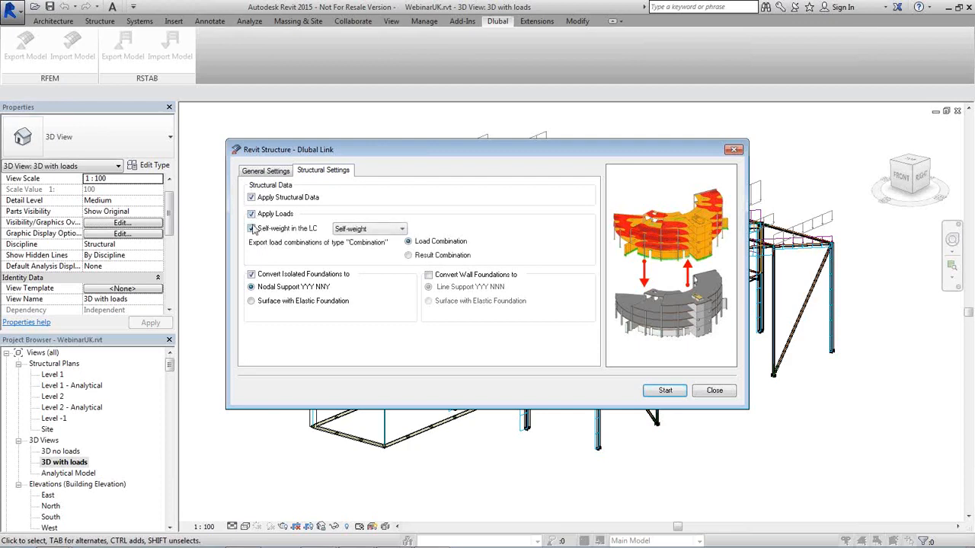
{"action": "left_click", "coordinate": [390, 229]}
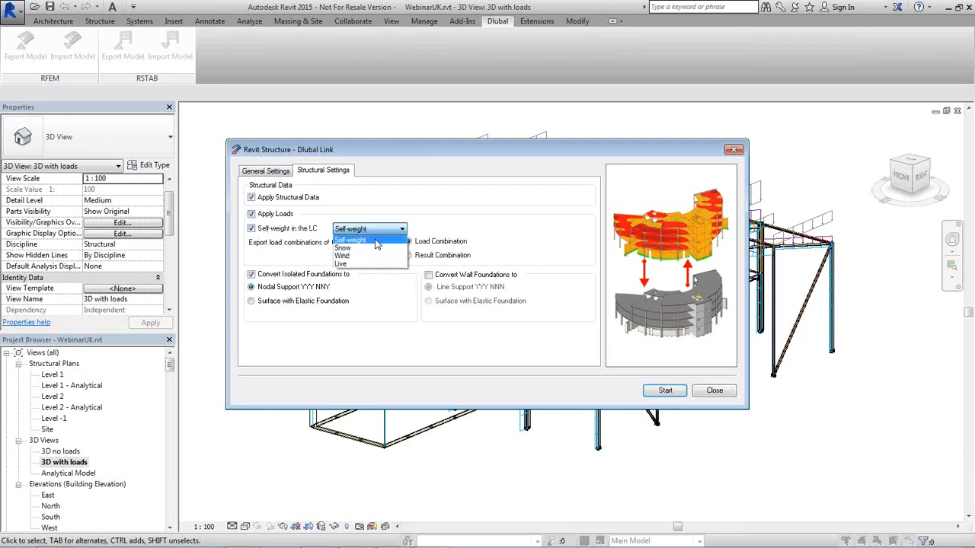
{"action": "left_click", "coordinate": [375, 241]}
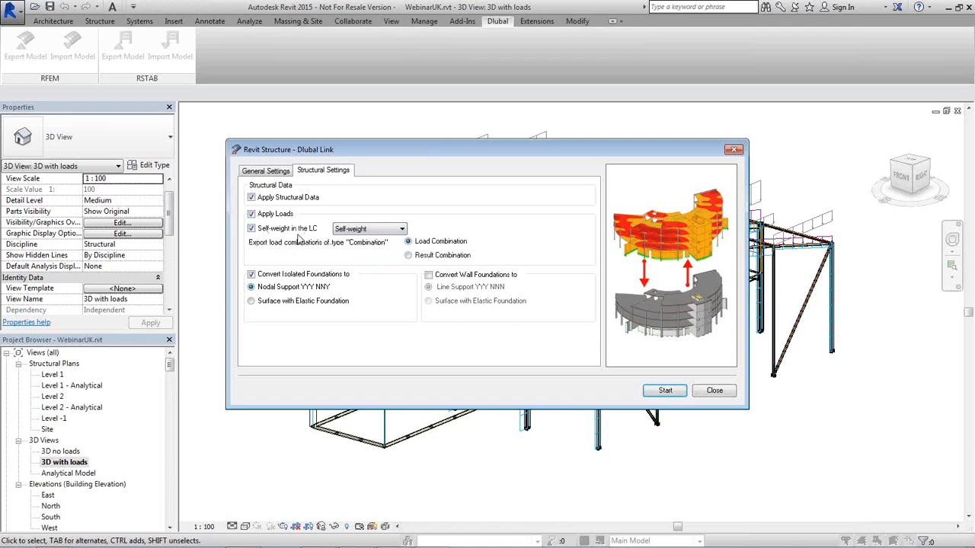
Run the export to RFEM, close the export report and switch to RFEM.
{"action": "left_click", "coordinate": [666, 391]}
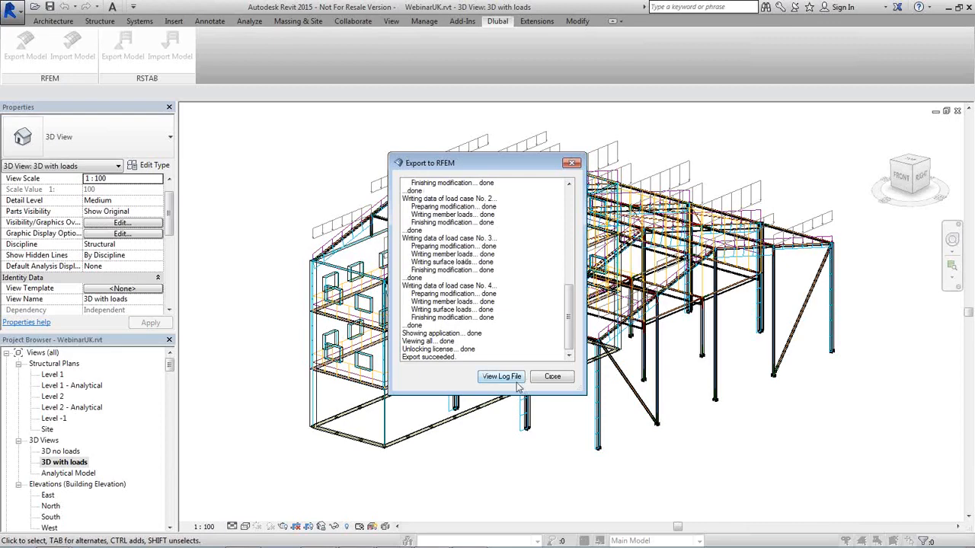
{"action": "left_click", "coordinate": [559, 381]}
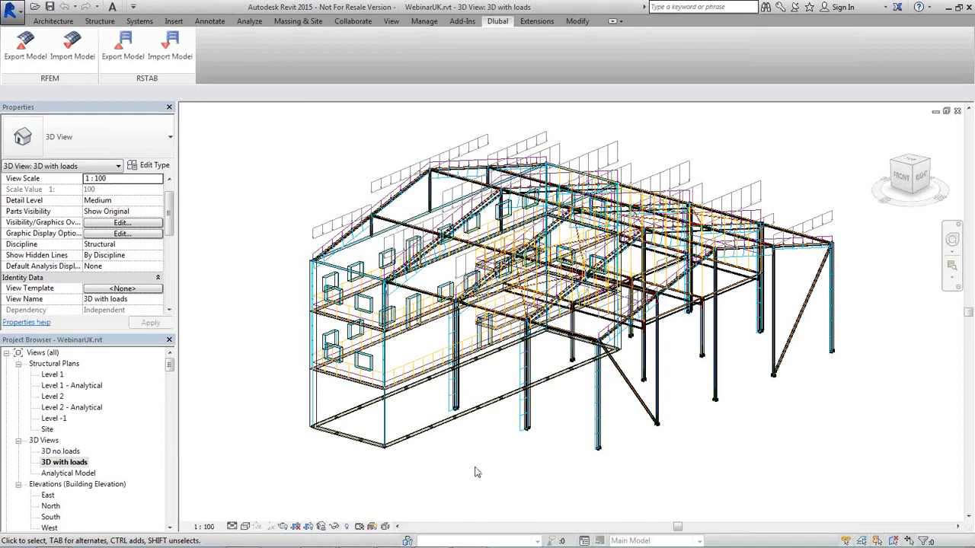
{"action": "left_click", "coordinate": [471, 537]}
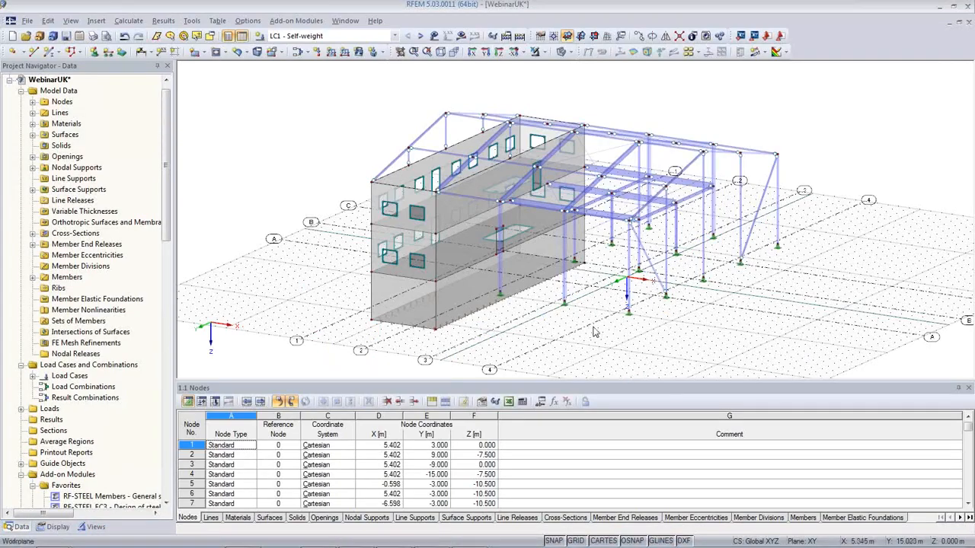
Examine the exported model's walls, openings, steel frame, member releases and supports from several angles.
{"action": "middle_click_drag", "start_coordinate": [613, 329], "coordinate": [588, 340], "text": "ctrl"}
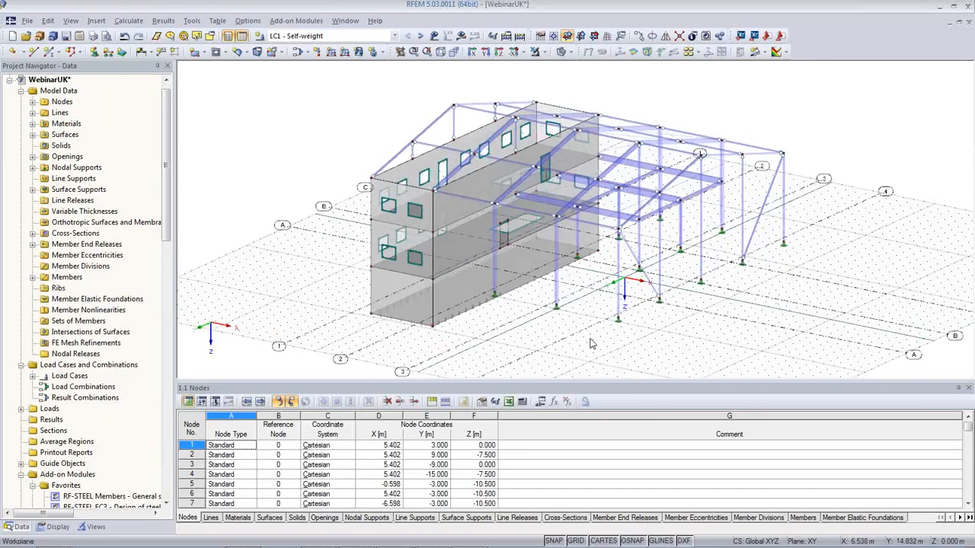
{"action": "middle_click_drag", "start_coordinate": [581, 345], "coordinate": [676, 335], "text": "ctrl"}
{"action": "scroll", "coordinate": [595, 248], "scroll_direction": "up", "scroll_amount": 3}
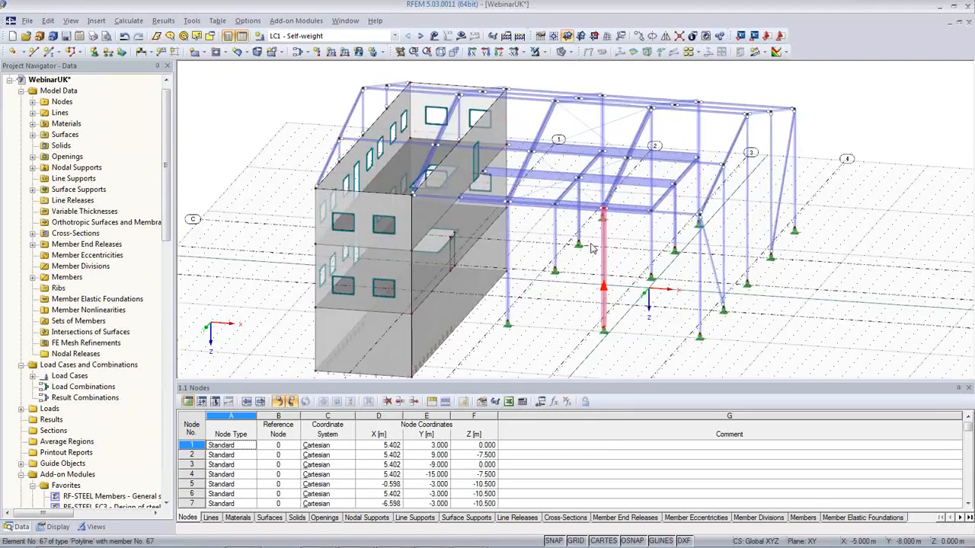
{"action": "middle_click_drag", "start_coordinate": [611, 231], "coordinate": [561, 219], "text": "ctrl"}
{"action": "scroll", "coordinate": [485, 173], "scroll_direction": "up", "scroll_amount": 5}
{"action": "middle_click_drag", "start_coordinate": [501, 178], "coordinate": [626, 231]}
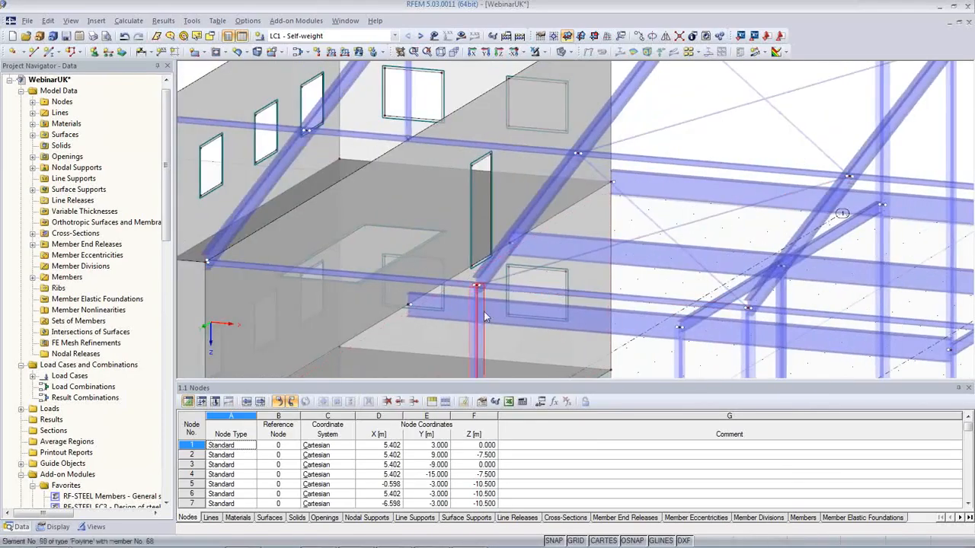
{"action": "scroll", "coordinate": [480, 304], "scroll_direction": "down", "scroll_amount": 5}
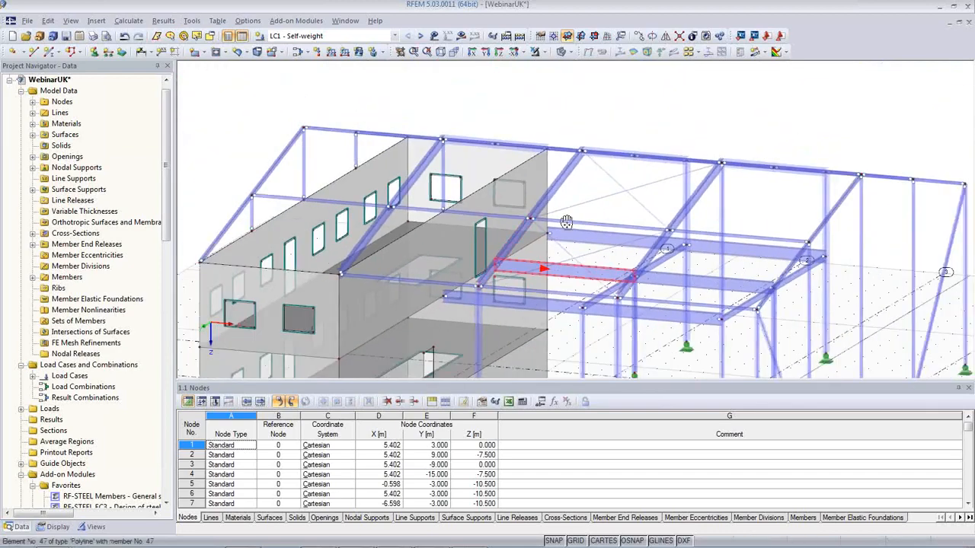
{"action": "scroll", "coordinate": [481, 320], "scroll_direction": "up", "scroll_amount": 5}
{"action": "middle_click_drag", "start_coordinate": [480, 321], "coordinate": [432, 328], "text": "ctrl"}
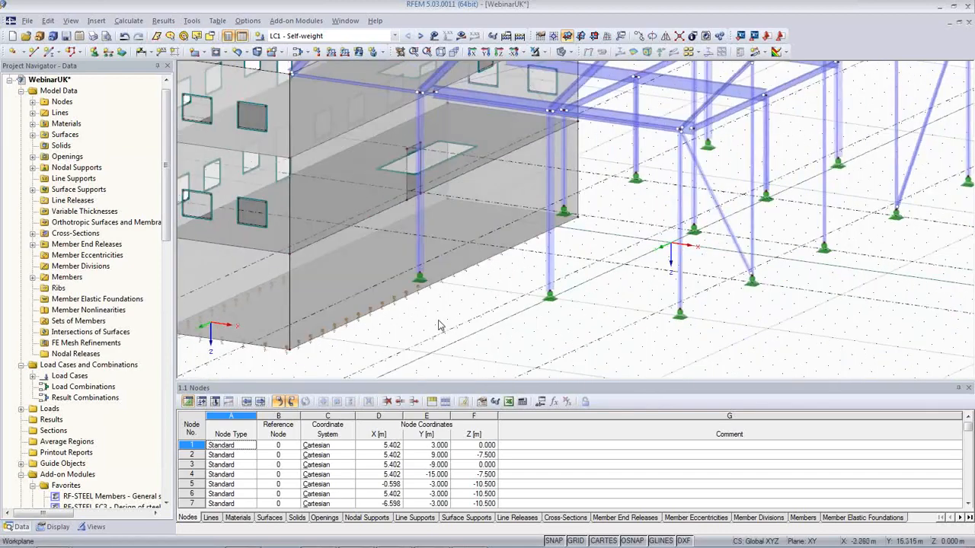
Review the materials table and the cross-sections table, including the comments of the HEA 120, HEA 140 and IPE 360 sections.
{"action": "left_click", "coordinate": [238, 518]}
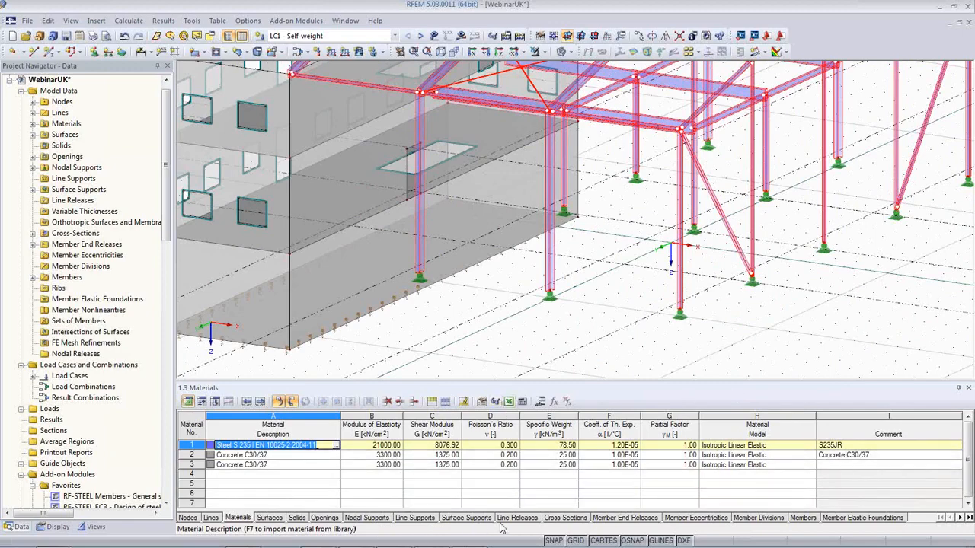
{"action": "left_click", "coordinate": [567, 519]}
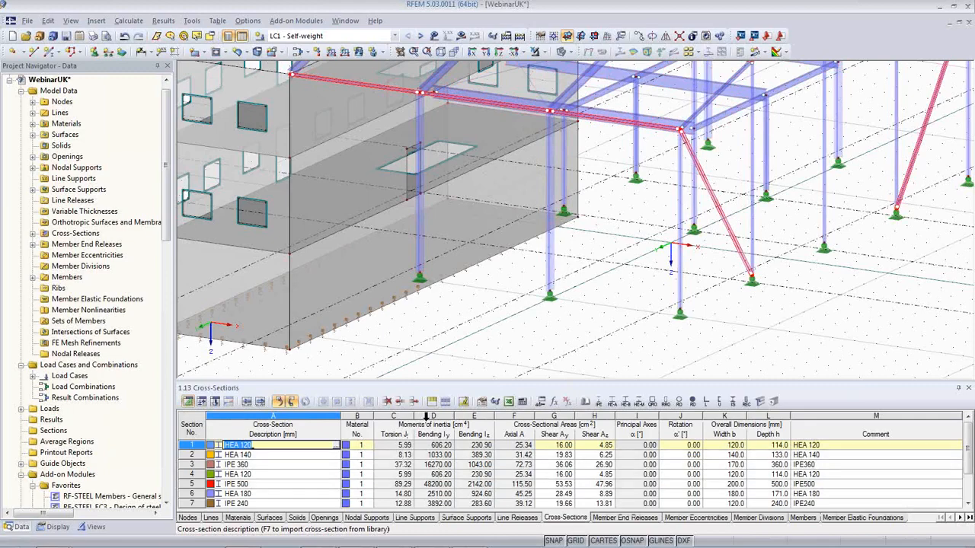
{"action": "left_click", "coordinate": [834, 446]}
{"action": "left_click", "coordinate": [818, 455]}
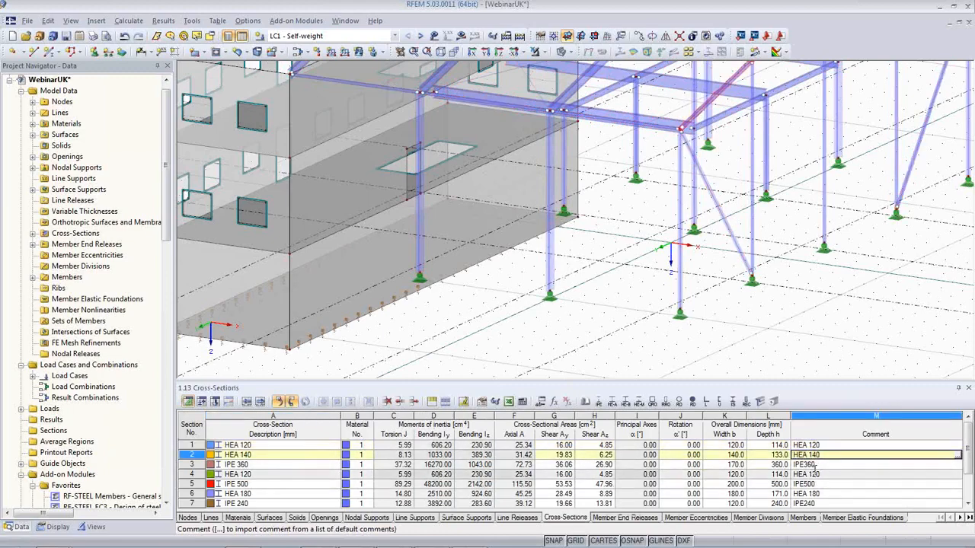
{"action": "left_click", "coordinate": [817, 466]}
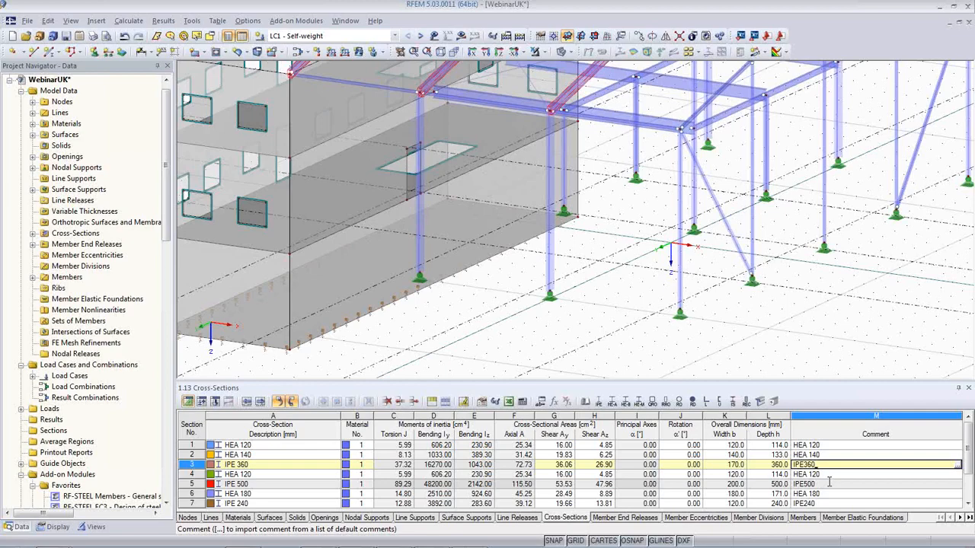
Review the material conversion table in the import detail settings, closing it without saving.
{"action": "left_click", "coordinate": [26, 21]}
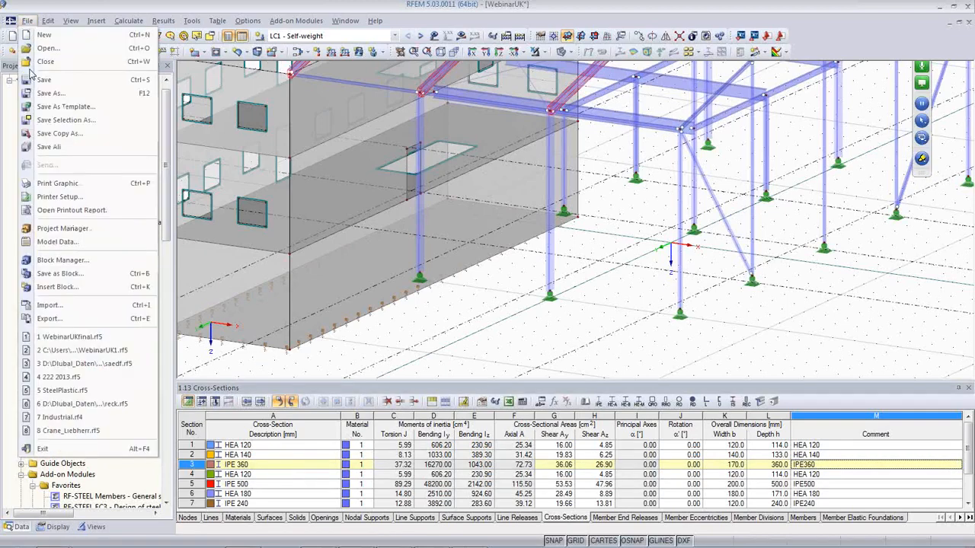
{"action": "left_click", "coordinate": [50, 304]}
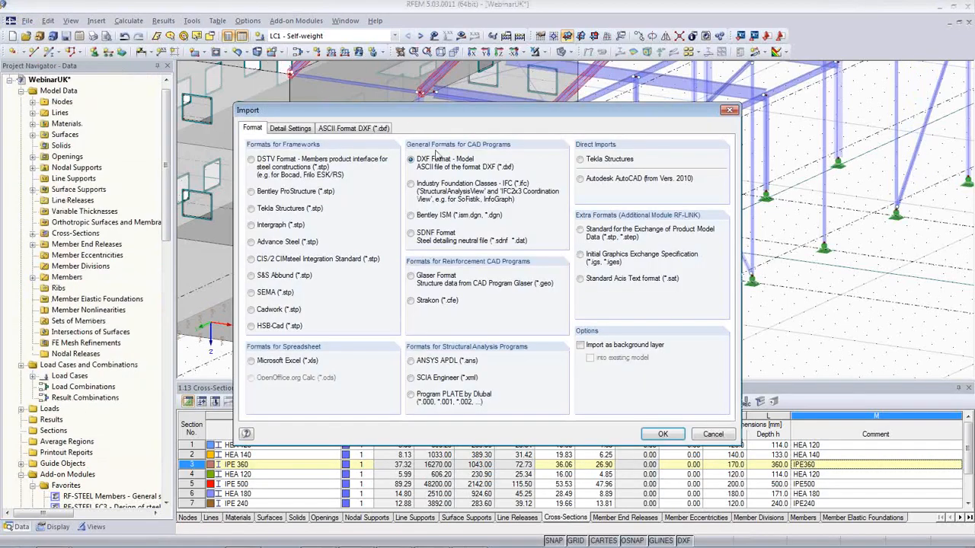
{"action": "left_click", "coordinate": [369, 132]}
{"action": "left_click", "coordinate": [297, 128]}
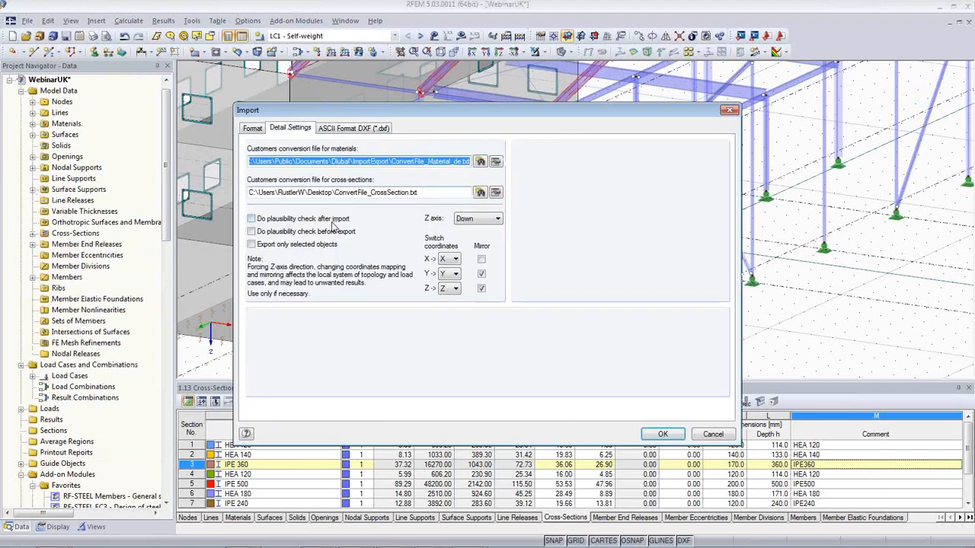
{"action": "left_click", "coordinate": [495, 163]}
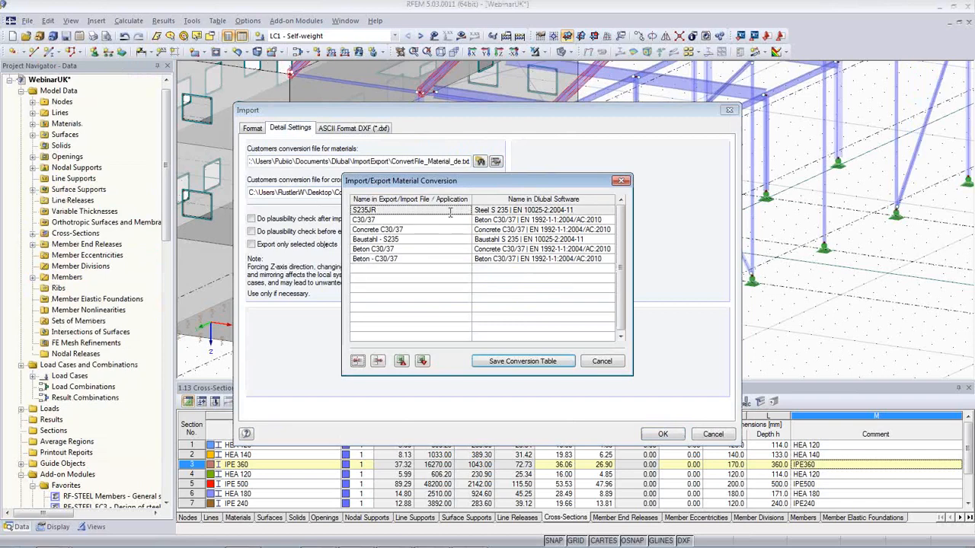
{"action": "left_click", "coordinate": [598, 361]}
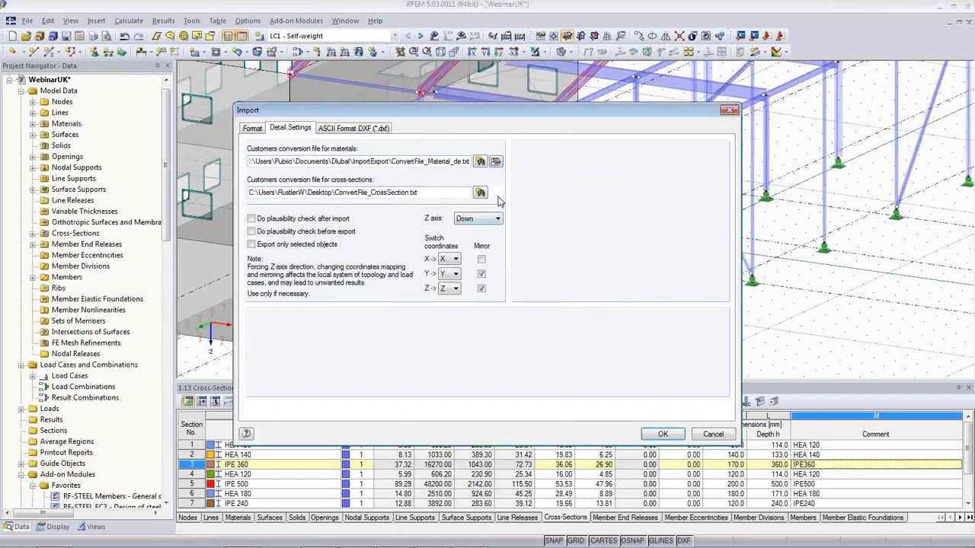
Review the cross-section conversion table without saving it, and cancel the import.
{"action": "left_click", "coordinate": [495, 192]}
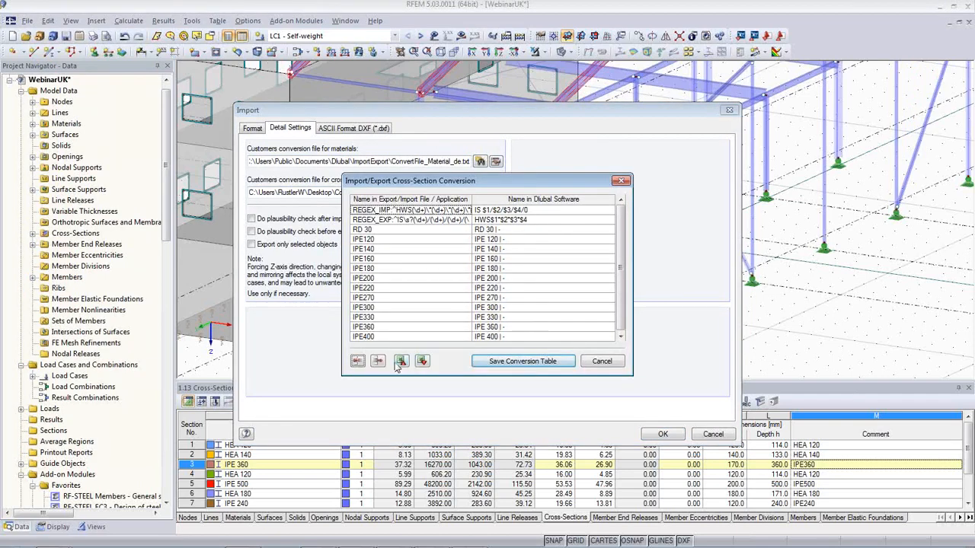
{"action": "left_click", "coordinate": [608, 366]}
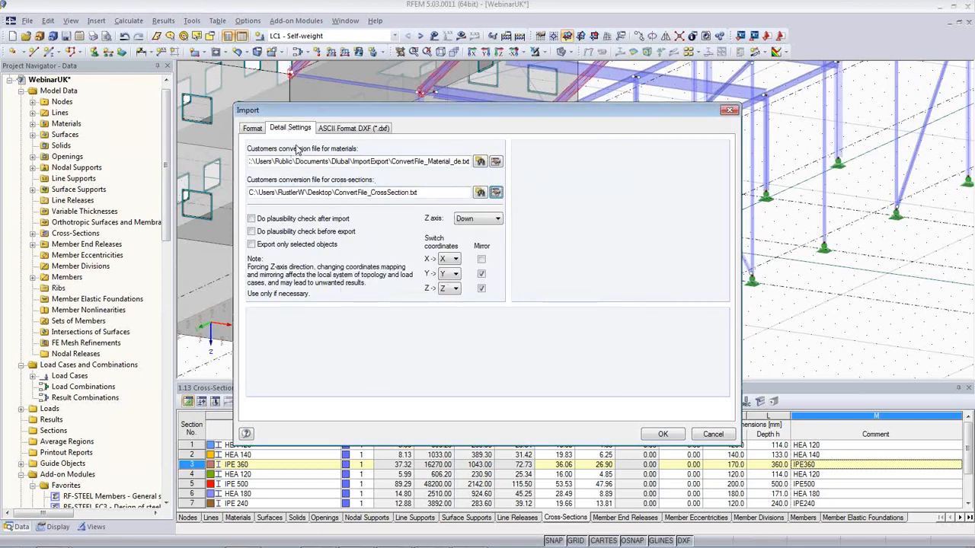
{"action": "left_click", "coordinate": [716, 436]}
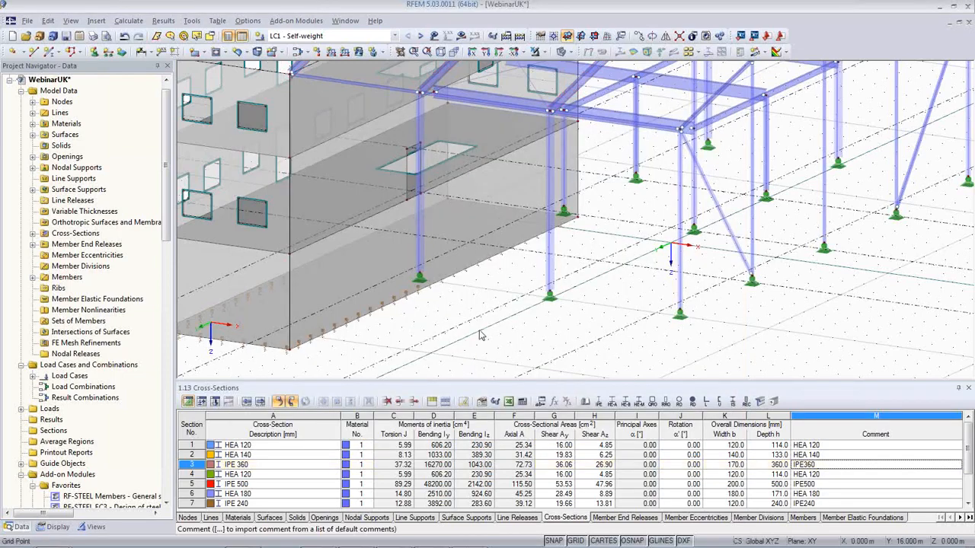
{"action": "scroll", "coordinate": [473, 347], "scroll_direction": "down", "scroll_amount": 2}
{"action": "middle_click_drag", "start_coordinate": [510, 330], "coordinate": [478, 368], "text": "ctrl"}
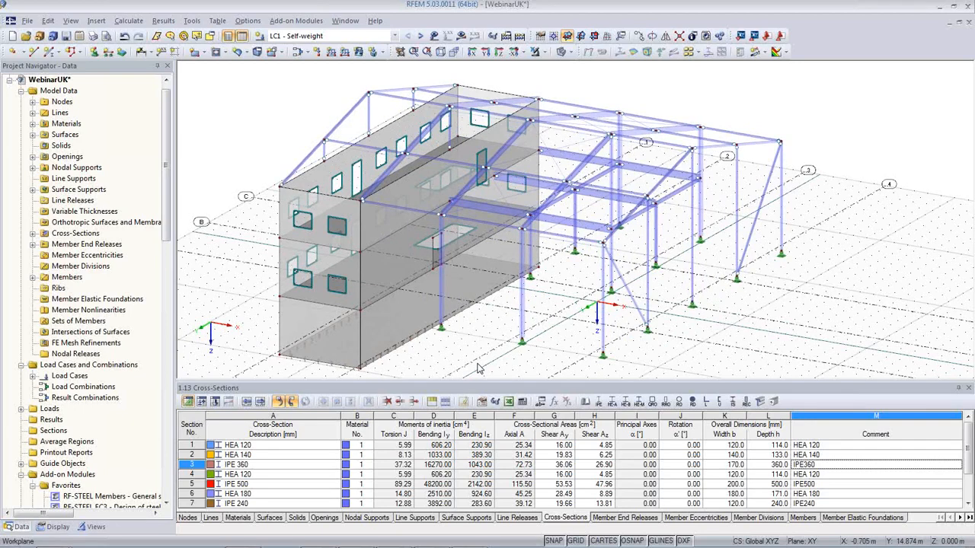
{"action": "middle_click_drag", "start_coordinate": [458, 346], "coordinate": [465, 338], "text": "ctrl"}
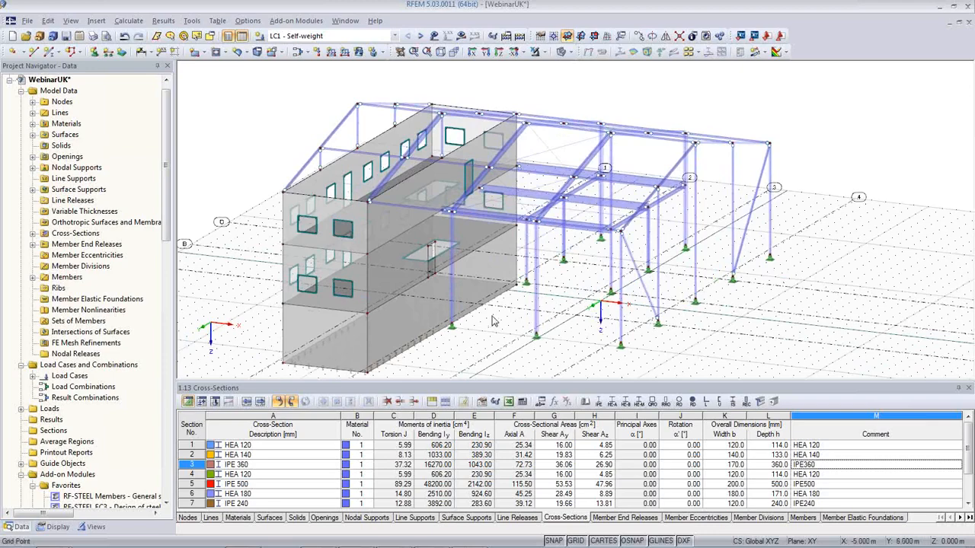
{"action": "middle_click_drag", "start_coordinate": [494, 321], "coordinate": [595, 258], "text": "ctrl"}
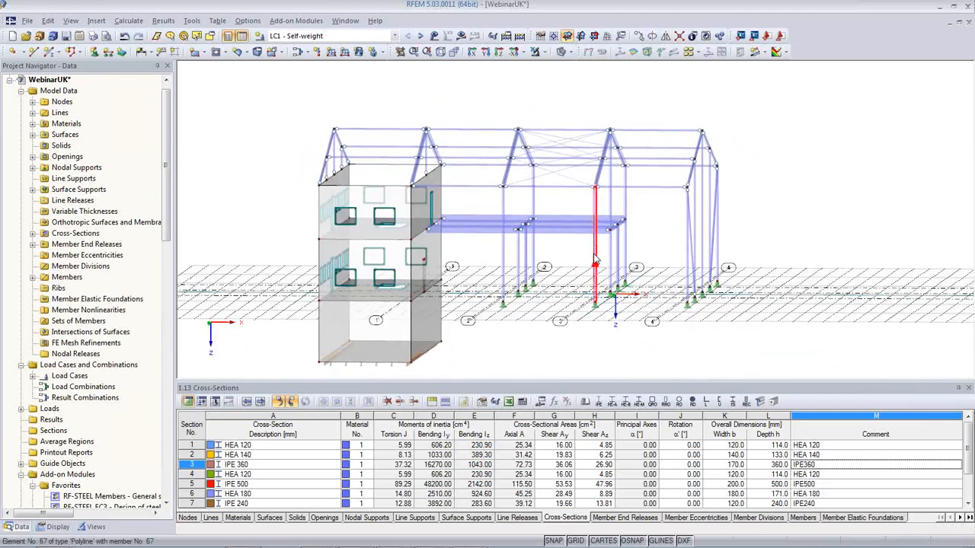
Select the members using the RD 30 cross-section, the diagonal roof bracing rods, and change their member type to Tension.
{"action": "left_click", "coordinate": [321, 485]}
{"action": "scroll", "coordinate": [321, 485], "scroll_direction": "down", "scroll_amount": 1}
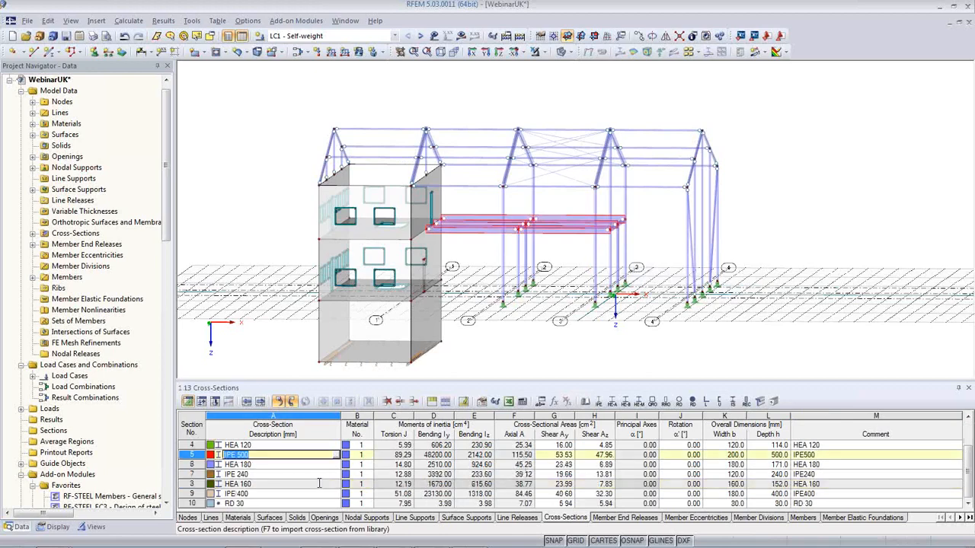
{"action": "left_click", "coordinate": [304, 503]}
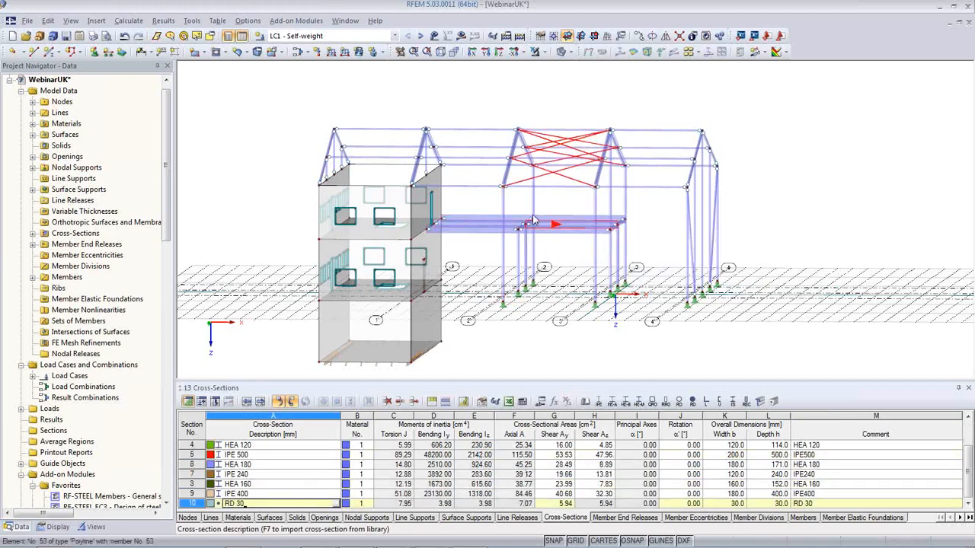
{"action": "double_click", "coordinate": [547, 181]}
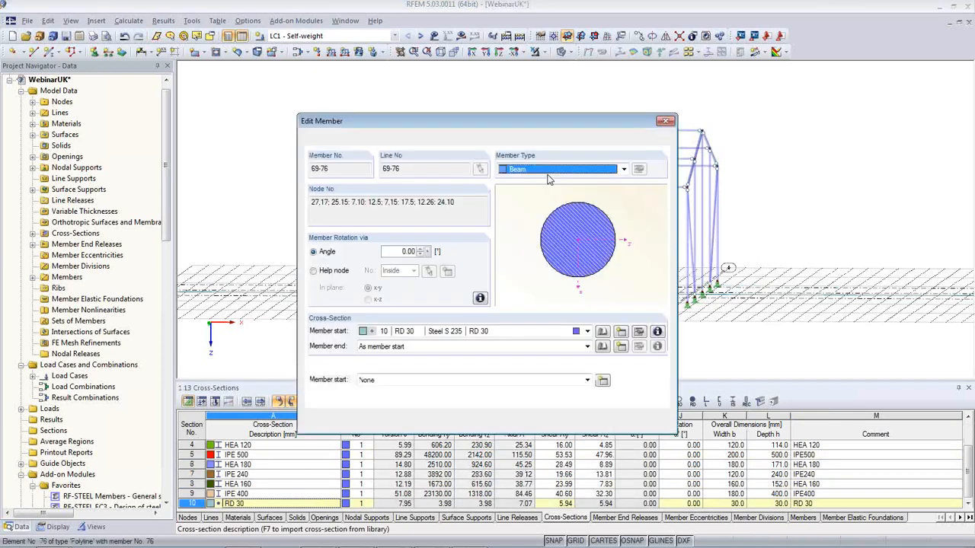
{"action": "left_click", "coordinate": [576, 170]}
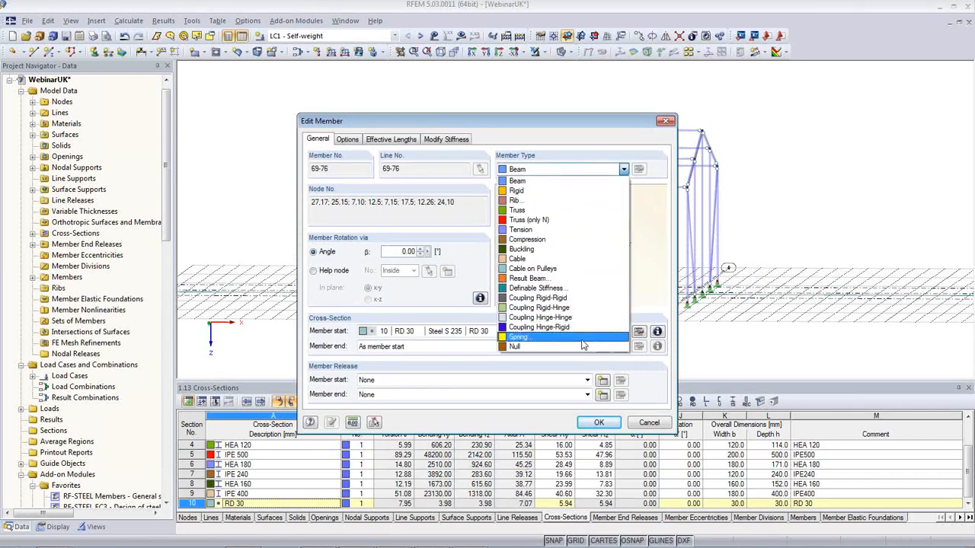
{"action": "left_click", "coordinate": [551, 230]}
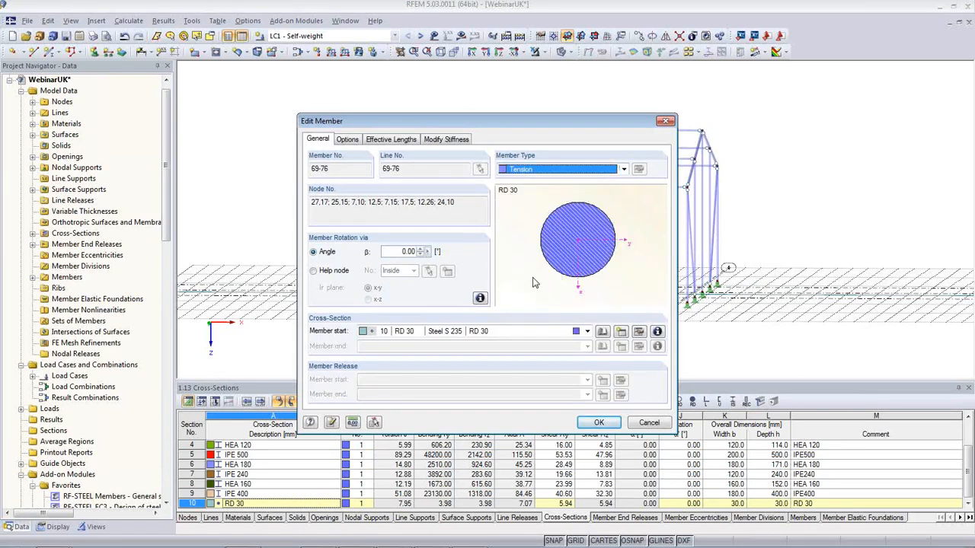
{"action": "left_click", "coordinate": [598, 423]}
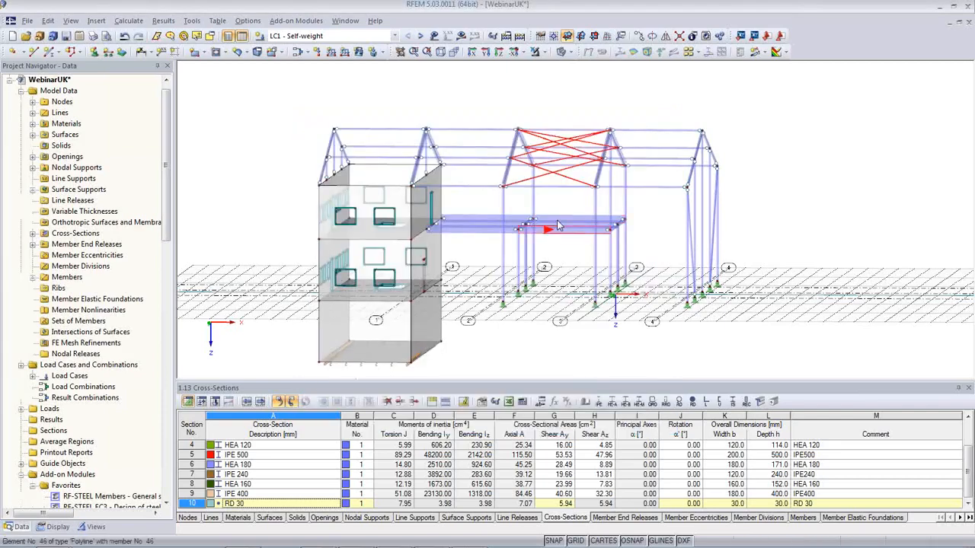
Add line releases on all lines of the lower floor slab (surface 2), releasing the rotations φx, φy and φz.
{"action": "middle_click_drag", "start_coordinate": [533, 277], "coordinate": [557, 259], "text": "ctrl"}
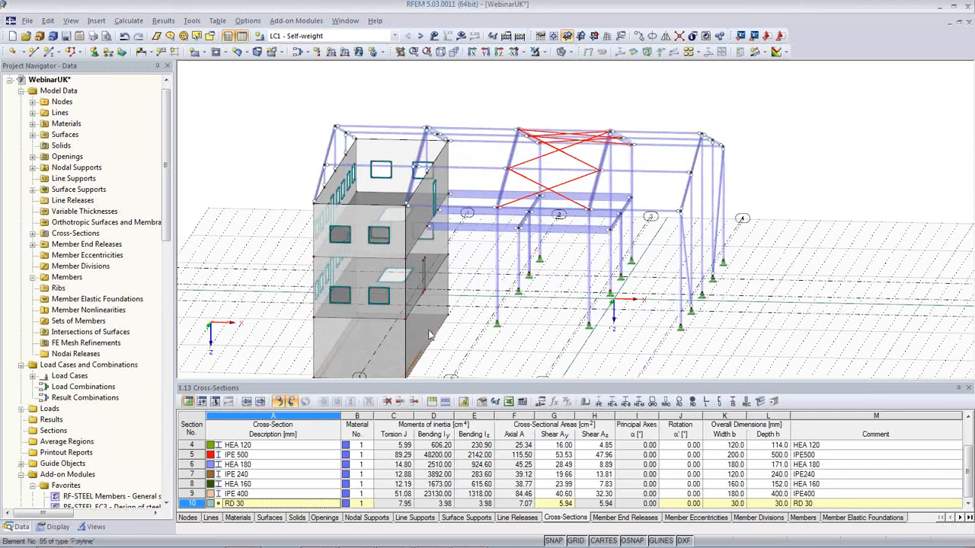
{"action": "left_click", "coordinate": [340, 302]}
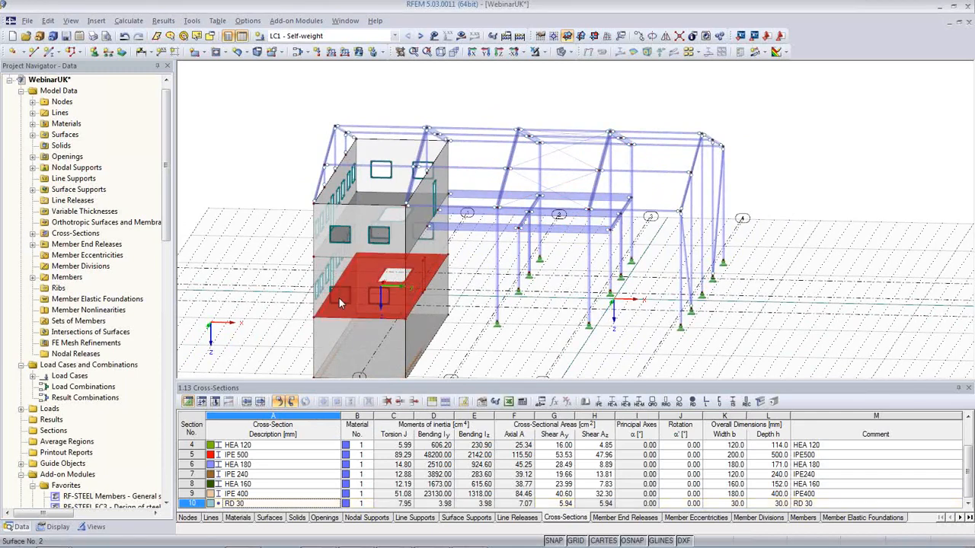
{"action": "double_click", "coordinate": [340, 303]}
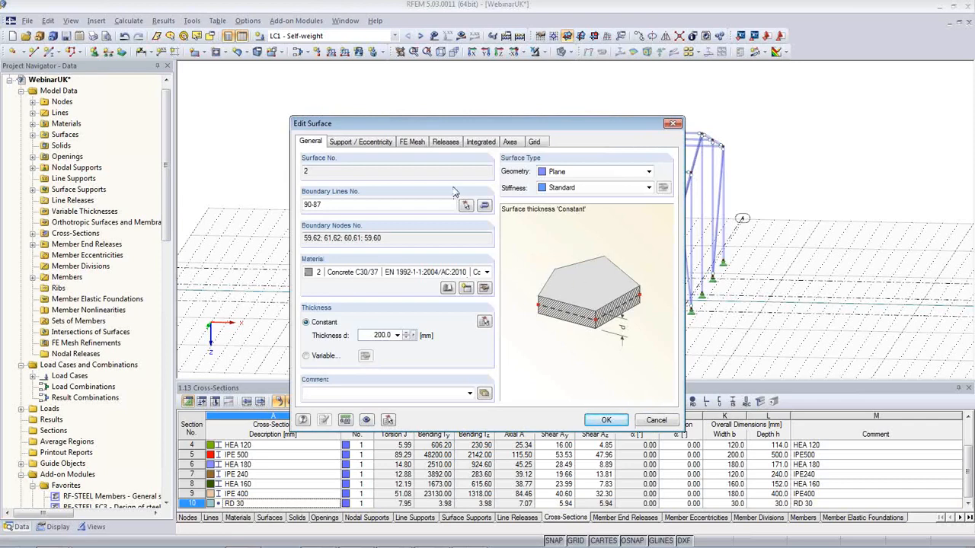
{"action": "left_click", "coordinate": [446, 143]}
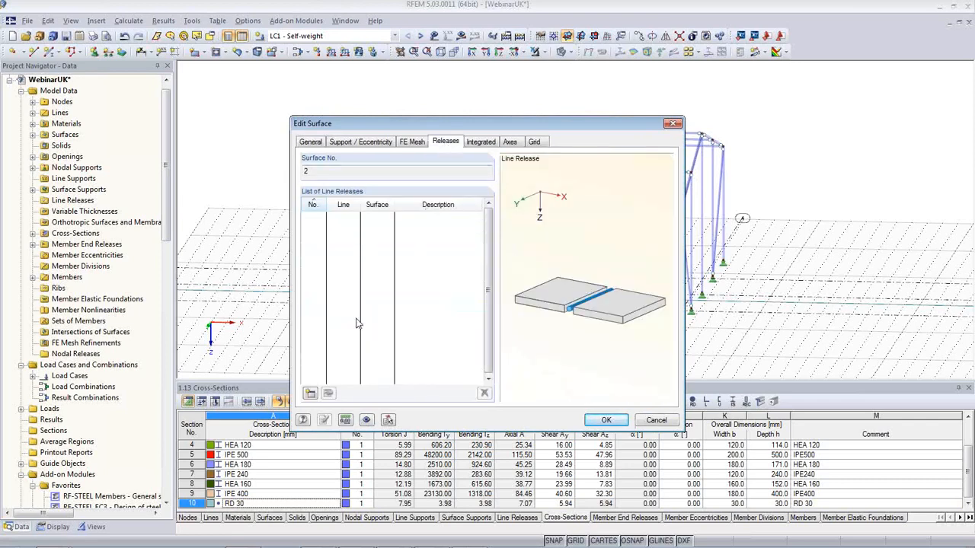
{"action": "left_click", "coordinate": [310, 393]}
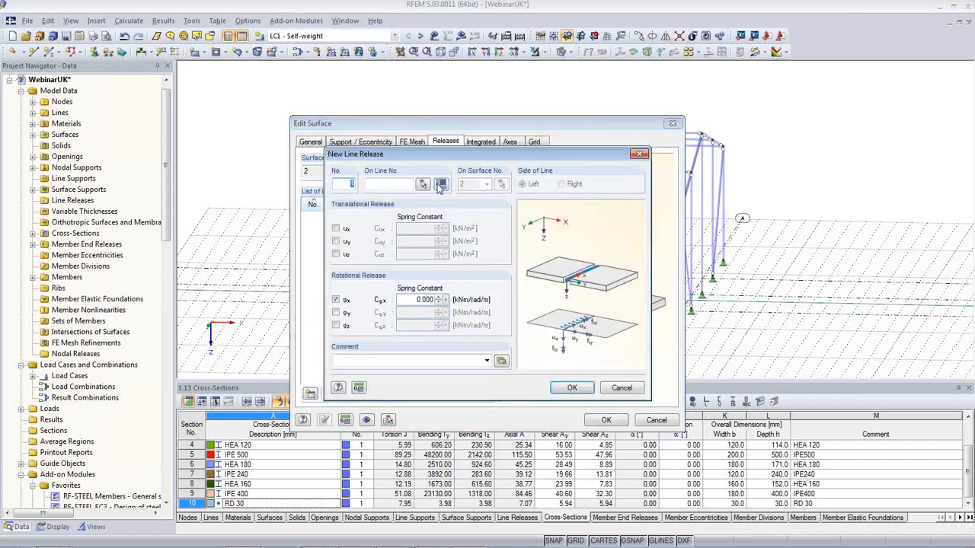
{"action": "left_click", "coordinate": [440, 183]}
{"action": "left_click", "coordinate": [335, 312]}
{"action": "left_click", "coordinate": [336, 326]}
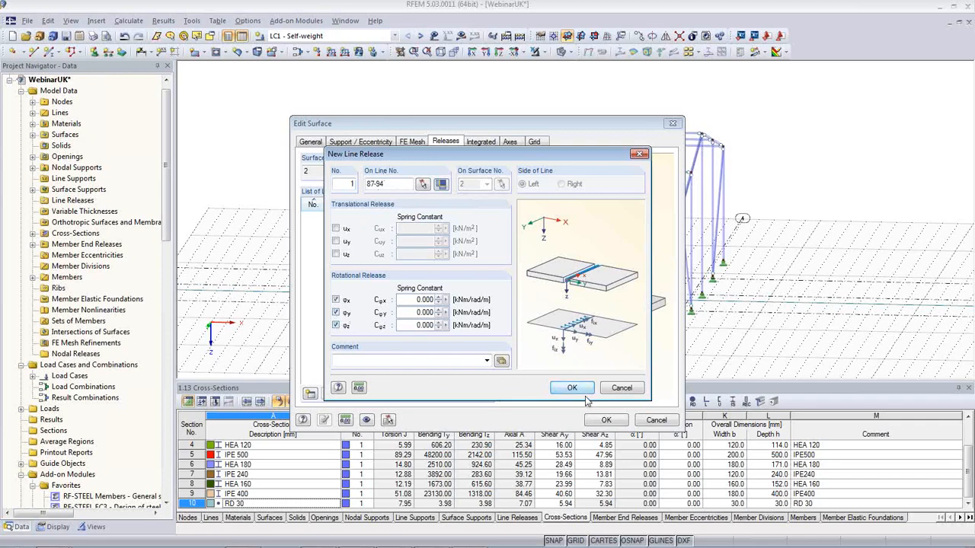
{"action": "left_click", "coordinate": [572, 387]}
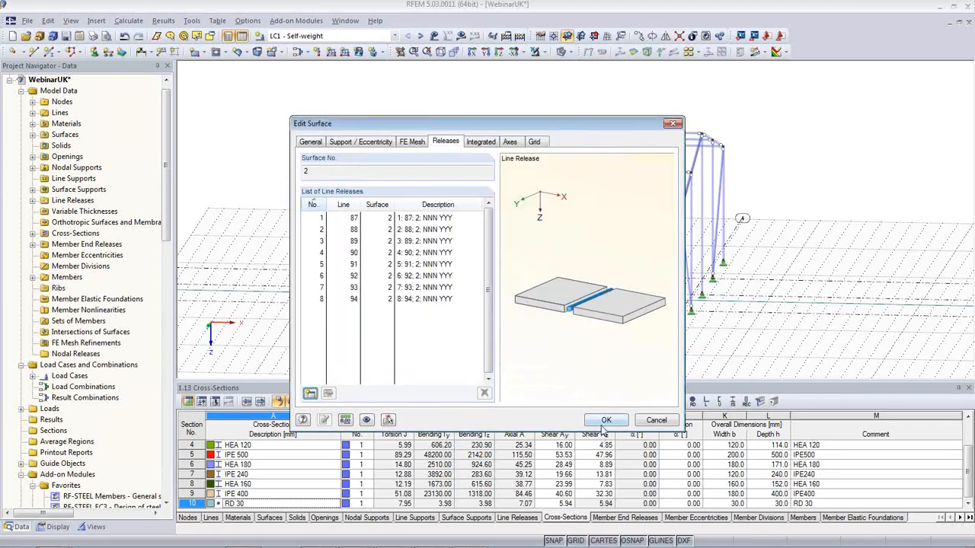
{"action": "left_click", "coordinate": [606, 420]}
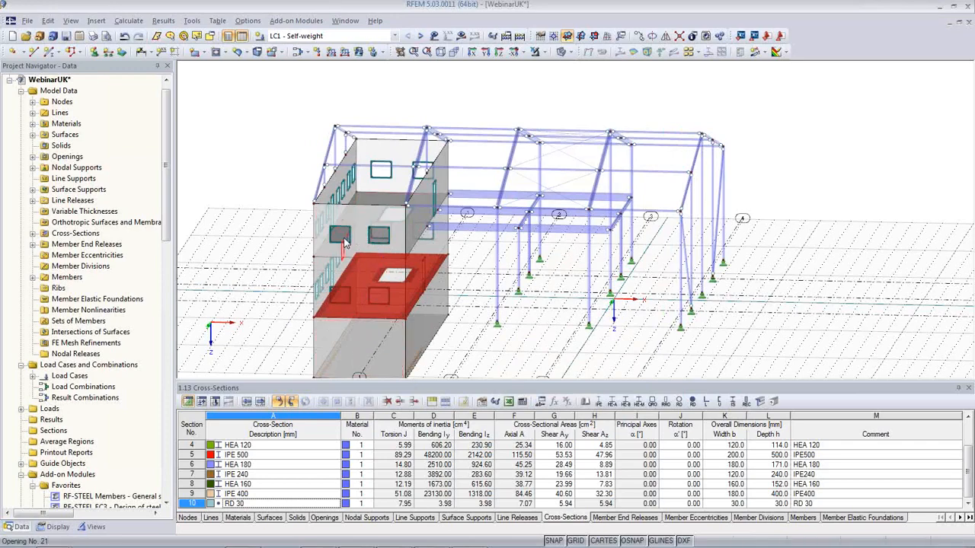
Add line releases on all lines of the upper floor slab (surface 1), releasing the rotations φx, φy and φz.
{"action": "double_click", "coordinate": [345, 241]}
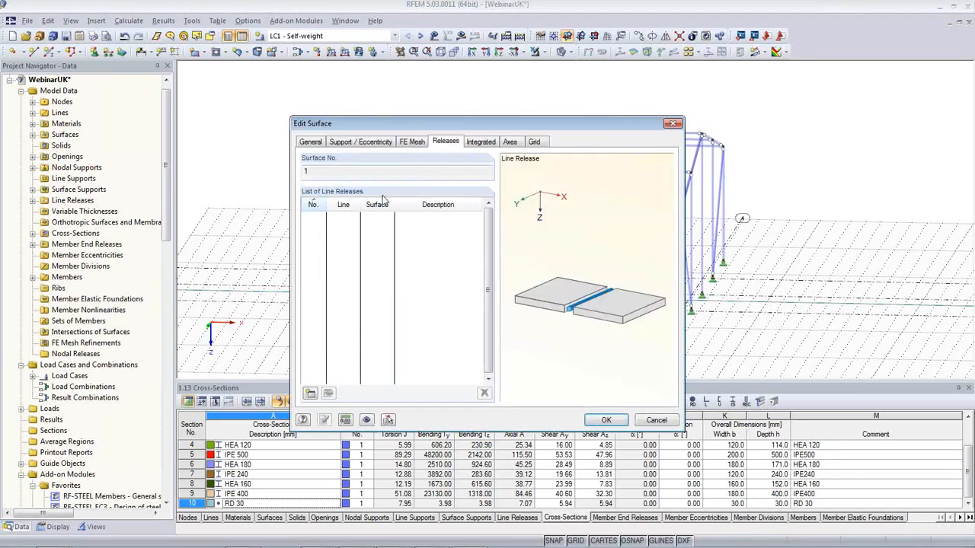
{"action": "left_click", "coordinate": [310, 393]}
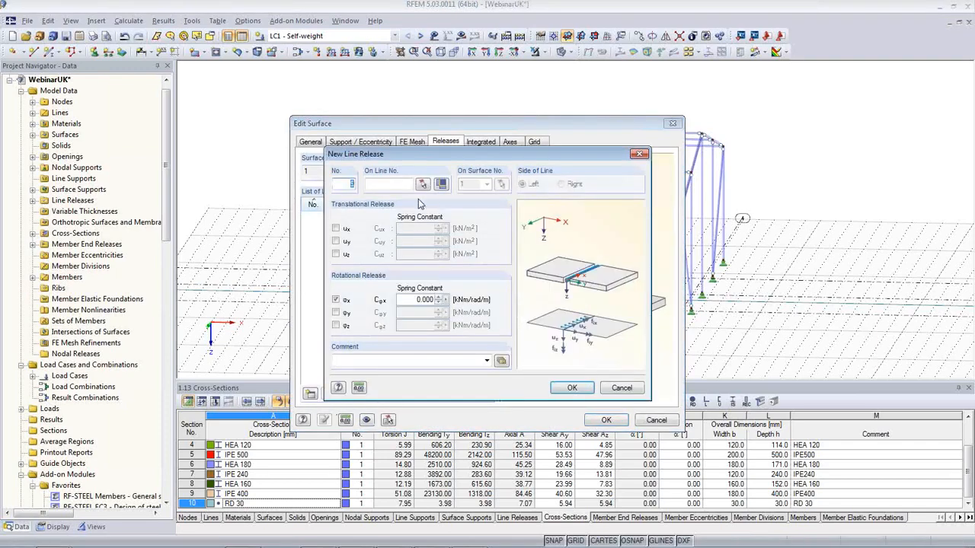
{"action": "left_click", "coordinate": [442, 184]}
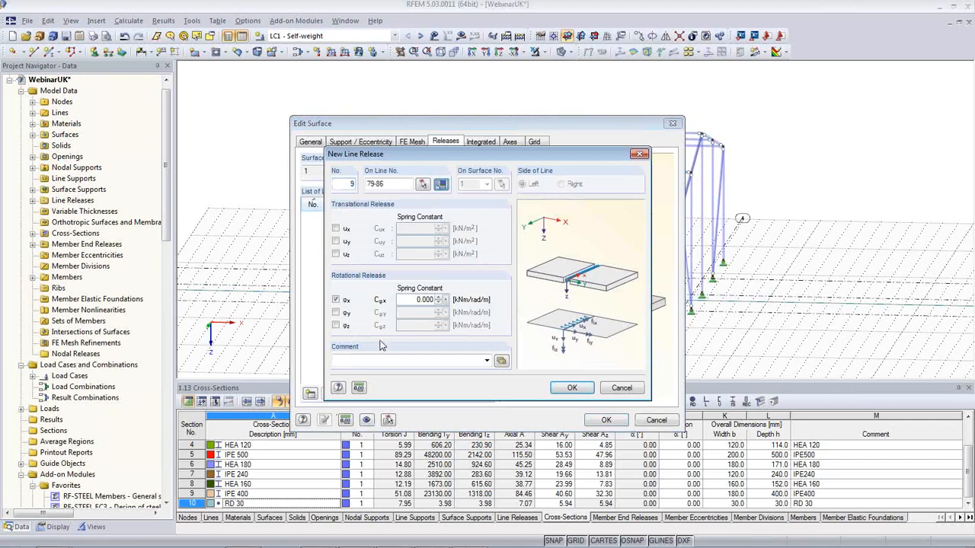
{"action": "left_click", "coordinate": [335, 313]}
{"action": "left_click", "coordinate": [336, 325]}
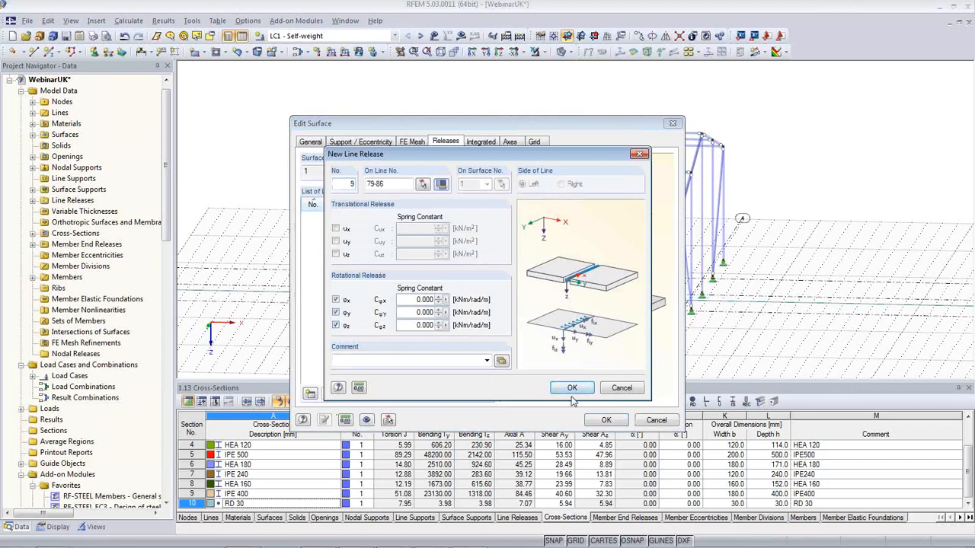
{"action": "left_click", "coordinate": [572, 388]}
{"action": "left_click", "coordinate": [606, 420]}
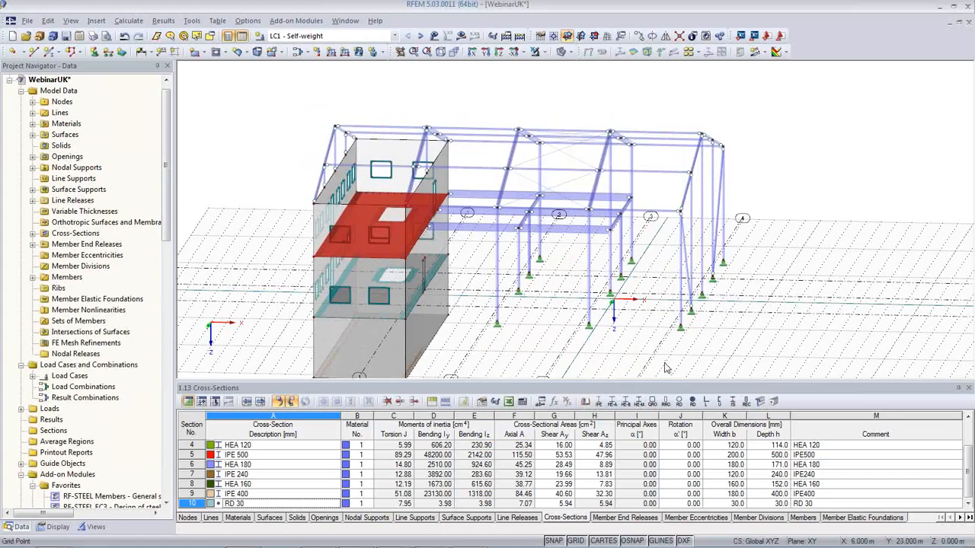
Assign local member release 1 to the member end of the two HEA 180 columns, members 50 and 51.
{"action": "middle_click_drag", "start_coordinate": [657, 360], "coordinate": [538, 363], "text": "ctrl"}
{"action": "scroll", "coordinate": [538, 363], "scroll_direction": "up", "scroll_amount": 5}
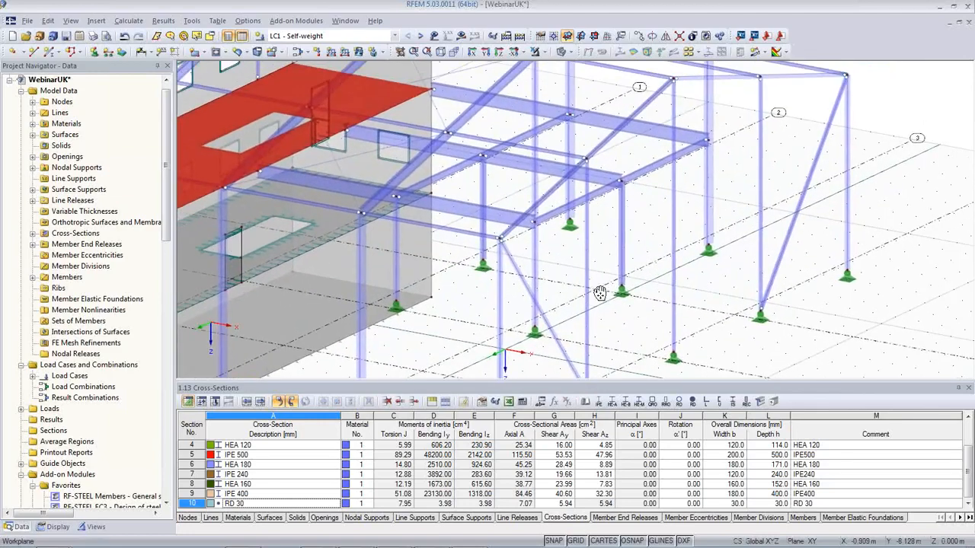
{"action": "scroll", "coordinate": [626, 247], "scroll_direction": "up", "scroll_amount": 4}
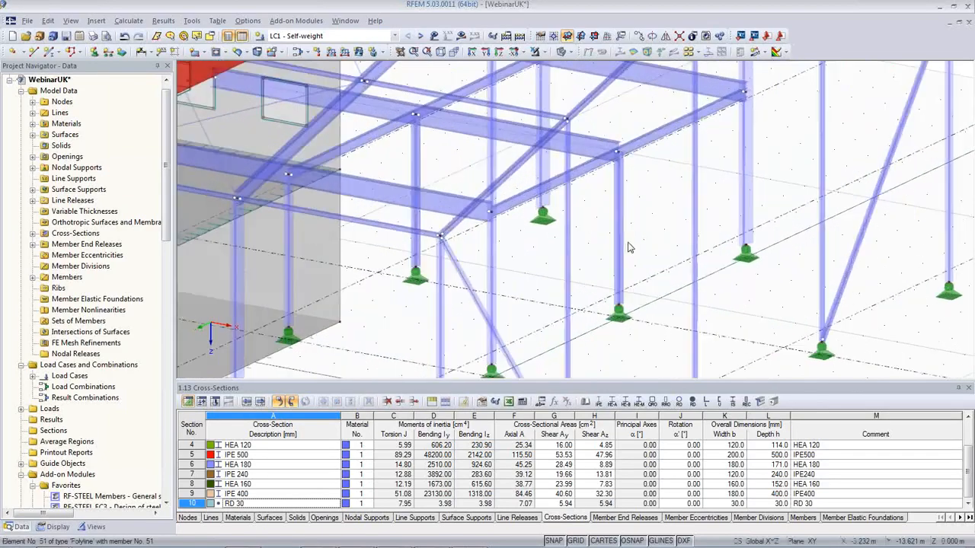
{"action": "scroll", "coordinate": [600, 126], "scroll_direction": "down", "scroll_amount": 4}
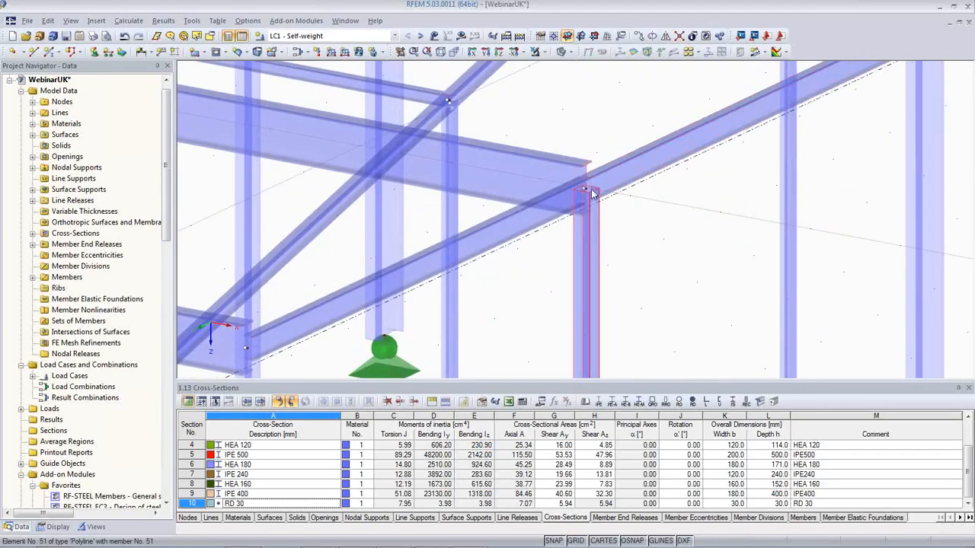
{"action": "scroll", "coordinate": [579, 246], "scroll_direction": "down", "scroll_amount": 4}
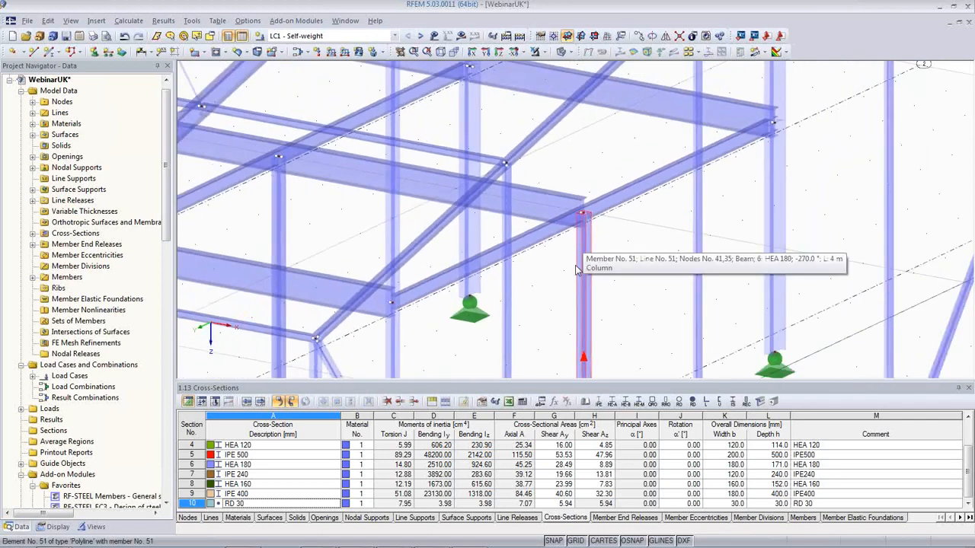
{"action": "scroll", "coordinate": [576, 266], "scroll_direction": "down", "scroll_amount": 2}
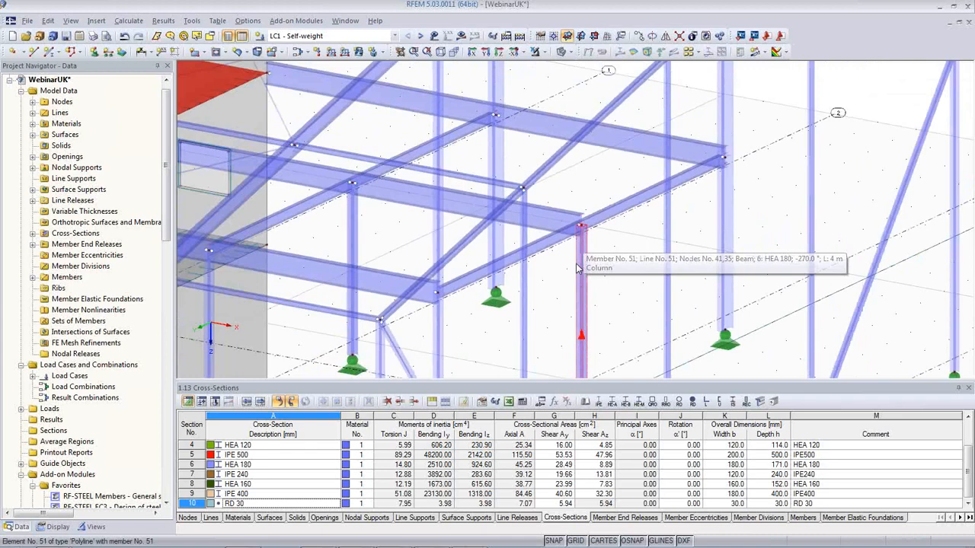
{"action": "left_click", "coordinate": [576, 267]}
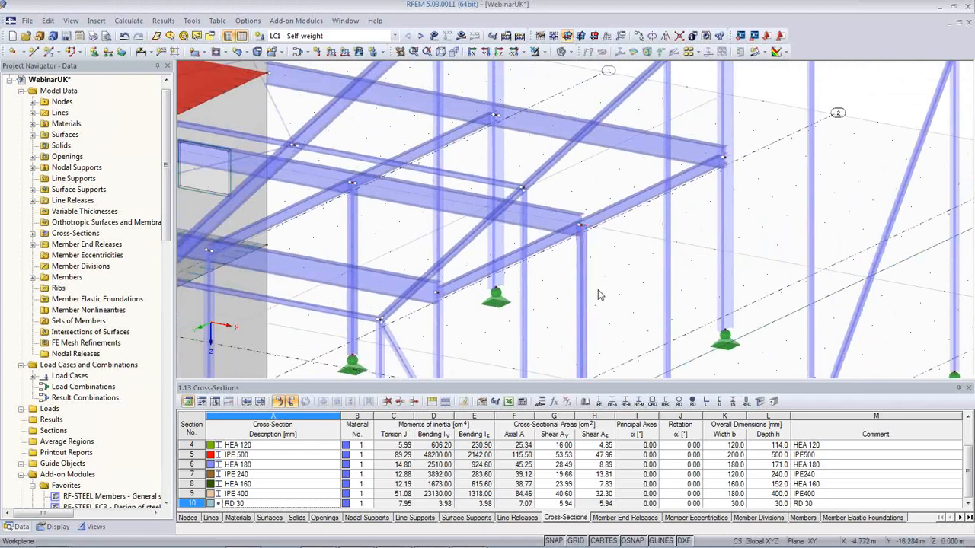
{"action": "left_click", "coordinate": [353, 233], "text": "ctrl"}
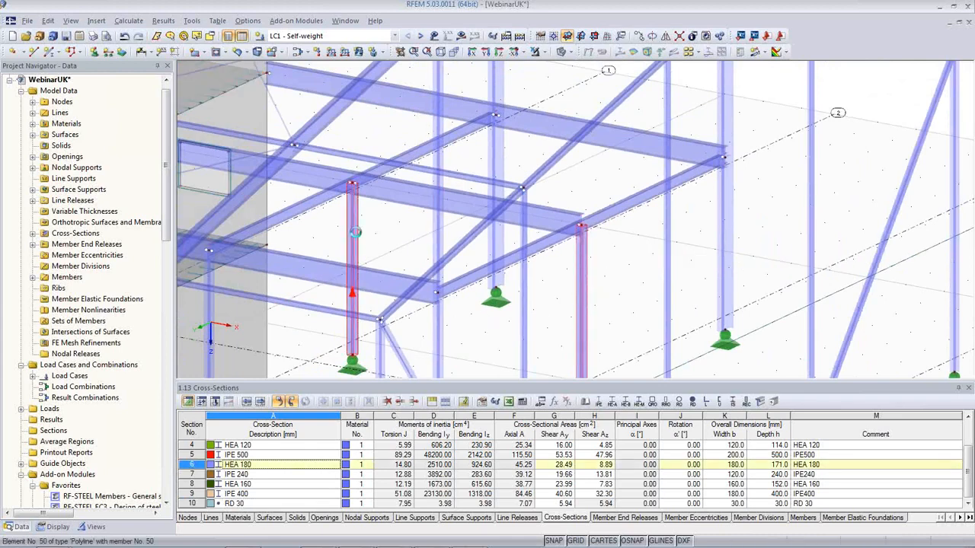
{"action": "double_click", "coordinate": [354, 234]}
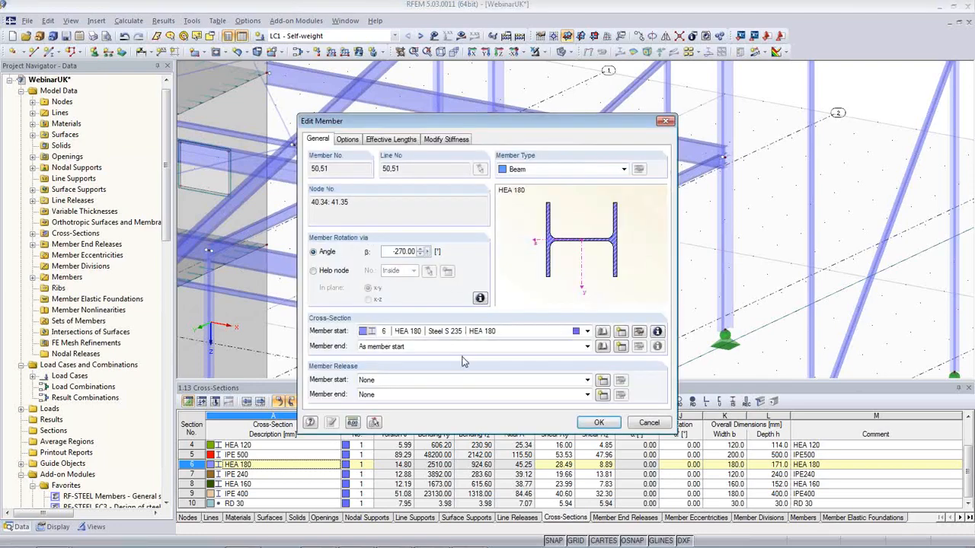
{"action": "left_click", "coordinate": [473, 396]}
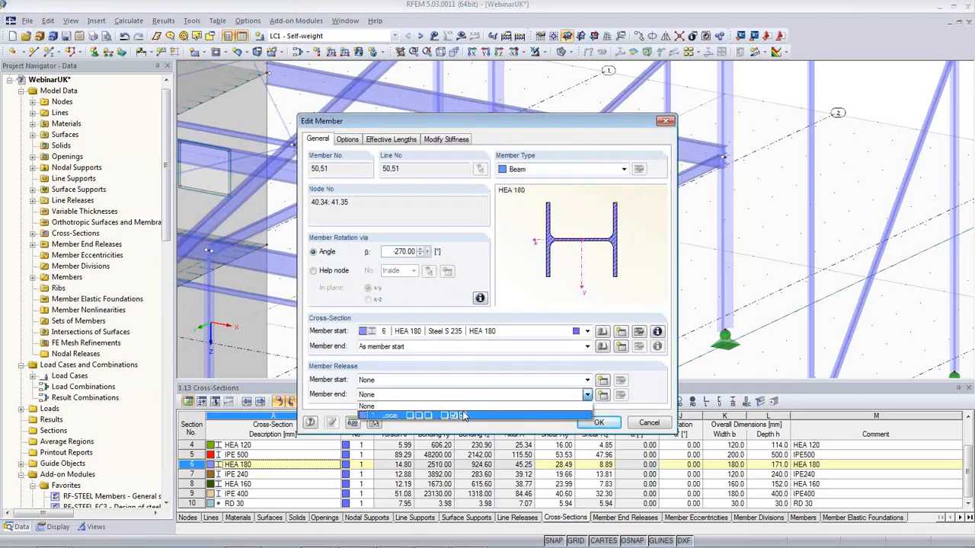
{"action": "left_click", "coordinate": [469, 415]}
{"action": "left_click", "coordinate": [599, 423]}
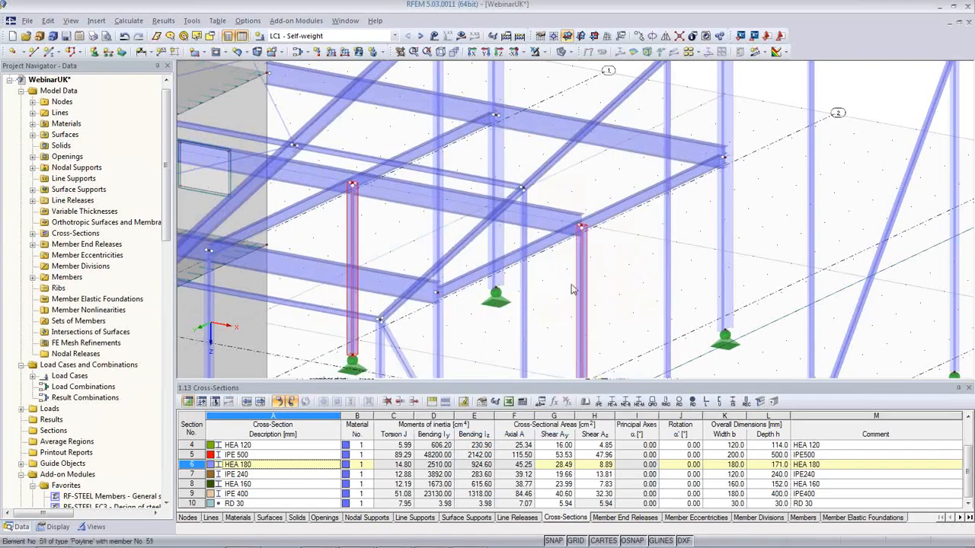
Assign local member release 1 to the member start of the IPE 240 floor beam, member 54.
{"action": "scroll", "coordinate": [552, 308], "scroll_direction": "down", "scroll_amount": 5}
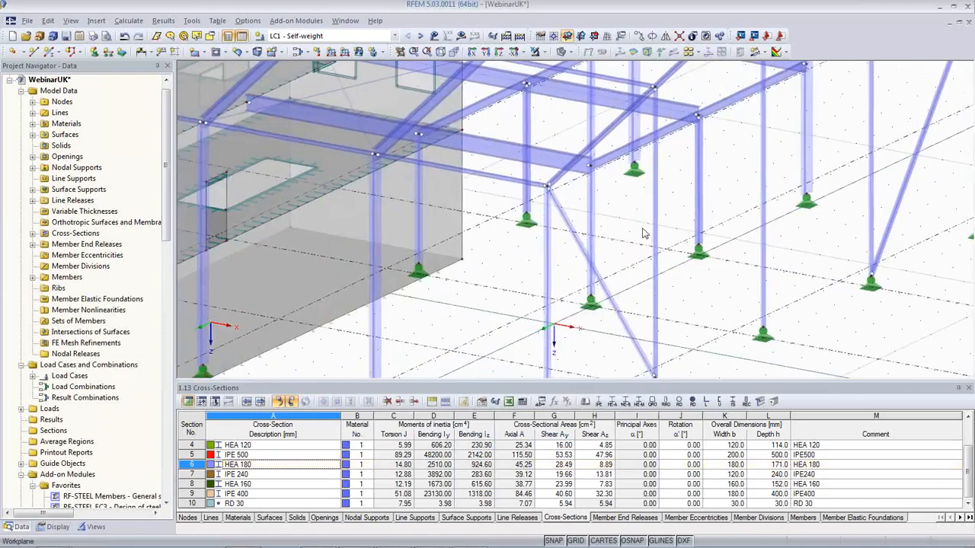
{"action": "middle_click_drag", "start_coordinate": [589, 302], "coordinate": [567, 228], "text": "ctrl"}
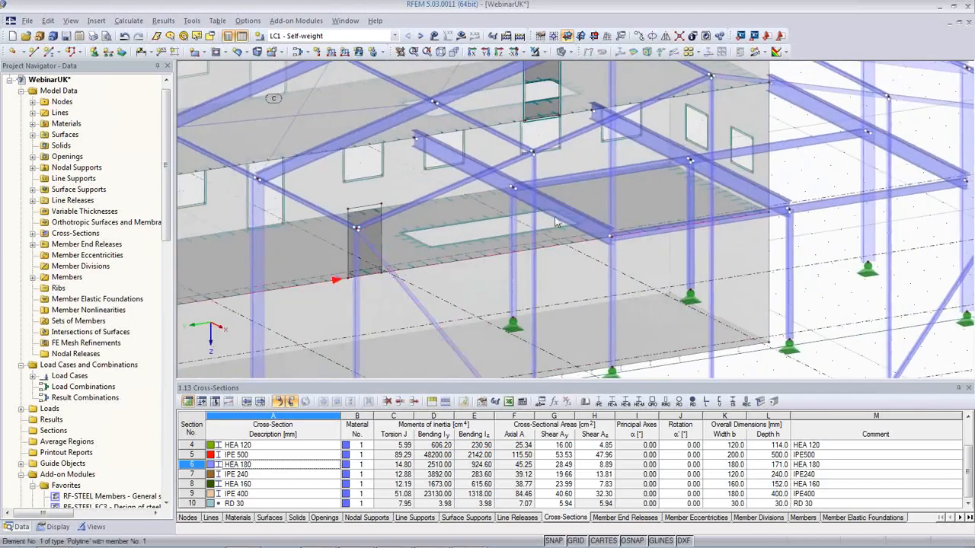
{"action": "left_click", "coordinate": [571, 181]}
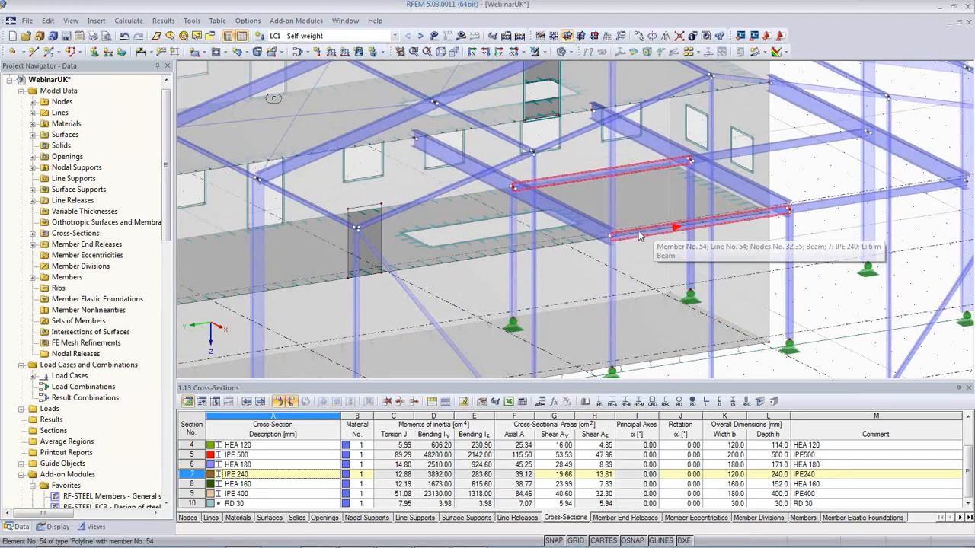
{"action": "double_click", "coordinate": [640, 237]}
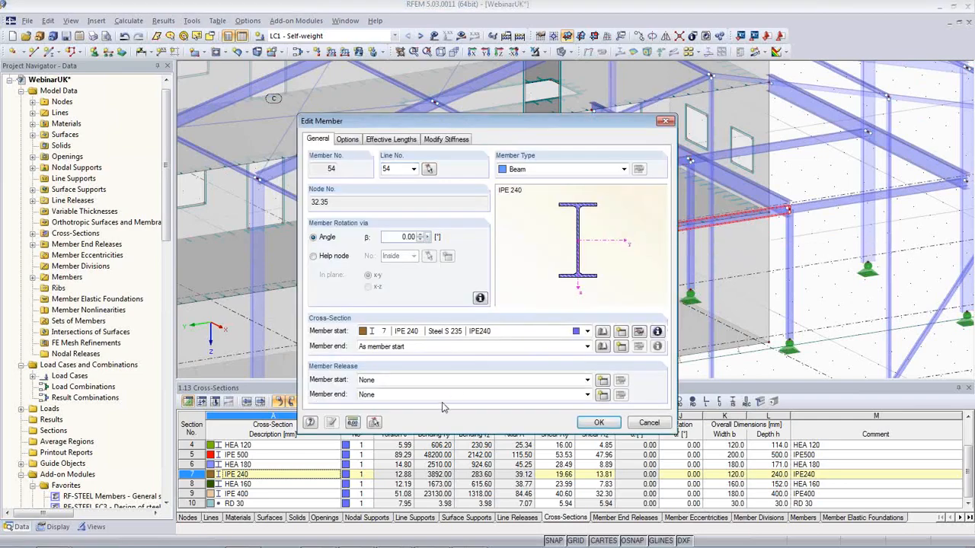
{"action": "left_click", "coordinate": [427, 380]}
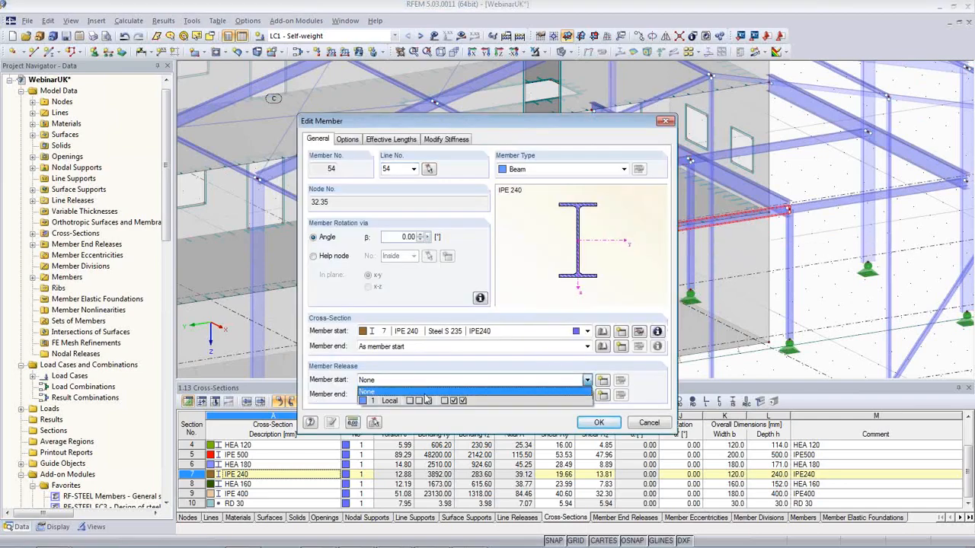
{"action": "left_click", "coordinate": [428, 399]}
{"action": "left_click", "coordinate": [596, 423]}
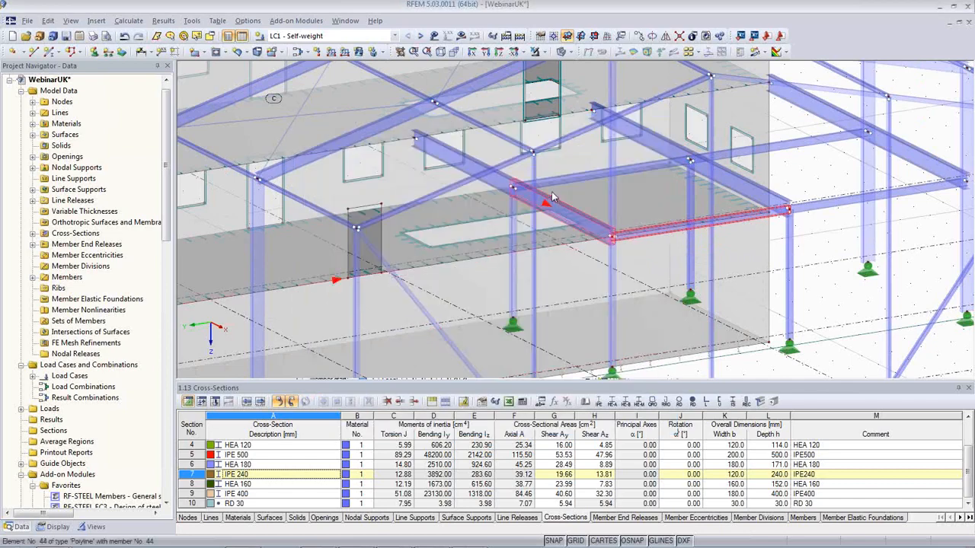
Choose local member release 1 for the member start of the IPE 240 floor beam, member 52.
{"action": "double_click", "coordinate": [573, 180]}
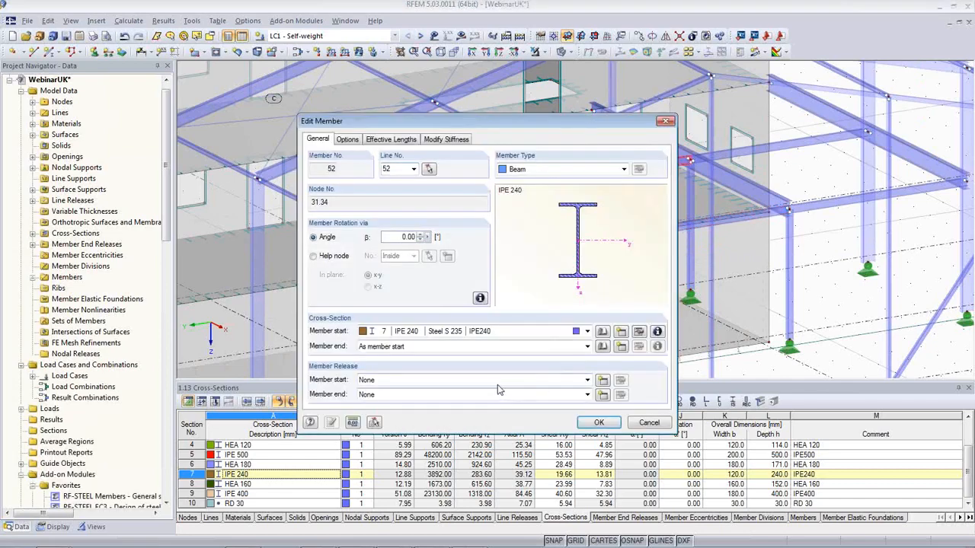
{"action": "left_click", "coordinate": [501, 380]}
{"action": "left_click", "coordinate": [492, 400]}
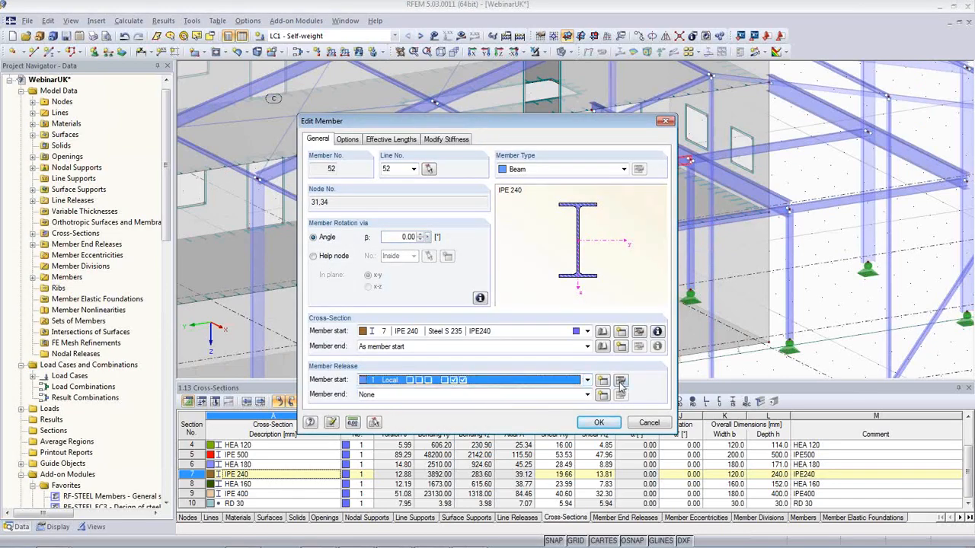
Try the partial activity nonlinearity for φz in member end release 1, examine its activity options and reset the nonlinearity to None.
{"action": "left_click", "coordinate": [621, 381]}
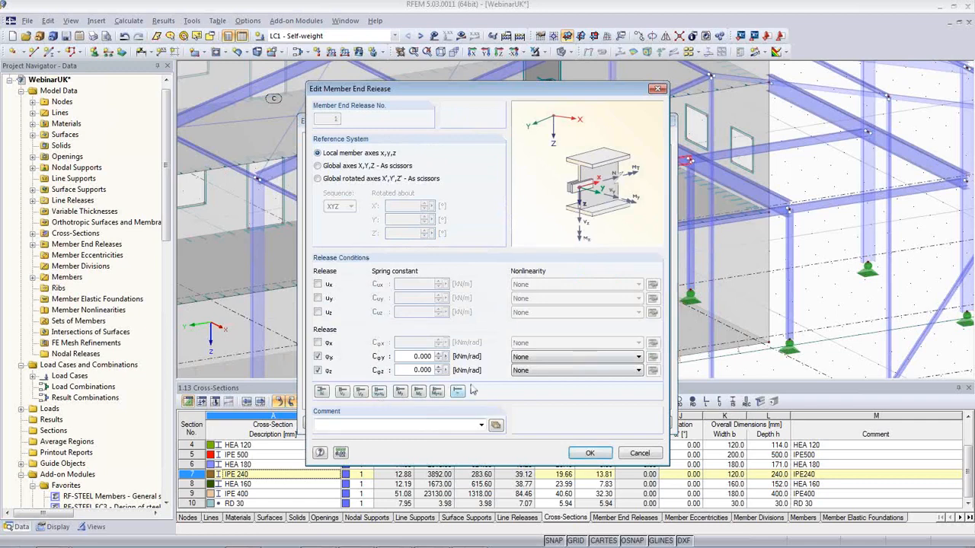
{"action": "left_click", "coordinate": [616, 371]}
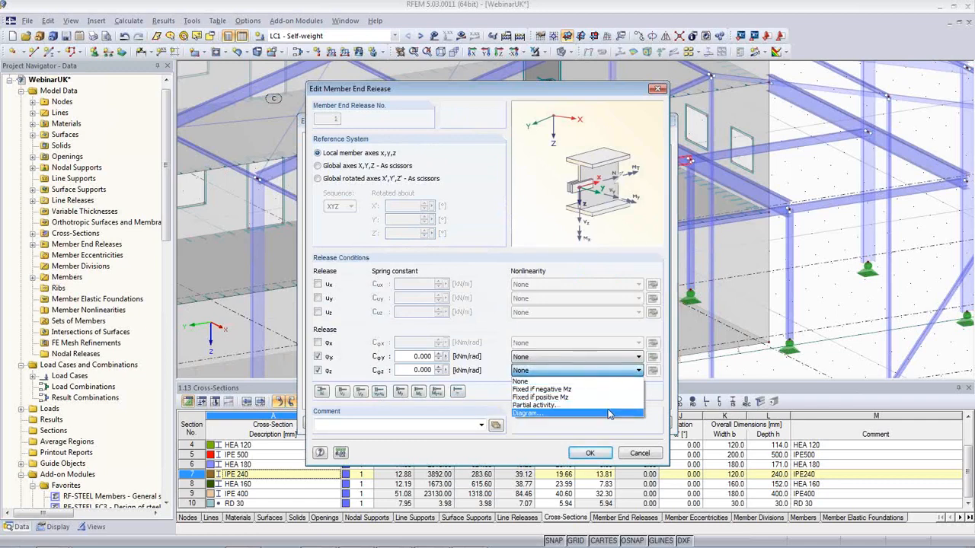
{"action": "left_click", "coordinate": [609, 405]}
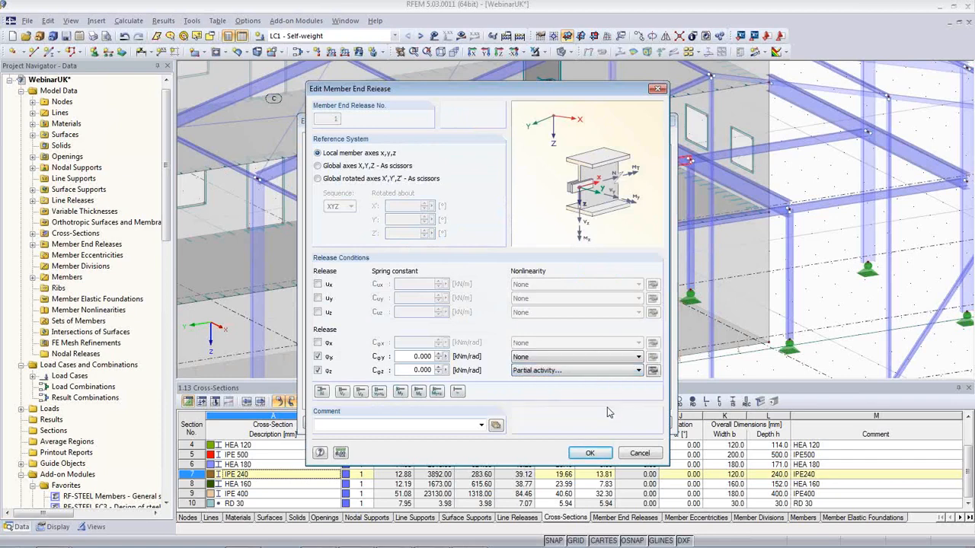
{"action": "left_click", "coordinate": [653, 370]}
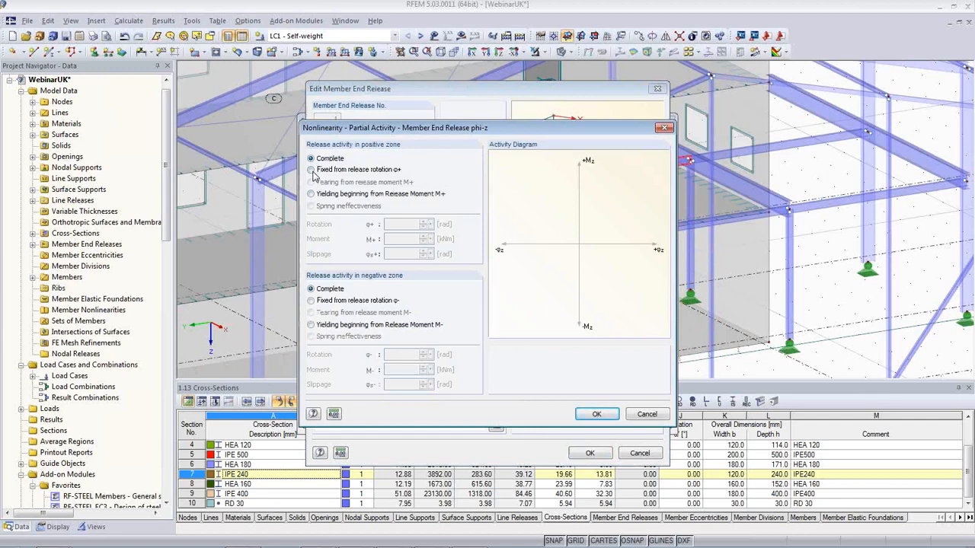
{"action": "left_click", "coordinate": [311, 194]}
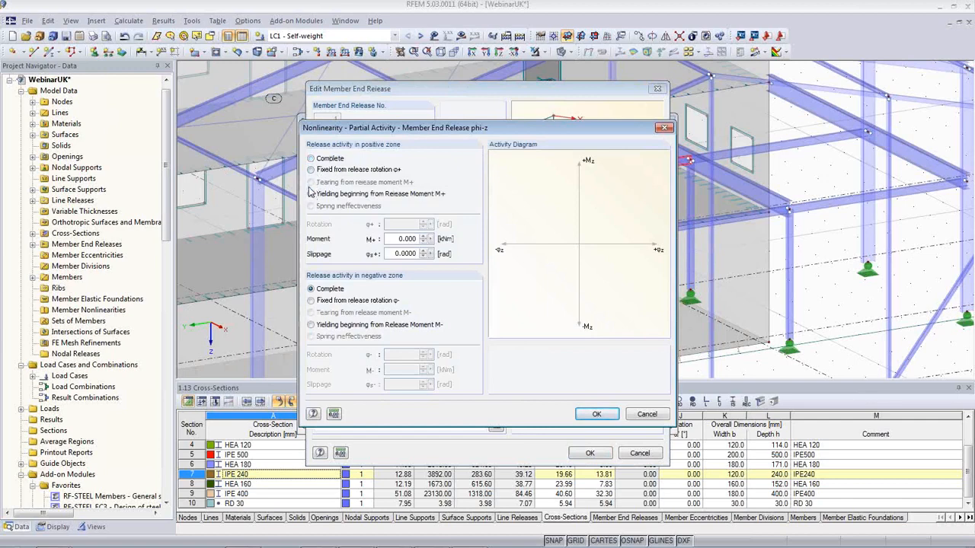
{"action": "left_click", "coordinate": [311, 159]}
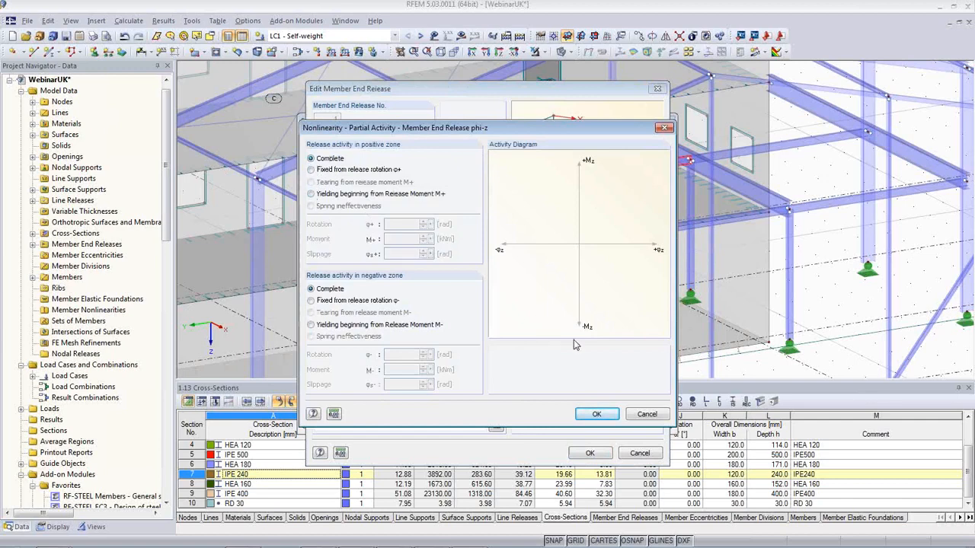
{"action": "left_click", "coordinate": [646, 415]}
{"action": "left_click", "coordinate": [593, 371]}
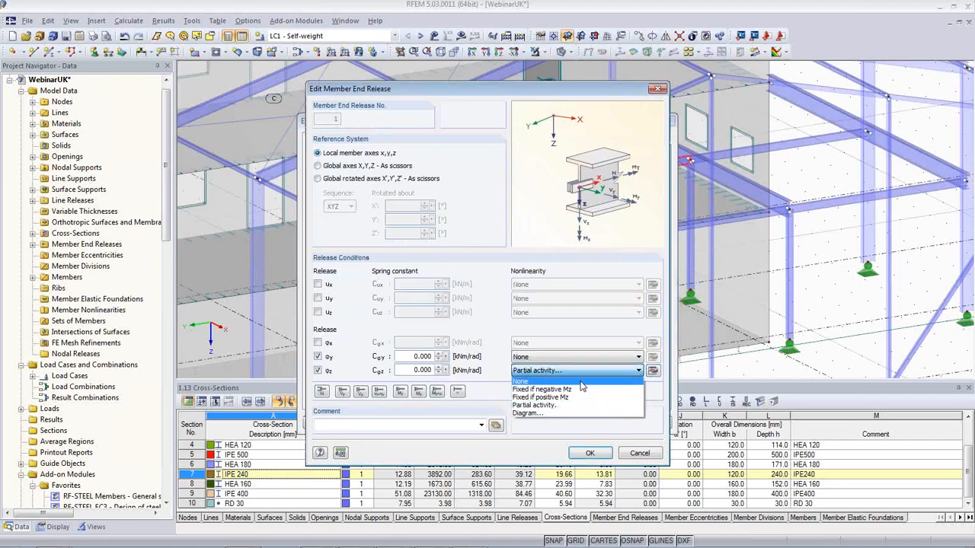
{"action": "left_click", "coordinate": [564, 379]}
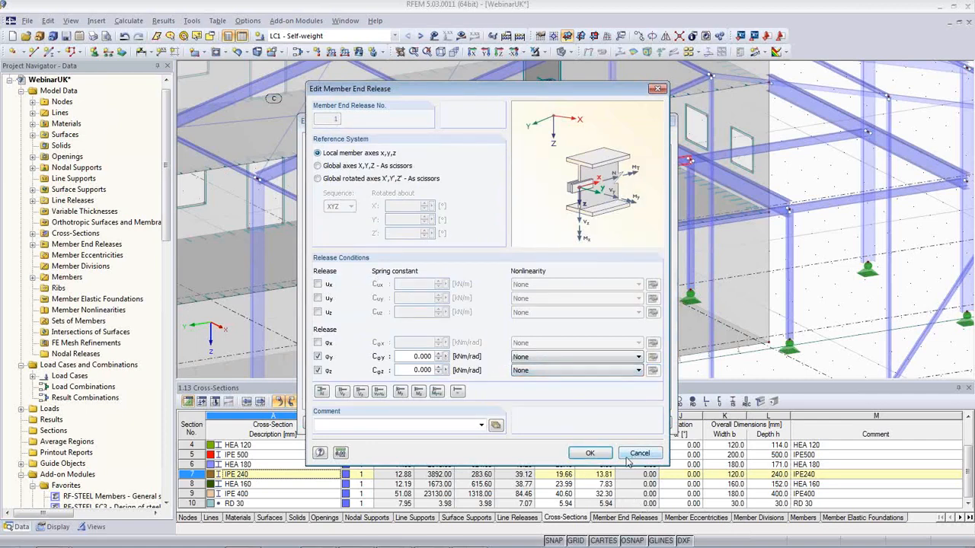
{"action": "left_click", "coordinate": [589, 453]}
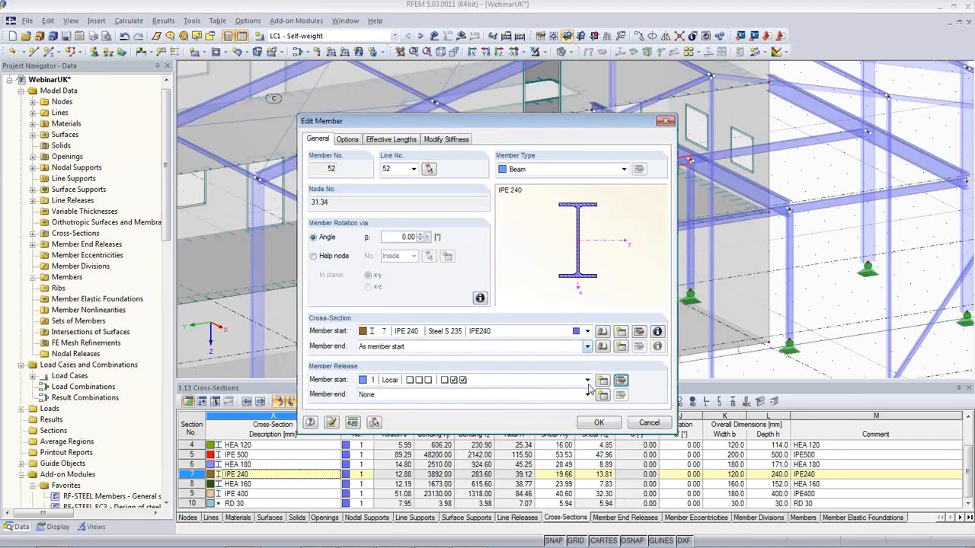
Apply the release to member 52 and assign local member release 1 to the member end of the IPE 240 beams, members 53 and 55.
{"action": "left_click", "coordinate": [599, 422]}
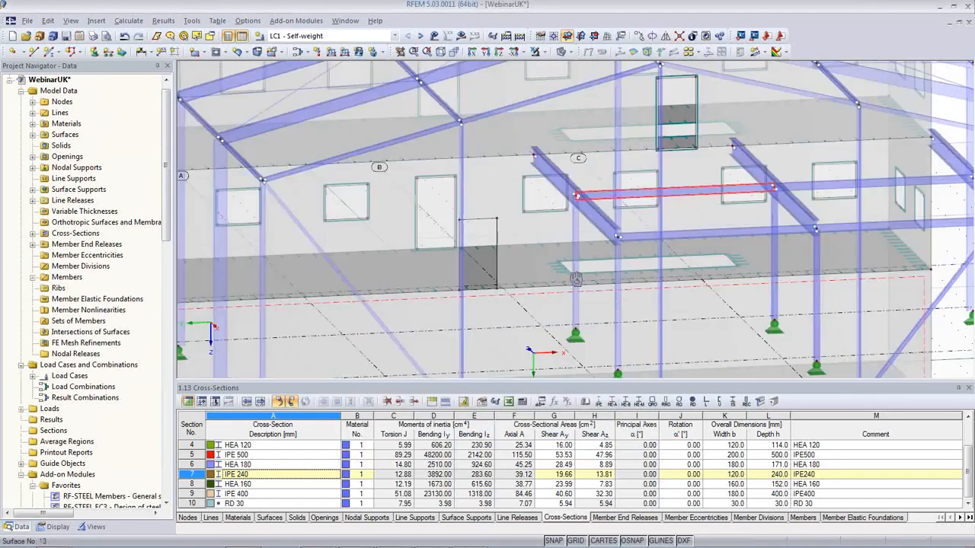
{"action": "middle_click_drag", "start_coordinate": [576, 279], "coordinate": [561, 266], "text": "ctrl"}
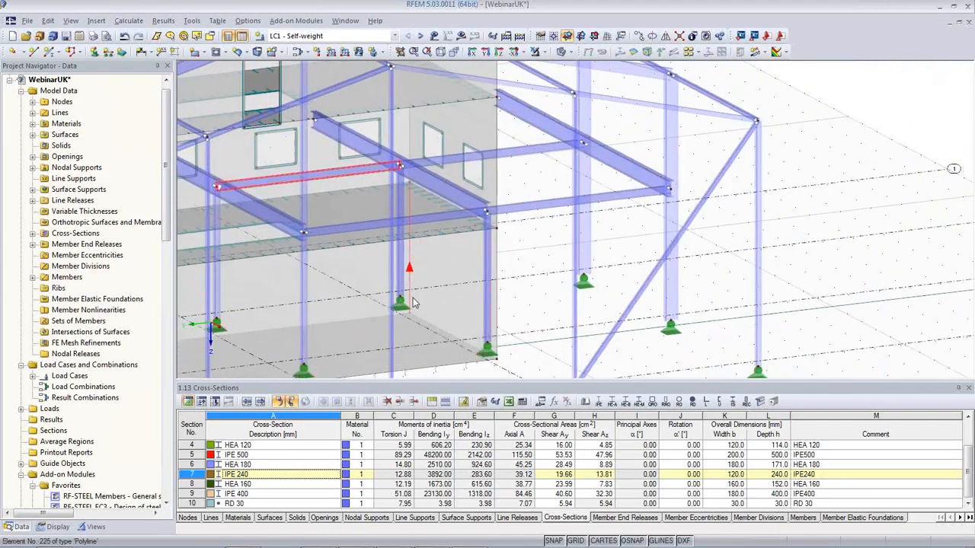
{"action": "left_click", "coordinate": [522, 155]}
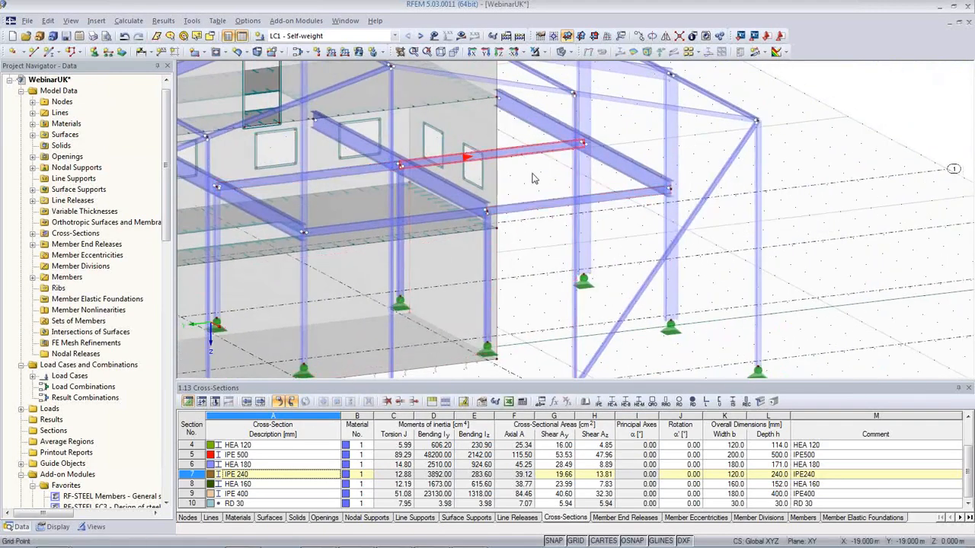
{"action": "double_click", "coordinate": [547, 211]}
{"action": "left_click", "coordinate": [528, 393]}
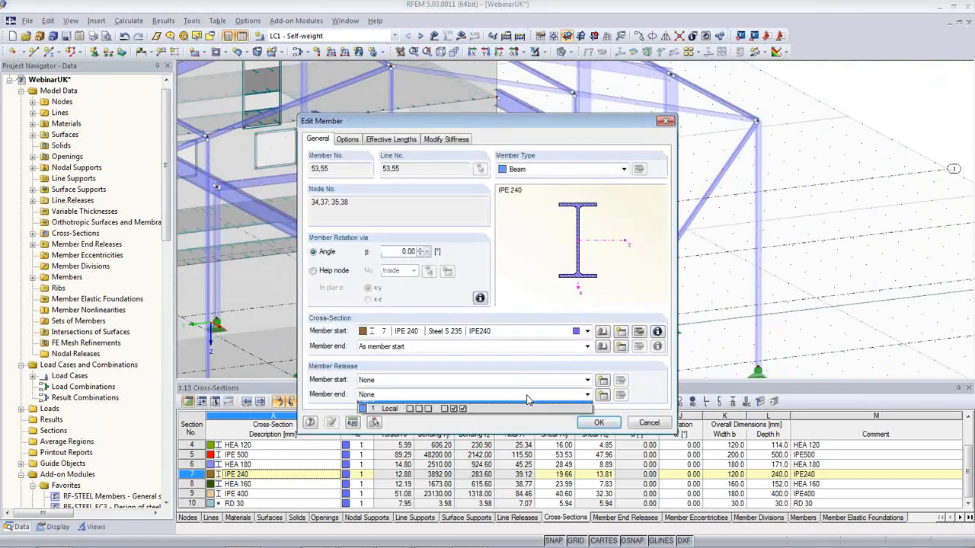
{"action": "left_click", "coordinate": [525, 415]}
{"action": "left_click", "coordinate": [599, 424]}
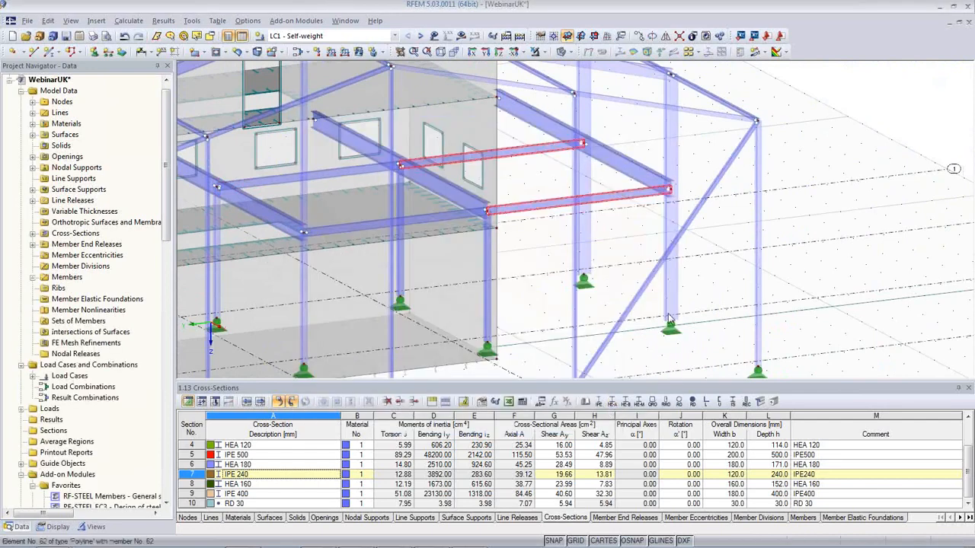
Display the LC1 self-weight loads on the whole building model.
{"action": "middle_click_drag", "start_coordinate": [705, 259], "coordinate": [744, 253], "text": "ctrl"}
{"action": "scroll", "coordinate": [744, 253], "scroll_direction": "down", "scroll_amount": 5}
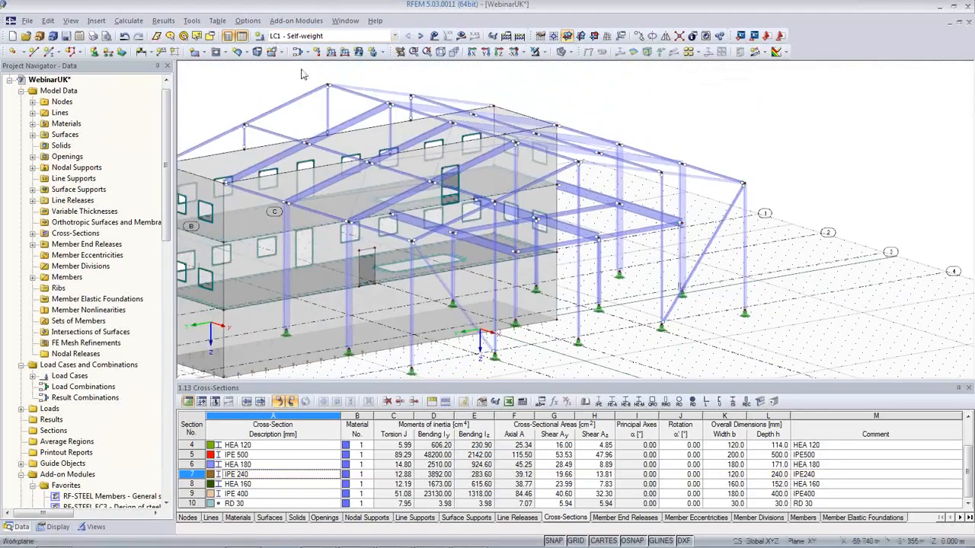
{"action": "middle_click_drag", "start_coordinate": [312, 157], "coordinate": [408, 154]}
{"action": "left_click", "coordinate": [437, 42]}
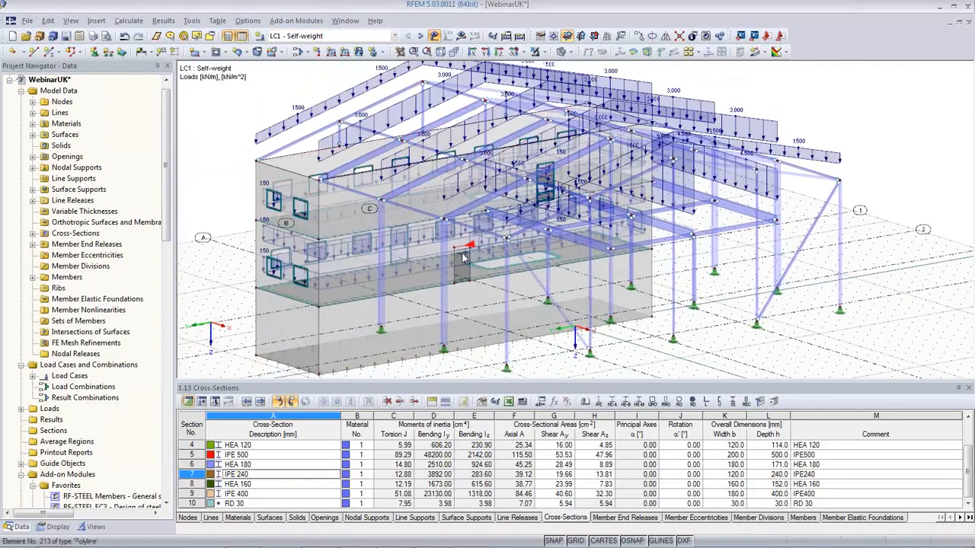
{"action": "middle_click_drag", "start_coordinate": [508, 266], "coordinate": [420, 297], "text": "ctrl"}
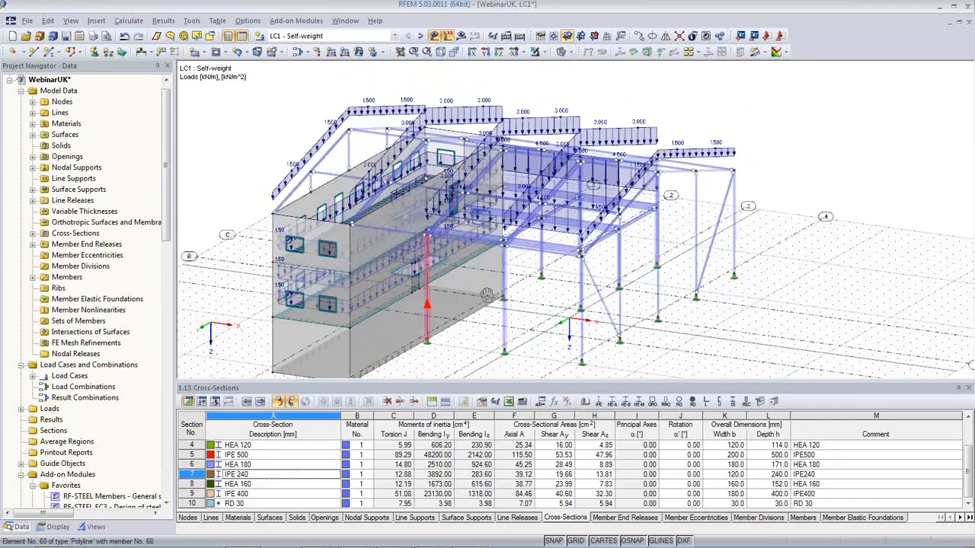
Examine the load distribution and direction options of the self-weight member load on member 15, including Trapezoidal, and discard any changes.
{"action": "double_click", "coordinate": [307, 168]}
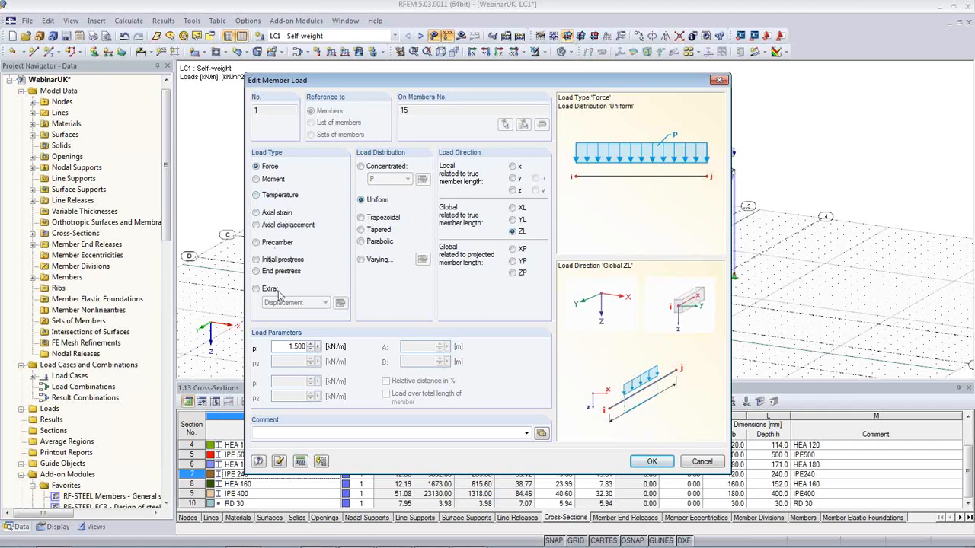
{"action": "left_click", "coordinate": [362, 219]}
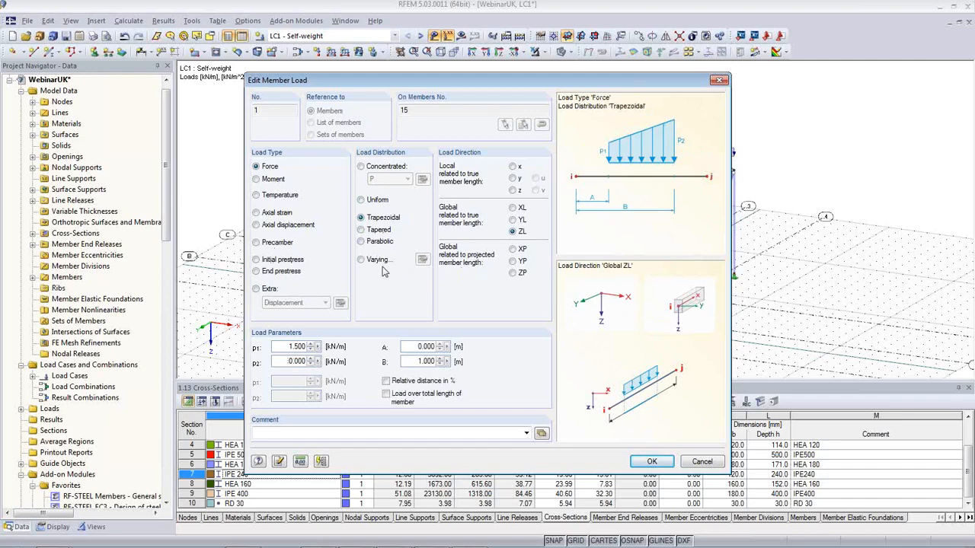
{"action": "left_click", "coordinate": [361, 200]}
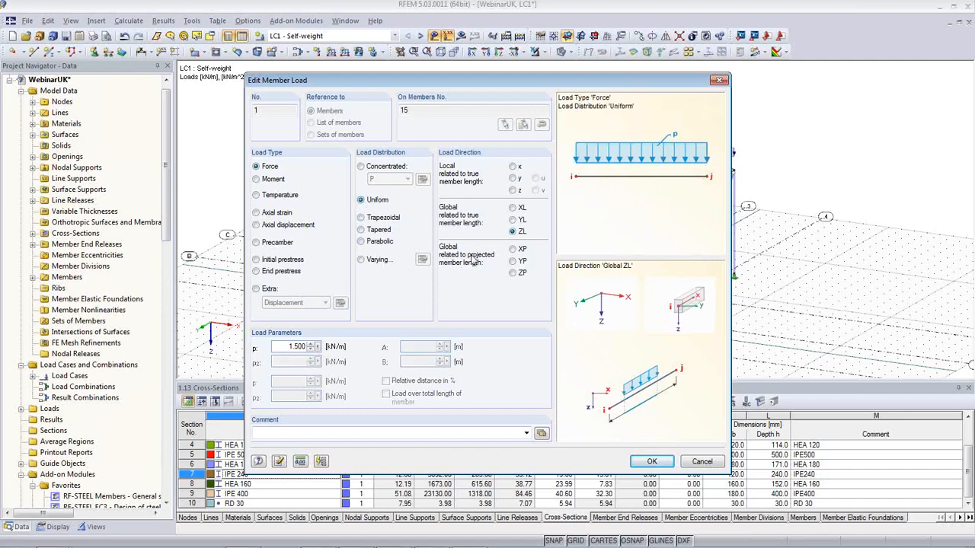
{"action": "left_click", "coordinate": [702, 462]}
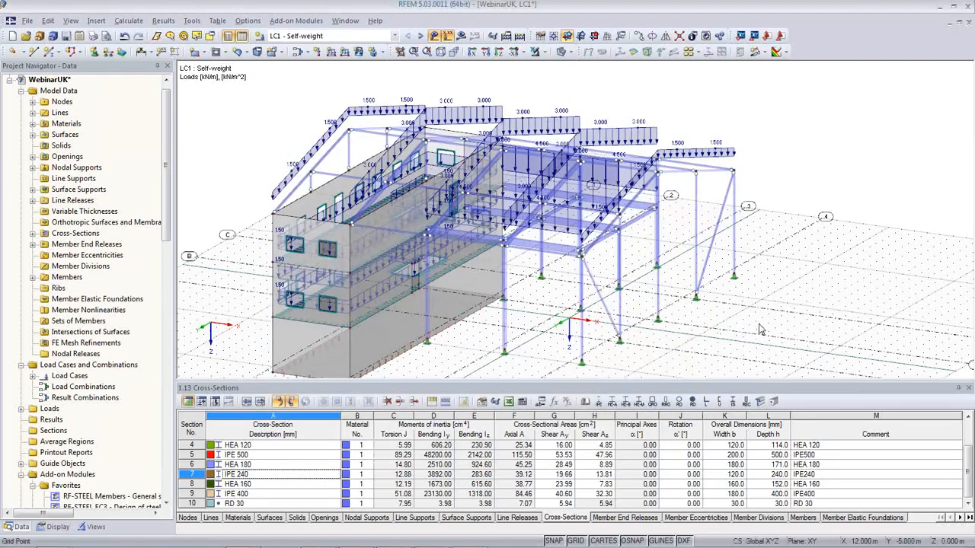
Step through load cases LC2 Snow, LC3 Wind and LC4 Live, and examine the live loads across the building.
{"action": "middle_click_drag", "start_coordinate": [756, 329], "coordinate": [671, 323], "text": "ctrl"}
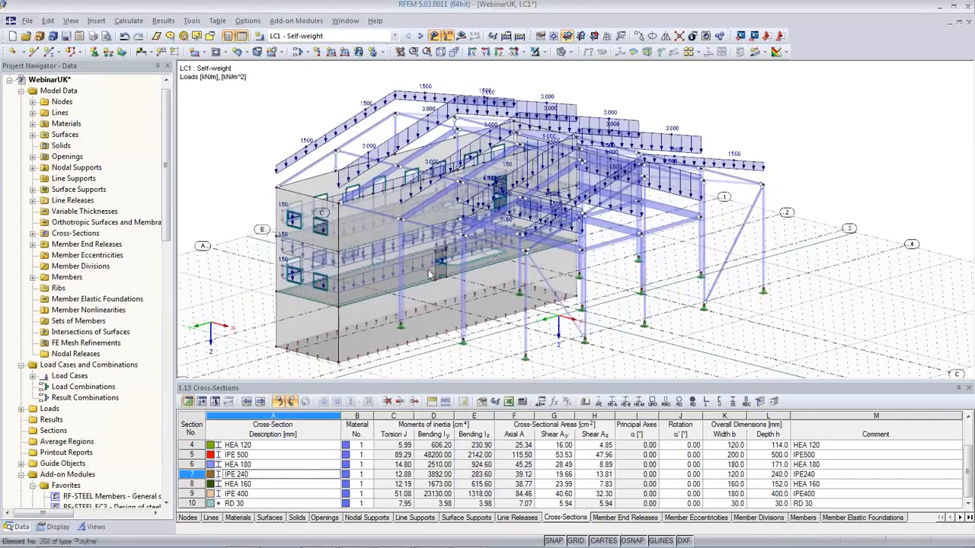
{"action": "left_click", "coordinate": [395, 37]}
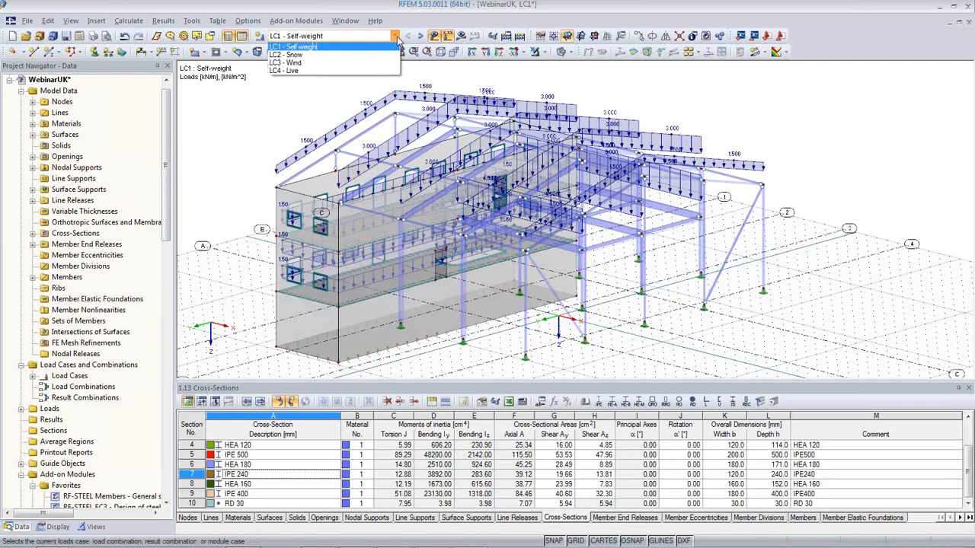
{"action": "left_click", "coordinate": [323, 52]}
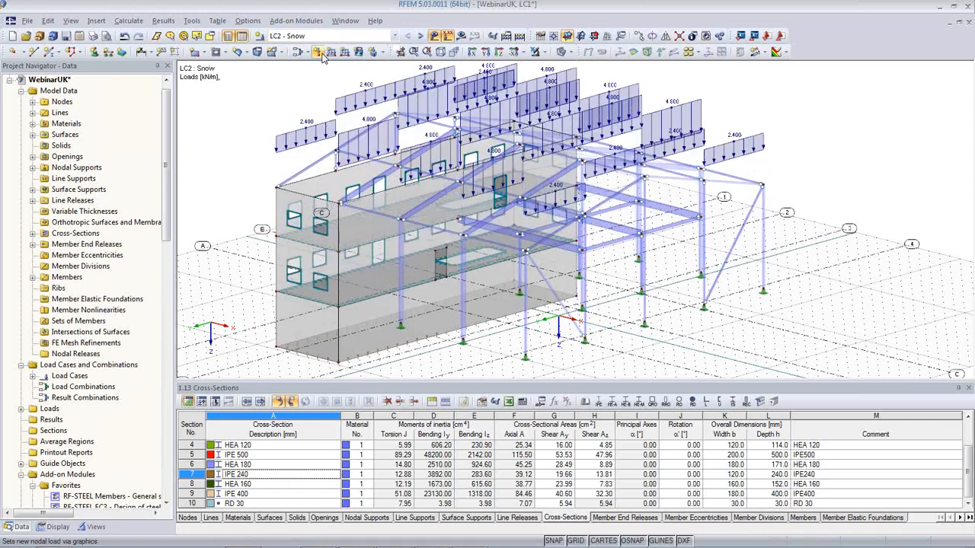
{"action": "left_click", "coordinate": [421, 37]}
{"action": "left_click", "coordinate": [421, 37]}
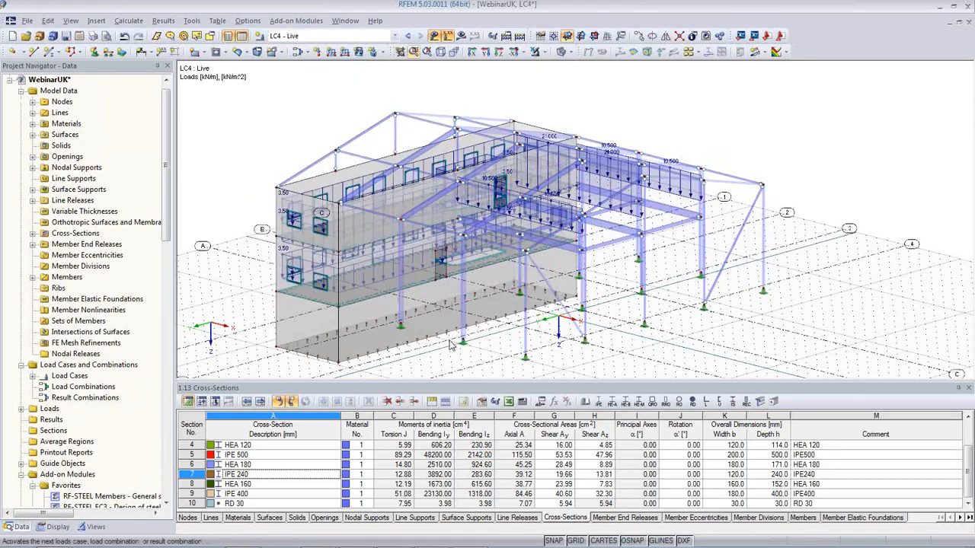
{"action": "middle_click_drag", "start_coordinate": [689, 360], "coordinate": [695, 329]}
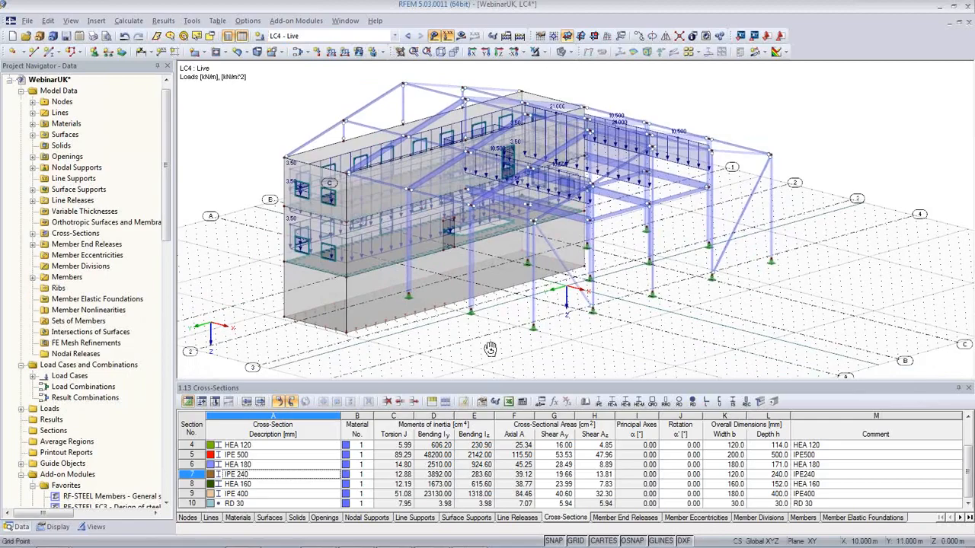
{"action": "middle_click_drag", "start_coordinate": [490, 349], "coordinate": [722, 355], "text": "ctrl"}
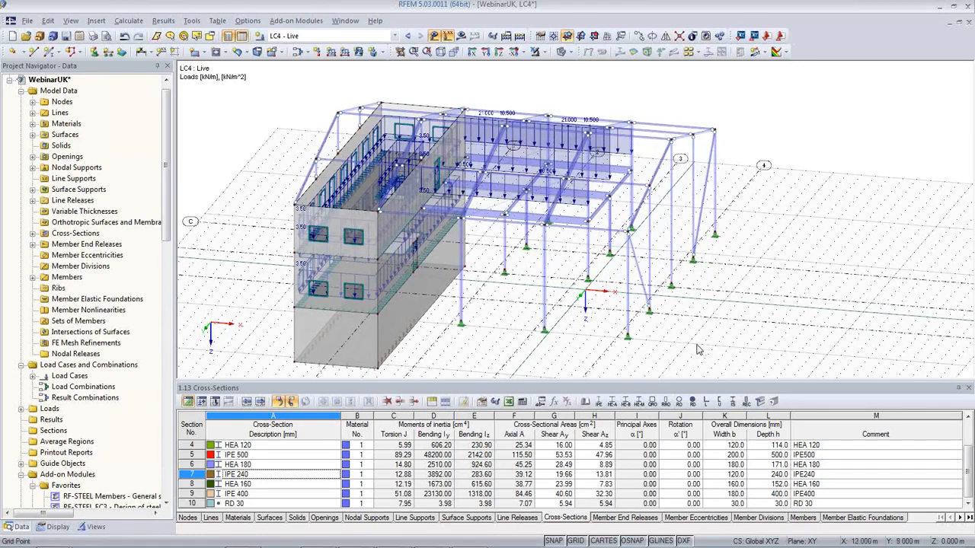
{"action": "middle_click_drag", "start_coordinate": [699, 350], "coordinate": [627, 326], "text": "ctrl"}
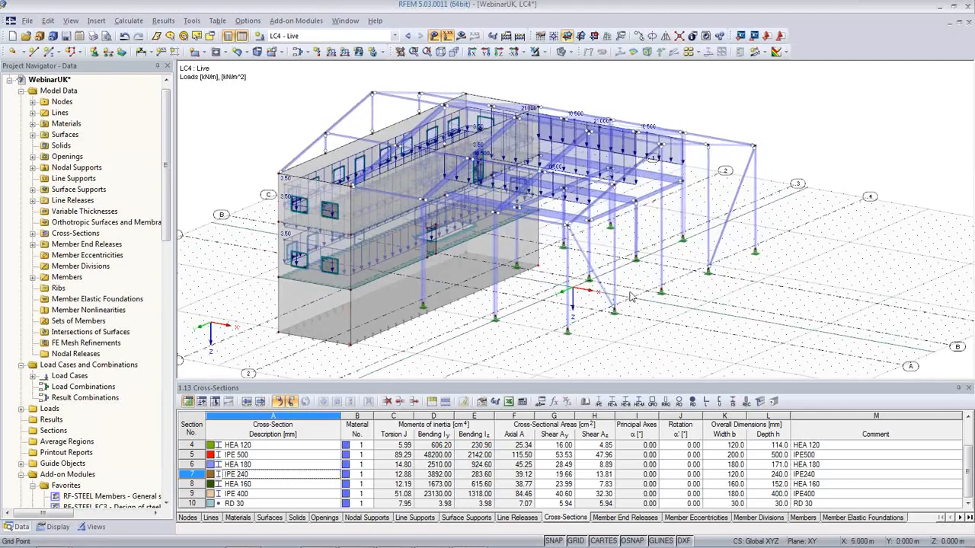
{"action": "middle_click_drag", "start_coordinate": [561, 314], "coordinate": [587, 272]}
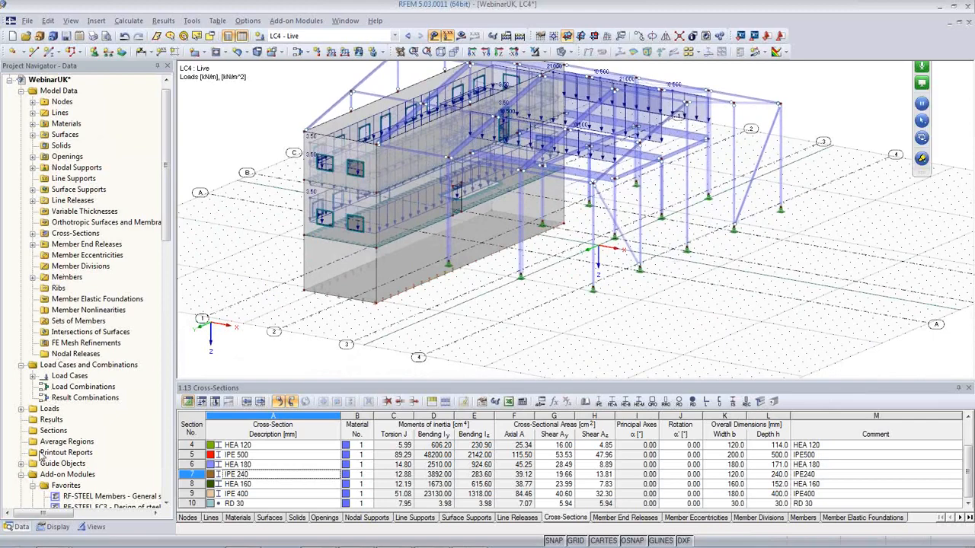
Look through the navigator's display and view settings, and browse the available add-on modules in the model data.
{"action": "left_click", "coordinate": [54, 526]}
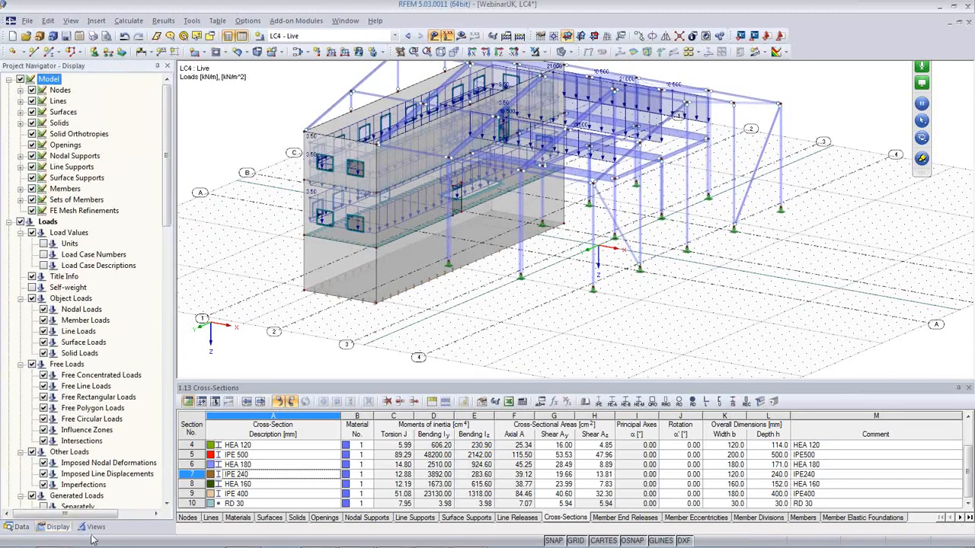
{"action": "left_click", "coordinate": [92, 527]}
{"action": "left_click", "coordinate": [19, 527]}
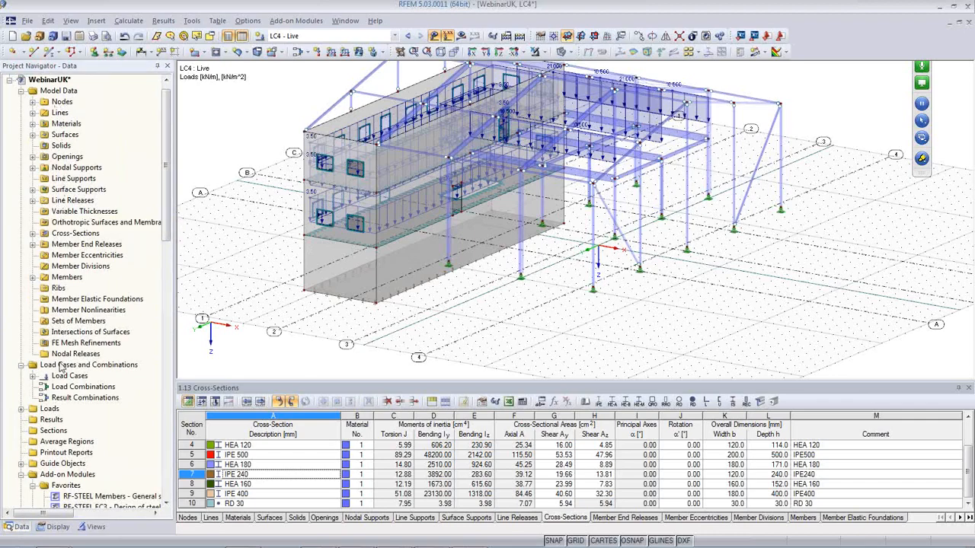
{"action": "scroll", "coordinate": [140, 389], "scroll_direction": "down", "scroll_amount": 6}
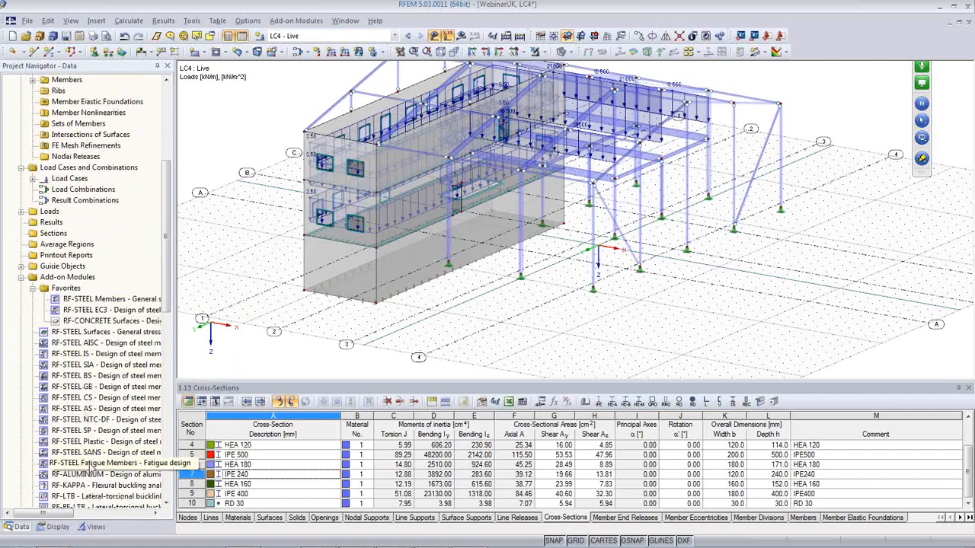
{"action": "scroll", "coordinate": [99, 440], "scroll_direction": "down", "scroll_amount": 4}
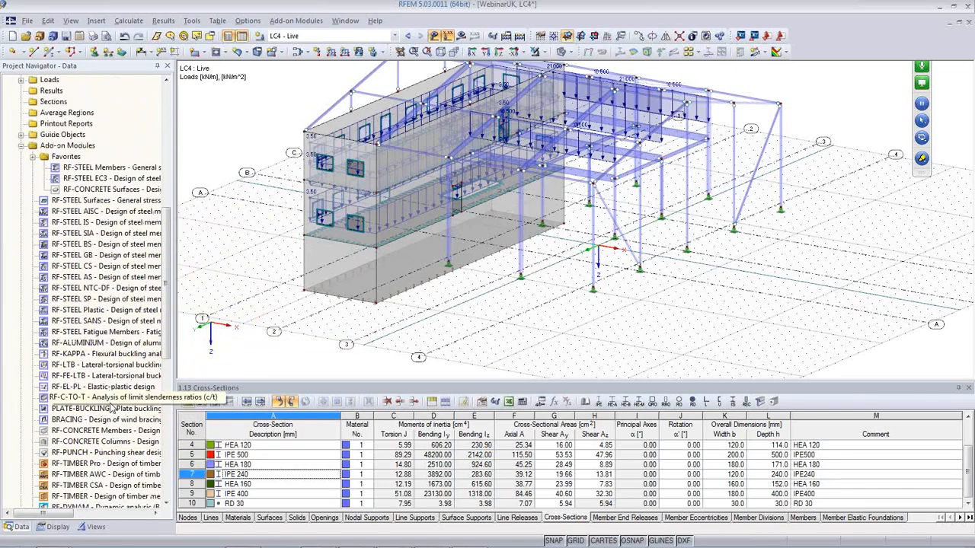
Browse the list of steel, concrete, timber, connection and tower add-on modules in the model data.
{"action": "scroll", "coordinate": [109, 401], "scroll_direction": "down", "scroll_amount": 2}
{"action": "scroll", "coordinate": [109, 402], "scroll_direction": "down", "scroll_amount": 3}
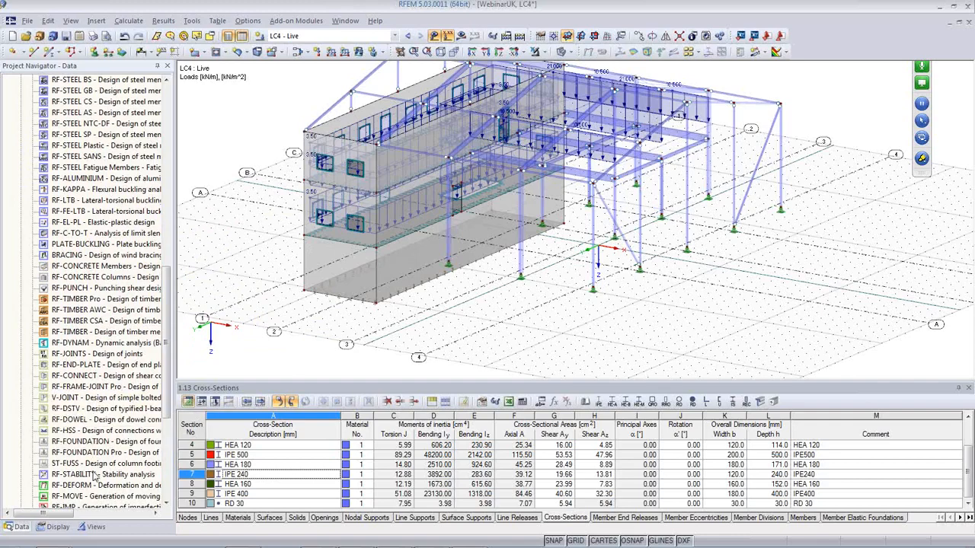
{"action": "scroll", "coordinate": [122, 457], "scroll_direction": "down", "scroll_amount": 6}
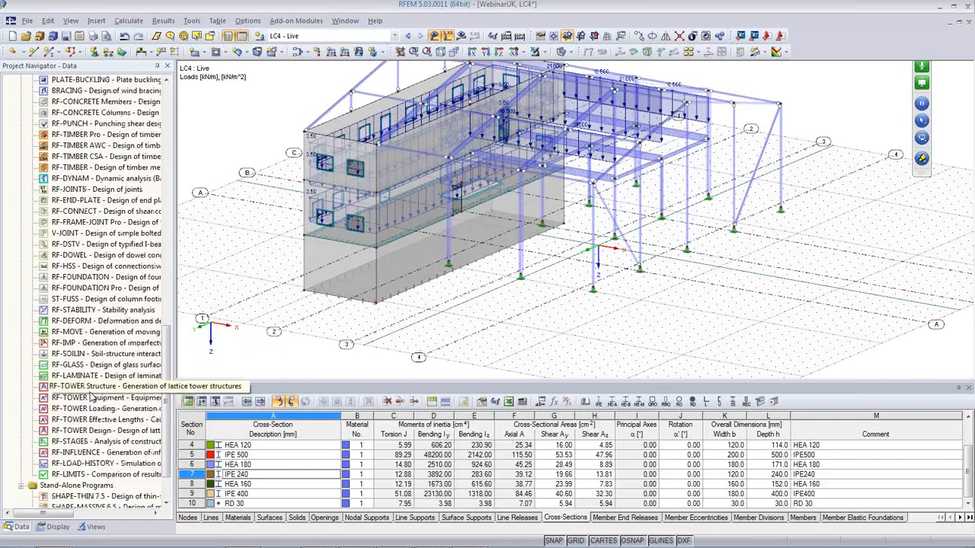
{"action": "scroll", "coordinate": [90, 347], "scroll_direction": "up", "scroll_amount": 15}
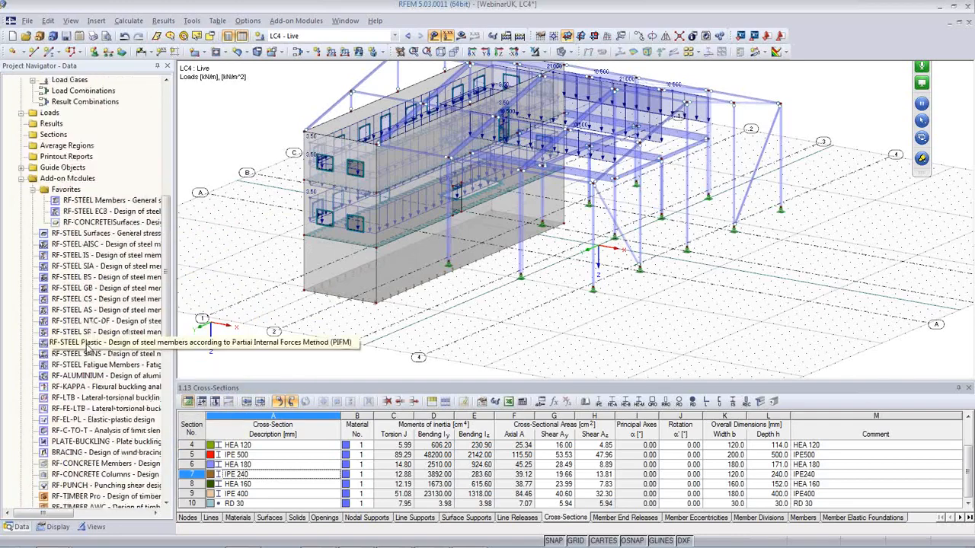
{"action": "scroll", "coordinate": [90, 346], "scroll_direction": "down", "scroll_amount": 5}
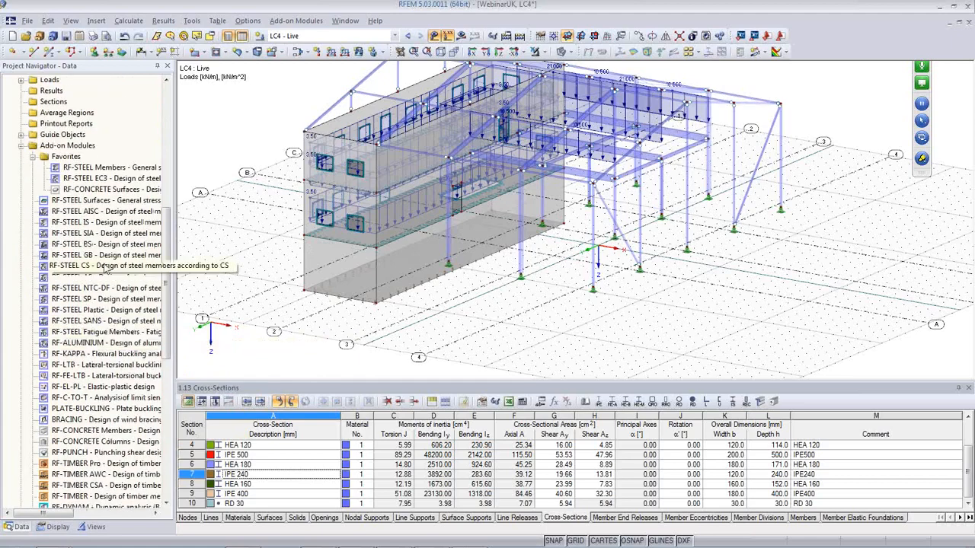
{"action": "scroll", "coordinate": [111, 399], "scroll_direction": "up", "scroll_amount": 5}
{"action": "scroll", "coordinate": [111, 398], "scroll_direction": "up", "scroll_amount": 5}
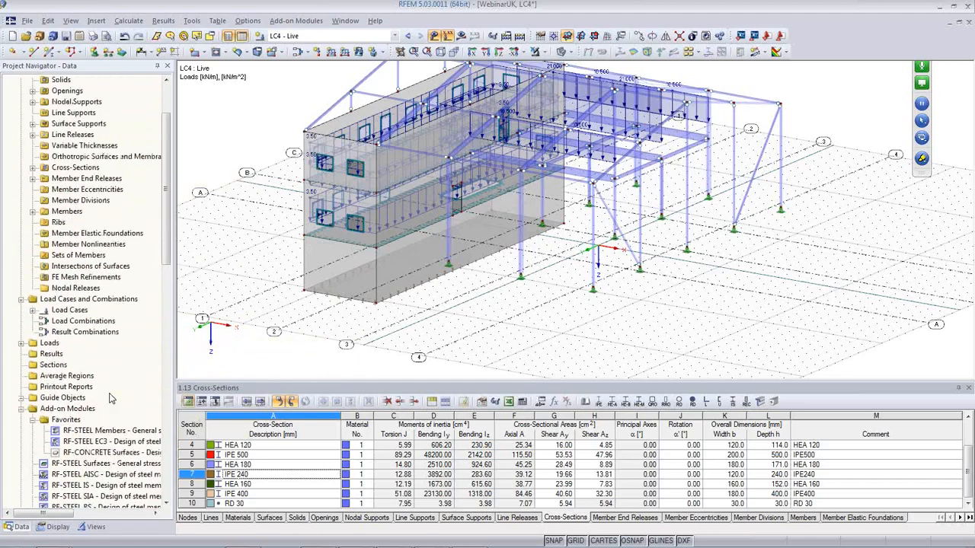
{"action": "scroll", "coordinate": [110, 396], "scroll_direction": "up", "scroll_amount": 1}
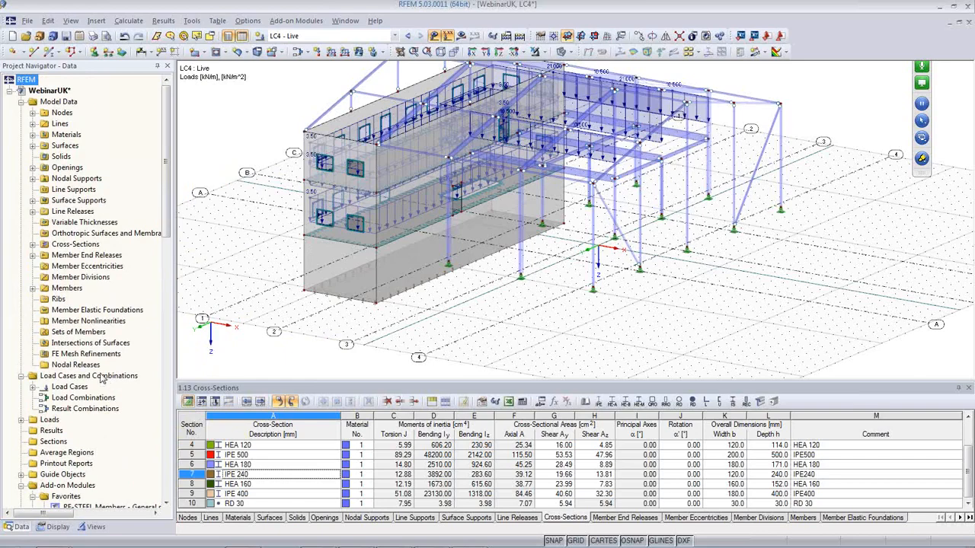
Examine the Steel S 235 material and the members it is used on, and check the properties of HEA 120 column member 59.
{"action": "left_click", "coordinate": [32, 135]}
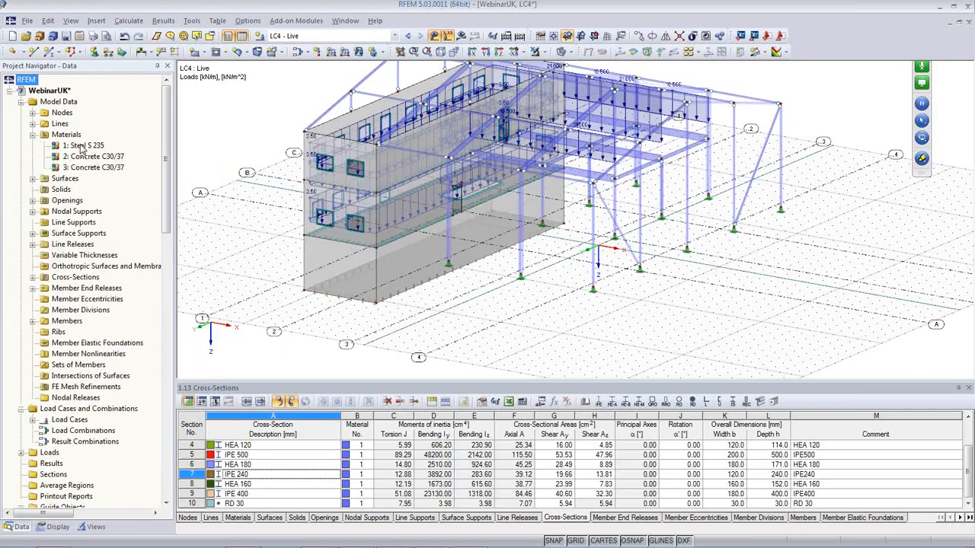
{"action": "double_click", "coordinate": [81, 146]}
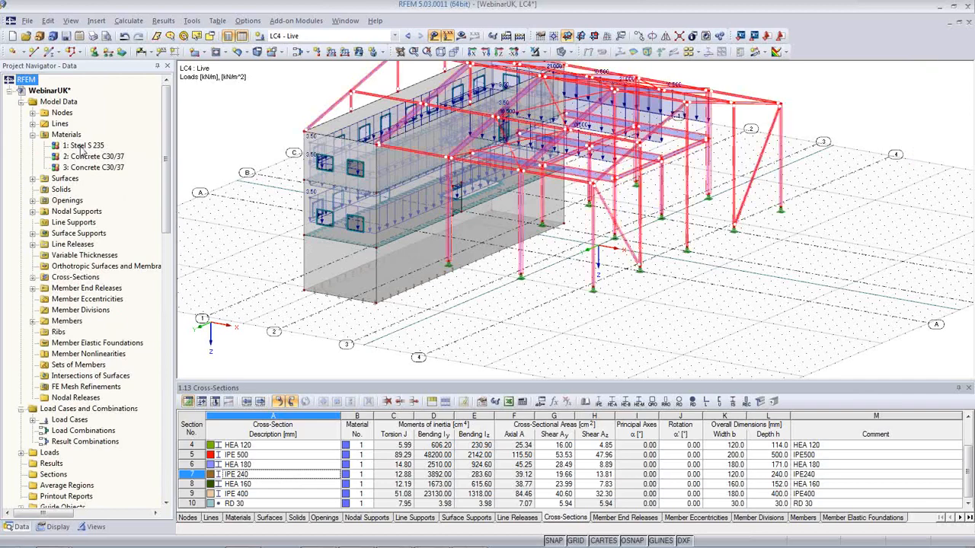
{"action": "left_click", "coordinate": [597, 398]}
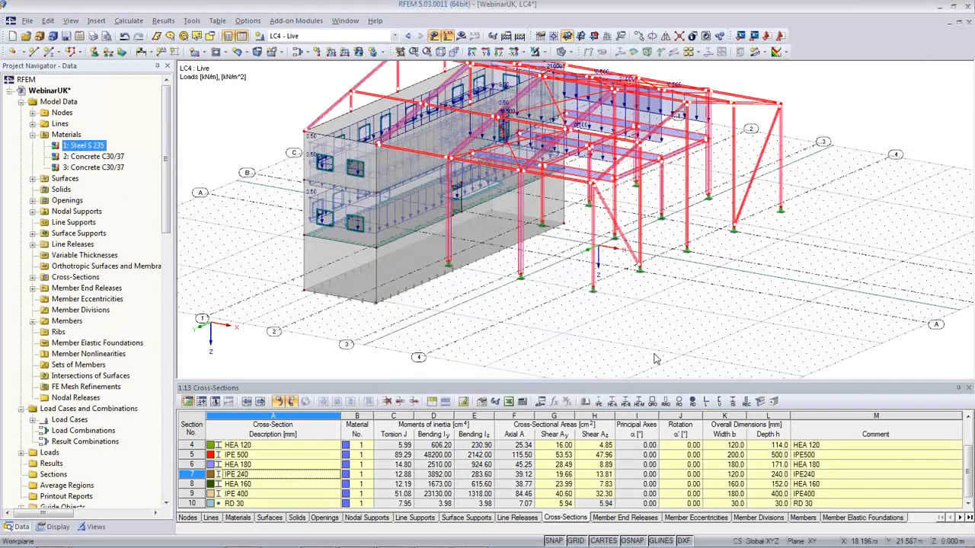
{"action": "double_click", "coordinate": [687, 230]}
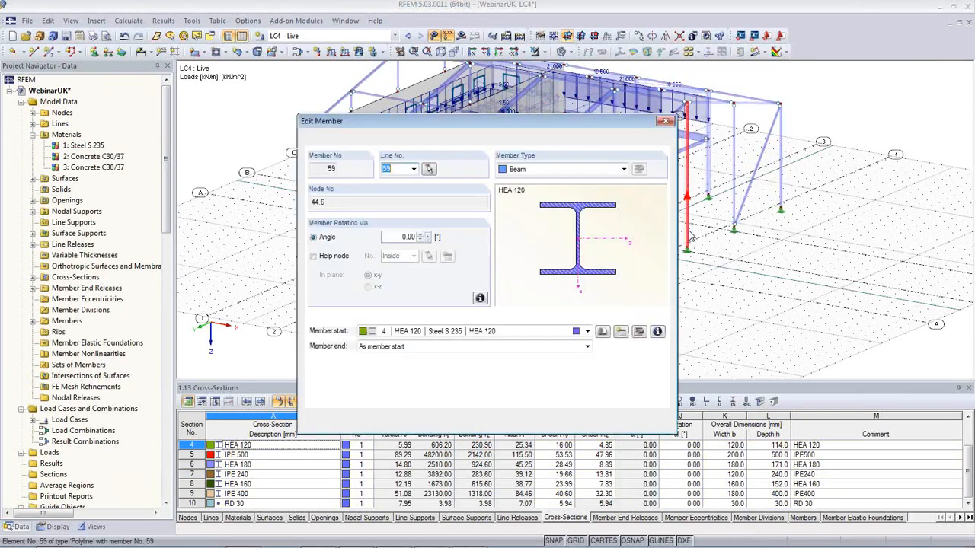
{"action": "left_click", "coordinate": [654, 483]}
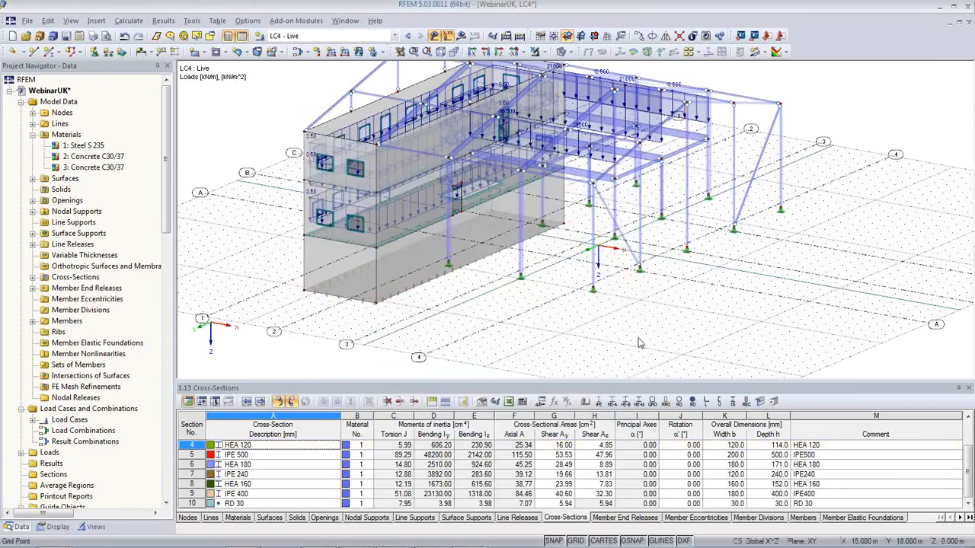
Turn off the grid and guidelines display so that only the whole building model is shown.
{"action": "scroll", "coordinate": [640, 343], "scroll_direction": "down", "scroll_amount": 1}
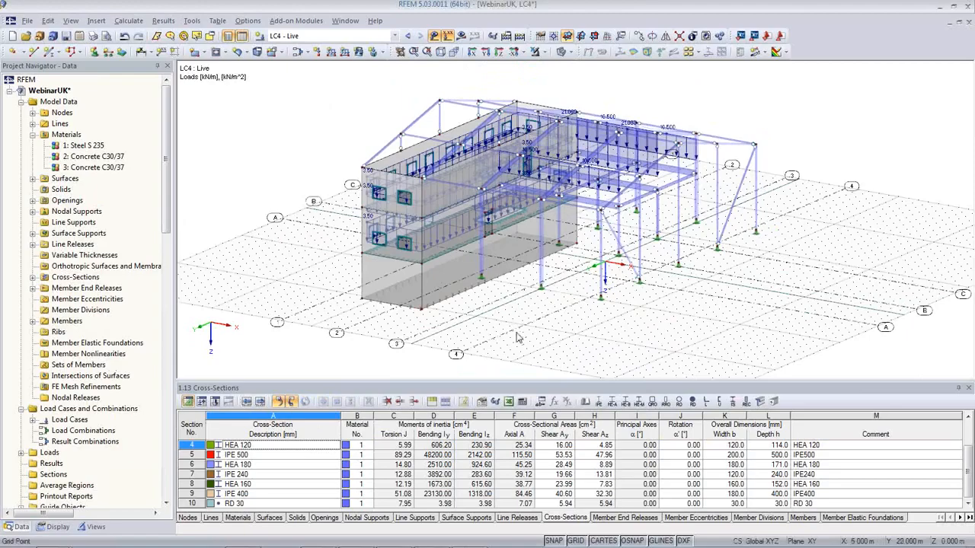
{"action": "middle_click_drag", "start_coordinate": [518, 337], "coordinate": [586, 365], "text": "ctrl"}
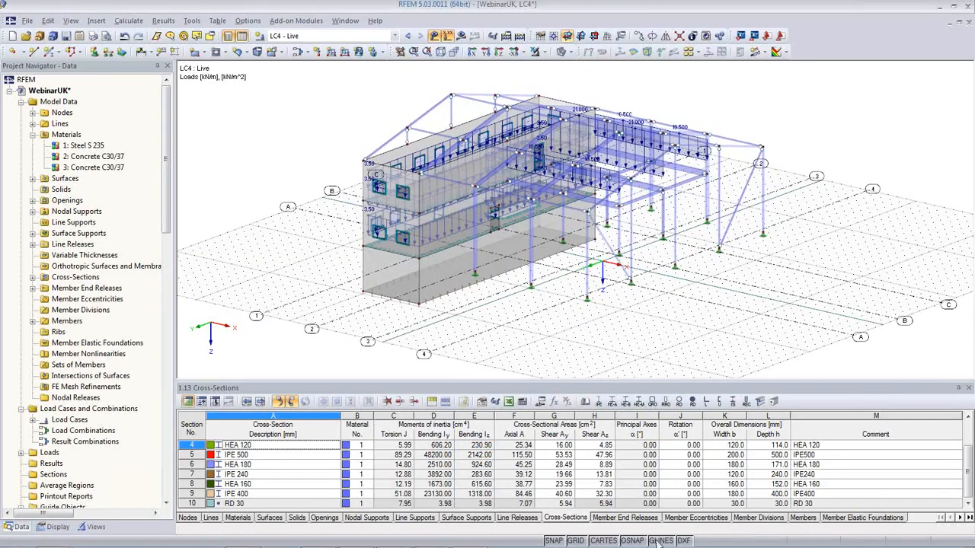
{"action": "middle_click_drag", "start_coordinate": [573, 312], "coordinate": [592, 340], "text": "ctrl"}
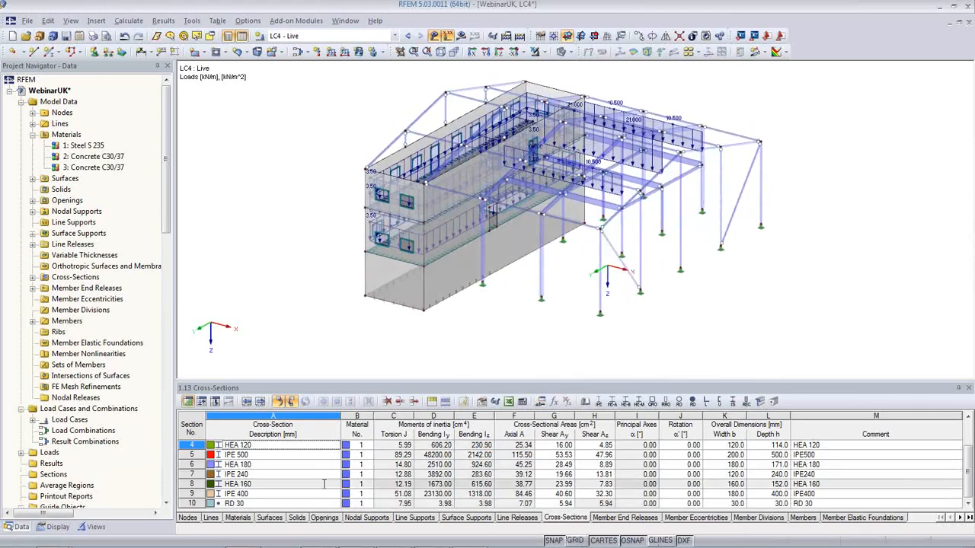
Go through the cross-section entries from IPE 500 to RD 30 and examine which members of the model use each one.
{"action": "left_click", "coordinate": [299, 457]}
{"action": "left_click", "coordinate": [299, 483]}
{"action": "left_click", "coordinate": [298, 472]}
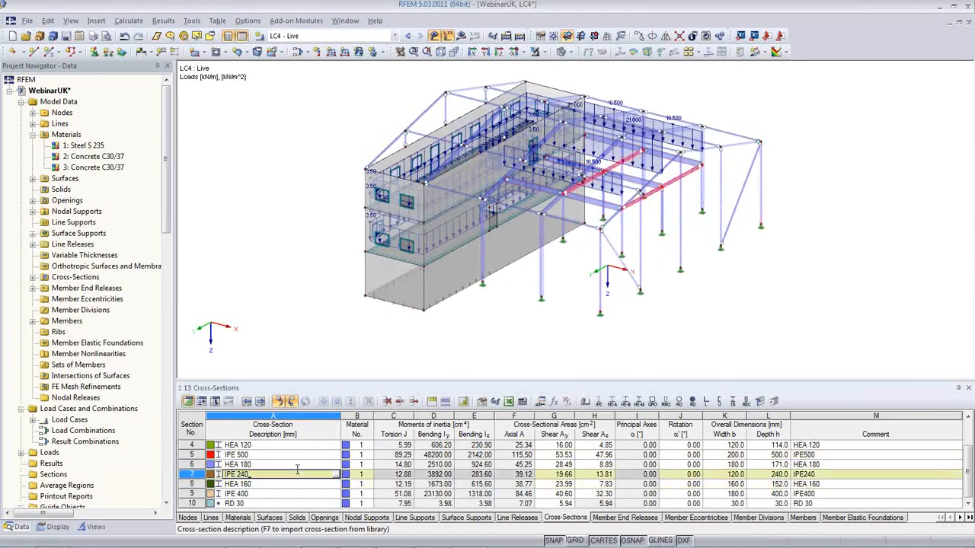
{"action": "left_click", "coordinate": [302, 449]}
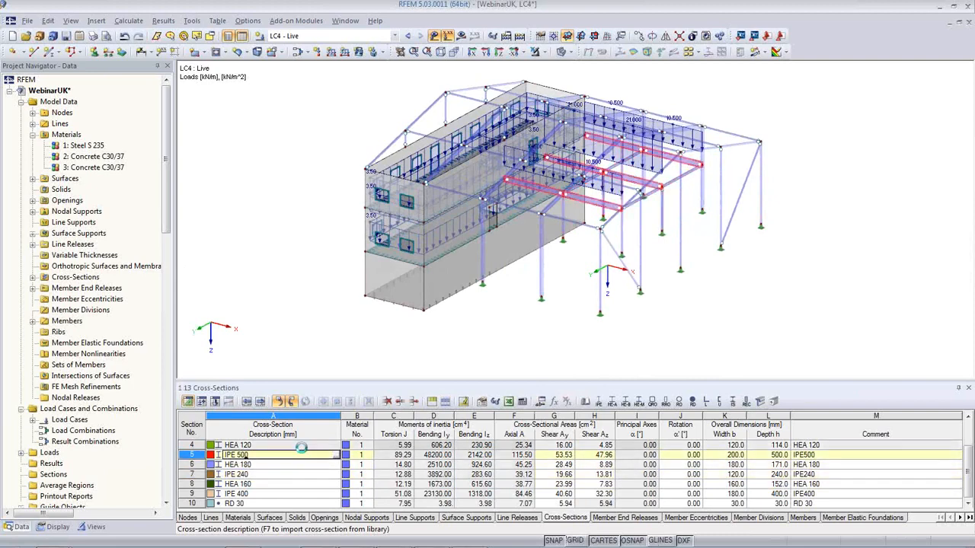
{"action": "key", "text": "Down"}
{"action": "key", "text": "Down"}
{"action": "key", "text": "Down"}
{"action": "key", "text": "Down"}
{"action": "key", "text": "Down"}
{"action": "key", "text": "Down"}
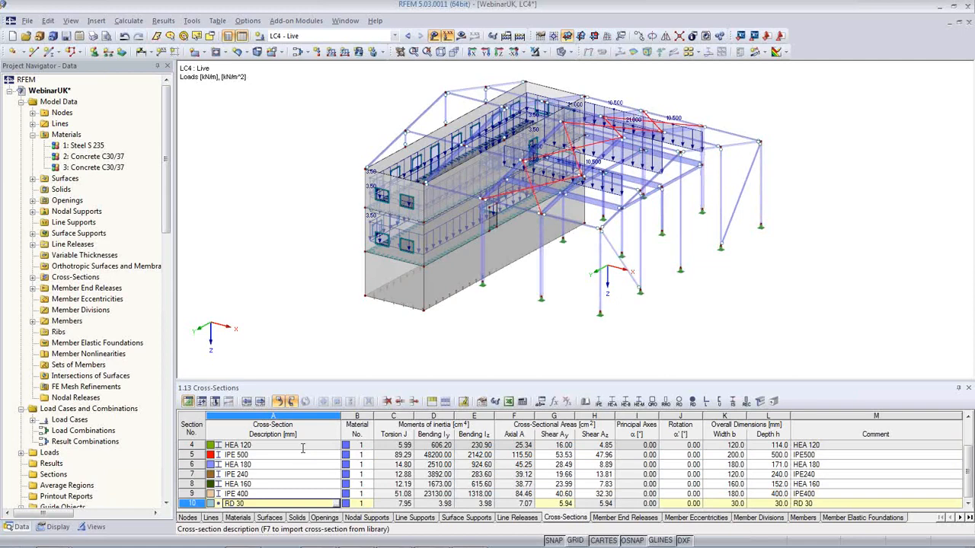
Review the tabular data for the nodal supports, line supports and surface supports.
{"action": "left_click", "coordinate": [360, 519]}
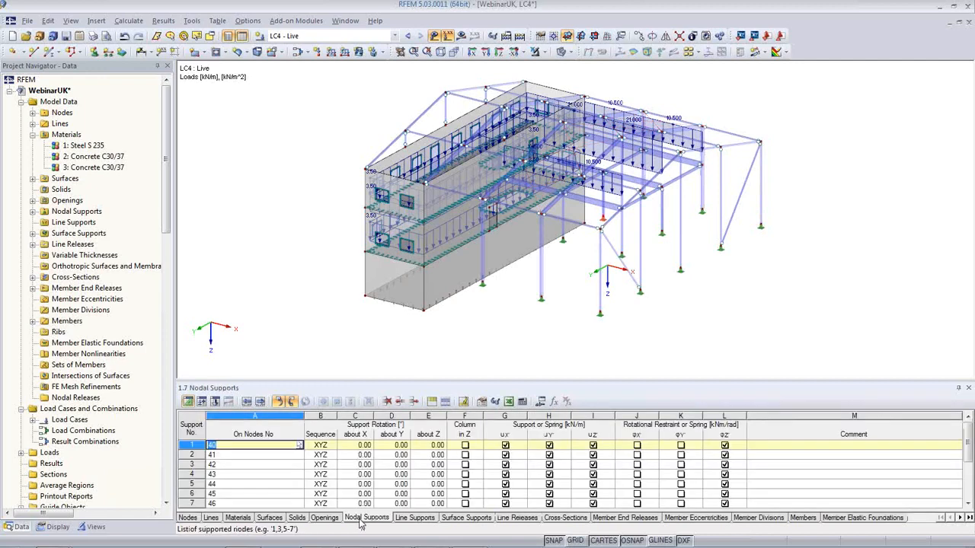
{"action": "left_click", "coordinate": [414, 519]}
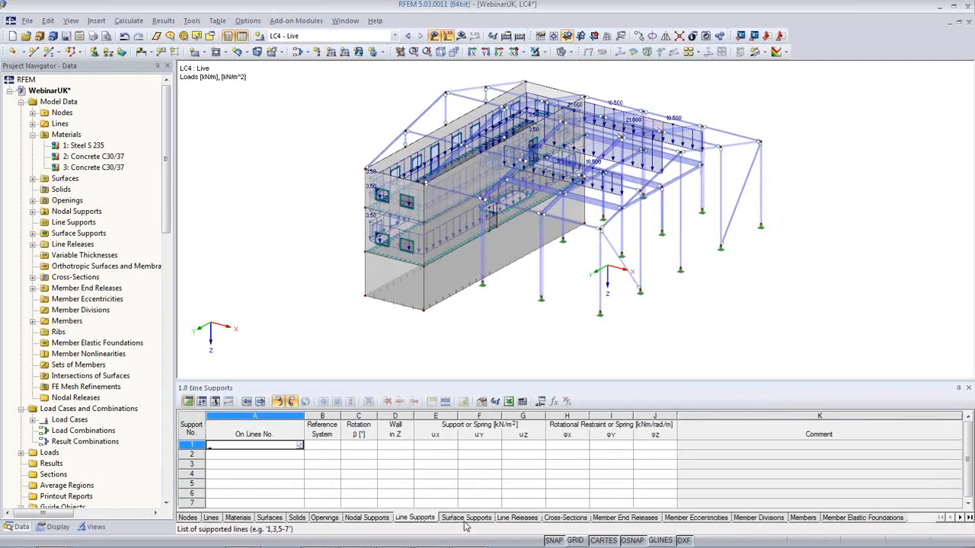
{"action": "left_click", "coordinate": [467, 520]}
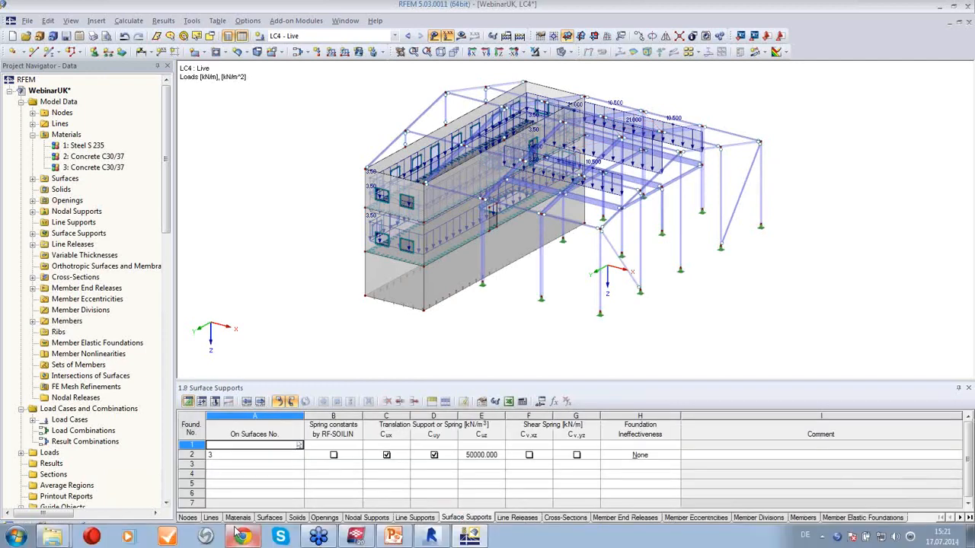
Review the materials, lines and nodes tables, and find the roof ridge node's coordinates by selecting it in the model.
{"action": "left_click", "coordinate": [239, 519]}
{"action": "left_click", "coordinate": [210, 519]}
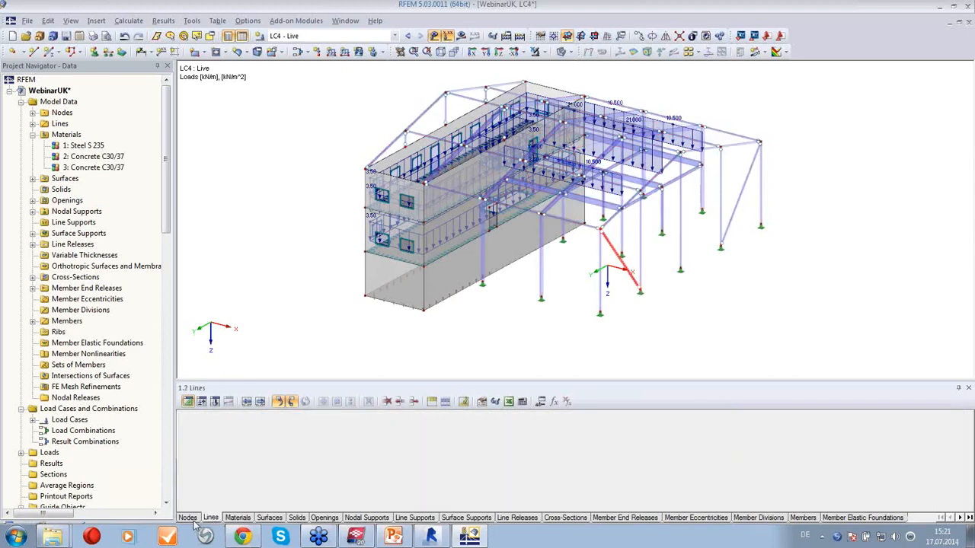
{"action": "left_click", "coordinate": [187, 518]}
{"action": "left_click", "coordinate": [295, 476]}
{"action": "left_click", "coordinate": [295, 474]}
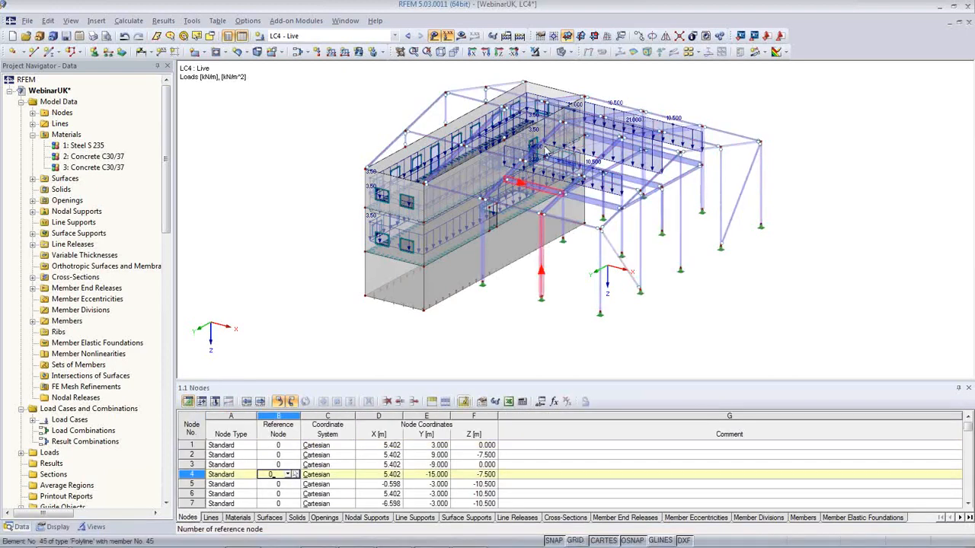
{"action": "left_click", "coordinate": [448, 97]}
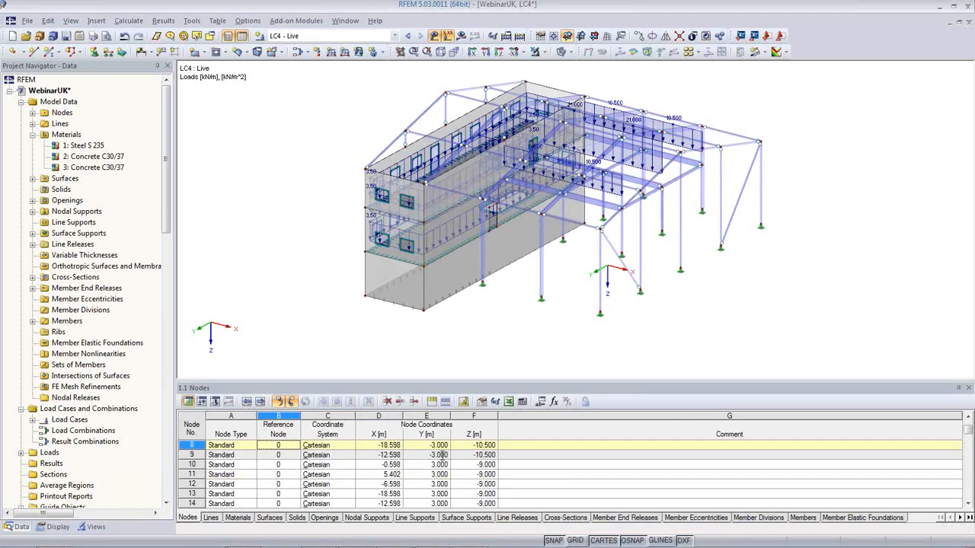
Collapse the materials list and hide the LC4 loads so that the bare structural model is shown.
{"action": "left_click", "coordinate": [33, 134]}
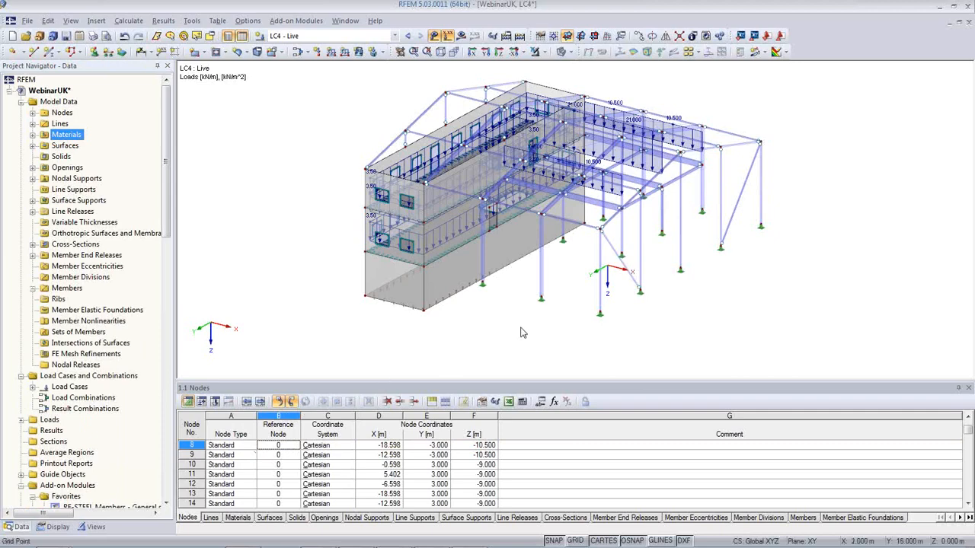
{"action": "left_click", "coordinate": [435, 38]}
{"action": "middle_click_drag", "start_coordinate": [544, 324], "coordinate": [518, 353], "text": "ctrl"}
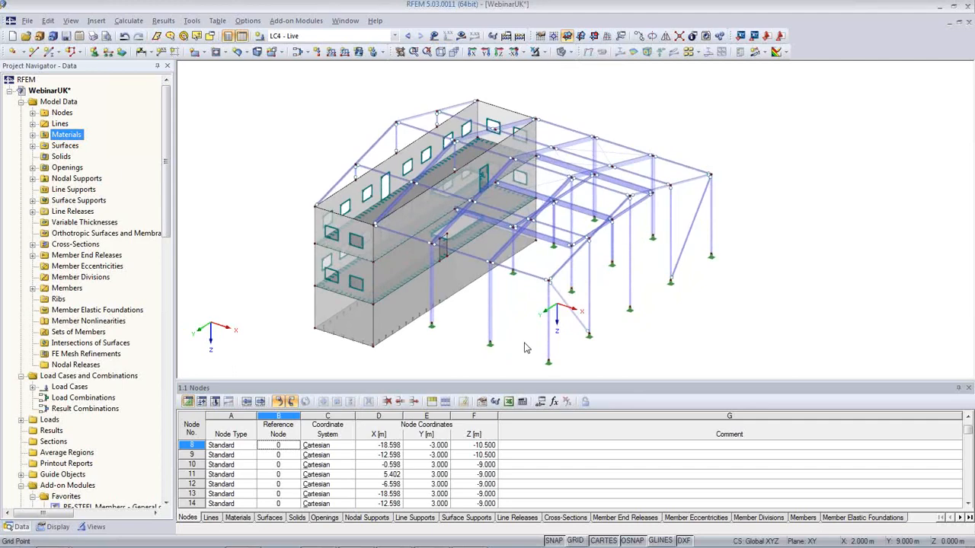
Switch to Tekla Structures and check the Infotag_1 model that serves as the export target.
{"action": "mouse_move", "coordinate": [425, 542]}
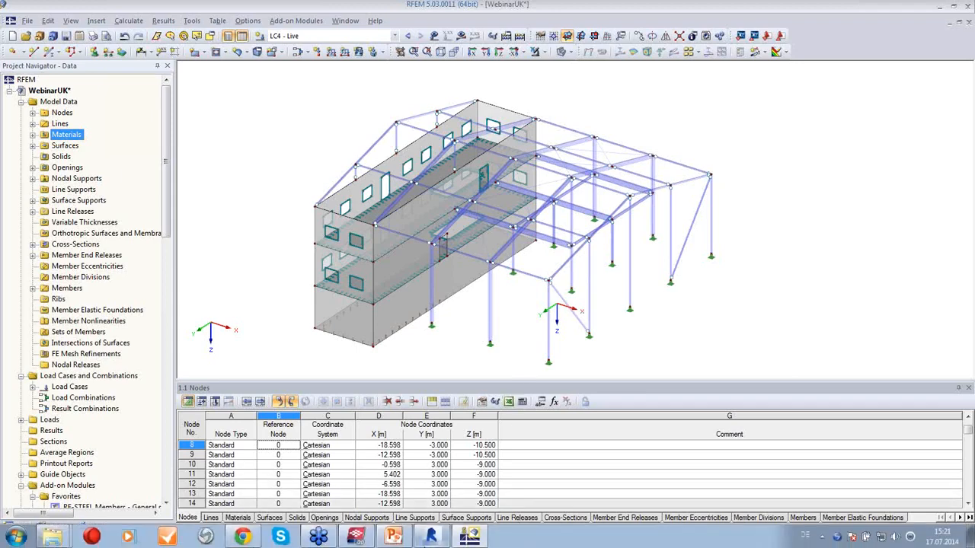
{"action": "mouse_move", "coordinate": [355, 537]}
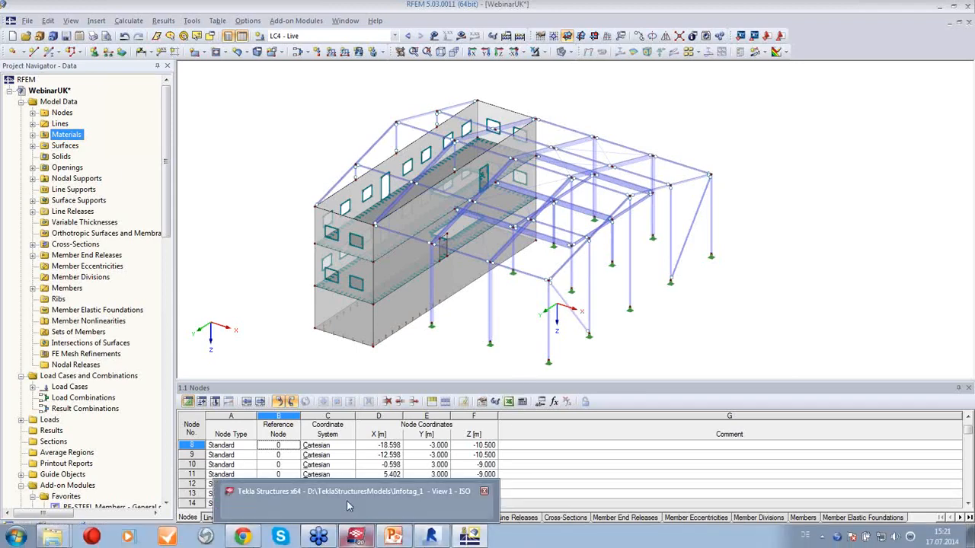
{"action": "left_click", "coordinate": [348, 506]}
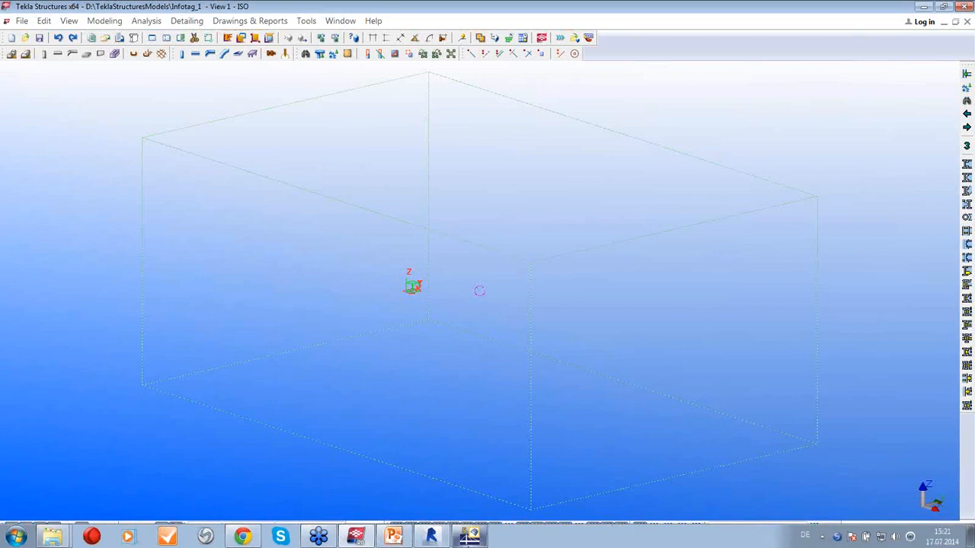
Return to RFEM and export the model directly to Tekla Structures, overwriting the existing model.
{"action": "left_click", "coordinate": [469, 536]}
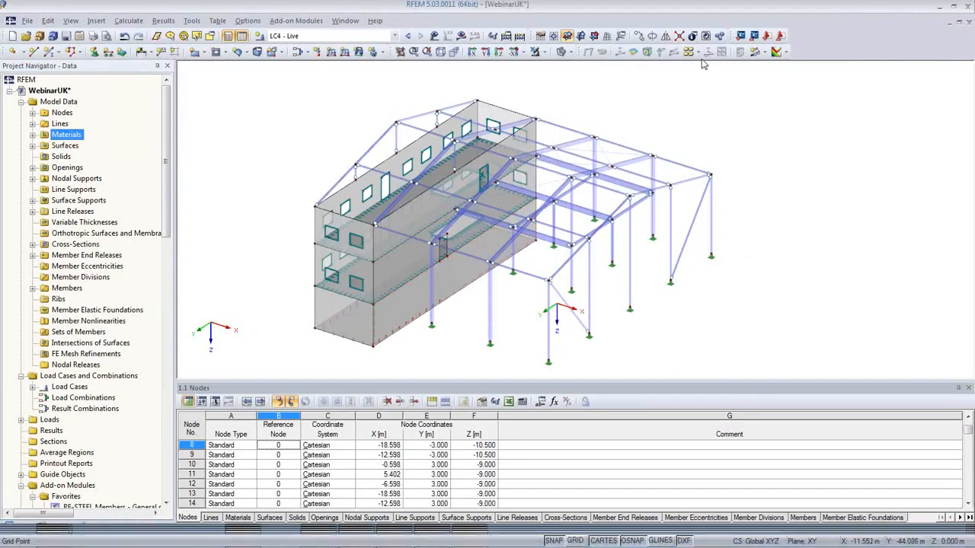
{"action": "left_click", "coordinate": [753, 39]}
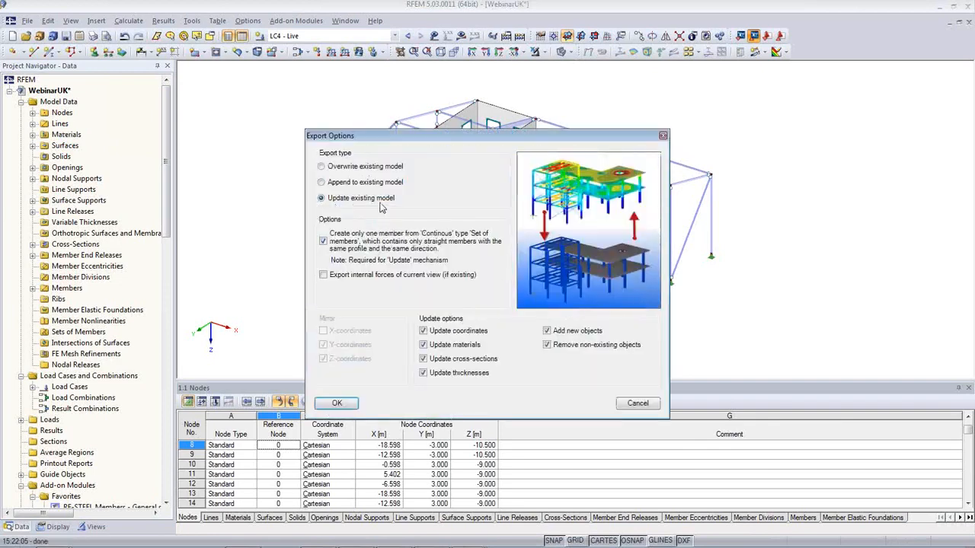
{"action": "left_click", "coordinate": [336, 168]}
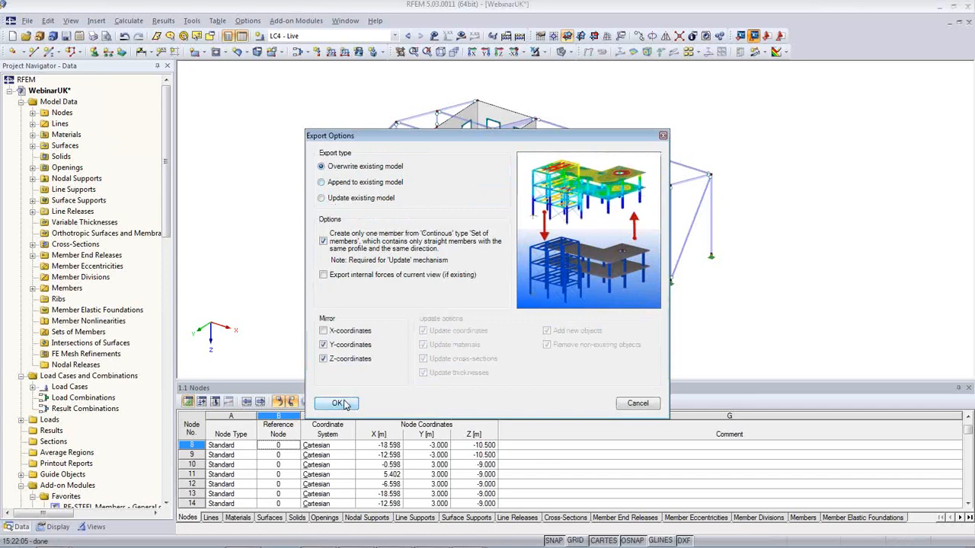
{"action": "left_click", "coordinate": [338, 403]}
Switch to Tekla Structures, view the exported building from another angle, and display its parts as wireframe.
{"action": "left_click", "coordinate": [368, 537]}
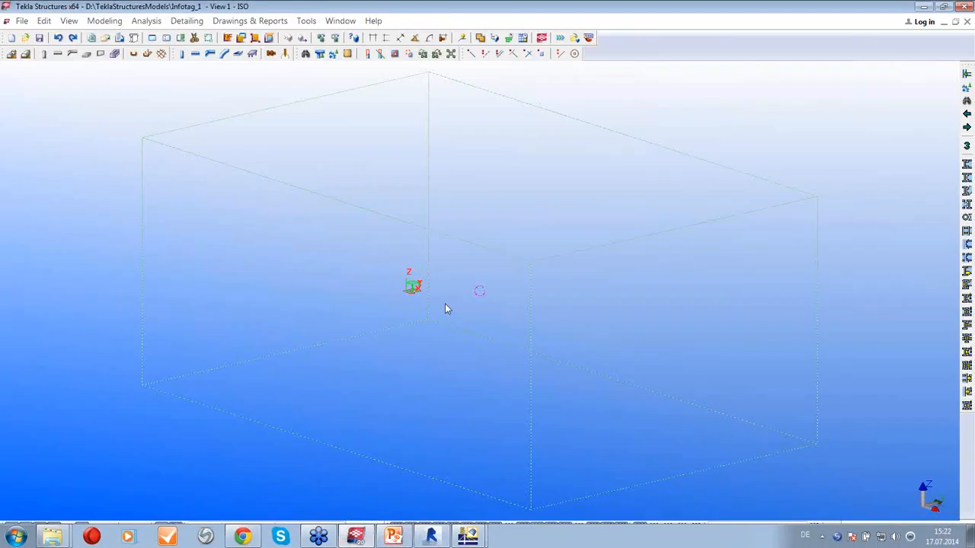
{"action": "middle_click_drag", "start_coordinate": [475, 341], "coordinate": [633, 438]}
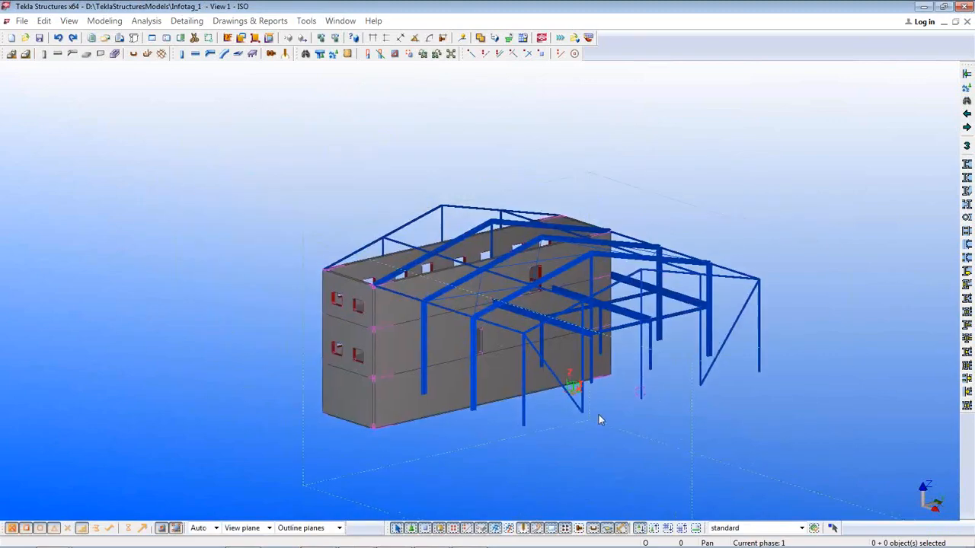
{"action": "middle_click_drag", "start_coordinate": [728, 408], "coordinate": [510, 390]}
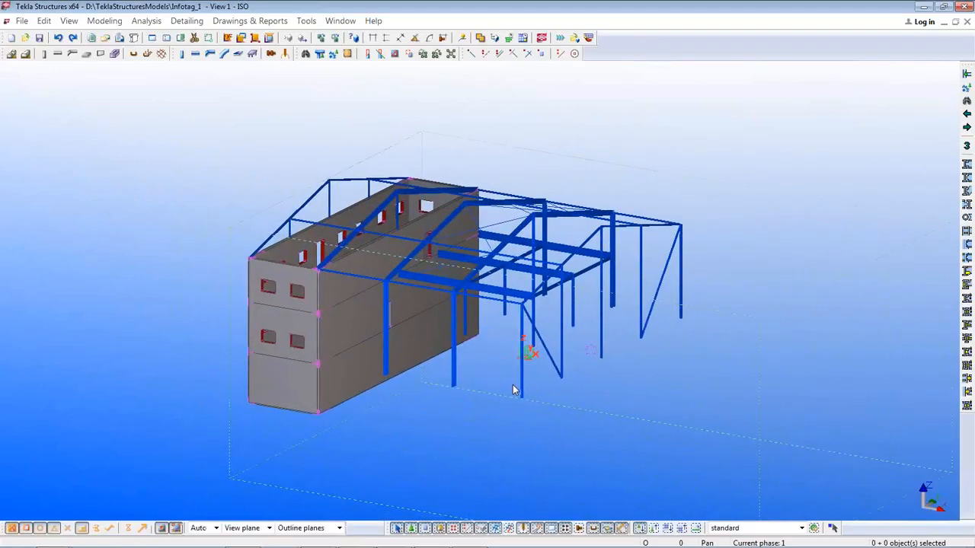
{"action": "key", "text": "ctrl+1"}
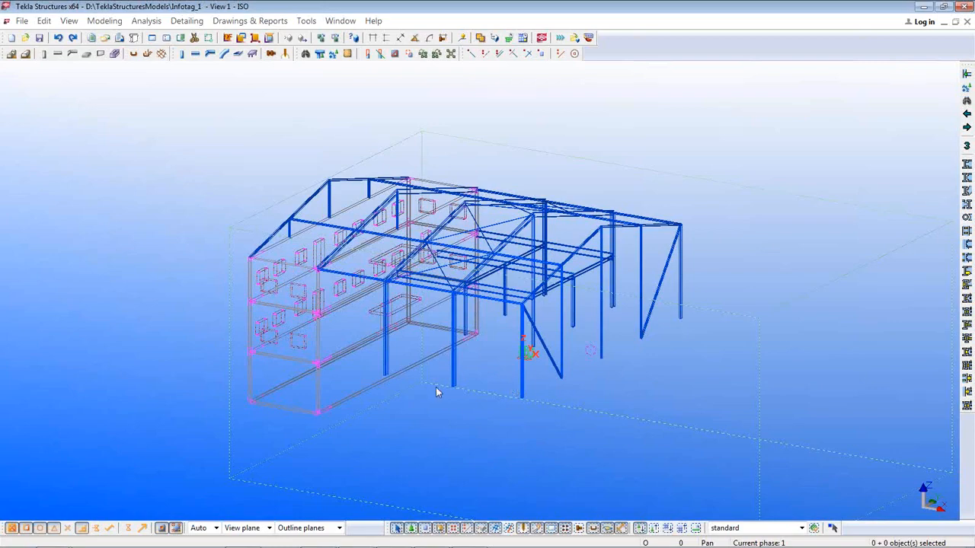
Zoom in on the wireframe hall frame and select one outer column to inspect it, then clear the selection.
{"action": "middle_click_drag", "start_coordinate": [393, 377], "coordinate": [357, 385], "text": "ctrl"}
{"action": "scroll", "coordinate": [356, 376], "scroll_direction": "up", "scroll_amount": 1}
{"action": "scroll", "coordinate": [326, 353], "scroll_direction": "up", "scroll_amount": 3}
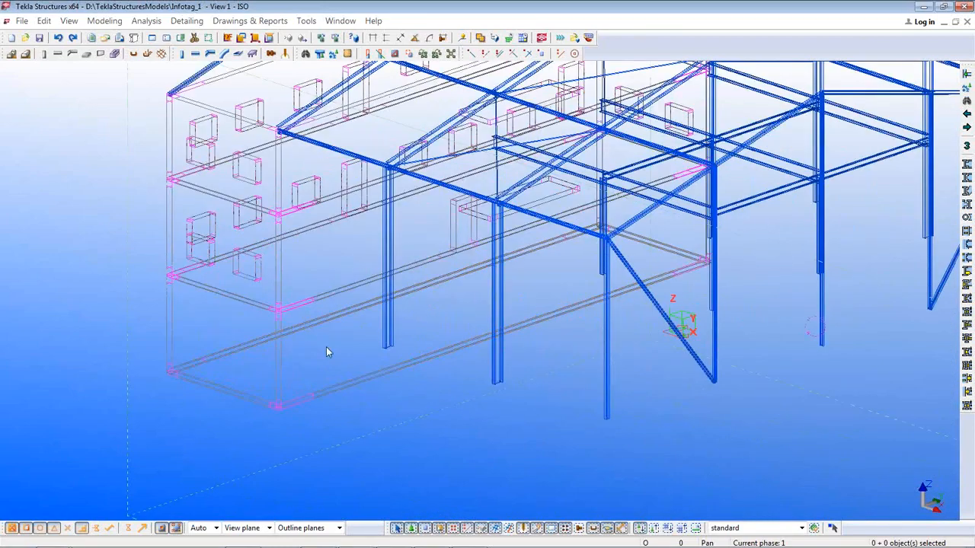
{"action": "left_click", "coordinate": [322, 299]}
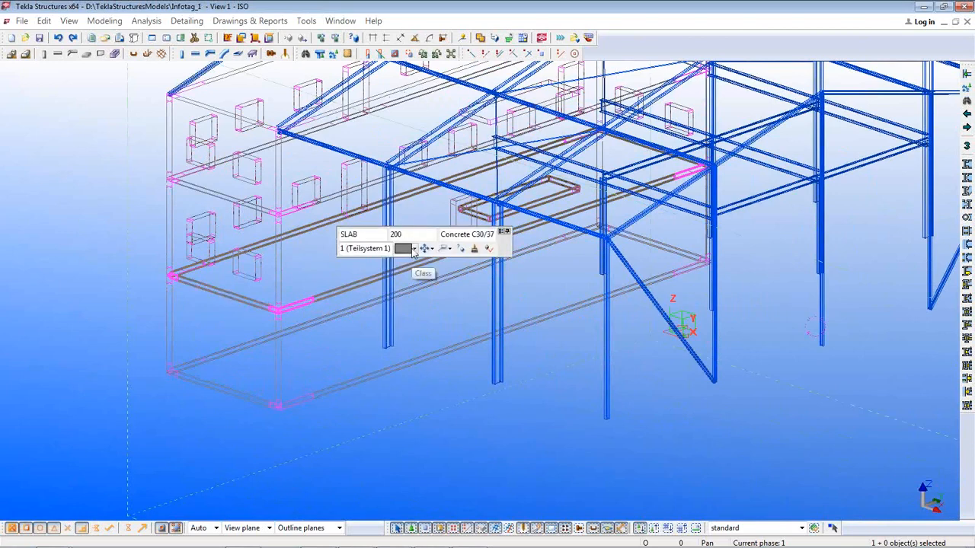
{"action": "left_click", "coordinate": [499, 329]}
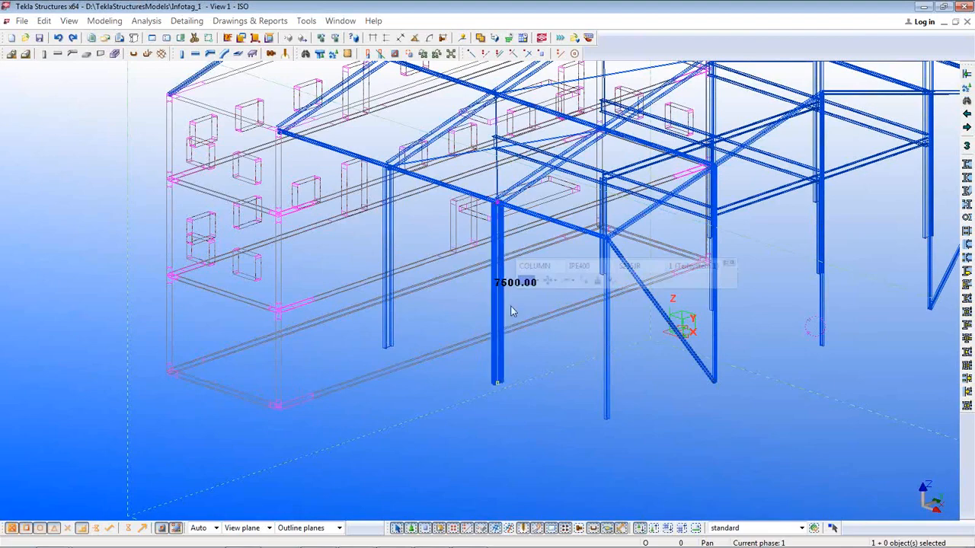
{"action": "left_click", "coordinate": [540, 373]}
Add a Shear plate (103) connection with the intermediate platform's front corner column as main part and its adjoining long beam as secondary part.
{"action": "scroll", "coordinate": [536, 374], "scroll_direction": "down", "scroll_amount": 2}
{"action": "middle_click_drag", "start_coordinate": [642, 416], "coordinate": [704, 358], "text": "ctrl"}
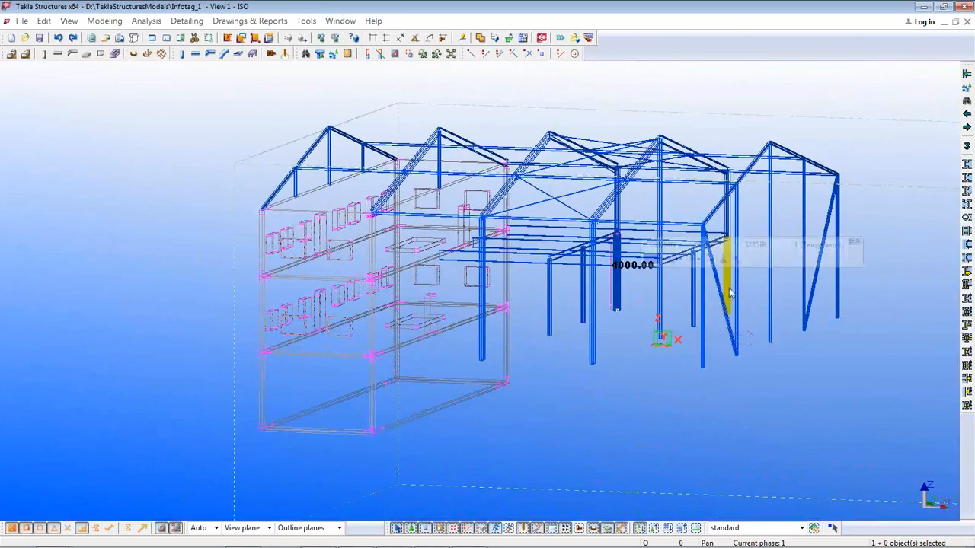
{"action": "scroll", "coordinate": [621, 304], "scroll_direction": "up", "scroll_amount": 5}
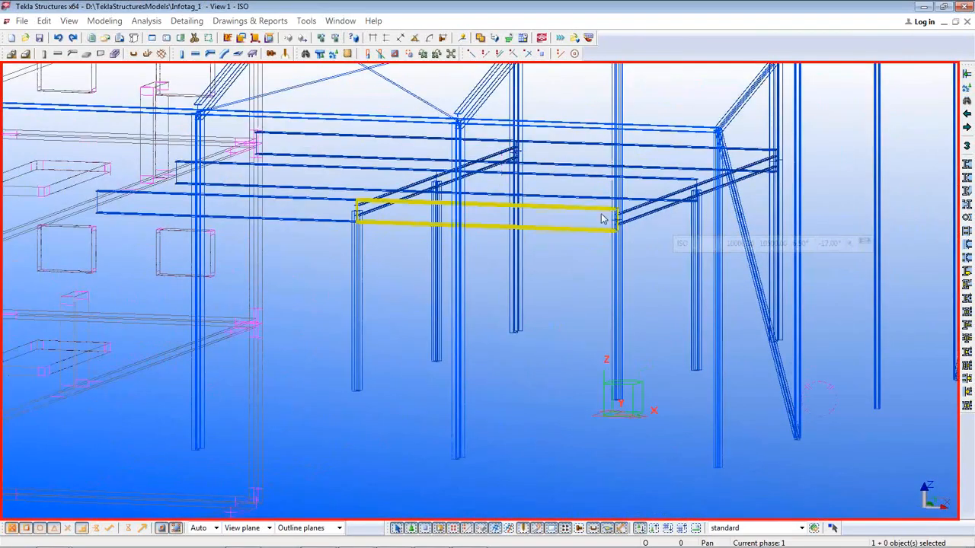
{"action": "left_click", "coordinate": [616, 297]}
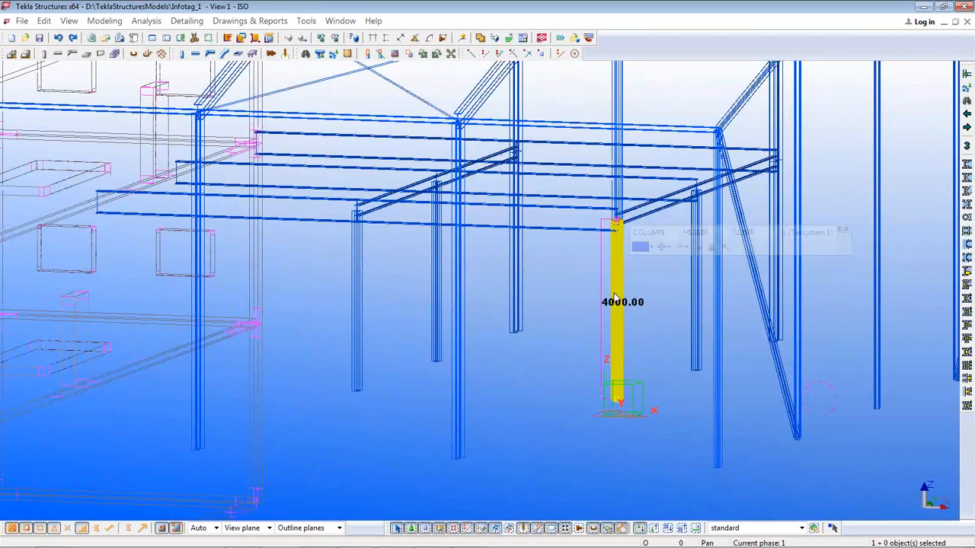
{"action": "left_click", "coordinate": [847, 450]}
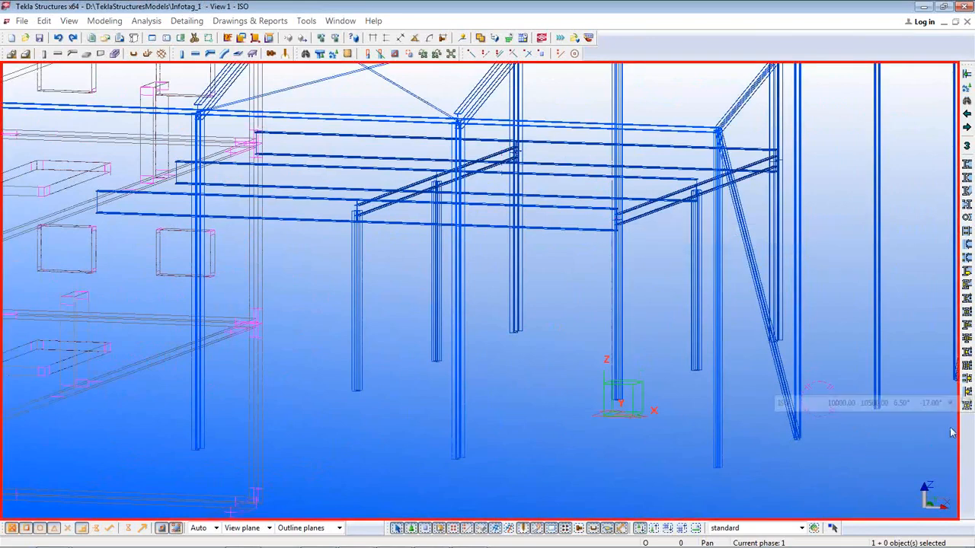
{"action": "left_click", "coordinate": [967, 392]}
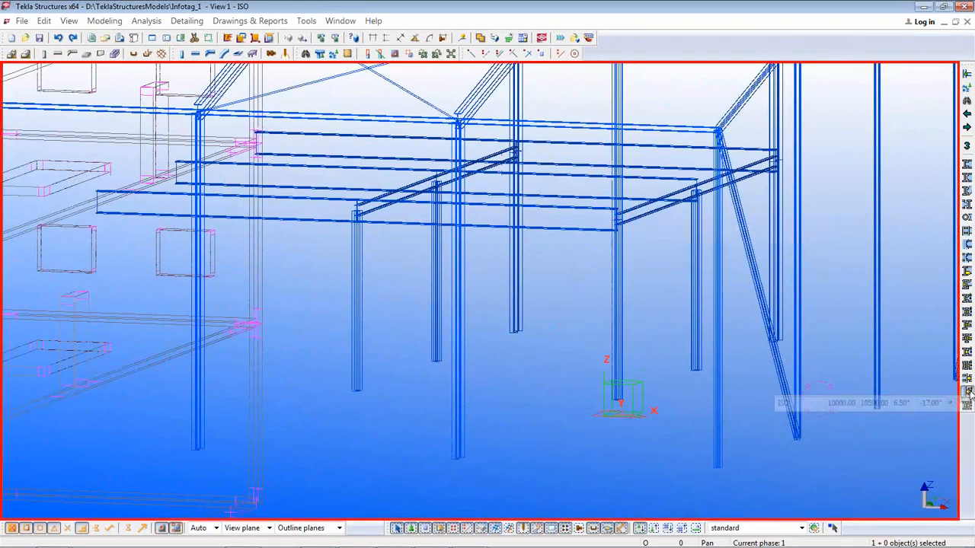
{"action": "left_click", "coordinate": [616, 285]}
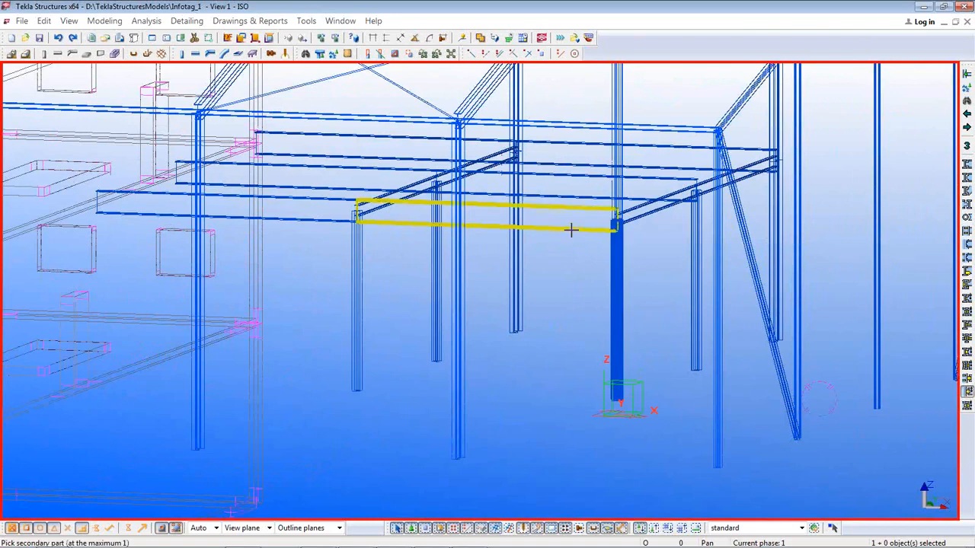
{"action": "middle_click", "coordinate": [565, 319]}
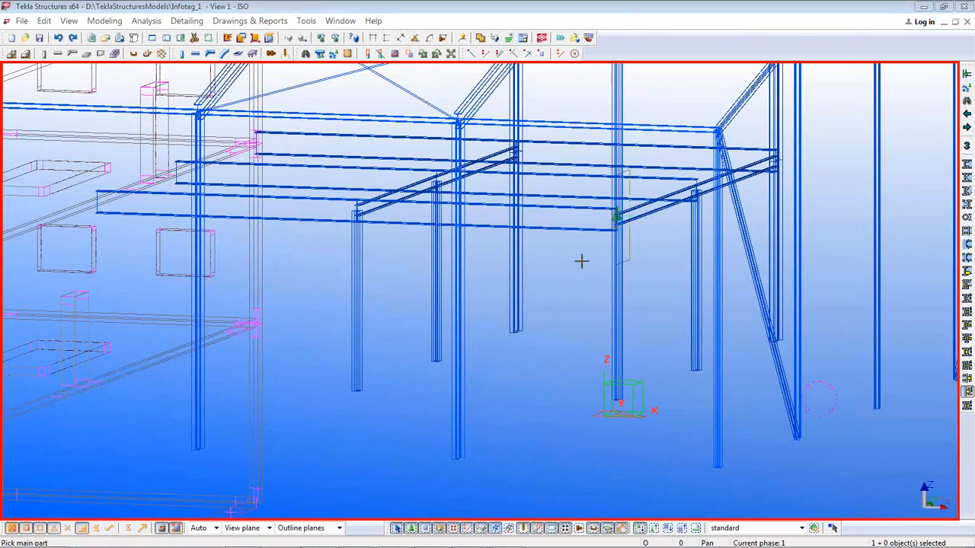
Add another Shear plate (103) connection between the platform's rear corner column and its adjoining long beam.
{"action": "middle_click_drag", "start_coordinate": [590, 281], "coordinate": [696, 283], "text": "ctrl"}
{"action": "scroll", "coordinate": [696, 283], "scroll_direction": "up", "scroll_amount": 10}
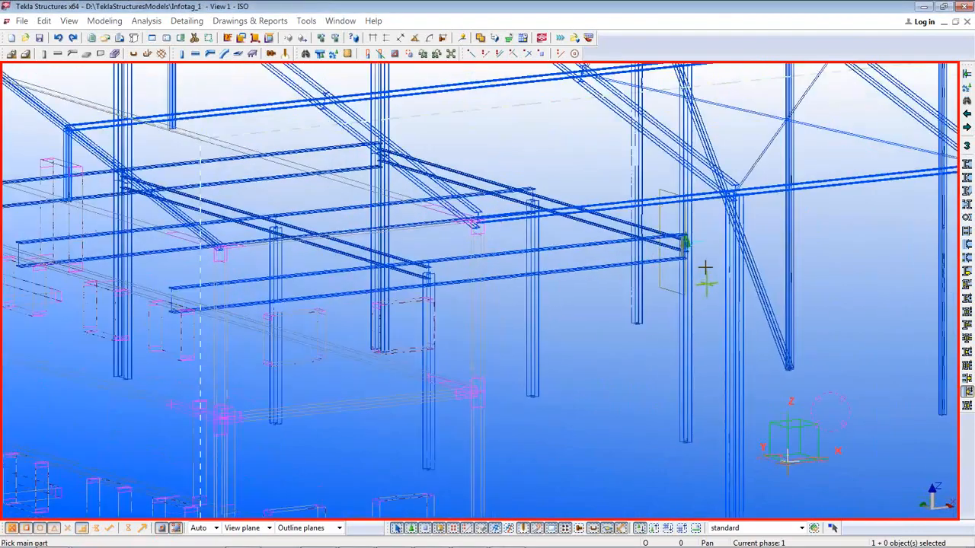
{"action": "scroll", "coordinate": [650, 215], "scroll_direction": "down", "scroll_amount": 10}
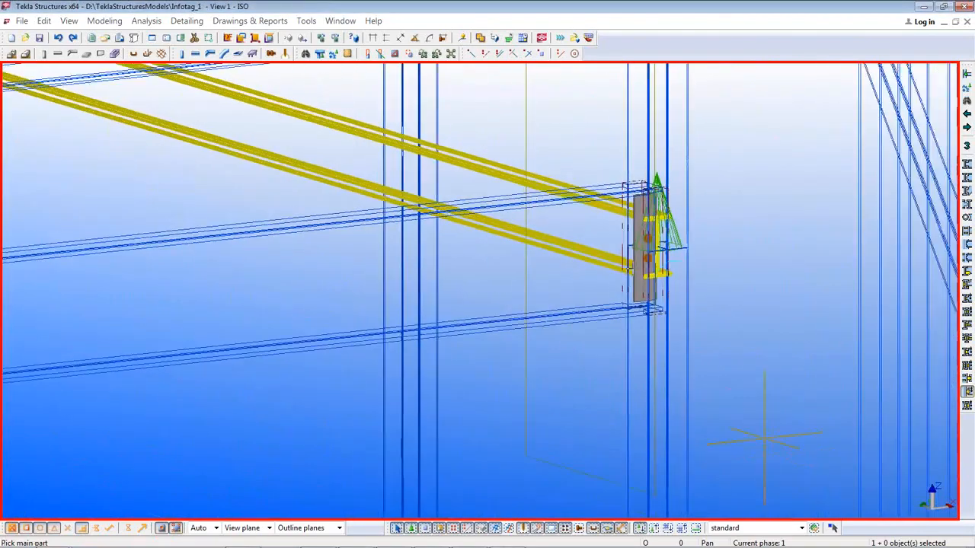
{"action": "middle_click_drag", "start_coordinate": [548, 313], "coordinate": [439, 289], "text": "ctrl"}
{"action": "middle_click_drag", "start_coordinate": [686, 287], "coordinate": [416, 323]}
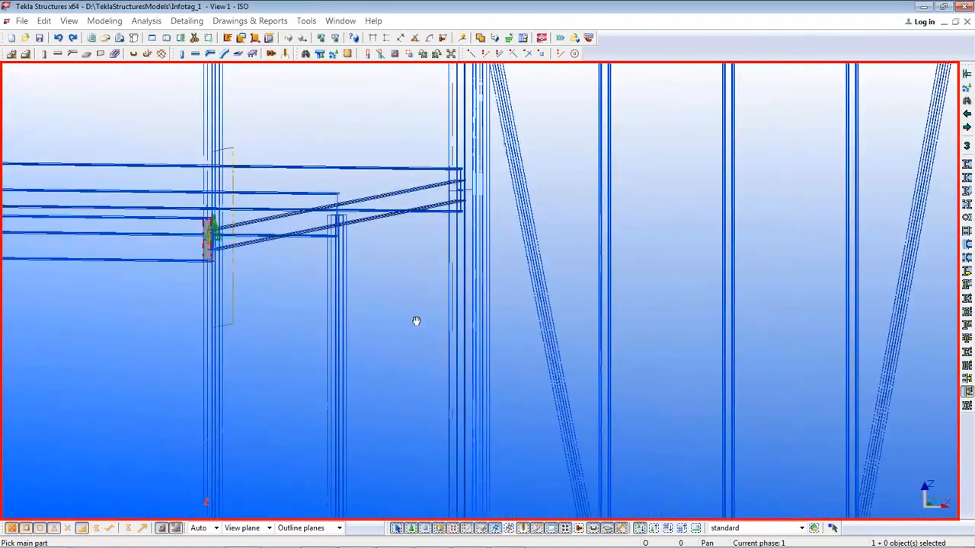
{"action": "left_click", "coordinate": [451, 302]}
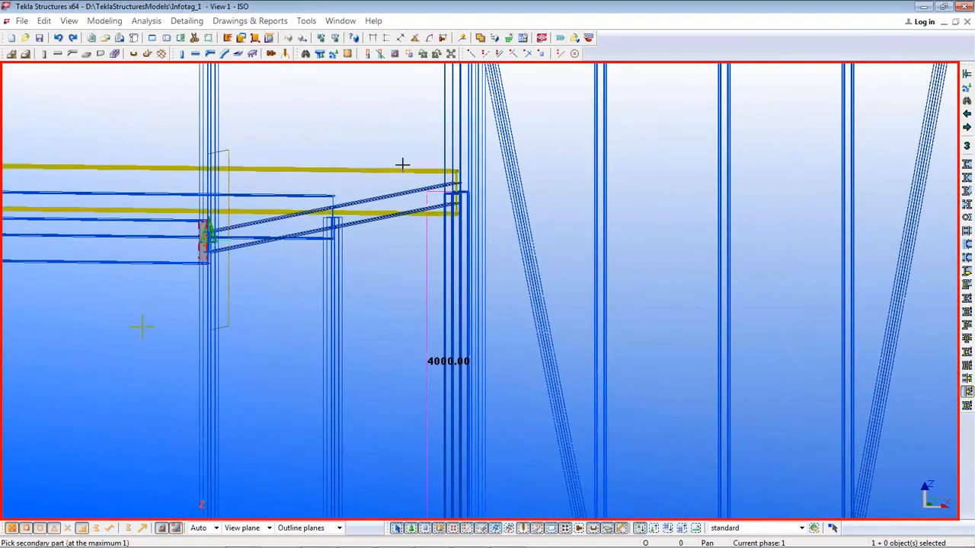
{"action": "left_click", "coordinate": [400, 163]}
{"action": "middle_click", "coordinate": [401, 259]}
End the connection command and review the two shear plate connections within the whole frame from different angles.
{"action": "mouse_move", "coordinate": [412, 262]}
{"action": "middle_mouse_down", "text": "ctrl"}
{"action": "mouse_move", "coordinate": [434, 267]}
{"action": "mouse_move", "coordinate": [407, 272]}
{"action": "middle_mouse_up", "text": "ctrl"}
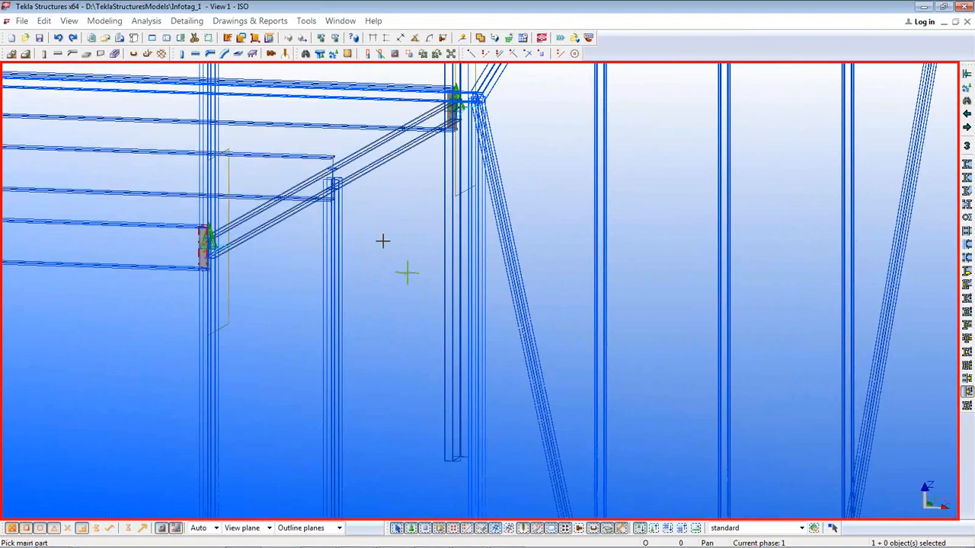
{"action": "middle_click_drag", "start_coordinate": [374, 264], "coordinate": [368, 320]}
{"action": "scroll", "coordinate": [307, 277], "scroll_direction": "down", "scroll_amount": 3}
{"action": "right_click", "coordinate": [369, 322]}
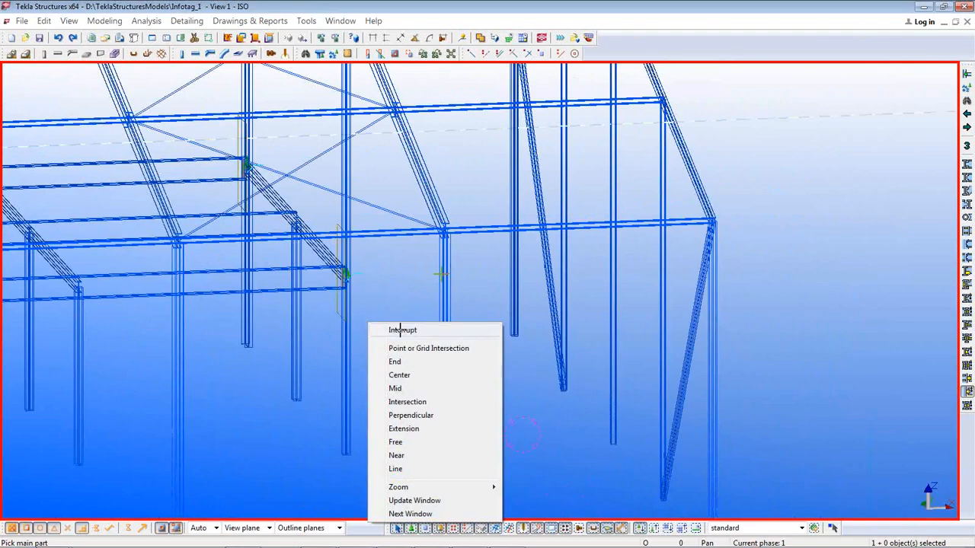
{"action": "left_click", "coordinate": [400, 330]}
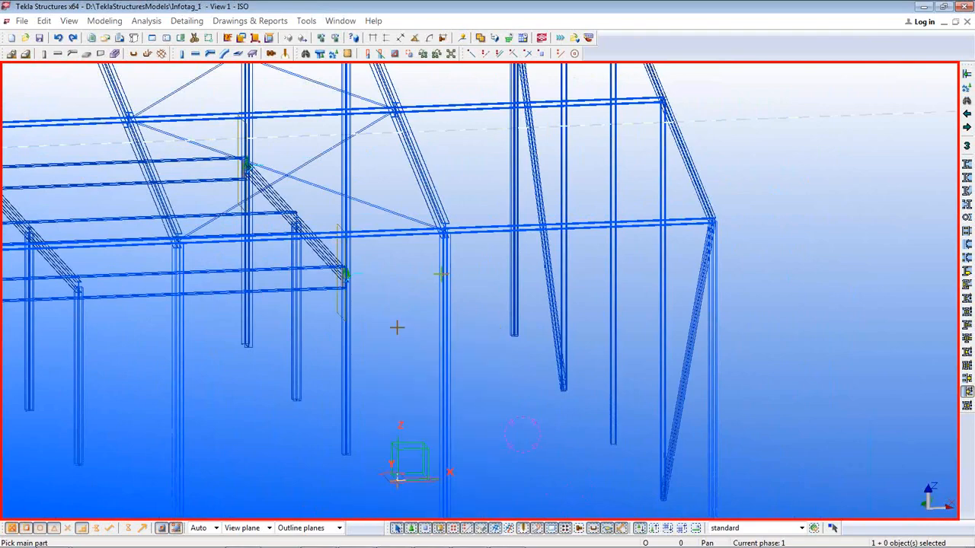
{"action": "middle_click_drag", "start_coordinate": [399, 328], "coordinate": [446, 180], "text": "ctrl"}
{"action": "scroll", "coordinate": [399, 320], "scroll_direction": "down", "scroll_amount": 2}
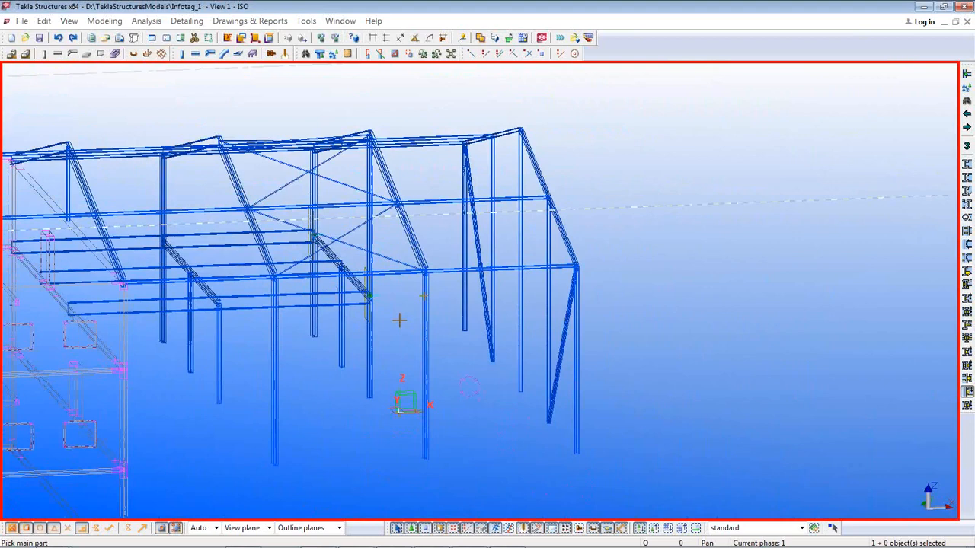
{"action": "middle_click_drag", "start_coordinate": [427, 348], "coordinate": [566, 455]}
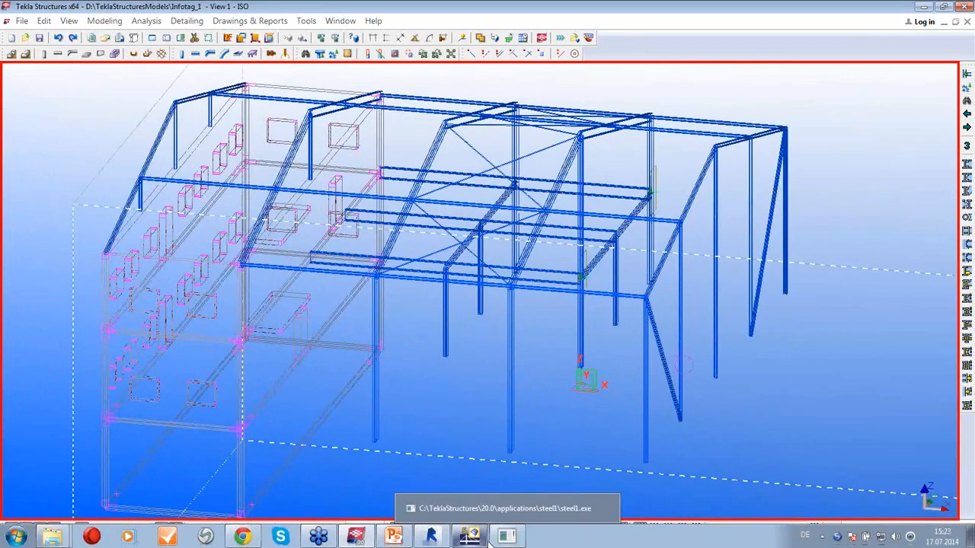
Switch to RFEM and export the model in Bentley ISM format to a new ISM file named Webinar2UK on the Desktop.
{"action": "left_click", "coordinate": [473, 538]}
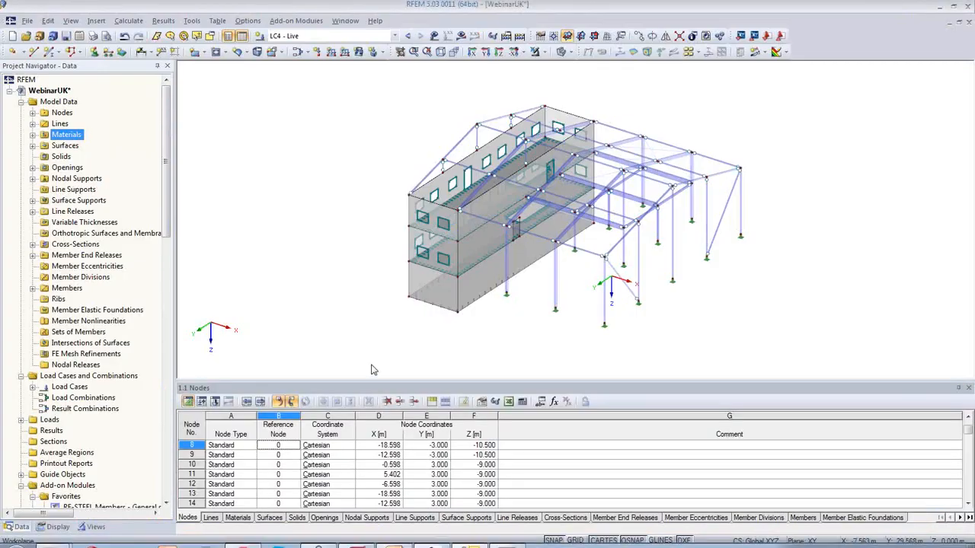
{"action": "left_click", "coordinate": [28, 21]}
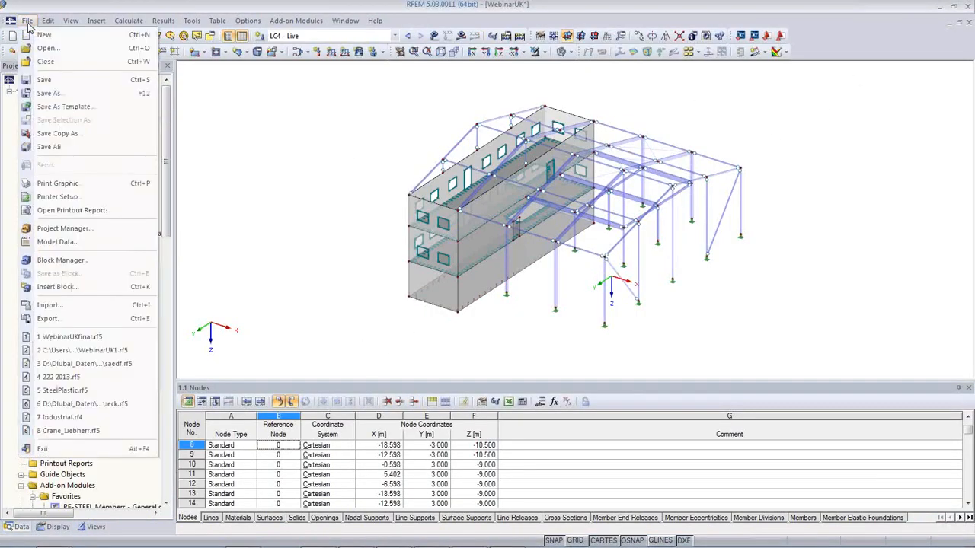
{"action": "left_click", "coordinate": [64, 320]}
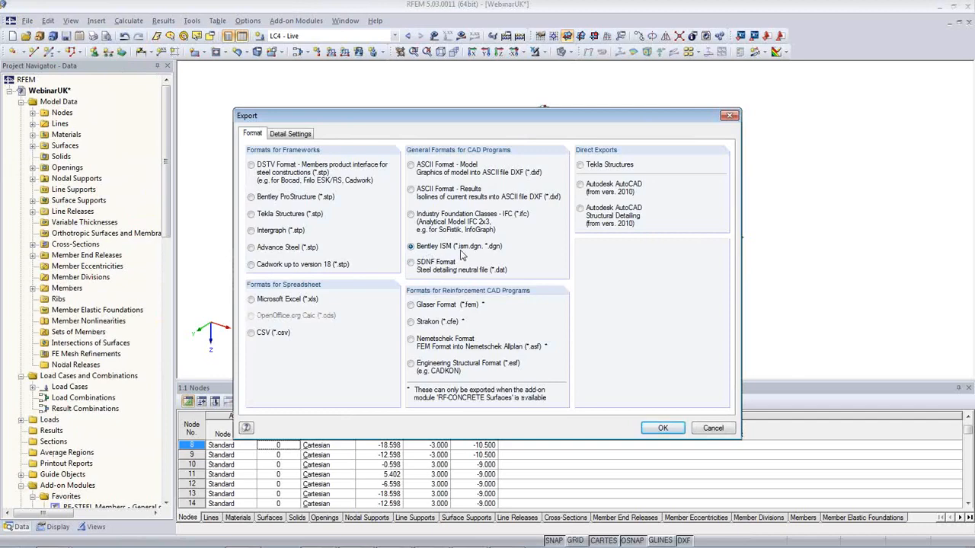
{"action": "left_click", "coordinate": [658, 428]}
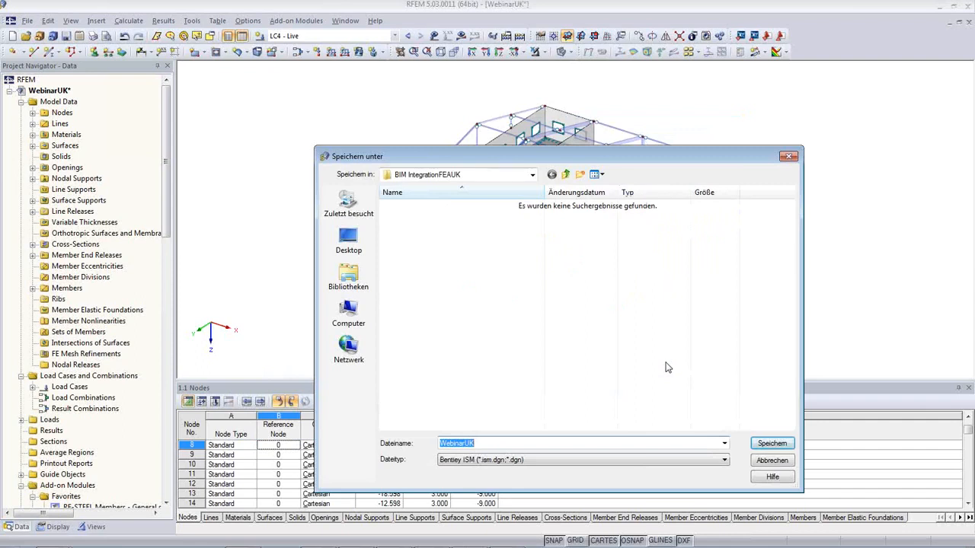
{"action": "left_click", "coordinate": [463, 444]}
{"action": "type", "text": "2"}
{"action": "left_click", "coordinate": [354, 245]}
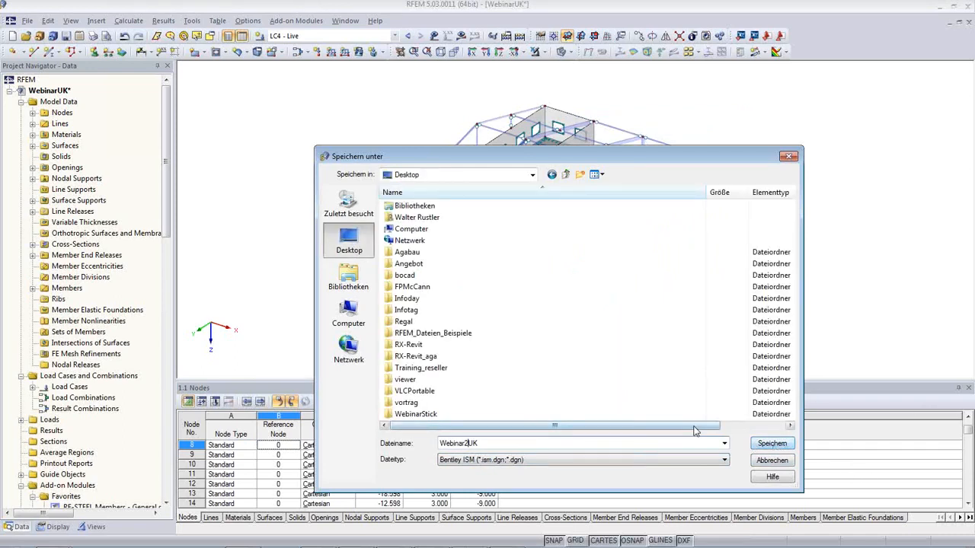
{"action": "left_click", "coordinate": [771, 445]}
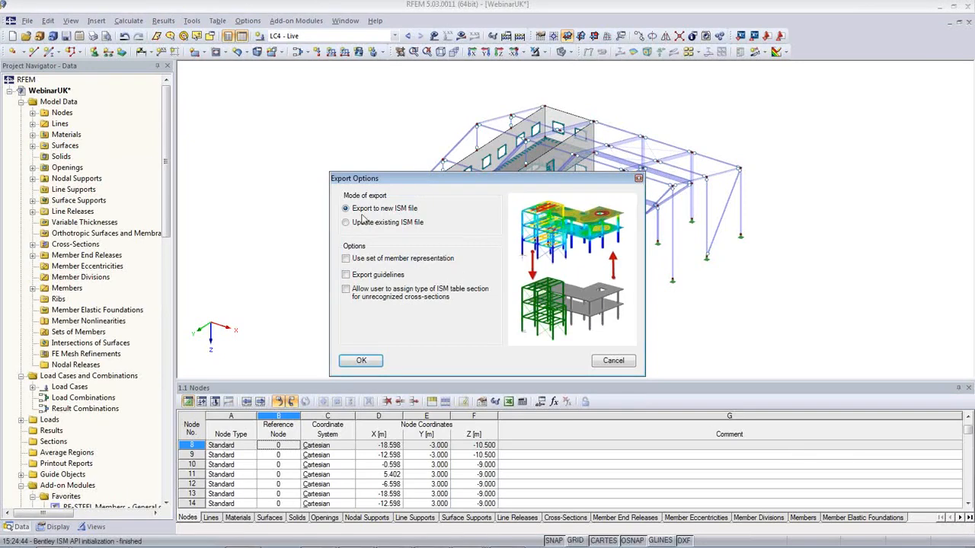
{"action": "left_click", "coordinate": [364, 362]}
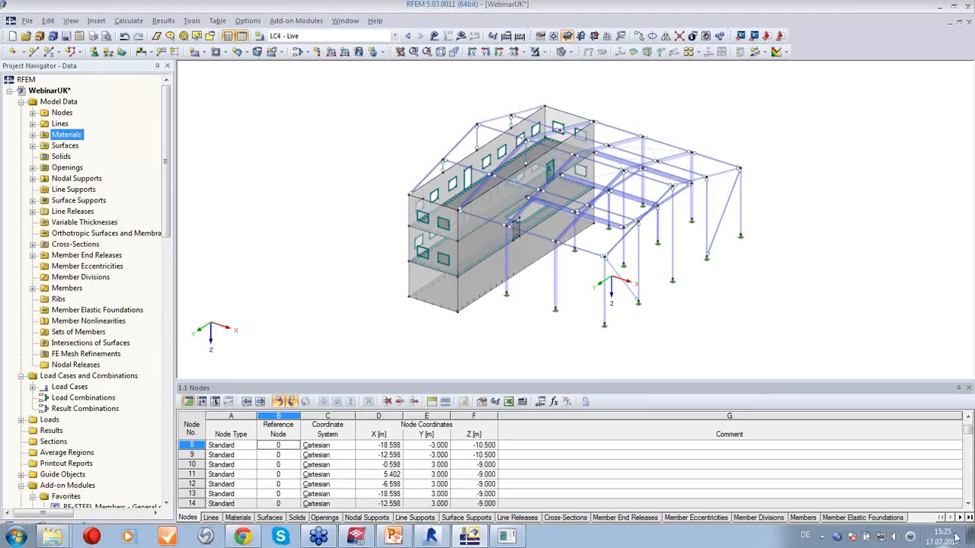
Go to the desktop and open the exported Webinar2UK.ism.dgn file with ISM Viewer V8i.
{"action": "left_click", "coordinate": [970, 537]}
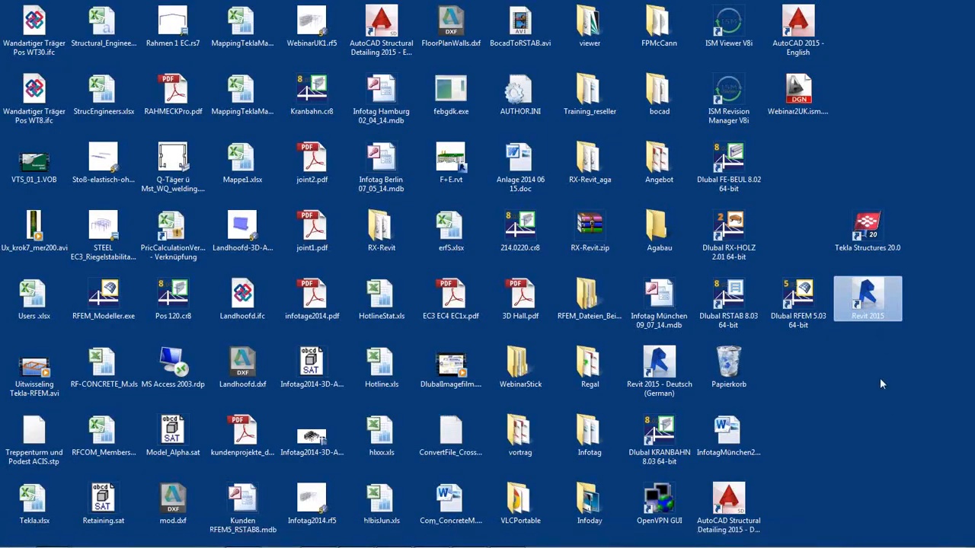
{"action": "left_click", "coordinate": [799, 106]}
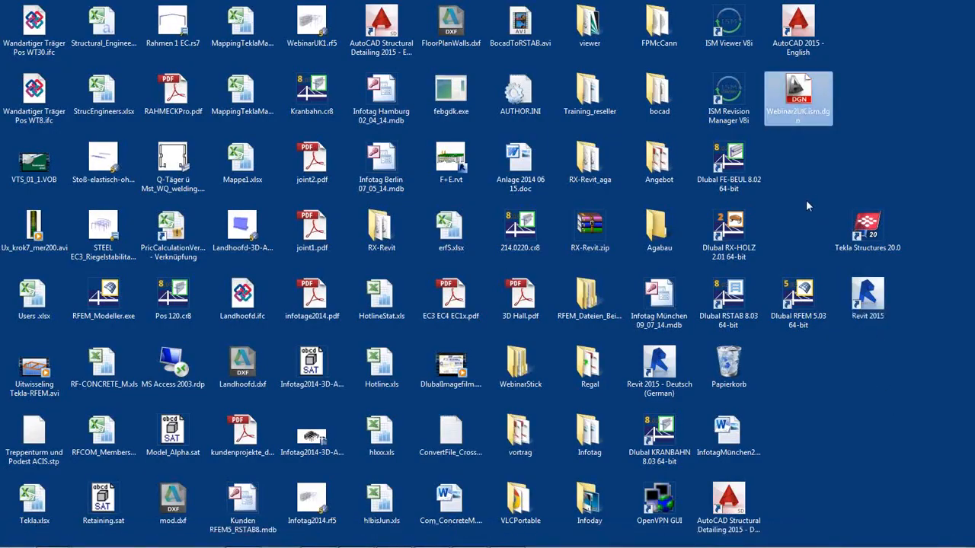
{"action": "left_click_drag", "start_coordinate": [798, 113], "coordinate": [727, 53]}
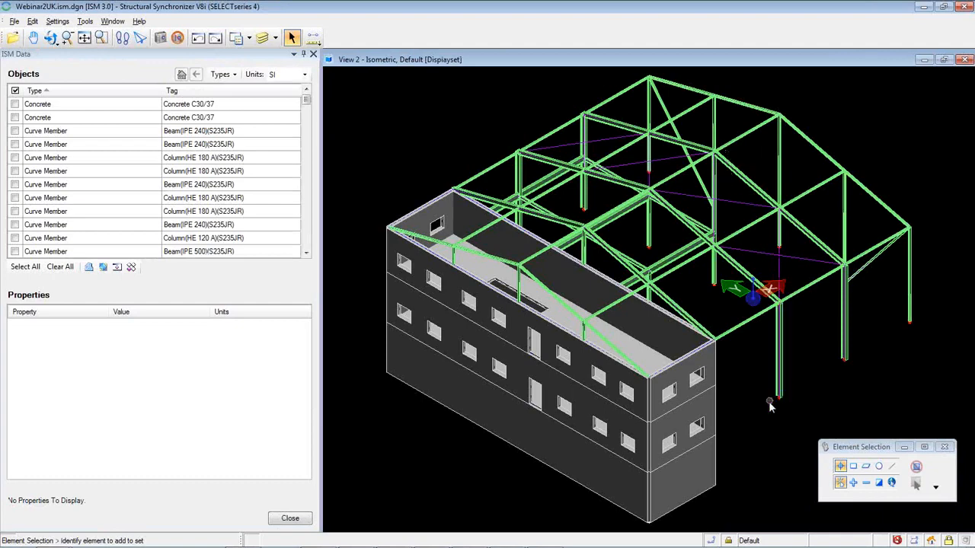
Examine the exported building from another angle and at different zoom levels, and check the viewer's file and export options.
{"action": "middle_click_drag", "start_coordinate": [769, 401], "coordinate": [695, 383], "text": "shift"}
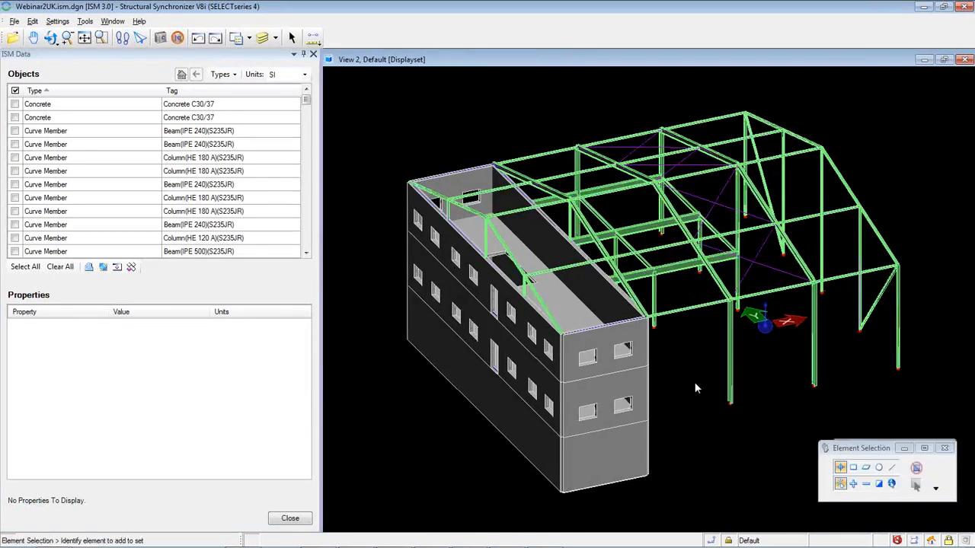
{"action": "scroll", "coordinate": [707, 394], "scroll_direction": "up", "scroll_amount": 6}
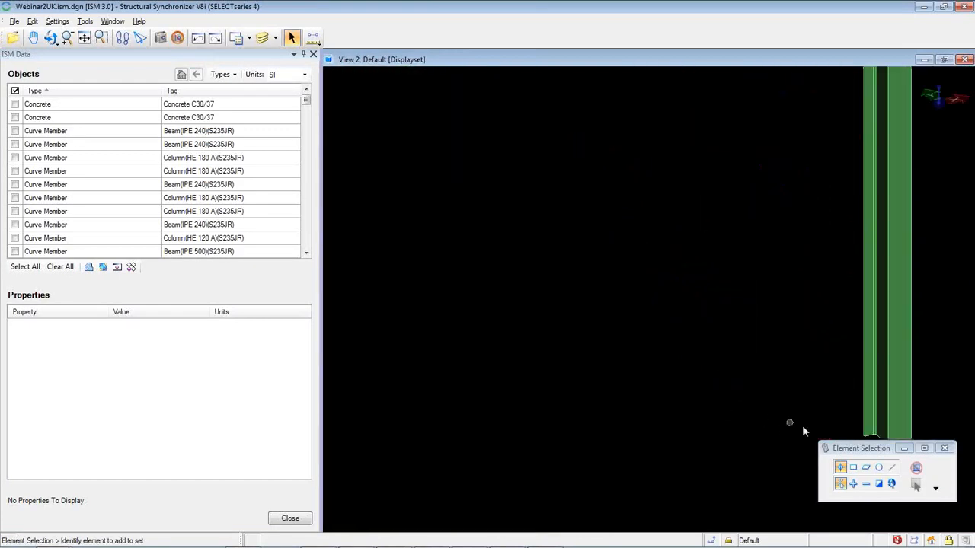
{"action": "scroll", "coordinate": [730, 406], "scroll_direction": "down", "scroll_amount": 6}
{"action": "scroll", "coordinate": [690, 415], "scroll_direction": "up", "scroll_amount": 4}
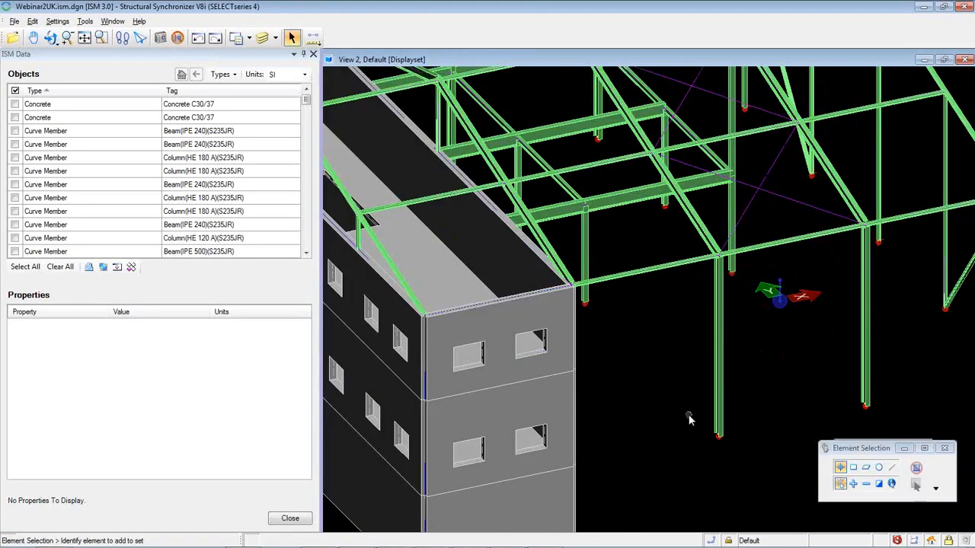
{"action": "scroll", "coordinate": [690, 419], "scroll_direction": "down", "scroll_amount": 5}
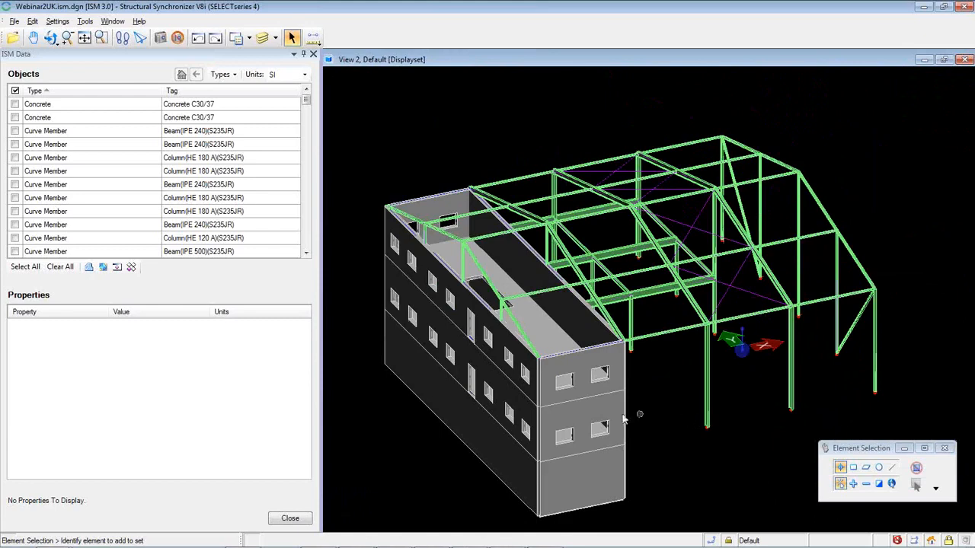
{"action": "left_click", "coordinate": [14, 22]}
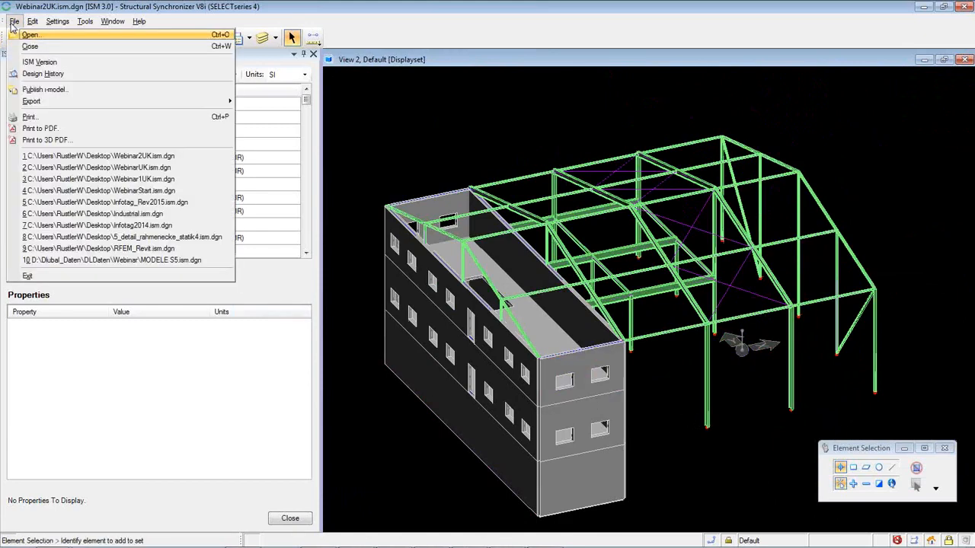
{"action": "mouse_move", "coordinate": [40, 102]}
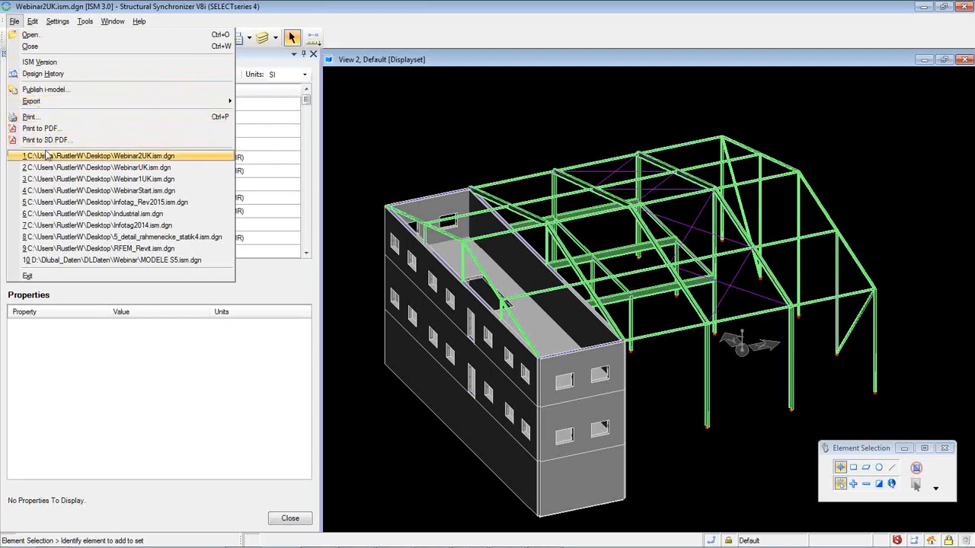
Close the exported ISM model's viewer and switch back to the WebinarUK model in RFEM.
{"action": "left_click", "coordinate": [537, 13]}
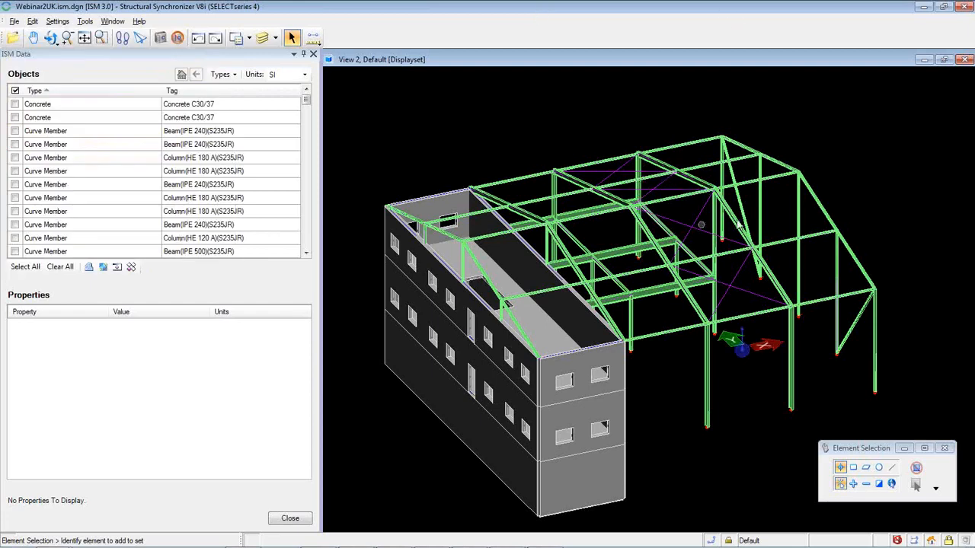
{"action": "left_click", "coordinate": [966, 9]}
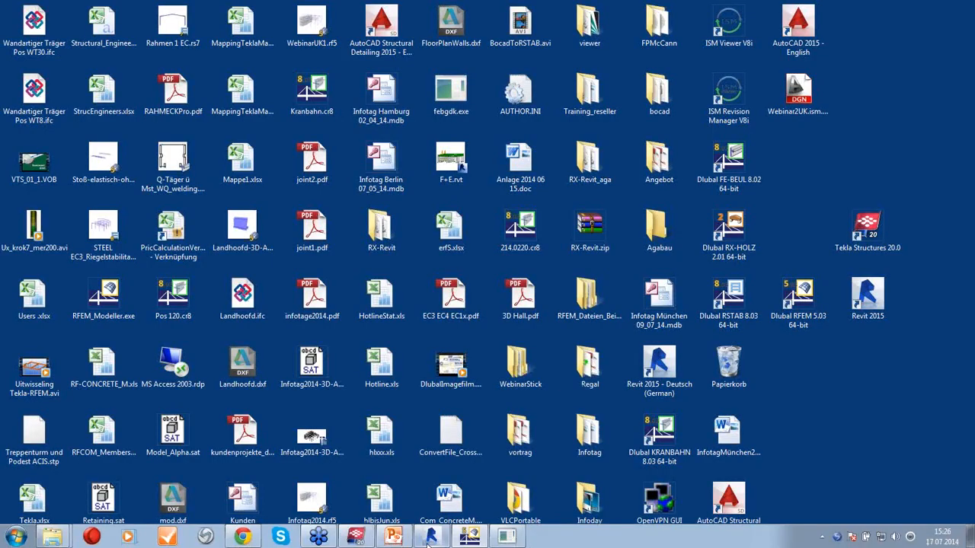
{"action": "left_click", "coordinate": [468, 538]}
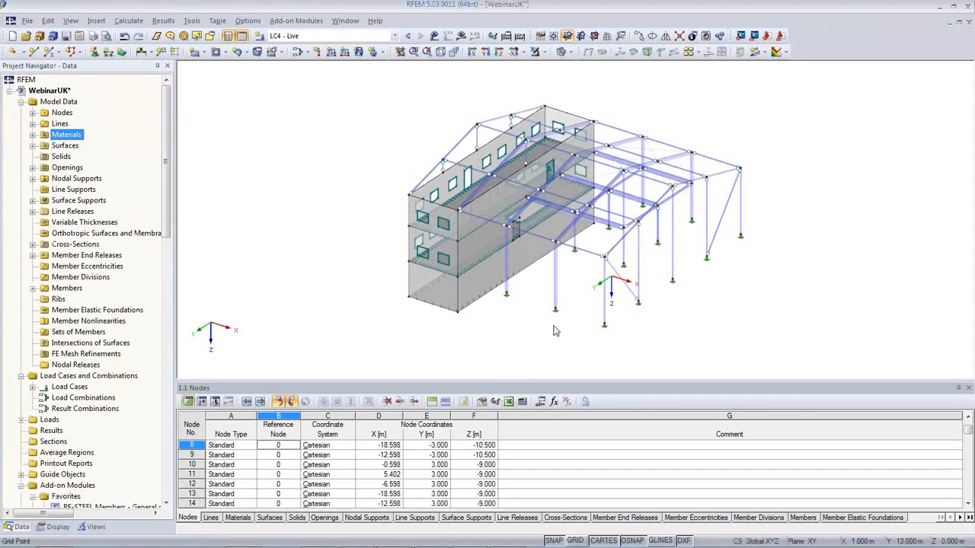
{"action": "mouse_move", "coordinate": [553, 326]}
{"action": "middle_mouse_down", "text": "ctrl"}
{"action": "mouse_move", "coordinate": [553, 305]}
{"action": "mouse_move", "coordinate": [654, 264]}
{"action": "mouse_move", "coordinate": [550, 291]}
{"action": "mouse_move", "coordinate": [724, 274]}
{"action": "mouse_move", "coordinate": [652, 268]}
{"action": "mouse_move", "coordinate": [581, 333]}
{"action": "mouse_move", "coordinate": [566, 318]}
{"action": "middle_mouse_up", "text": "ctrl"}
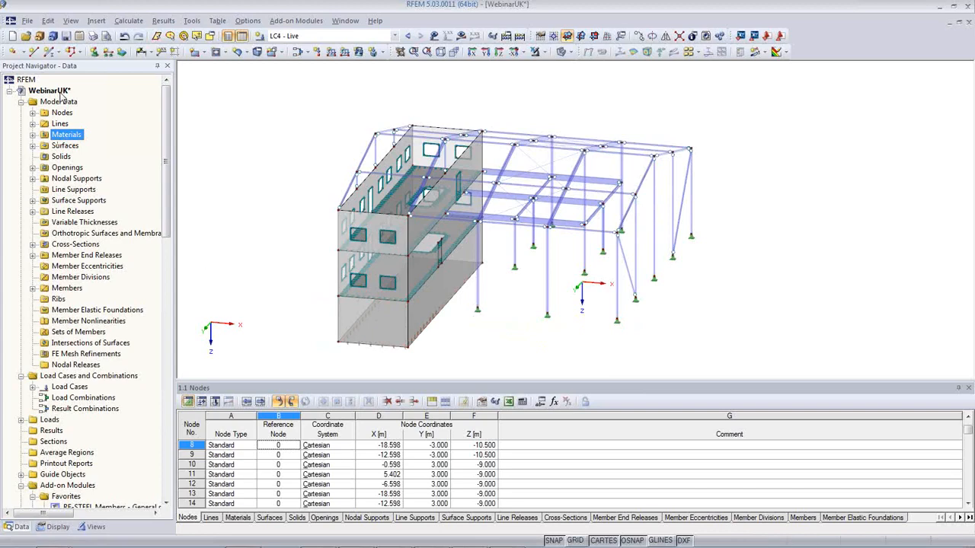
Set the model's load case and combination classification in the general data to EN 1990 with the BS (United Kingdom) national annex.
{"action": "right_click", "coordinate": [61, 93]}
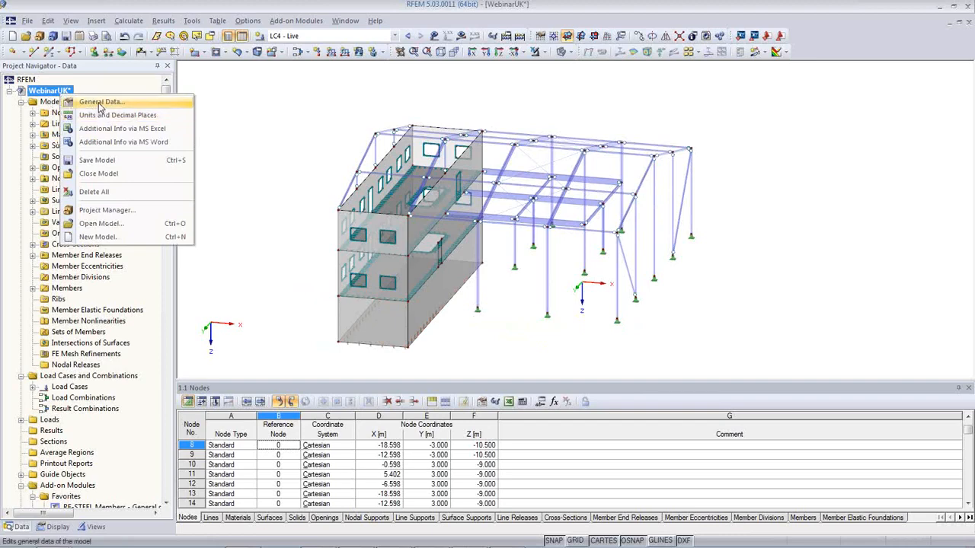
{"action": "left_click", "coordinate": [99, 104]}
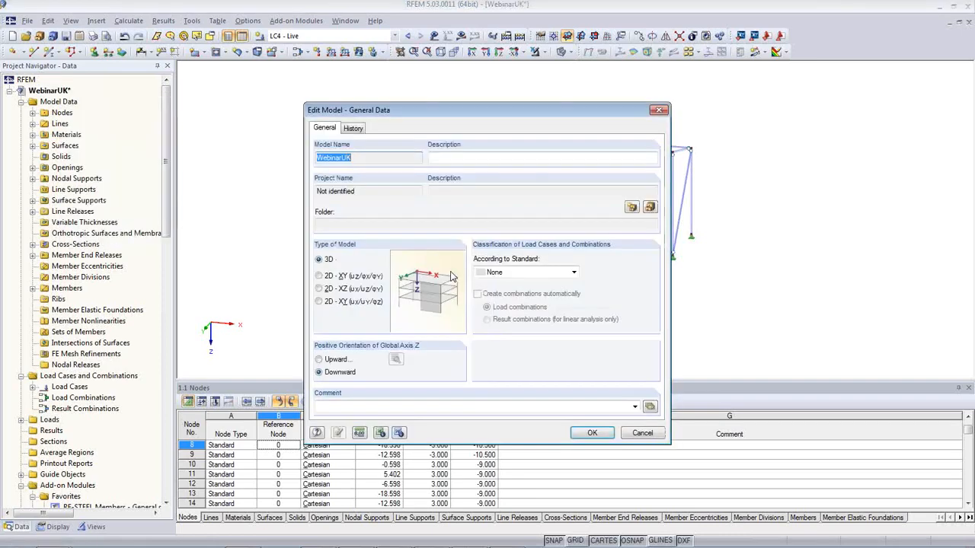
{"action": "left_click", "coordinate": [550, 274]}
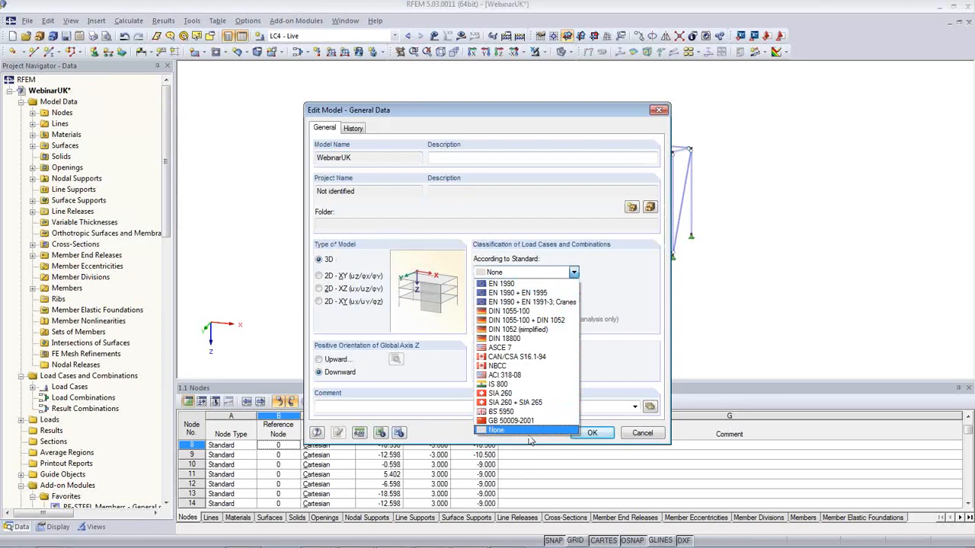
{"action": "left_click", "coordinate": [533, 286]}
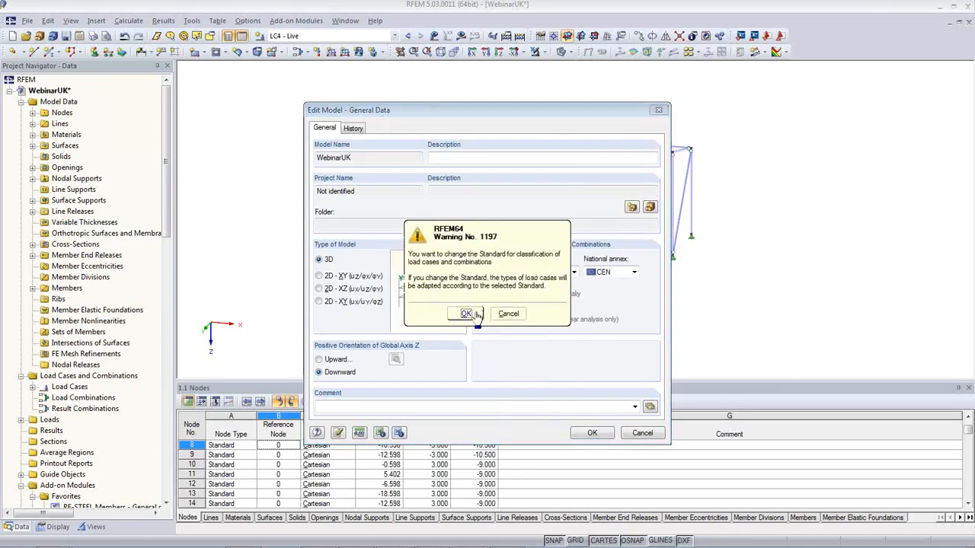
{"action": "left_click", "coordinate": [524, 312]}
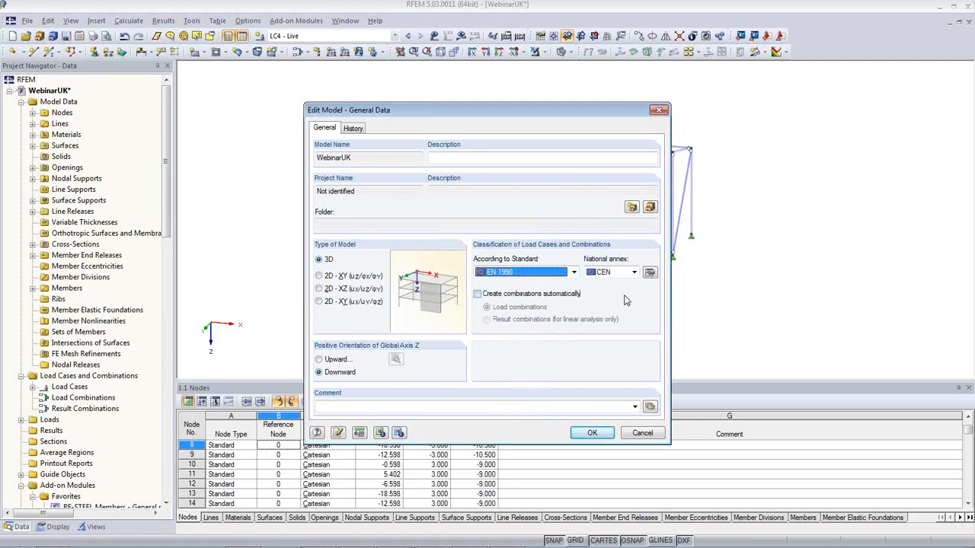
{"action": "left_click", "coordinate": [634, 272]}
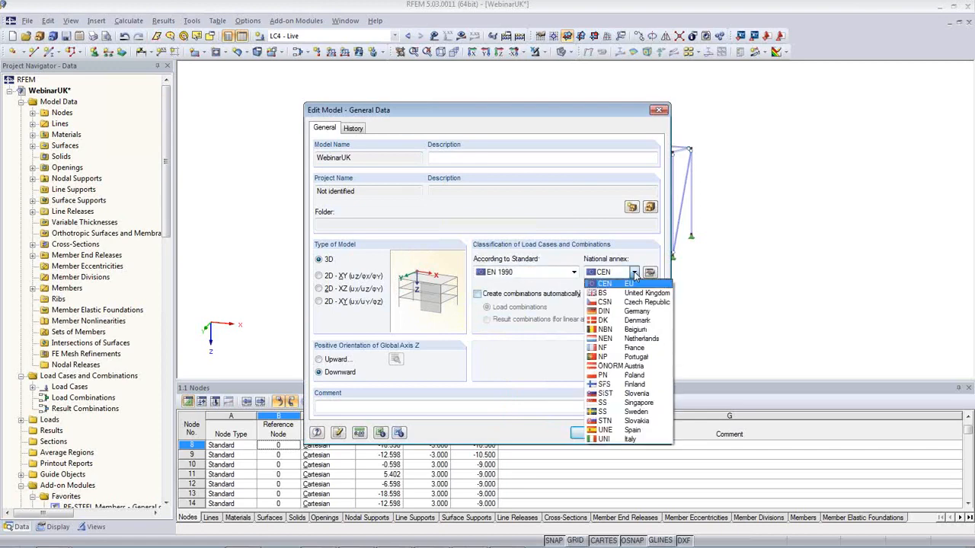
{"action": "left_click", "coordinate": [644, 293]}
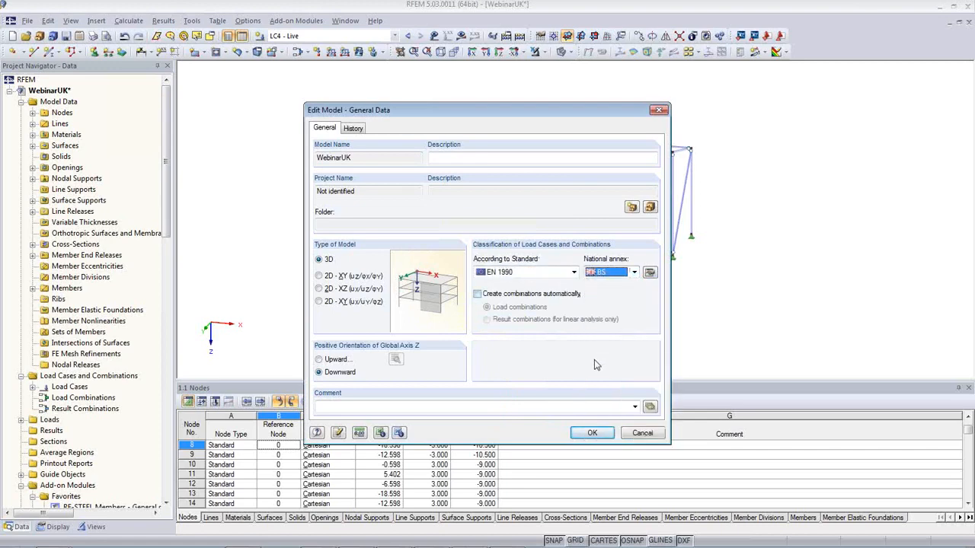
Review the EN 1990 BS coefficients and consequences classes, and apply automatic creation of load combinations to the model.
{"action": "left_click", "coordinate": [650, 272]}
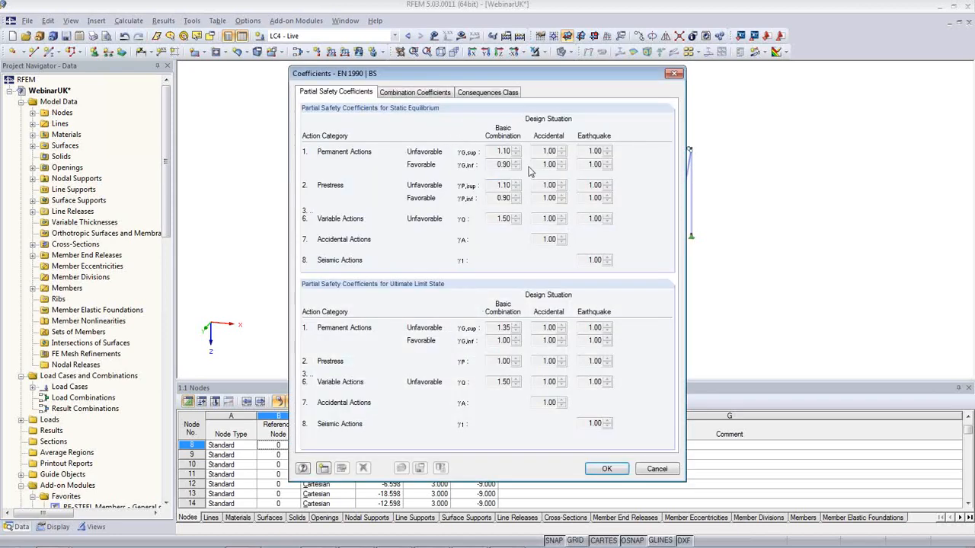
{"action": "left_click", "coordinate": [411, 92]}
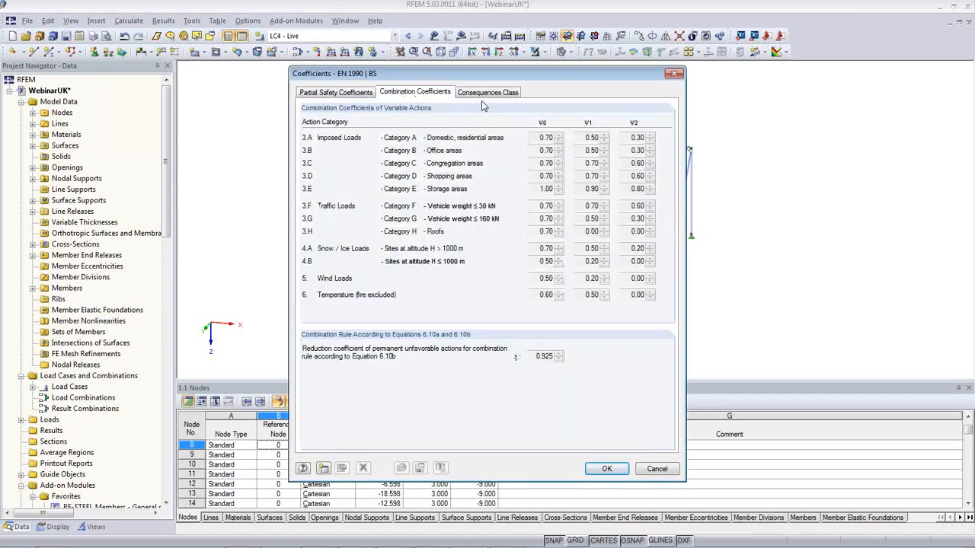
{"action": "left_click", "coordinate": [487, 95]}
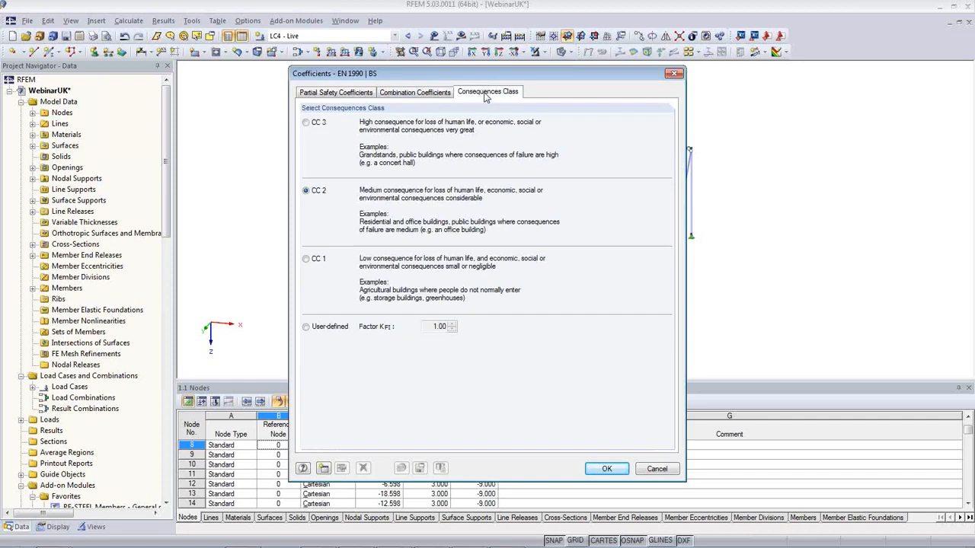
{"action": "left_click", "coordinate": [363, 94]}
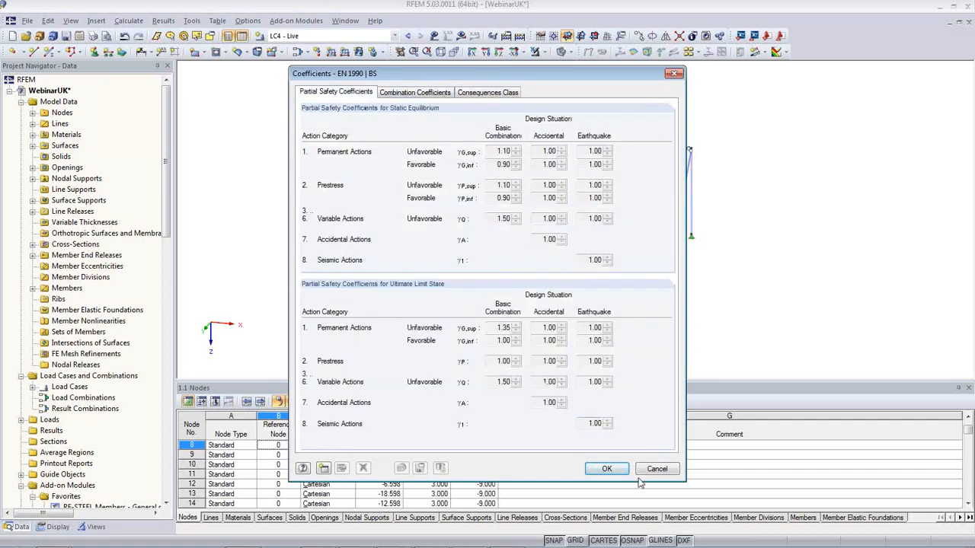
{"action": "left_click", "coordinate": [607, 469]}
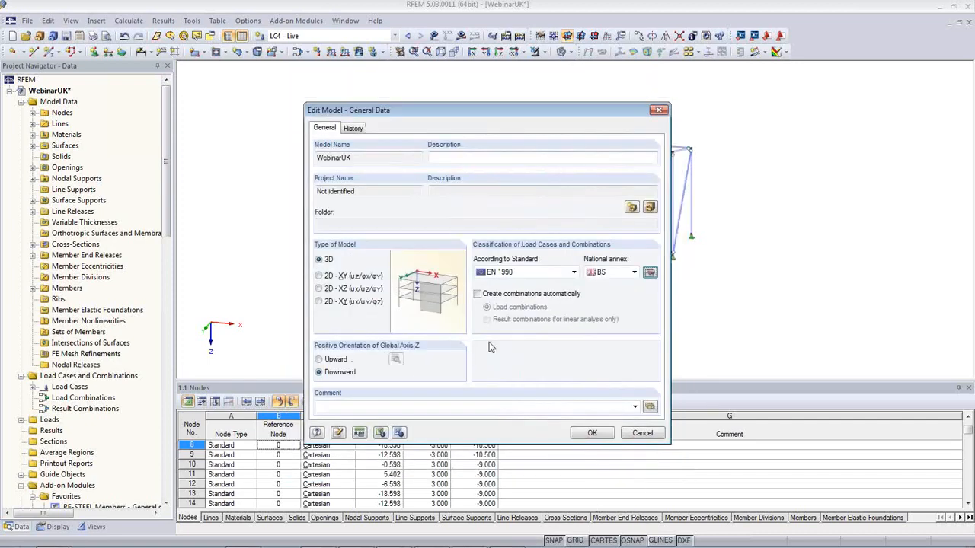
{"action": "left_click", "coordinate": [477, 293]}
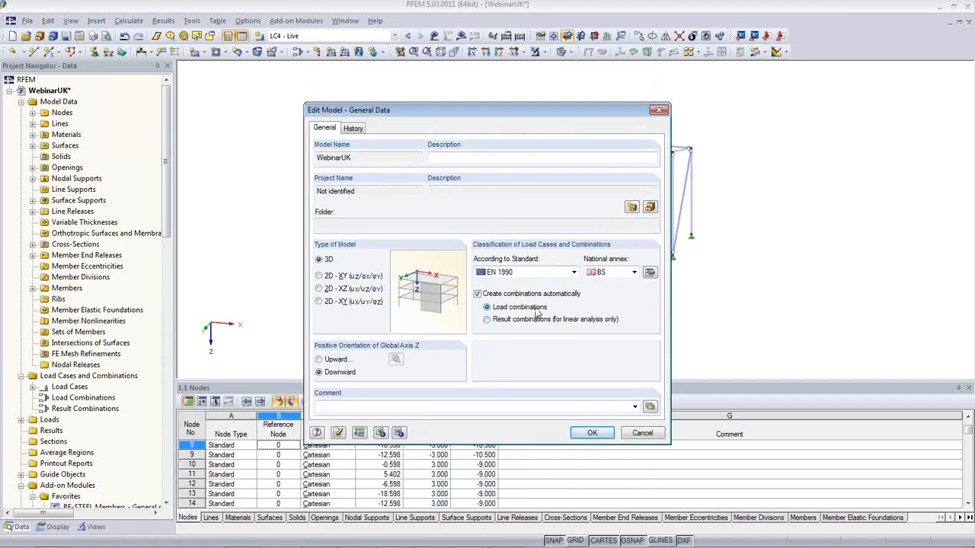
{"action": "left_click", "coordinate": [592, 433]}
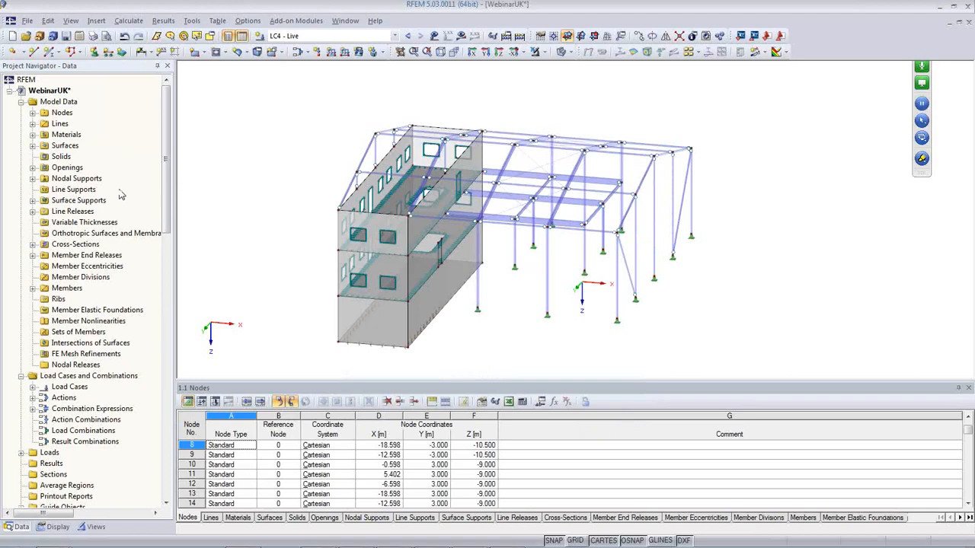
Review the load cases table and set the Live load case LC4 to action category Imposed - category E: storage areas.
{"action": "middle_click_drag", "start_coordinate": [185, 183], "coordinate": [129, 196], "text": "ctrl"}
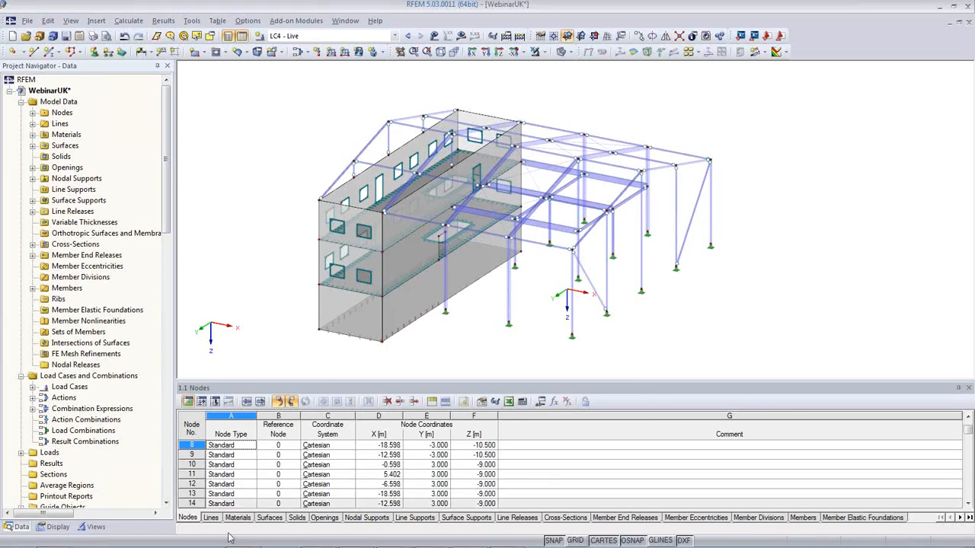
{"action": "left_click", "coordinate": [203, 402]}
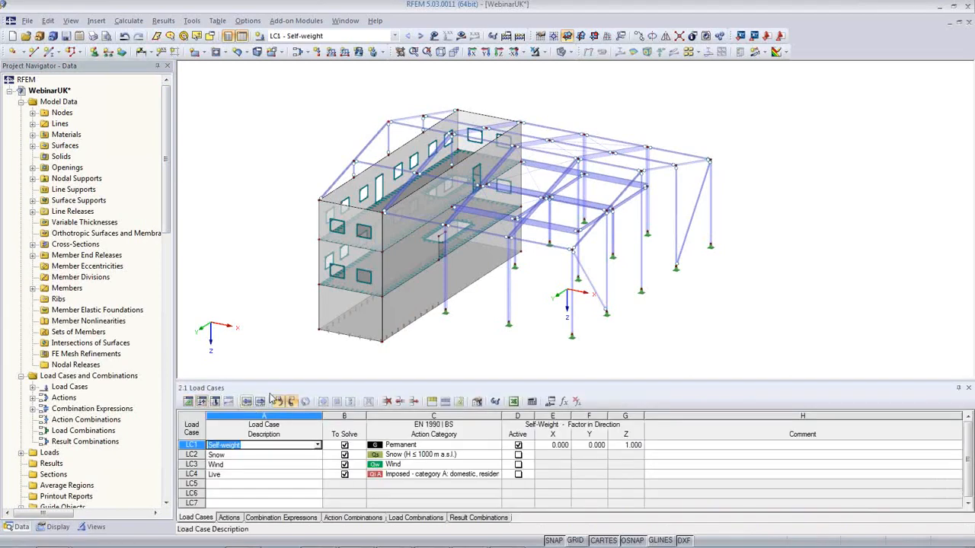
{"action": "left_click_drag", "start_coordinate": [273, 380], "coordinate": [274, 296]}
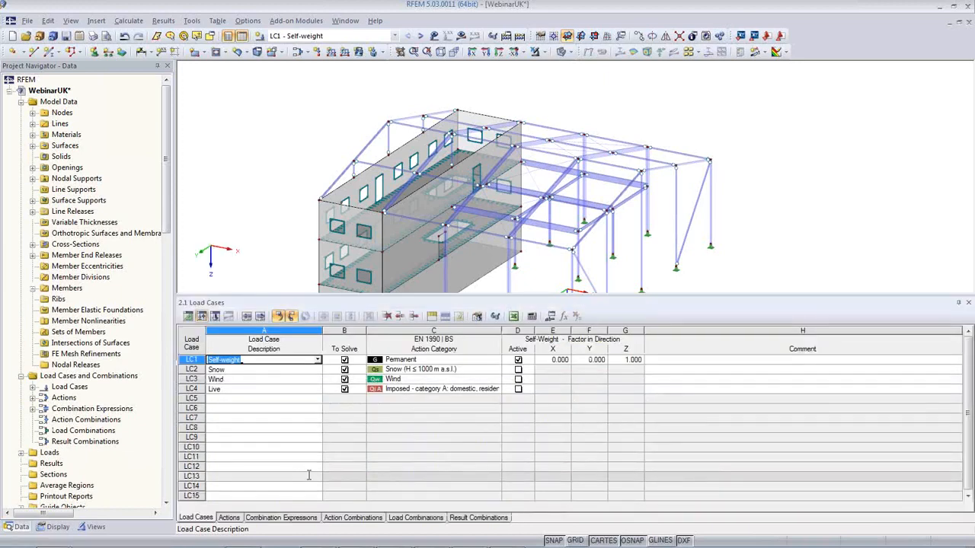
{"action": "left_click", "coordinate": [259, 370]}
{"action": "left_click", "coordinate": [275, 380]}
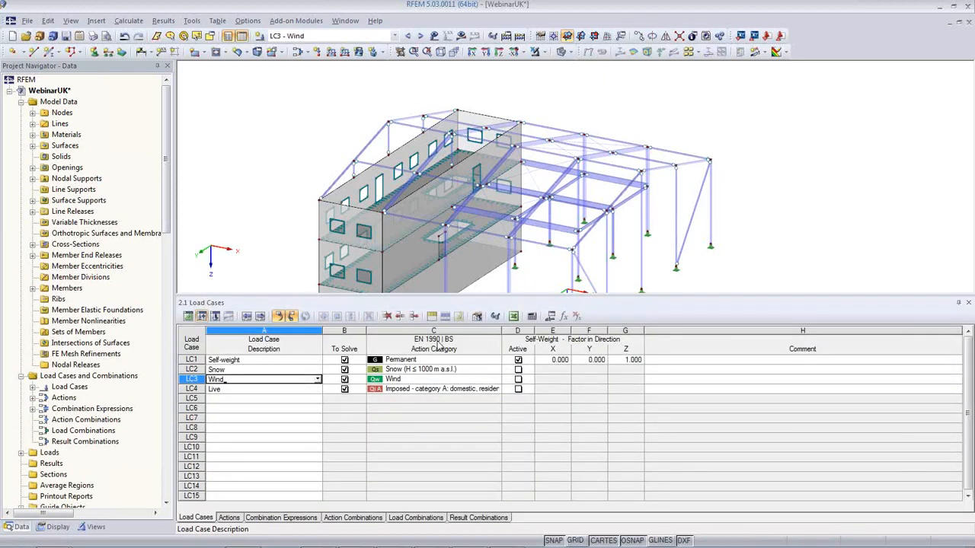
{"action": "left_click", "coordinate": [449, 390]}
{"action": "left_click", "coordinate": [497, 390]}
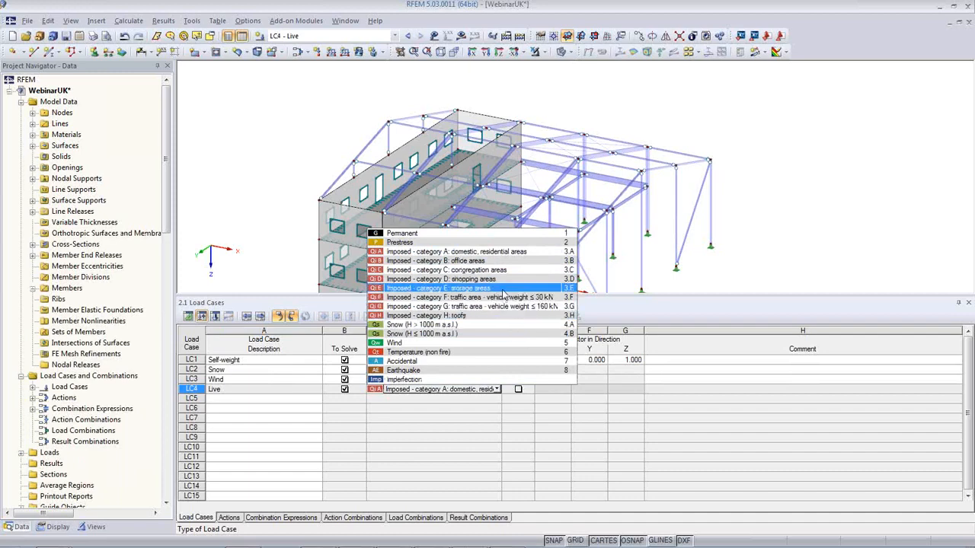
{"action": "left_click", "coordinate": [502, 290]}
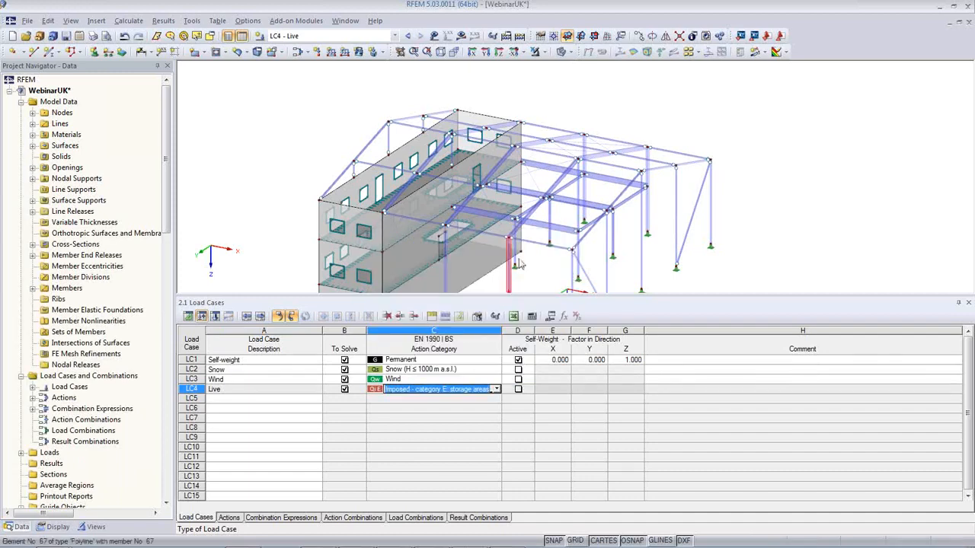
{"action": "left_click", "coordinate": [280, 392]}
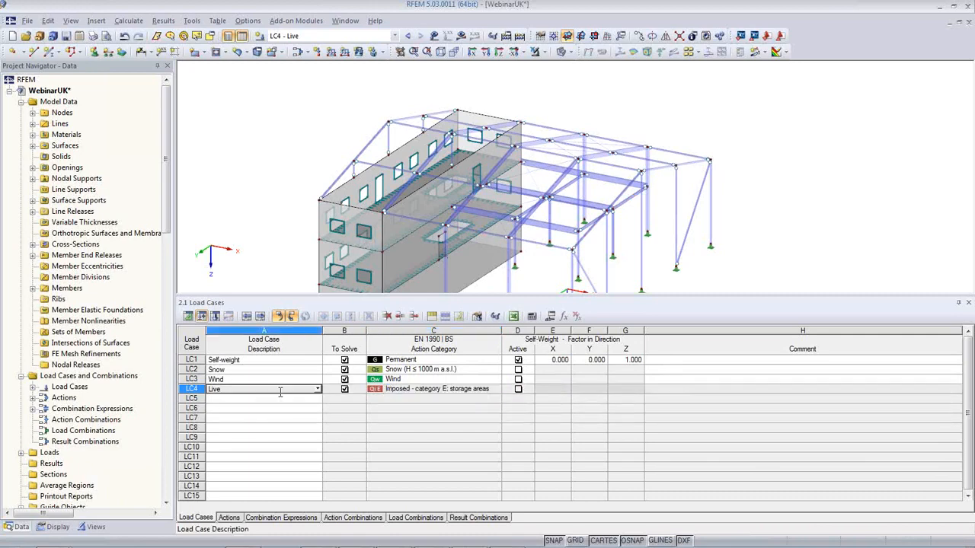
Display the loads of load case LC4 - Live on the model and inspect them from different angles.
{"action": "left_click", "coordinate": [434, 36]}
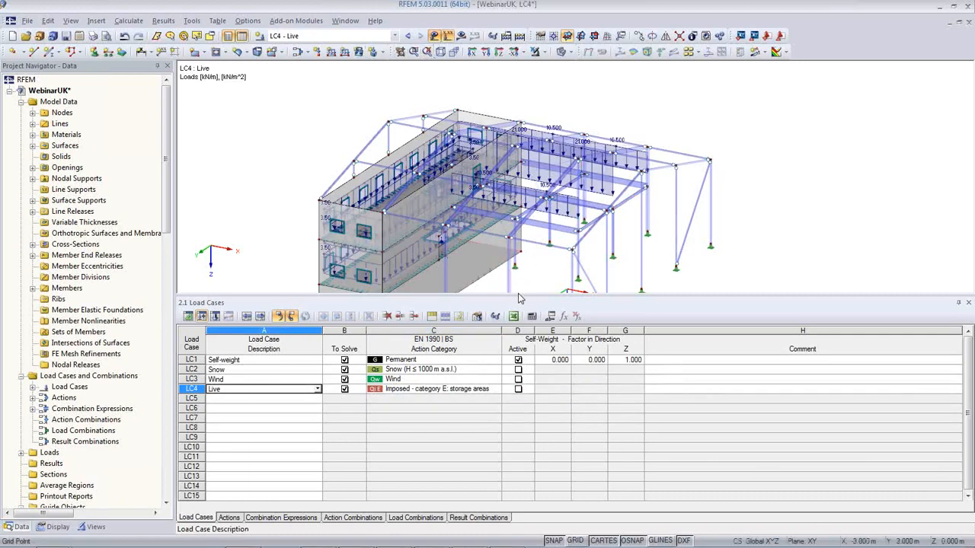
{"action": "left_click_drag", "start_coordinate": [519, 296], "coordinate": [518, 339]}
{"action": "middle_click_drag", "start_coordinate": [512, 291], "coordinate": [442, 234]}
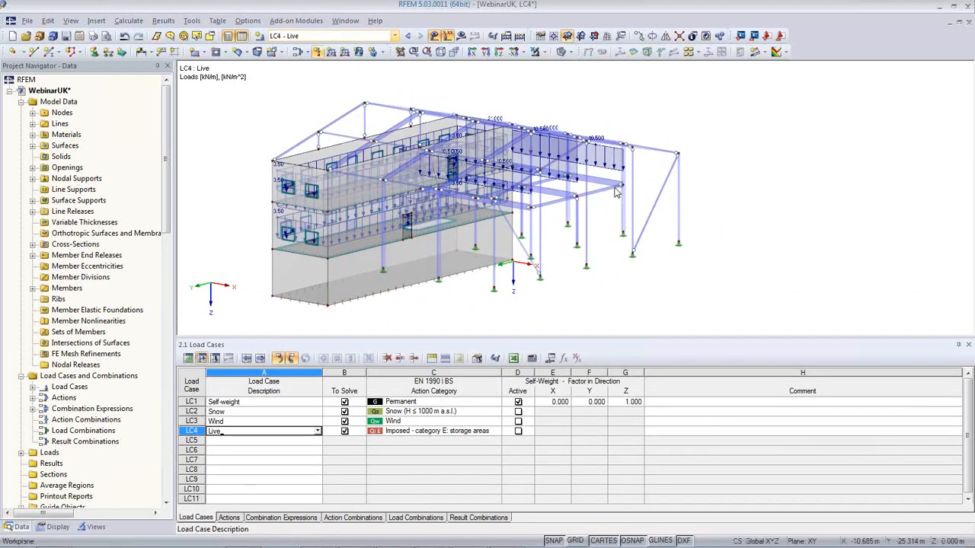
{"action": "middle_click_drag", "start_coordinate": [527, 149], "coordinate": [538, 231], "text": "ctrl"}
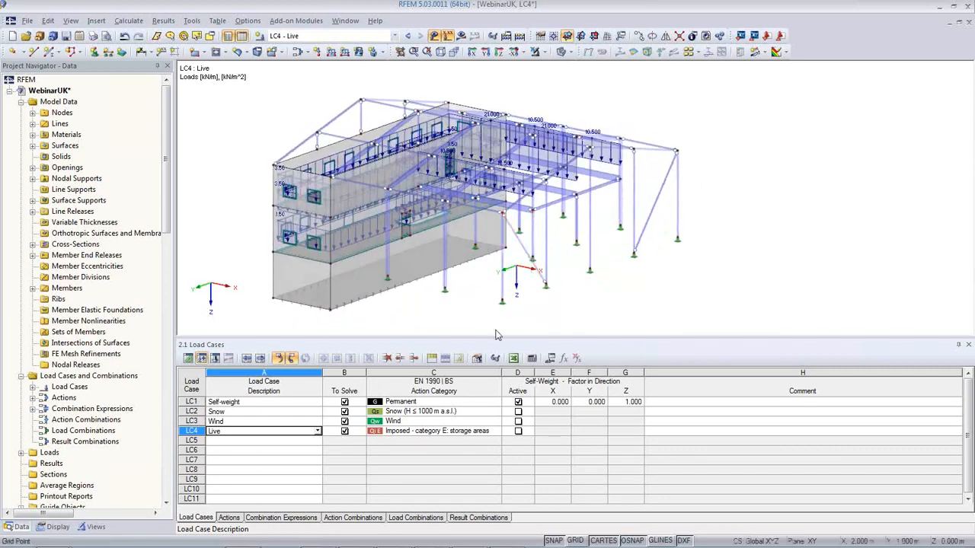
Check the actions, and exclude the characteristic, frequent and quasi-permanent SLS combination expressions so only ULS Eq. 6.10 is used.
{"action": "left_click", "coordinate": [235, 521]}
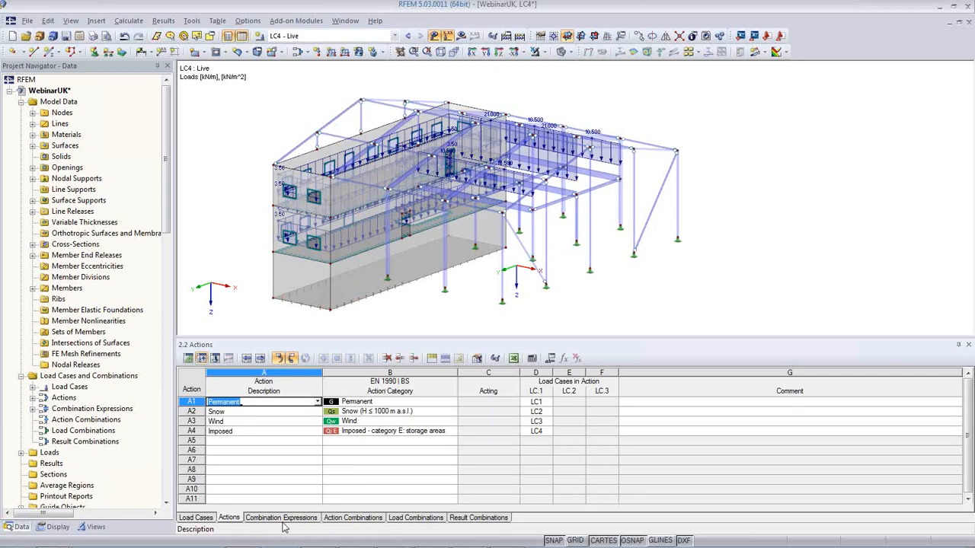
{"action": "left_click", "coordinate": [274, 520]}
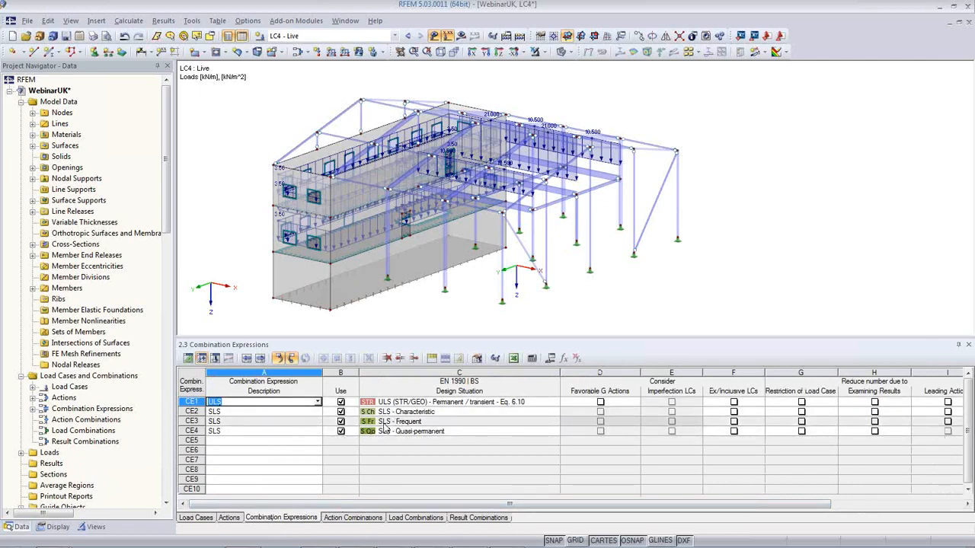
{"action": "left_click", "coordinate": [341, 411]}
{"action": "left_click", "coordinate": [340, 421]}
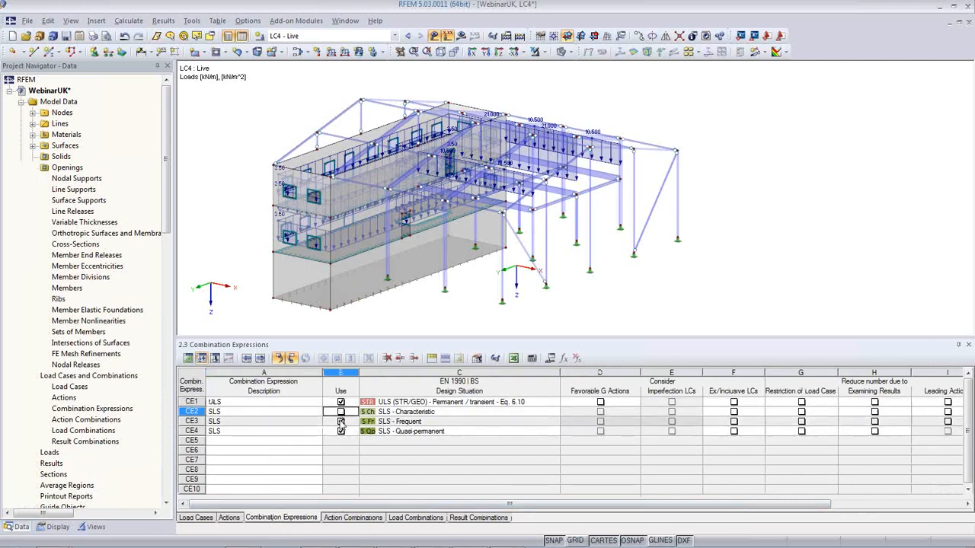
{"action": "left_click", "coordinate": [341, 431]}
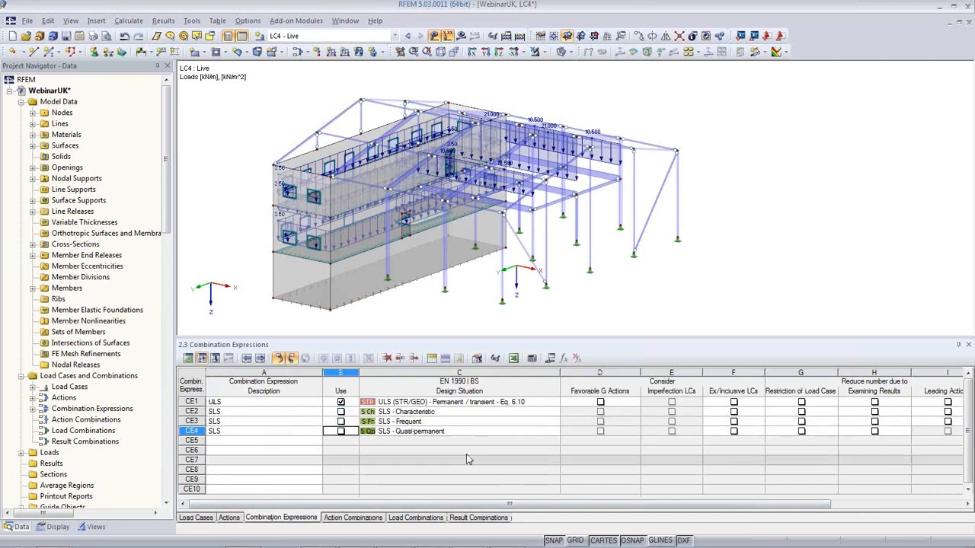
{"action": "left_click", "coordinate": [459, 423]}
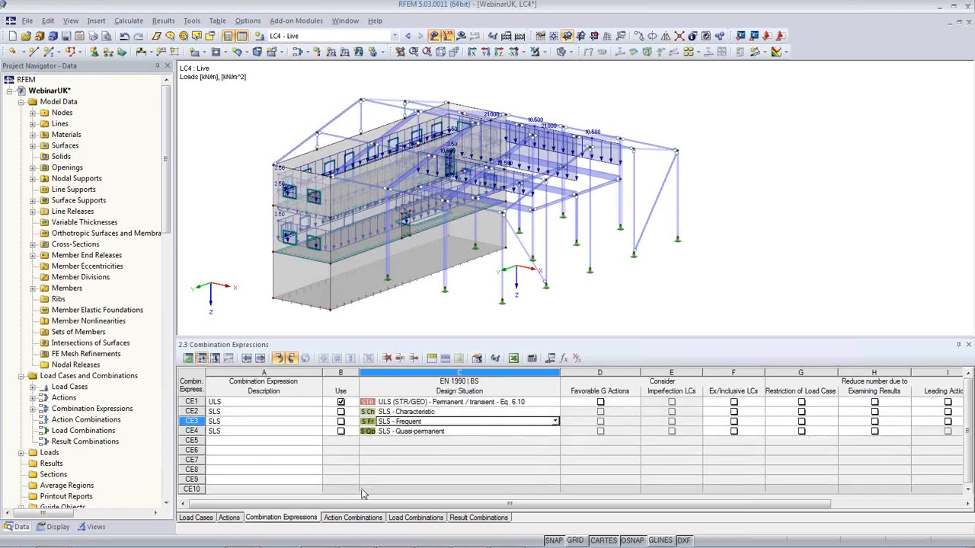
Review the generated action combinations and the complete list of load combinations in the tables.
{"action": "left_click", "coordinate": [351, 518]}
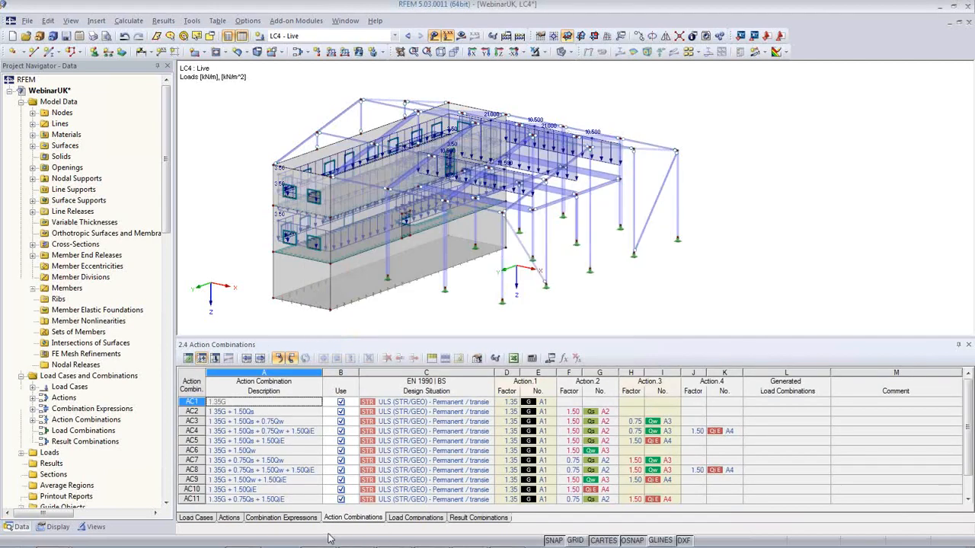
{"action": "left_click", "coordinate": [432, 518]}
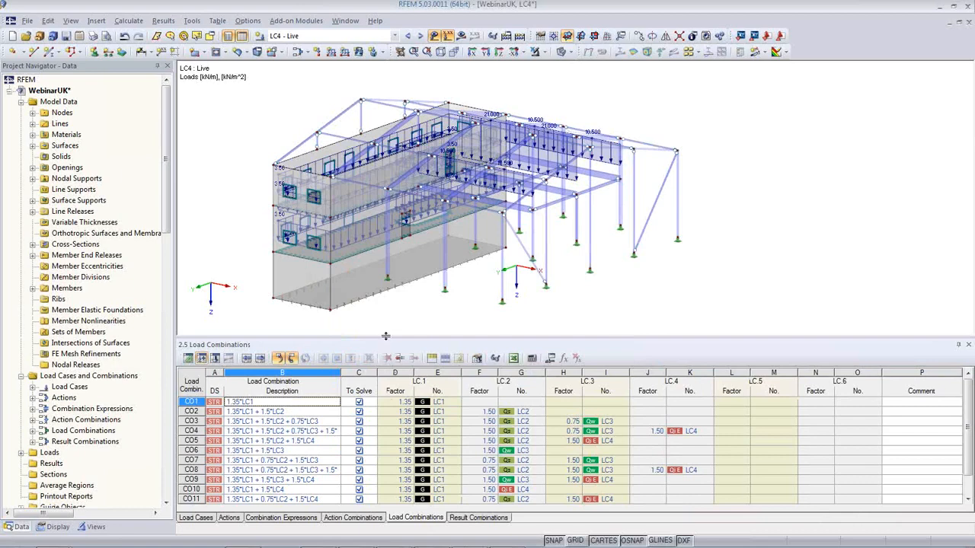
{"action": "left_click_drag", "start_coordinate": [385, 336], "coordinate": [385, 243]}
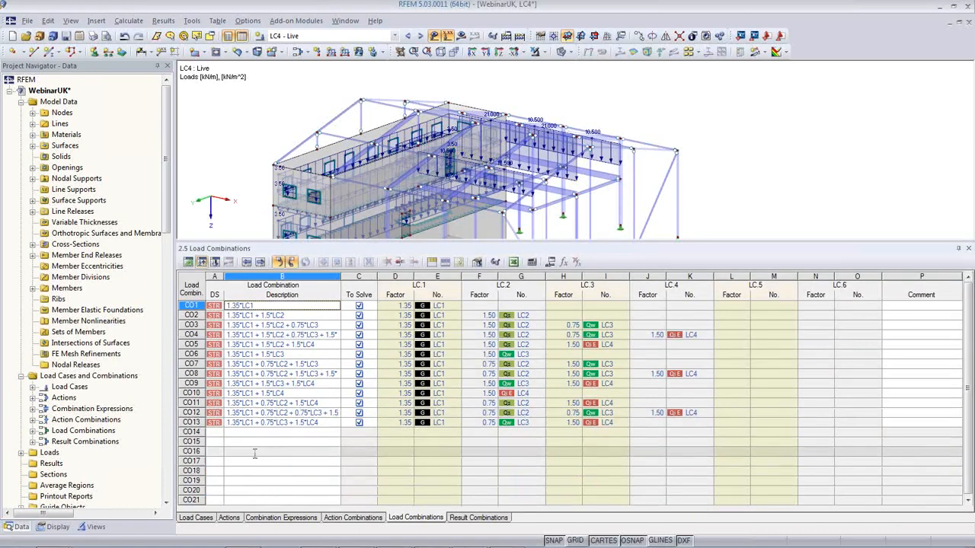
Display the loads of load combination CO13 on the model, and hide the load display after inspecting them.
{"action": "left_click", "coordinate": [260, 422]}
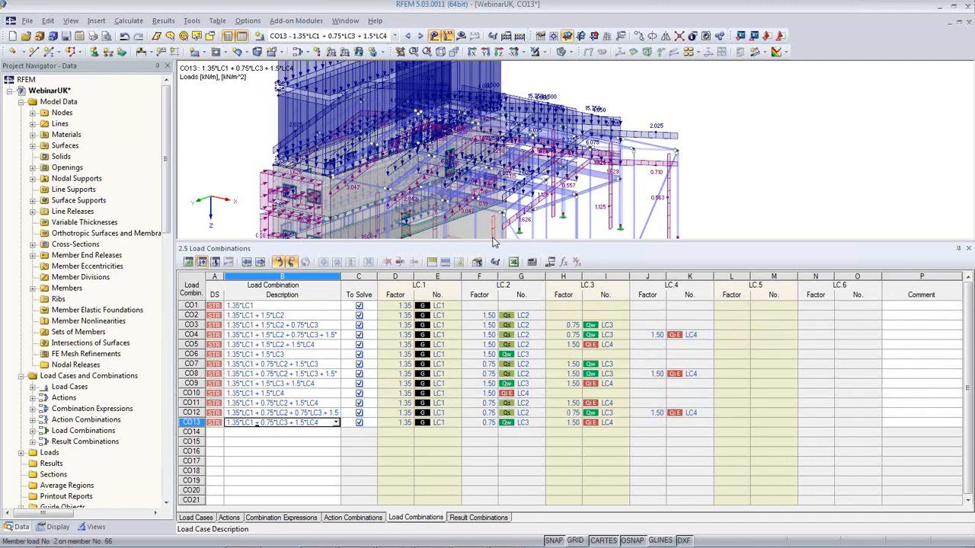
{"action": "left_click_drag", "start_coordinate": [492, 241], "coordinate": [499, 342]}
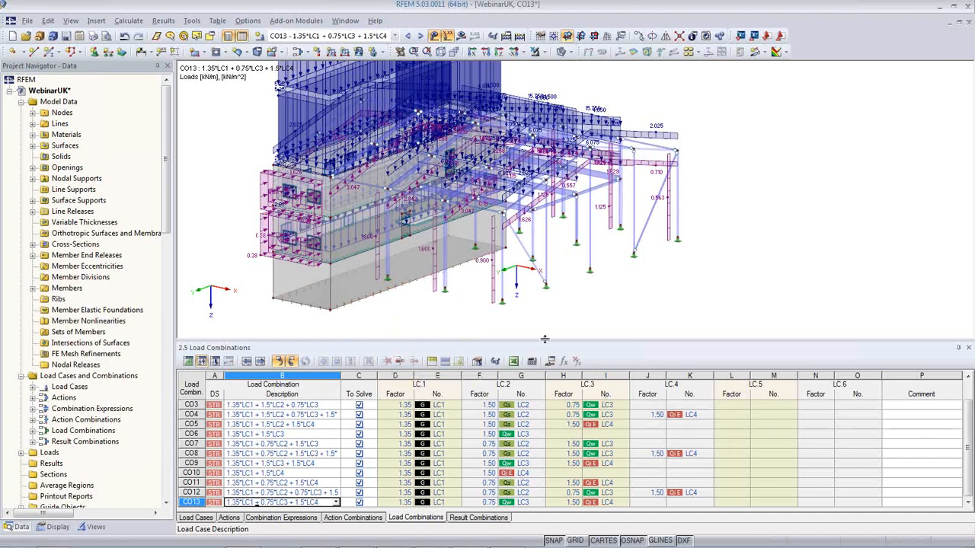
{"action": "left_click_drag", "start_coordinate": [544, 348], "coordinate": [543, 387]}
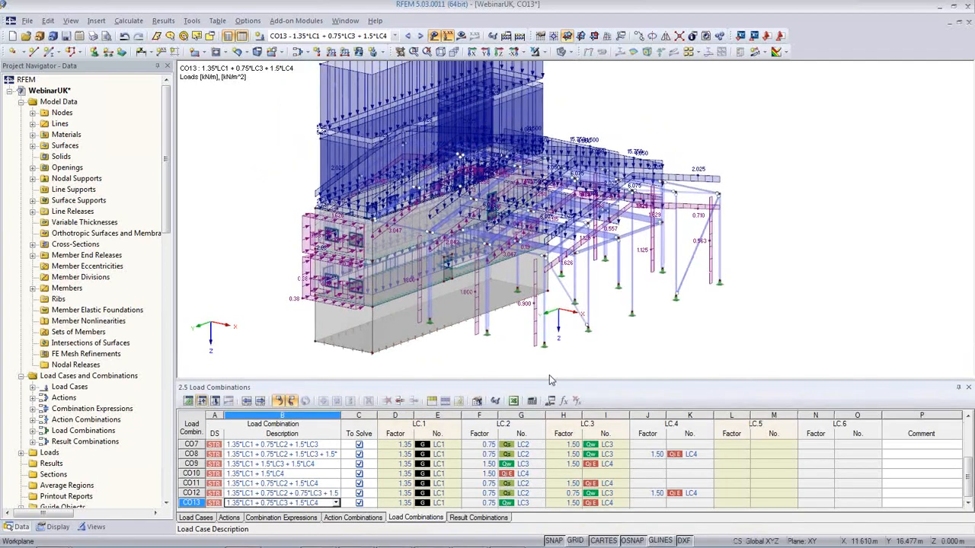
{"action": "left_click", "coordinate": [434, 37]}
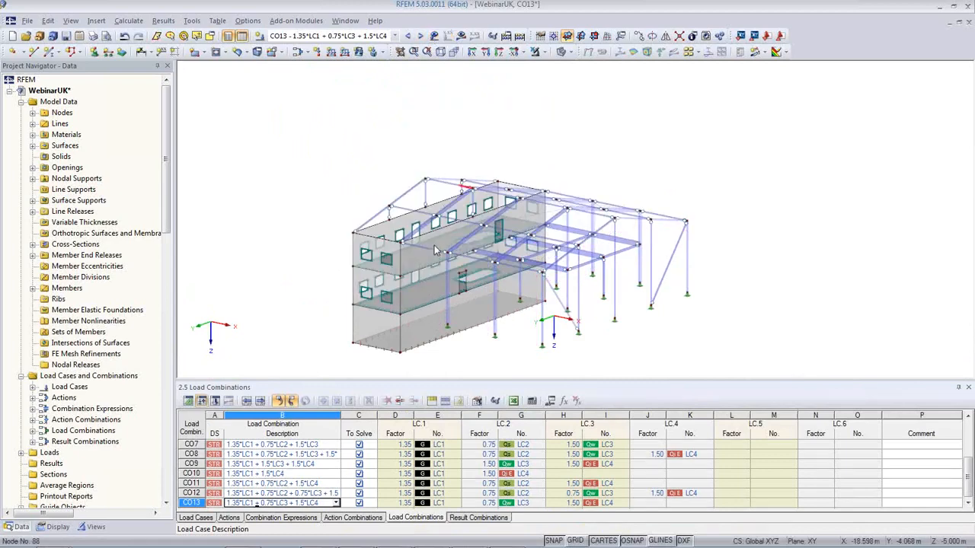
{"action": "middle_click_drag", "start_coordinate": [439, 253], "coordinate": [491, 279], "text": "ctrl"}
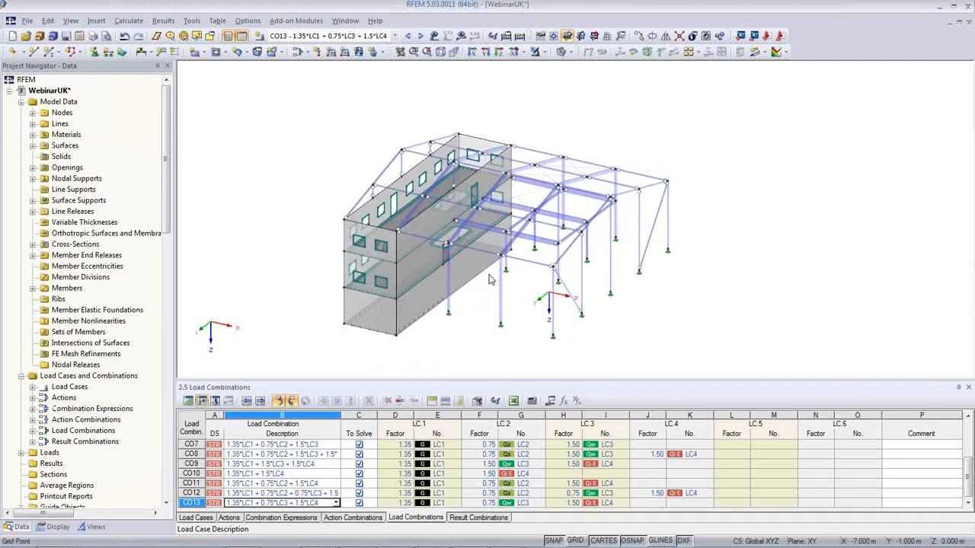
Select result combination RC1 - ULS (STR/GEO) - Permanent / transient - Eq. 6.10 and start the calculation of its results.
{"action": "left_click", "coordinate": [394, 36]}
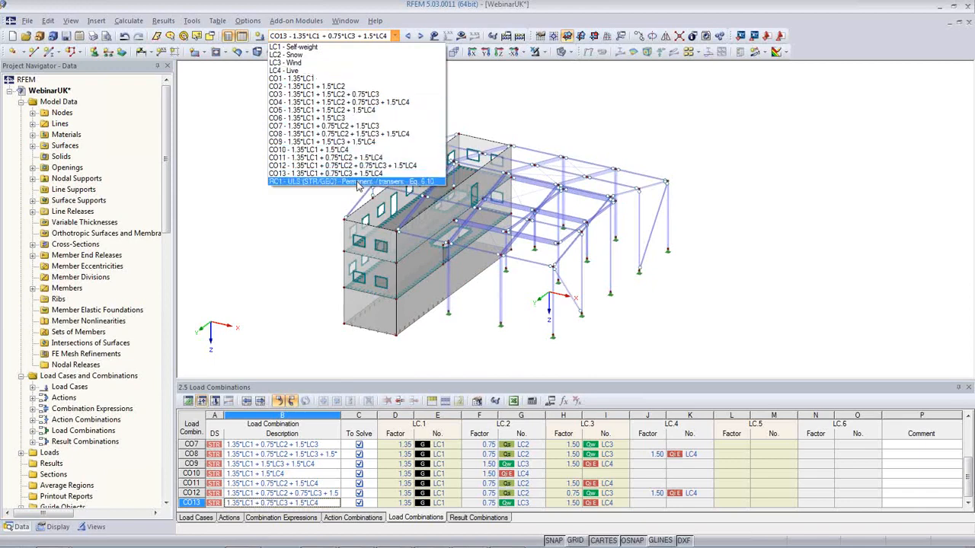
{"action": "left_click", "coordinate": [310, 183]}
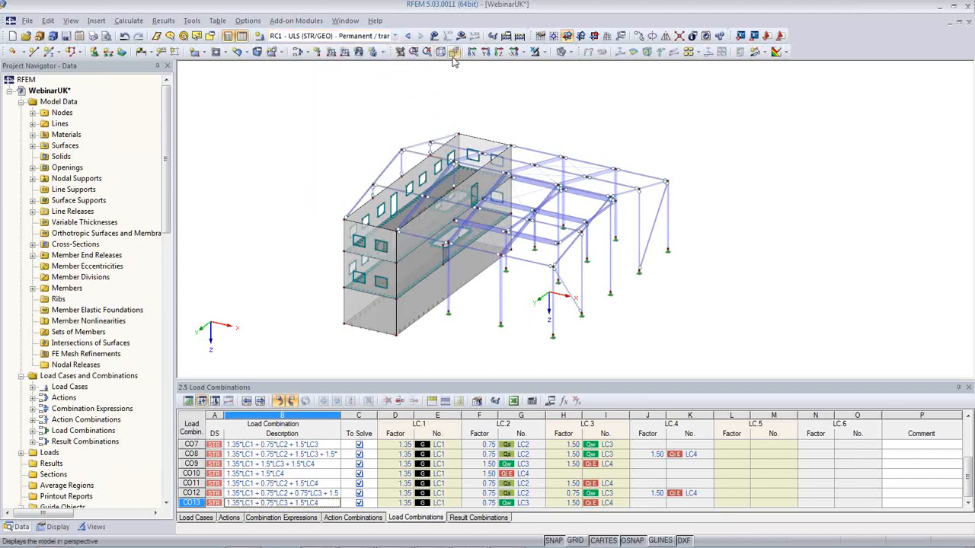
{"action": "left_click", "coordinate": [461, 37]}
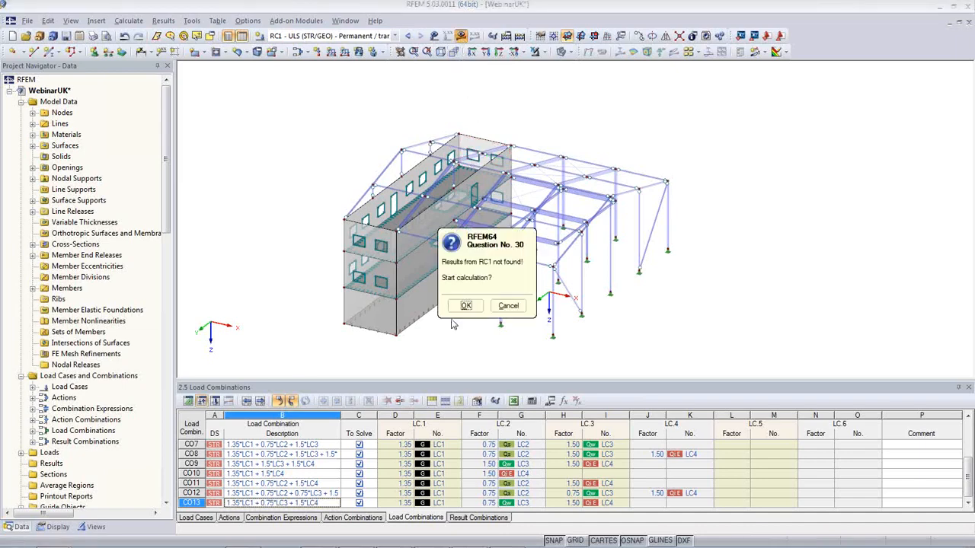
{"action": "left_click", "coordinate": [465, 307]}
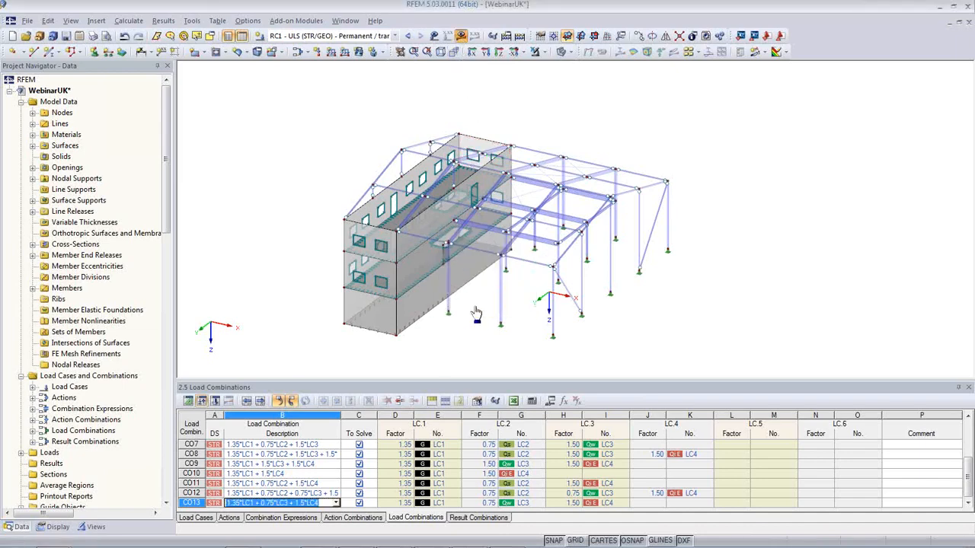
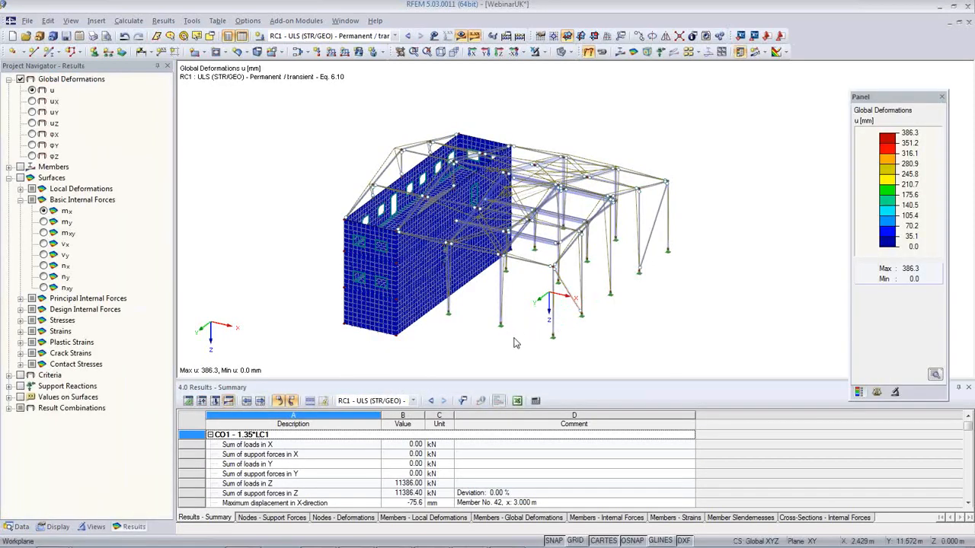
Review the RC1 result tables for nodal support forces, nodal deformations, member local and global deformations, and member internal forces.
{"action": "middle_click_drag", "start_coordinate": [524, 325], "coordinate": [450, 343]}
{"action": "scroll", "coordinate": [535, 295], "scroll_direction": "down", "scroll_amount": 2}
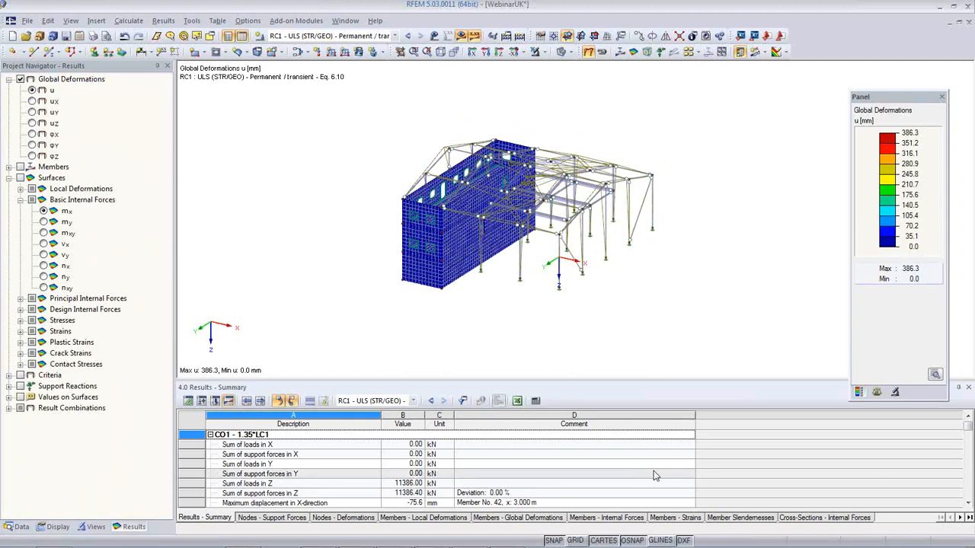
{"action": "left_click", "coordinate": [280, 520]}
{"action": "left_click", "coordinate": [338, 519]}
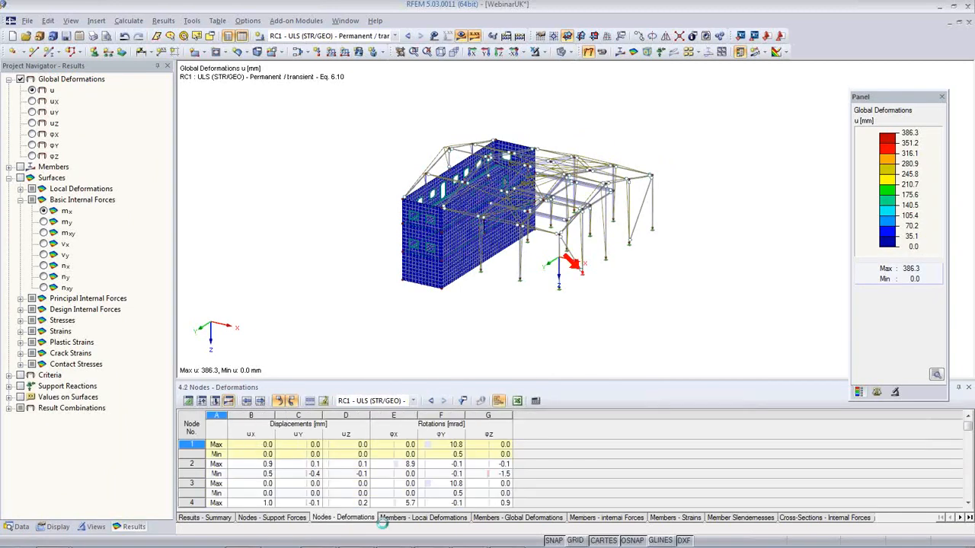
{"action": "left_click", "coordinate": [399, 521]}
{"action": "left_click", "coordinate": [526, 518]}
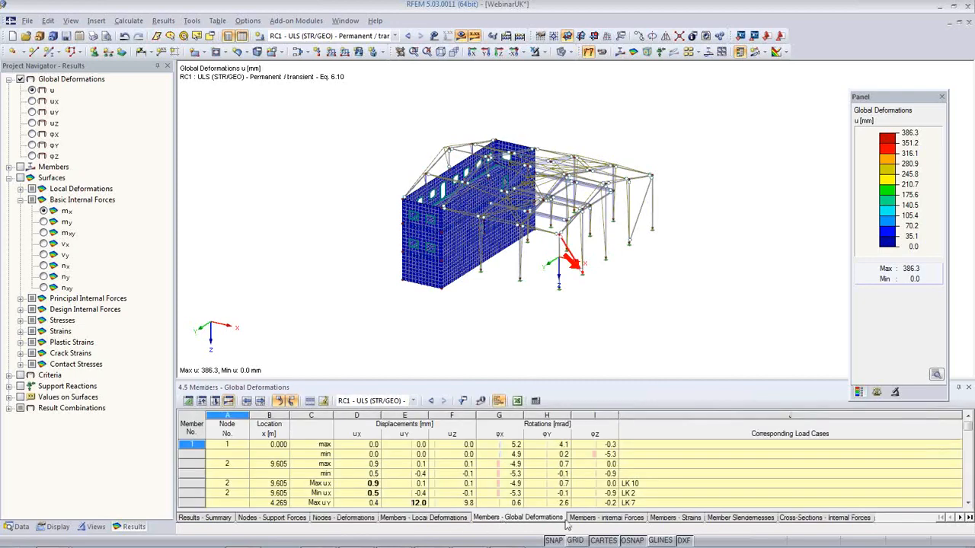
{"action": "left_click", "coordinate": [594, 522]}
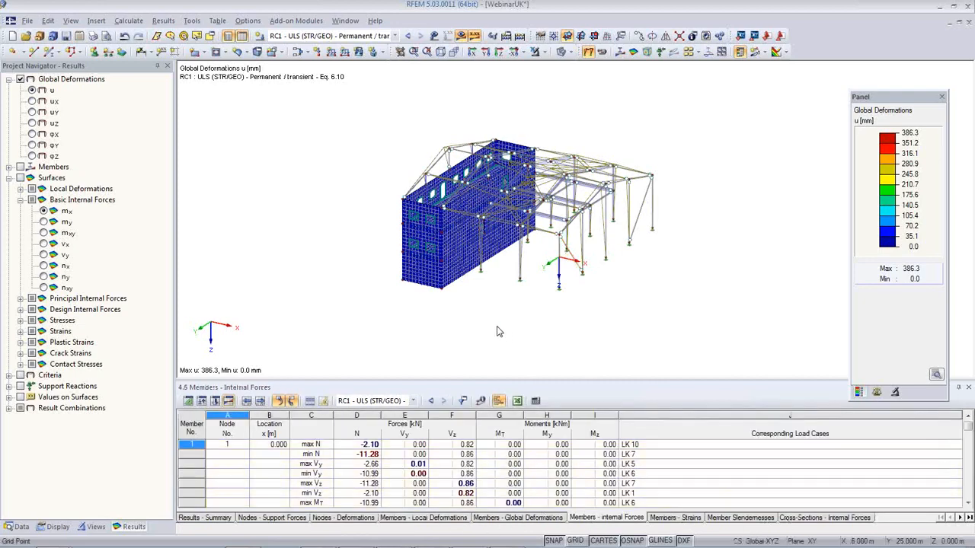
{"action": "middle_click_drag", "start_coordinate": [506, 327], "coordinate": [518, 305], "text": "ctrl"}
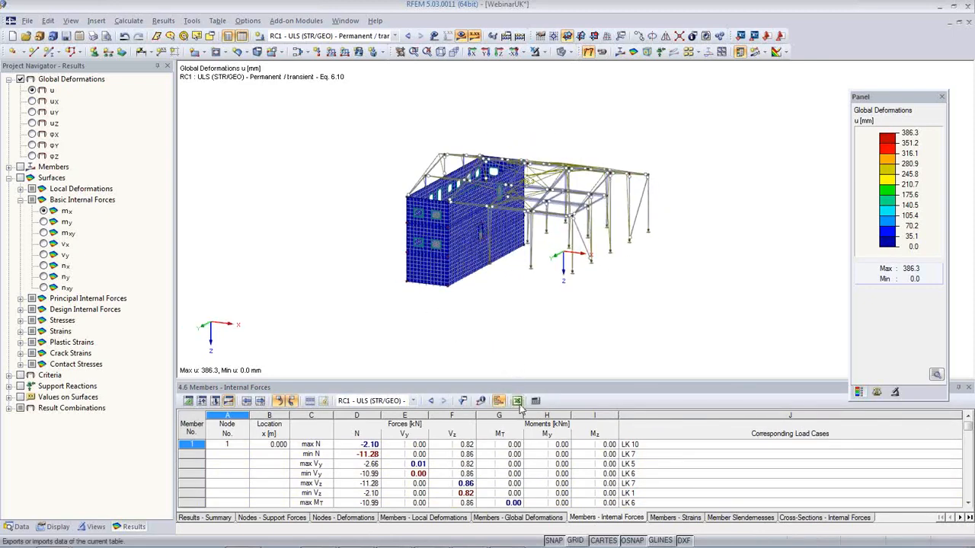
{"action": "mouse_move", "coordinate": [438, 353]}
{"action": "middle_mouse_down", "text": "ctrl"}
{"action": "mouse_move", "coordinate": [403, 374]}
{"action": "mouse_move", "coordinate": [422, 340]}
{"action": "mouse_move", "coordinate": [384, 368]}
{"action": "mouse_move", "coordinate": [398, 357]}
{"action": "mouse_move", "coordinate": [448, 356]}
{"action": "middle_mouse_up", "text": "ctrl"}
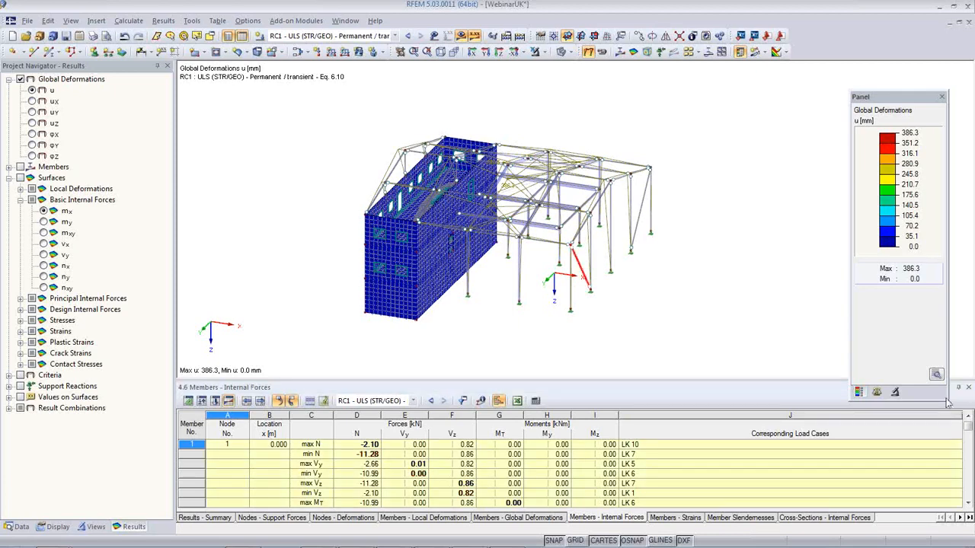
Close the results table and switch the displayed global deformations to load combination CO10.
{"action": "left_click", "coordinate": [969, 390]}
{"action": "middle_click_drag", "start_coordinate": [477, 388], "coordinate": [610, 335], "text": "ctrl"}
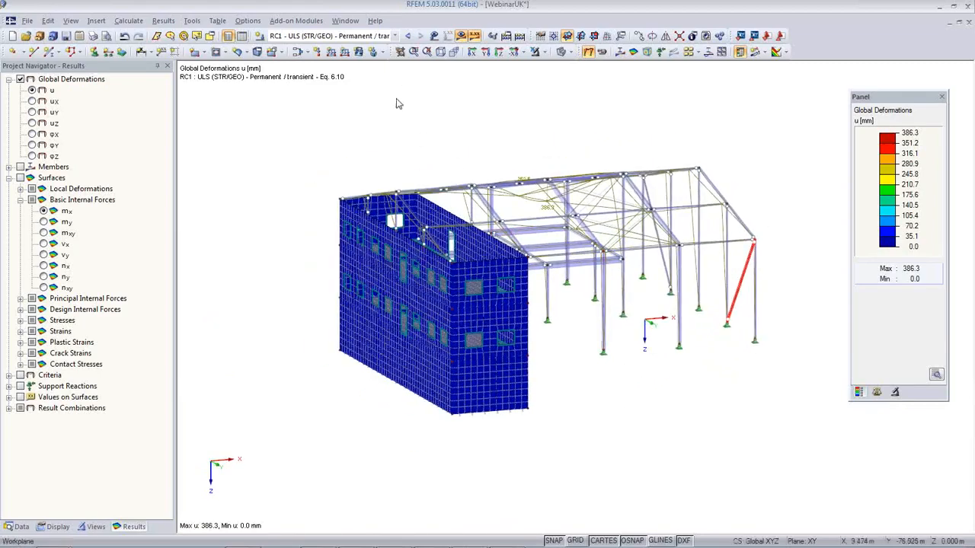
{"action": "left_click", "coordinate": [409, 36]}
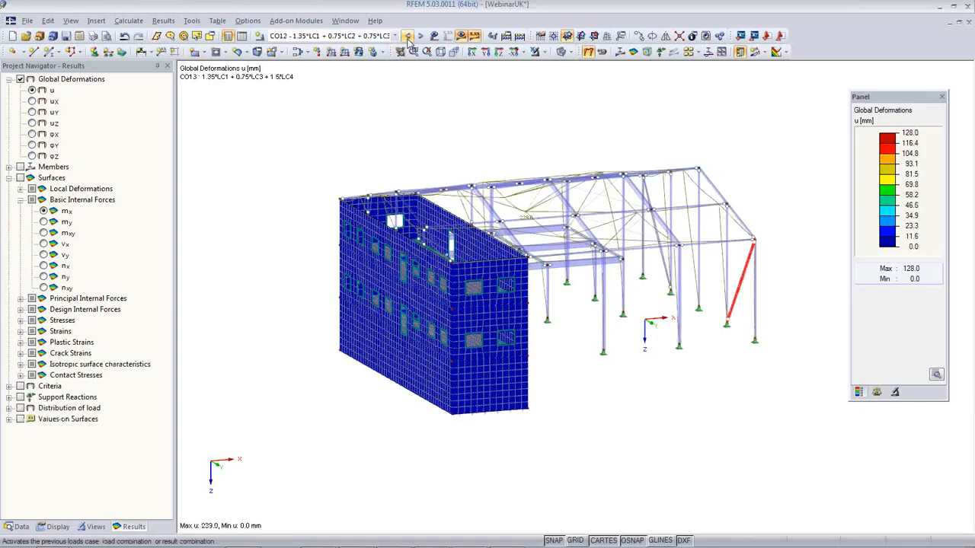
{"action": "left_click", "coordinate": [408, 36]}
{"action": "left_click", "coordinate": [408, 36]}
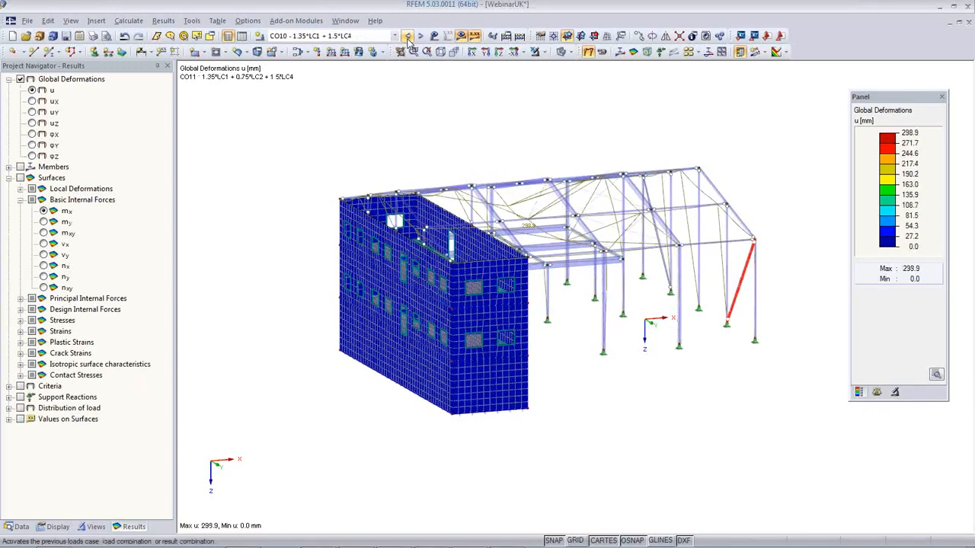
Set the member deformation display to Cross-Sections Colored and inspect the deformed structure.
{"action": "left_click", "coordinate": [57, 526]}
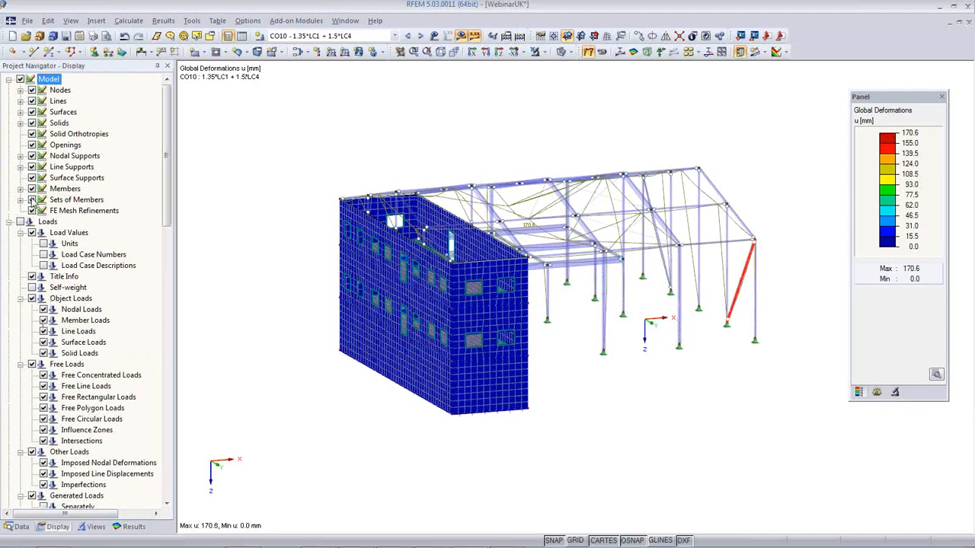
{"action": "scroll", "coordinate": [84, 281], "scroll_direction": "down", "scroll_amount": 10}
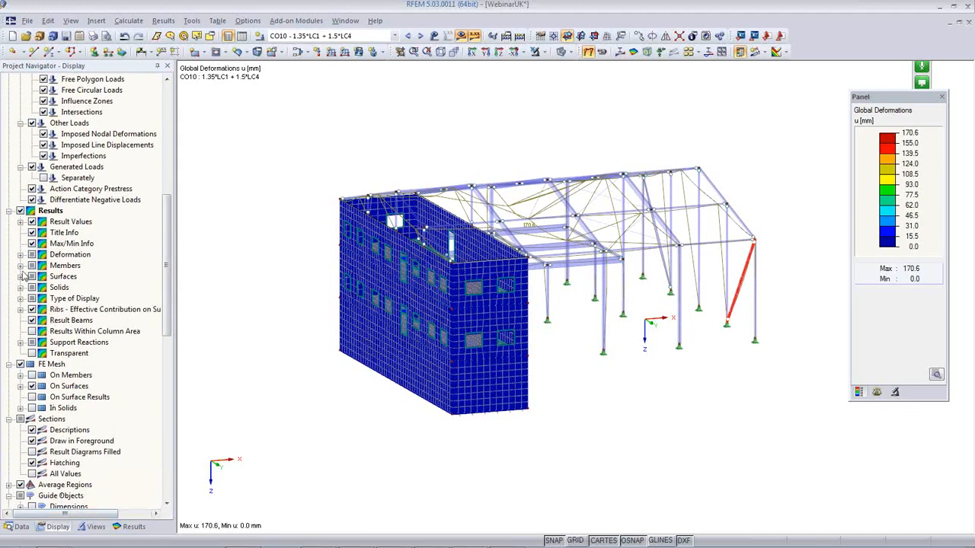
{"action": "left_click", "coordinate": [21, 254]}
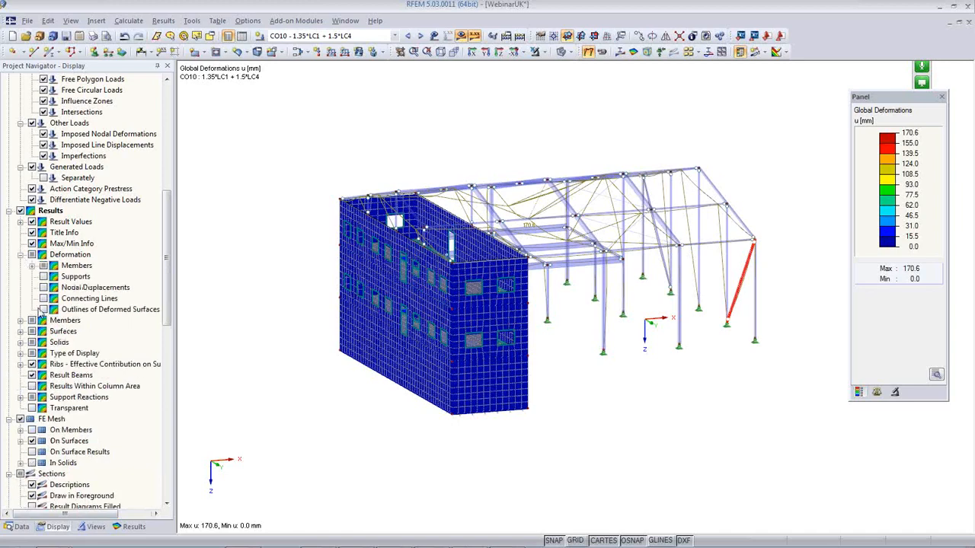
{"action": "left_click", "coordinate": [31, 265]}
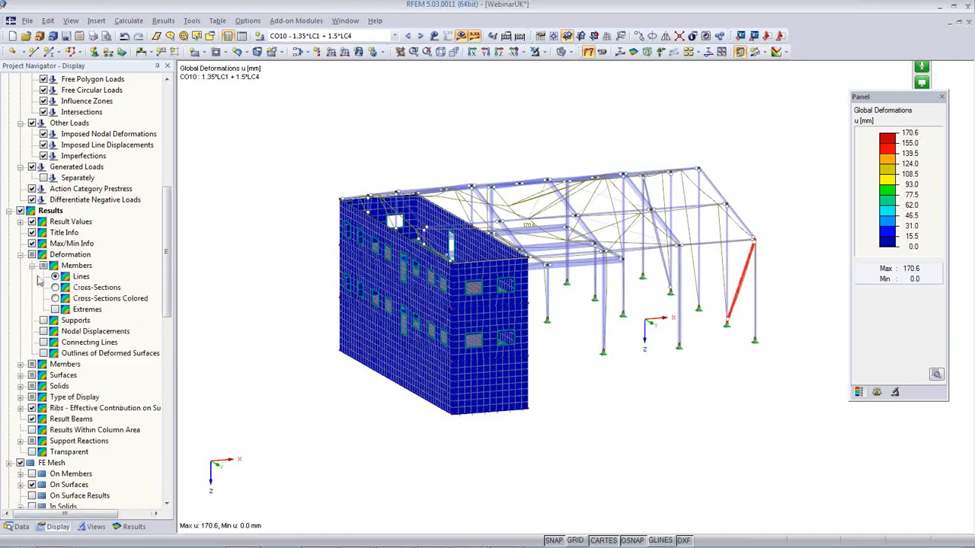
{"action": "left_click", "coordinate": [55, 297]}
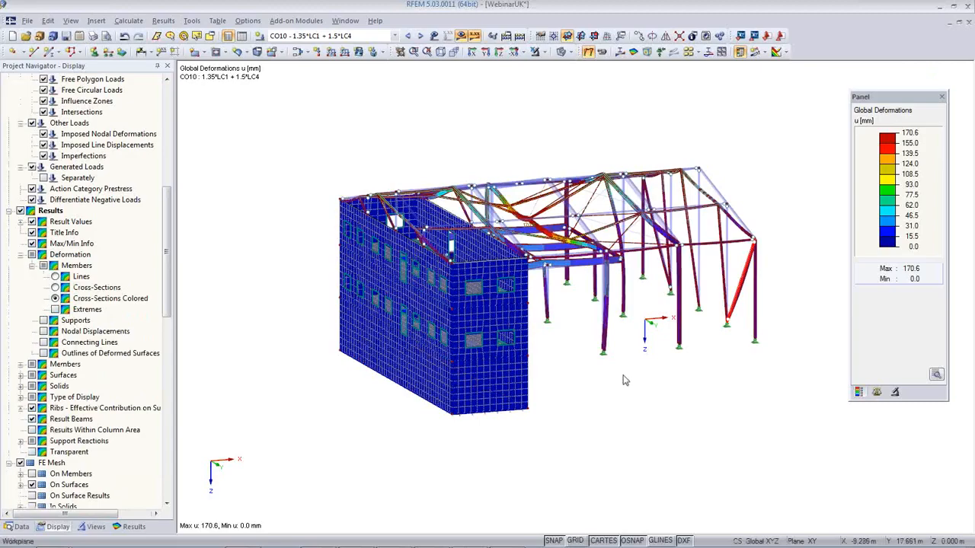
{"action": "middle_click_drag", "start_coordinate": [587, 379], "coordinate": [456, 421], "text": "ctrl"}
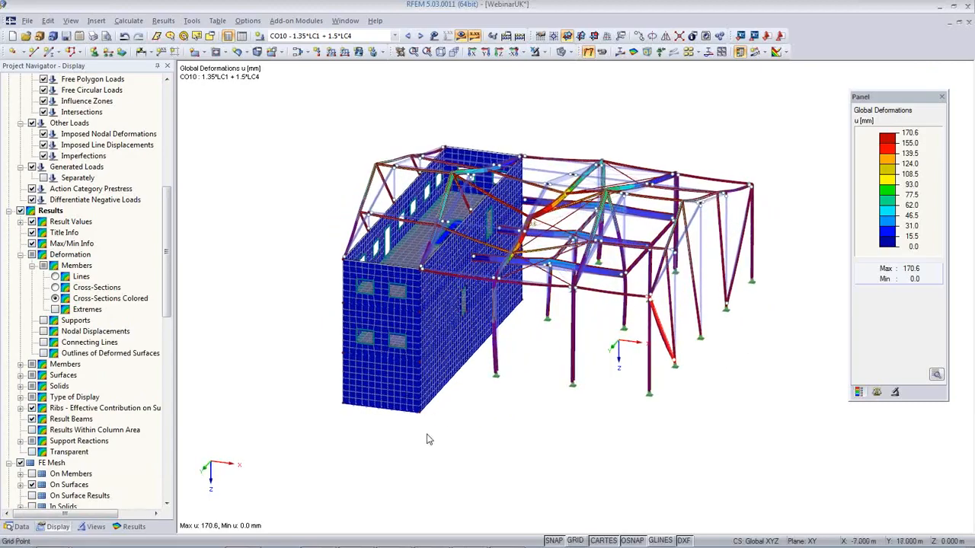
Save the current display as a user-defined view named Deformation.
{"action": "left_click", "coordinate": [96, 527]}
{"action": "left_click", "coordinate": [12, 241]}
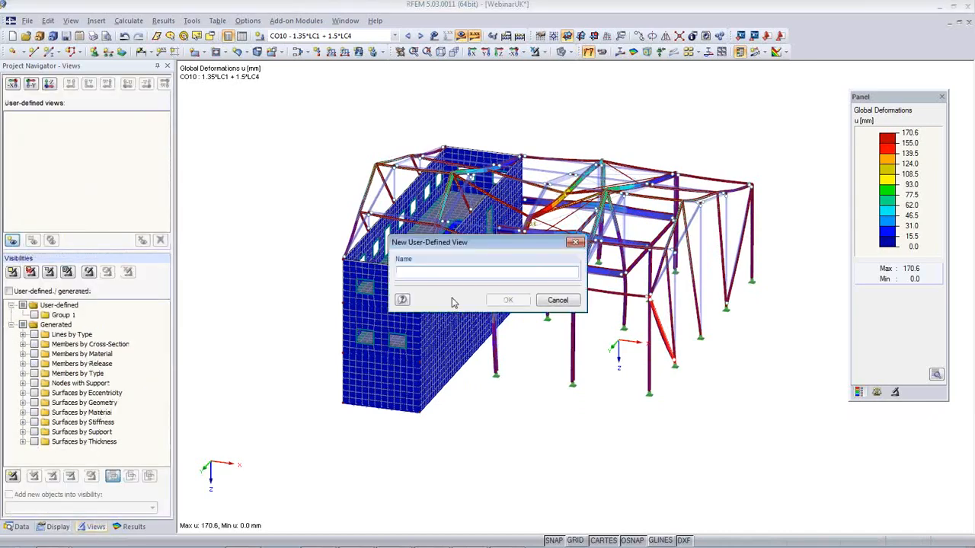
{"action": "type", "text": "Deformation"}
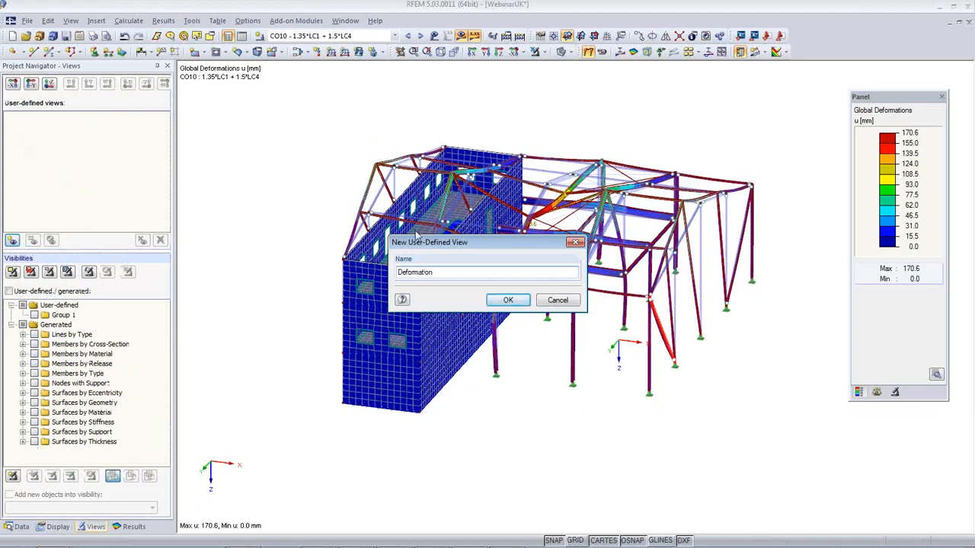
{"action": "left_click", "coordinate": [507, 300]}
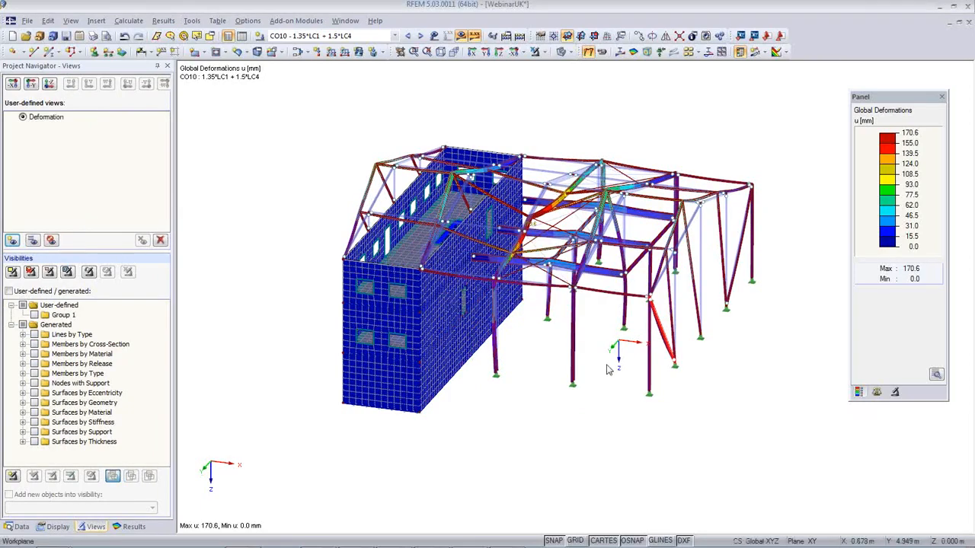
Step back through the load combinations from CO10 to CO5, inspecting the coloured global deformations from different angles.
{"action": "middle_click_drag", "start_coordinate": [608, 369], "coordinate": [576, 369], "text": "ctrl"}
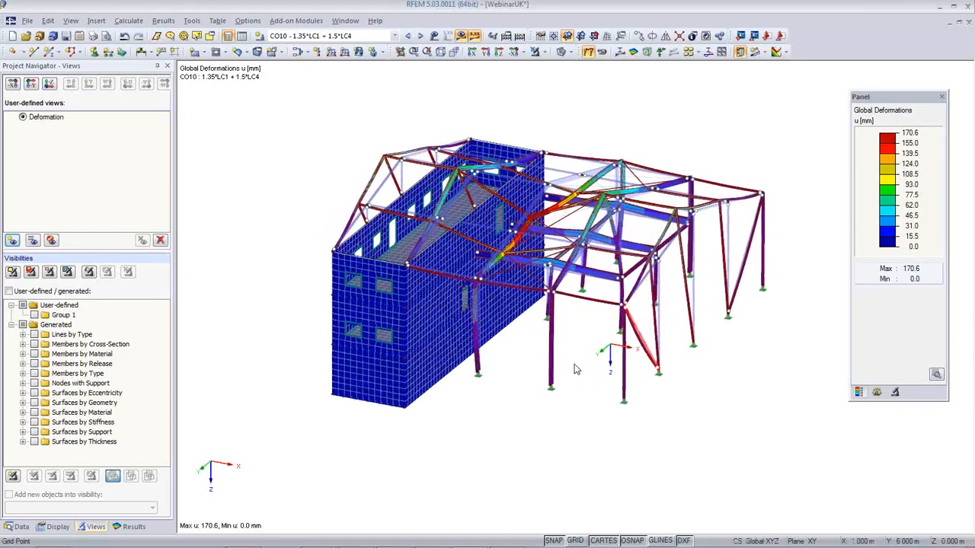
{"action": "scroll", "coordinate": [571, 333], "scroll_direction": "up", "scroll_amount": 2}
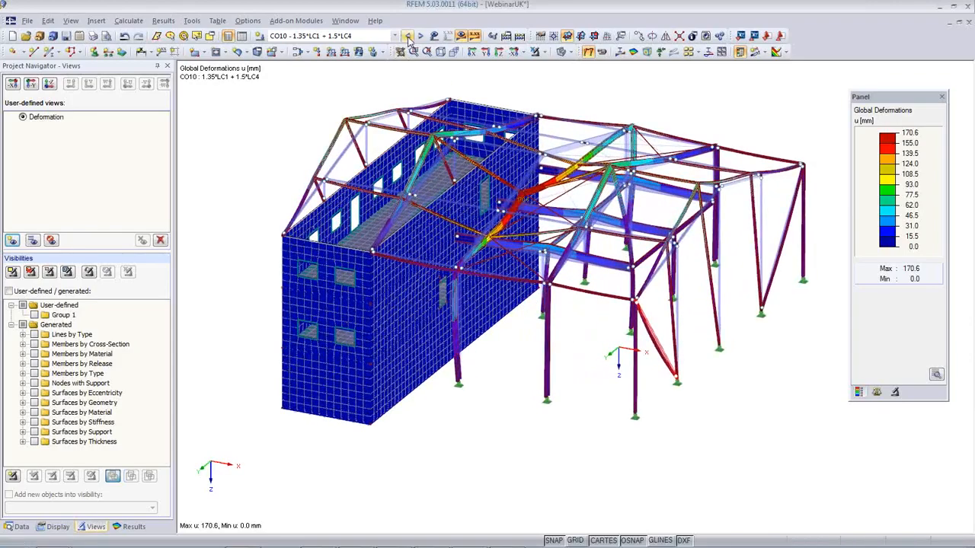
{"action": "left_click", "coordinate": [408, 37]}
{"action": "left_click", "coordinate": [408, 36]}
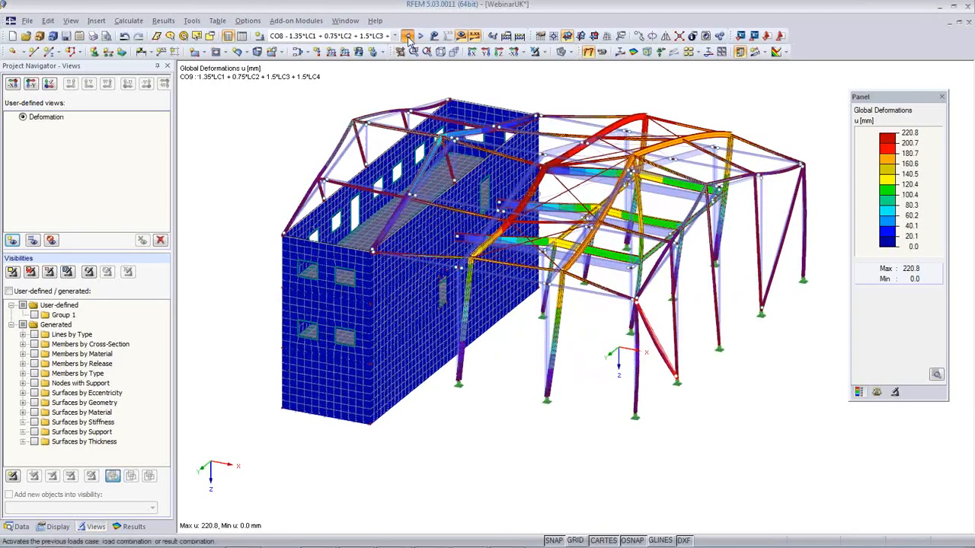
{"action": "left_click", "coordinate": [409, 40]}
{"action": "left_click", "coordinate": [409, 39]}
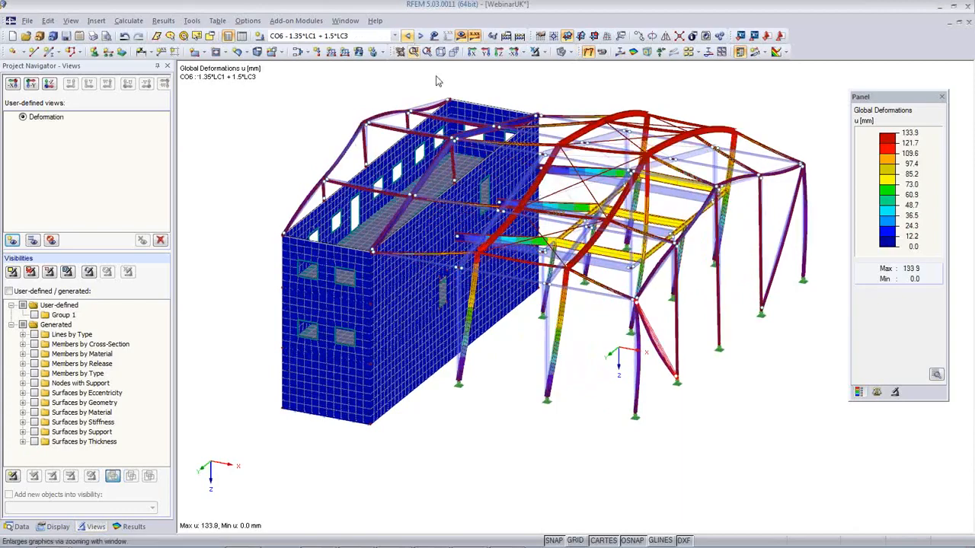
{"action": "middle_click_drag", "start_coordinate": [546, 316], "coordinate": [593, 254], "text": "ctrl"}
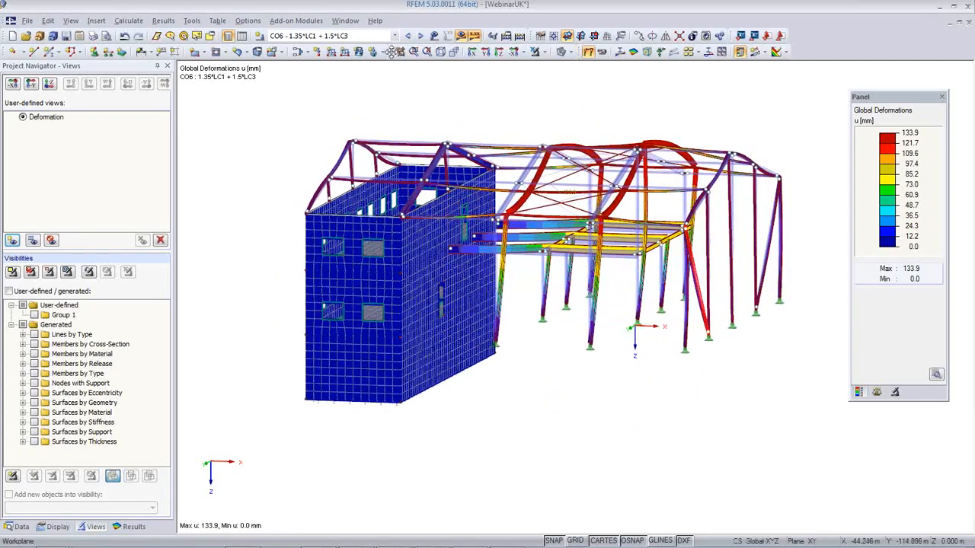
{"action": "left_click", "coordinate": [408, 36]}
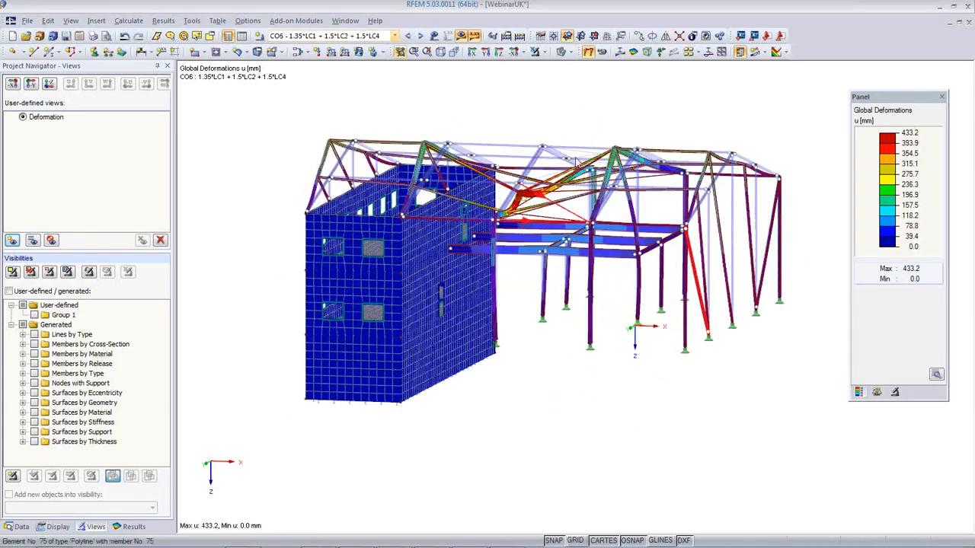
{"action": "middle_click_drag", "start_coordinate": [537, 298], "coordinate": [476, 370], "text": "ctrl"}
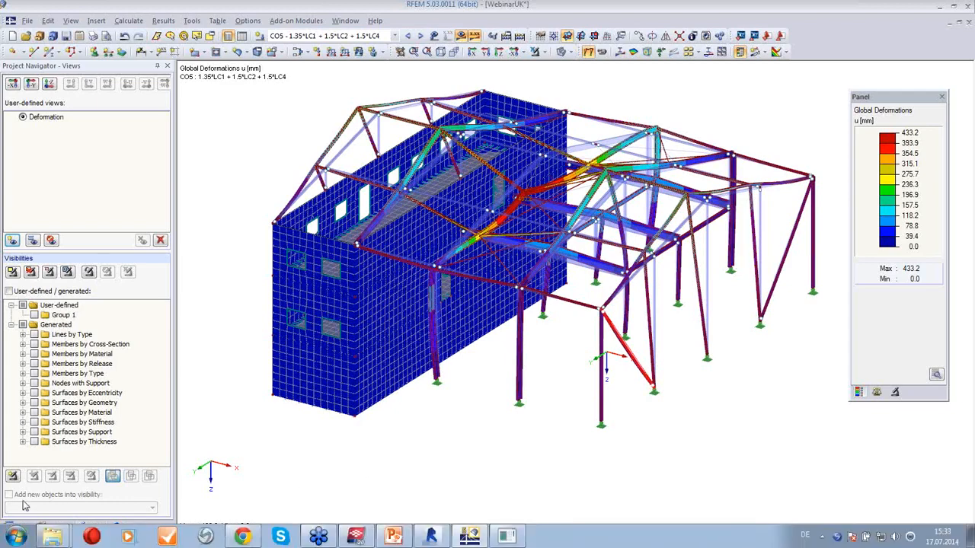
Open the RF-STEEL EC3 add-on module and set its National Annex to BS (United Kingdom).
{"action": "left_click", "coordinate": [19, 527]}
{"action": "scroll", "coordinate": [107, 444], "scroll_direction": "down", "scroll_amount": 8}
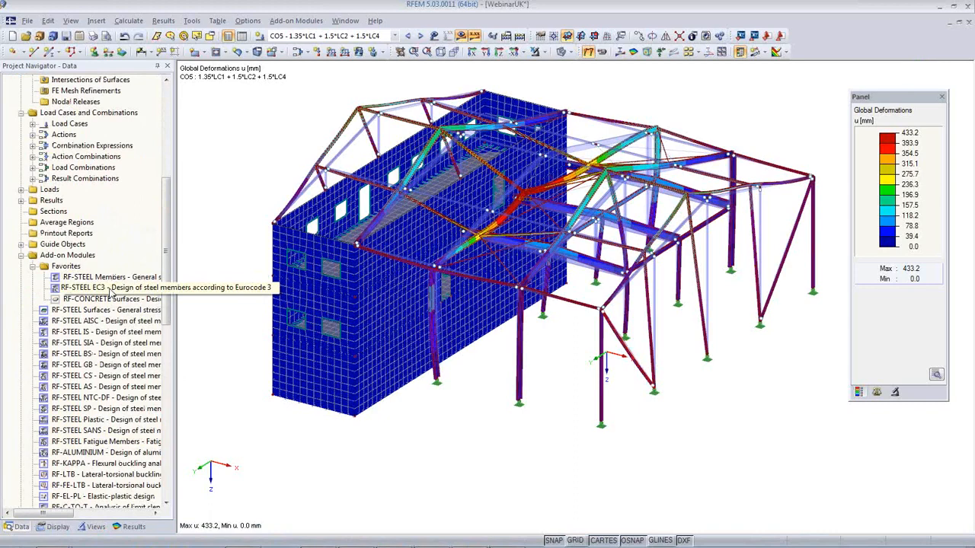
{"action": "double_click", "coordinate": [111, 288]}
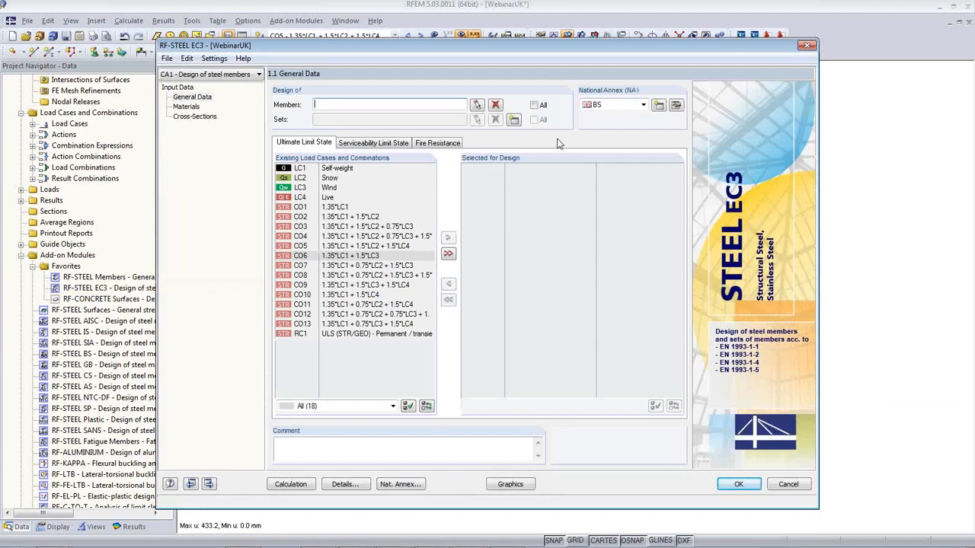
{"action": "left_click", "coordinate": [644, 105]}
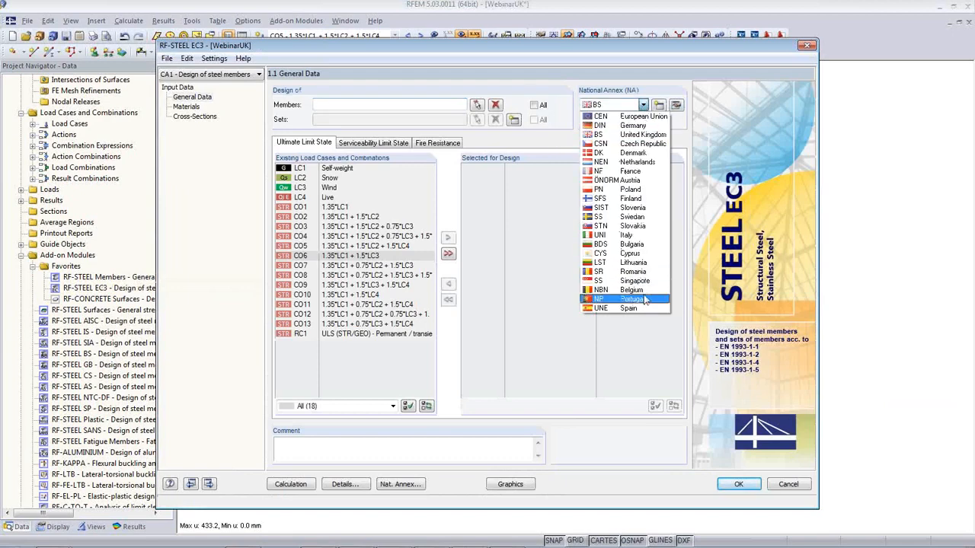
{"action": "left_click", "coordinate": [613, 135]}
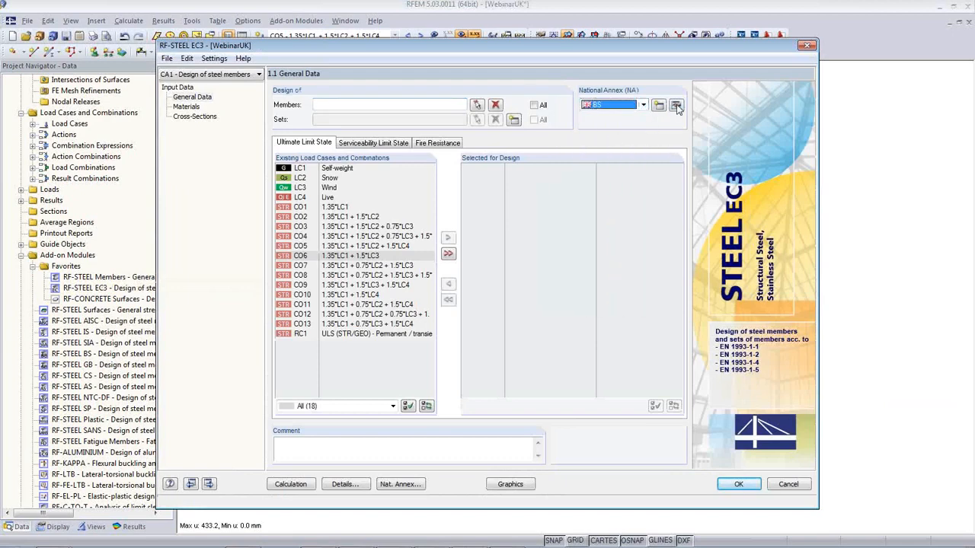
Inspect the BS National Annex settings for the base and stainless steel parameters, and leave them without changes.
{"action": "left_click", "coordinate": [676, 105]}
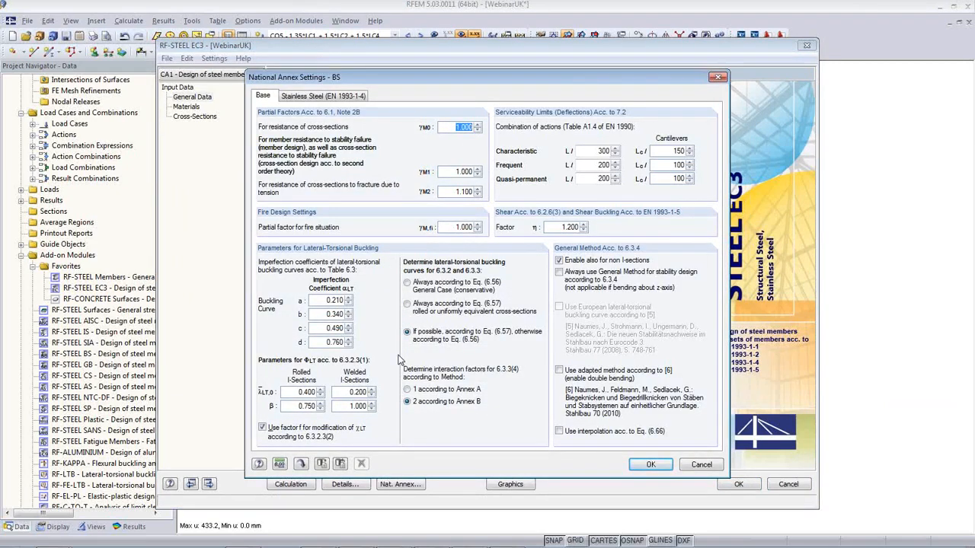
{"action": "left_click", "coordinate": [322, 97]}
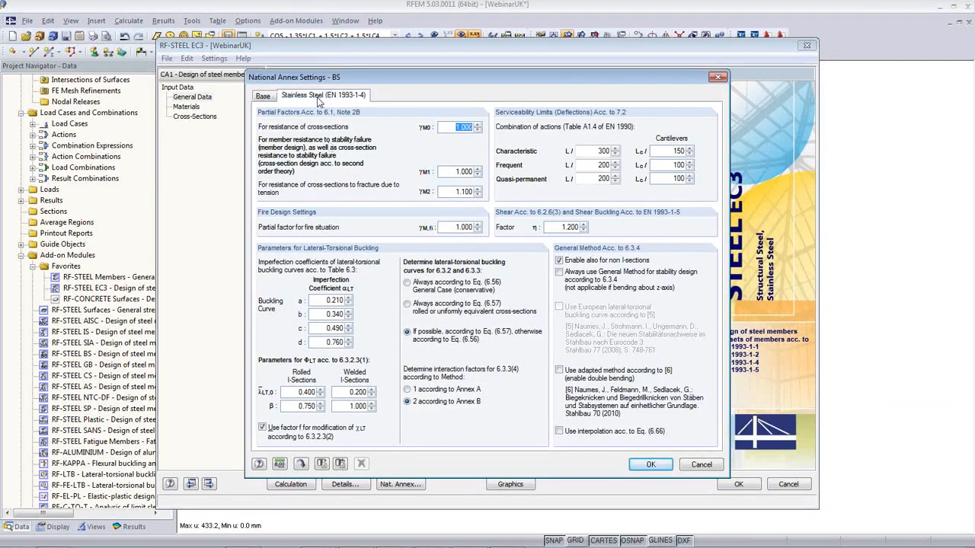
{"action": "left_click", "coordinate": [263, 97]}
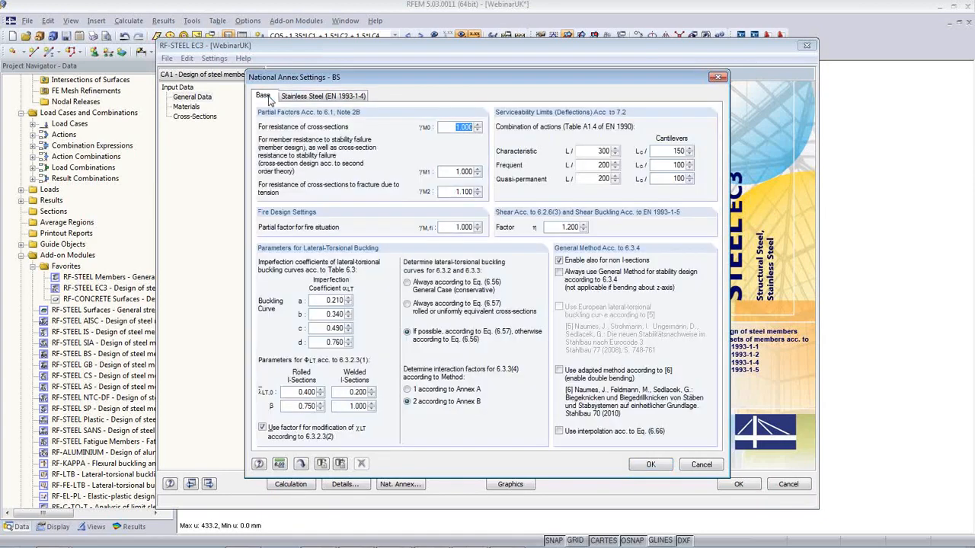
{"action": "left_click", "coordinate": [701, 466]}
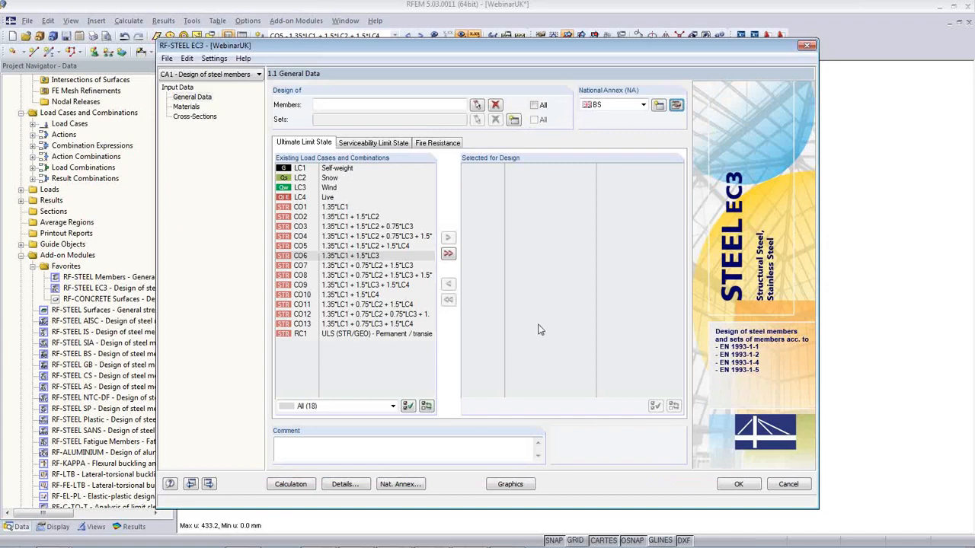
Include all members in the design and select load combinations CO1 to CO13 for the ultimate limit state.
{"action": "left_click", "coordinate": [534, 106]}
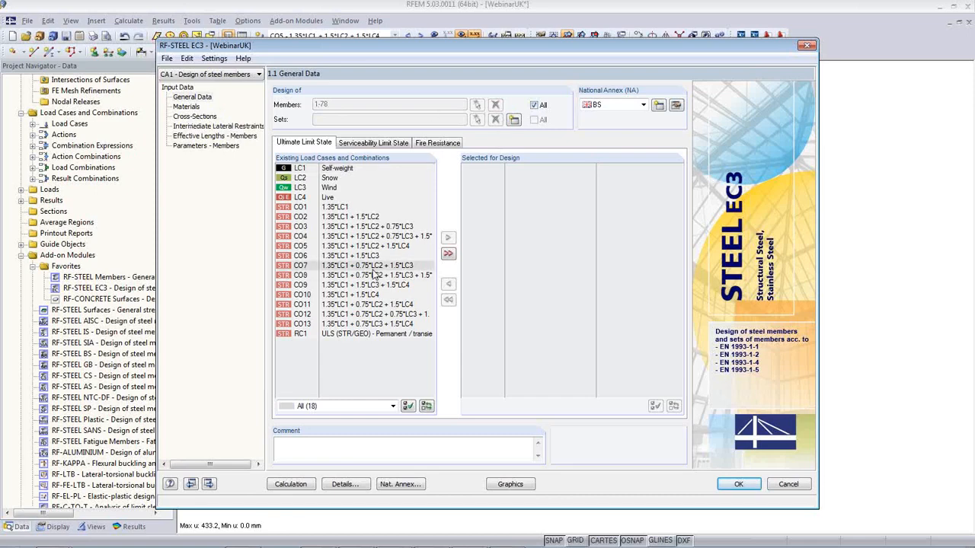
{"action": "left_click", "coordinate": [340, 207]}
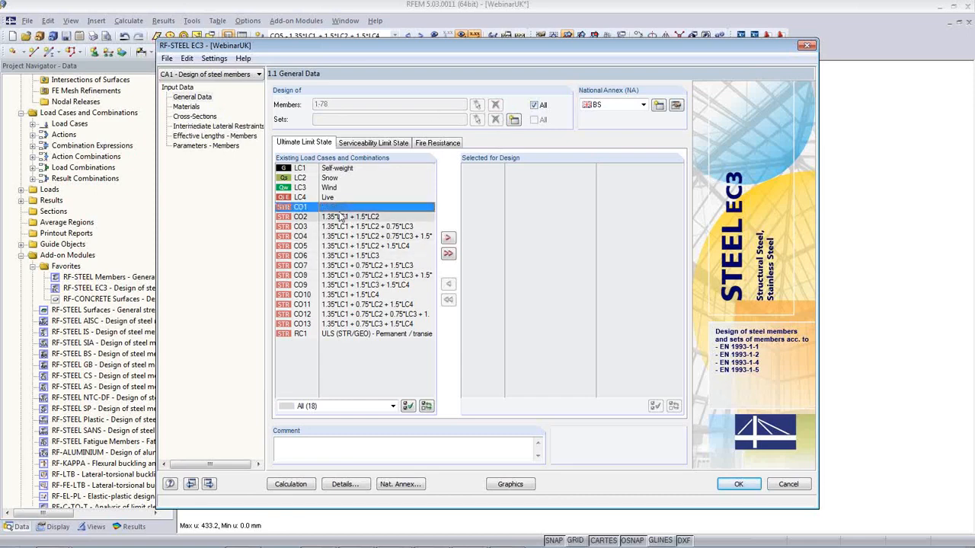
{"action": "left_click", "coordinate": [358, 324], "text": "shift"}
{"action": "left_click", "coordinate": [449, 238]}
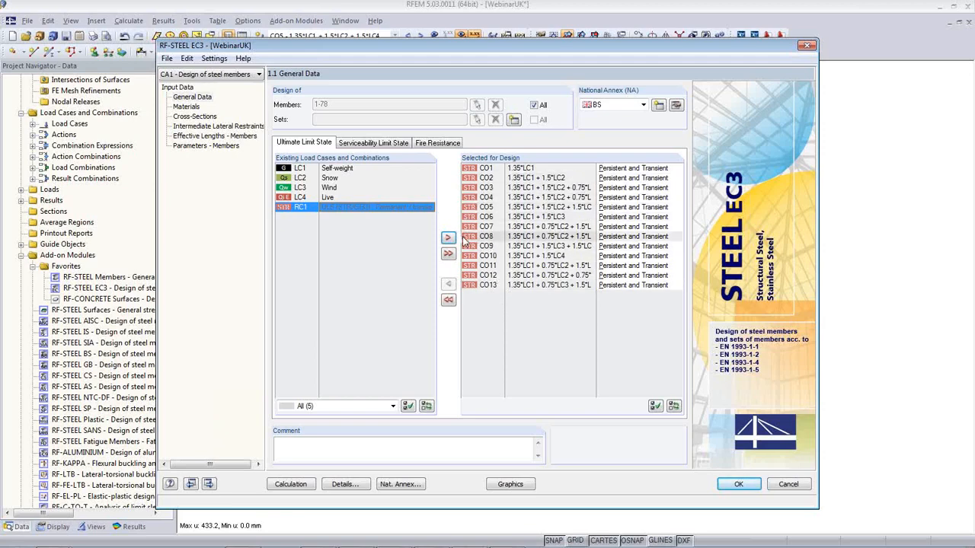
{"action": "left_click", "coordinate": [312, 209]}
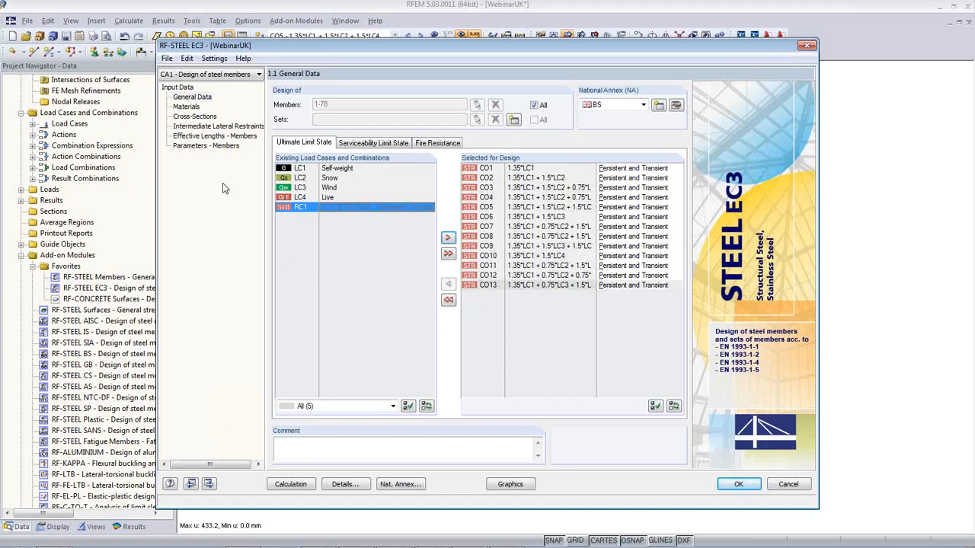
Review the input tables for materials, cross-sections, intermediate lateral restraints, effective lengths and member parameters without changing anything.
{"action": "left_click", "coordinate": [187, 108]}
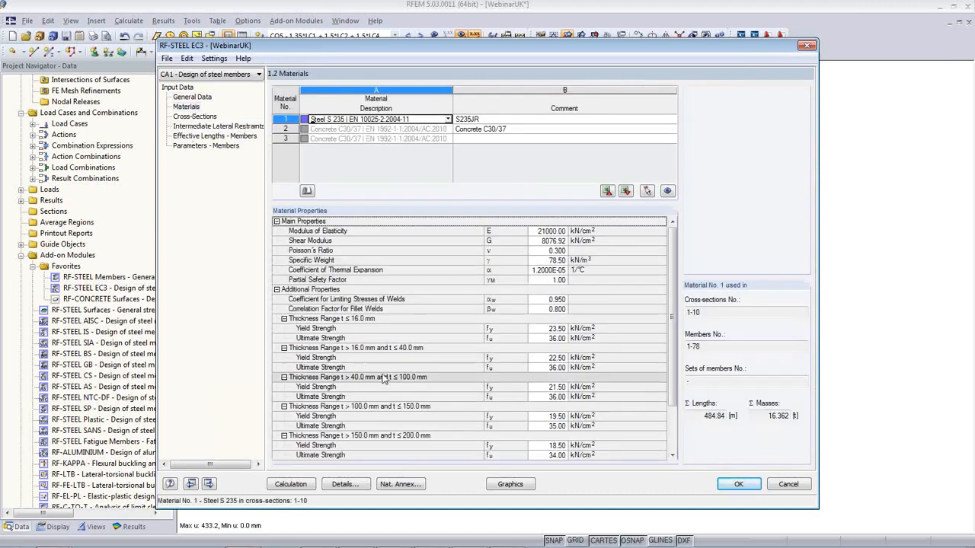
{"action": "left_click", "coordinate": [195, 117]}
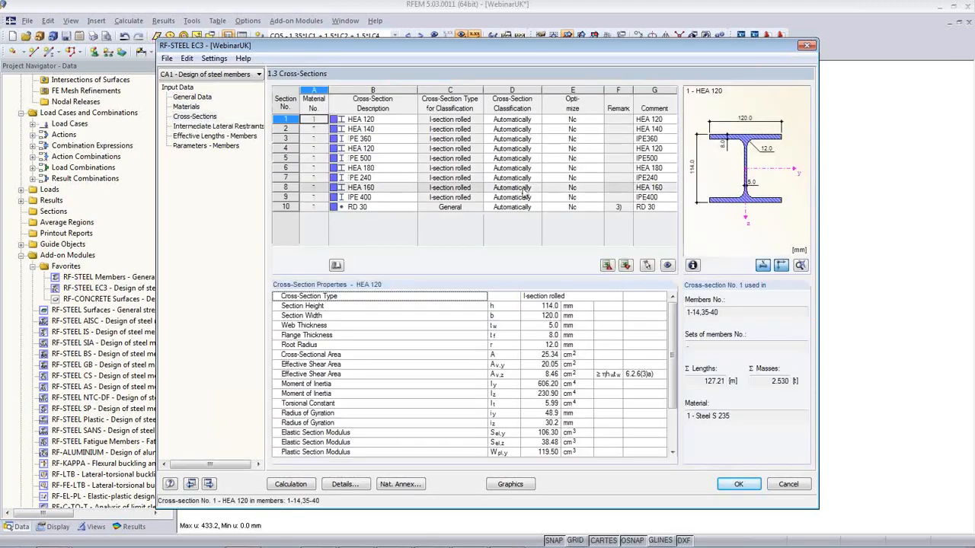
{"action": "left_click", "coordinate": [218, 126]}
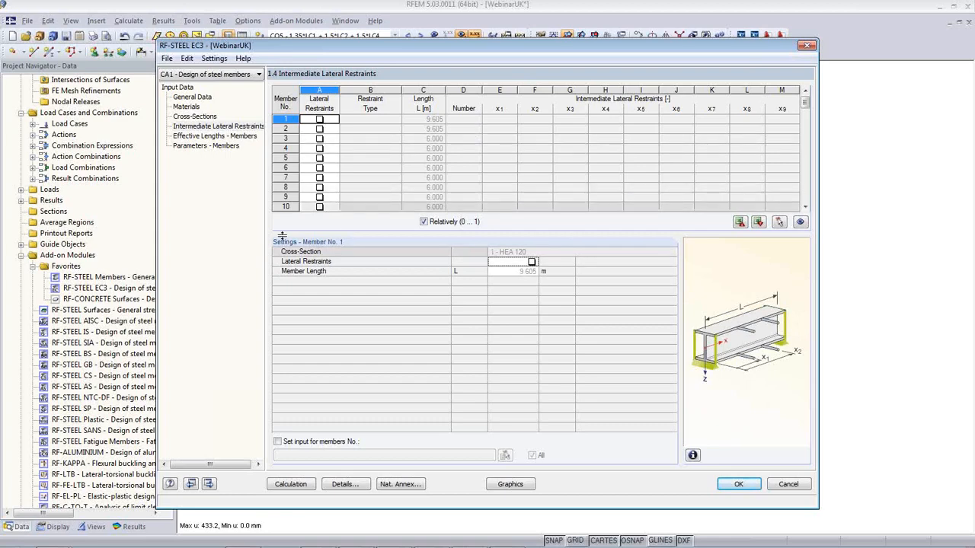
{"action": "left_click", "coordinate": [210, 137]}
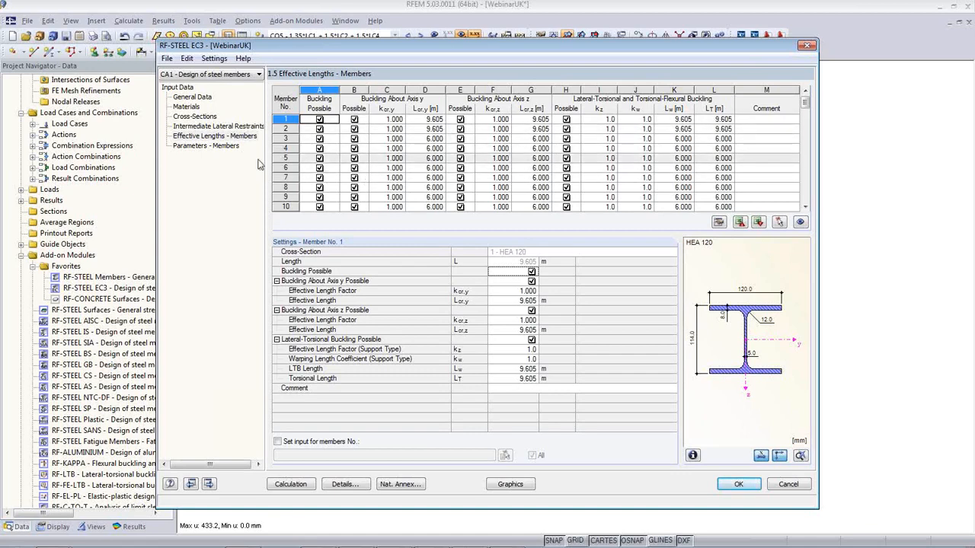
{"action": "left_click", "coordinate": [218, 146]}
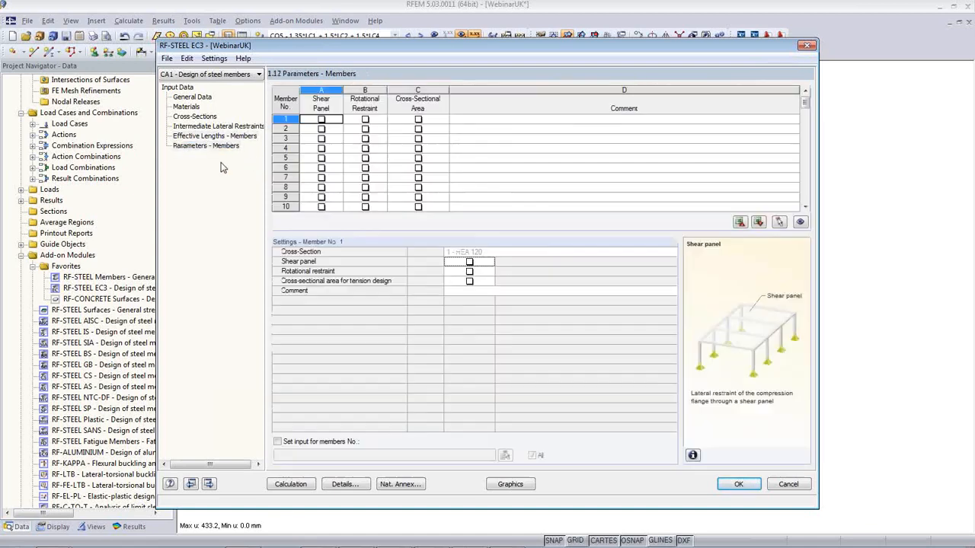
{"action": "left_click", "coordinate": [380, 124]}
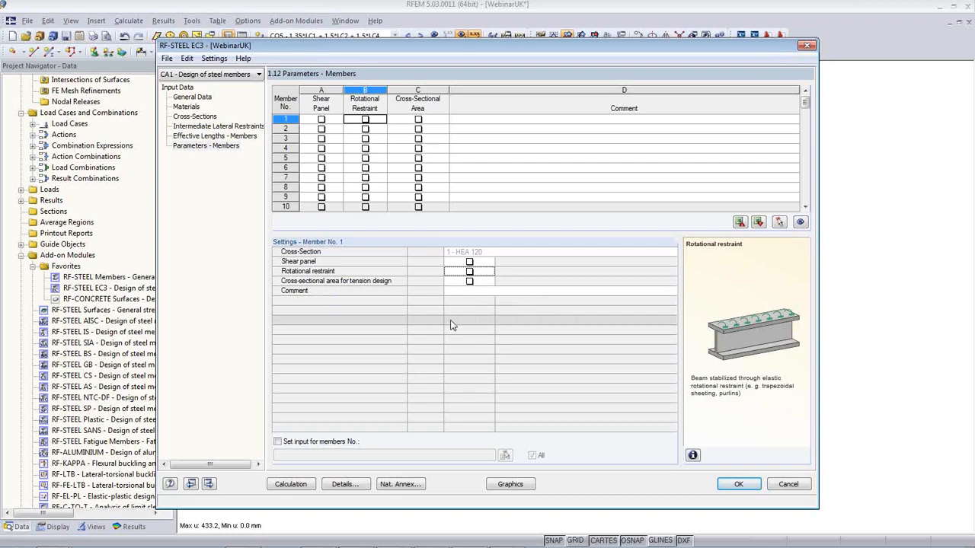
Turn off the stability analysis in the design details and run the steel member calculation.
{"action": "left_click", "coordinate": [343, 484]}
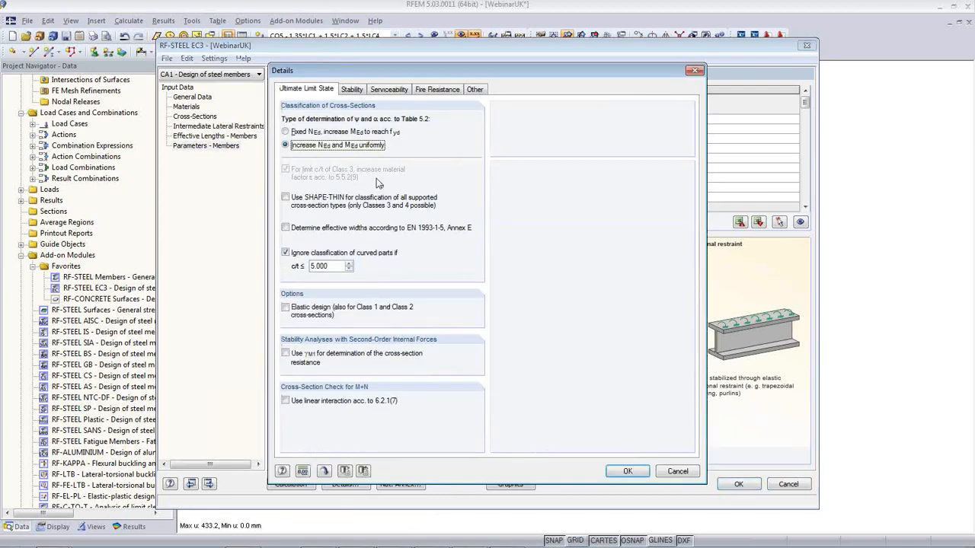
{"action": "left_click", "coordinate": [351, 89]}
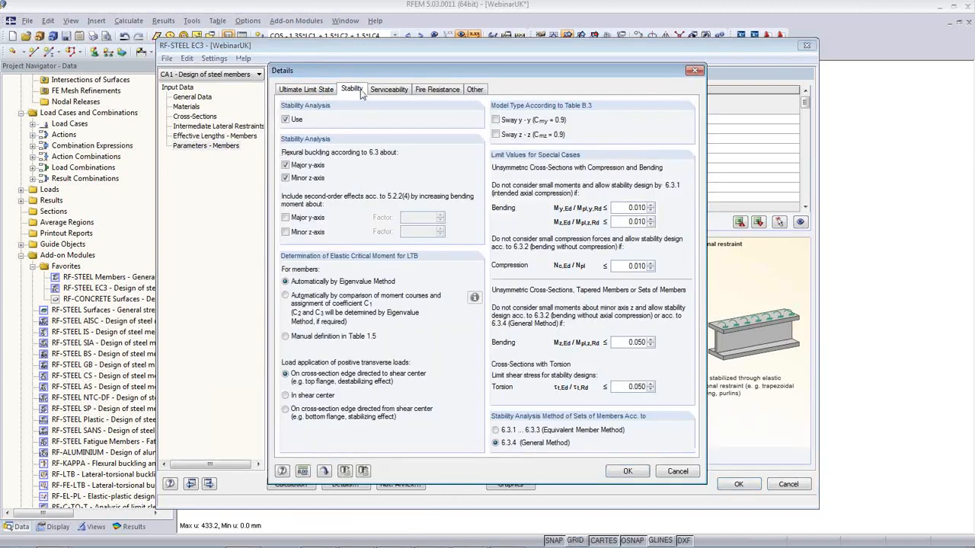
{"action": "left_click", "coordinate": [286, 119]}
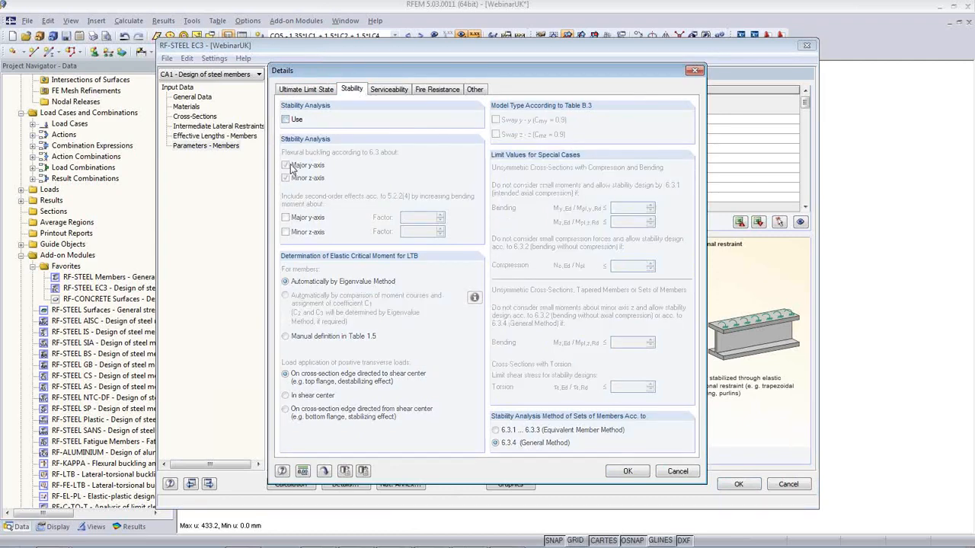
{"action": "left_click", "coordinate": [617, 472]}
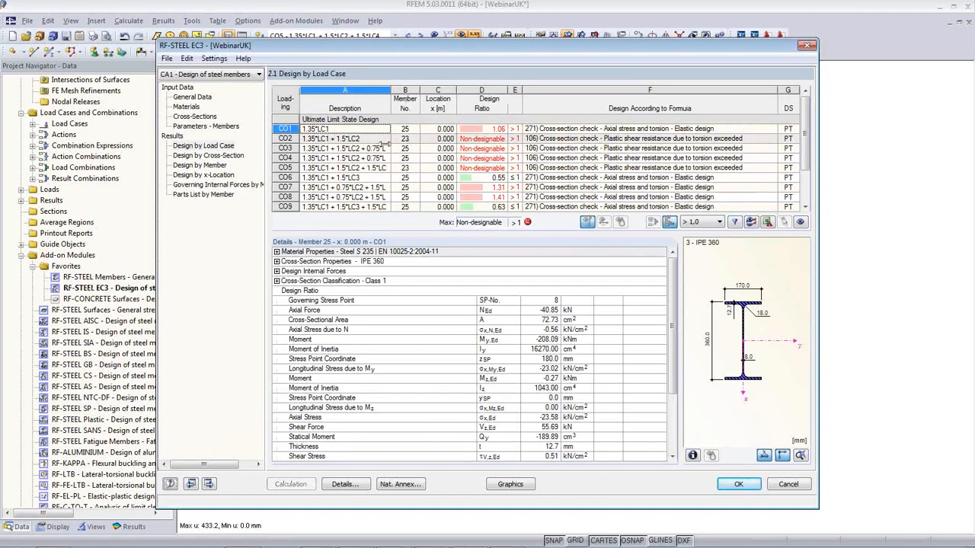
Examine the CO3 design details and the design ratios by cross-section, and locate the IPE 360 members in the model.
{"action": "left_click", "coordinate": [422, 148]}
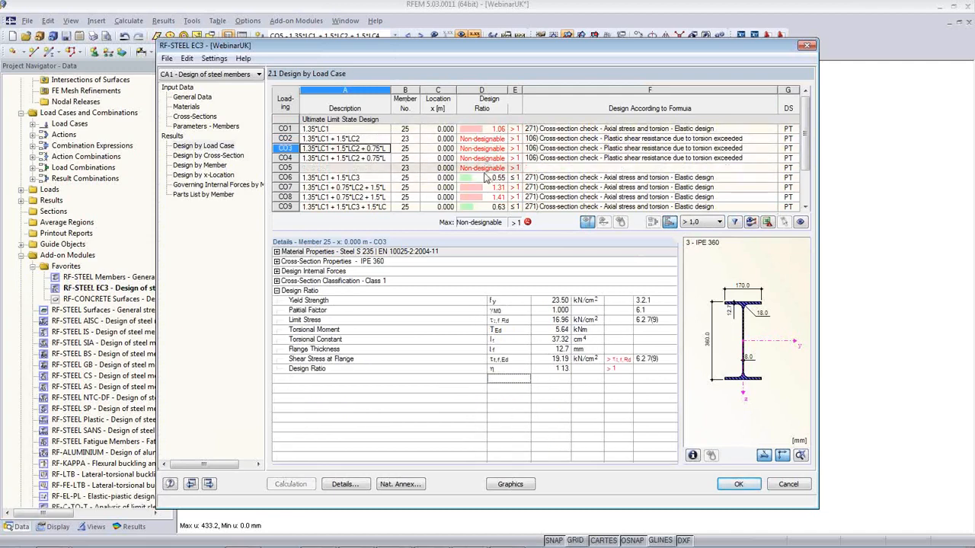
{"action": "left_click", "coordinate": [204, 116]}
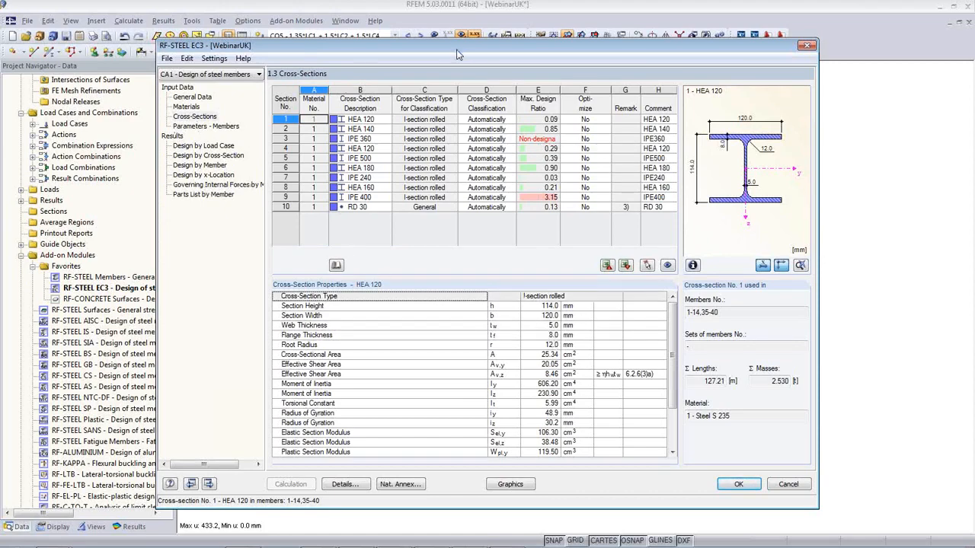
{"action": "left_click_drag", "start_coordinate": [494, 54], "coordinate": [507, 292]}
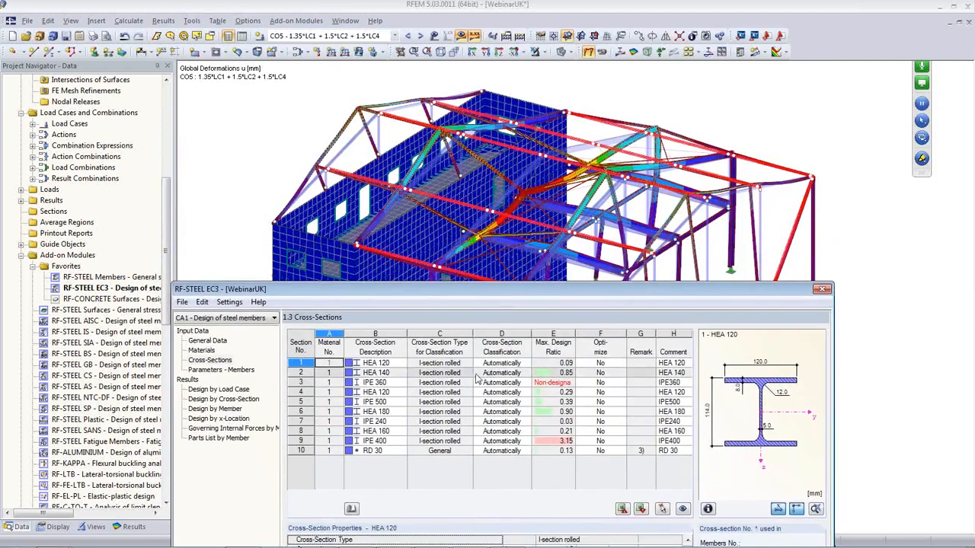
{"action": "left_click", "coordinate": [458, 382]}
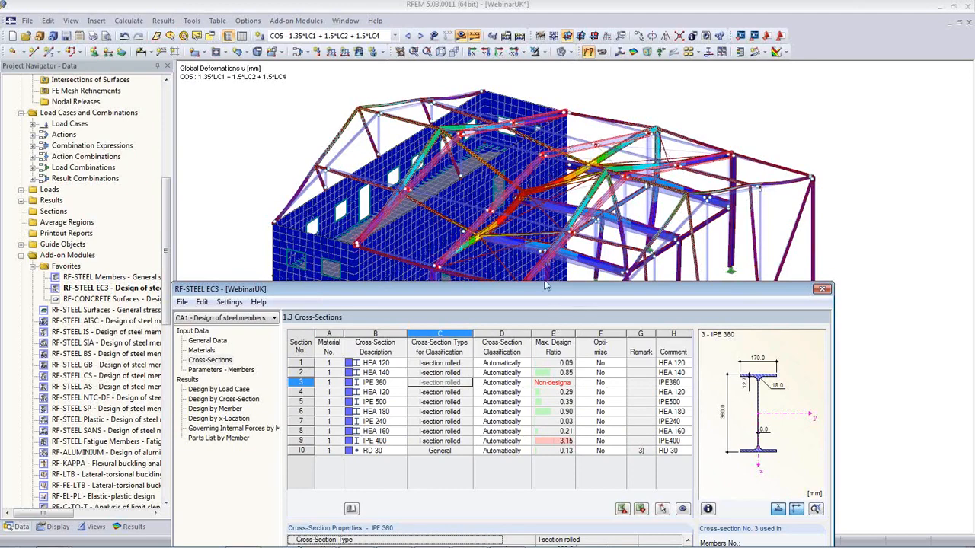
{"action": "left_click_drag", "start_coordinate": [544, 293], "coordinate": [514, 92]}
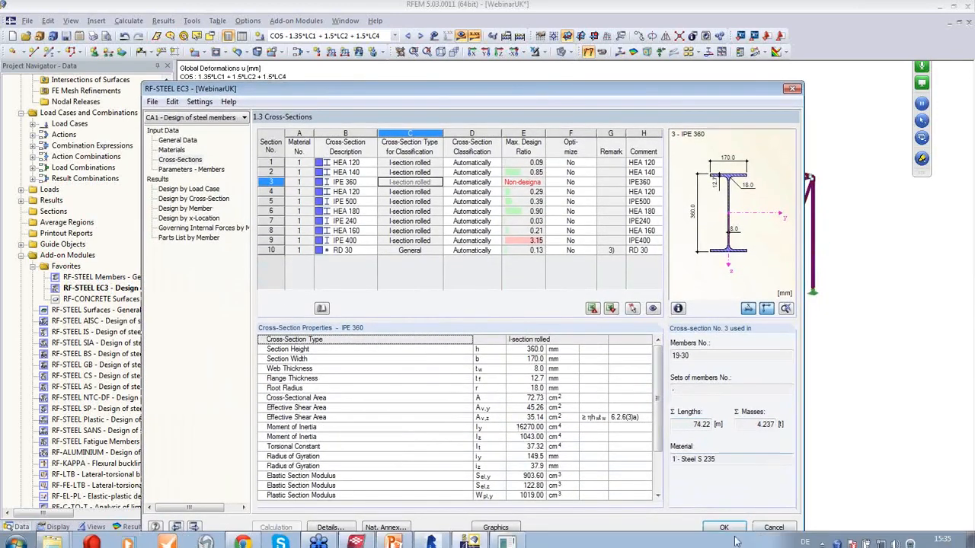
Accept and close RF-STEEL EC3, then set the member deformation display to Lines and hide the results in the model.
{"action": "left_click", "coordinate": [725, 529]}
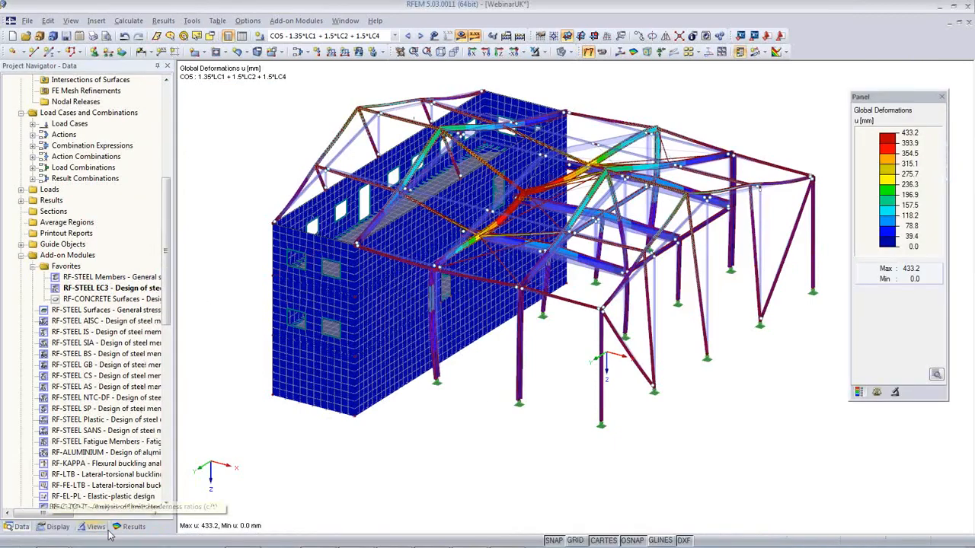
{"action": "left_click", "coordinate": [57, 527]}
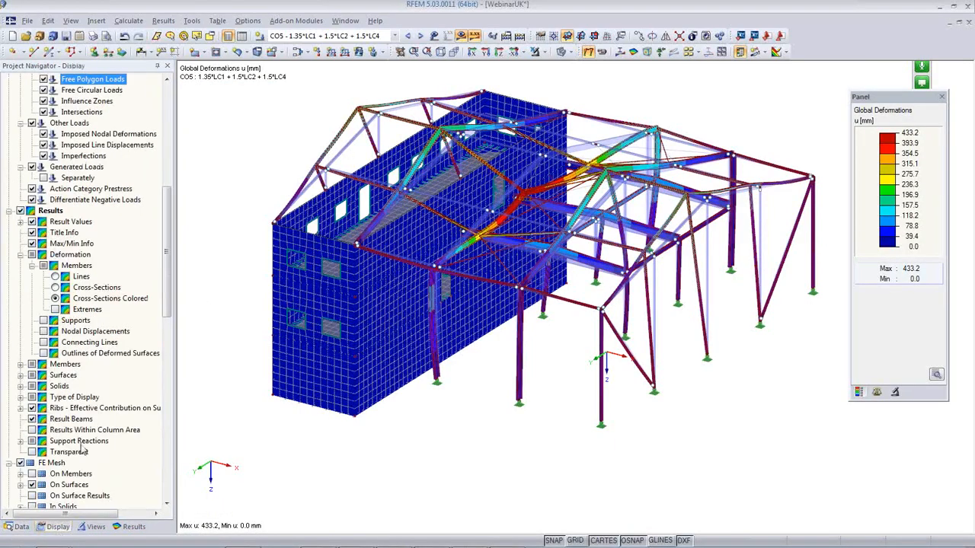
{"action": "left_click", "coordinate": [55, 278]}
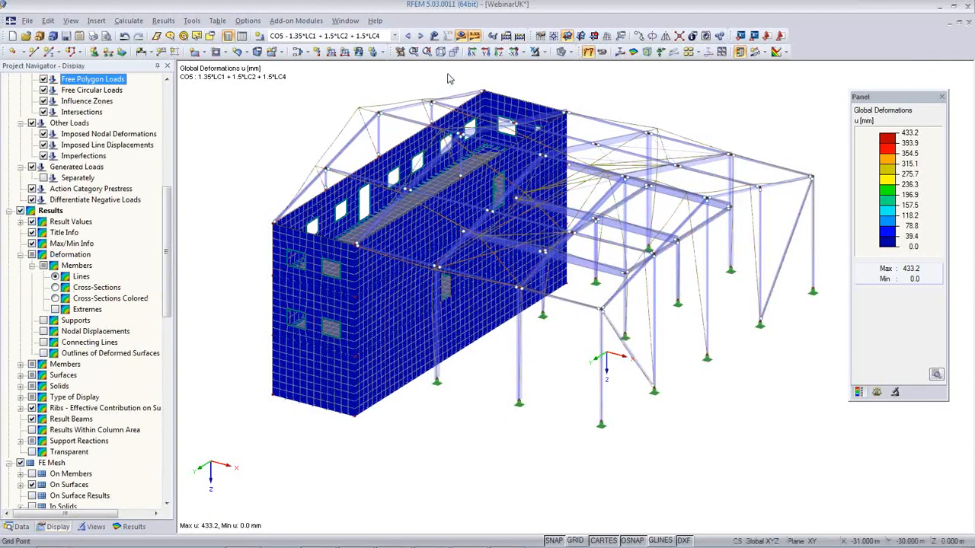
{"action": "left_click", "coordinate": [463, 36]}
{"action": "mouse_move", "coordinate": [486, 241]}
{"action": "middle_mouse_down", "text": "ctrl"}
{"action": "mouse_move", "coordinate": [459, 249]}
{"action": "mouse_move", "coordinate": [477, 250]}
{"action": "middle_mouse_up", "text": "ctrl"}
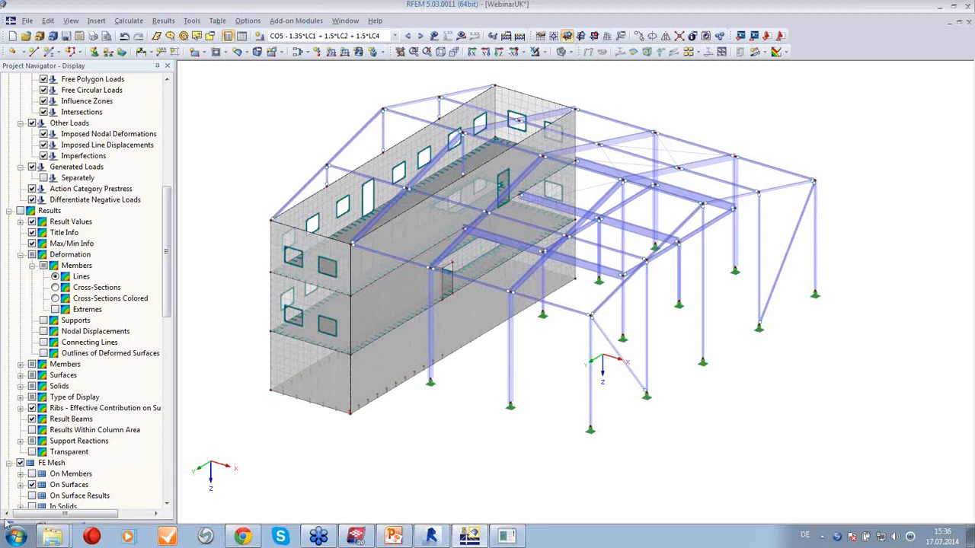
Reopen RF-STEEL EC3 at its cross-sections table and move the window so that the model above stays visible.
{"action": "scroll", "coordinate": [52, 364], "scroll_direction": "down", "scroll_amount": 3}
{"action": "left_click", "coordinate": [21, 526]}
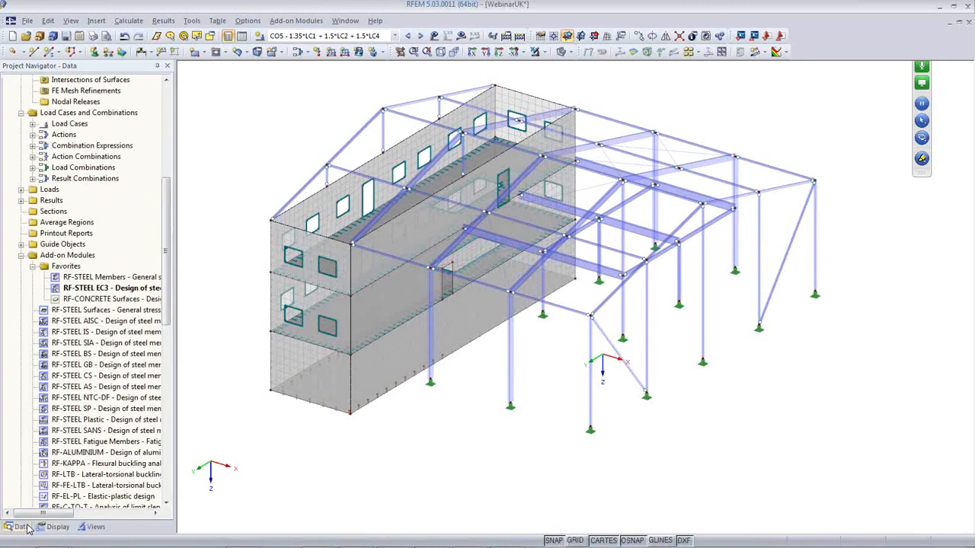
{"action": "scroll", "coordinate": [92, 305], "scroll_direction": "down", "scroll_amount": 2}
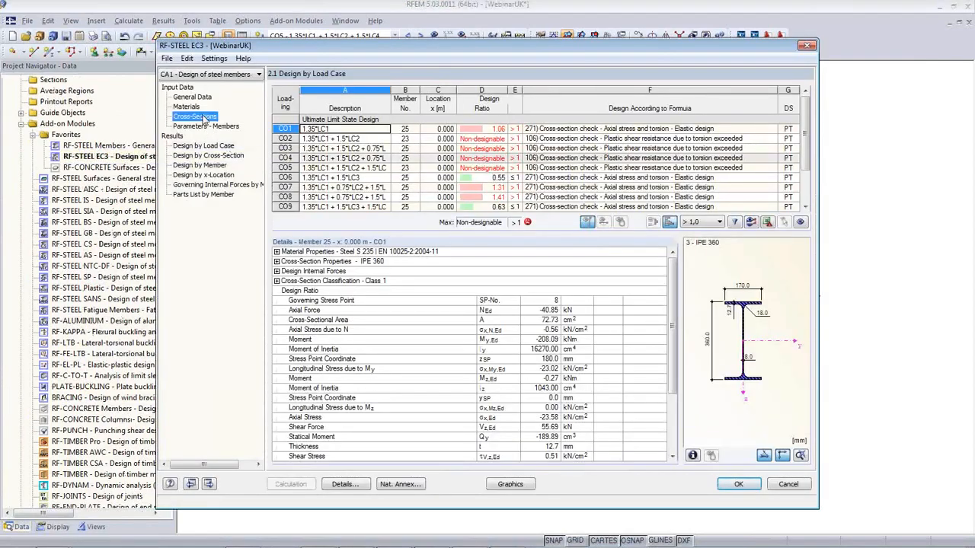
{"action": "left_click", "coordinate": [199, 117]}
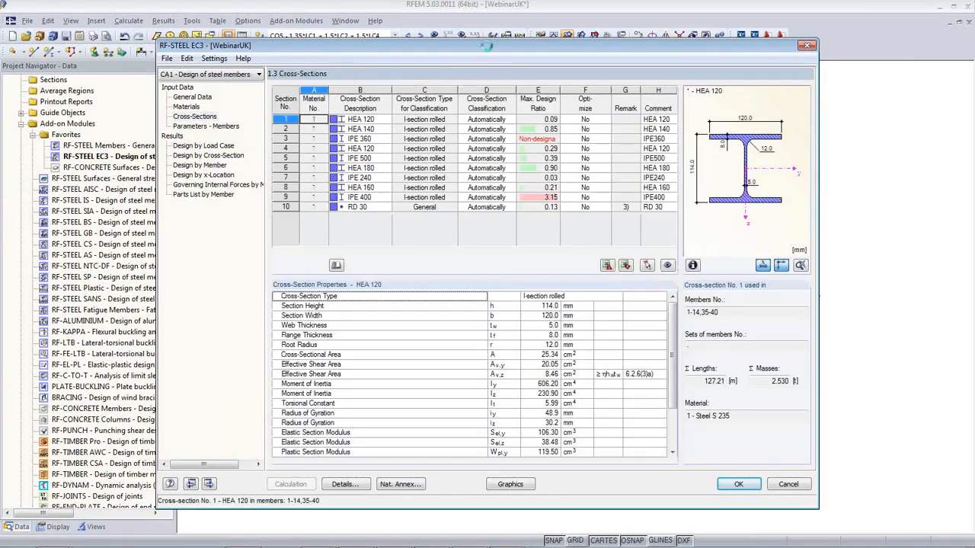
{"action": "left_click_drag", "start_coordinate": [486, 46], "coordinate": [512, 303]}
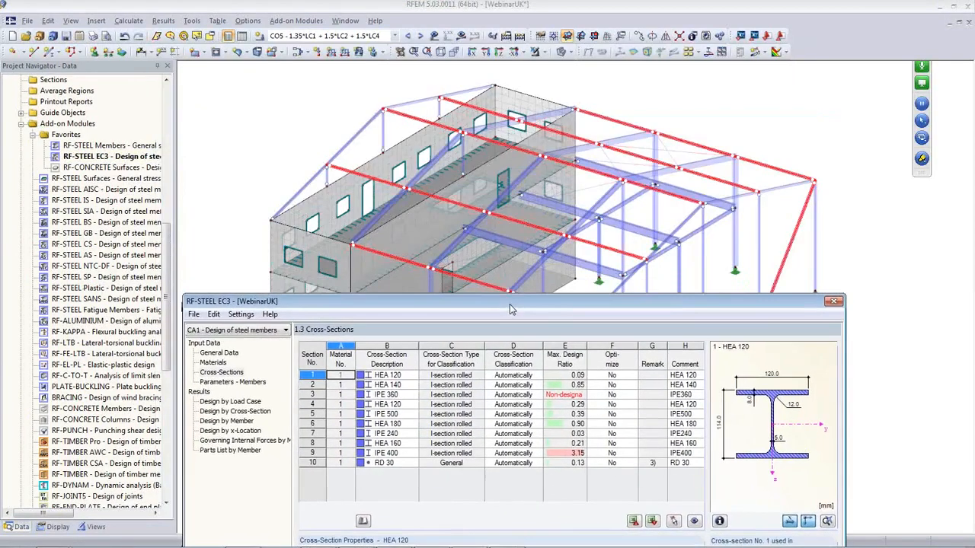
Step through cross-sections 1 to 5, checking their design ratios and highlighted members, and return to section 3, IPE 360.
{"action": "left_click", "coordinate": [483, 376]}
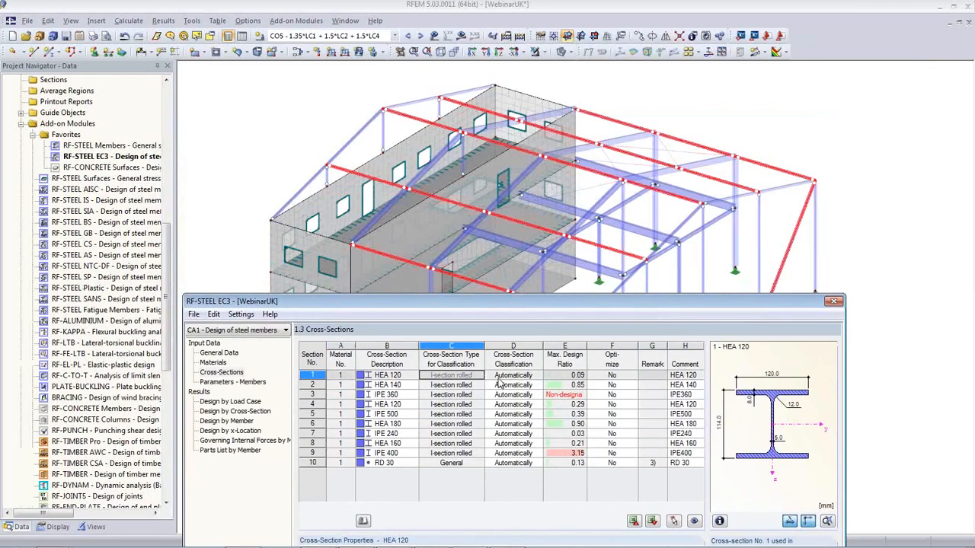
{"action": "key", "text": "Down"}
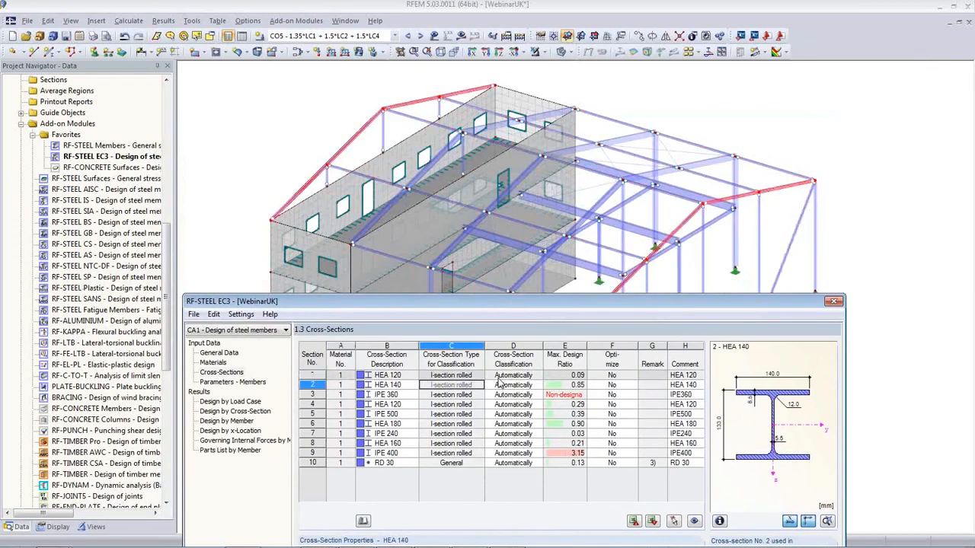
{"action": "key", "text": "Up"}
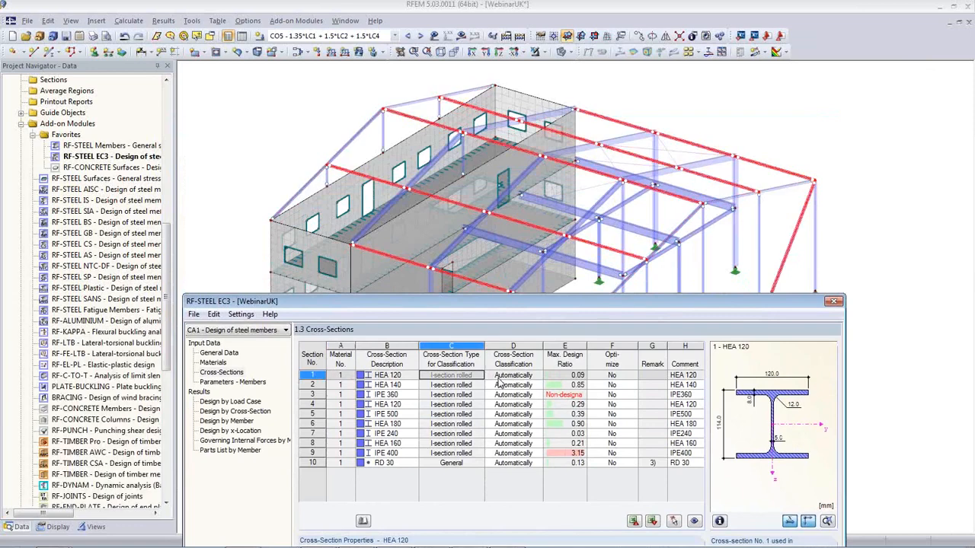
{"action": "key", "text": "Down"}
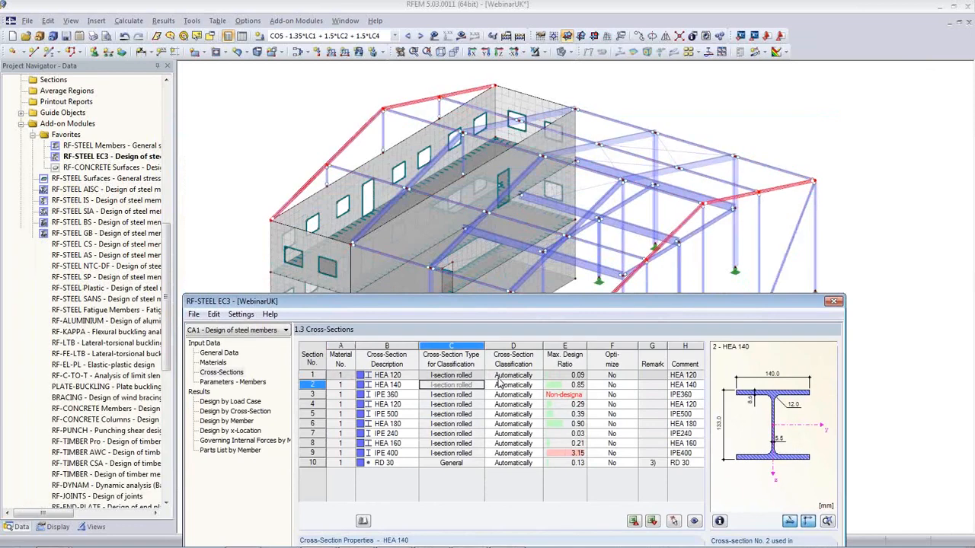
{"action": "key", "text": "Down"}
{"action": "key", "text": "Right"}
{"action": "key", "text": "Right"}
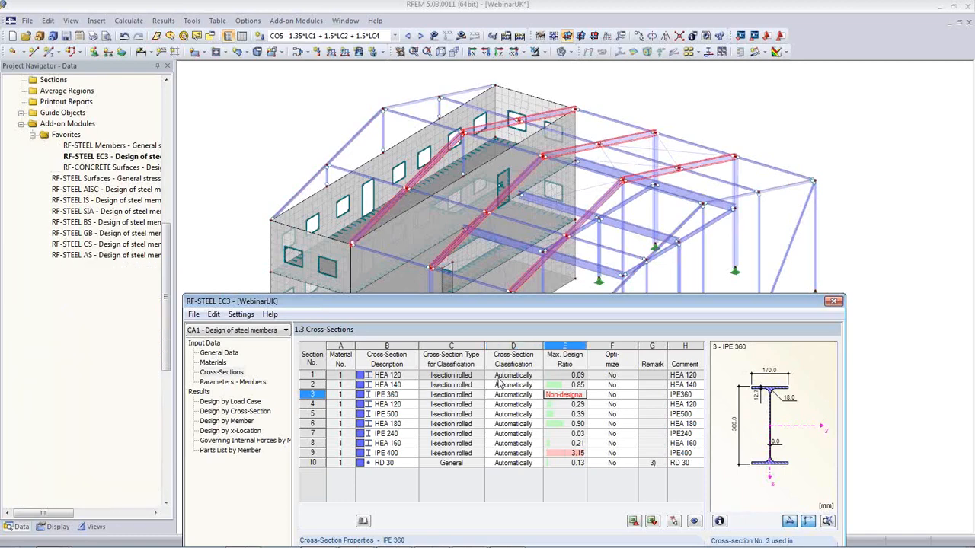
{"action": "key", "text": "Down"}
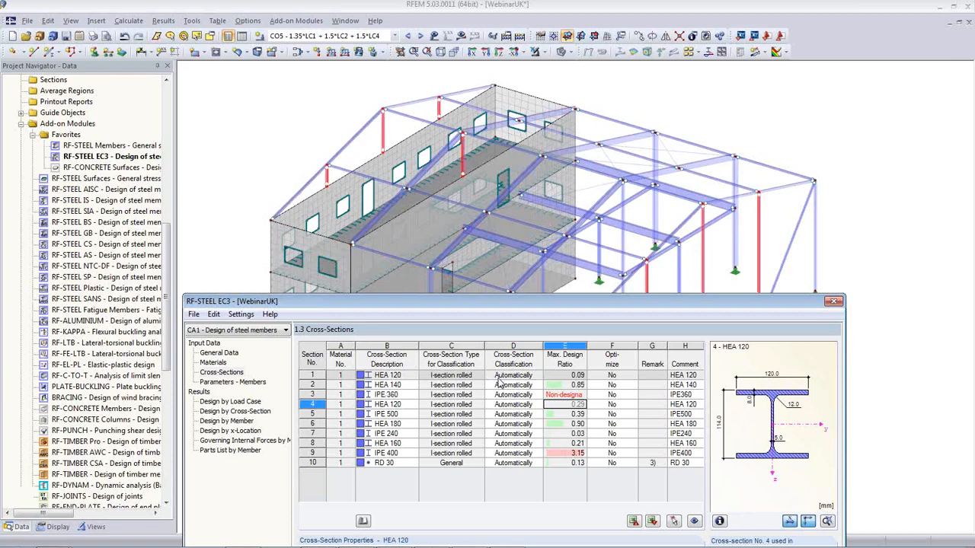
{"action": "key", "text": "Down"}
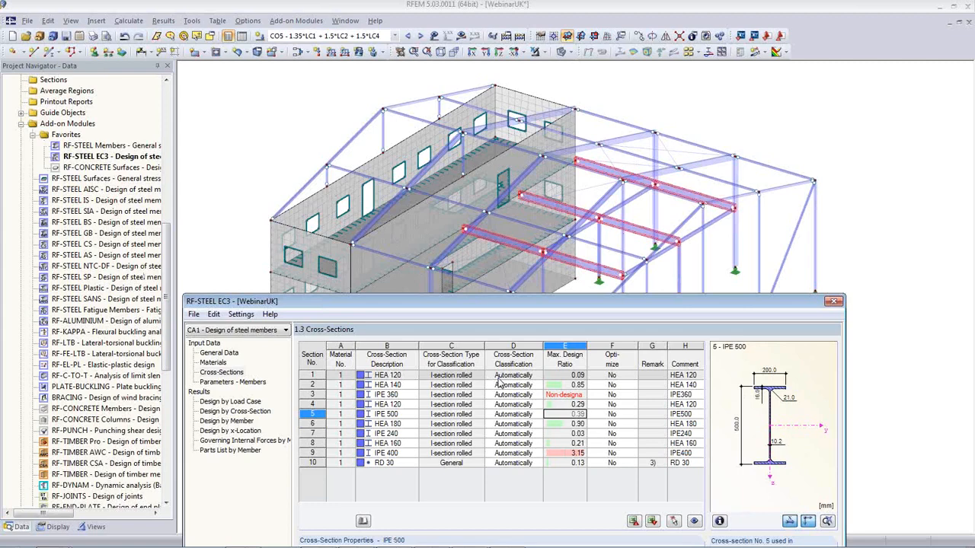
{"action": "key", "text": "Up"}
{"action": "key", "text": "Up"}
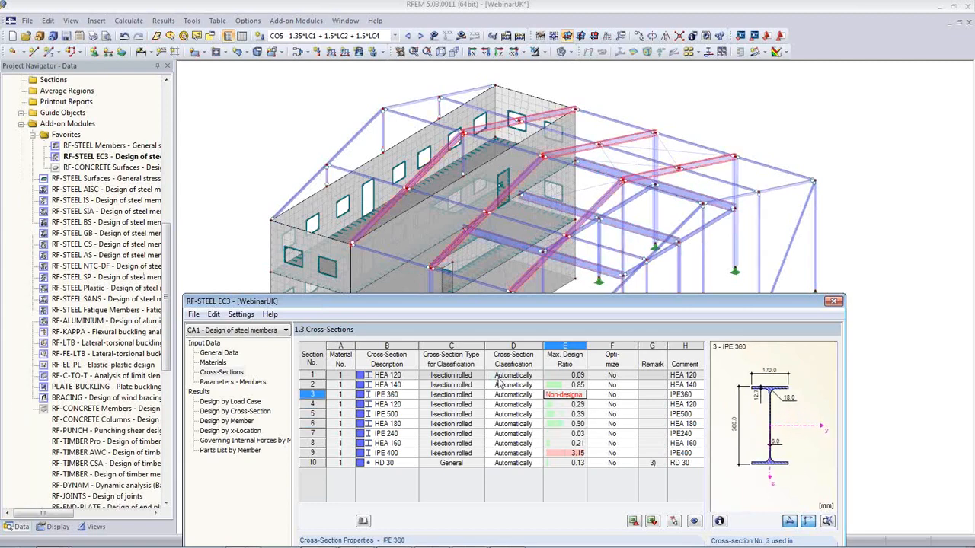
Check the design ratio and highlighted members of cross-section 9, IPE 400, and close RF-STEEL EC3 with its settings accepted.
{"action": "key", "text": "Down"}
{"action": "key", "text": "Down"}
{"action": "key", "text": "Down"}
{"action": "key", "text": "Down"}
{"action": "key", "text": "Down"}
{"action": "key", "text": "Down"}
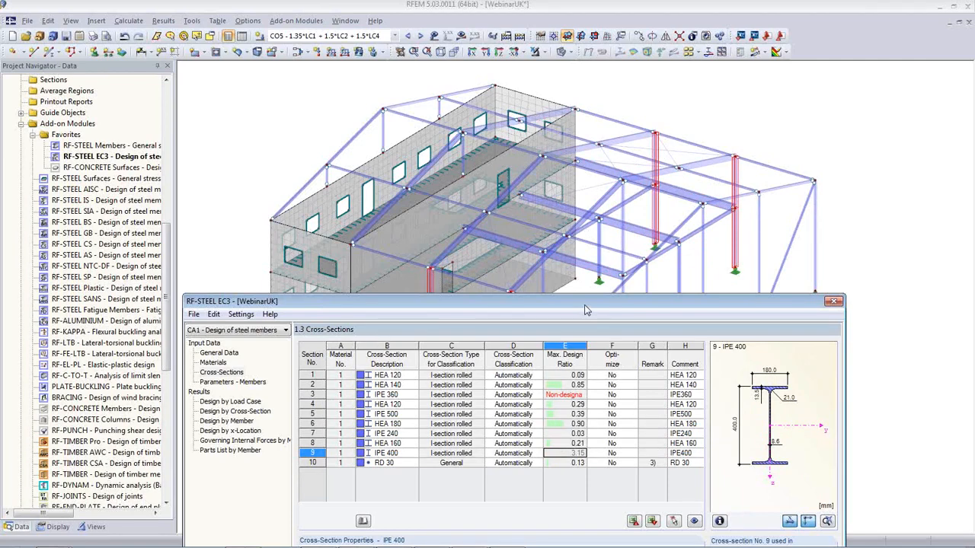
{"action": "left_click_drag", "start_coordinate": [585, 310], "coordinate": [570, 91]}
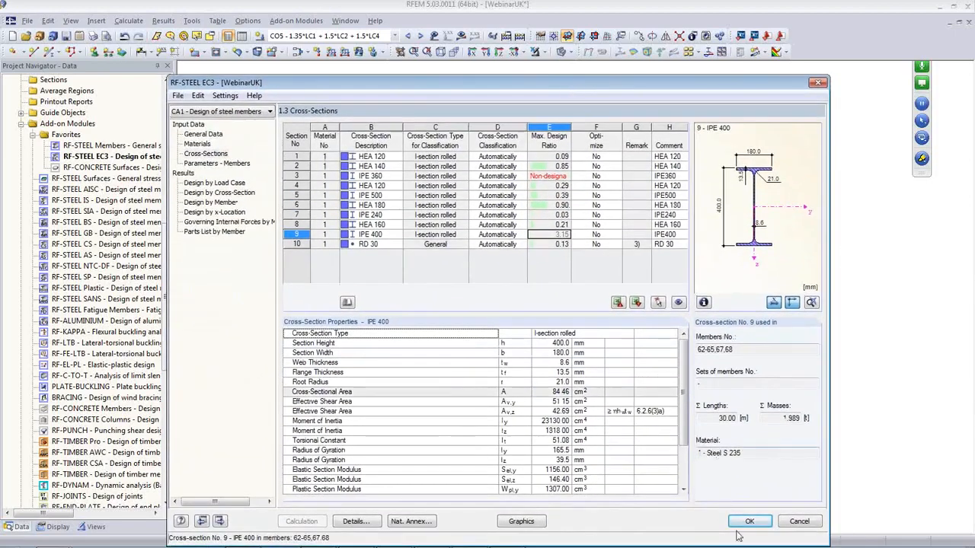
{"action": "left_click", "coordinate": [745, 524]}
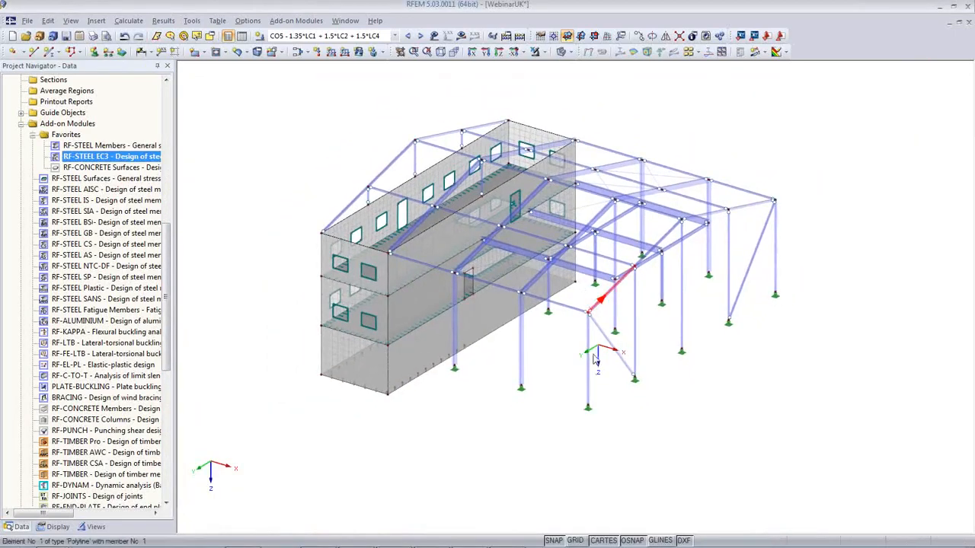
Copy the upper column between floor beam and rafter to the adjacent frame nearer the building, and inspect the copy in the model.
{"action": "middle_click_drag", "start_coordinate": [596, 360], "coordinate": [607, 288], "text": "ctrl"}
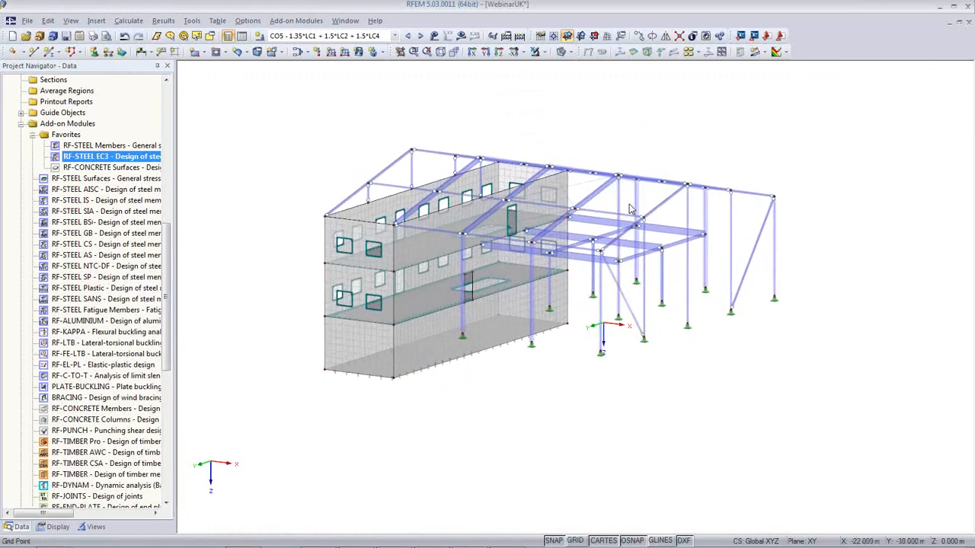
{"action": "left_click", "coordinate": [618, 195]}
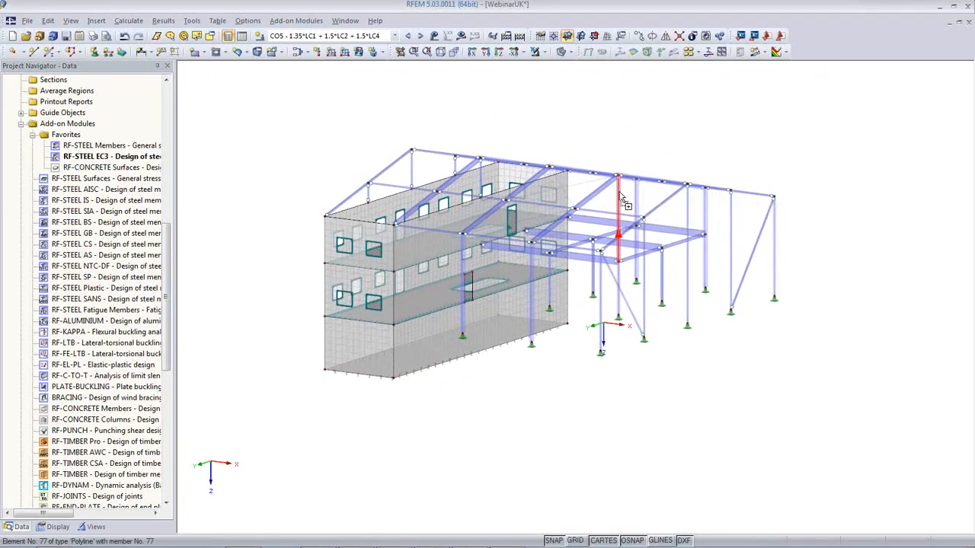
{"action": "left_click", "coordinate": [553, 175]}
{"action": "left_click", "coordinate": [465, 307]}
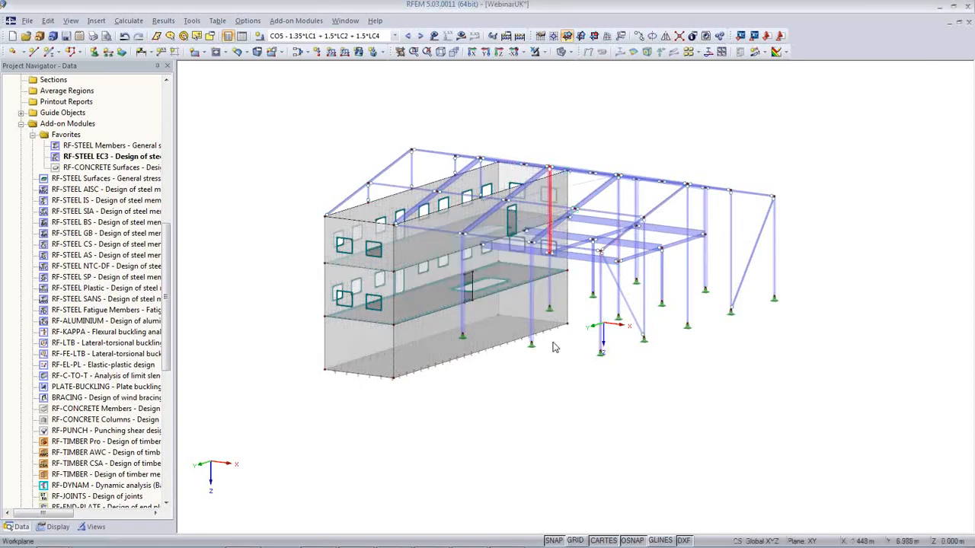
{"action": "middle_click_drag", "start_coordinate": [554, 353], "coordinate": [549, 386], "text": "ctrl"}
{"action": "scroll", "coordinate": [636, 246], "scroll_direction": "up", "scroll_amount": 2}
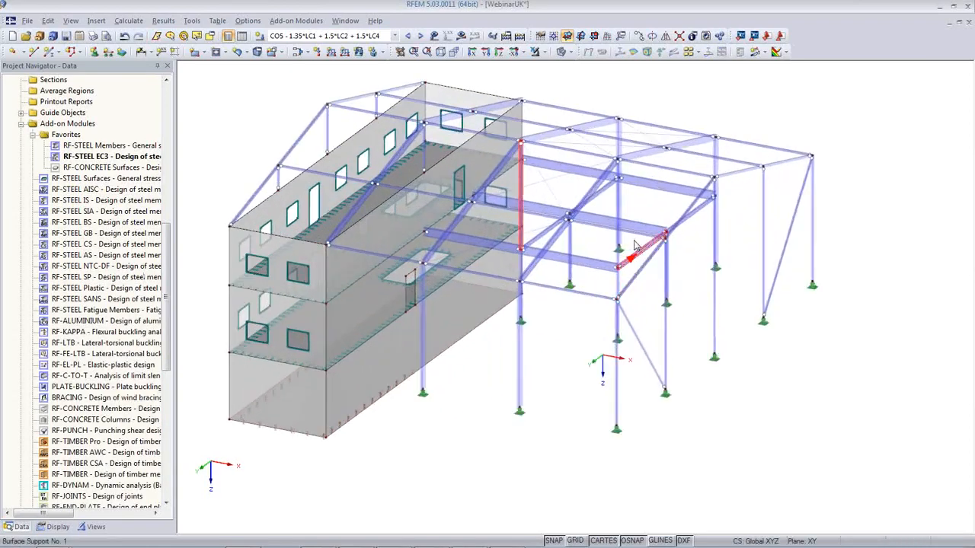
{"action": "scroll", "coordinate": [636, 245], "scroll_direction": "up", "scroll_amount": 2}
{"action": "scroll", "coordinate": [545, 230], "scroll_direction": "up", "scroll_amount": 2}
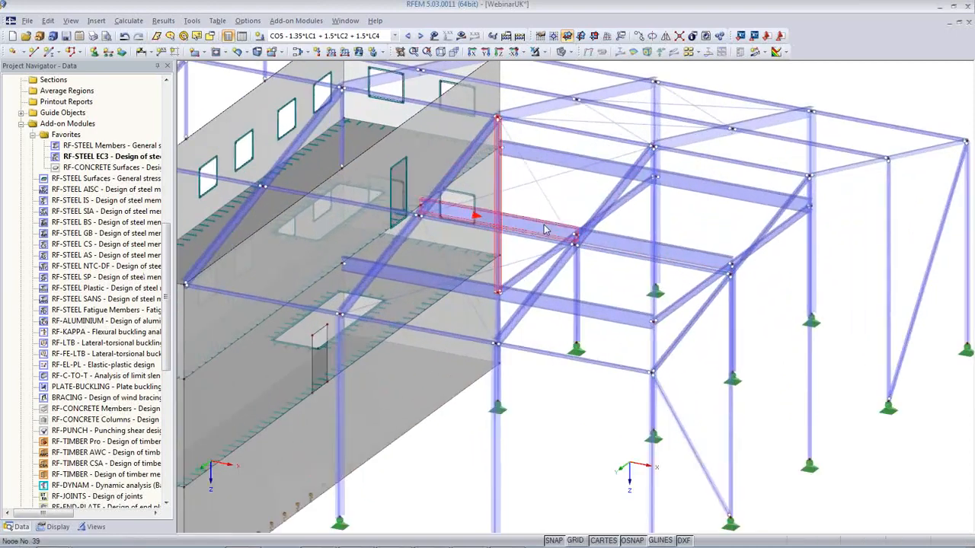
{"action": "middle_click_drag", "start_coordinate": [545, 229], "coordinate": [518, 267], "text": "ctrl"}
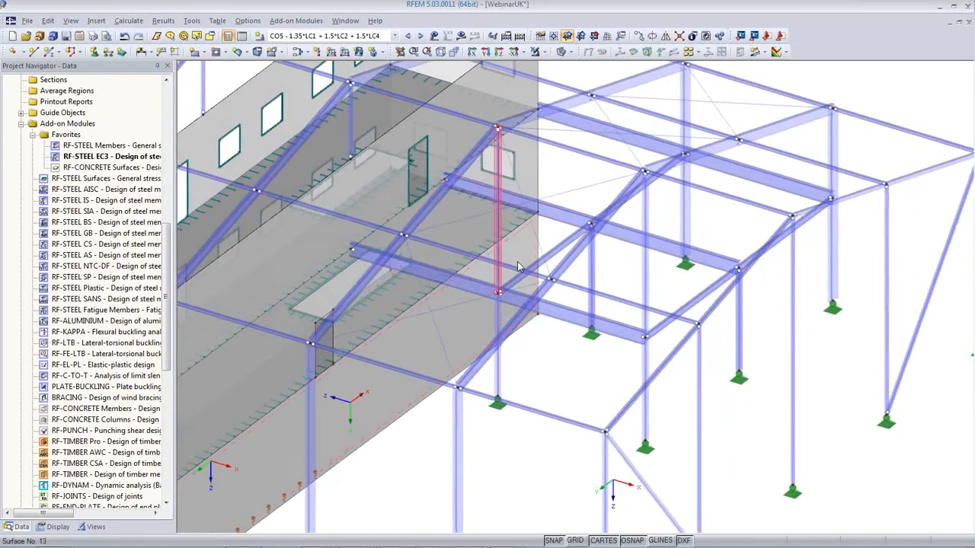
{"action": "scroll", "coordinate": [518, 267], "scroll_direction": "down", "scroll_amount": 2}
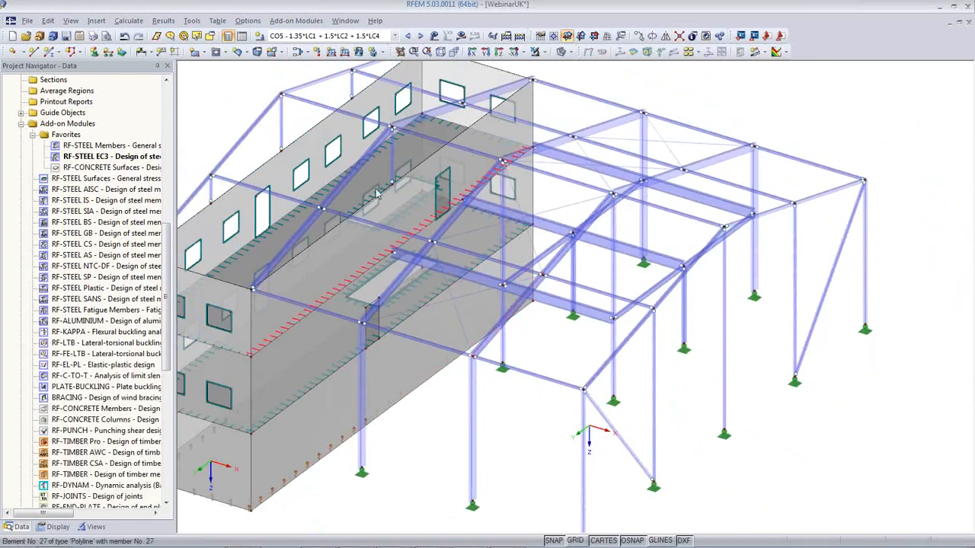
Calculate and display the design results of RF-STEEL EC3 CA1, and view the design ratios on the model.
{"action": "left_click", "coordinate": [394, 36]}
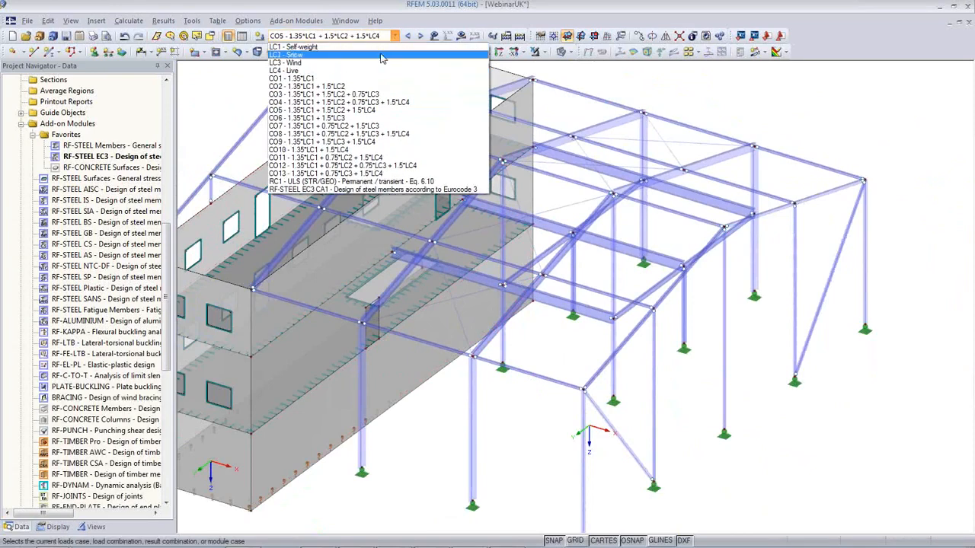
{"action": "left_click", "coordinate": [363, 190]}
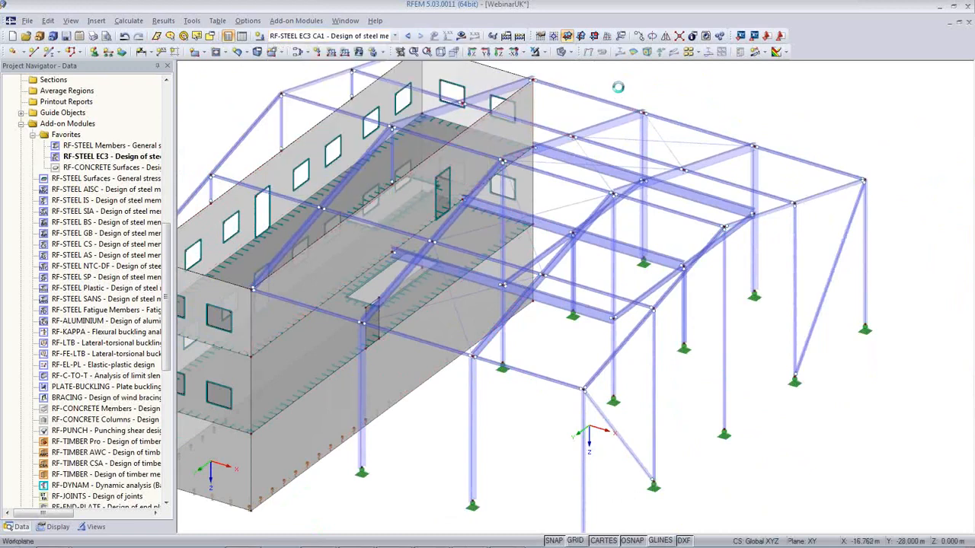
{"action": "left_click", "coordinate": [461, 36]}
{"action": "left_click", "coordinate": [463, 310]}
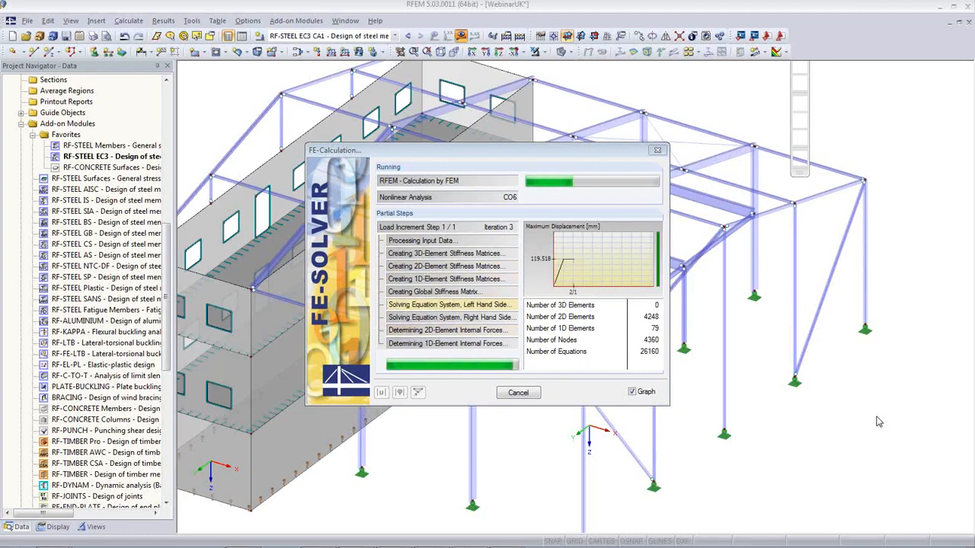
{"action": "left_click", "coordinate": [805, 54]}
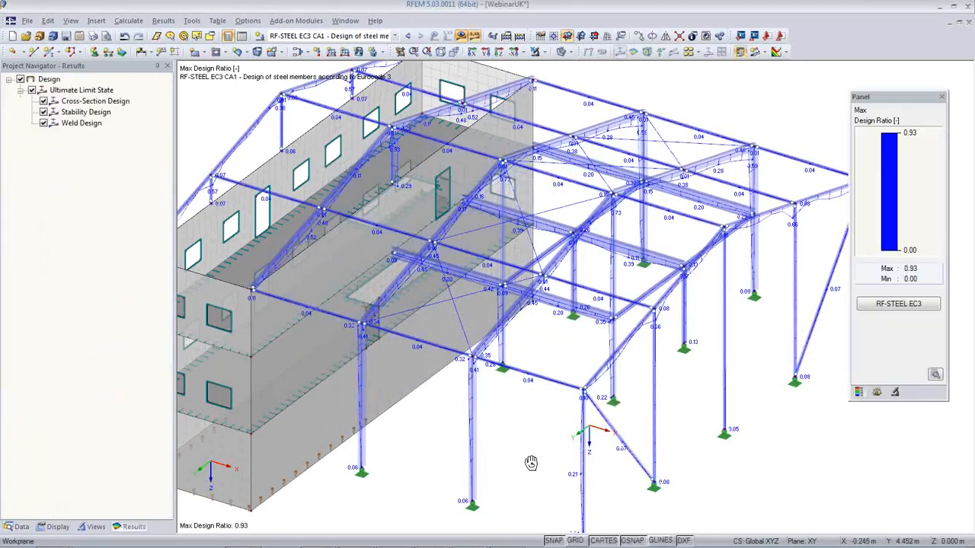
{"action": "middle_click_drag", "start_coordinate": [531, 463], "coordinate": [580, 427], "text": "ctrl"}
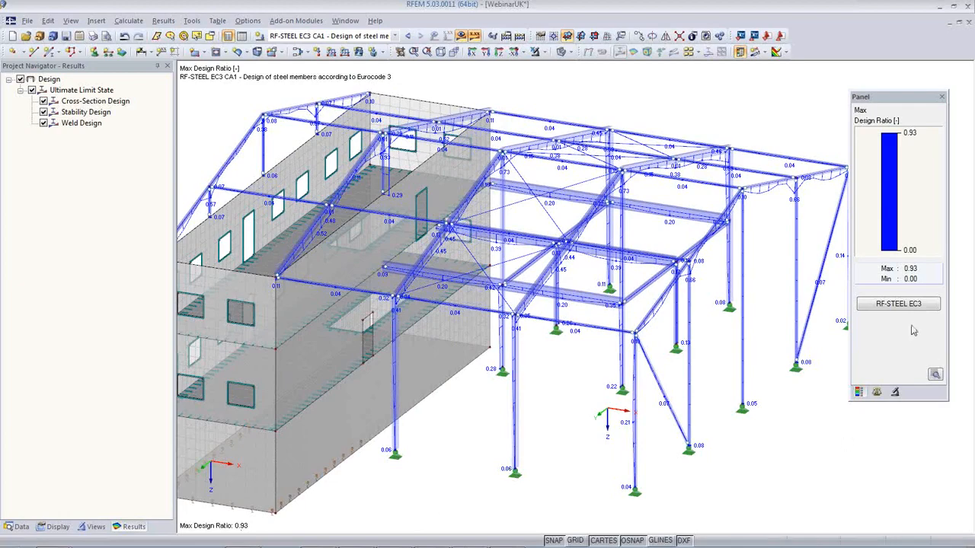
Activate the stability analysis in the details of RF-STEEL EC3 and recalculate the design case.
{"action": "left_click", "coordinate": [899, 304]}
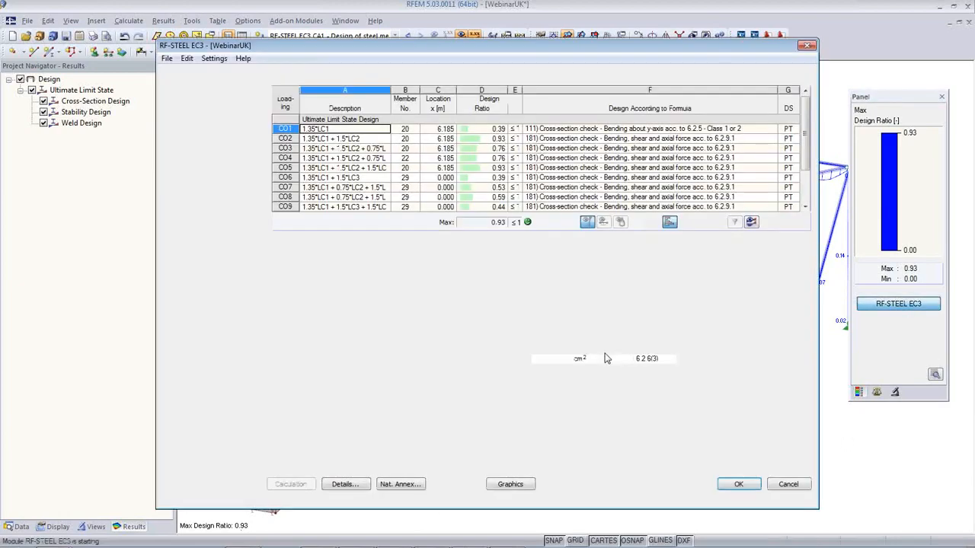
{"action": "left_click", "coordinate": [195, 117]}
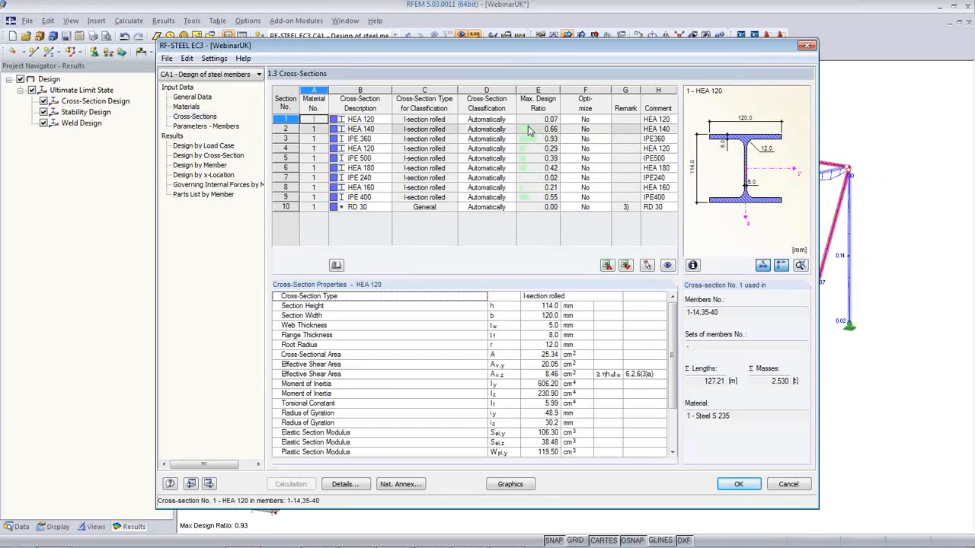
{"action": "left_click", "coordinate": [345, 486]}
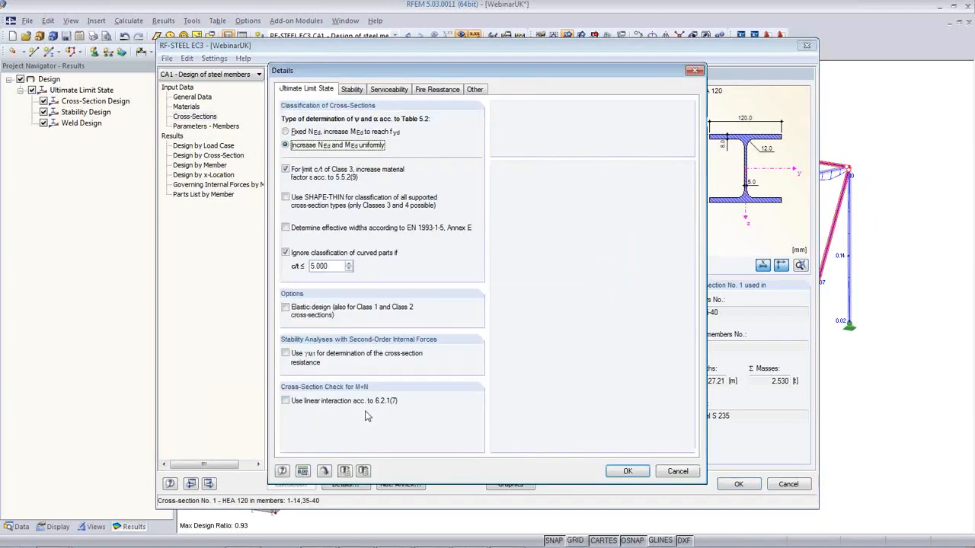
{"action": "left_click", "coordinate": [352, 90]}
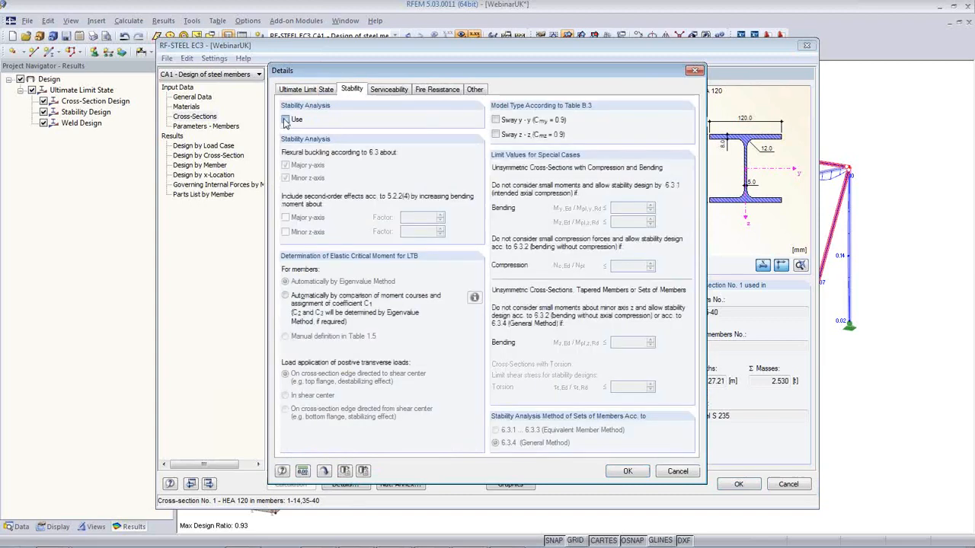
{"action": "left_click", "coordinate": [626, 472]}
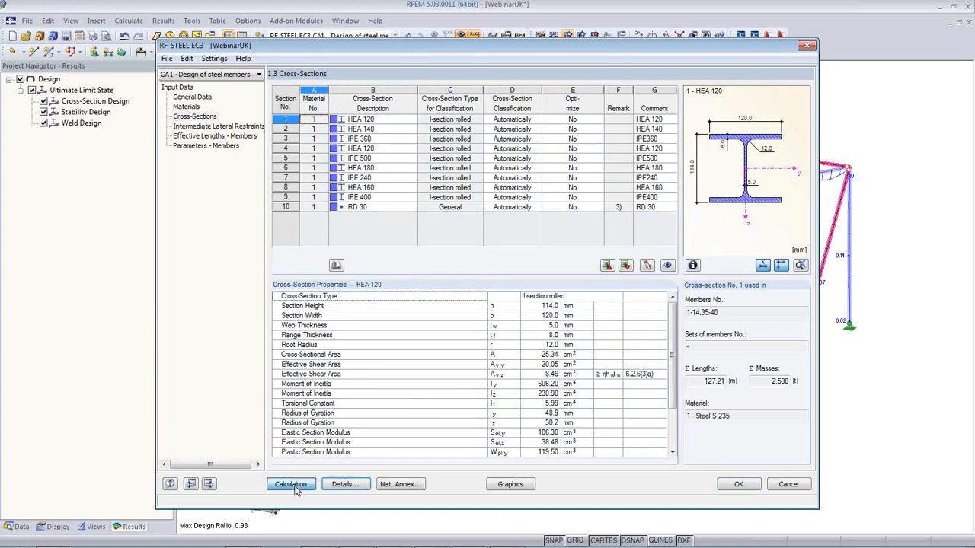
{"action": "left_click", "coordinate": [294, 487]}
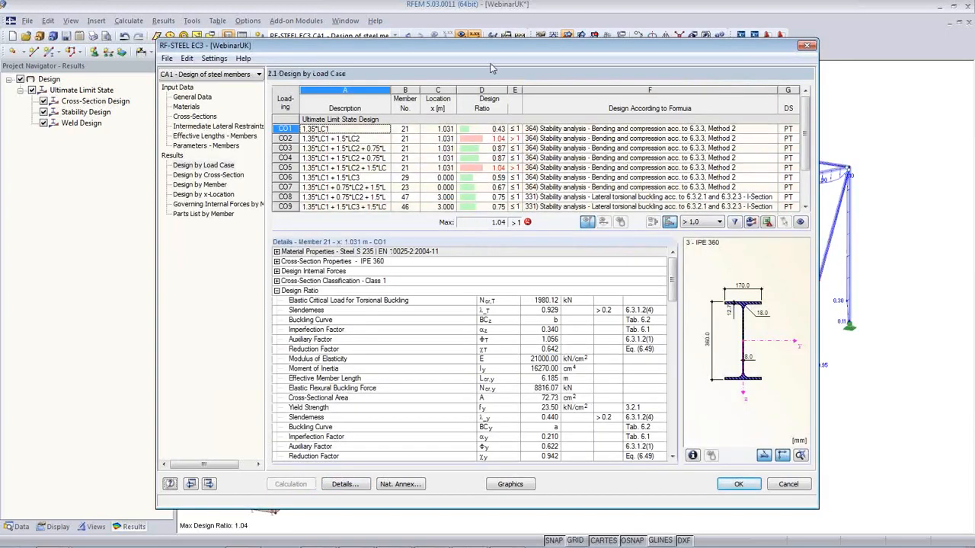
Move the module window so the model stays visible, and check the design ratios and members of cross-sections 1 and 2.
{"action": "left_click_drag", "start_coordinate": [487, 51], "coordinate": [520, 248]}
{"action": "left_click", "coordinate": [511, 326]}
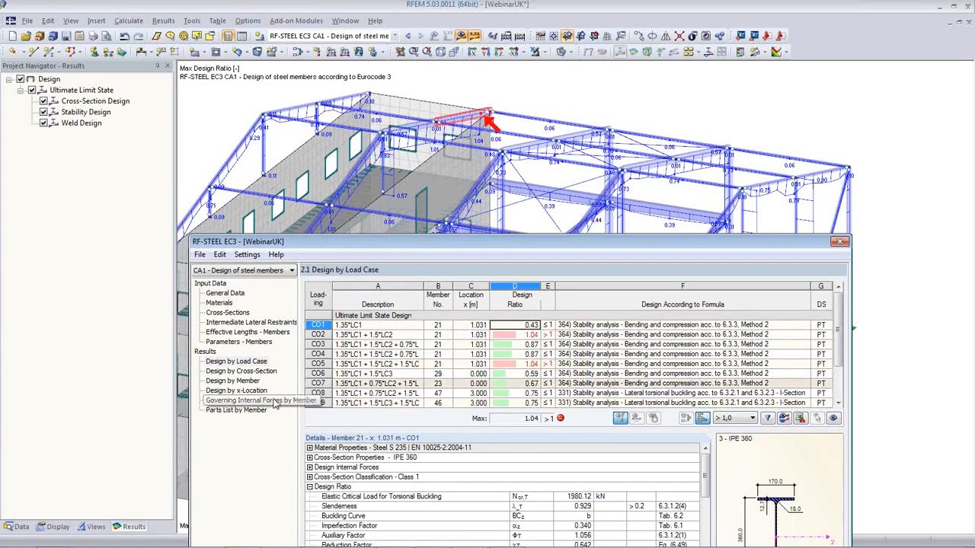
{"action": "left_click", "coordinate": [227, 312]}
{"action": "left_click", "coordinate": [472, 318]}
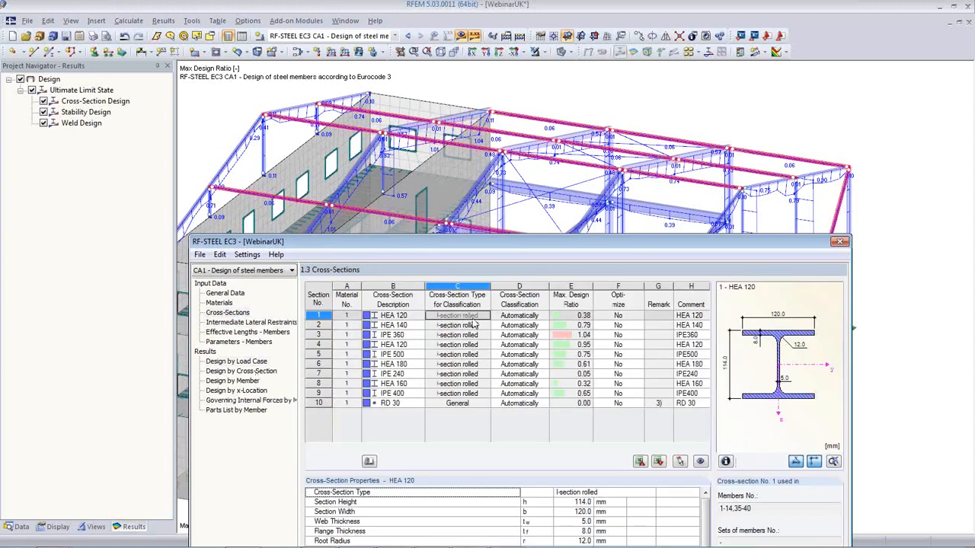
{"action": "key", "text": "Down"}
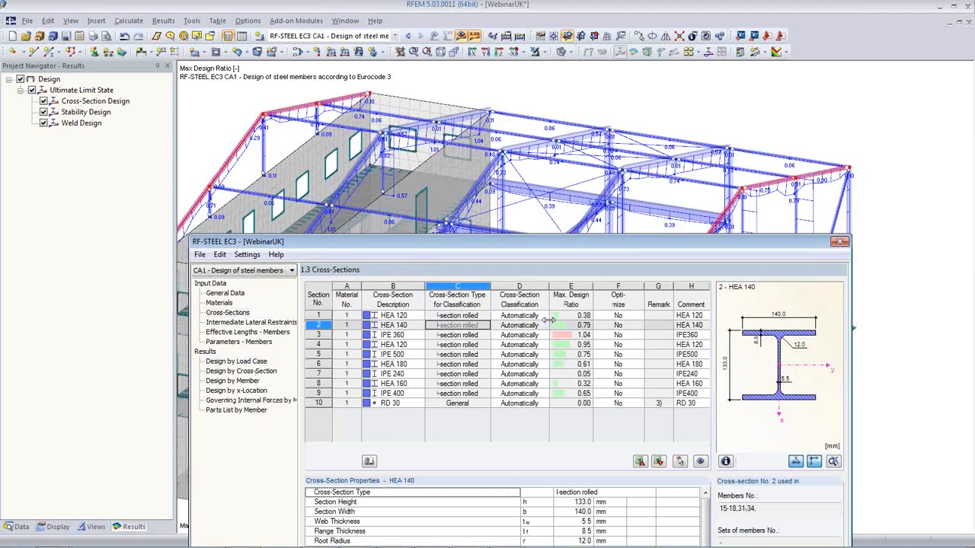
{"action": "left_click_drag", "start_coordinate": [461, 247], "coordinate": [391, 247]}
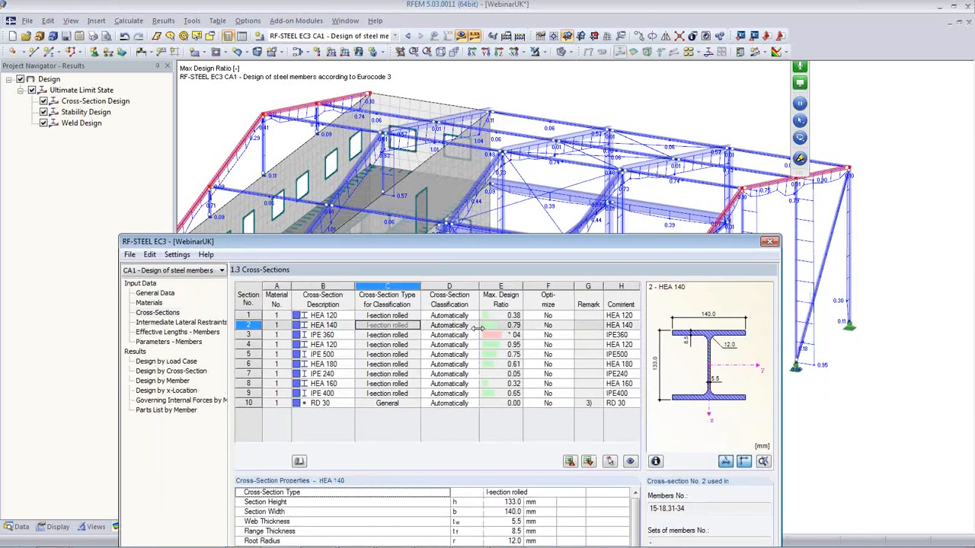
Set the optimization of cross-sections 2, HEA 140, and 3, IPE 360, to From current row.
{"action": "left_click", "coordinate": [503, 325]}
{"action": "left_click", "coordinate": [546, 326]}
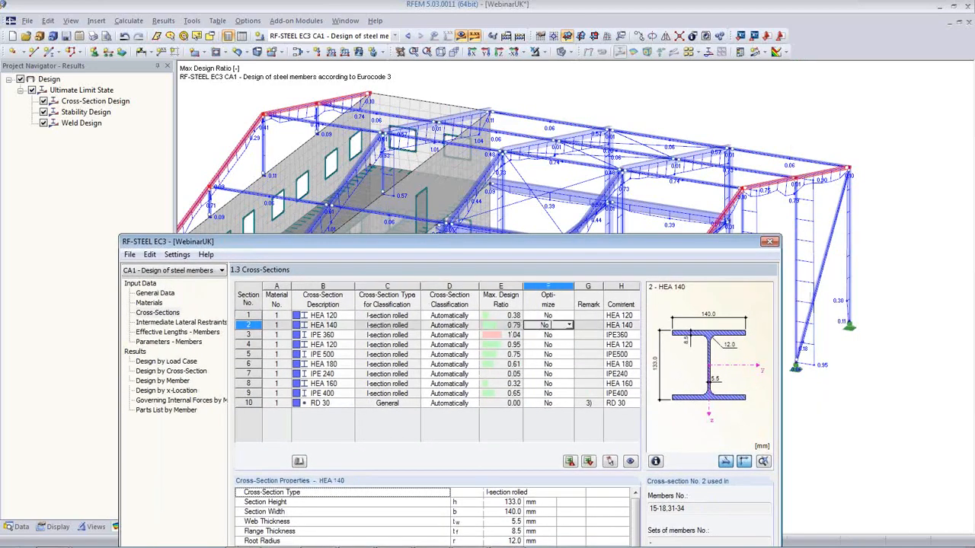
{"action": "left_click", "coordinate": [568, 326]}
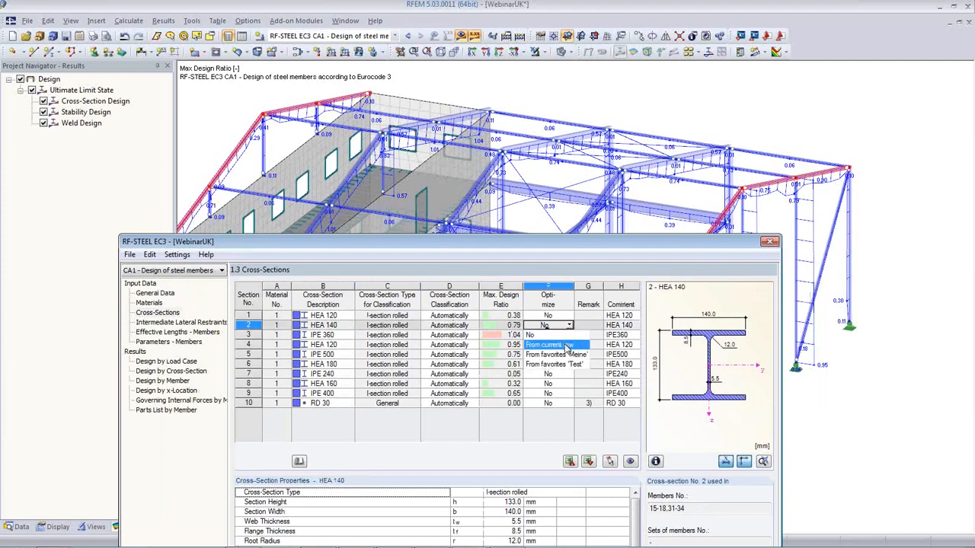
{"action": "left_click", "coordinate": [566, 348]}
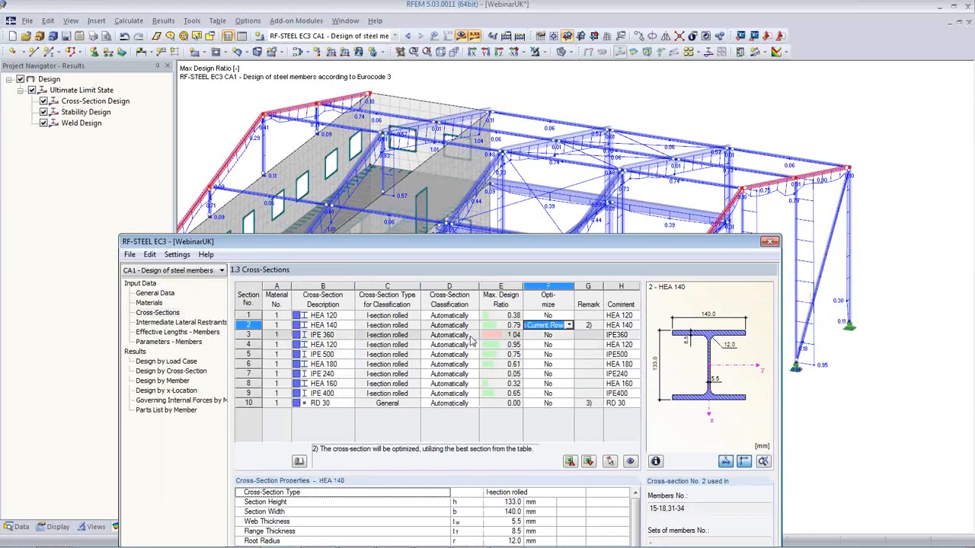
{"action": "left_click", "coordinate": [399, 341]}
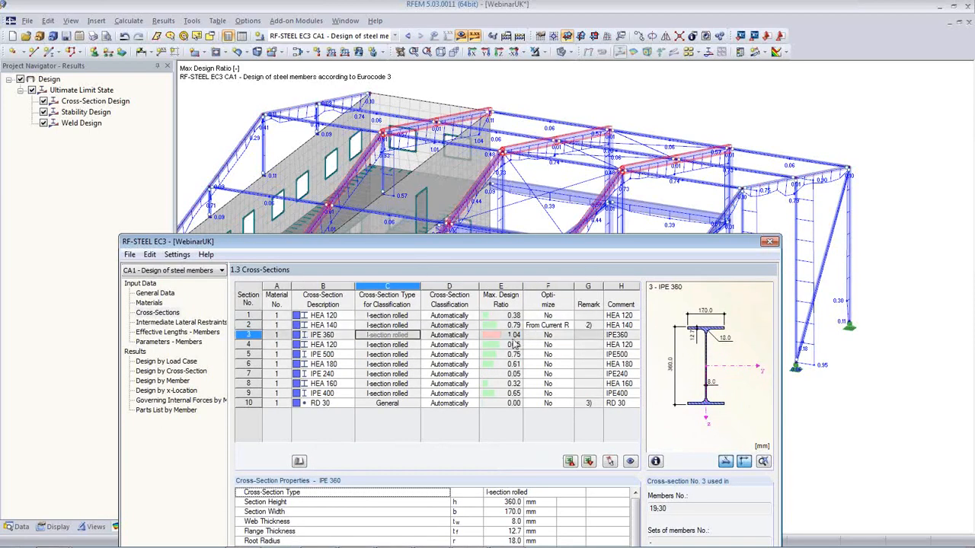
{"action": "left_click", "coordinate": [545, 336]}
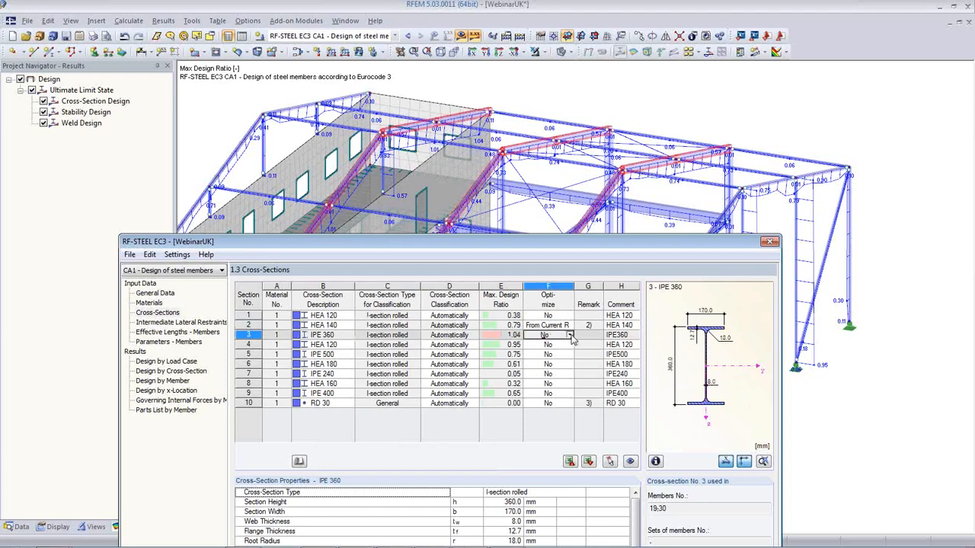
{"action": "left_click", "coordinate": [570, 335]}
{"action": "left_click", "coordinate": [548, 352]}
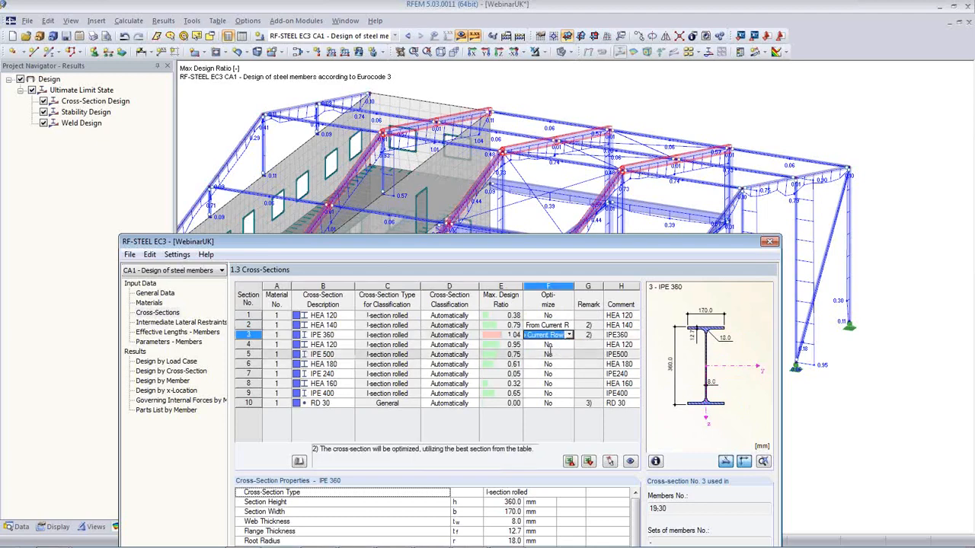
Set the optimization of cross-section 5, IPE 500, to From current row and uncover more of the model behind the window.
{"action": "left_click", "coordinate": [562, 346]}
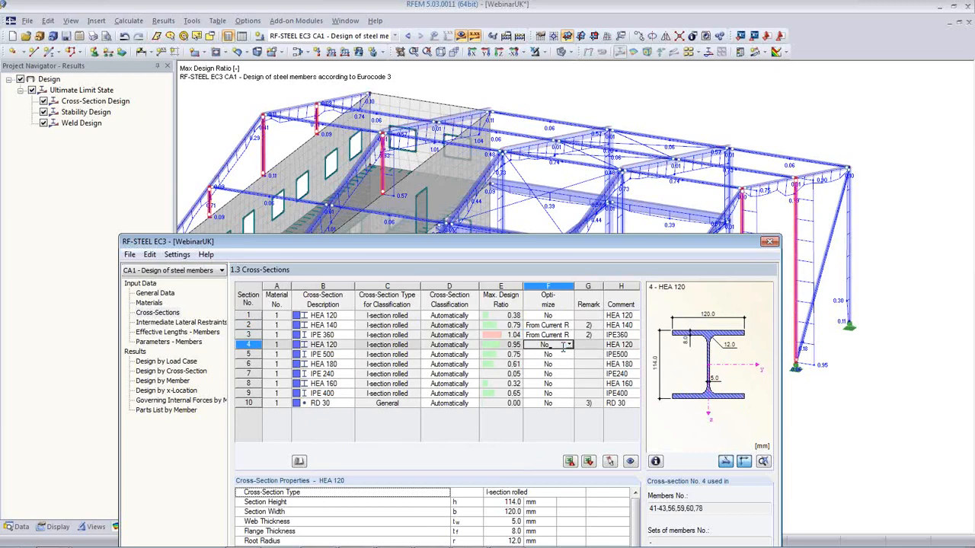
{"action": "key", "text": "Down"}
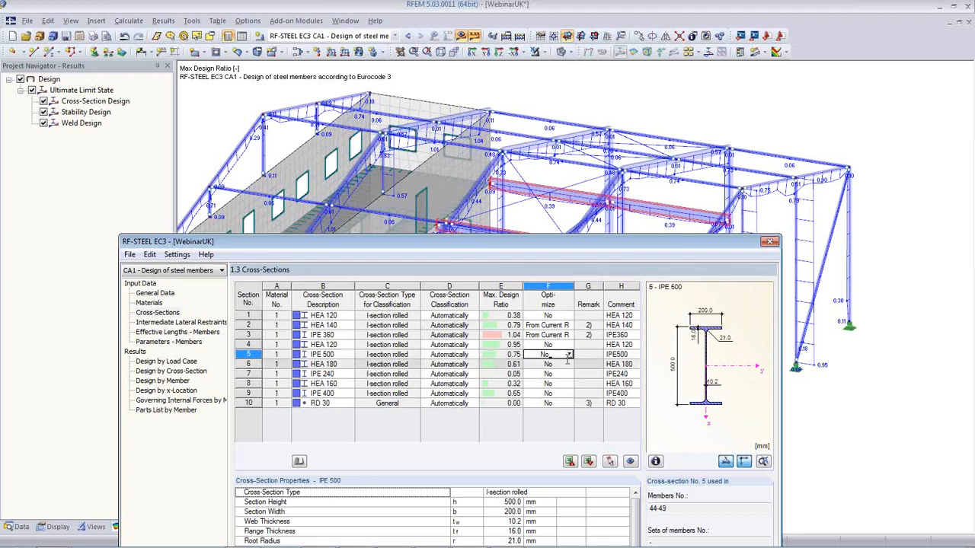
{"action": "left_click", "coordinate": [569, 354]}
{"action": "left_click", "coordinate": [564, 375]}
{"action": "left_click_drag", "start_coordinate": [526, 242], "coordinate": [534, 374]}
Set the optimization of cross-sections 6, HEA 180, and 7, IPE 240, to From current row.
{"action": "left_click", "coordinate": [557, 498]}
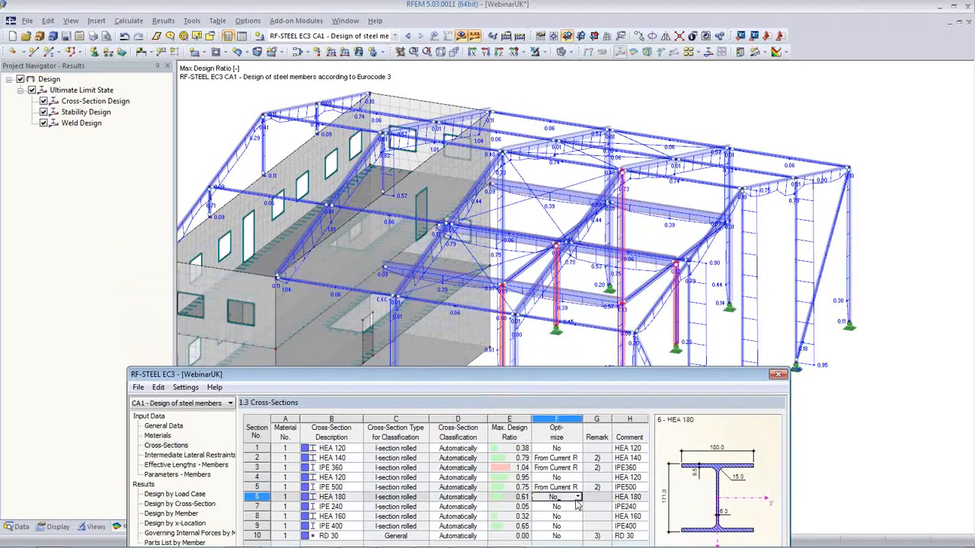
{"action": "left_click", "coordinate": [578, 497]}
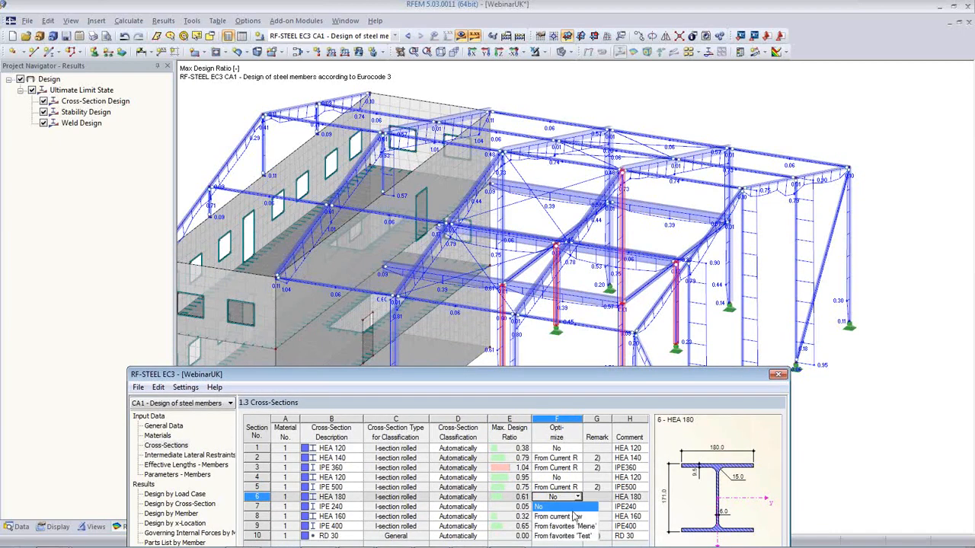
{"action": "left_click", "coordinate": [573, 515]}
{"action": "left_click", "coordinate": [575, 508]}
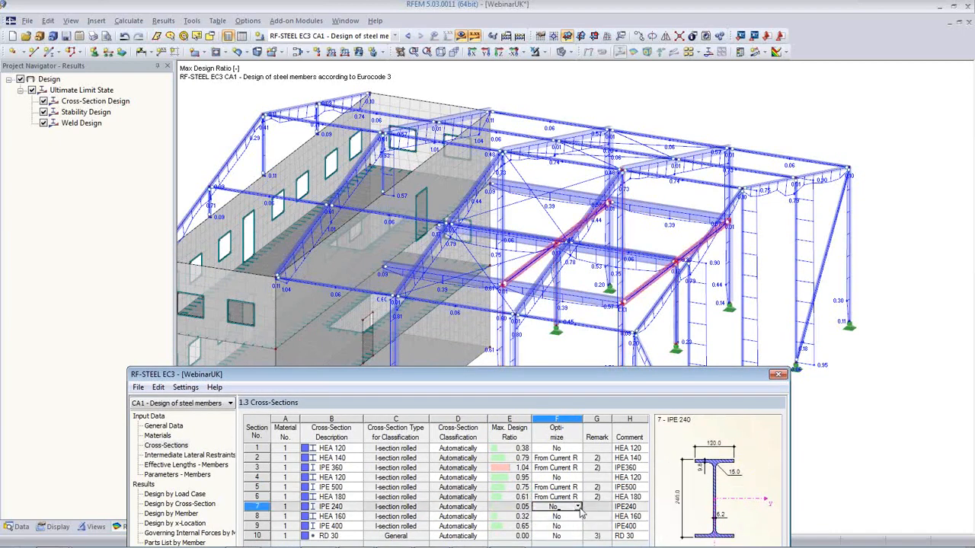
{"action": "left_click", "coordinate": [578, 507]}
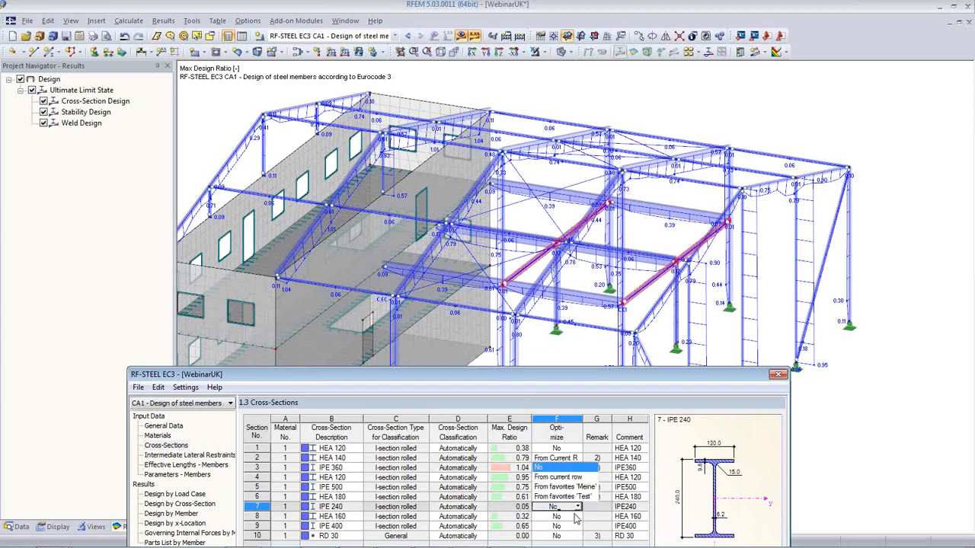
{"action": "left_click", "coordinate": [558, 477]}
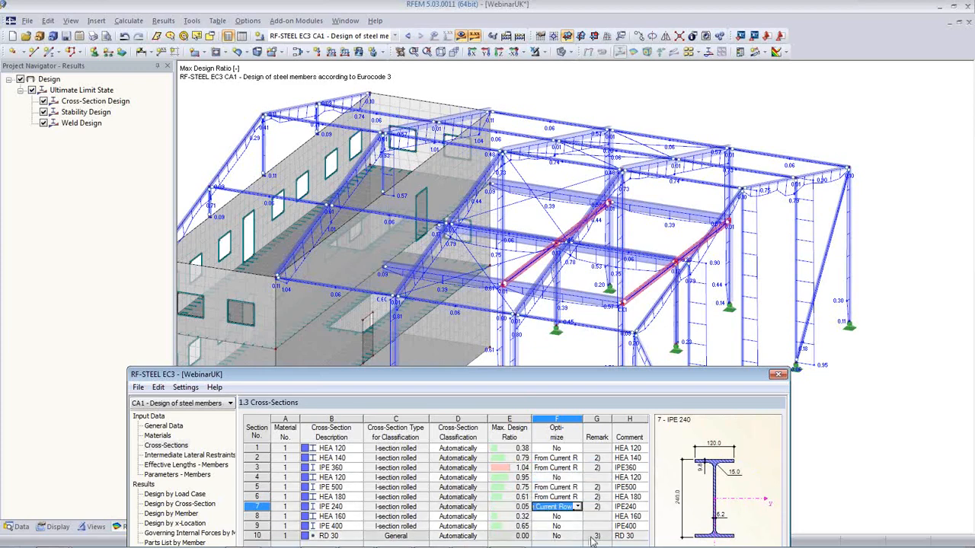
Set the optimization of cross-sections 8, HEA 160, and 9, IPE 400, to From current row.
{"action": "left_click", "coordinate": [577, 518]}
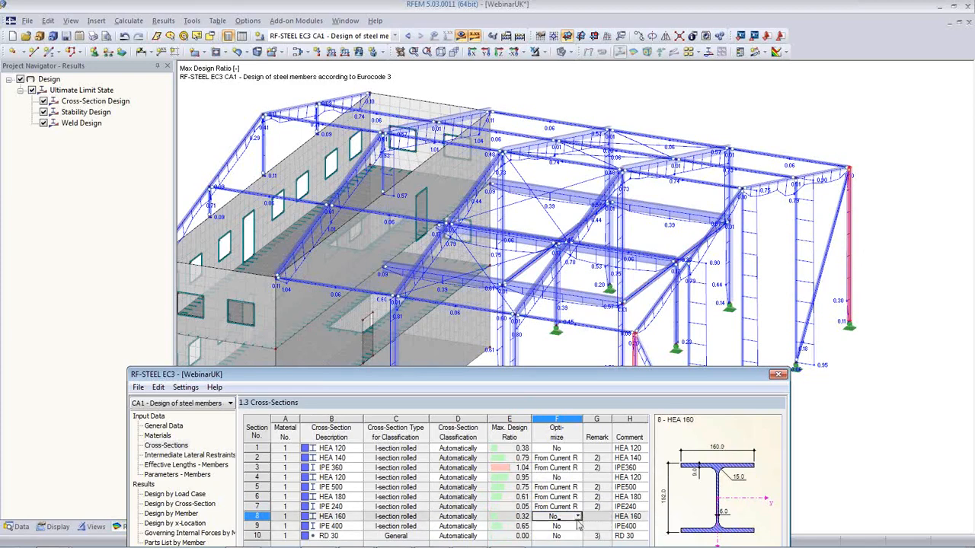
{"action": "left_click", "coordinate": [577, 518]}
{"action": "left_click", "coordinate": [564, 506]}
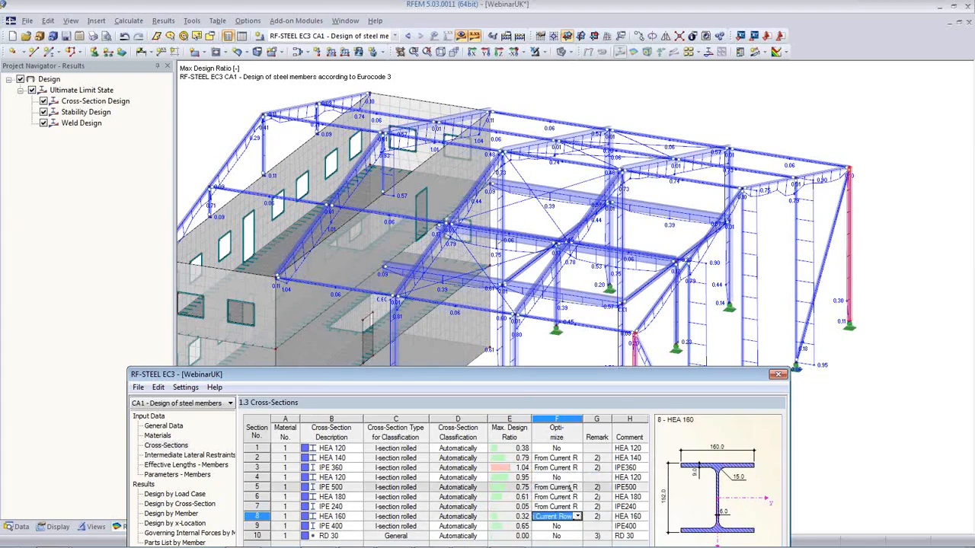
{"action": "left_click_drag", "start_coordinate": [518, 374], "coordinate": [514, 313]}
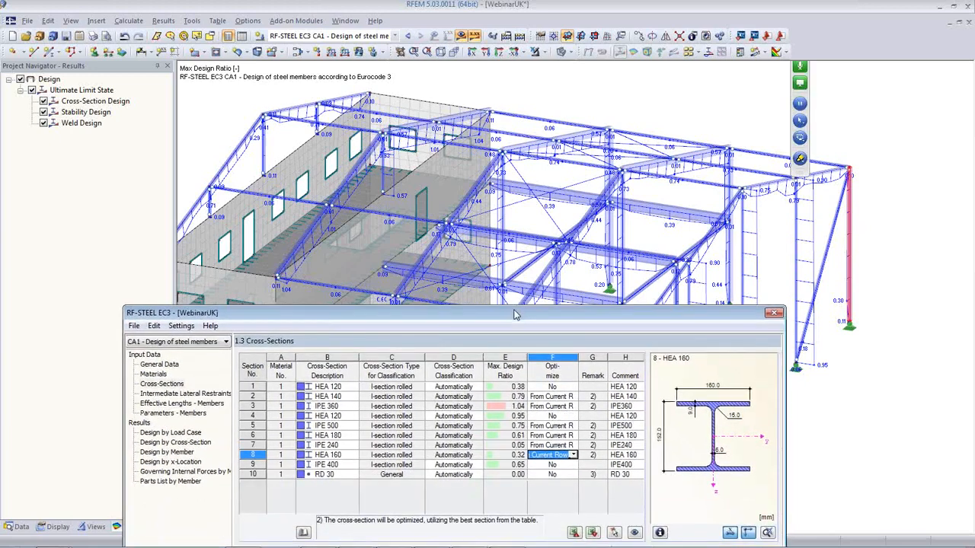
{"action": "left_click", "coordinate": [564, 467]}
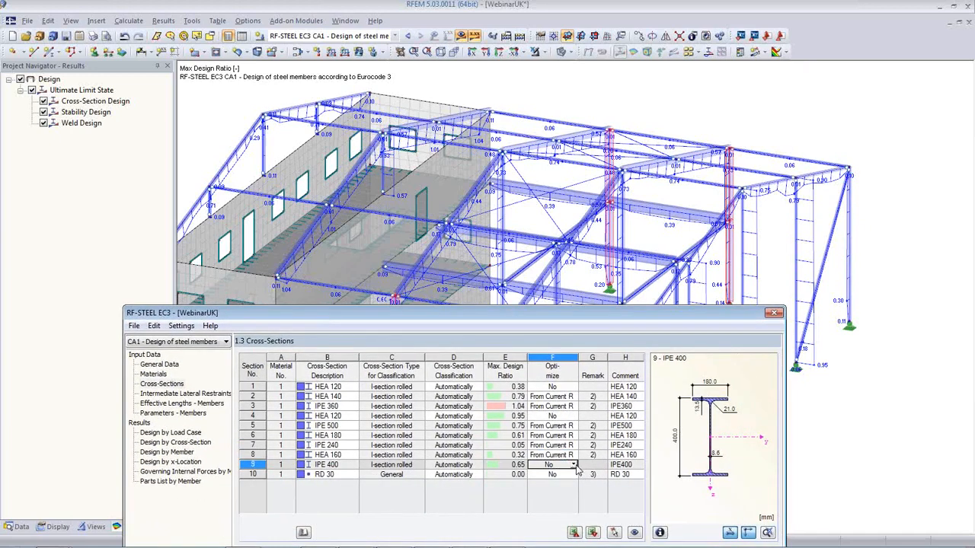
{"action": "left_click", "coordinate": [575, 466]}
{"action": "left_click", "coordinate": [570, 492]}
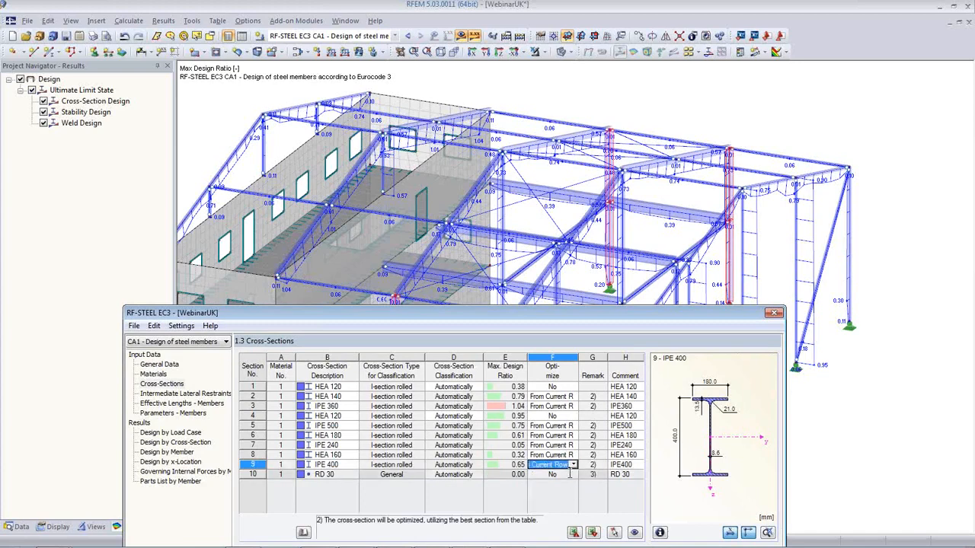
Check in the model which members use cross-sections 10, RD 30, and 9, IPE 400, moving the module window out of the way.
{"action": "left_click", "coordinate": [570, 474]}
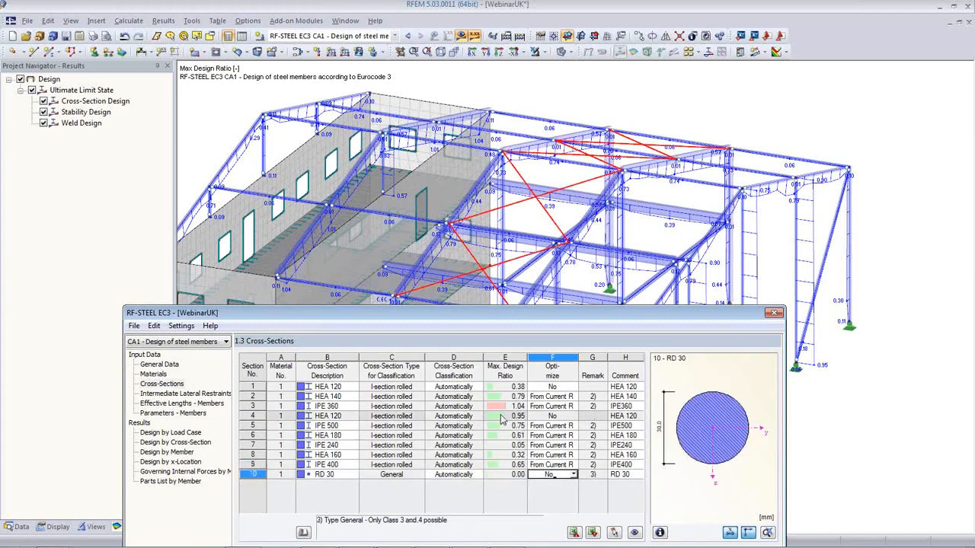
{"action": "left_click_drag", "start_coordinate": [462, 318], "coordinate": [432, 335]}
{"action": "left_click", "coordinate": [510, 482]}
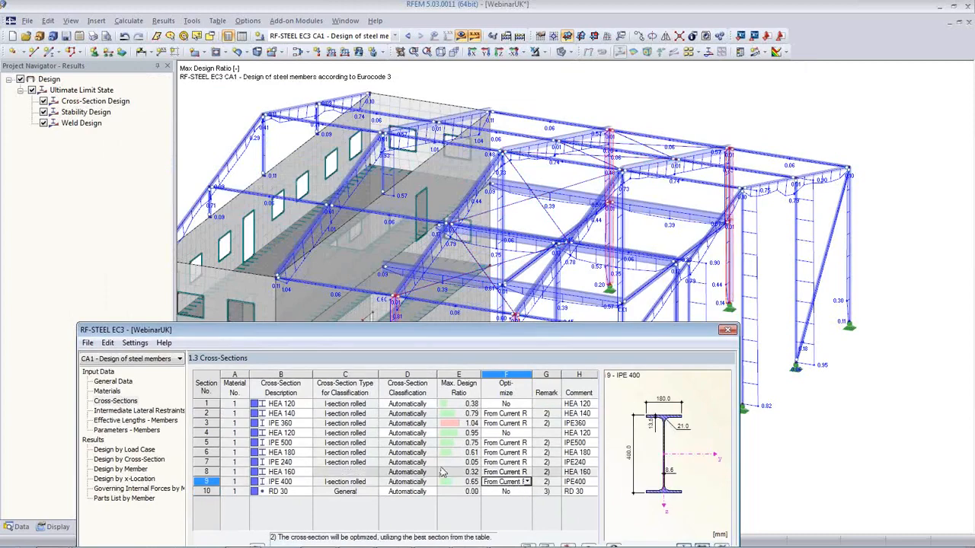
{"action": "left_click_drag", "start_coordinate": [566, 335], "coordinate": [659, 424]}
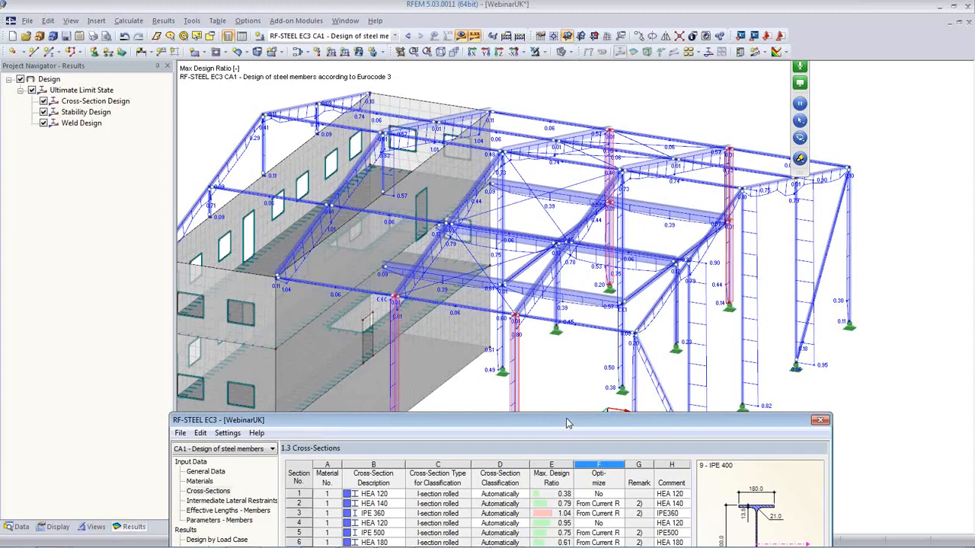
{"action": "left_click_drag", "start_coordinate": [566, 424], "coordinate": [543, 131]}
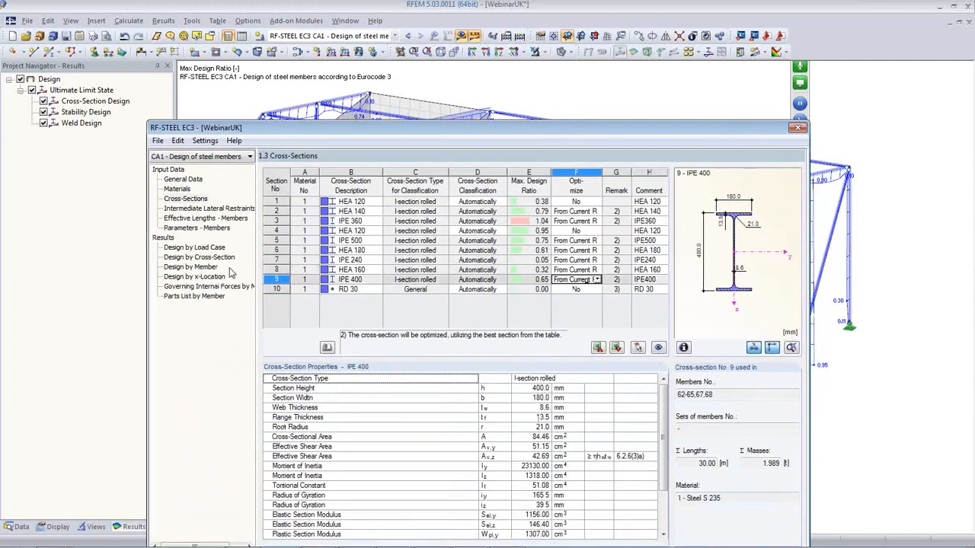
In the effective lengths of members, pick IPE 400 column no. 68 in the model and set its buckling factor kcr,y to 6.000.
{"action": "left_click", "coordinate": [210, 219]}
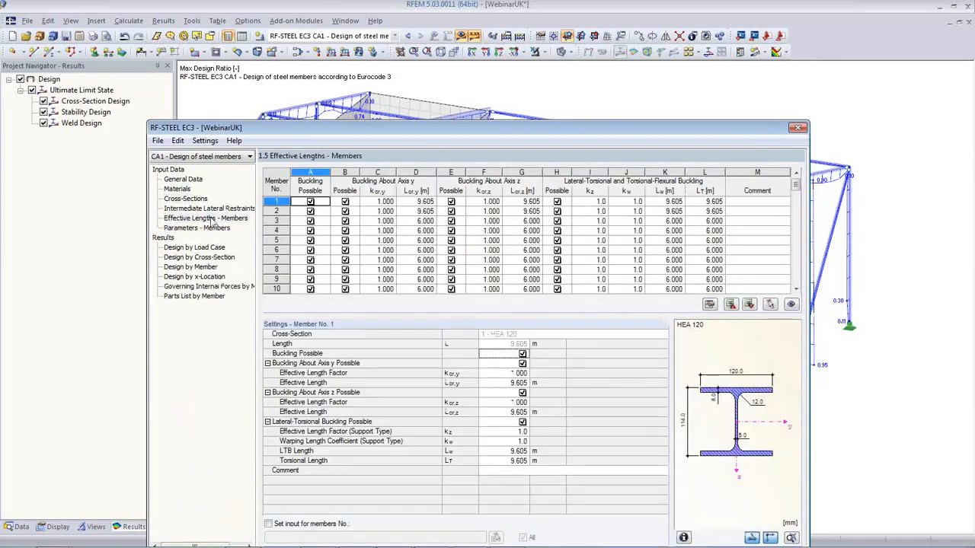
{"action": "left_click_drag", "start_coordinate": [398, 129], "coordinate": [340, 80]}
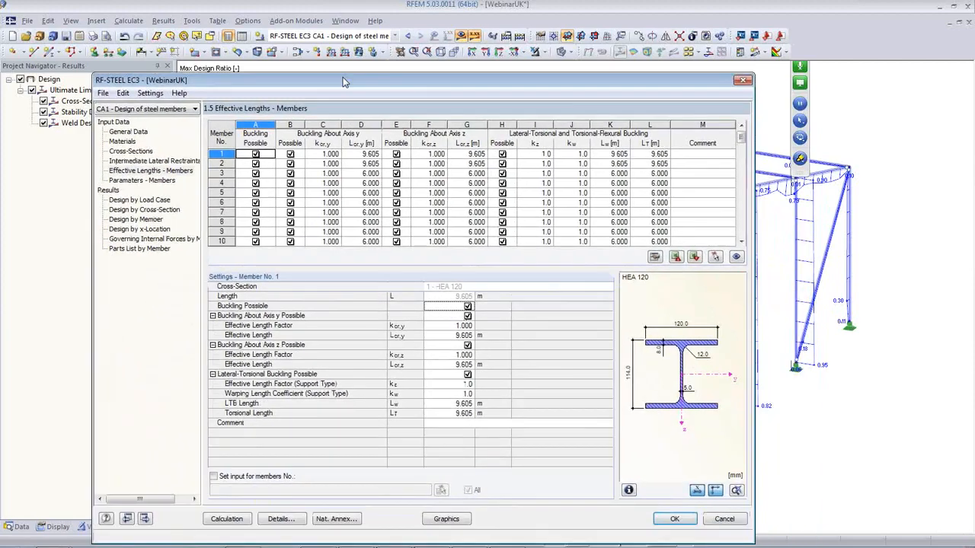
{"action": "left_click", "coordinate": [713, 256]}
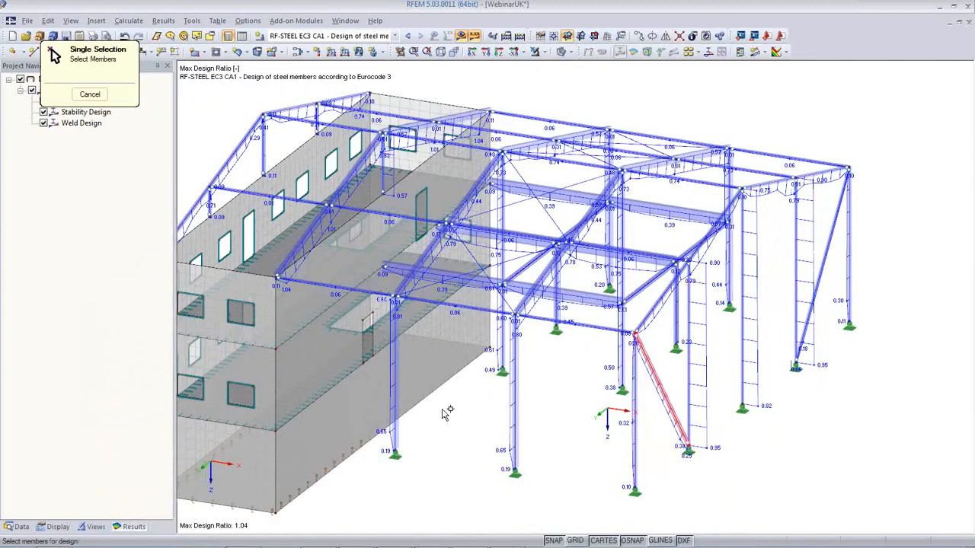
{"action": "left_click", "coordinate": [396, 392]}
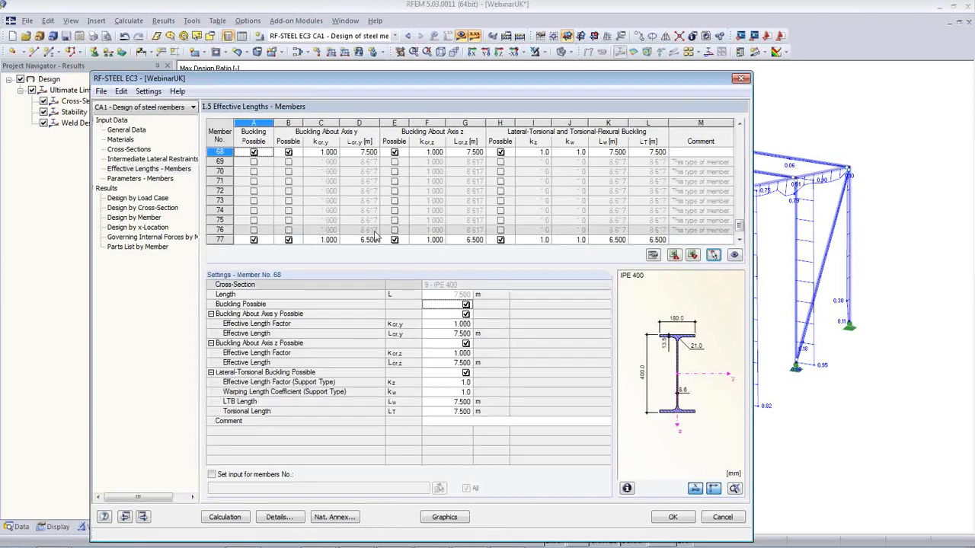
{"action": "left_click", "coordinate": [317, 152]}
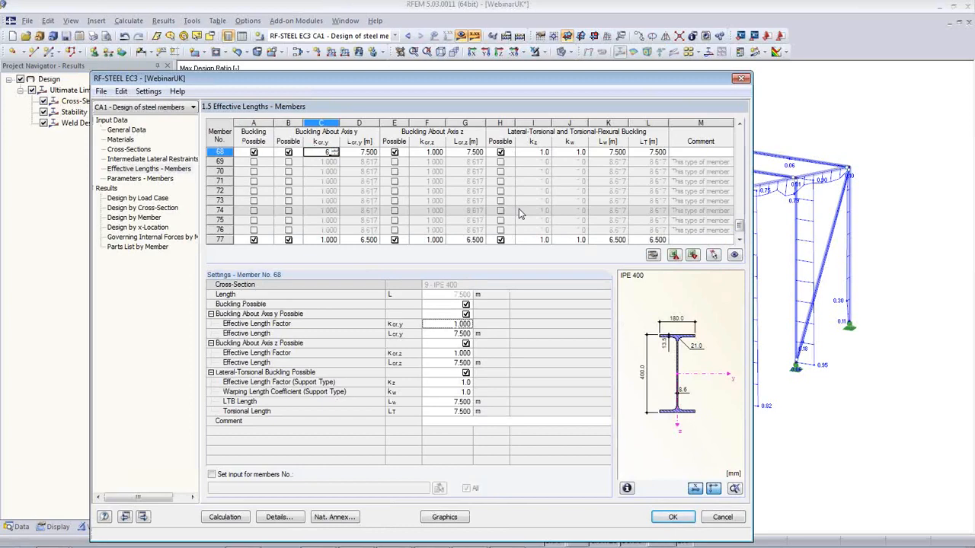
{"action": "key", "text": "Tab"}
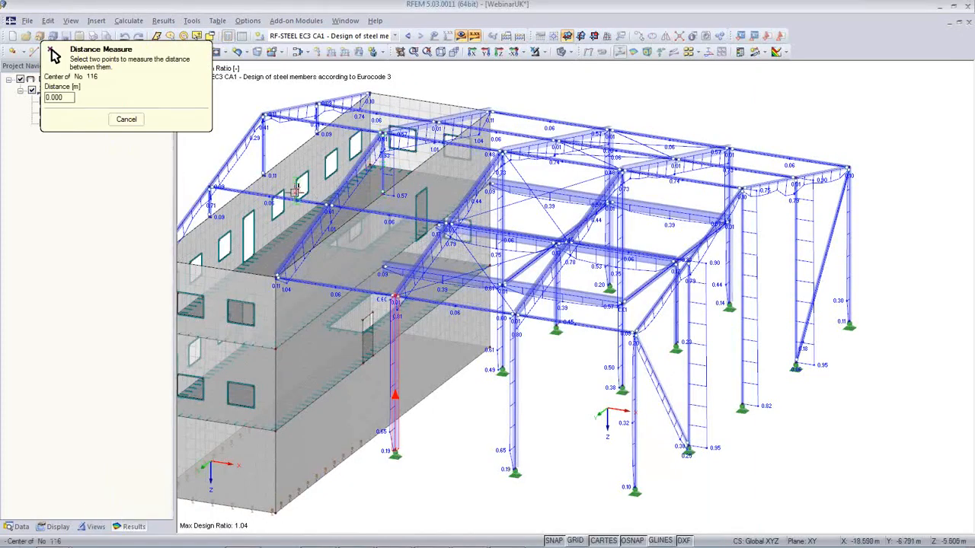
{"action": "left_click", "coordinate": [126, 120]}
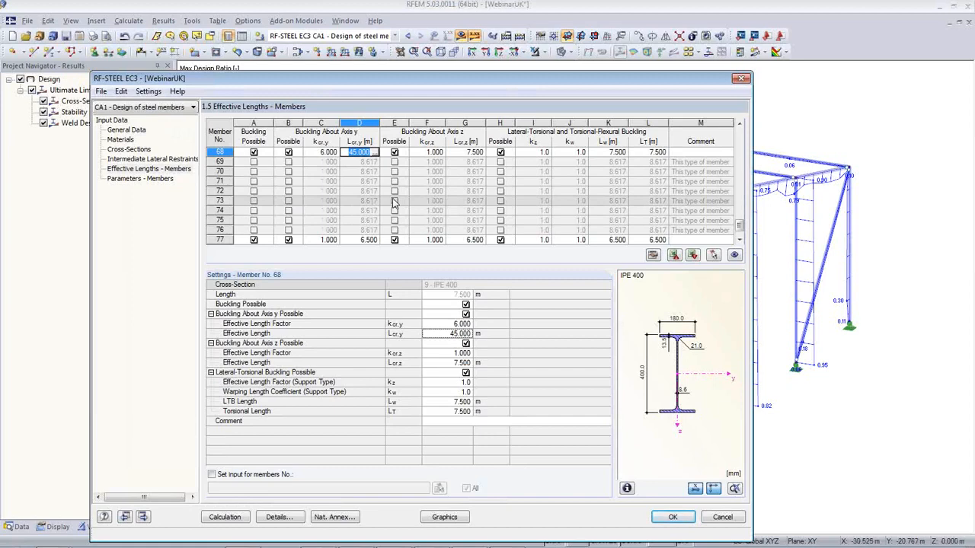
{"action": "left_click", "coordinate": [445, 335]}
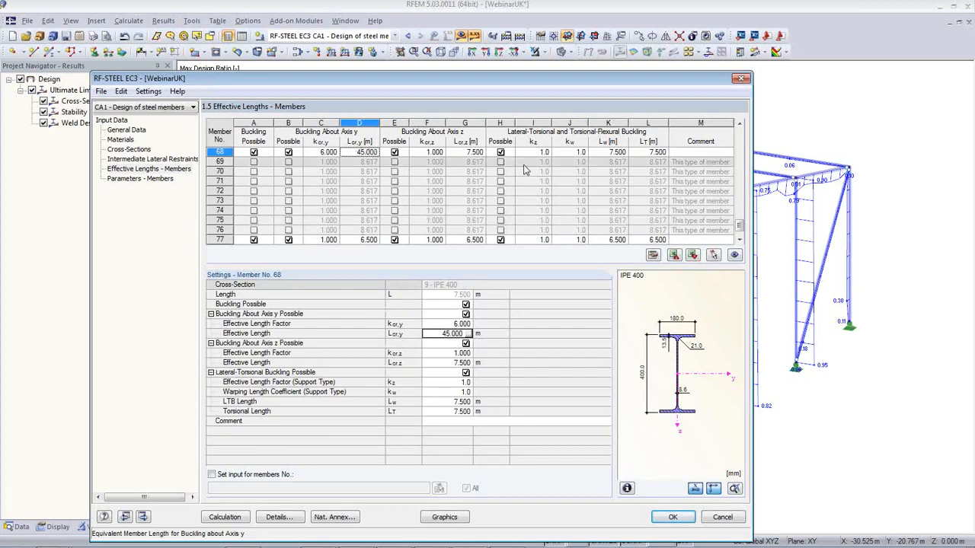
Pick the neighbouring front column, member 67, in the model and set its effective length Lcr,y to 45.000 m.
{"action": "left_click", "coordinate": [713, 254]}
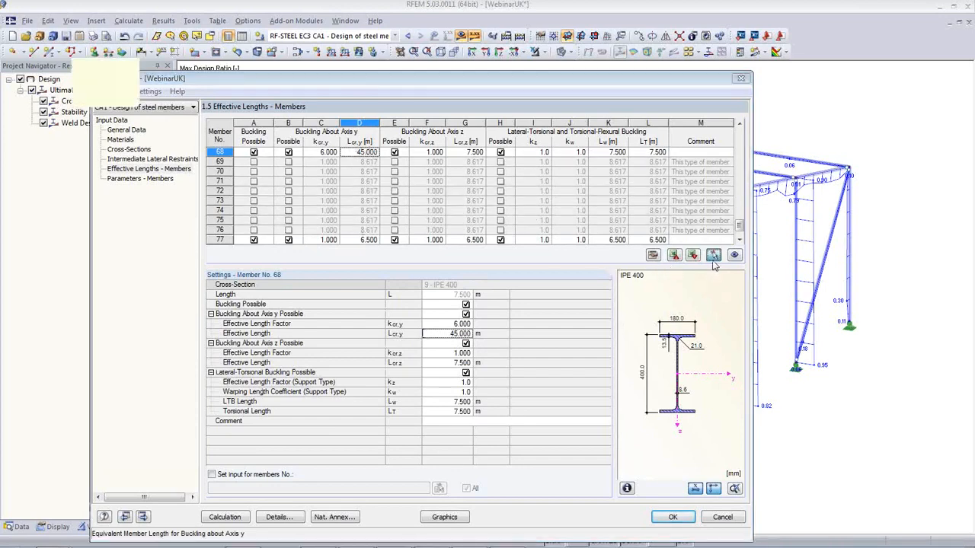
{"action": "left_click", "coordinate": [518, 382]}
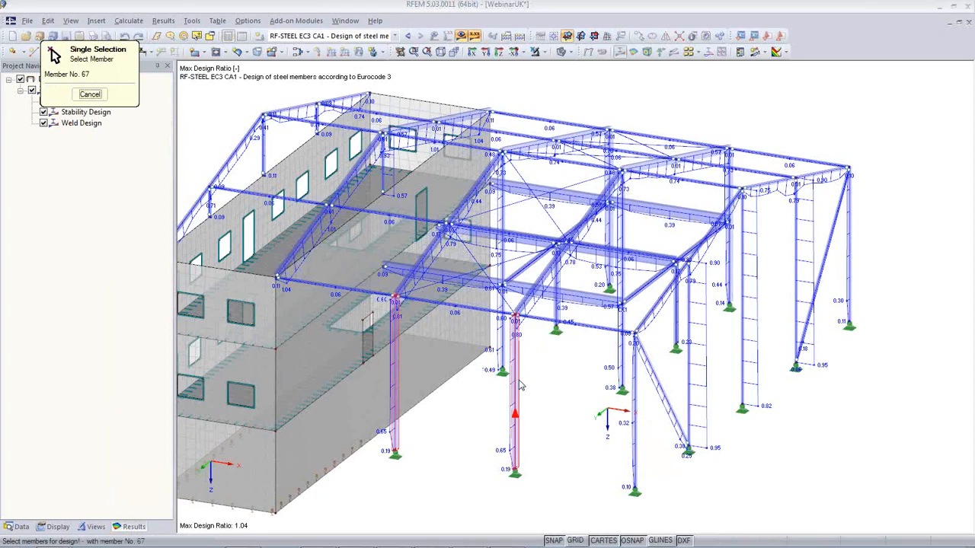
{"action": "double_click", "coordinate": [359, 161]}
{"action": "key", "text": "ctrl+c"}
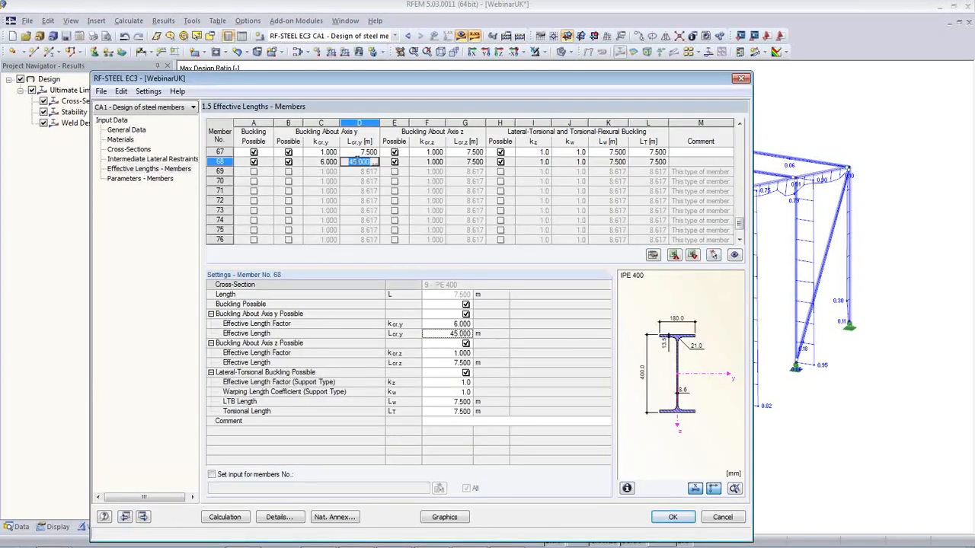
{"action": "double_click", "coordinate": [357, 154]}
{"action": "key", "text": "ctrl+v"}
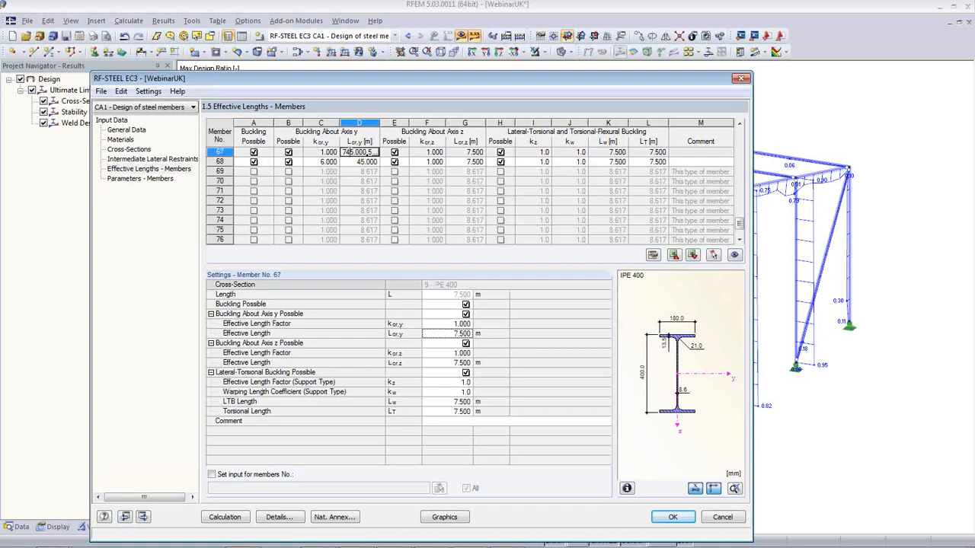
{"action": "key", "text": "ctrl+z"}
{"action": "key", "text": "ctrl+v"}
{"action": "key", "text": "Return"}
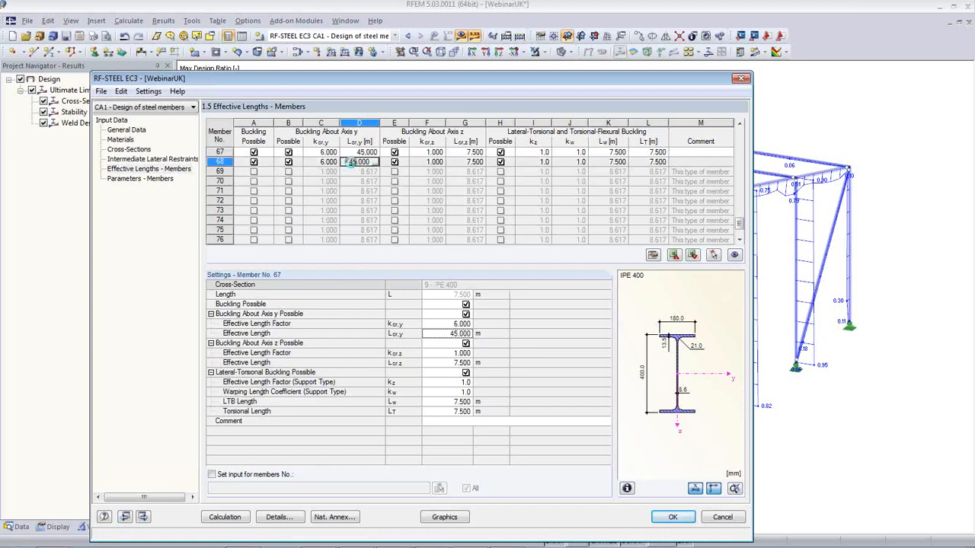
Pick the upper part of the rear IPE 400 column, member 63, and set its effective length Lcr,y to 45.000 m.
{"action": "left_click", "coordinate": [713, 255]}
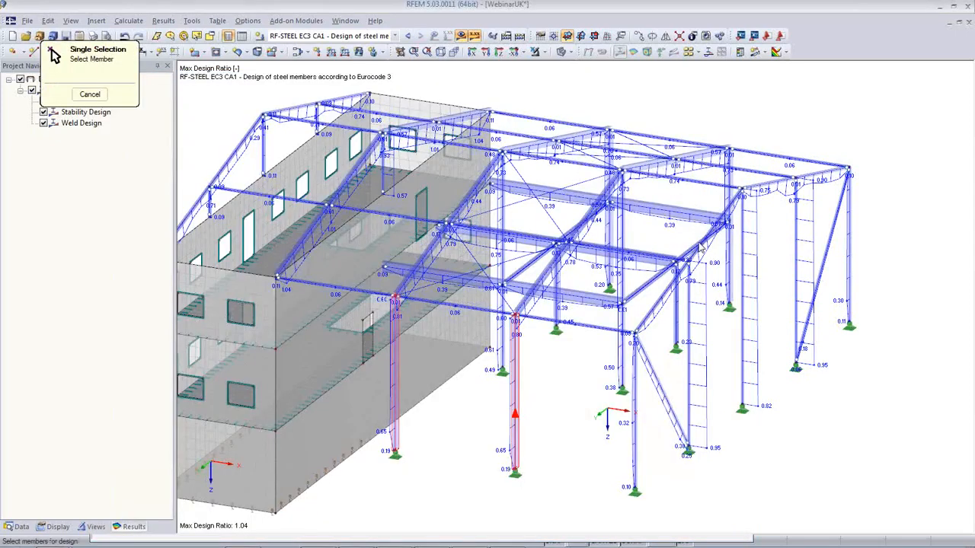
{"action": "left_click", "coordinate": [588, 155]}
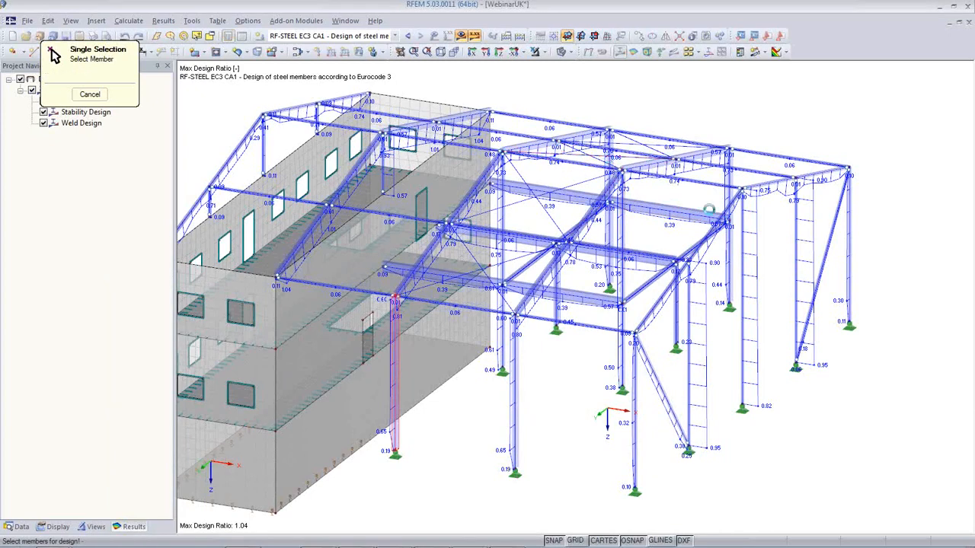
{"action": "left_click", "coordinate": [729, 200]}
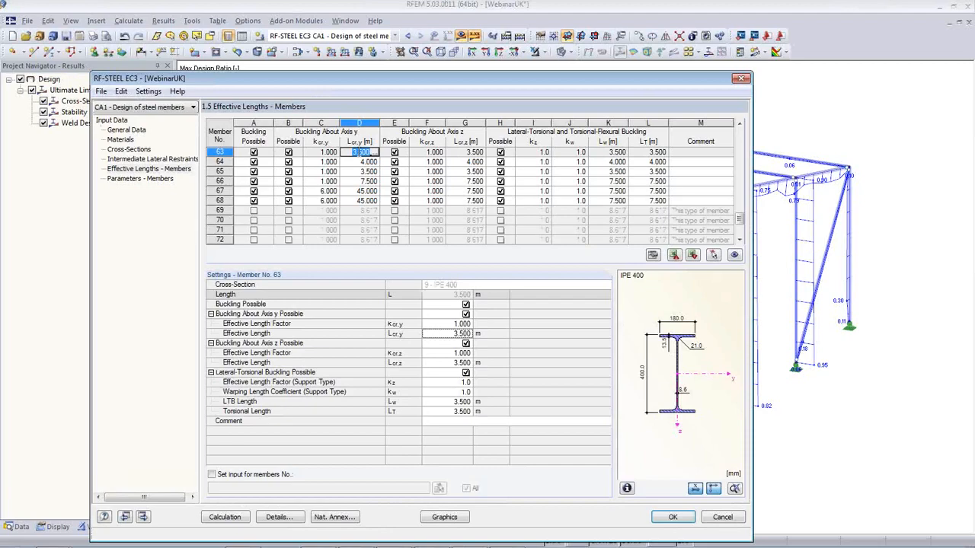
{"action": "type", "text": "45,000"}
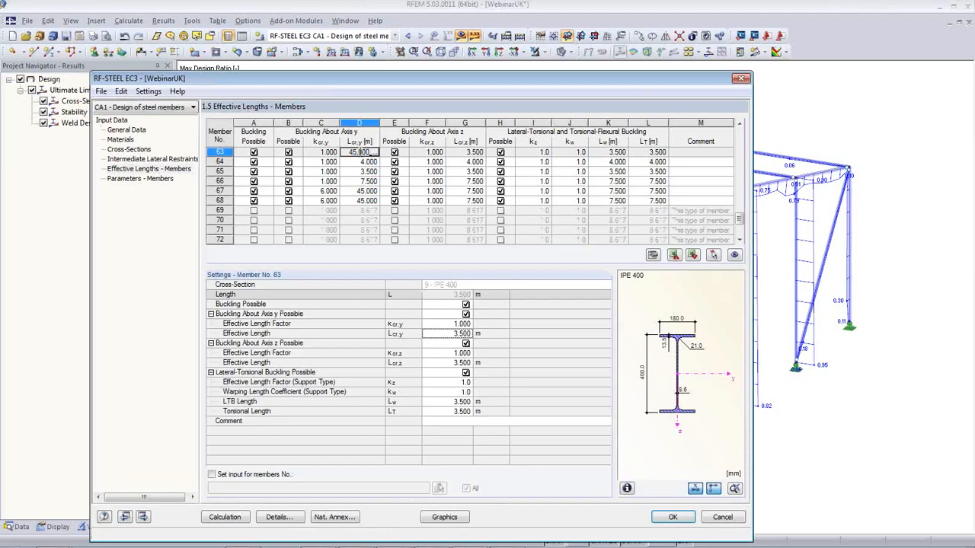
Pick the upper part of the other rear column, member 65, in the model and set its effective length Lcr,y to 45.000 m.
{"action": "left_click", "coordinate": [712, 256]}
{"action": "scroll", "coordinate": [525, 141], "scroll_direction": "up", "scroll_amount": 5}
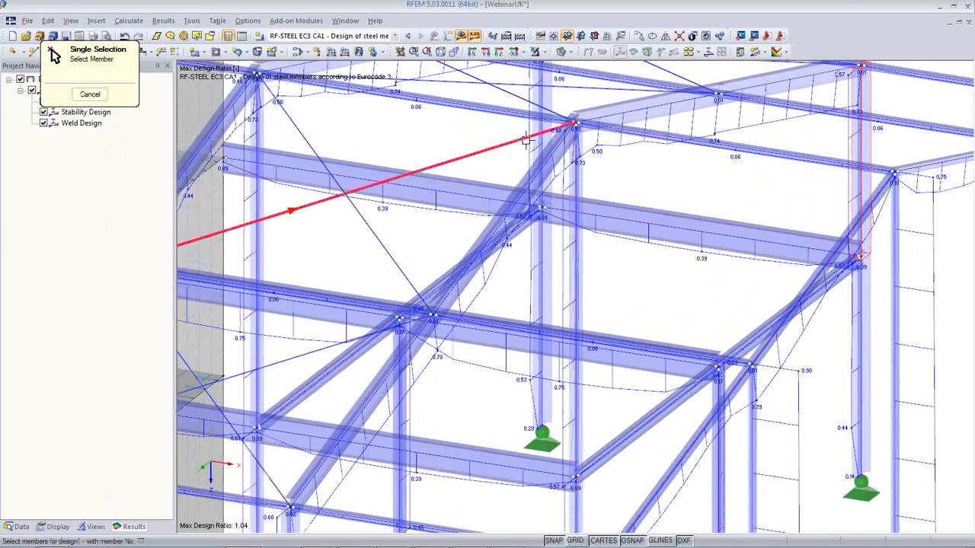
{"action": "left_click", "coordinate": [540, 137]}
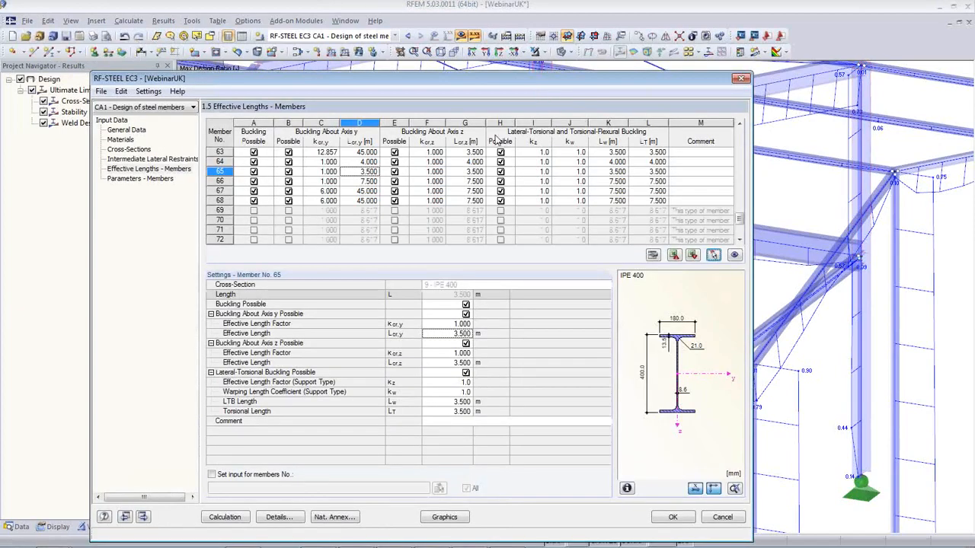
{"action": "left_click", "coordinate": [365, 173]}
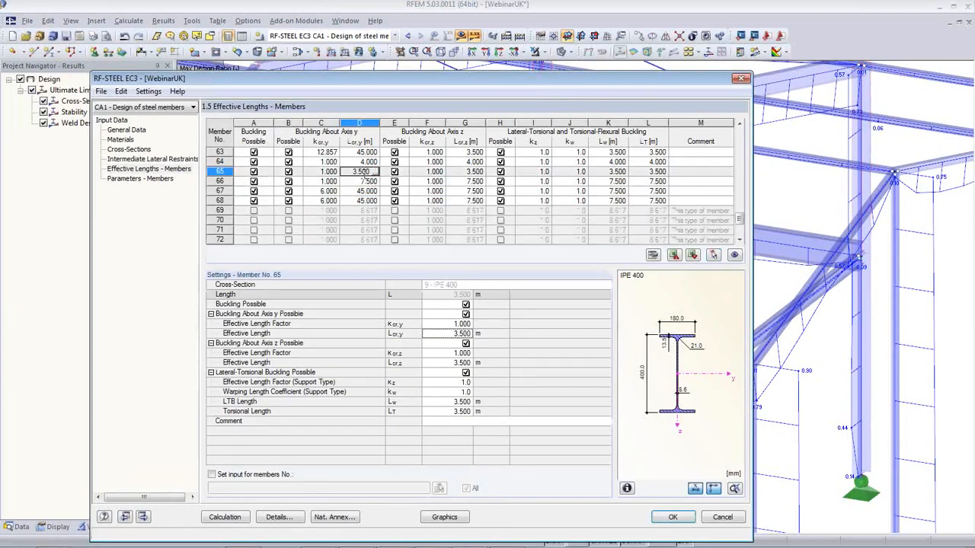
{"action": "left_click", "coordinate": [365, 176]}
{"action": "type", "text": "45"}
{"action": "key", "text": "Return"}
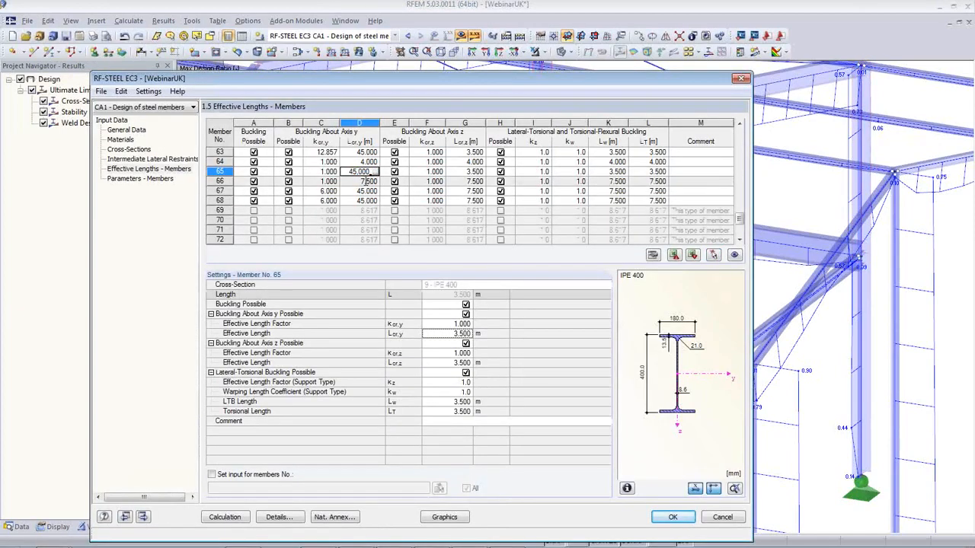
Check the effective length entries of members 63 and 65 against the model, and rerun the steel design calculation.
{"action": "left_click", "coordinate": [369, 152]}
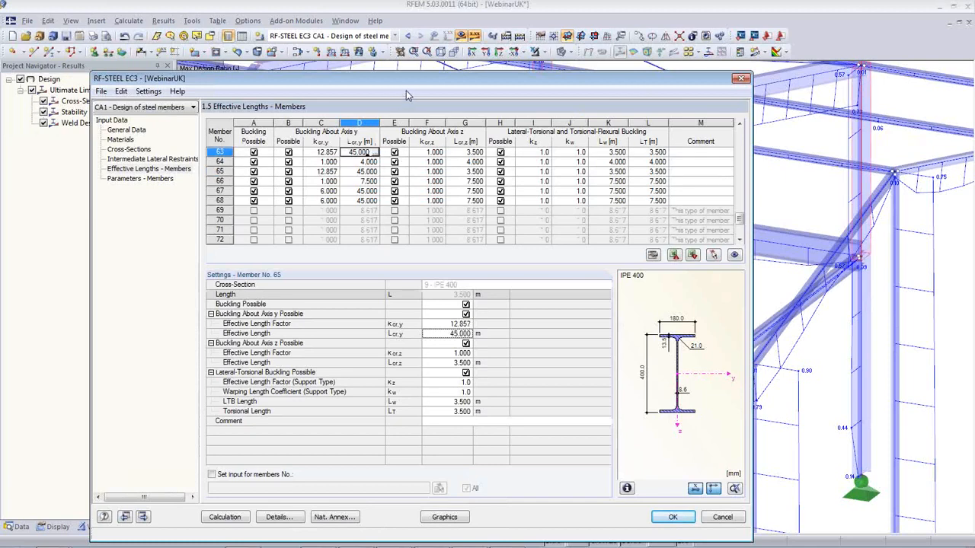
{"action": "left_click_drag", "start_coordinate": [410, 79], "coordinate": [447, 239]}
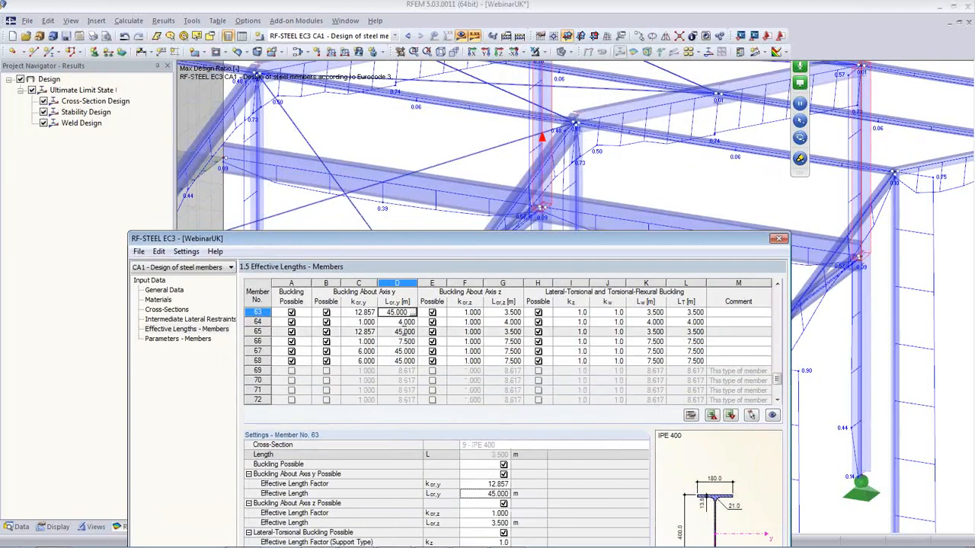
{"action": "left_click", "coordinate": [399, 333]}
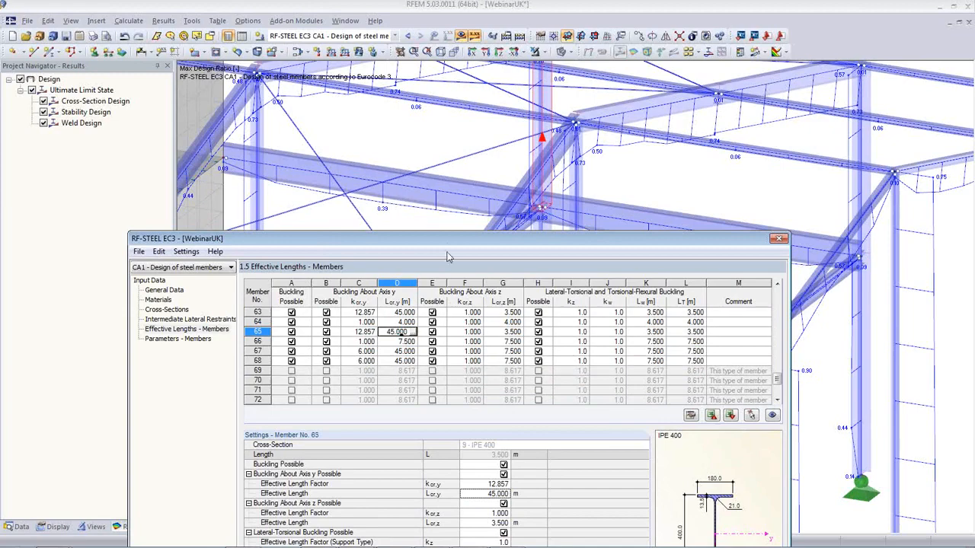
{"action": "left_click_drag", "start_coordinate": [448, 238], "coordinate": [446, 81]}
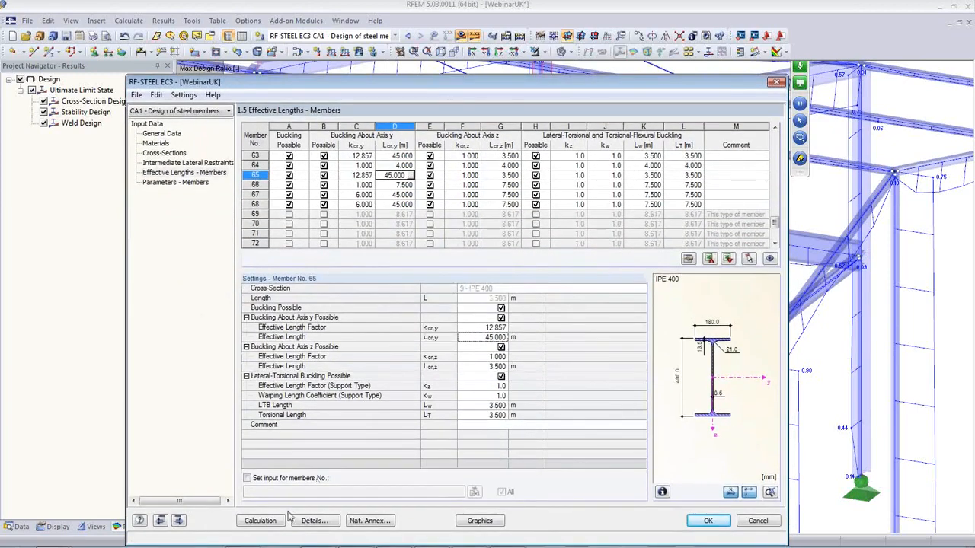
{"action": "left_click", "coordinate": [262, 522]}
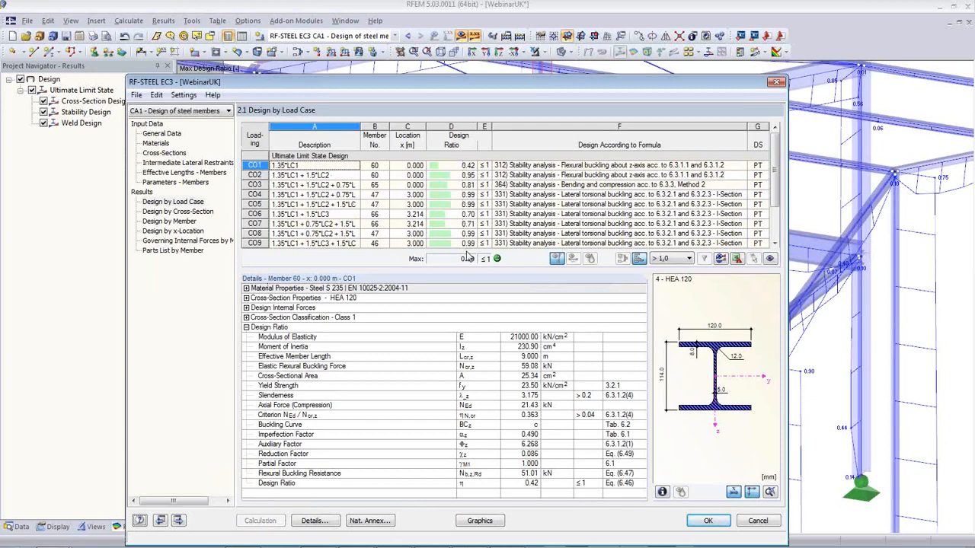
Examine the design ratios of the cross-sections and locate the members of sections 3, 5, 9 and 8 in the model.
{"action": "left_click", "coordinate": [164, 153]}
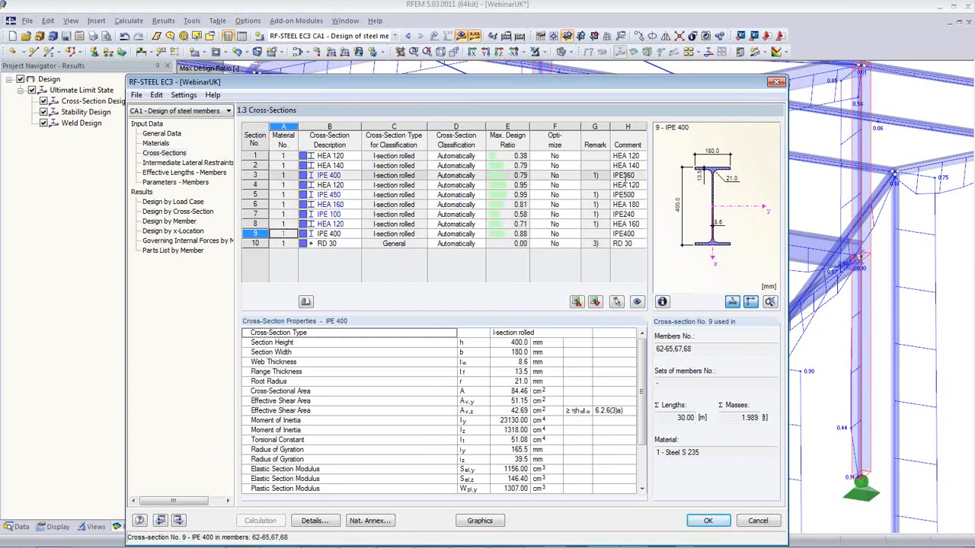
{"action": "left_click", "coordinate": [329, 176]}
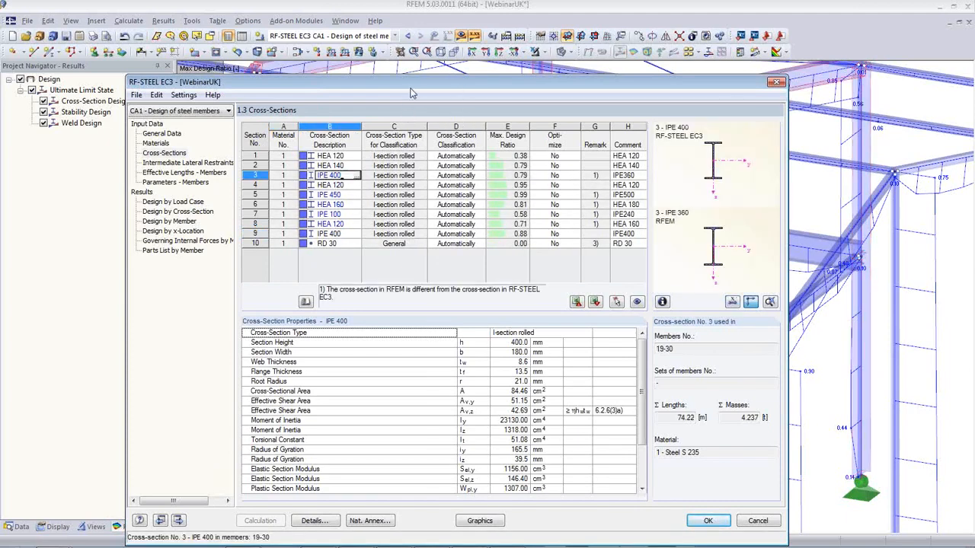
{"action": "left_click_drag", "start_coordinate": [410, 85], "coordinate": [416, 218]}
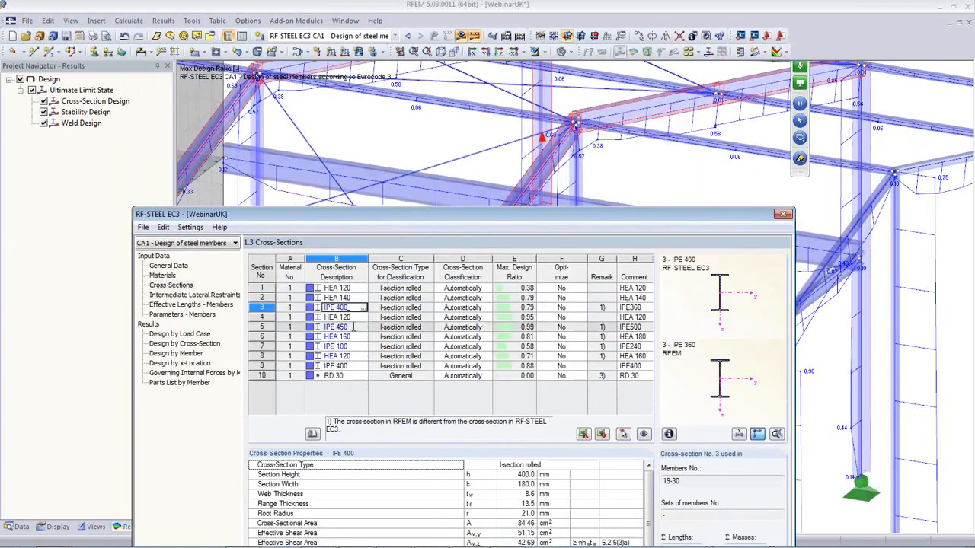
{"action": "left_click", "coordinate": [351, 327]}
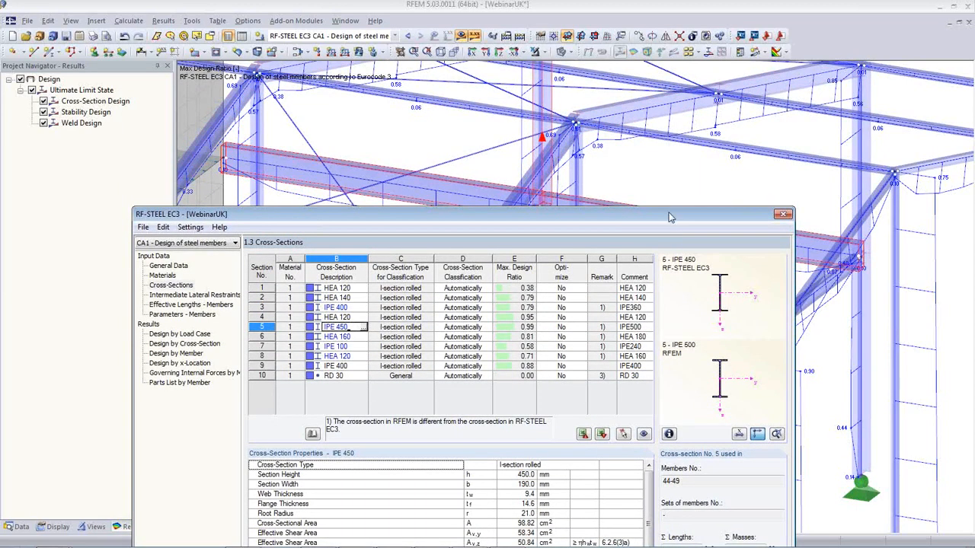
{"action": "left_click", "coordinate": [354, 365]}
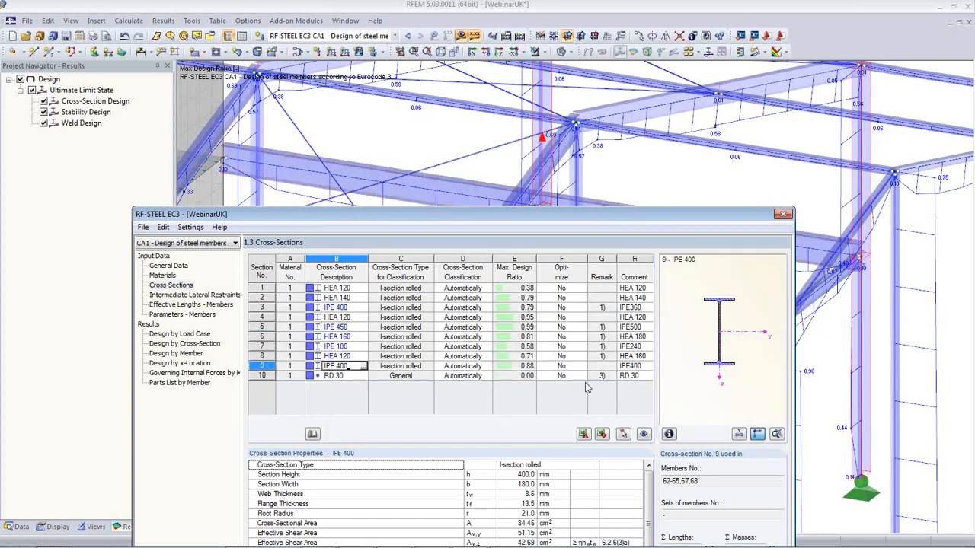
{"action": "left_click", "coordinate": [360, 356]}
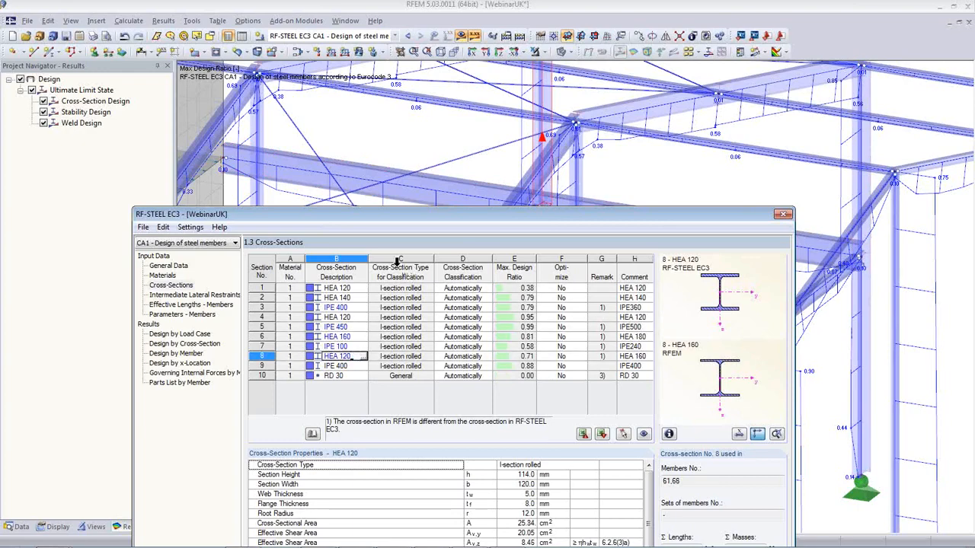
{"action": "left_click_drag", "start_coordinate": [405, 220], "coordinate": [396, 104]}
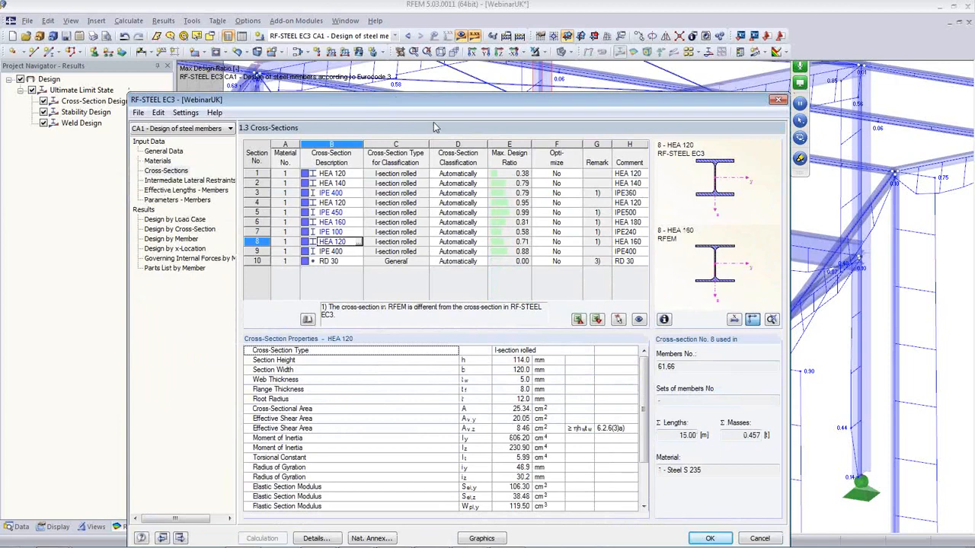
{"action": "left_click_drag", "start_coordinate": [412, 102], "coordinate": [453, 58]}
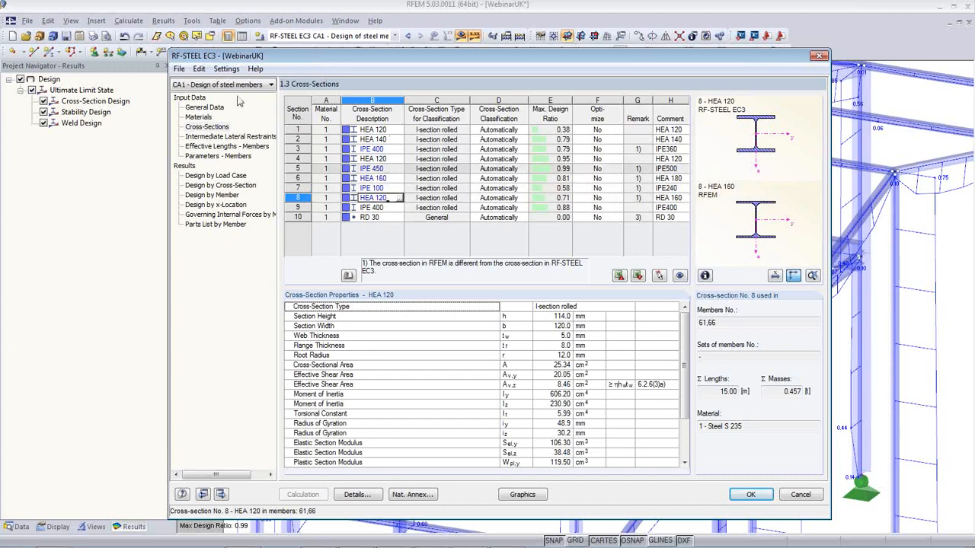
Export all changed cross-sections to RFEM, accept deletion of the existing results, and close the steel design module.
{"action": "left_click", "coordinate": [199, 69]}
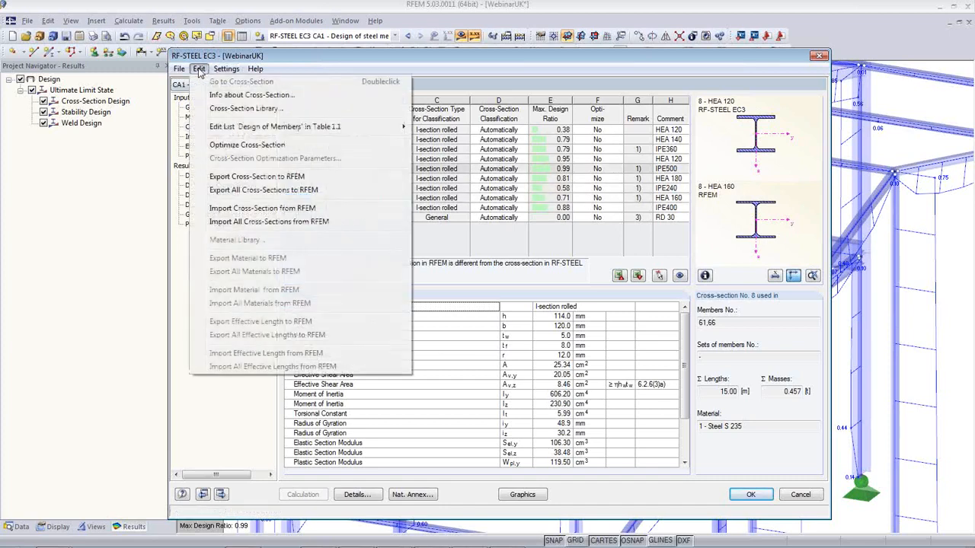
{"action": "left_click", "coordinate": [240, 191]}
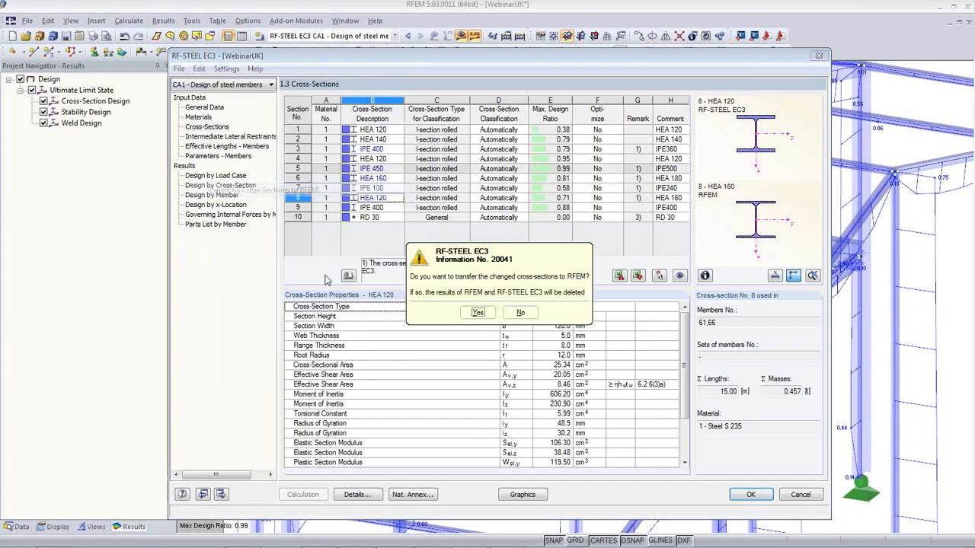
{"action": "left_click", "coordinate": [480, 314]}
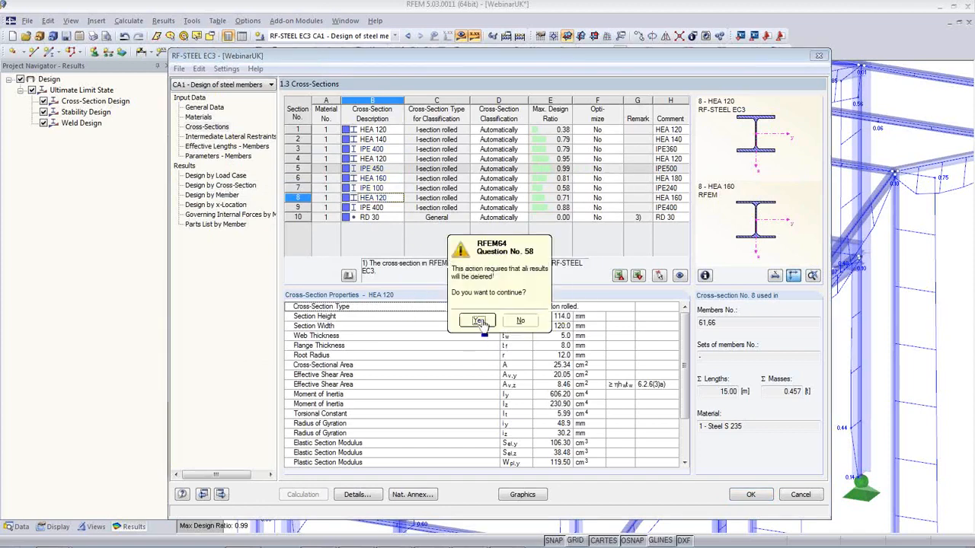
{"action": "left_click", "coordinate": [478, 320]}
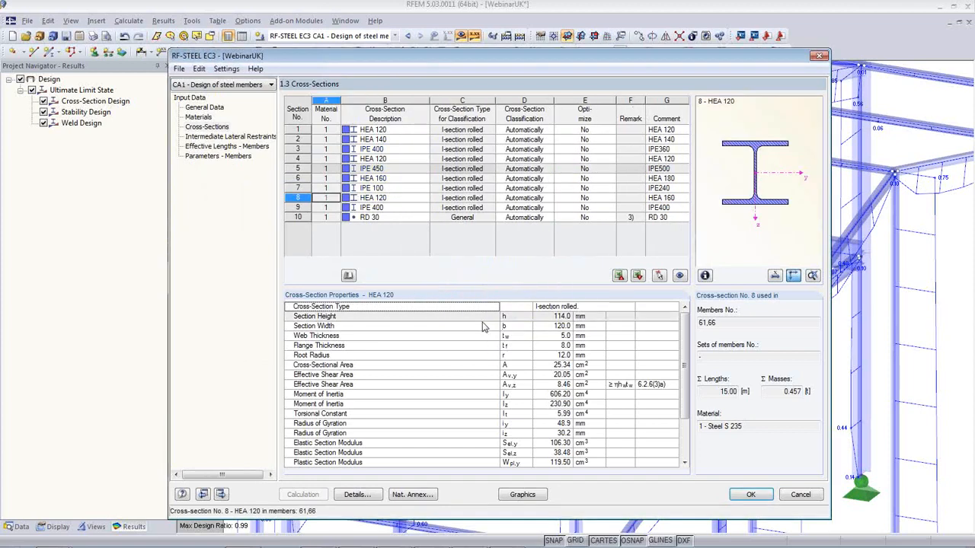
{"action": "left_click", "coordinate": [749, 494]}
Select the lower floor slab of the concrete building and open the RF-CONCRETE Surfaces module.
{"action": "scroll", "coordinate": [491, 400], "scroll_direction": "down", "scroll_amount": 8}
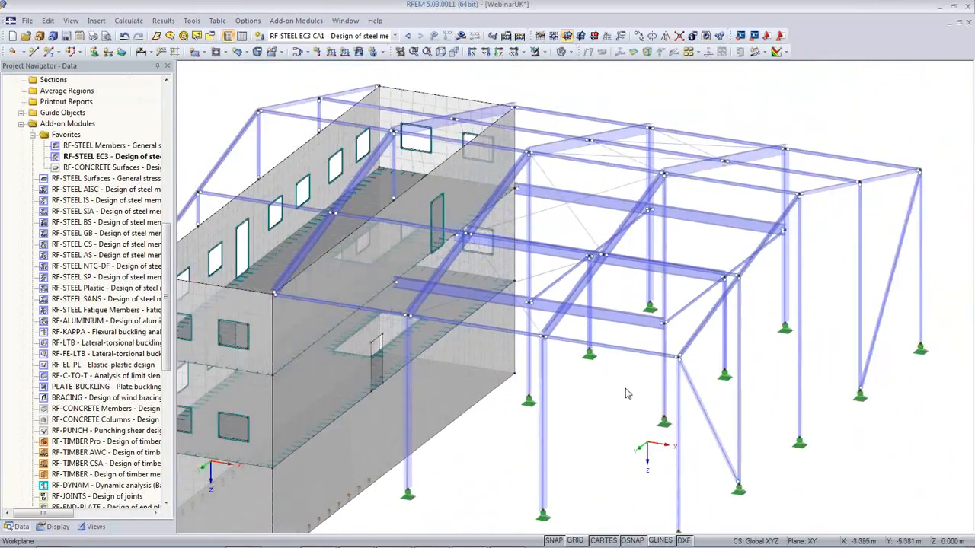
{"action": "middle_click_drag", "start_coordinate": [625, 392], "coordinate": [592, 381], "text": "ctrl"}
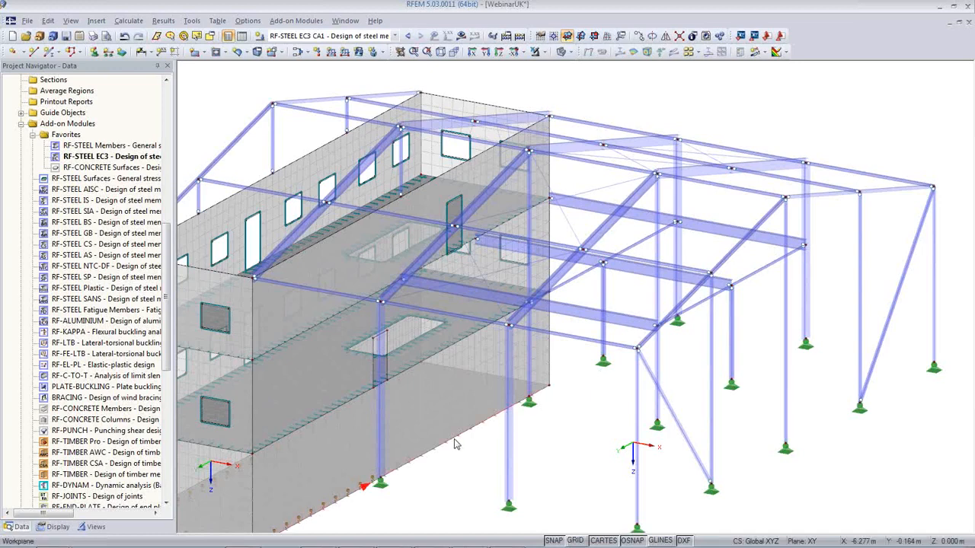
{"action": "middle_click_drag", "start_coordinate": [443, 444], "coordinate": [516, 392]}
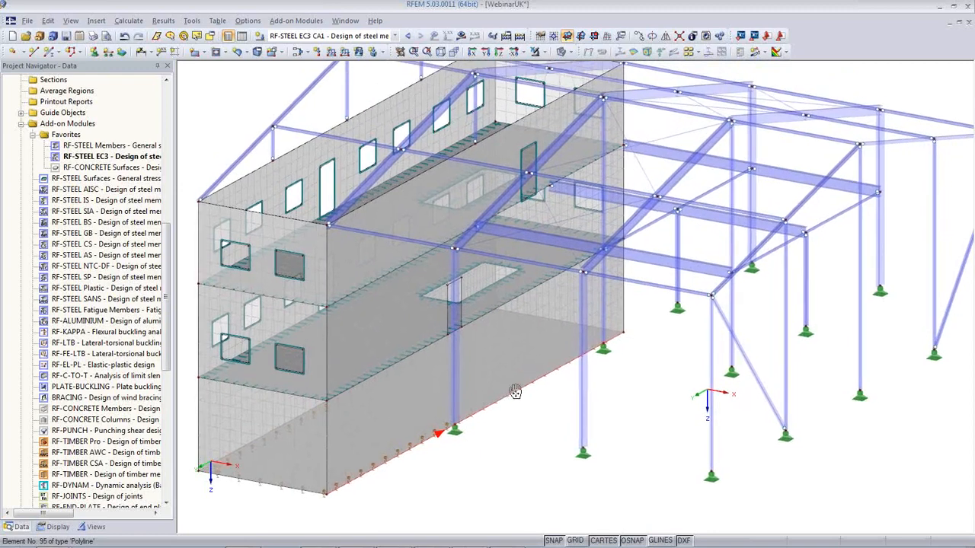
{"action": "scroll", "coordinate": [516, 392], "scroll_direction": "down", "scroll_amount": 2}
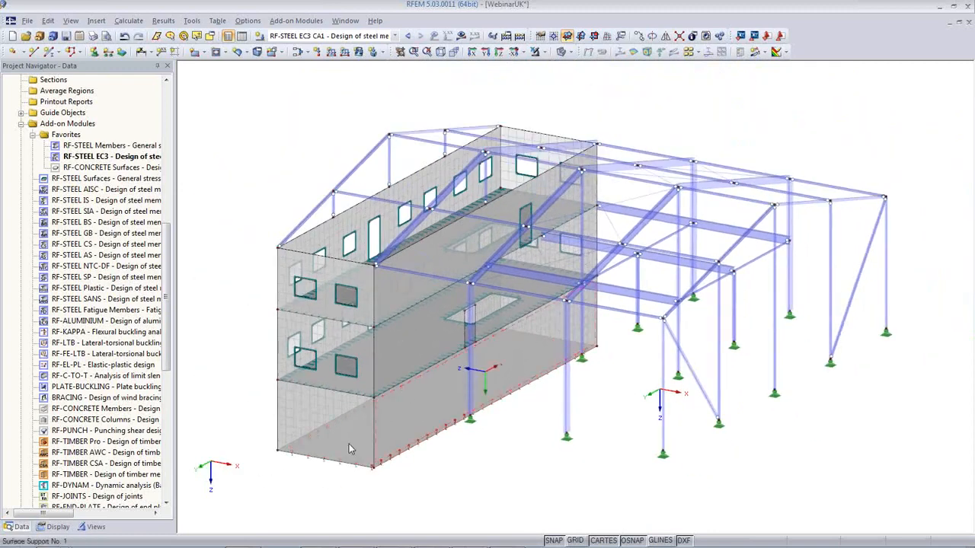
{"action": "left_click", "coordinate": [353, 397]}
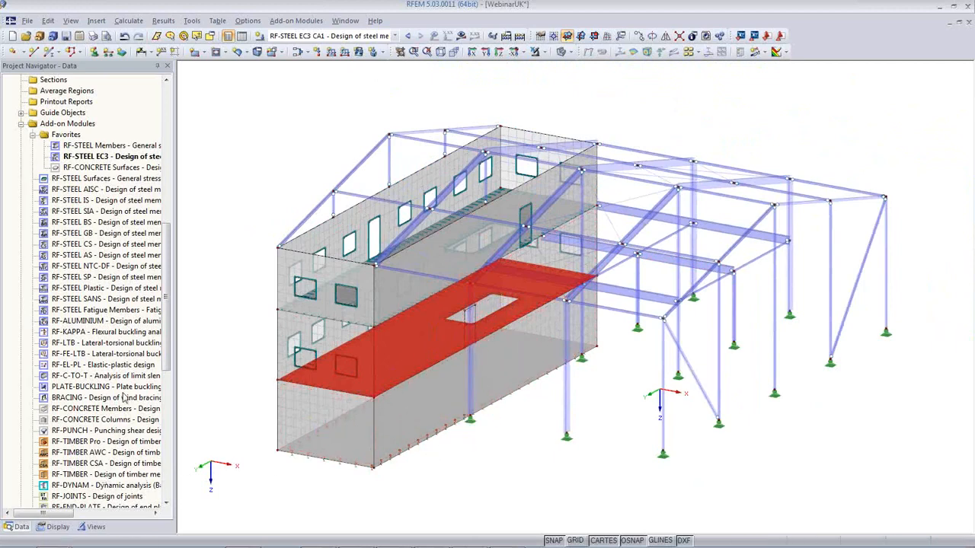
{"action": "double_click", "coordinate": [98, 166]}
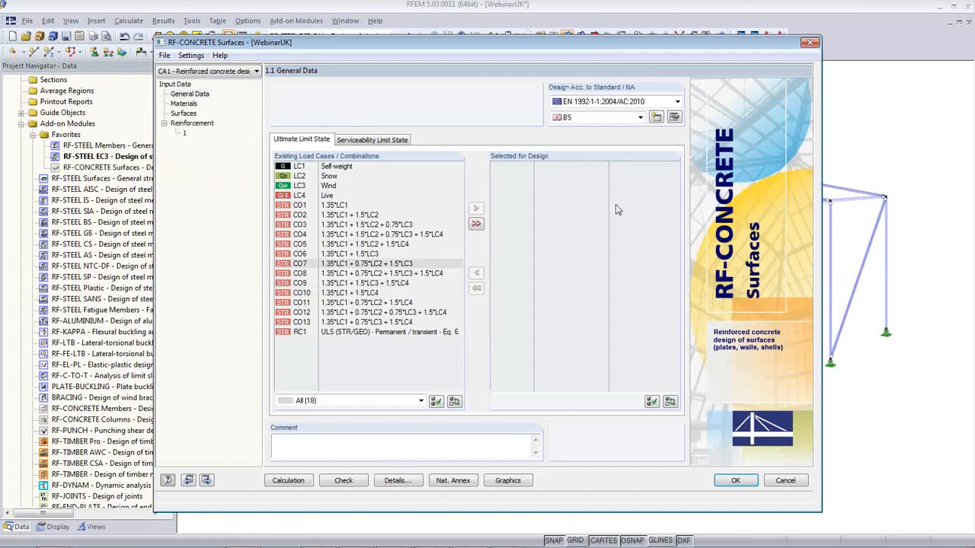
Choose the BS United Kingdom national annex for EN 1992-1-1 and add result combination RC1 to the ultimate limit state design.
{"action": "left_click", "coordinate": [640, 117]}
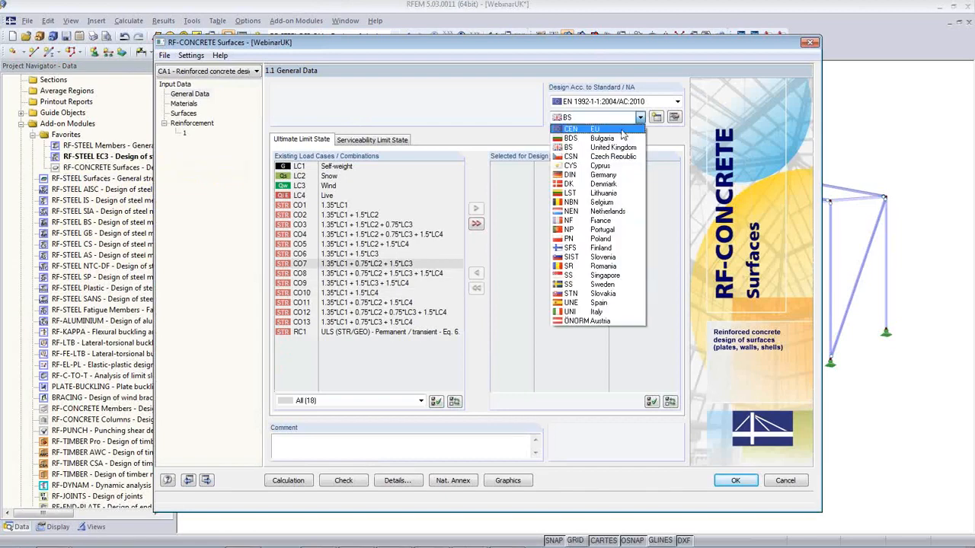
{"action": "left_click", "coordinate": [617, 148]}
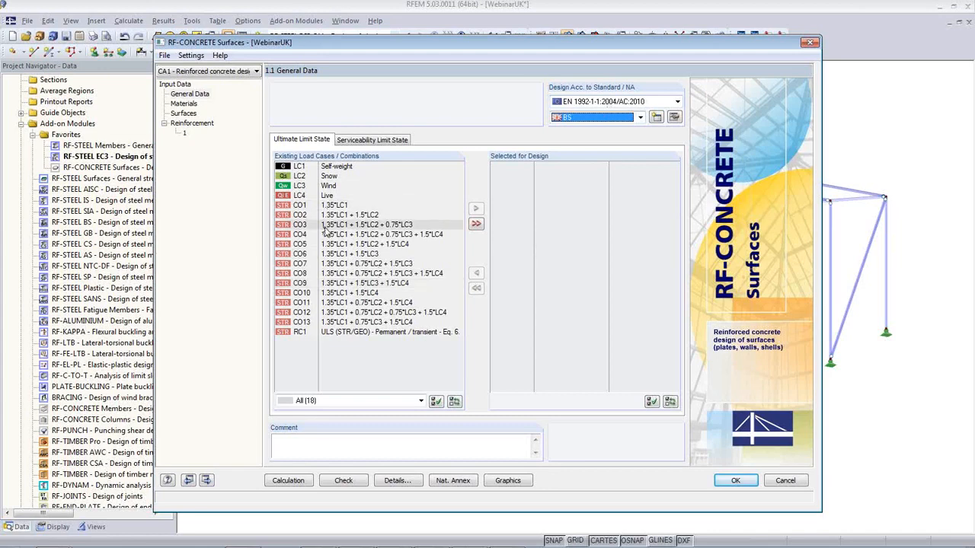
{"action": "double_click", "coordinate": [327, 333]}
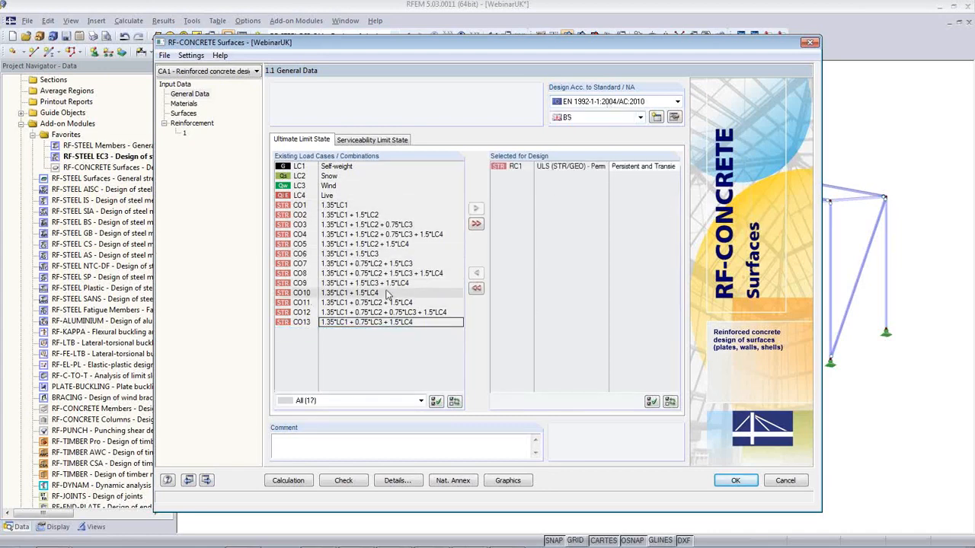
Review the concrete materials and surfaces, and restrict reinforcement group 1 to the lower floor slab, surface 2, picked in the model.
{"action": "left_click", "coordinate": [187, 104]}
{"action": "left_click", "coordinate": [186, 112]}
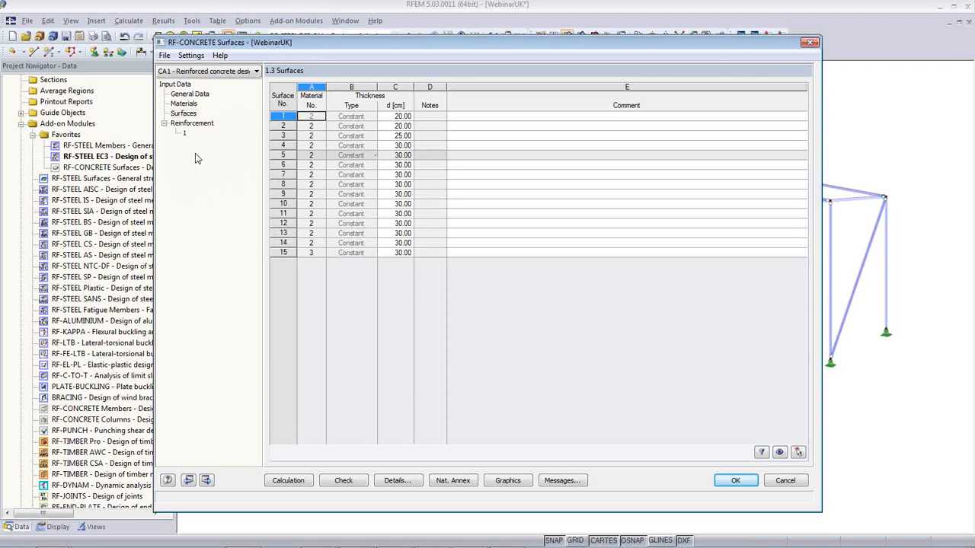
{"action": "left_click", "coordinate": [185, 134]}
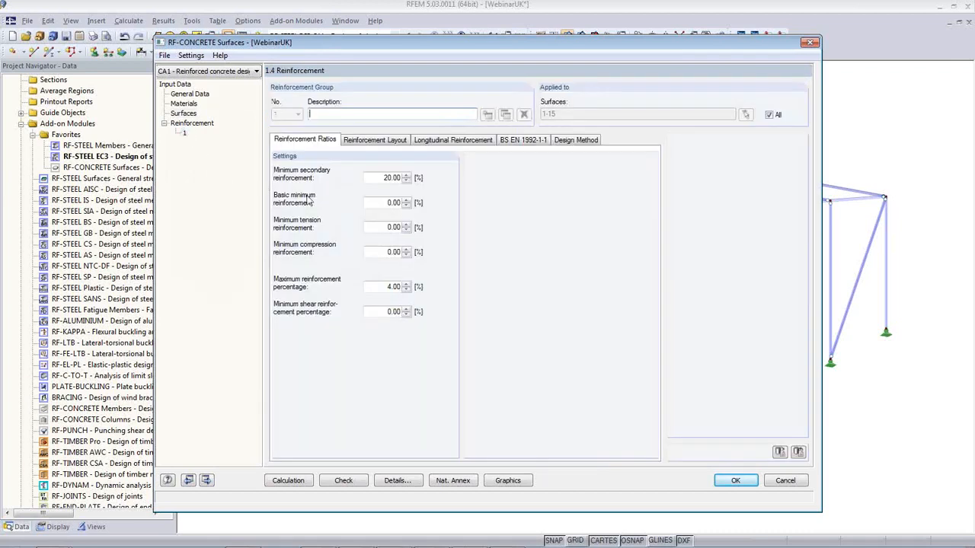
{"action": "left_click", "coordinate": [771, 115]}
{"action": "key", "text": "Delete"}
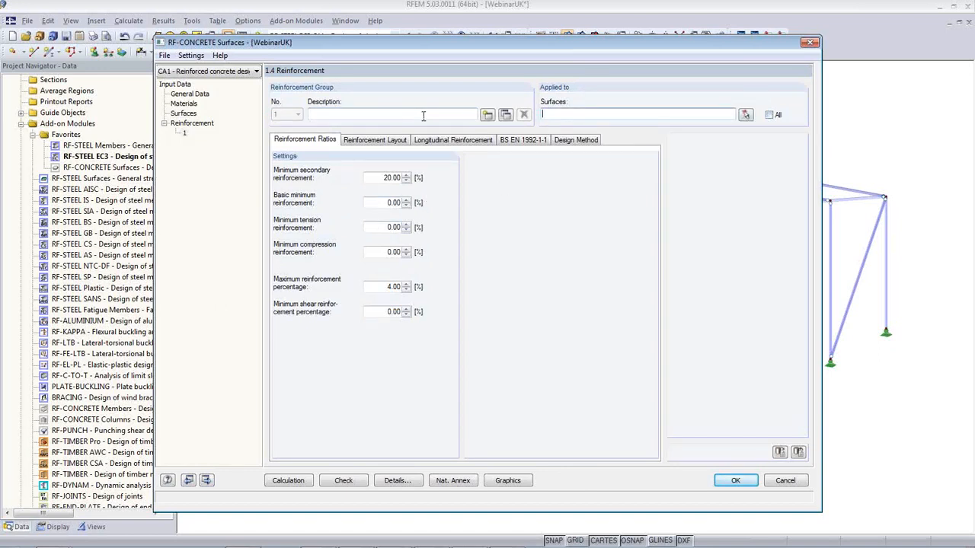
{"action": "left_click", "coordinate": [745, 115]}
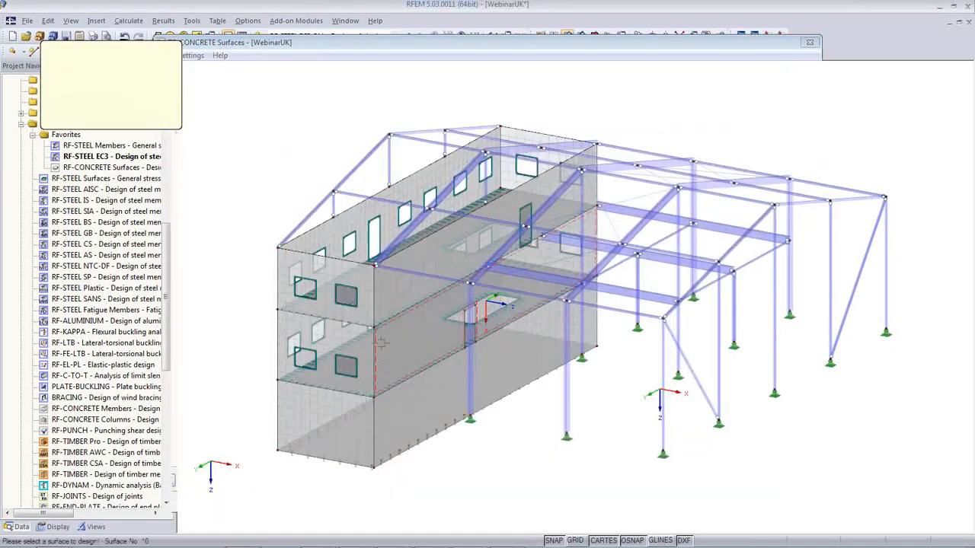
{"action": "left_click", "coordinate": [344, 324]}
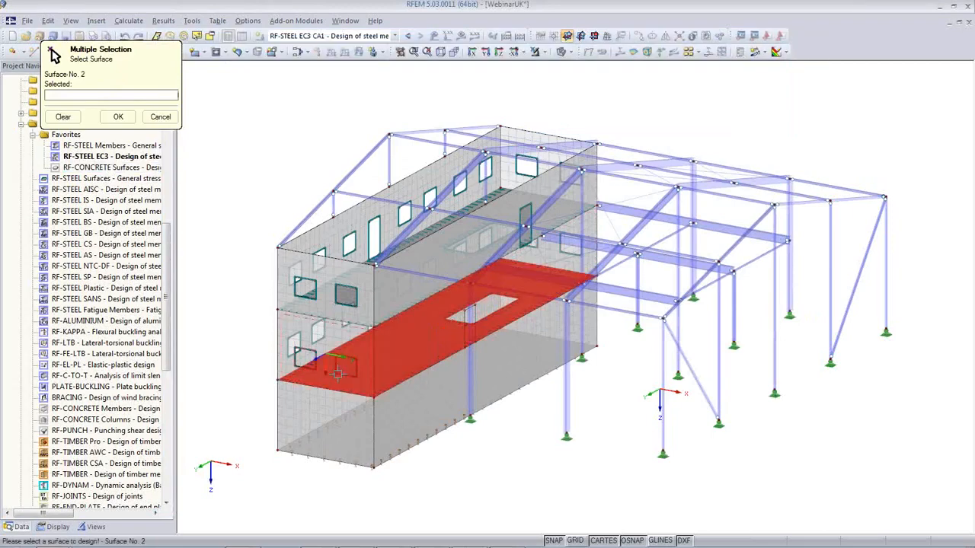
{"action": "left_click", "coordinate": [119, 118]}
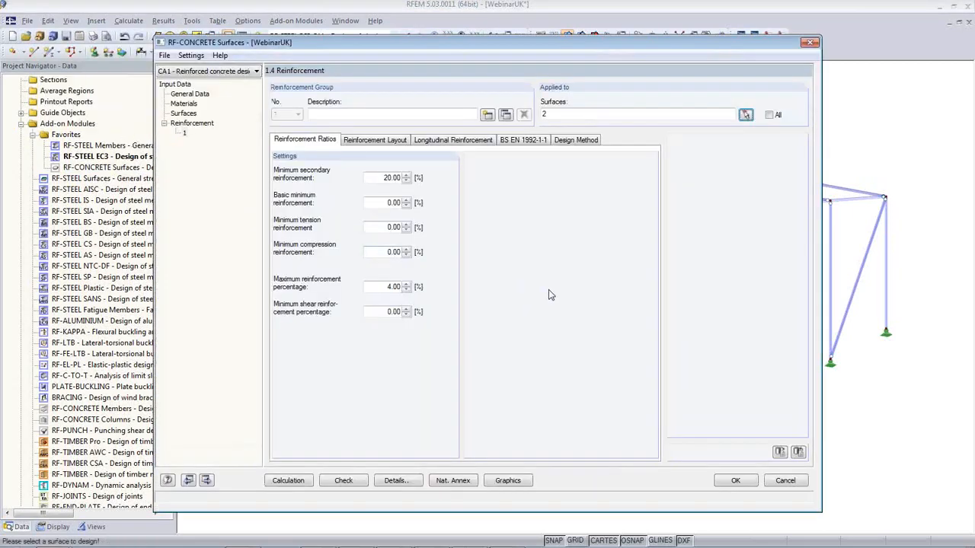
Assign basic longitudinal reinforcement from 10 mm bars at 200 mm spacing to both directions of the top and bottom layers.
{"action": "left_click", "coordinate": [363, 142]}
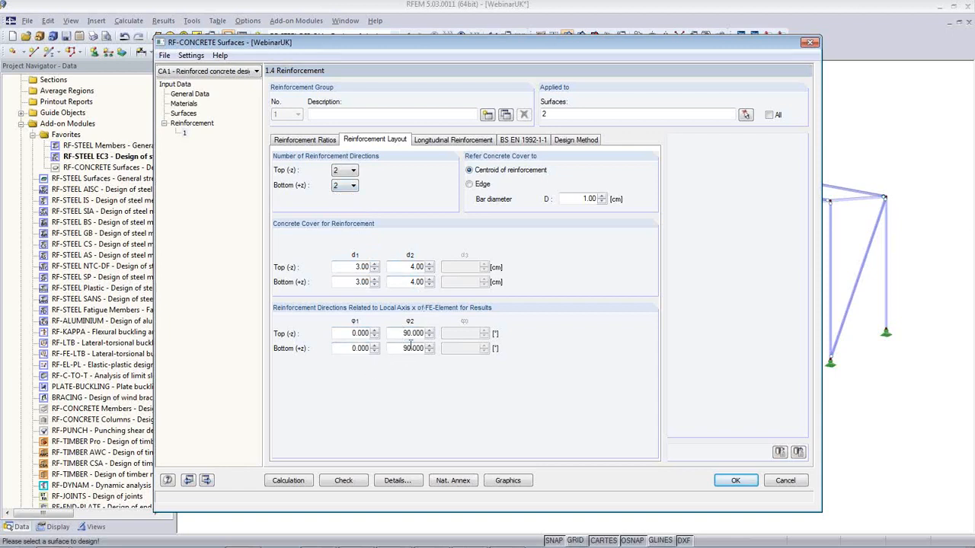
{"action": "left_click", "coordinate": [444, 141]}
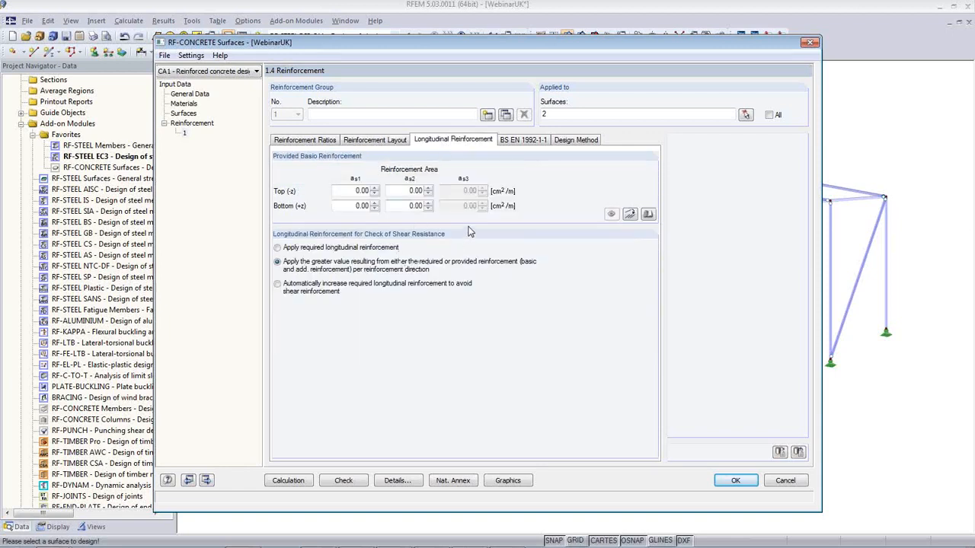
{"action": "left_click", "coordinate": [630, 215]}
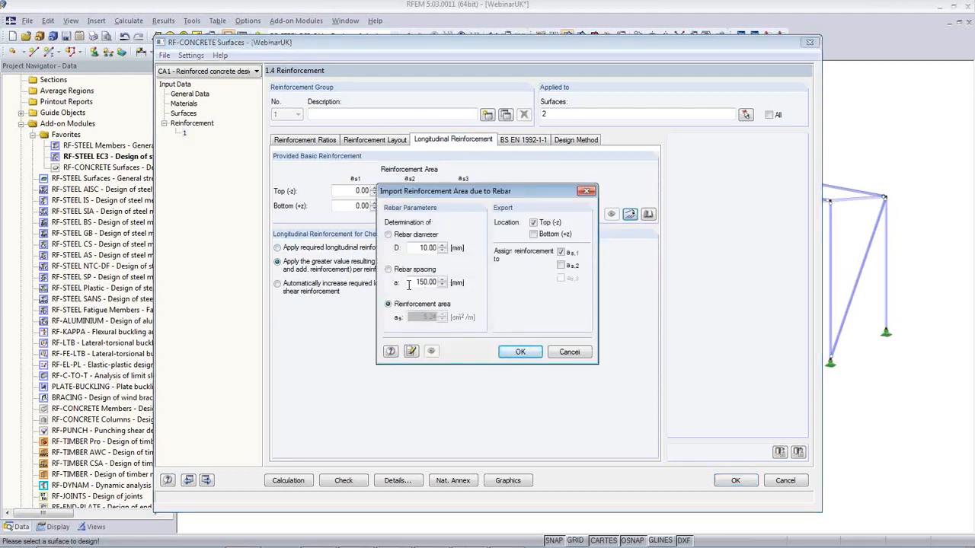
{"action": "left_click_drag", "start_coordinate": [408, 285], "coordinate": [458, 294]}
{"action": "type", "text": "200"}
{"action": "left_click", "coordinate": [424, 249]}
{"action": "left_click", "coordinate": [534, 234]}
{"action": "left_click", "coordinate": [561, 265]}
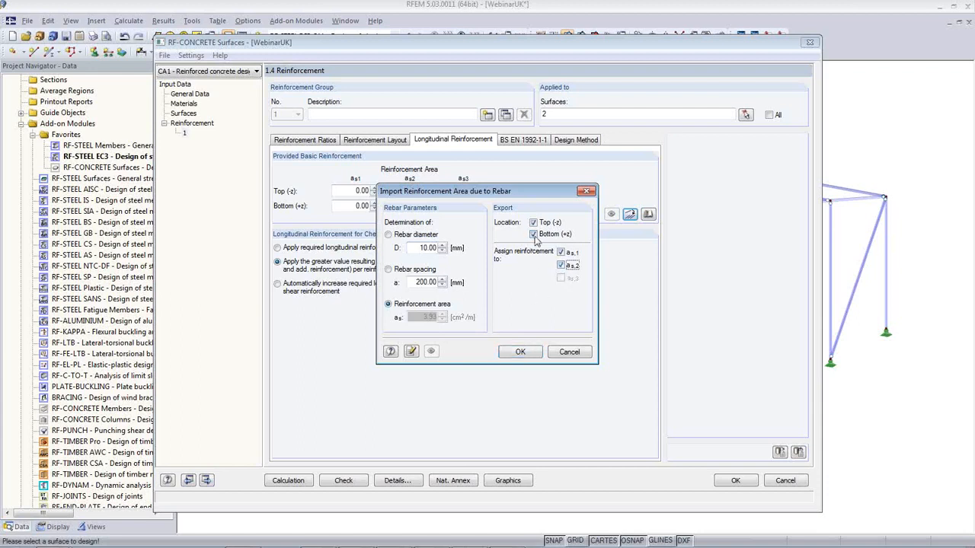
{"action": "left_click", "coordinate": [520, 353]}
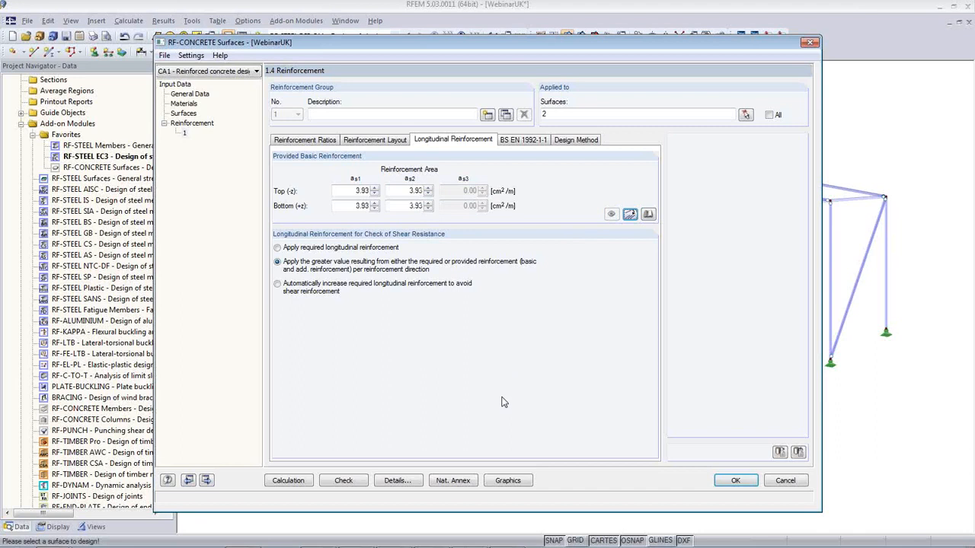
Calculate the required slab reinforcement and filter the non-designable points out of the total results.
{"action": "left_click", "coordinate": [289, 482]}
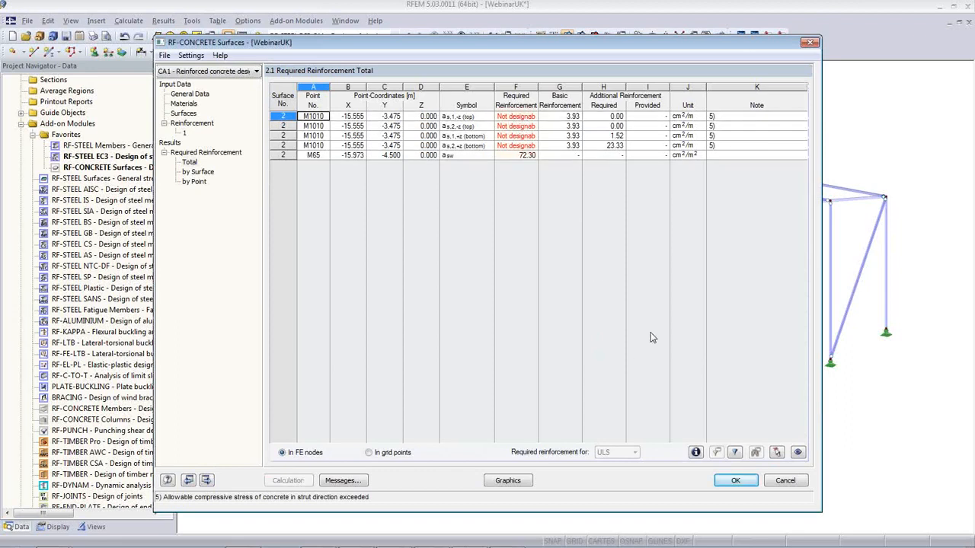
{"action": "left_click", "coordinate": [735, 452]}
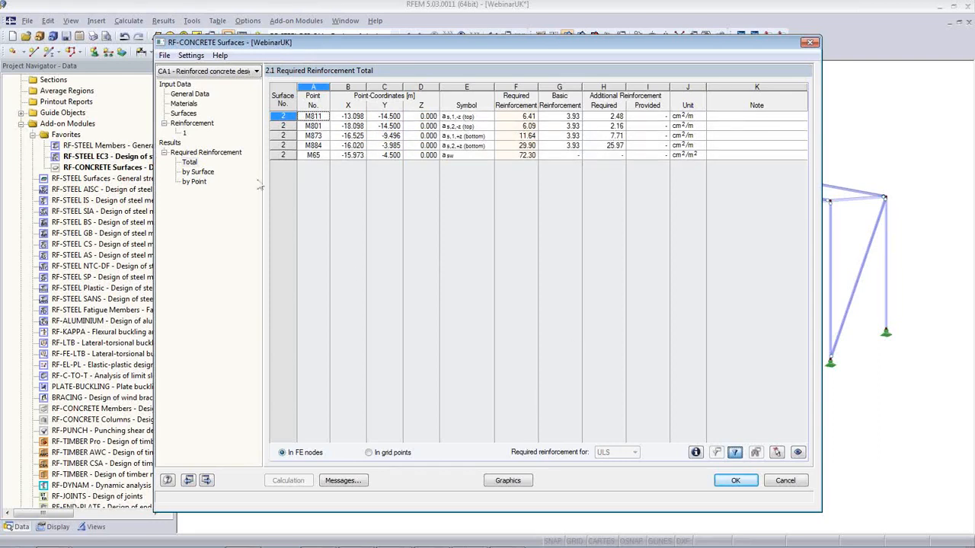
Set the design thickness of floor slab surfaces 1 and 2 to 30 cm.
{"action": "left_click", "coordinate": [186, 113]}
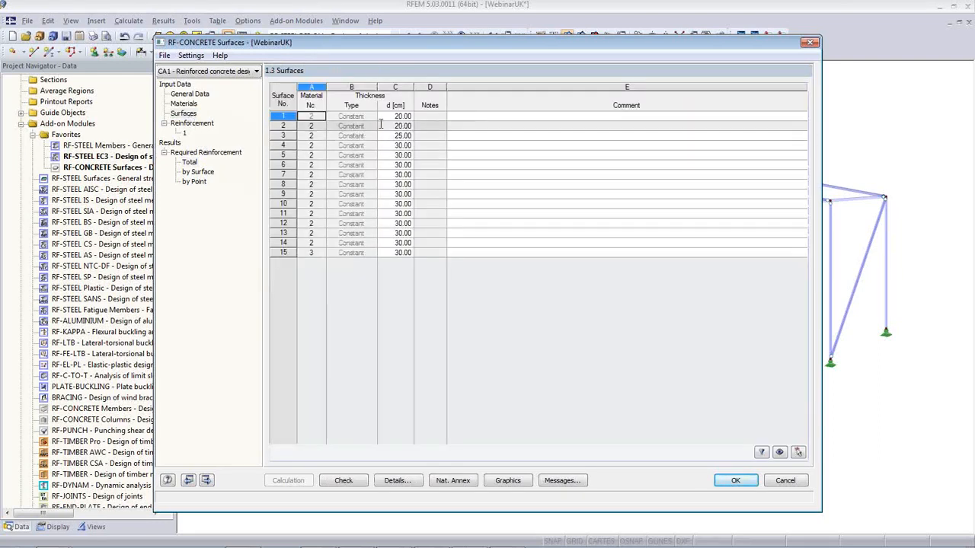
{"action": "left_click_drag", "start_coordinate": [408, 49], "coordinate": [533, 354]}
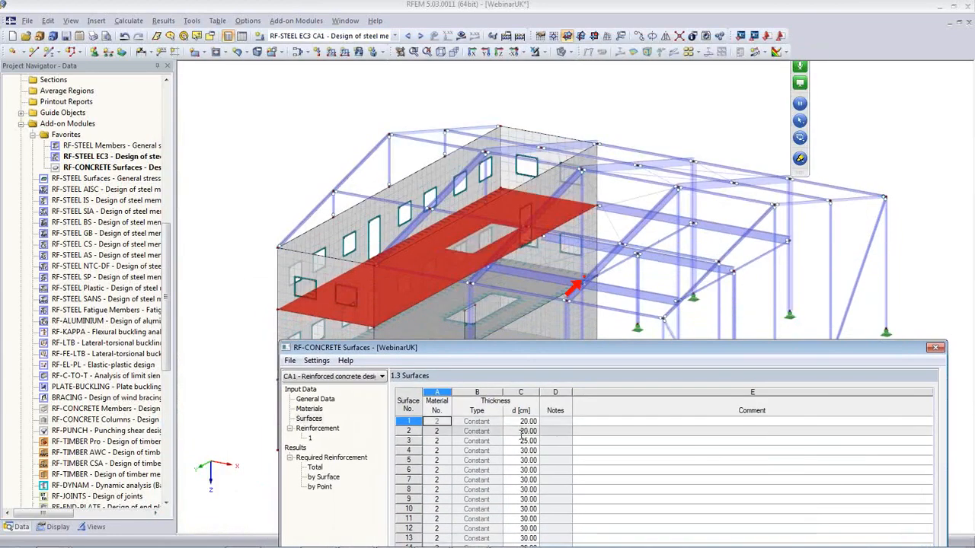
{"action": "left_click", "coordinate": [522, 431]}
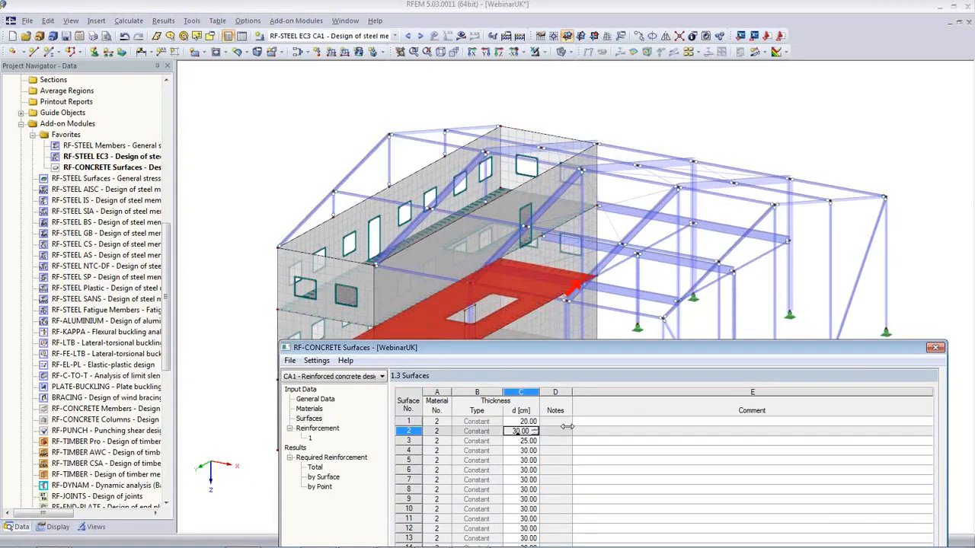
{"action": "key", "text": "Up"}
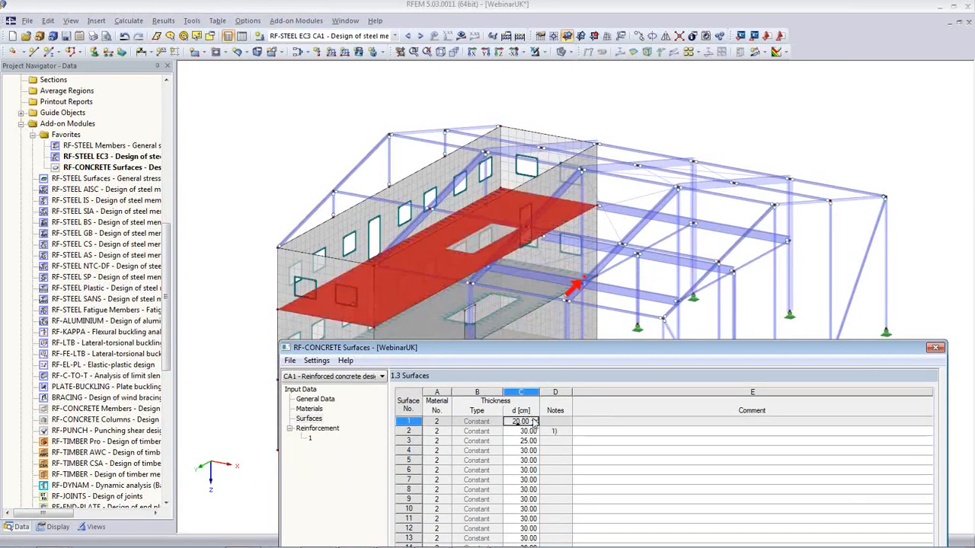
{"action": "type", "text": "3"}
{"action": "key", "text": "Down"}
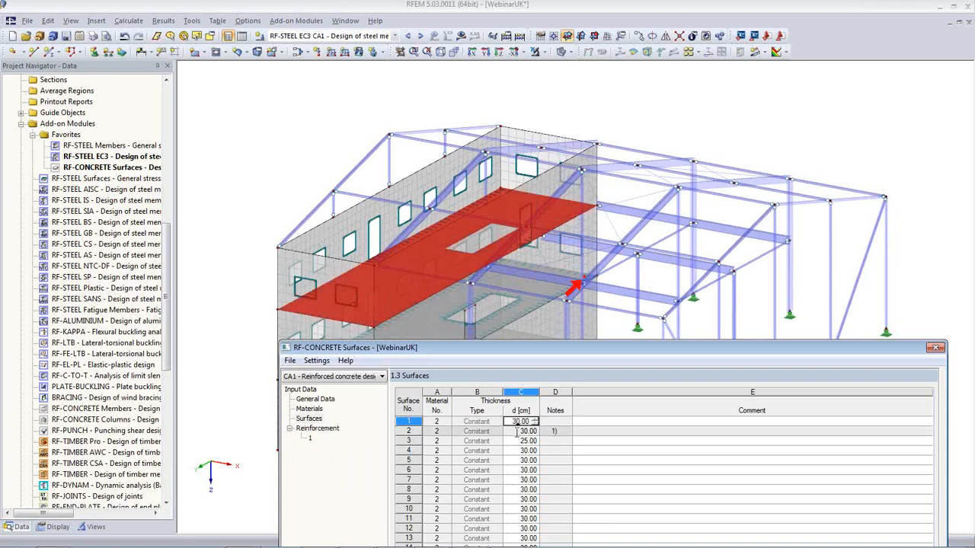
Recalculate the required reinforcement with the changed slab thicknesses, review the totals, and close the concrete design module.
{"action": "left_click_drag", "start_coordinate": [506, 341], "coordinate": [430, 84]}
{"action": "left_click", "coordinate": [337, 529]}
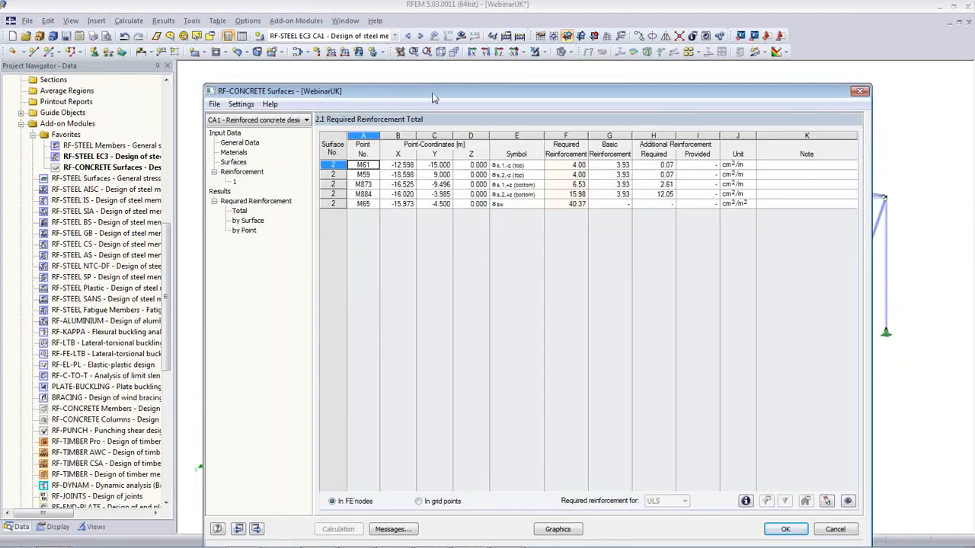
{"action": "left_click_drag", "start_coordinate": [432, 97], "coordinate": [428, 91]}
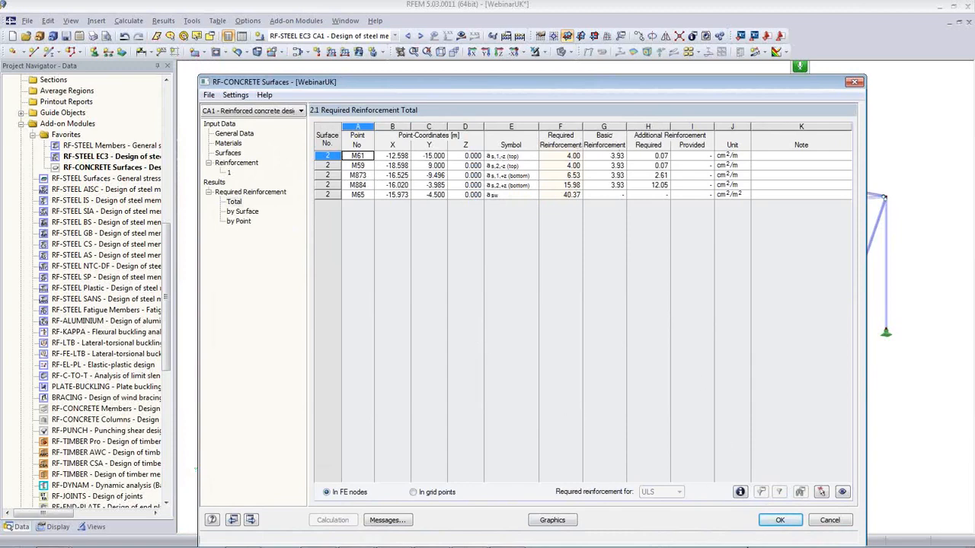
{"action": "left_click", "coordinate": [781, 522]}
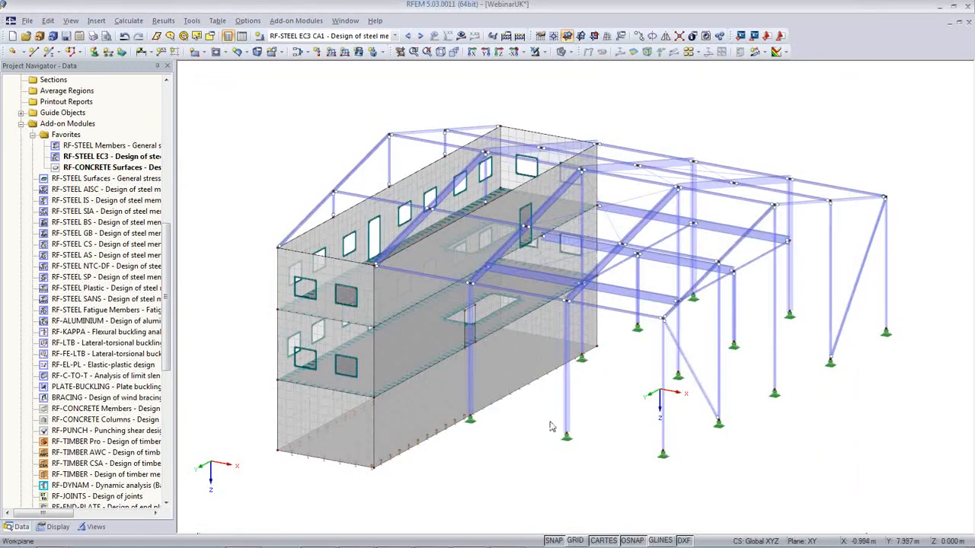
Display the RF-CONCRETE Surfaces CA1 results in the model and isolate the lower floor slab using Visibility by Window.
{"action": "left_click", "coordinate": [395, 35]}
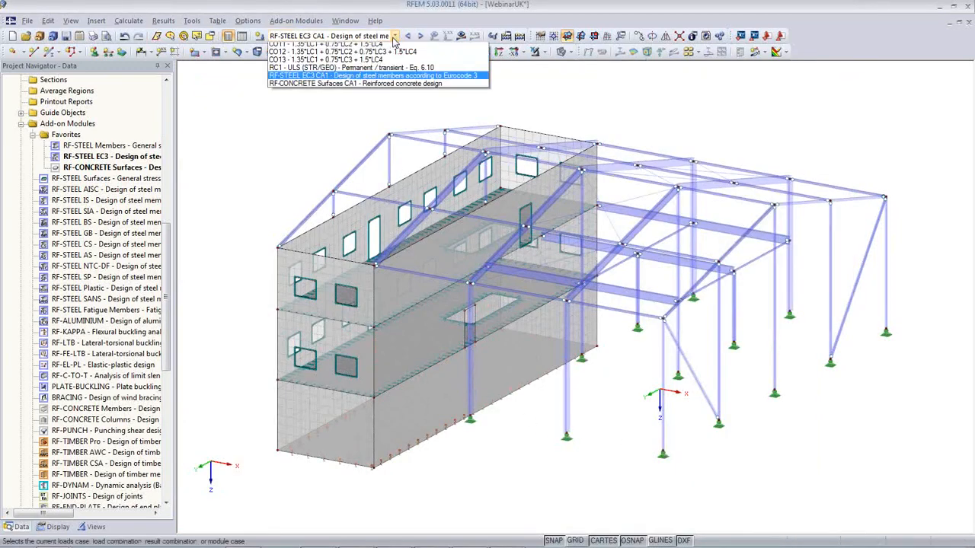
{"action": "left_click", "coordinate": [369, 198]}
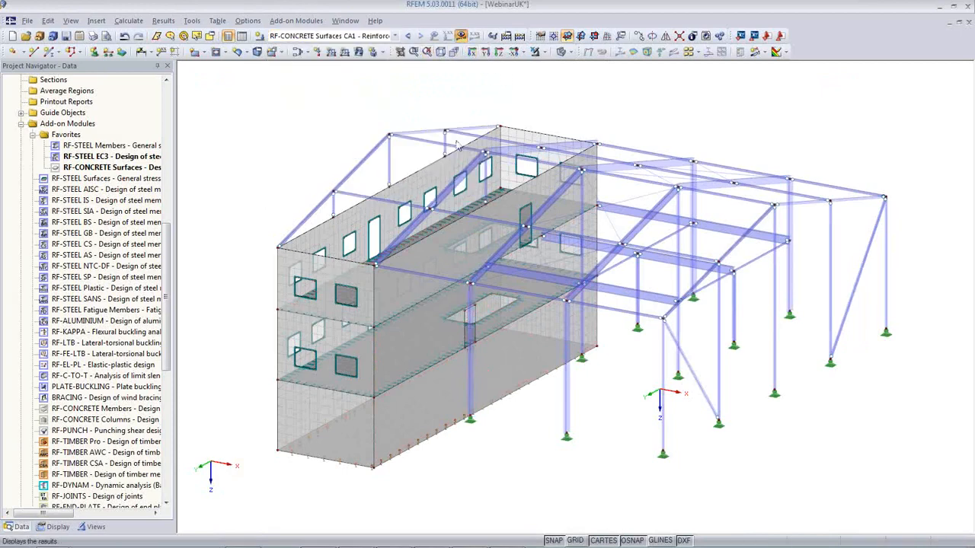
{"action": "middle_click_drag", "start_coordinate": [453, 464], "coordinate": [611, 367], "text": "ctrl"}
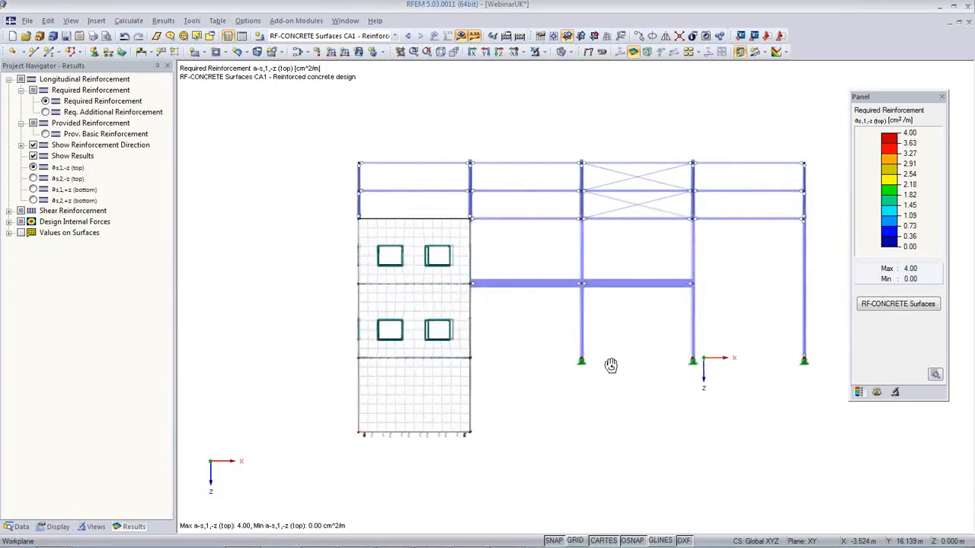
{"action": "left_click", "coordinate": [544, 52]}
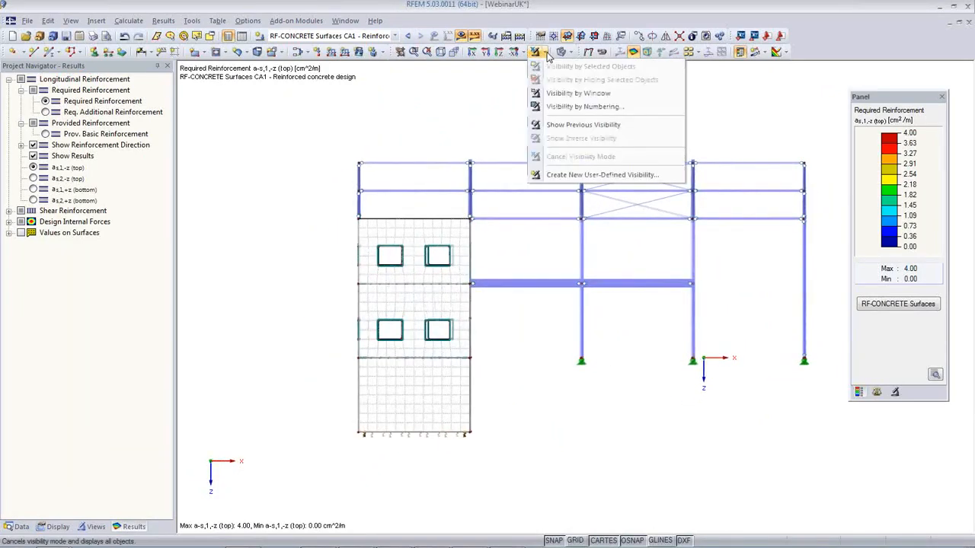
{"action": "left_click", "coordinate": [564, 93]}
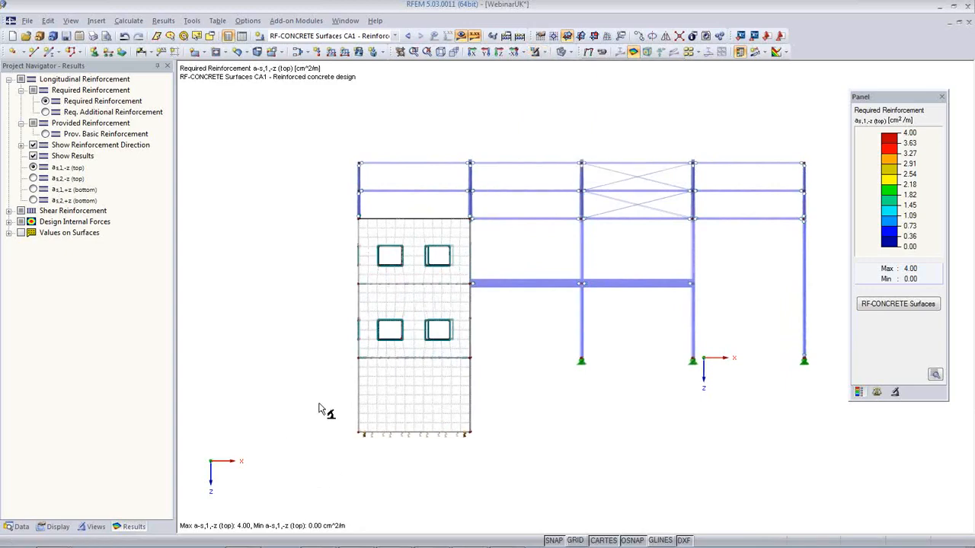
{"action": "left_click_drag", "start_coordinate": [351, 354], "coordinate": [503, 374]}
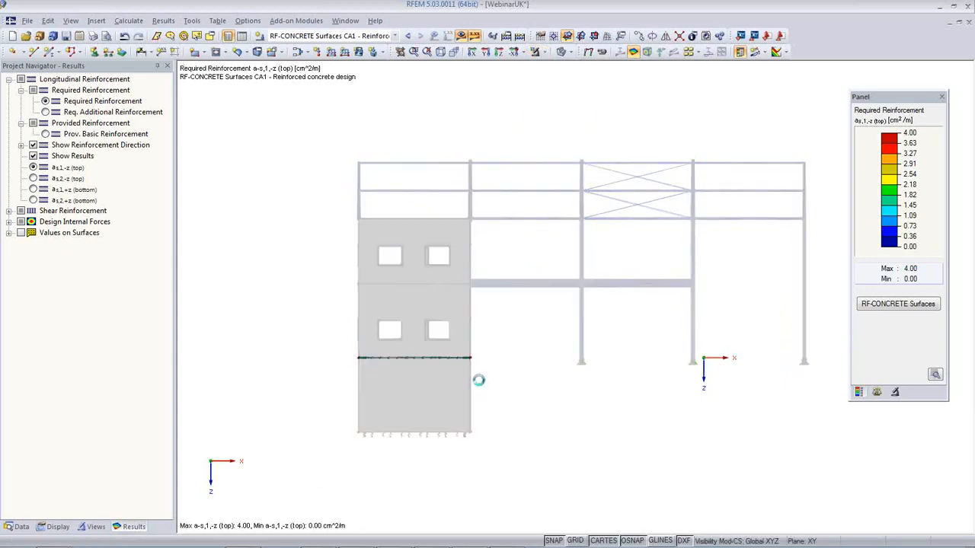
{"action": "left_click", "coordinate": [441, 52]}
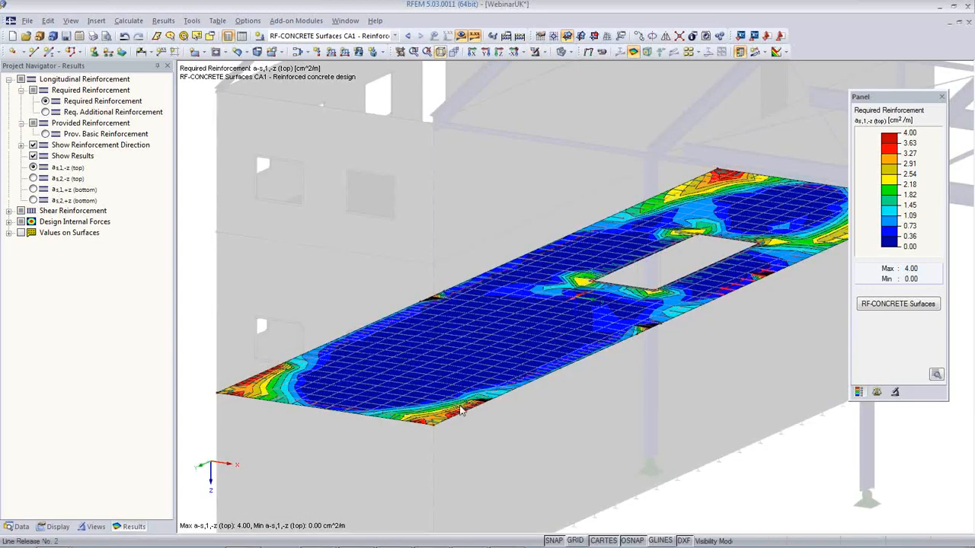
{"action": "middle_click_drag", "start_coordinate": [518, 428], "coordinate": [477, 433], "text": "ctrl"}
{"action": "scroll", "coordinate": [453, 400], "scroll_direction": "down", "scroll_amount": 2}
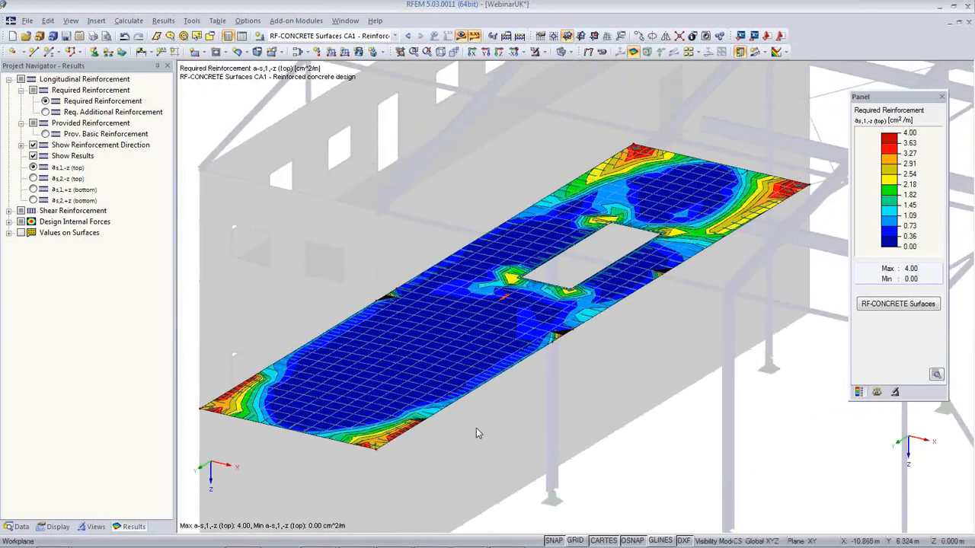
Show values on the slab and examine its required and additional reinforcement, including the second-direction bottom layer.
{"action": "left_click", "coordinate": [688, 51]}
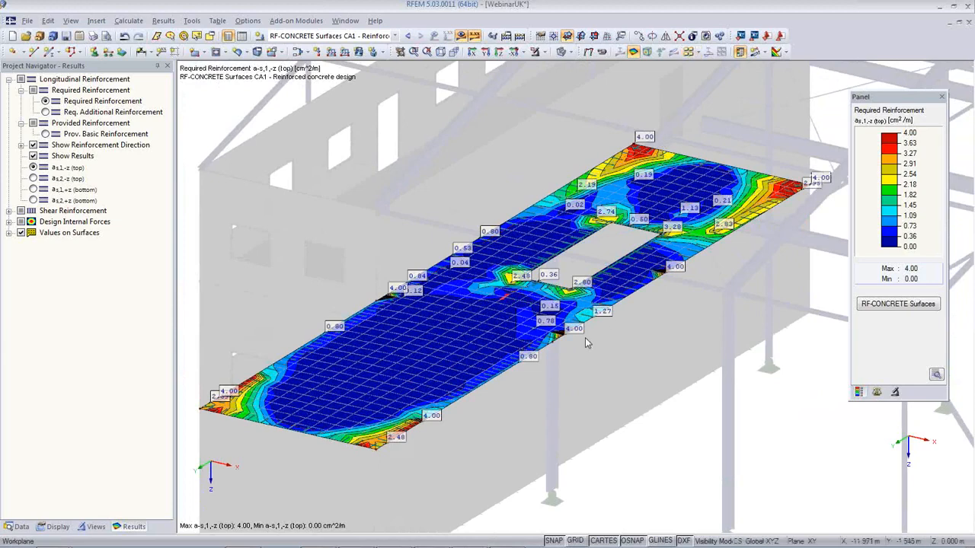
{"action": "left_click", "coordinate": [46, 112]}
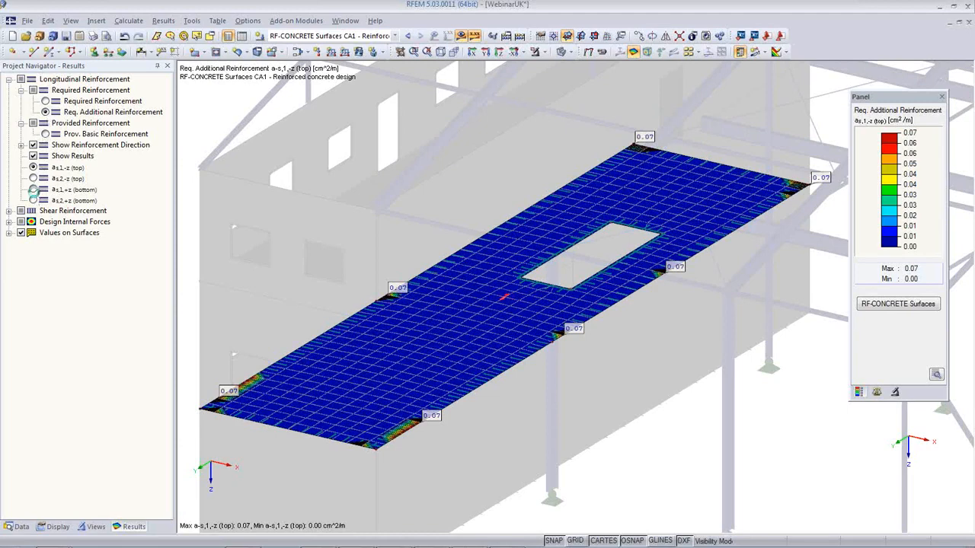
{"action": "left_click", "coordinate": [32, 189]}
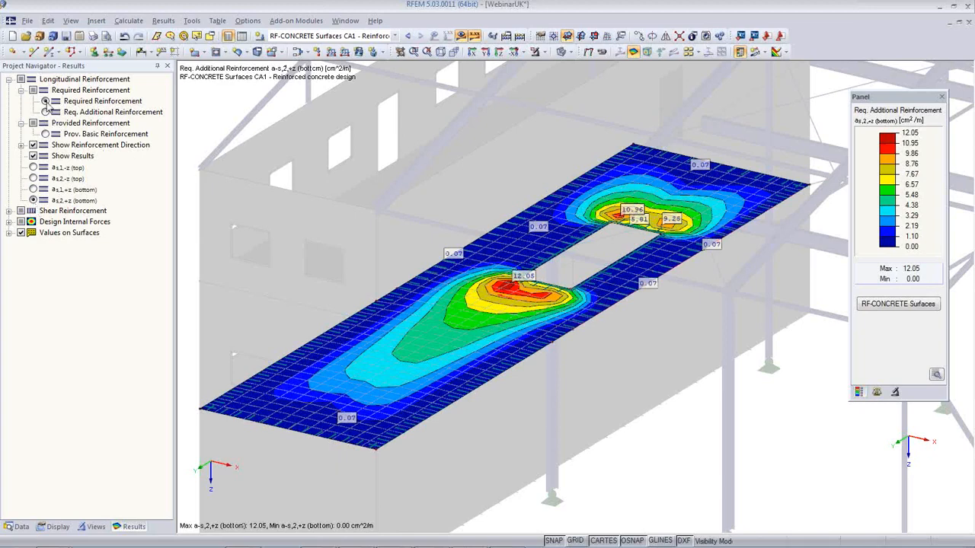
{"action": "left_click", "coordinate": [45, 101]}
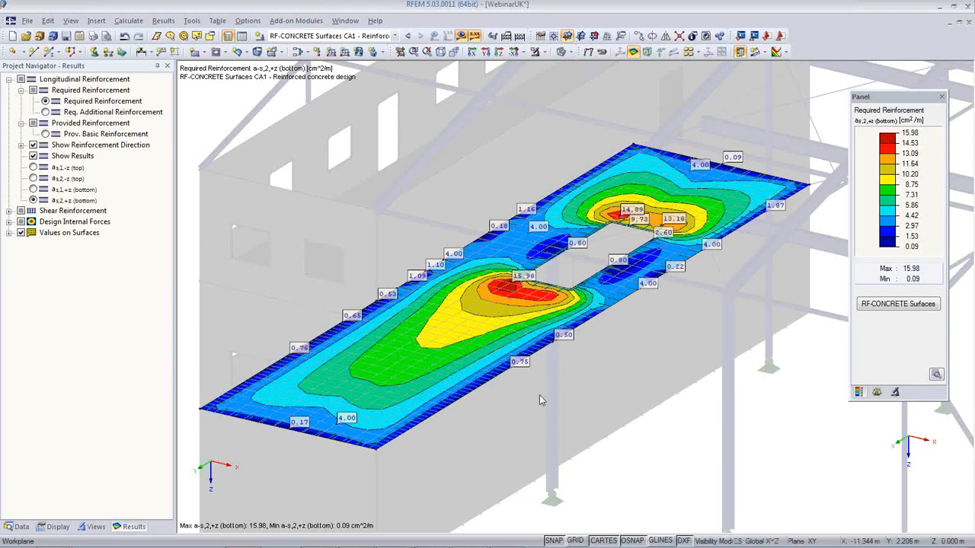
{"action": "scroll", "coordinate": [654, 469], "scroll_direction": "down", "scroll_amount": 2}
{"action": "middle_click_drag", "start_coordinate": [647, 449], "coordinate": [590, 393]}
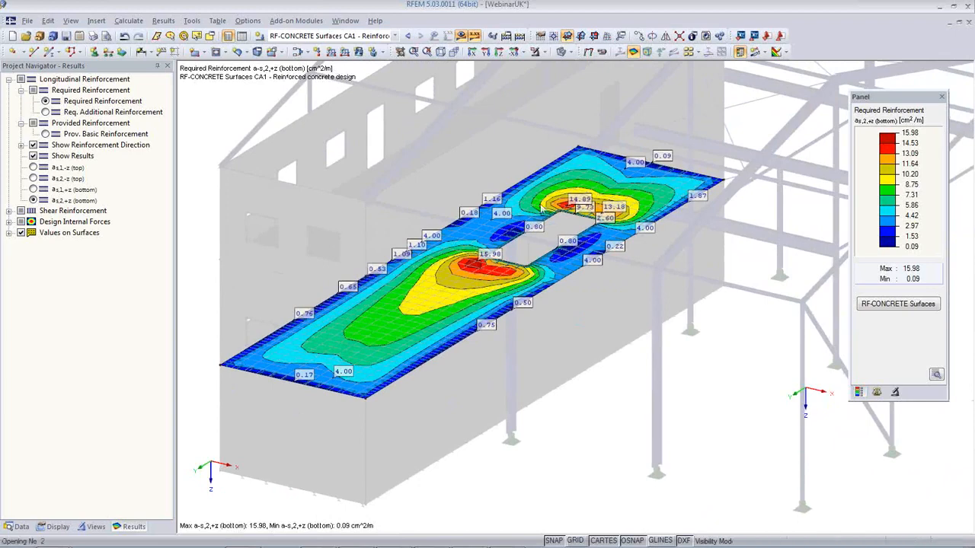
Hide the reinforcement results and cancel the visibility mode to display the complete building again.
{"action": "left_click", "coordinate": [462, 37]}
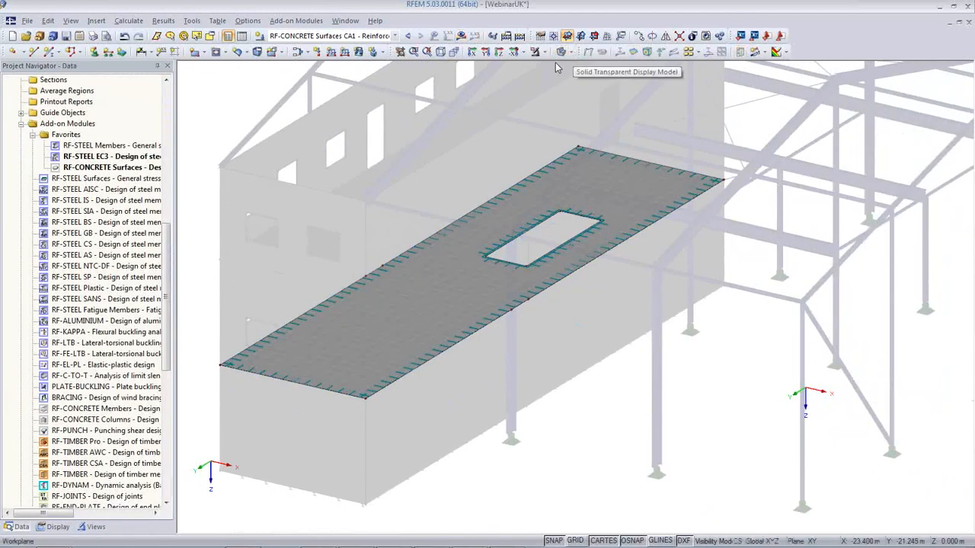
{"action": "left_click", "coordinate": [547, 55]}
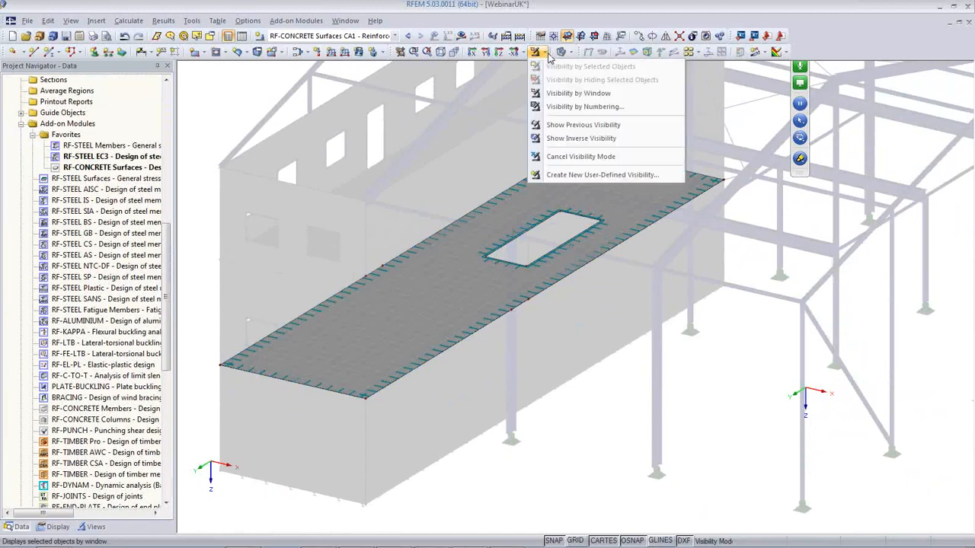
{"action": "left_click", "coordinate": [546, 156]}
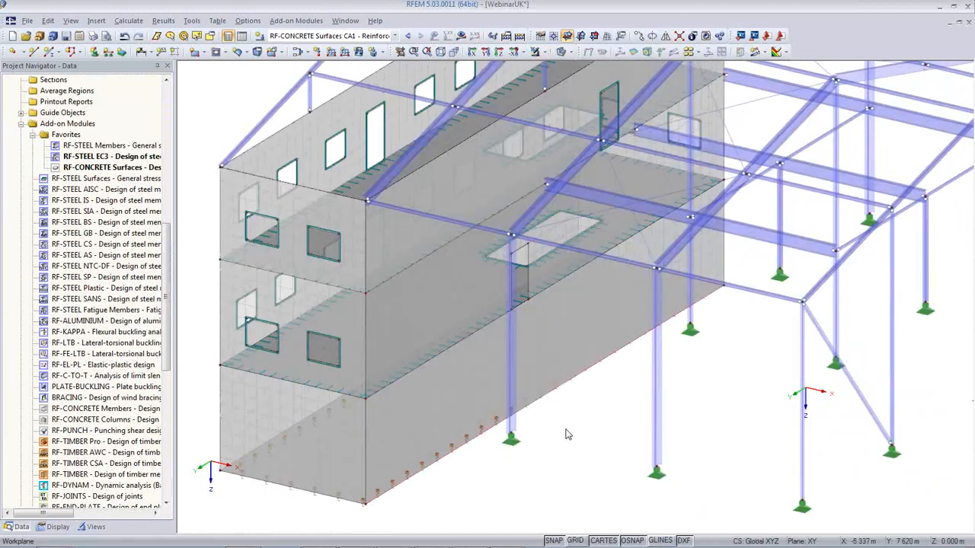
{"action": "scroll", "coordinate": [566, 432], "scroll_direction": "down", "scroll_amount": 10}
{"action": "middle_click_drag", "start_coordinate": [566, 431], "coordinate": [497, 416]}
{"action": "scroll", "coordinate": [475, 404], "scroll_direction": "up", "scroll_amount": 3}
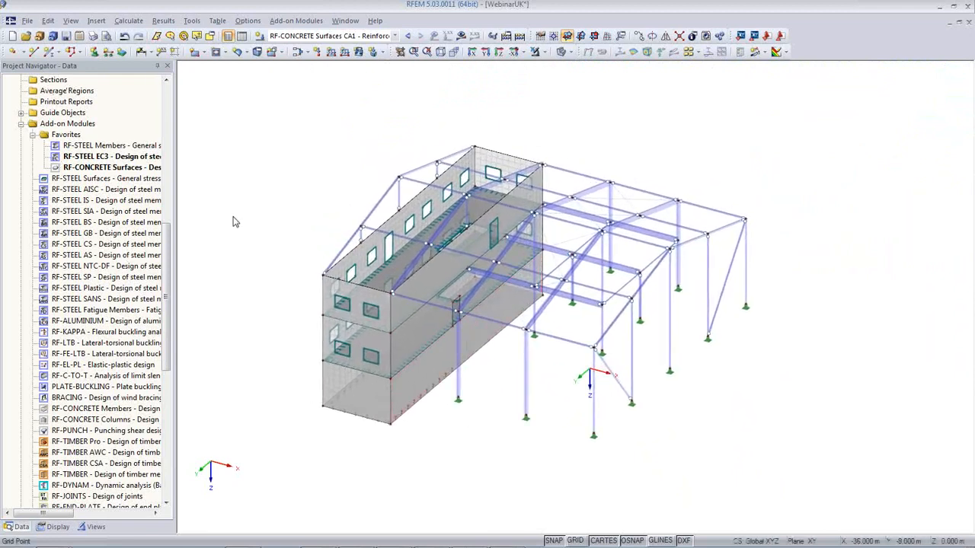
Send the current isometric model view to printout report PR1 and start a new template for the report.
{"action": "left_click", "coordinate": [92, 36]}
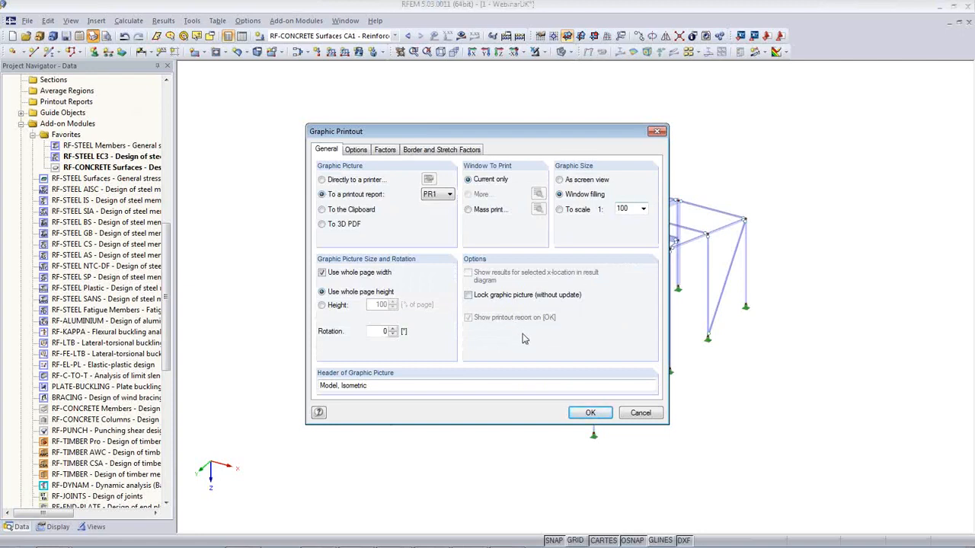
{"action": "left_click", "coordinate": [590, 412]}
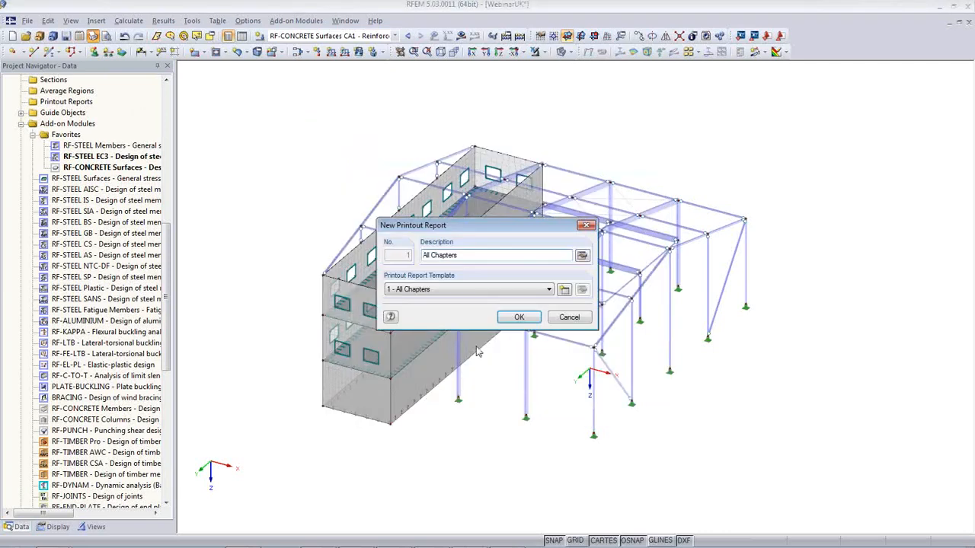
{"action": "left_click", "coordinate": [517, 292]}
{"action": "left_click", "coordinate": [517, 293]}
{"action": "left_click", "coordinate": [564, 290]}
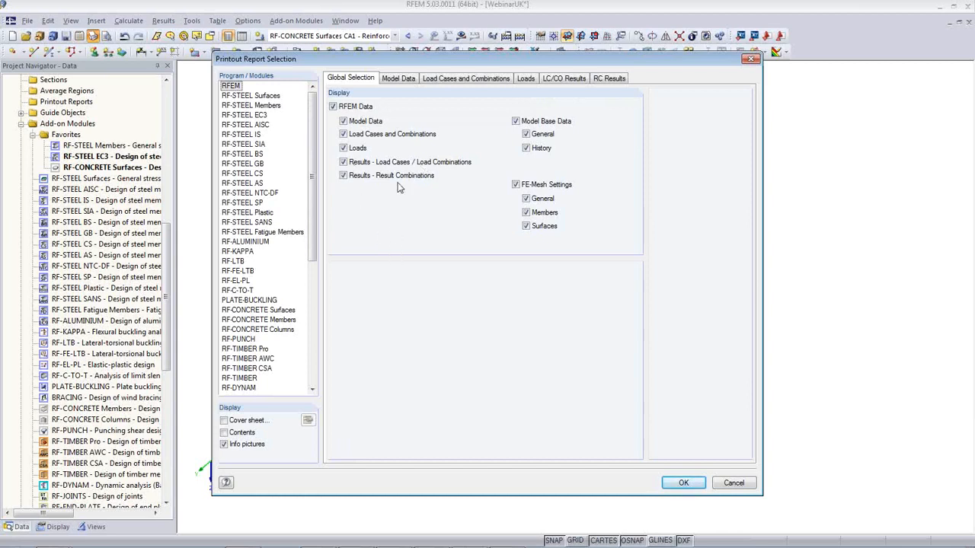
Exclude the load case, load combination and result combination results from the RFEM data, and review the model, load case and load tables.
{"action": "left_click", "coordinate": [343, 162]}
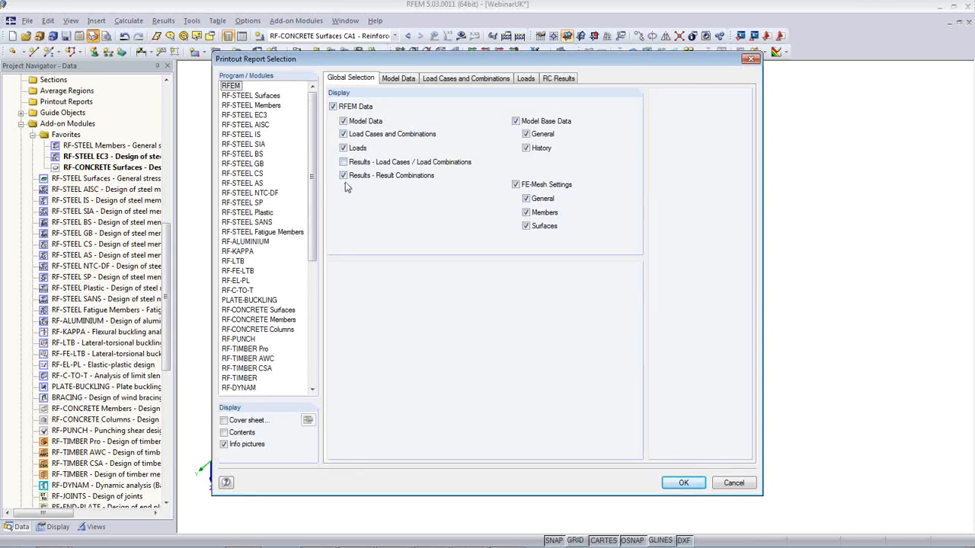
{"action": "left_click", "coordinate": [343, 176]}
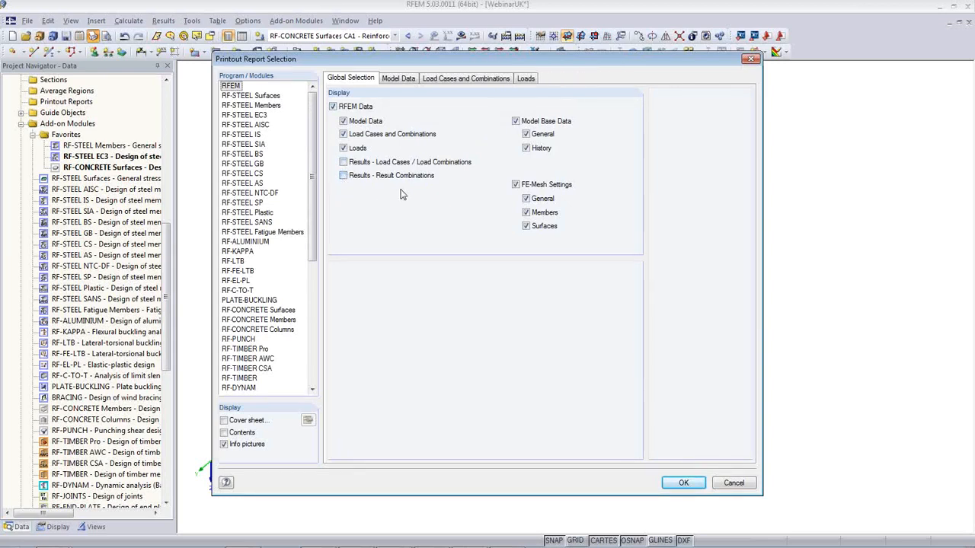
{"action": "left_click", "coordinate": [409, 82]}
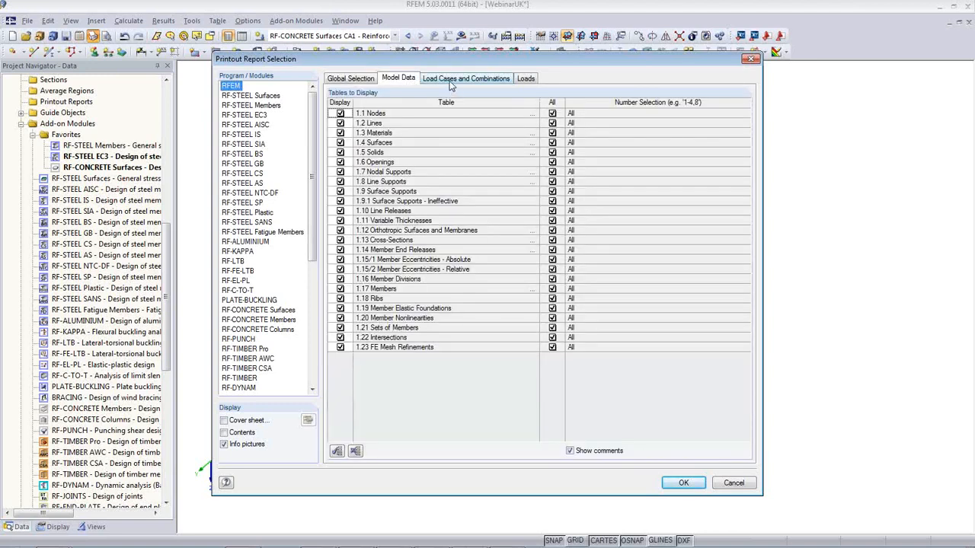
{"action": "left_click", "coordinate": [451, 82]}
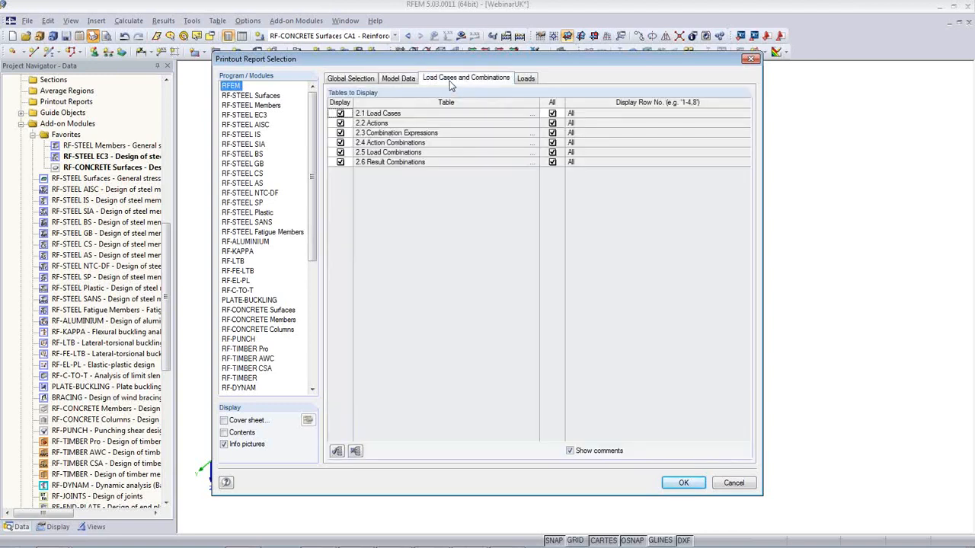
{"action": "left_click", "coordinate": [524, 81]}
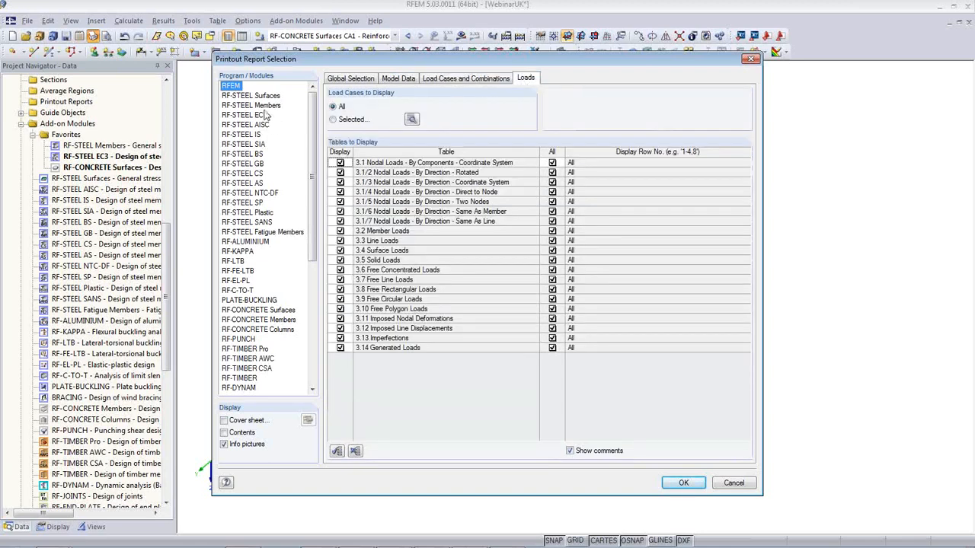
Limit the RF-STEEL EC3 results in the report to 2.1 Design by Load Case, excluding the other designs, internal forces, slendernesses and parts lists.
{"action": "left_click", "coordinate": [254, 116]}
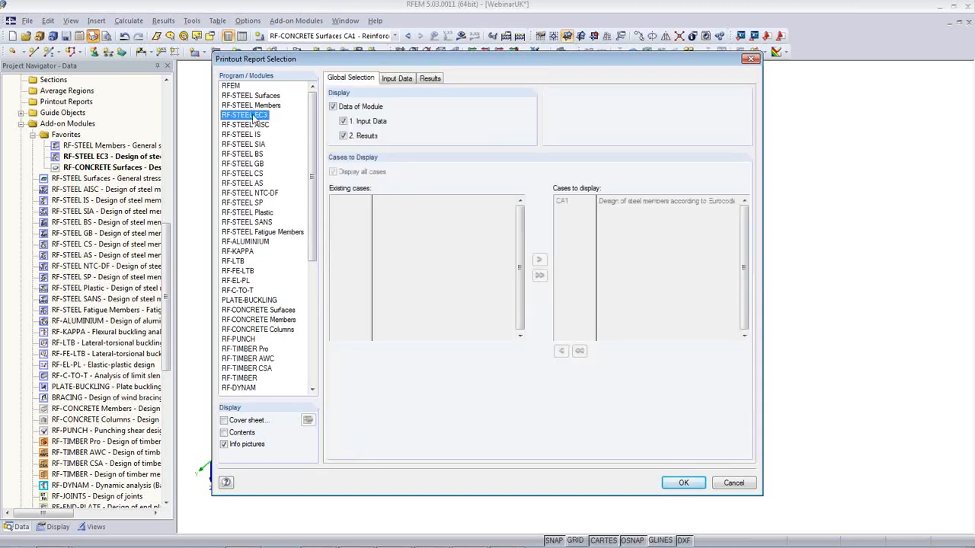
{"action": "left_click", "coordinate": [429, 79]}
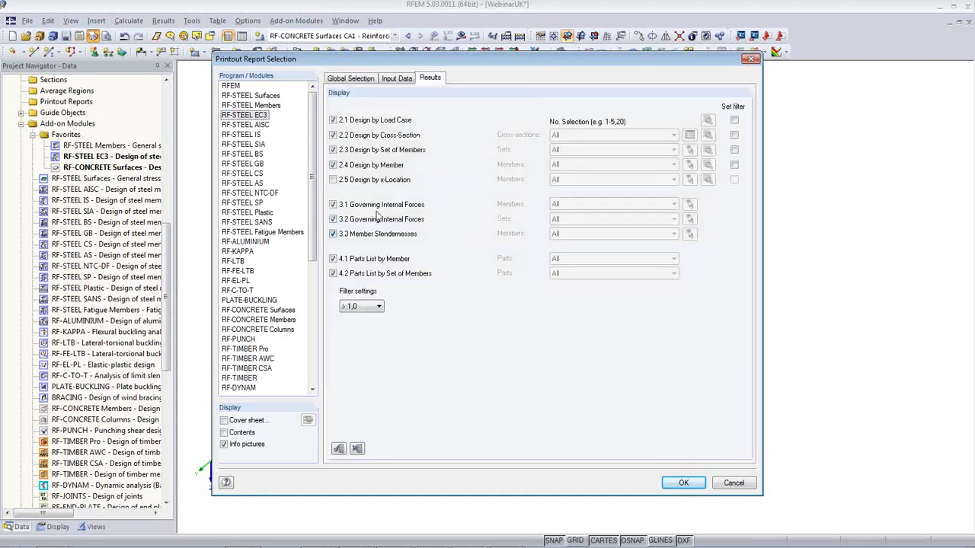
{"action": "left_click", "coordinate": [333, 135]}
{"action": "left_click", "coordinate": [333, 149]}
{"action": "left_click", "coordinate": [333, 164]}
{"action": "left_click", "coordinate": [332, 205]}
{"action": "left_click", "coordinate": [333, 219]}
{"action": "left_click", "coordinate": [333, 234]}
{"action": "left_click", "coordinate": [332, 259]}
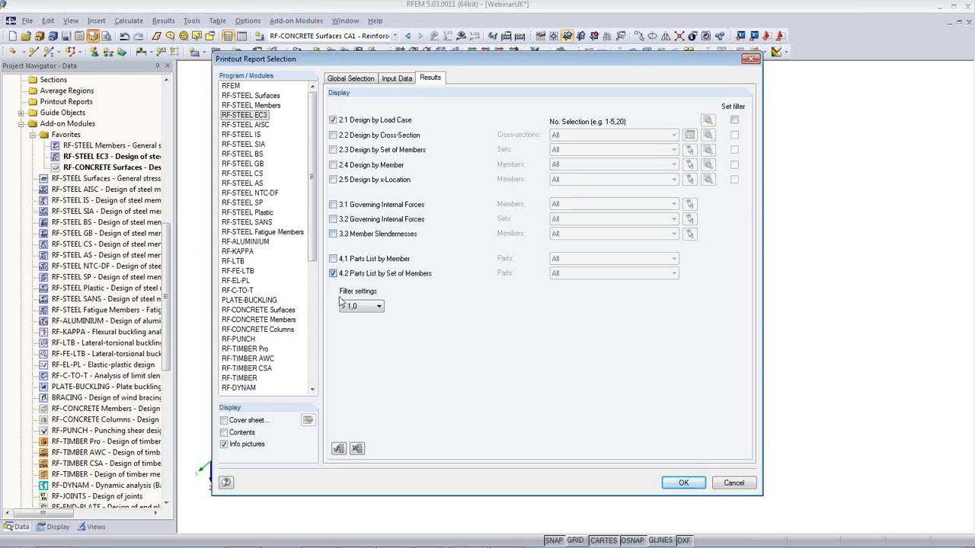
{"action": "left_click", "coordinate": [334, 274]}
For RF-CONCRETE Surfaces, exclude 2.2 Reinforcement Required by Surface and the error messages or notes, keeping 2.1 Reinforcement Required Total.
{"action": "left_click", "coordinate": [290, 310]}
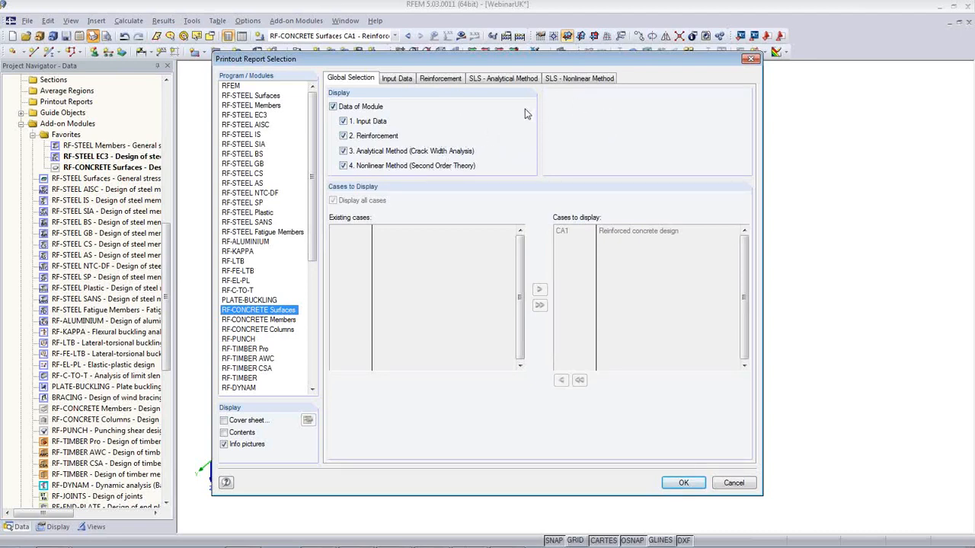
{"action": "left_click", "coordinate": [449, 79]}
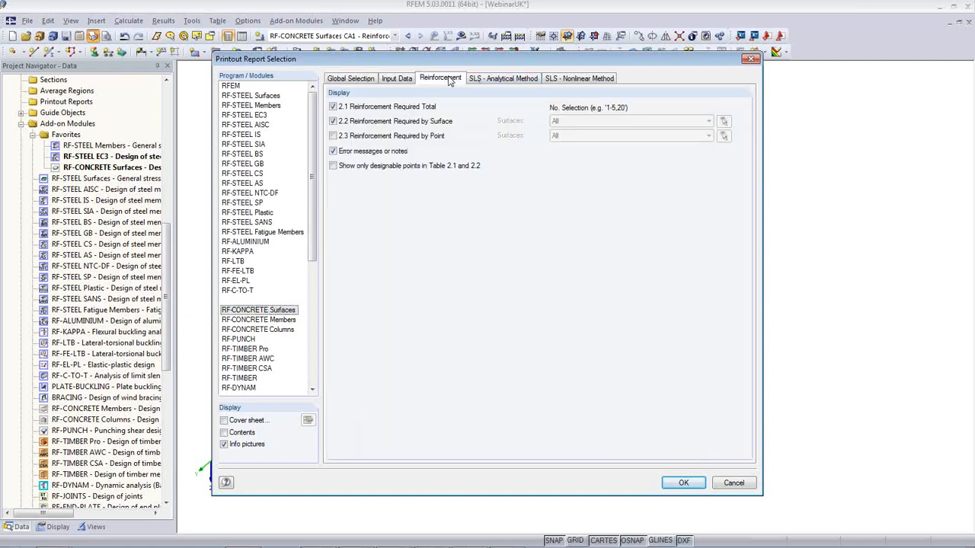
{"action": "left_click", "coordinate": [333, 121]}
{"action": "left_click", "coordinate": [334, 151]}
{"action": "left_click", "coordinate": [350, 79]}
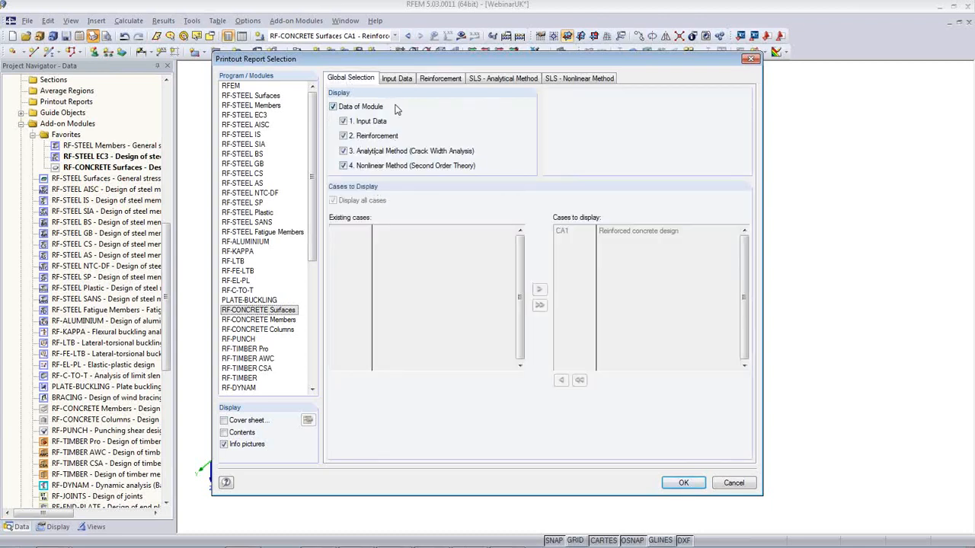
Accept the report selection, save it as a template named TYPE B, and create the printout report from it.
{"action": "left_click", "coordinate": [232, 87]}
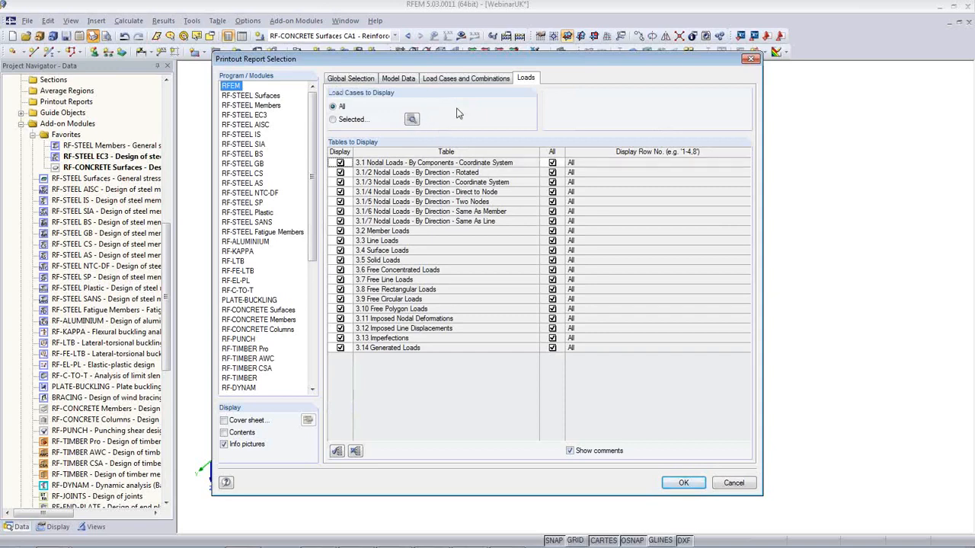
{"action": "left_click", "coordinate": [685, 484]}
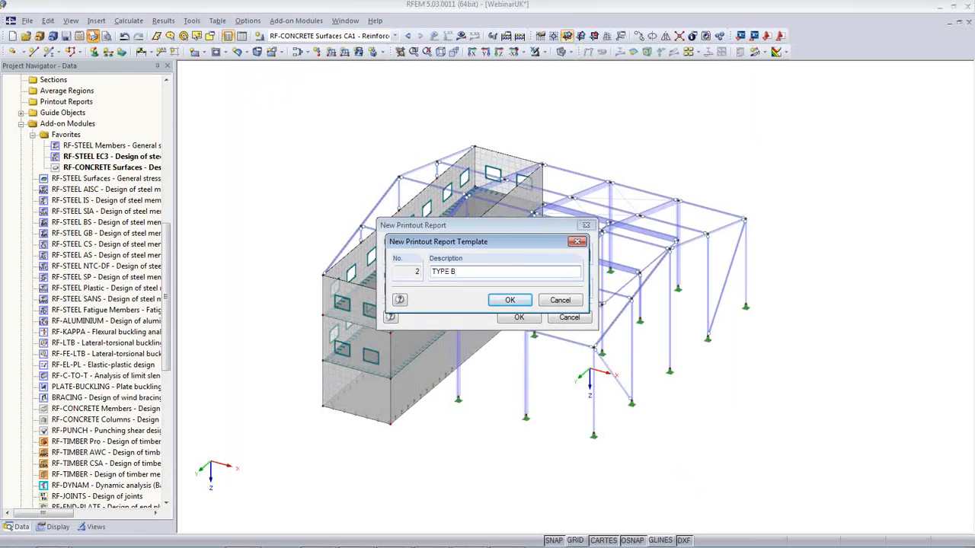
{"action": "left_click", "coordinate": [510, 301]}
{"action": "left_click", "coordinate": [517, 319]}
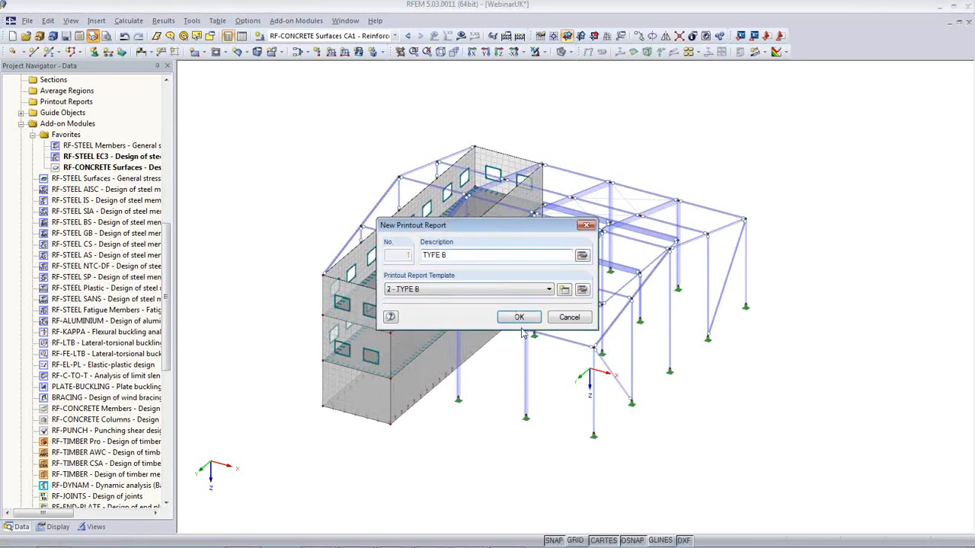
{"action": "left_click", "coordinate": [521, 317]}
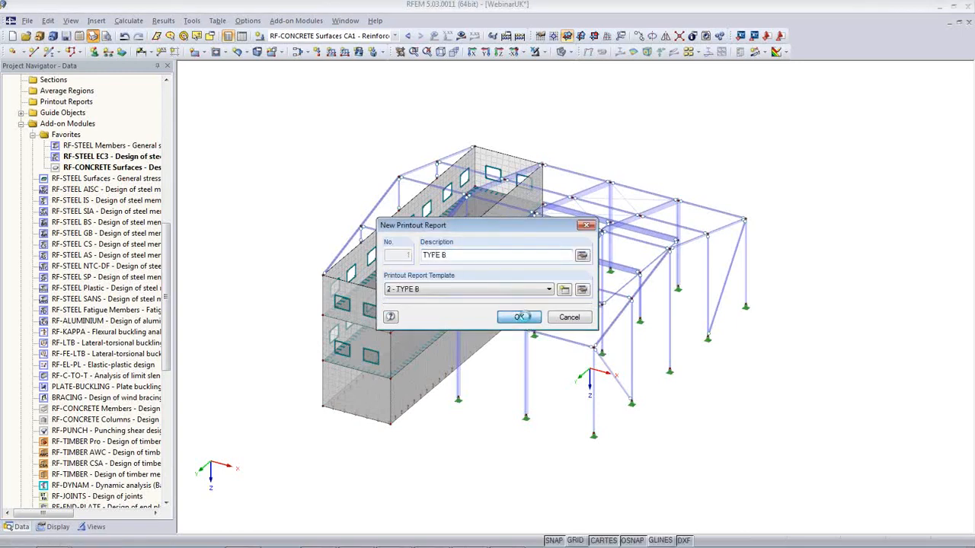
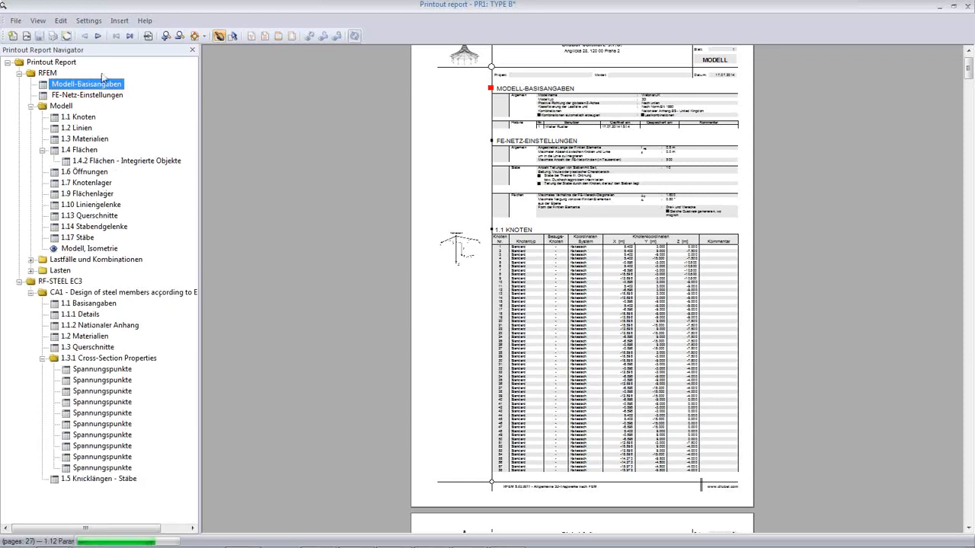
Change the language of the printout report to English.
{"action": "left_click", "coordinate": [61, 22]}
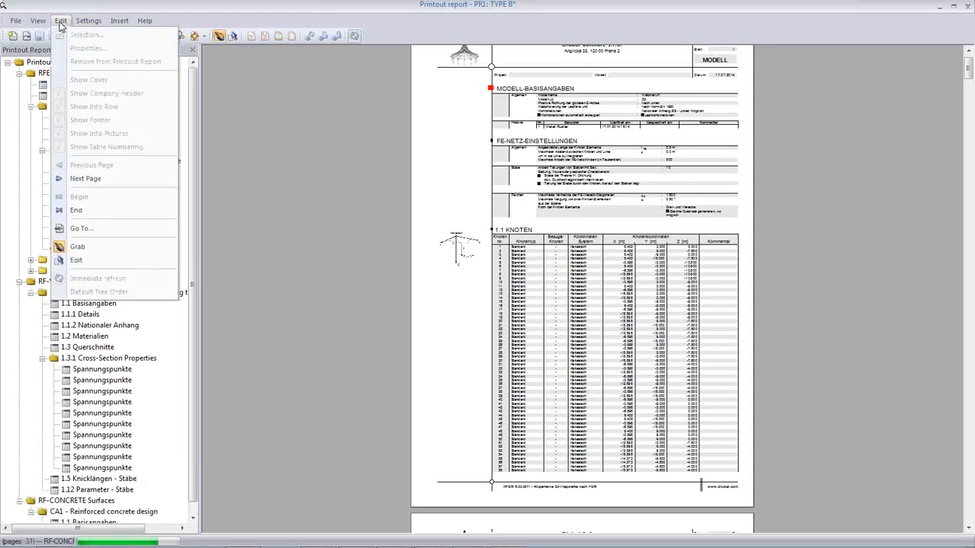
{"action": "mouse_move", "coordinate": [93, 25]}
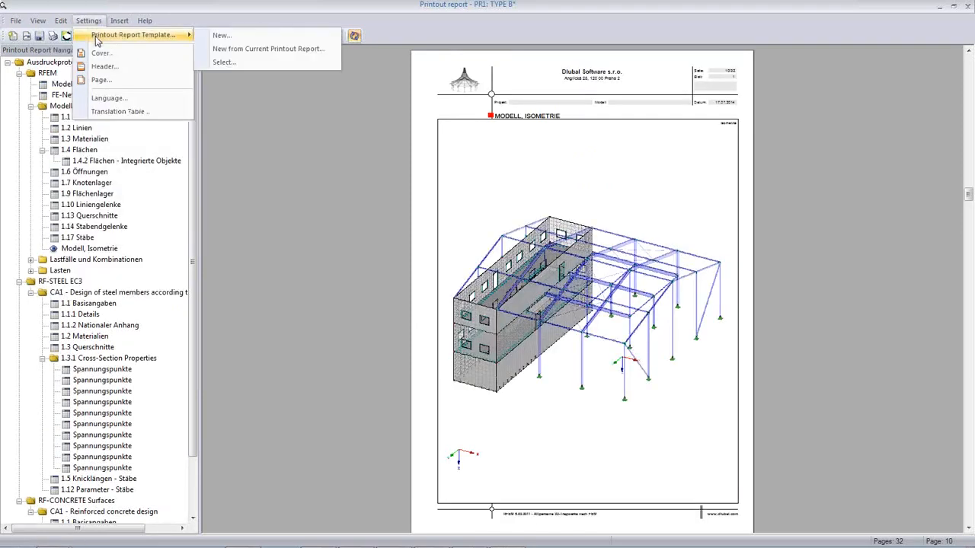
{"action": "left_click", "coordinate": [107, 97]}
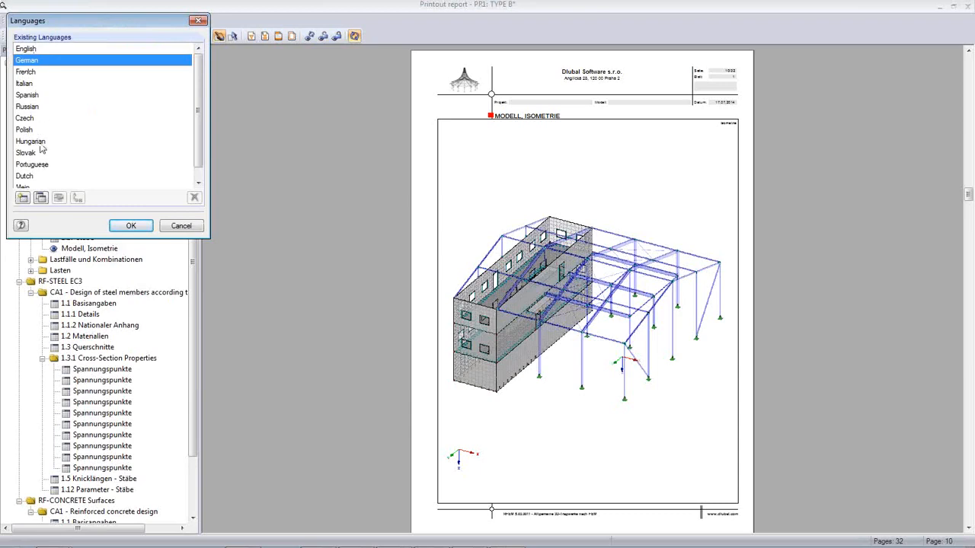
{"action": "left_click", "coordinate": [32, 49]}
{"action": "left_click", "coordinate": [129, 225]}
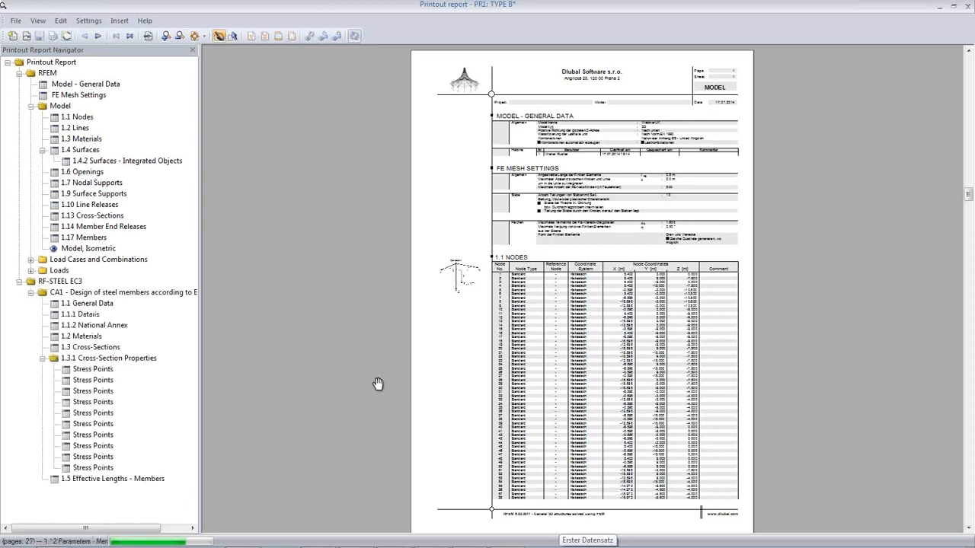
Remove section 1.3.1 Cross-Section Properties of RF-STEEL EC3 from the printout report and confirm the removal.
{"action": "right_click", "coordinate": [99, 359]}
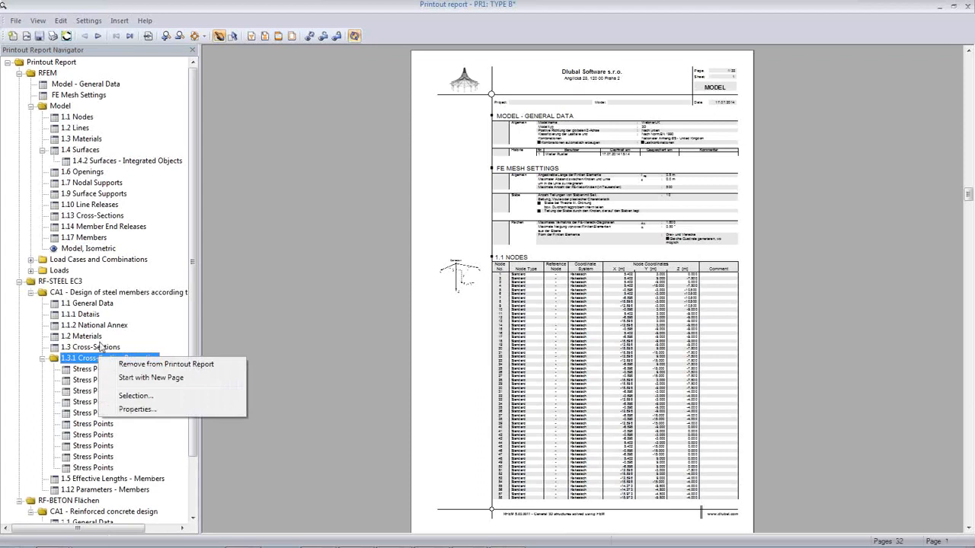
{"action": "left_click", "coordinate": [156, 365]}
{"action": "left_click", "coordinate": [465, 295]}
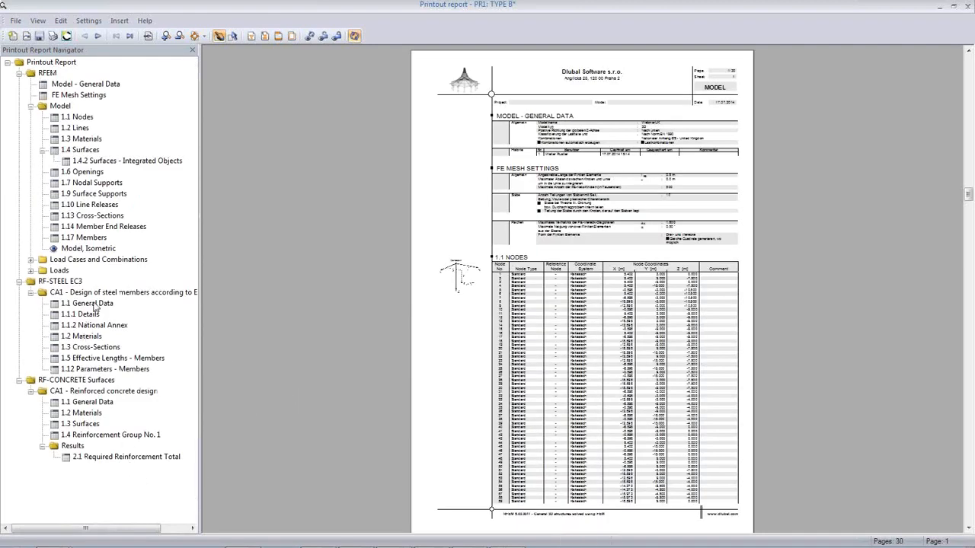
Review the Model, Isometric graphic and its neighbouring pages in the report, and close the printout report.
{"action": "left_click", "coordinate": [98, 248]}
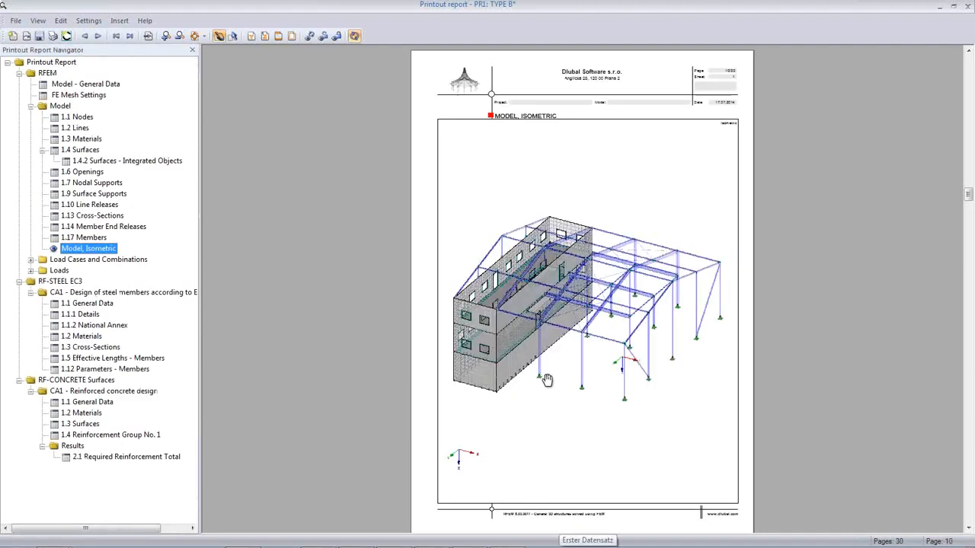
{"action": "scroll", "coordinate": [547, 380], "scroll_direction": "down", "scroll_amount": 2}
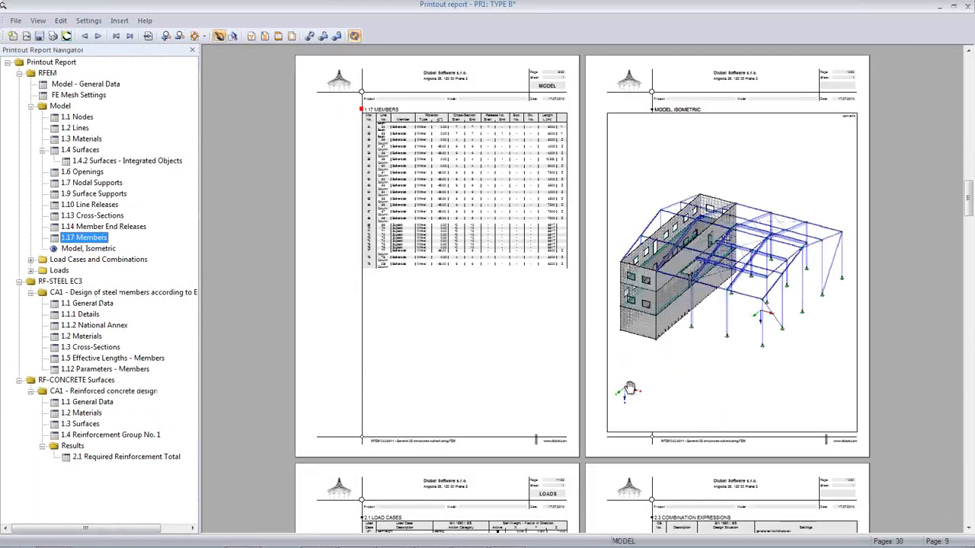
{"action": "left_click", "coordinate": [968, 8]}
{"action": "left_click", "coordinate": [446, 294]}
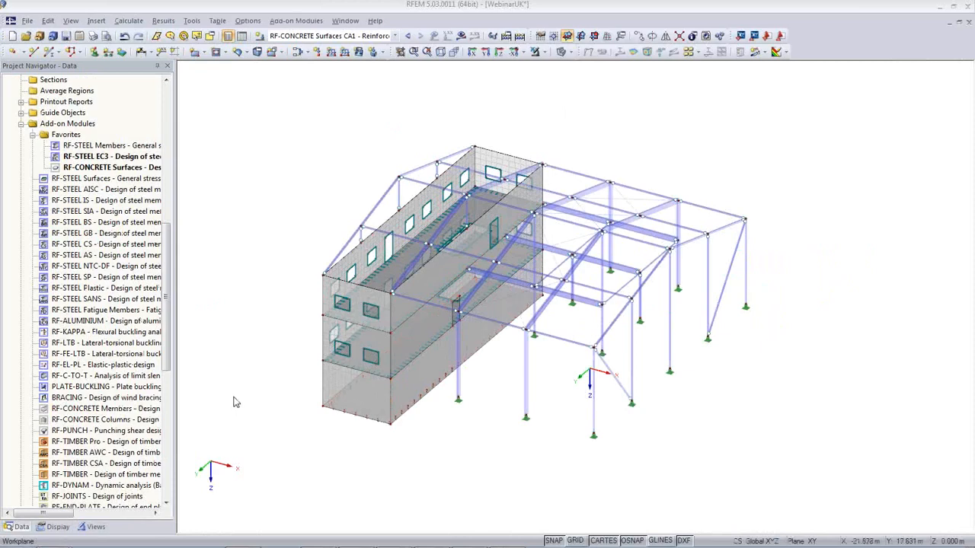
Isolate the lower floor slab with Visibility by Window and turn off the hidden objects in the background.
{"action": "middle_click_drag", "start_coordinate": [344, 420], "coordinate": [467, 307], "text": "ctrl"}
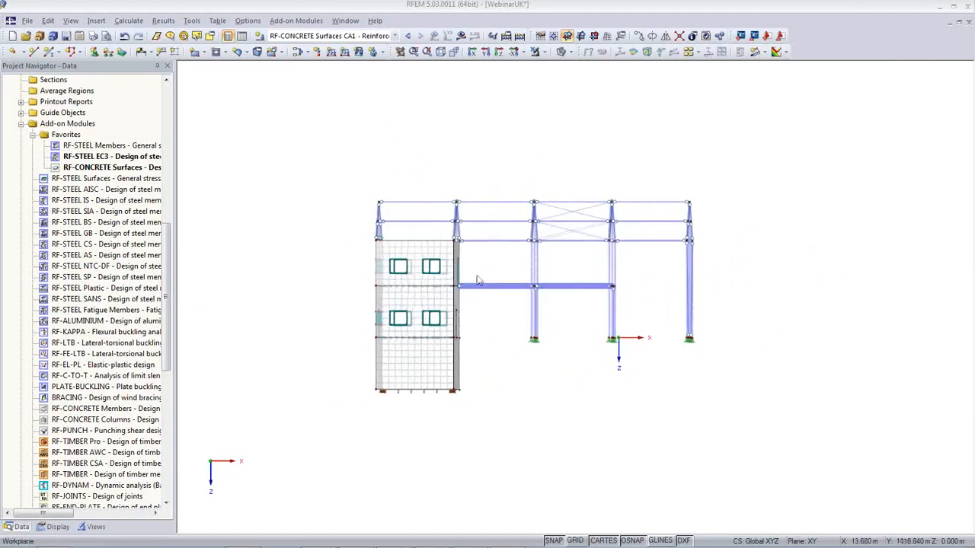
{"action": "left_click", "coordinate": [537, 52]}
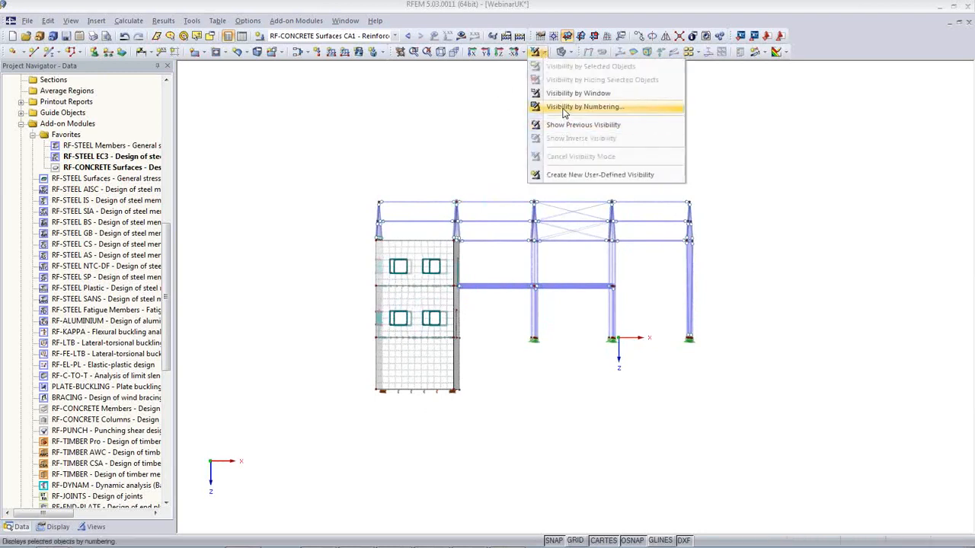
{"action": "left_click", "coordinate": [578, 93]}
{"action": "left_click_drag", "start_coordinate": [363, 333], "coordinate": [478, 342]}
{"action": "middle_click_drag", "start_coordinate": [441, 381], "coordinate": [377, 426], "text": "ctrl"}
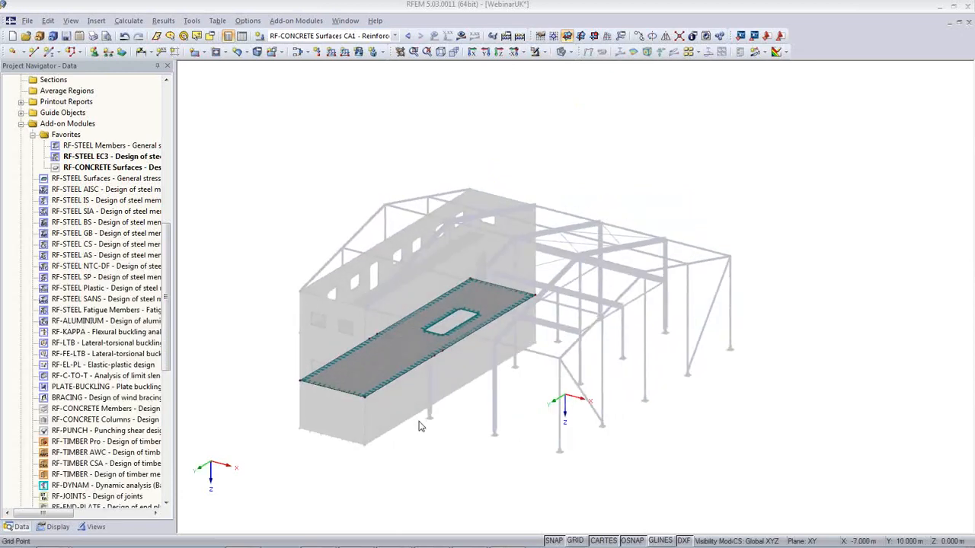
{"action": "right_click", "coordinate": [423, 107]}
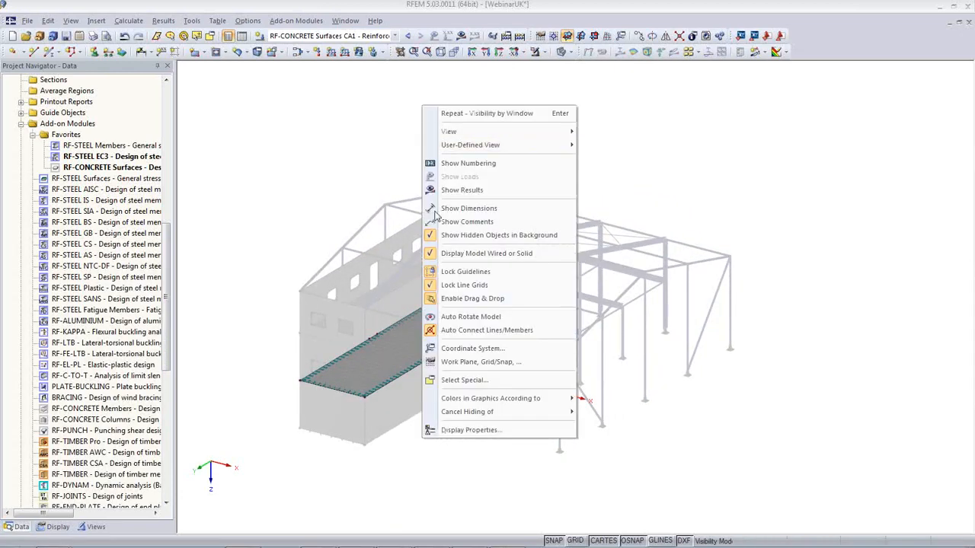
{"action": "left_click", "coordinate": [439, 241]}
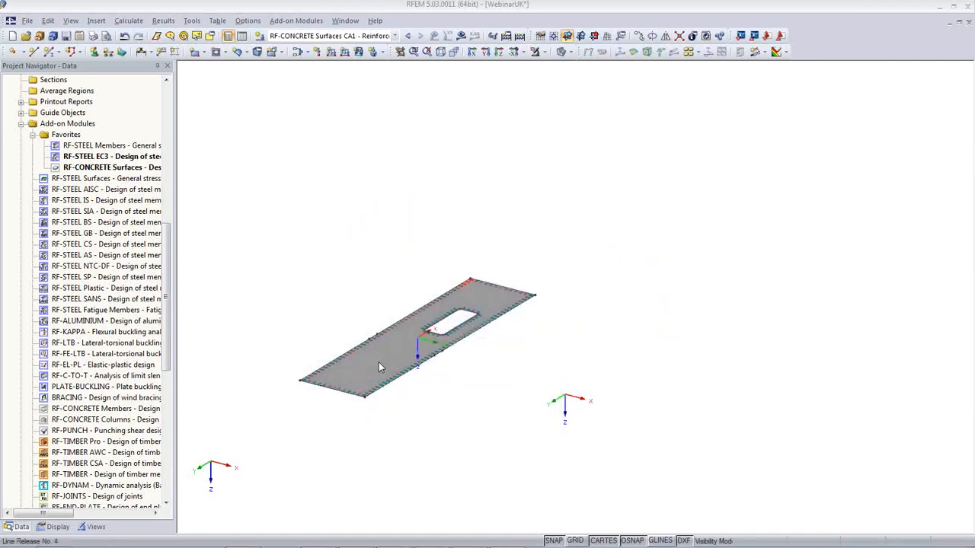
Display the slab's required reinforcement in Z-direction view and go through both top and both bottom layers, ending with a-s,2,+z (bottom).
{"action": "left_click", "coordinate": [499, 51]}
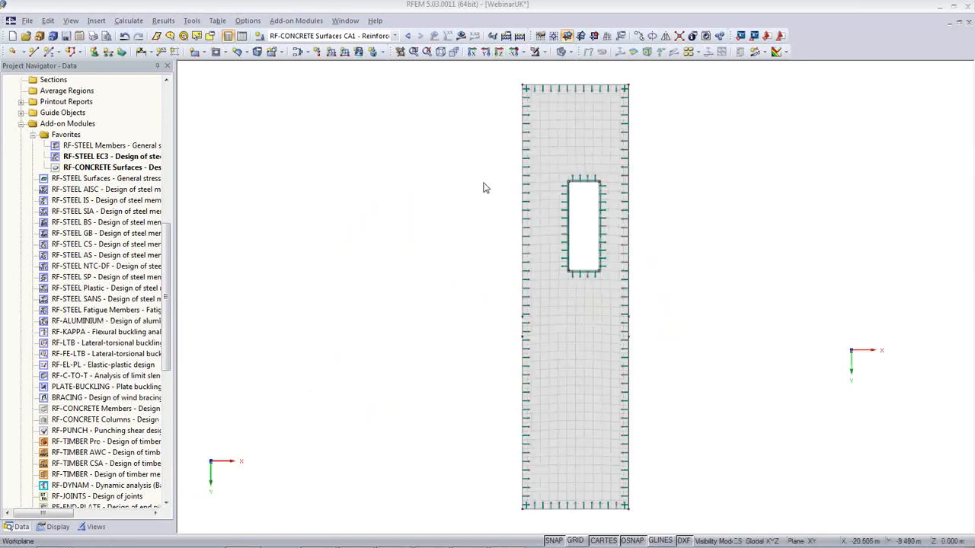
{"action": "left_click", "coordinate": [461, 37]}
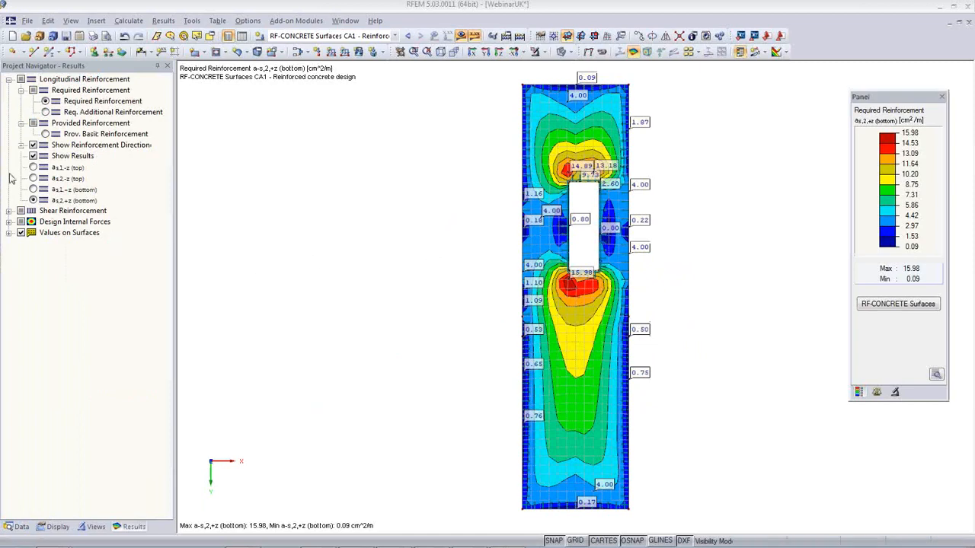
{"action": "left_click", "coordinate": [34, 169]}
{"action": "left_click", "coordinate": [34, 167]}
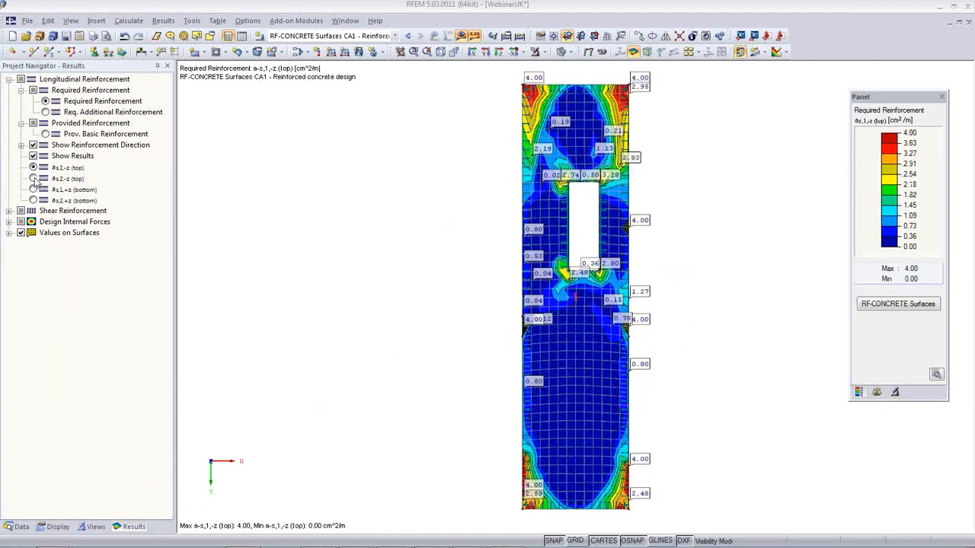
{"action": "left_click", "coordinate": [33, 179]}
{"action": "left_click", "coordinate": [33, 190]}
{"action": "left_click", "coordinate": [32, 200]}
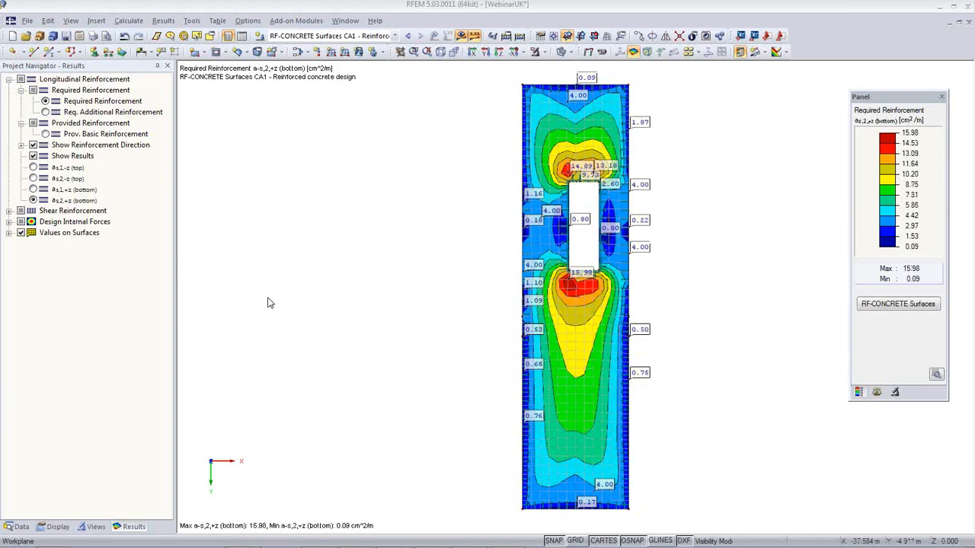
Set up a graphic printout to printout report PR1 as a mass print, with a picture height of 50 % of page.
{"action": "left_click", "coordinate": [92, 35]}
{"action": "left_click", "coordinate": [468, 210]}
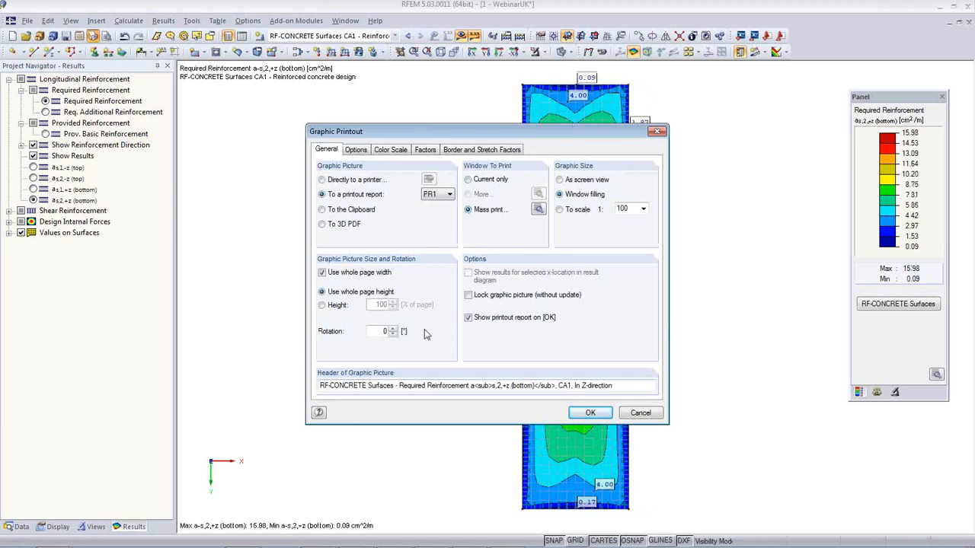
{"action": "left_click", "coordinate": [321, 306]}
Configure the mass print of results to use only the selected case CA1 RF-CONCRETE Surfaces.
{"action": "left_click", "coordinate": [539, 210]}
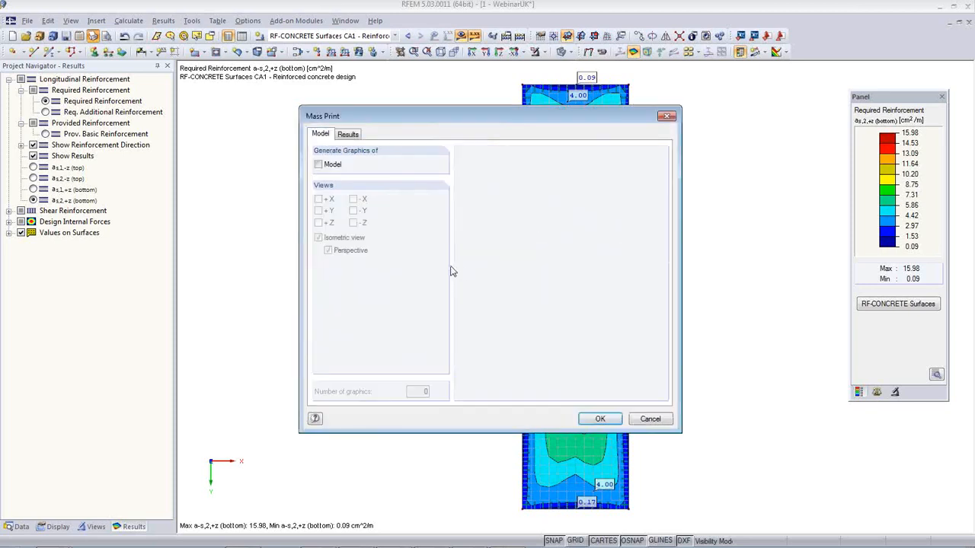
{"action": "left_click", "coordinate": [348, 135]}
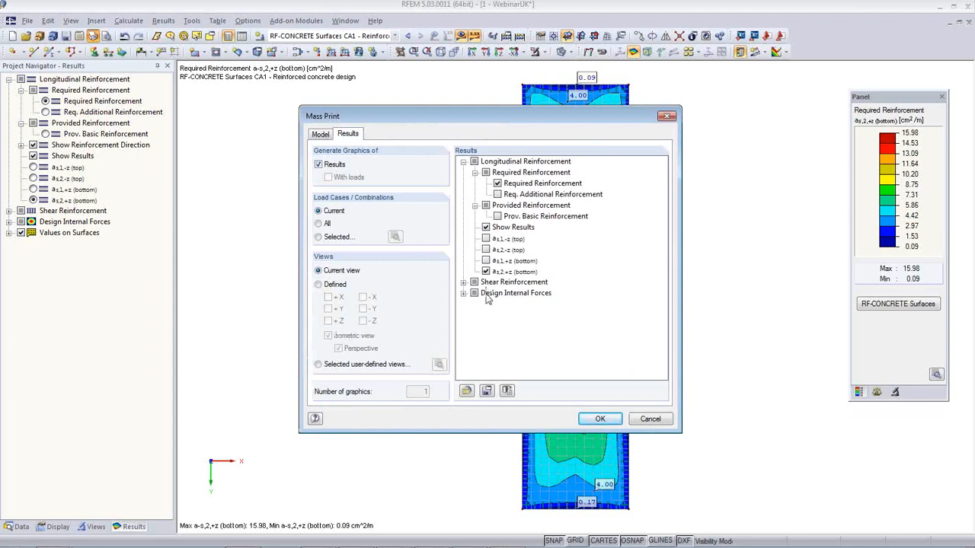
{"action": "left_click", "coordinate": [318, 236]}
{"action": "left_click", "coordinate": [395, 237]}
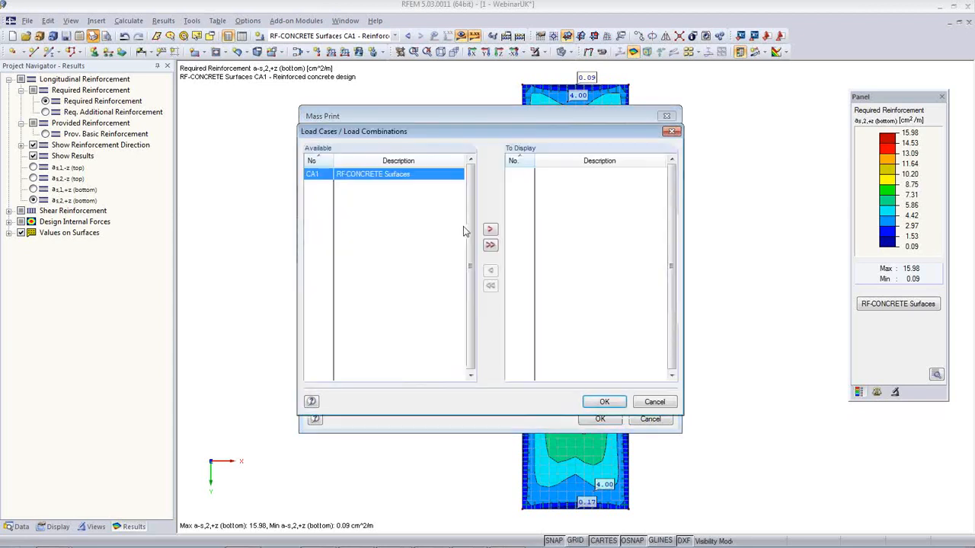
{"action": "double_click", "coordinate": [369, 179]}
{"action": "left_click", "coordinate": [611, 403]}
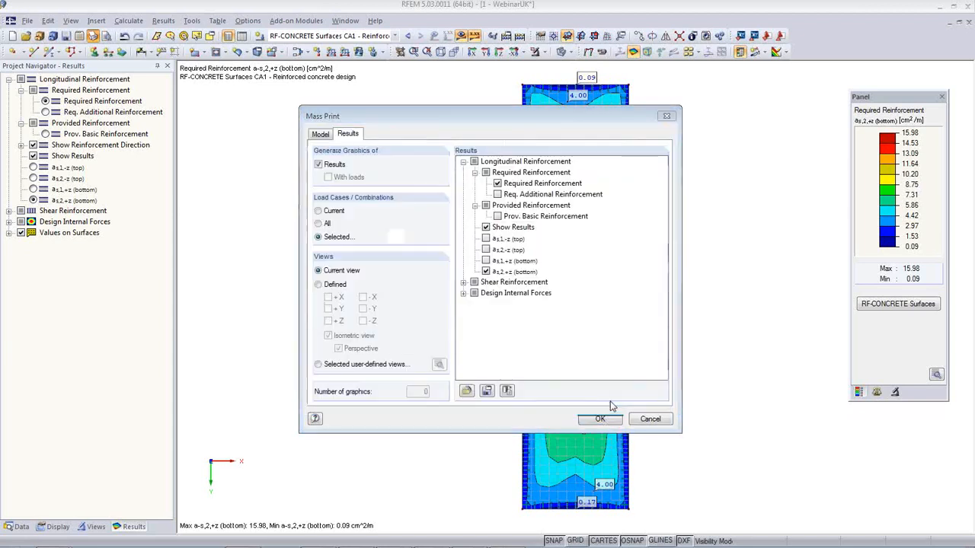
Include all four top and bottom required reinforcement graphics, and send them to the report without showing it on confirmation.
{"action": "left_click", "coordinate": [485, 239]}
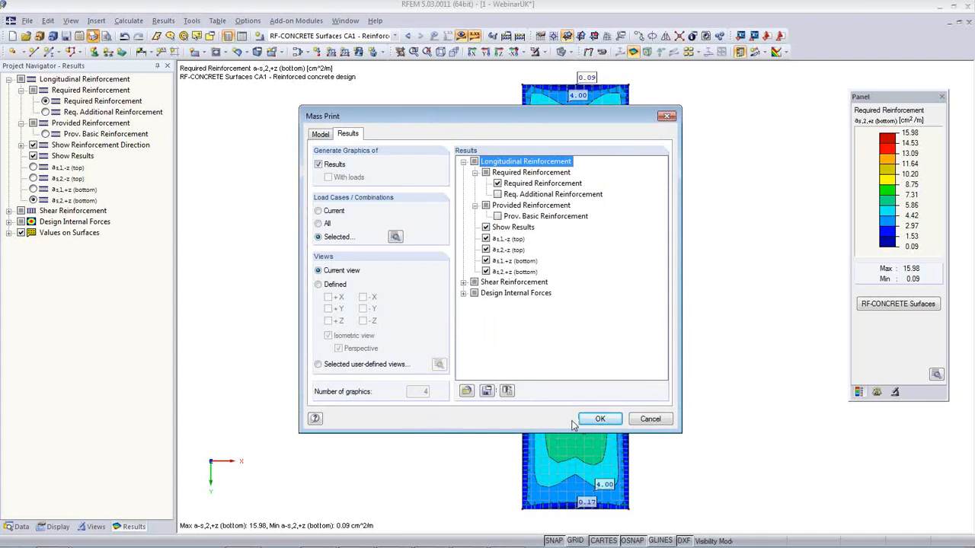
{"action": "left_click", "coordinate": [600, 421]}
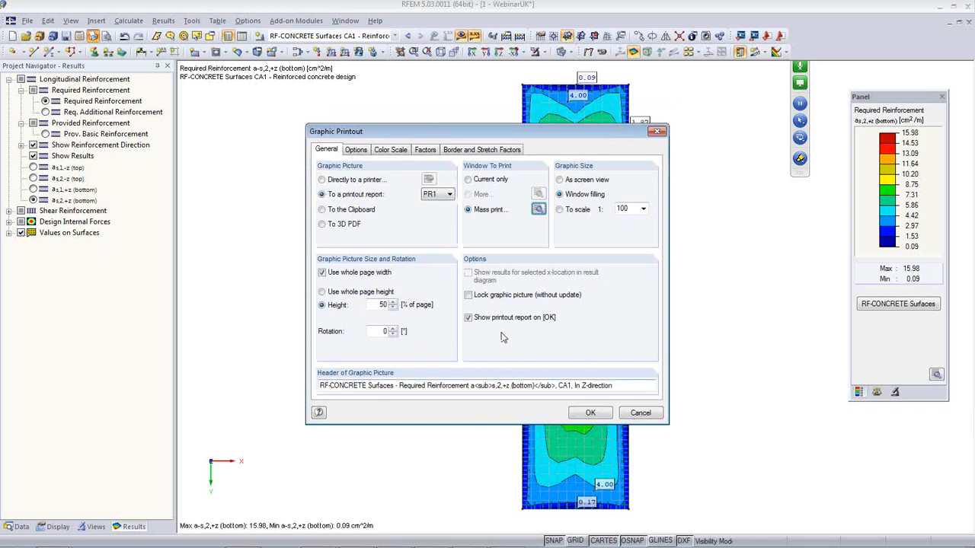
{"action": "left_click", "coordinate": [468, 318]}
{"action": "left_click", "coordinate": [594, 414]}
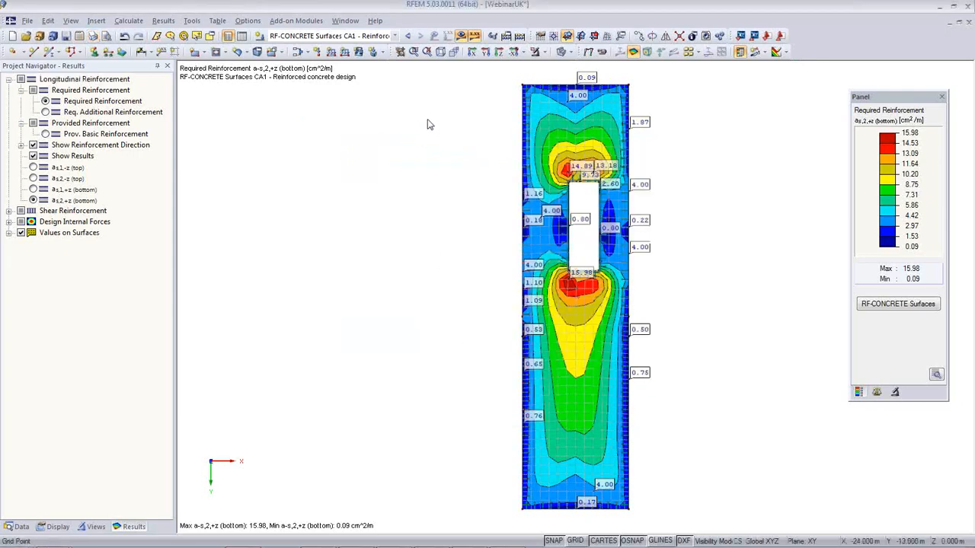
Display the results of load combination CO3 and cancel the visibility mode to show the whole model.
{"action": "left_click", "coordinate": [394, 36]}
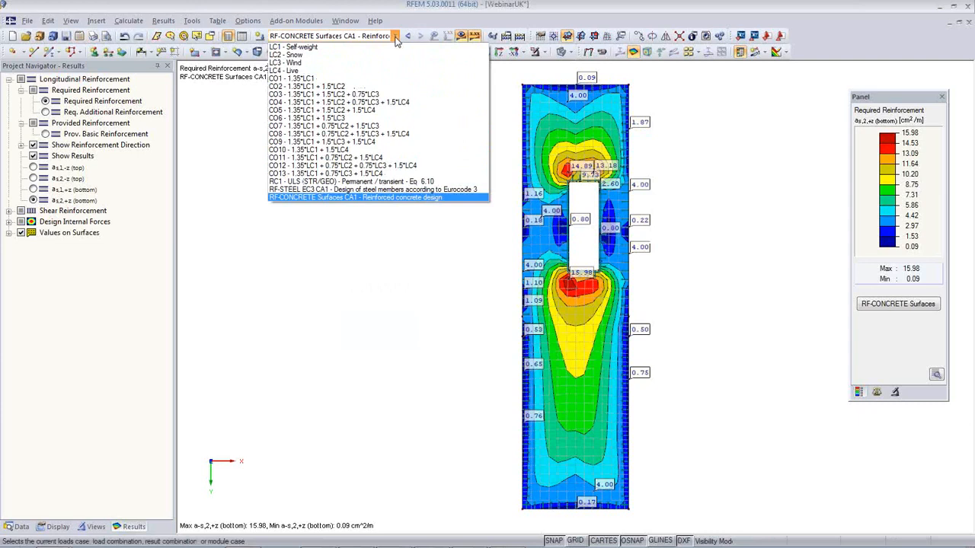
{"action": "left_click", "coordinate": [365, 93]}
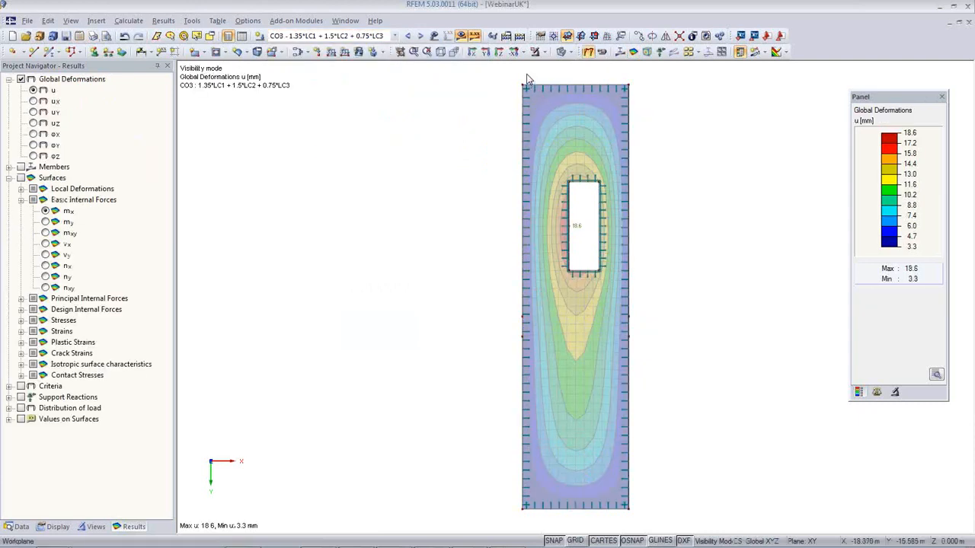
{"action": "left_click", "coordinate": [543, 53]}
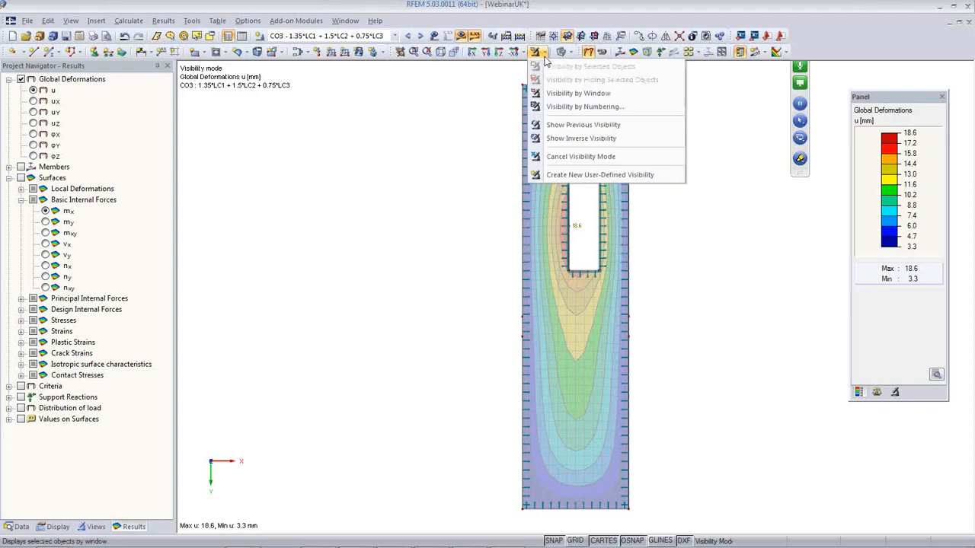
{"action": "left_click", "coordinate": [549, 157]}
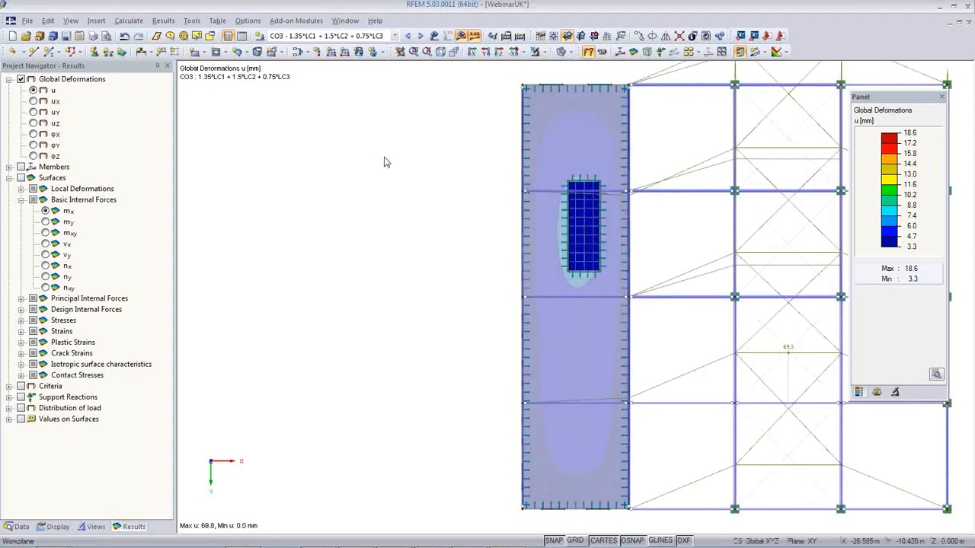
Isolate the middle transverse steel frame with Visibility by Window, showing its CO3 global deformations in a perspective view.
{"action": "left_click", "coordinate": [440, 54]}
{"action": "middle_click_drag", "start_coordinate": [636, 370], "coordinate": [786, 301], "text": "ctrl"}
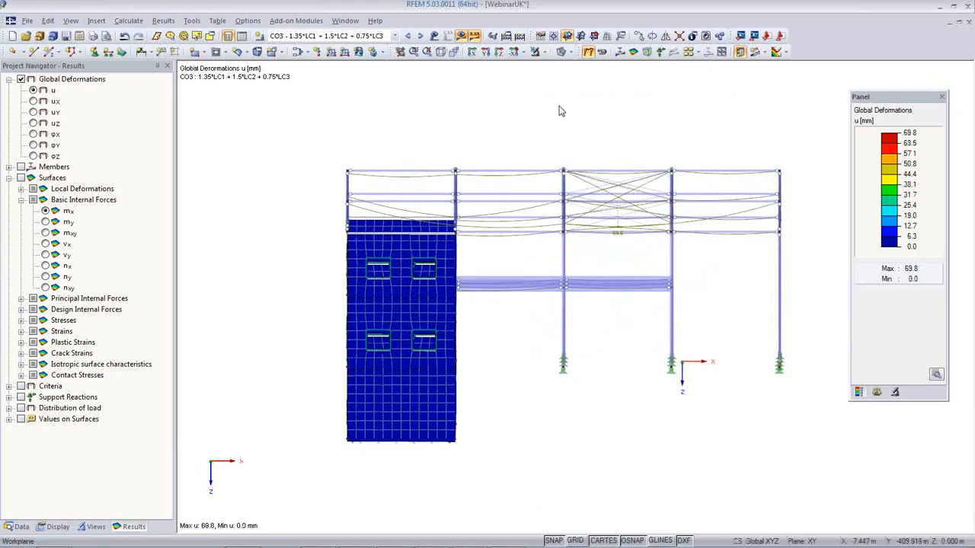
{"action": "left_click", "coordinate": [545, 55]}
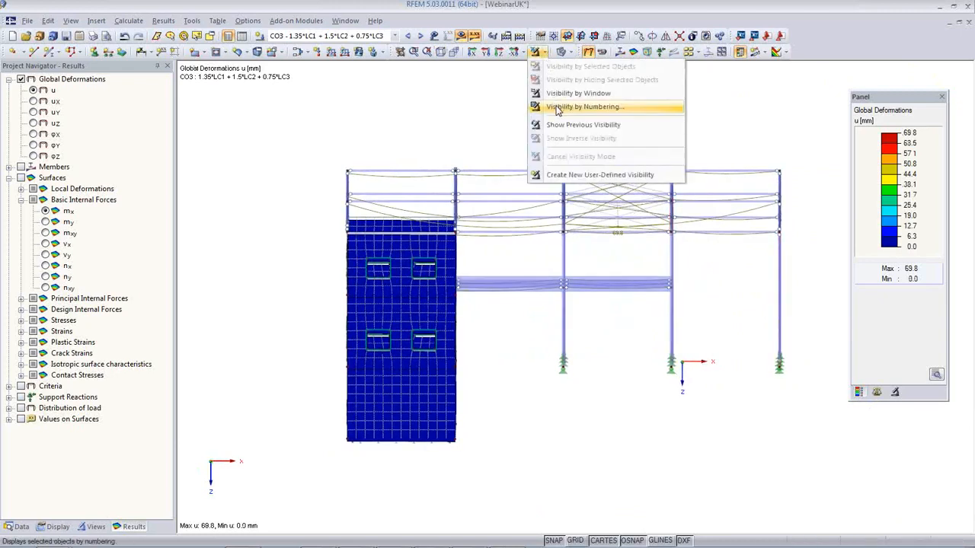
{"action": "left_click", "coordinate": [578, 93]}
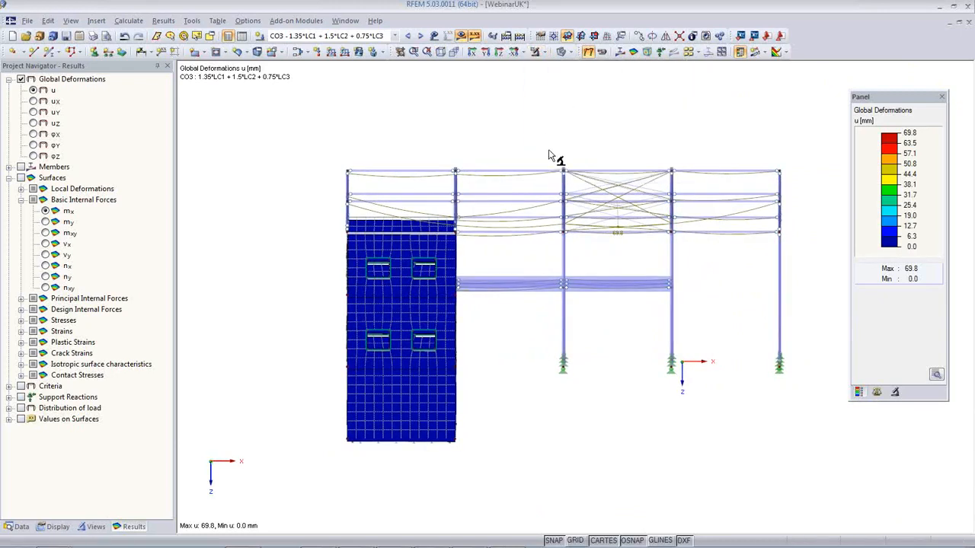
{"action": "left_click_drag", "start_coordinate": [547, 150], "coordinate": [584, 406]}
{"action": "middle_click_drag", "start_coordinate": [599, 387], "coordinate": [270, 409], "text": "ctrl"}
{"action": "middle_click_drag", "start_coordinate": [410, 351], "coordinate": [446, 422], "text": "ctrl"}
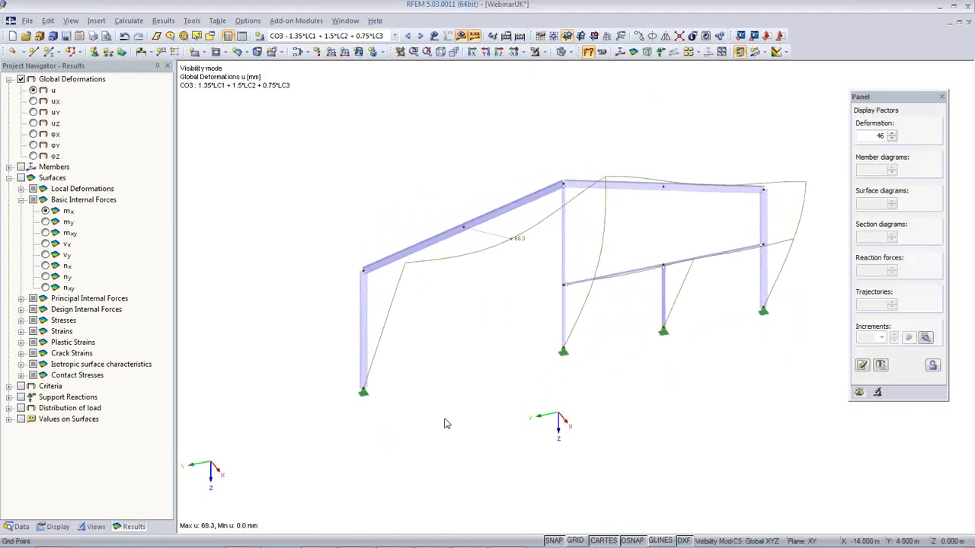
Show the isolated frame as a wireframe and display its member internal forces My instead of the global deformations.
{"action": "left_click", "coordinate": [571, 58]}
{"action": "left_click", "coordinate": [590, 67]}
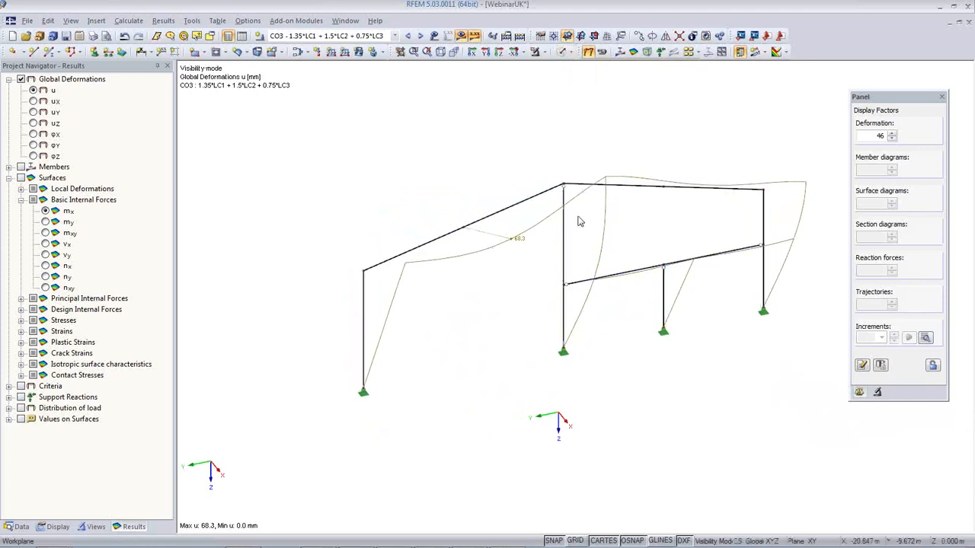
{"action": "middle_click_drag", "start_coordinate": [540, 287], "coordinate": [504, 284]}
{"action": "left_click", "coordinate": [619, 51]}
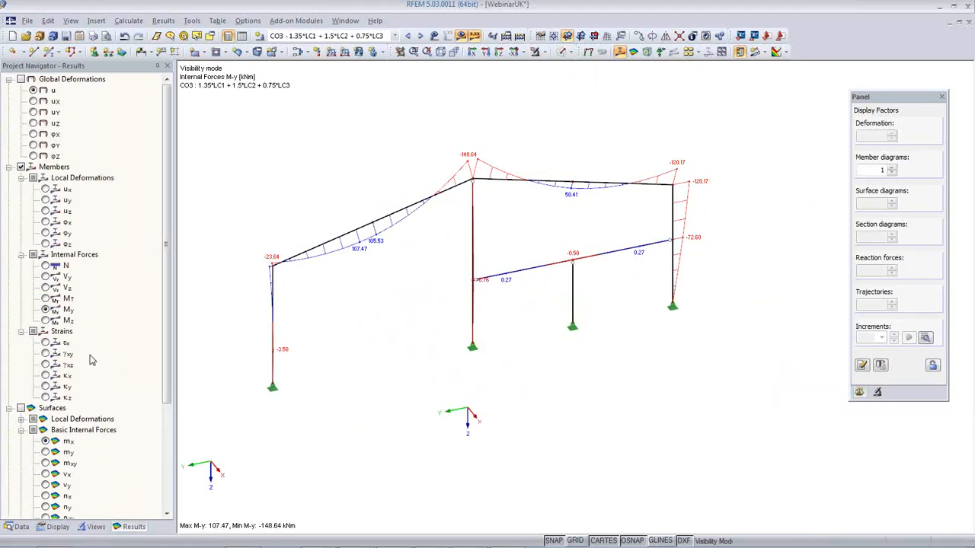
Review the members' Mz, N and Vy diagrams, return to My, and set the member diagram display factor to 1.25.
{"action": "left_click", "coordinate": [45, 320]}
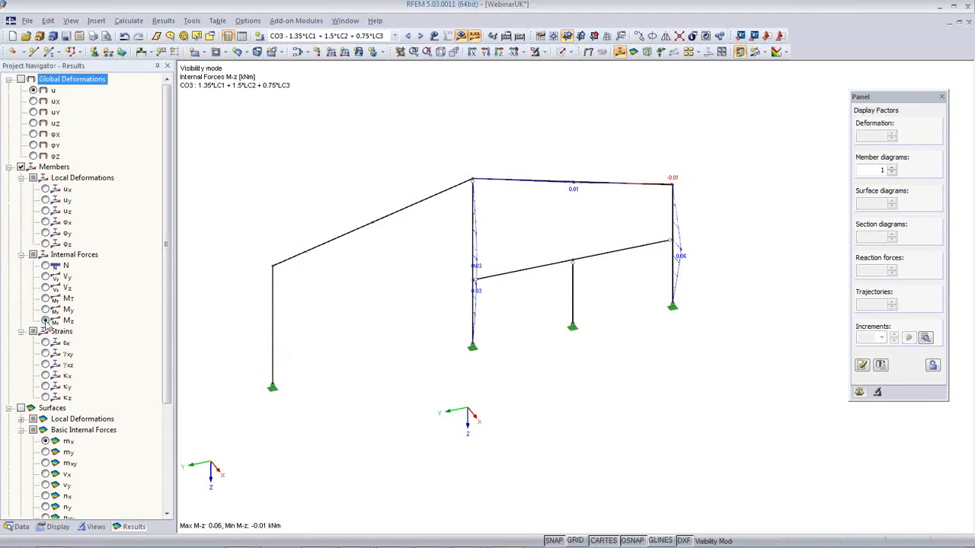
{"action": "left_click", "coordinate": [45, 266]}
{"action": "left_click", "coordinate": [46, 276]}
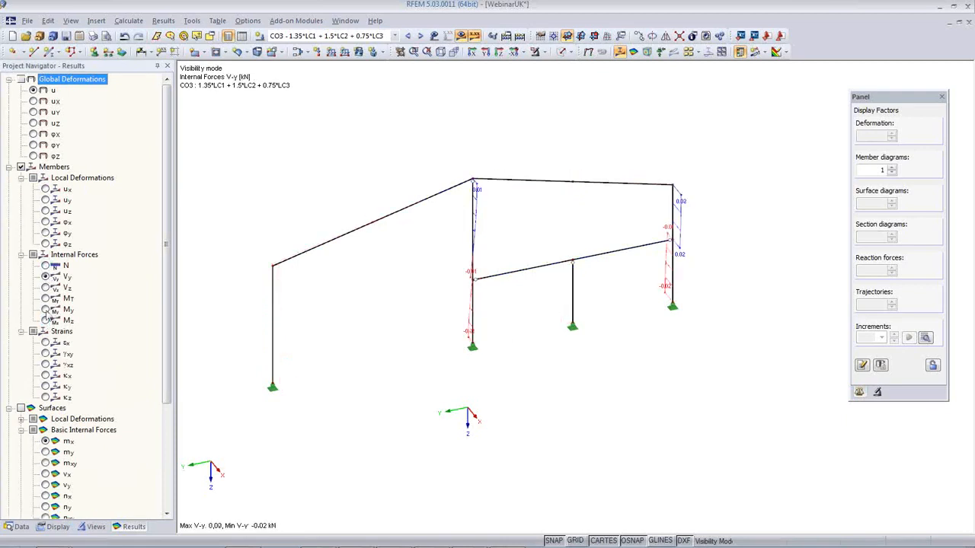
{"action": "left_click", "coordinate": [46, 310]}
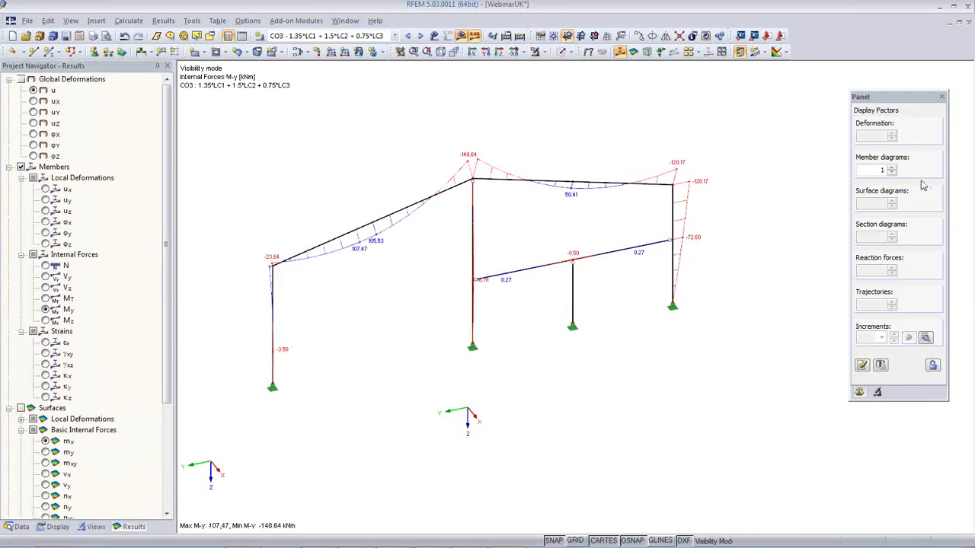
{"action": "left_click", "coordinate": [894, 171]}
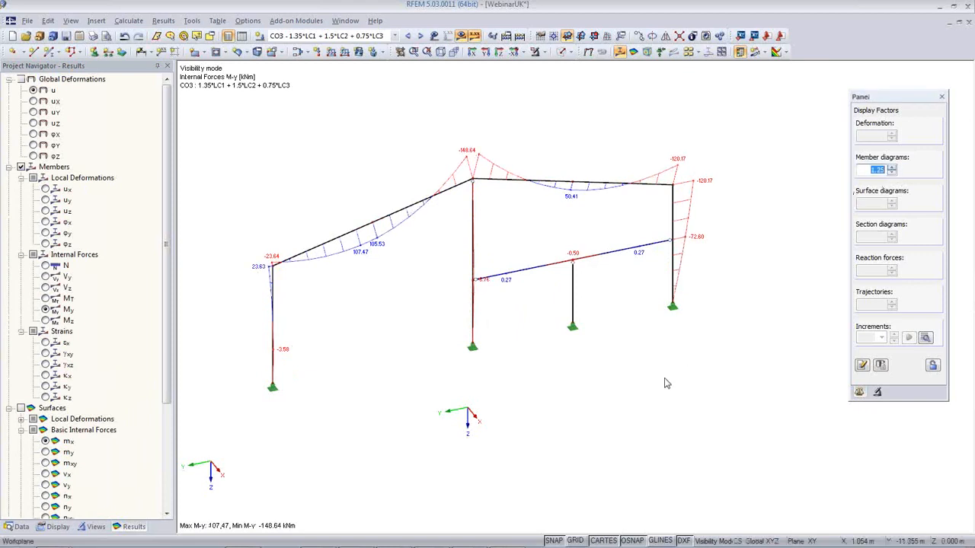
Configure a mass print to report PR1 covering the member internal forces N, Vy, Vz, MT, My and Mz.
{"action": "left_click", "coordinate": [92, 35]}
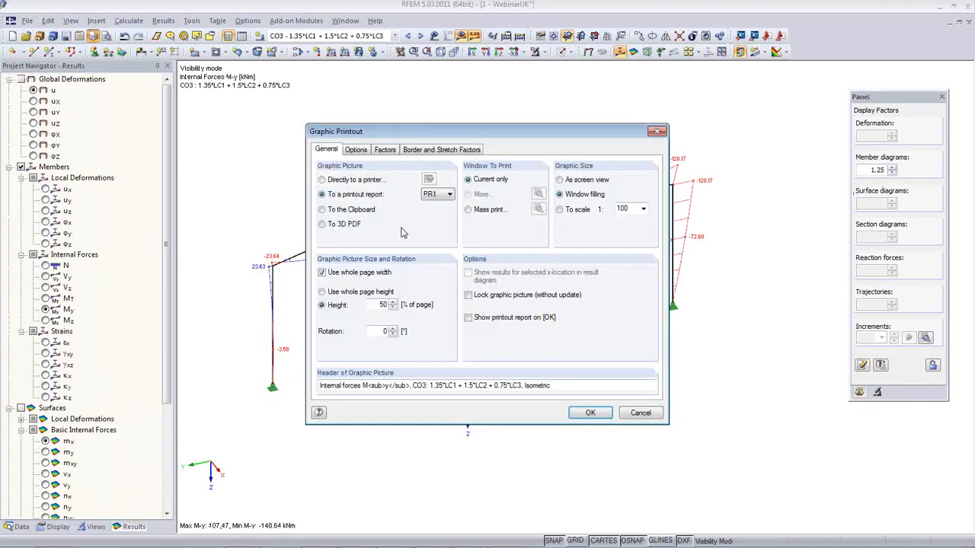
{"action": "left_click", "coordinate": [469, 210]}
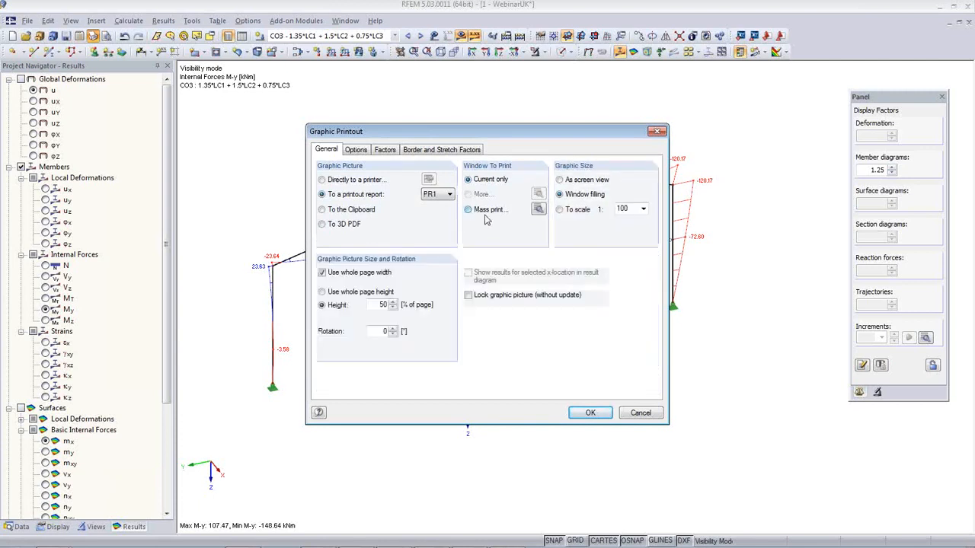
{"action": "left_click", "coordinate": [538, 209]}
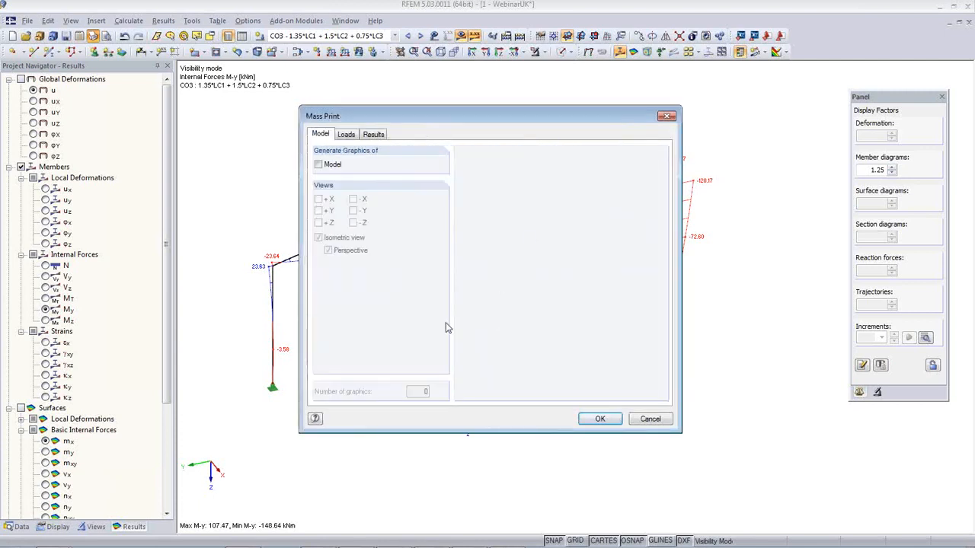
{"action": "left_click", "coordinate": [373, 134]}
{"action": "left_click", "coordinate": [464, 251]}
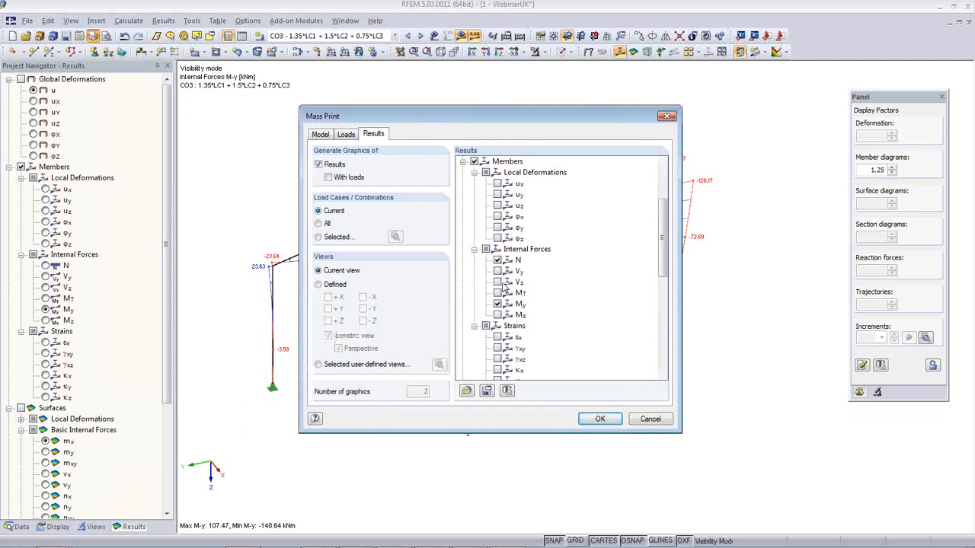
{"action": "left_click", "coordinate": [497, 293]}
{"action": "left_click", "coordinate": [498, 304]}
Restrict the mass print to the selected result combination RC1, keep the current view, and send the graphics to the report.
{"action": "left_click", "coordinate": [333, 238]}
{"action": "left_click", "coordinate": [394, 237]}
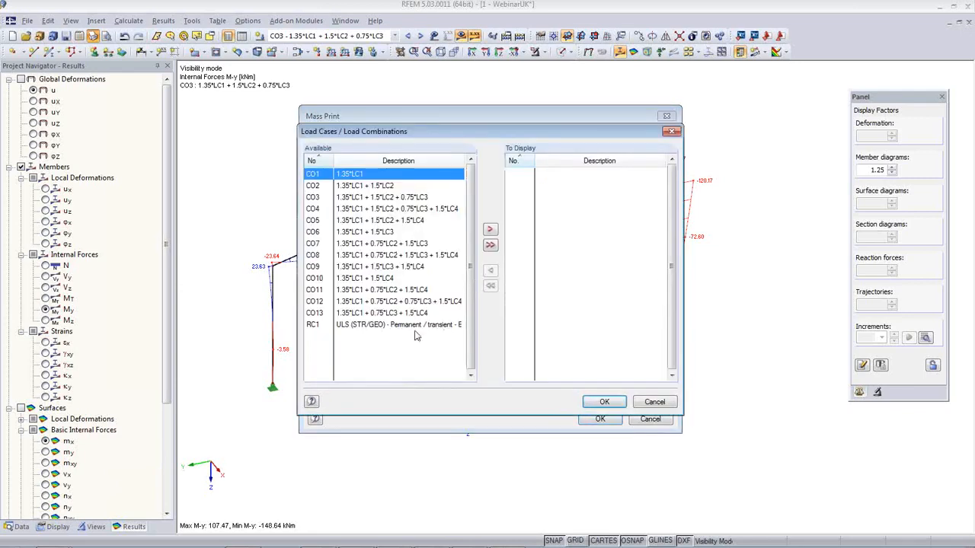
{"action": "double_click", "coordinate": [376, 327]}
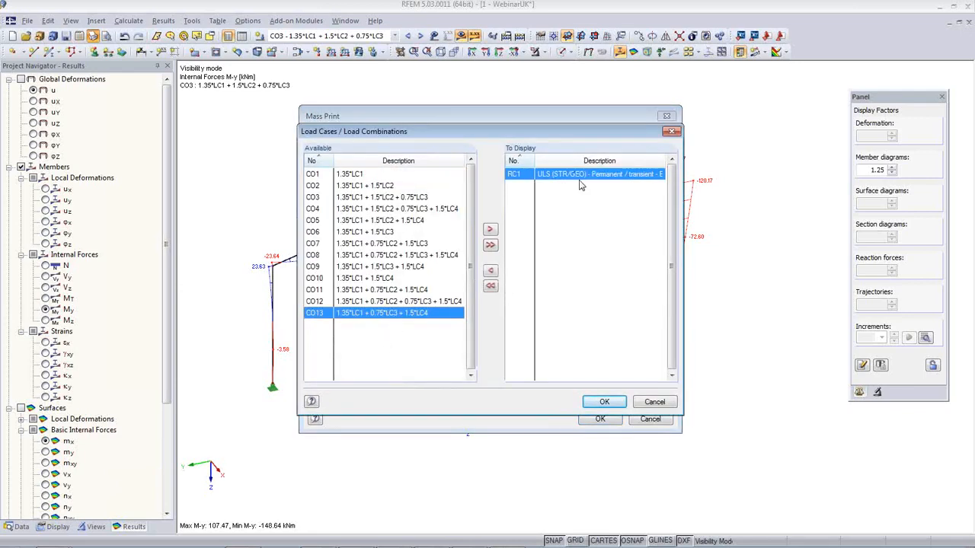
{"action": "left_click", "coordinate": [604, 401]}
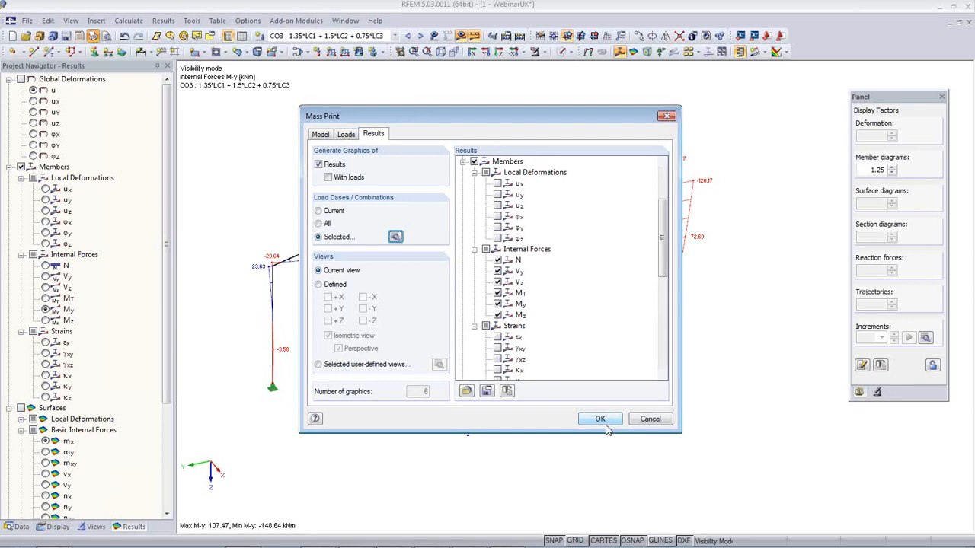
{"action": "left_click", "coordinate": [600, 420]}
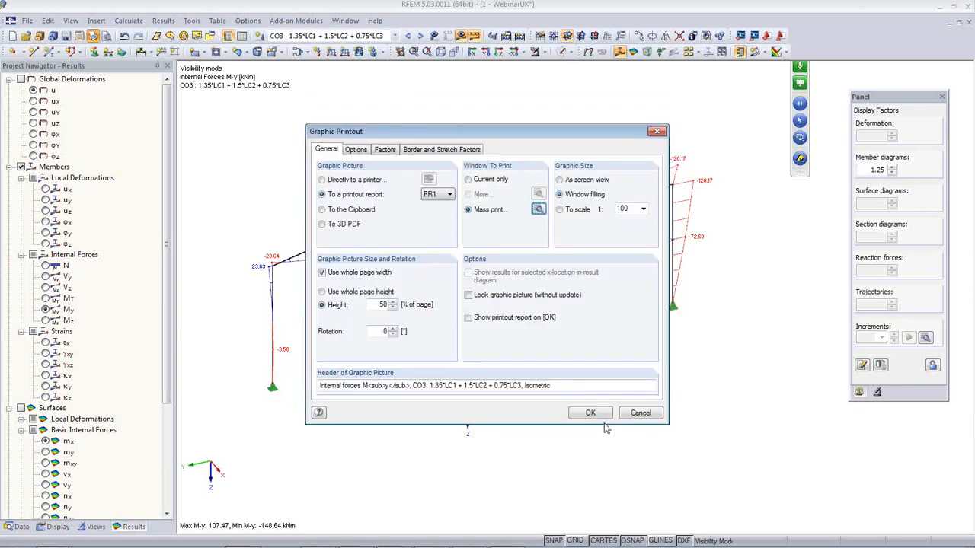
{"action": "left_click", "coordinate": [588, 413]}
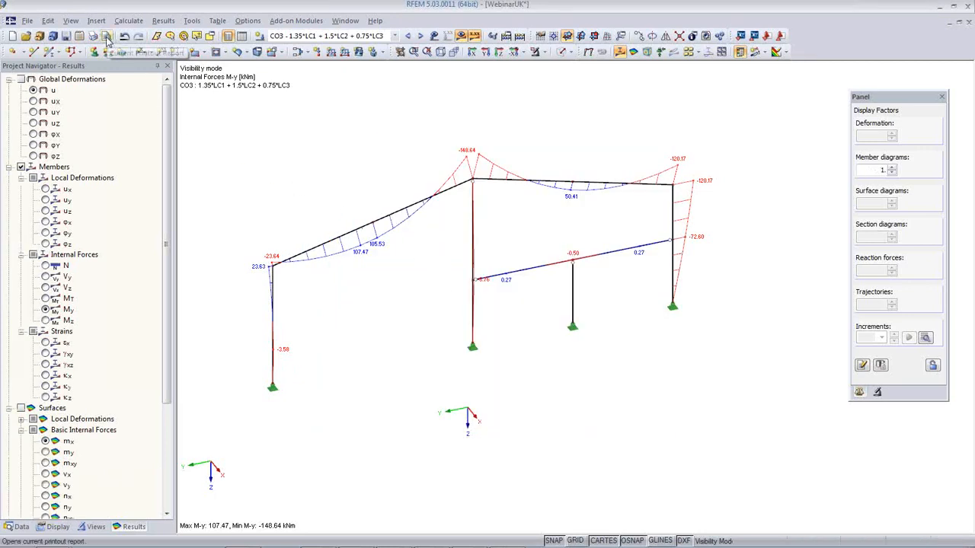
Restore the user-defined Deformation view and add its CO10 global deformation graphic to printout report PR1 at 50% page height.
{"action": "left_click", "coordinate": [96, 527]}
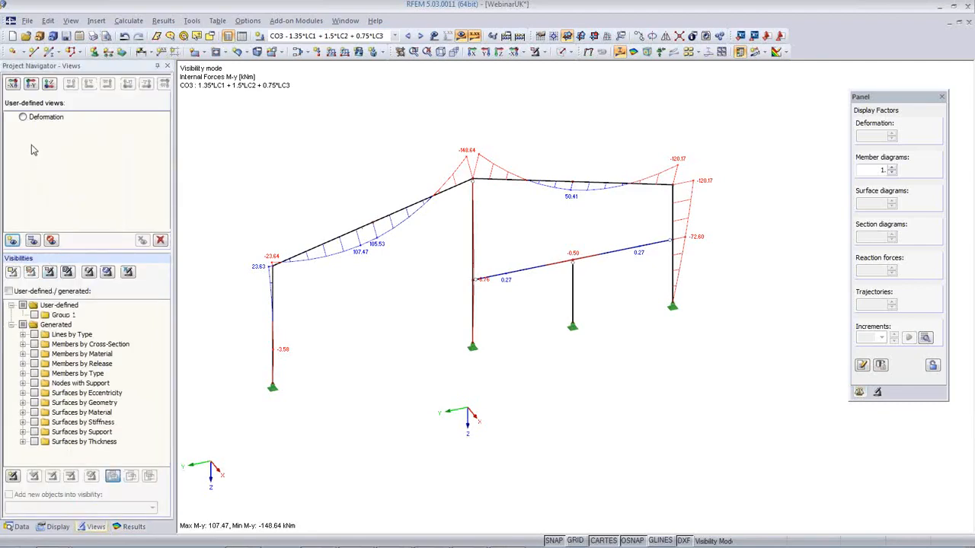
{"action": "left_click", "coordinate": [23, 117]}
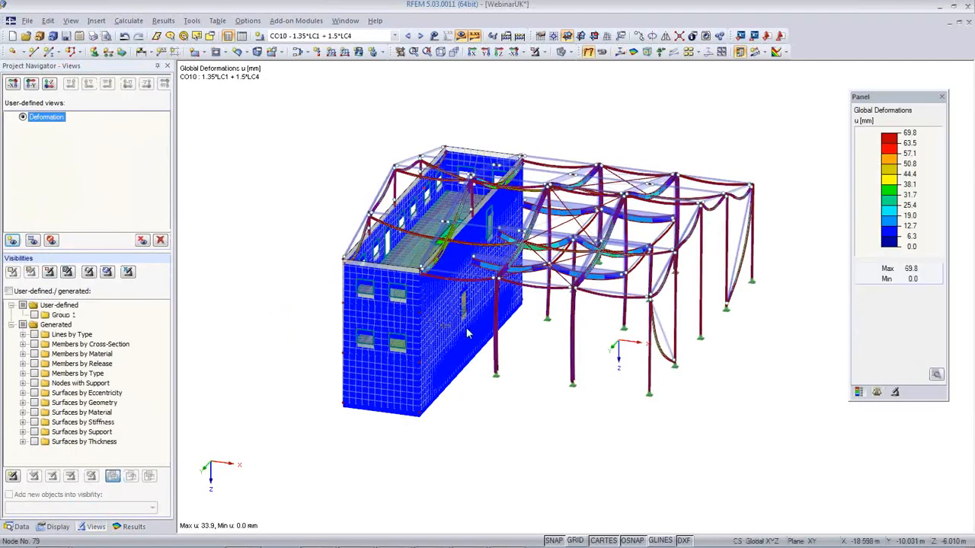
{"action": "middle_click_drag", "start_coordinate": [573, 384], "coordinate": [546, 398], "text": "ctrl"}
{"action": "left_click", "coordinate": [93, 36]}
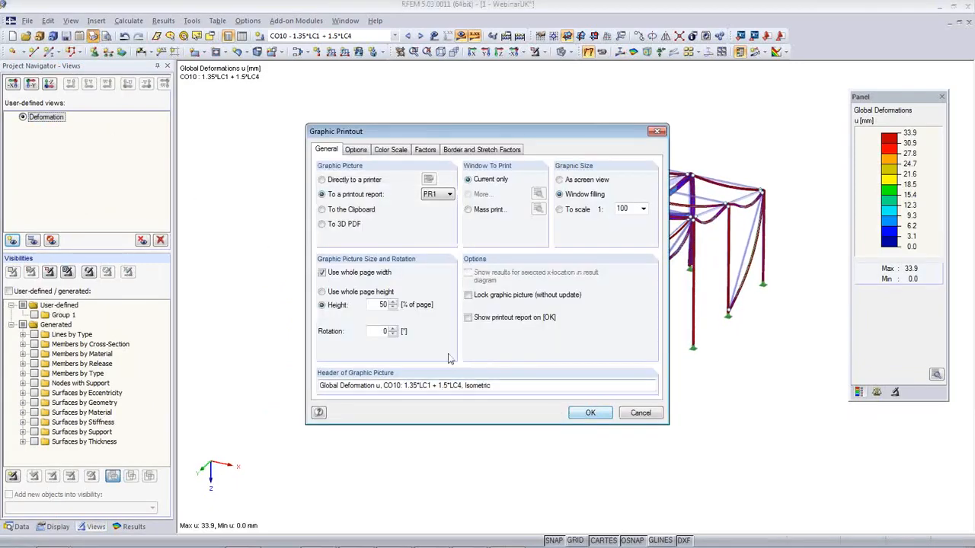
{"action": "left_click", "coordinate": [591, 413]}
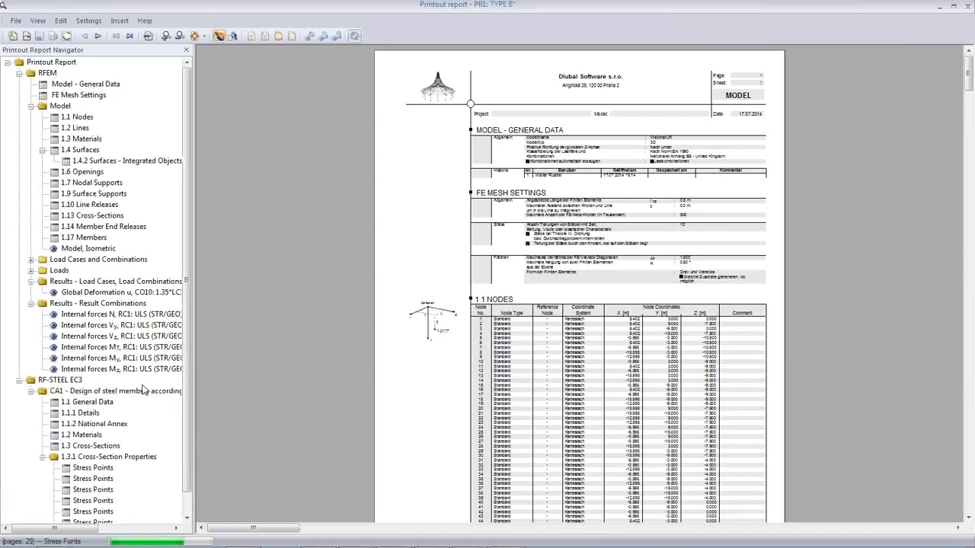
Examine the global deformation graphic and the RC1 member internal force graphics in the printout report, using a two-page display.
{"action": "scroll", "coordinate": [550, 375], "scroll_direction": "down", "scroll_amount": 1}
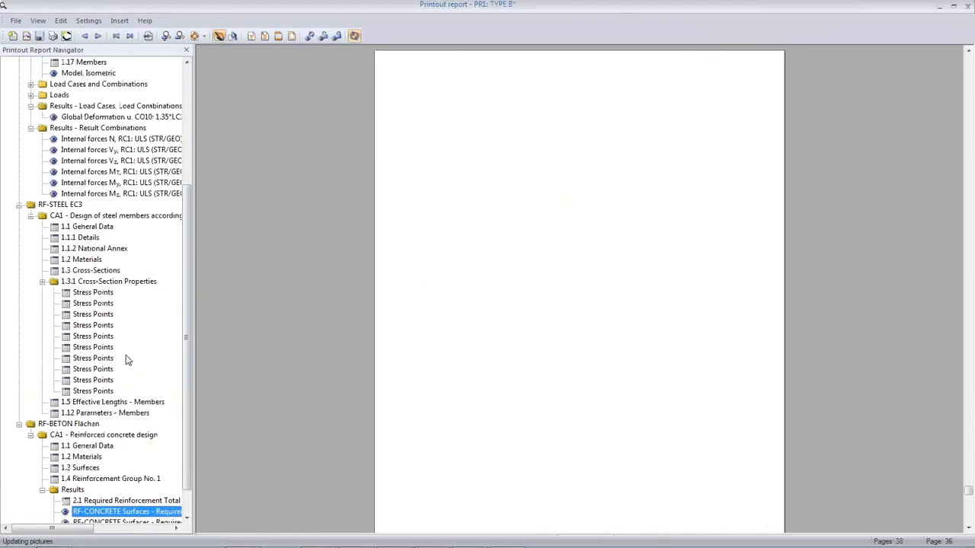
{"action": "scroll", "coordinate": [127, 325], "scroll_direction": "up", "scroll_amount": 2}
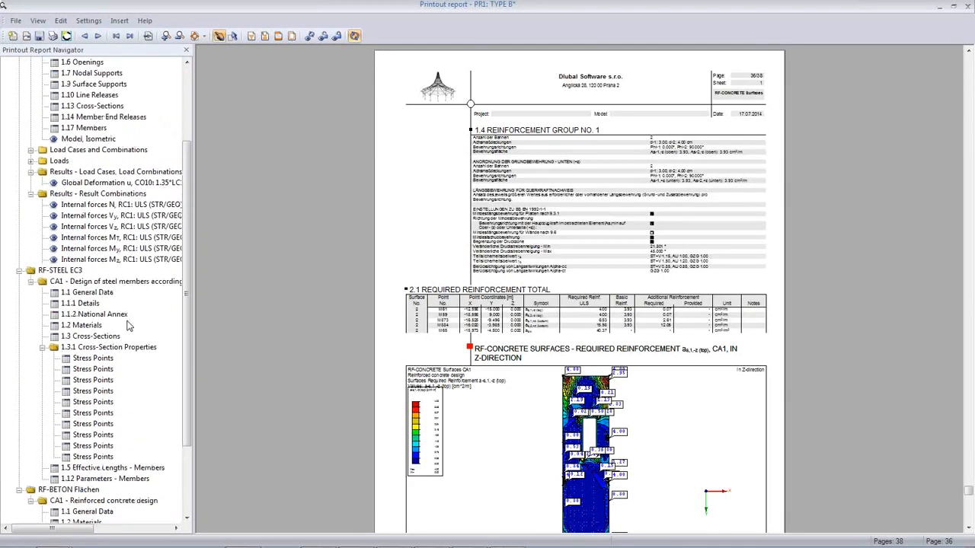
{"action": "left_click", "coordinate": [114, 204]}
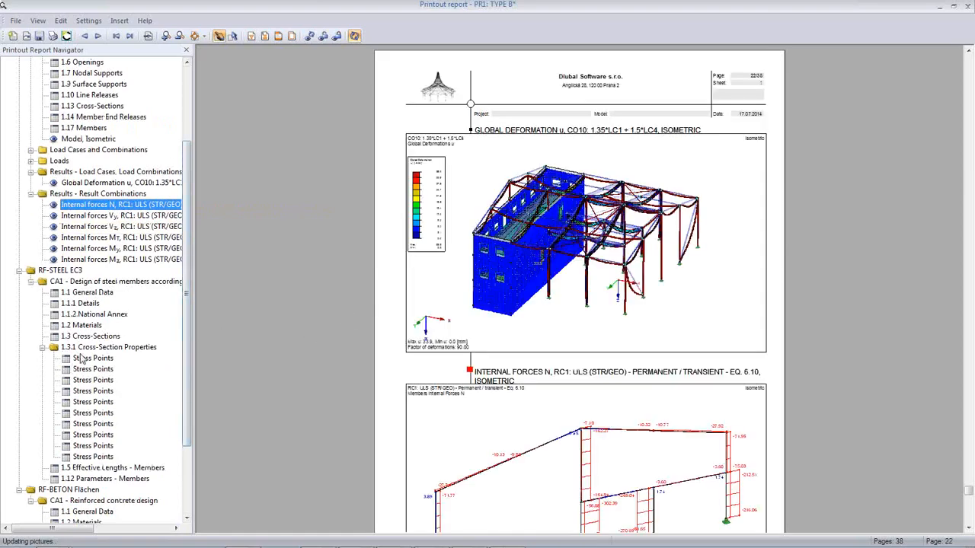
{"action": "scroll", "coordinate": [589, 365], "scroll_direction": "down", "scroll_amount": 4}
{"action": "scroll", "coordinate": [590, 364], "scroll_direction": "down", "scroll_amount": 3}
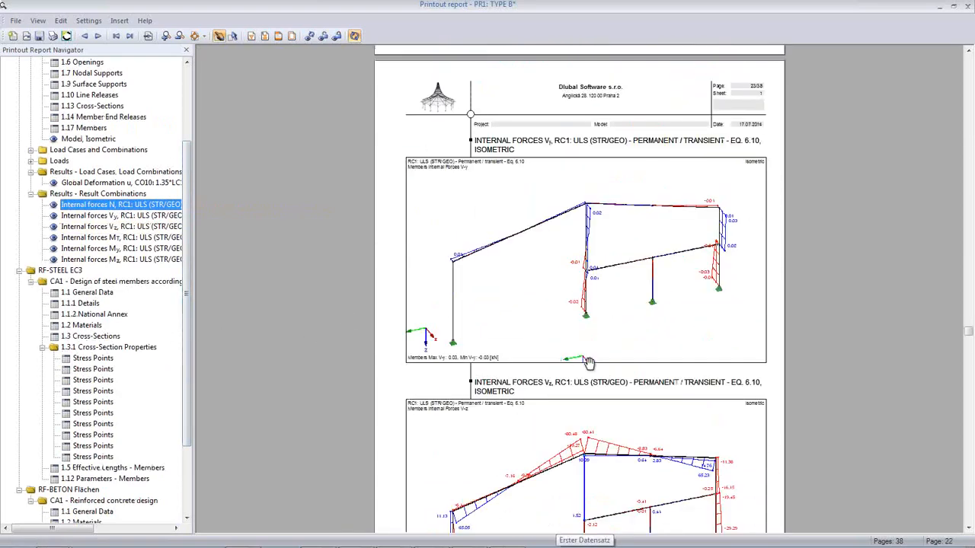
{"action": "scroll", "coordinate": [583, 366], "scroll_direction": "down", "scroll_amount": 1, "text": "ctrl"}
{"action": "scroll", "coordinate": [582, 365], "scroll_direction": "down", "scroll_amount": 8}
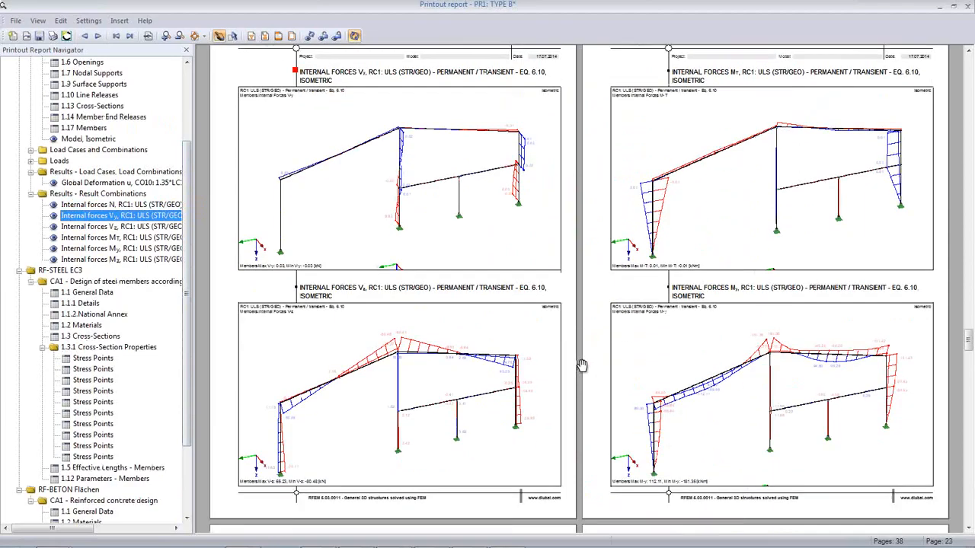
{"action": "scroll", "coordinate": [583, 364], "scroll_direction": "up", "scroll_amount": 10}
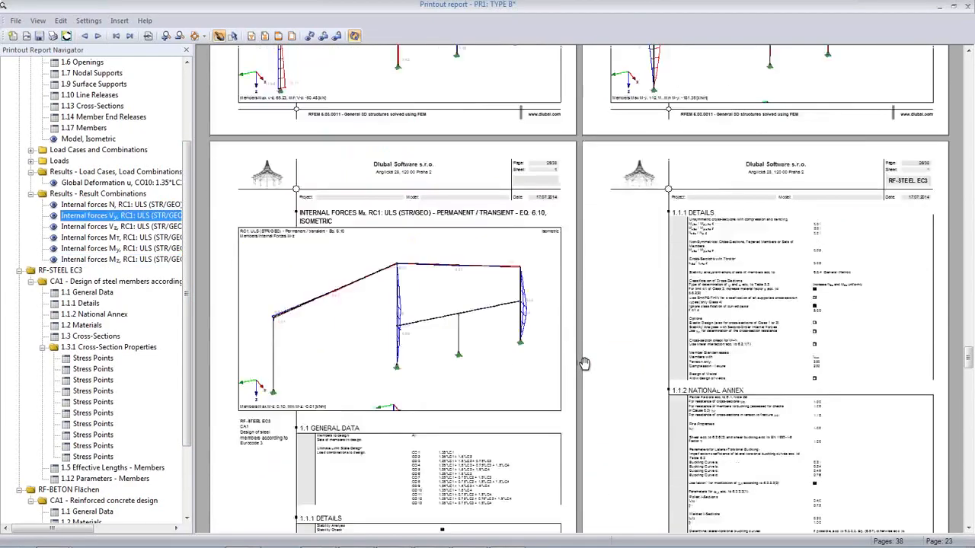
Look through the report's load, combination, RF-STEEL EC3 and RF-CONCRETE Surfaces pages in a multi-page overview.
{"action": "scroll", "coordinate": [587, 364], "scroll_direction": "up", "scroll_amount": 3}
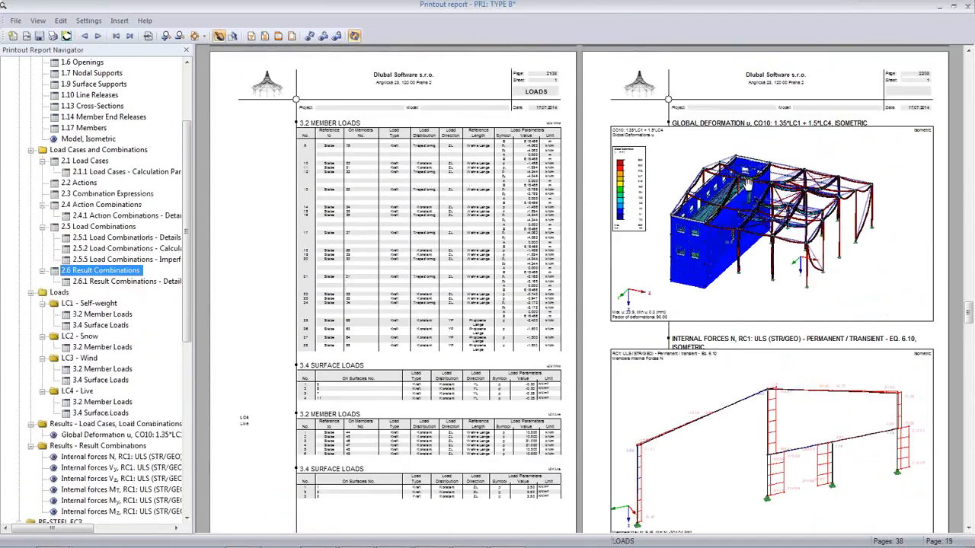
{"action": "scroll", "coordinate": [709, 342], "scroll_direction": "up", "scroll_amount": 10}
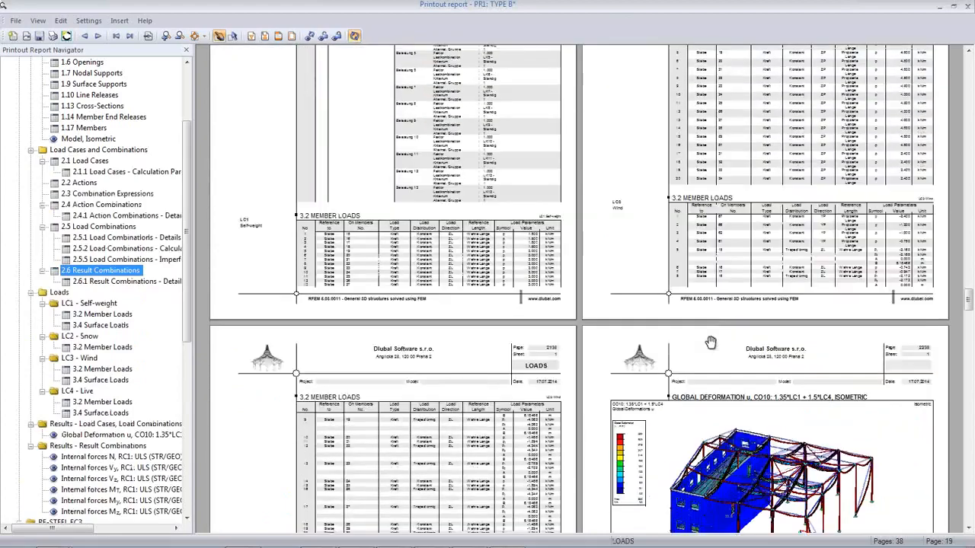
{"action": "scroll", "coordinate": [712, 340], "scroll_direction": "up", "scroll_amount": 6}
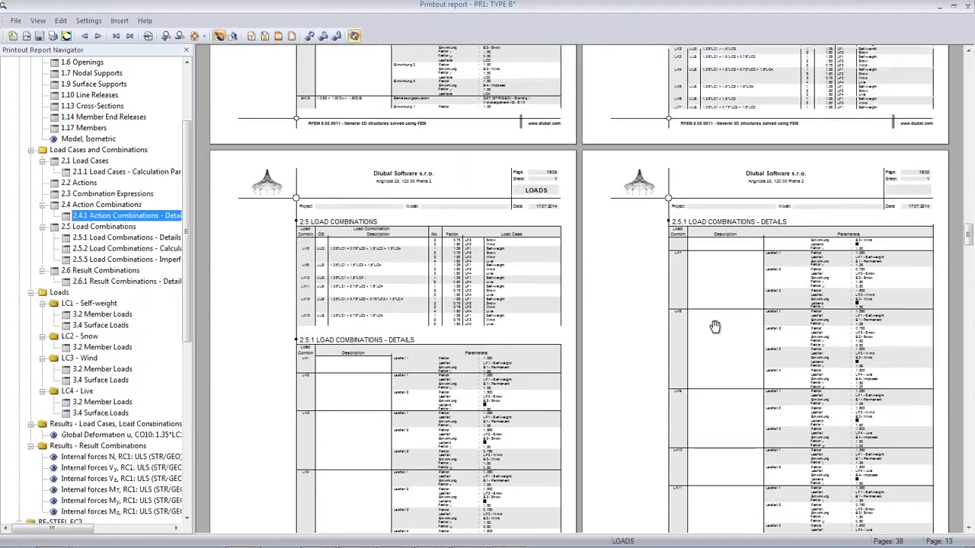
{"action": "scroll", "coordinate": [715, 326], "scroll_direction": "up", "scroll_amount": 10}
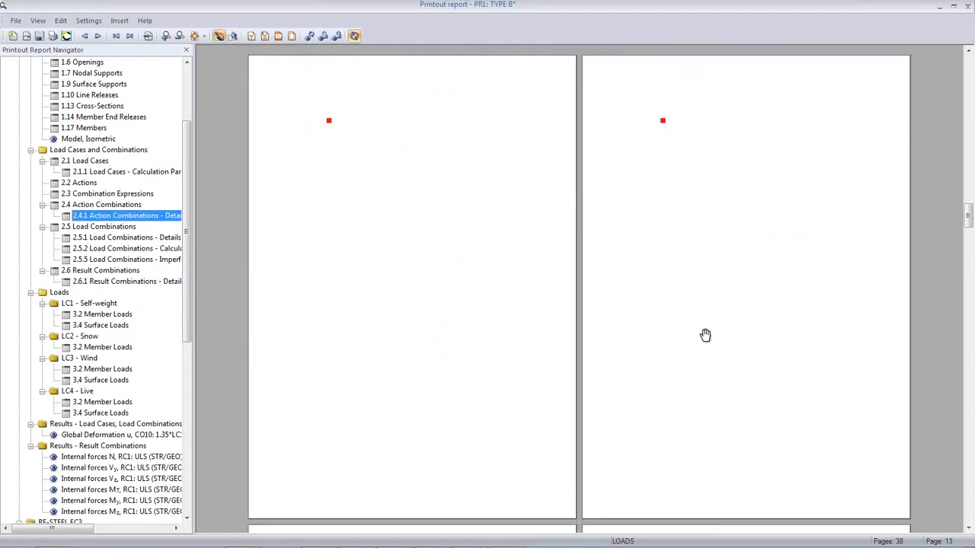
{"action": "scroll", "coordinate": [705, 336], "scroll_direction": "down", "scroll_amount": 2, "text": "ctrl"}
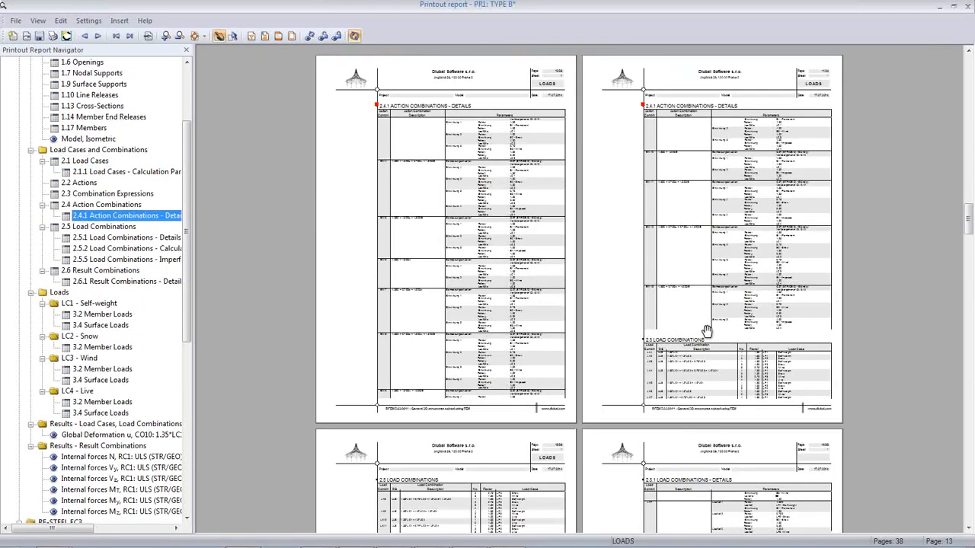
{"action": "scroll", "coordinate": [671, 346], "scroll_direction": "down", "scroll_amount": 1, "text": "ctrl"}
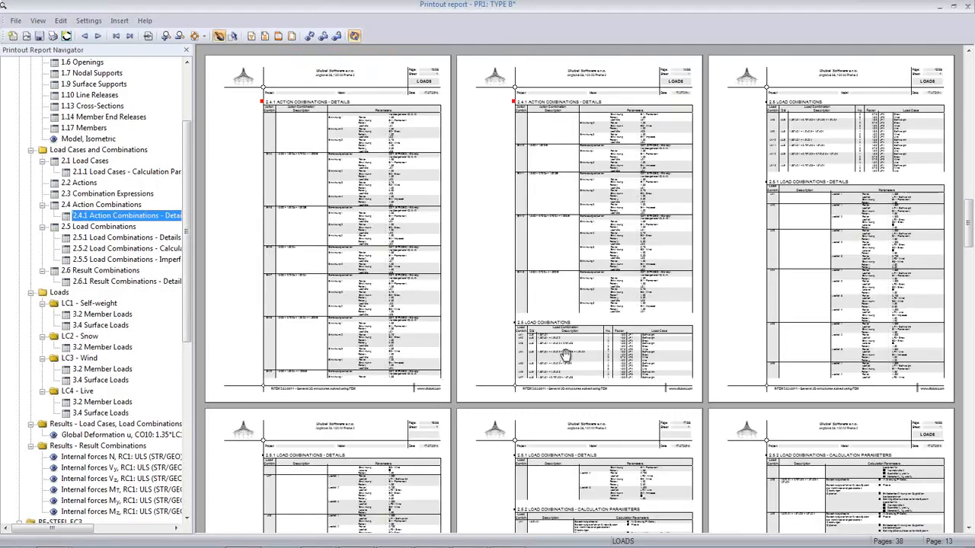
{"action": "scroll", "coordinate": [567, 354], "scroll_direction": "down", "scroll_amount": 10}
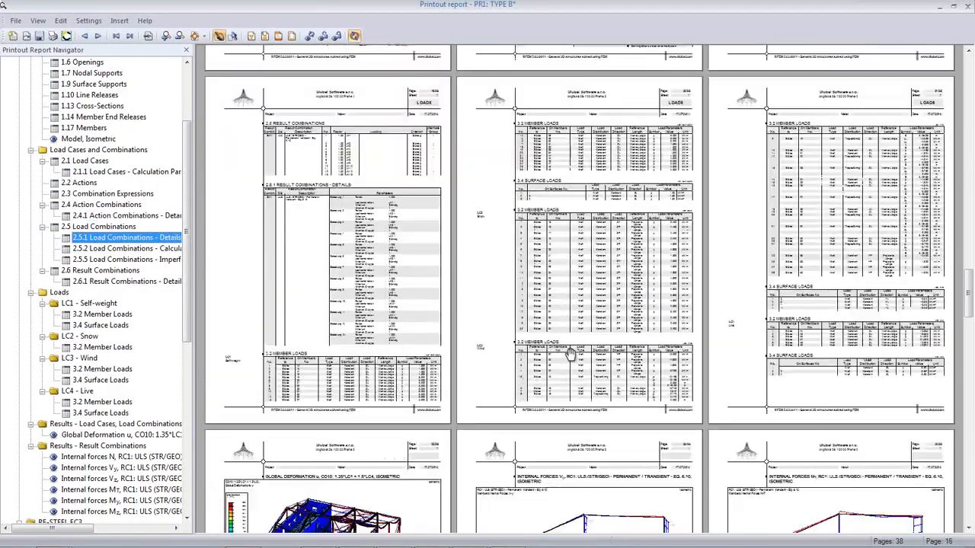
{"action": "scroll", "coordinate": [568, 354], "scroll_direction": "down", "scroll_amount": 10}
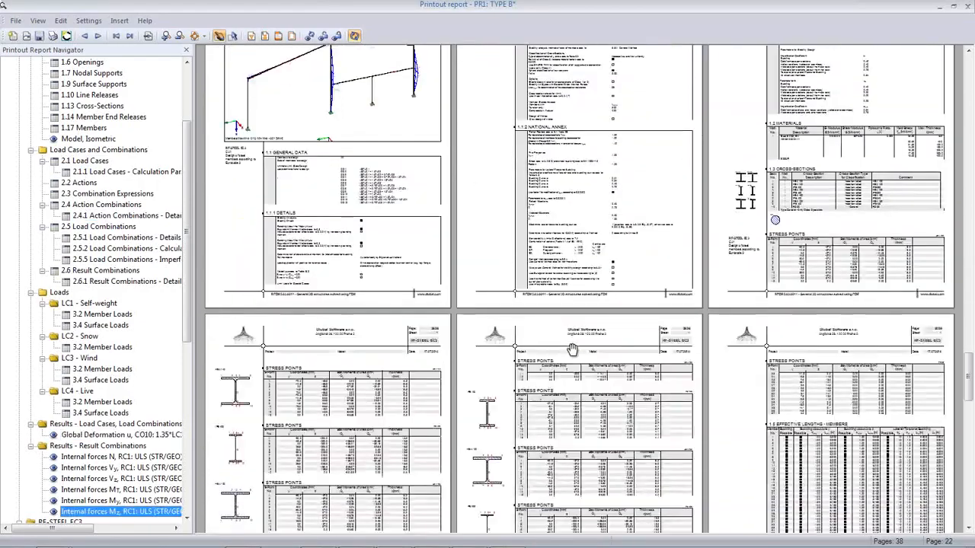
{"action": "scroll", "coordinate": [571, 350], "scroll_direction": "down", "scroll_amount": 10}
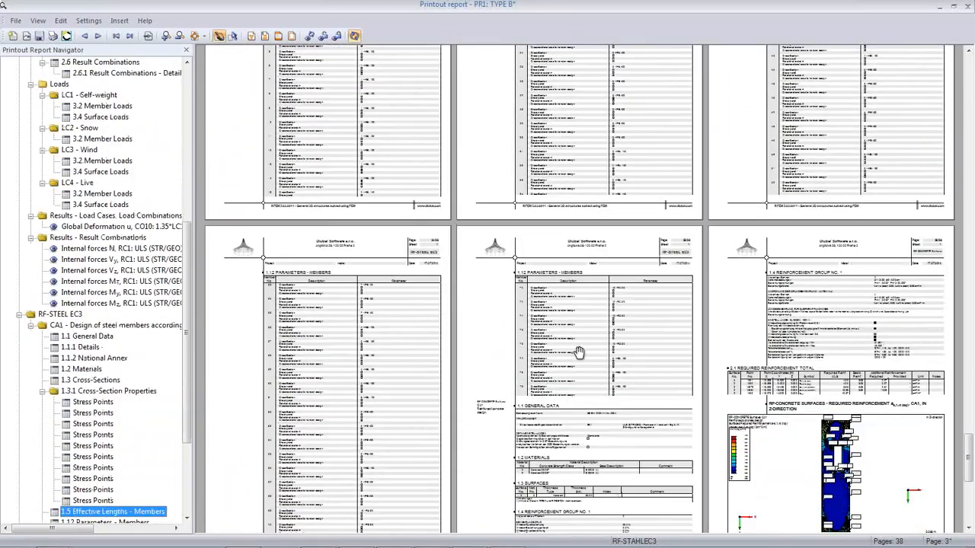
{"action": "scroll", "coordinate": [579, 352], "scroll_direction": "down", "scroll_amount": 10}
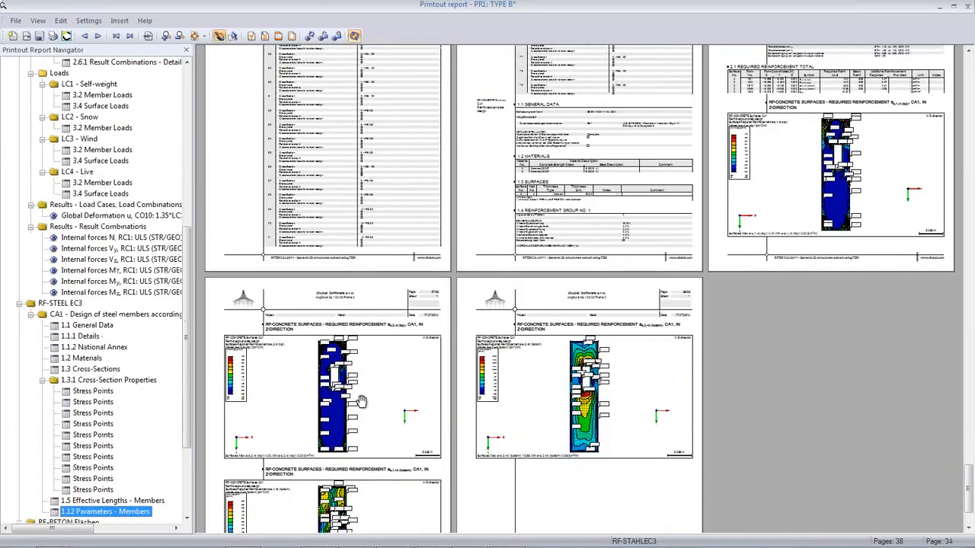
Examine the RF-CONCRETE Surfaces required reinforcement graphics in the report, enlarging the bottom reinforcement graphic on page 37.
{"action": "scroll", "coordinate": [365, 400], "scroll_direction": "down", "scroll_amount": 3}
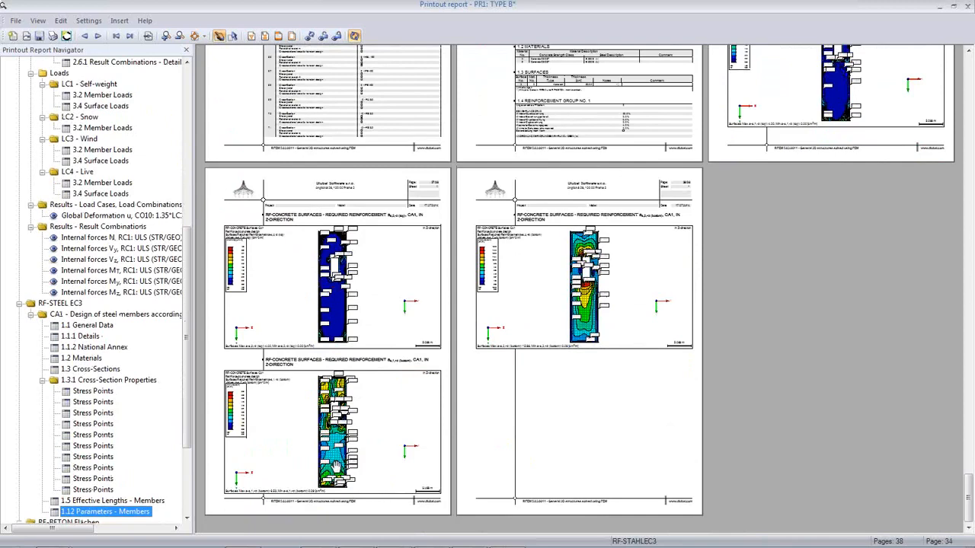
{"action": "scroll", "coordinate": [319, 463], "scroll_direction": "up", "scroll_amount": 5, "text": "ctrl"}
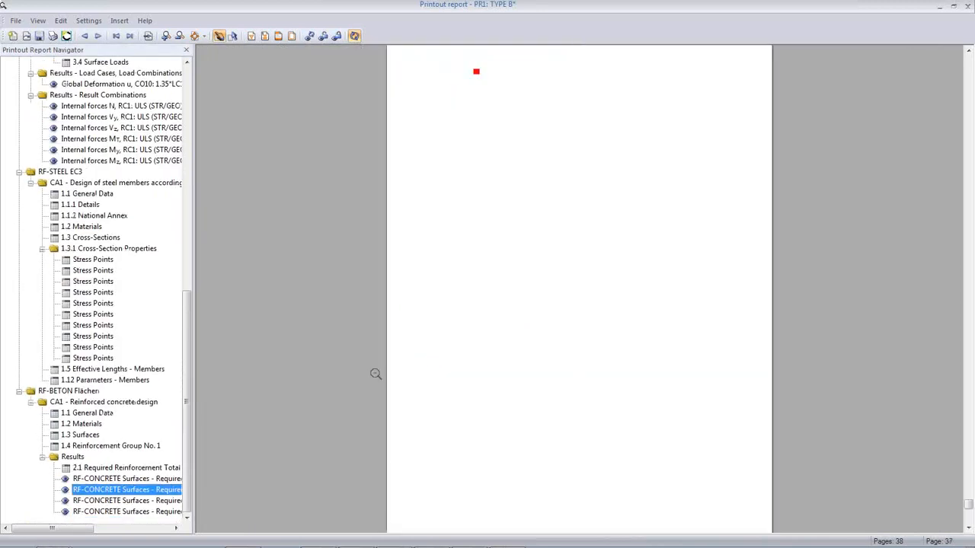
{"action": "scroll", "coordinate": [376, 374], "scroll_direction": "up", "scroll_amount": 4, "text": "ctrl"}
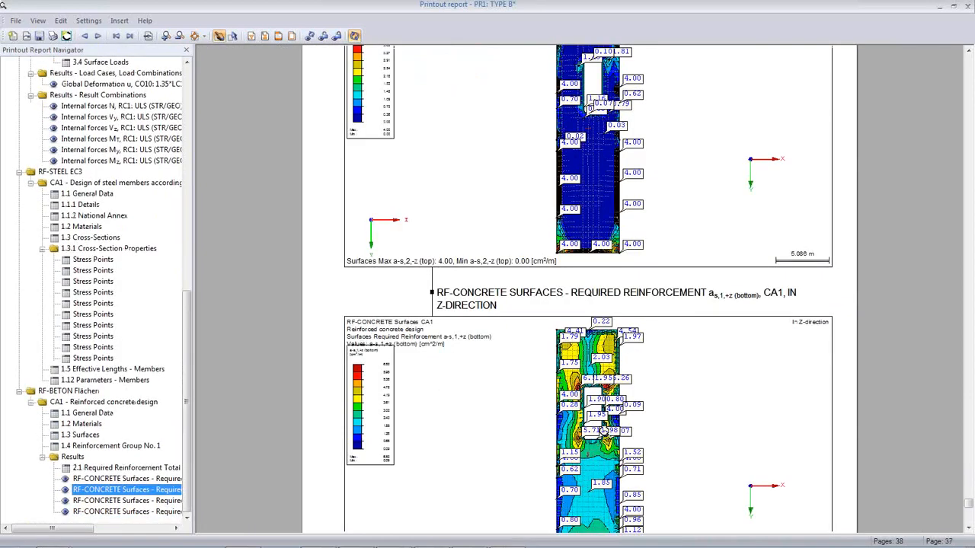
{"action": "scroll", "coordinate": [603, 431], "scroll_direction": "up", "scroll_amount": 2, "text": "ctrl"}
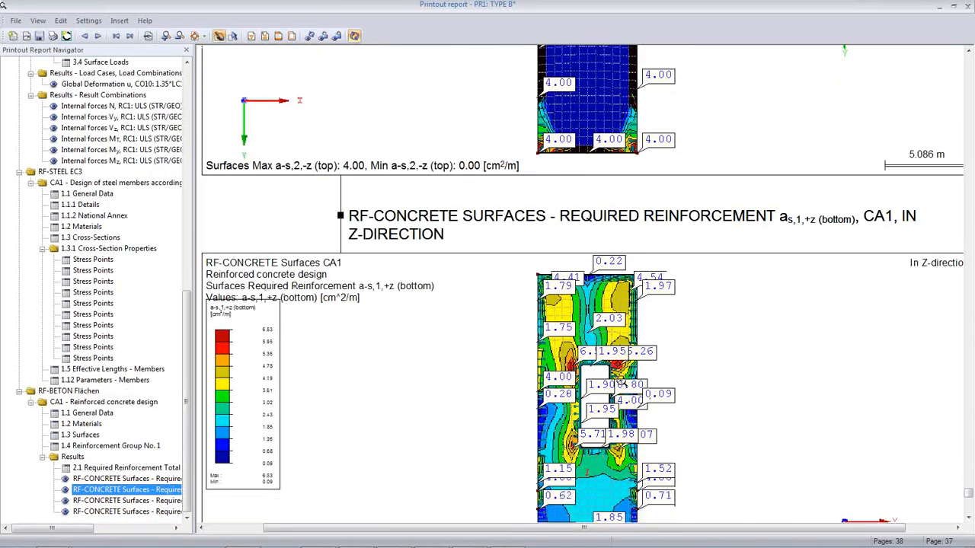
{"action": "scroll", "coordinate": [621, 382], "scroll_direction": "down", "scroll_amount": 3}
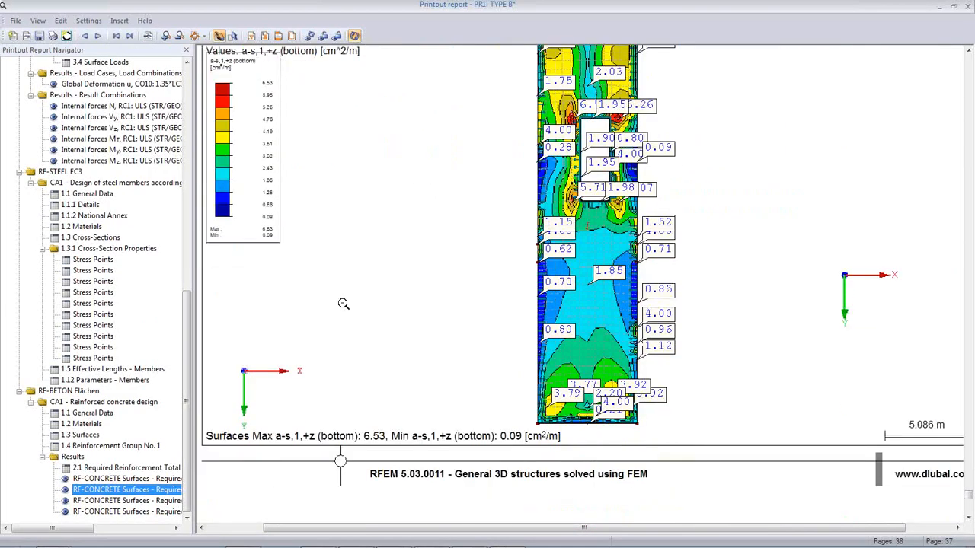
Review the report's printing and RTF/PDF export options, and close printout report PR1 with its contents saved.
{"action": "left_click", "coordinate": [16, 20]}
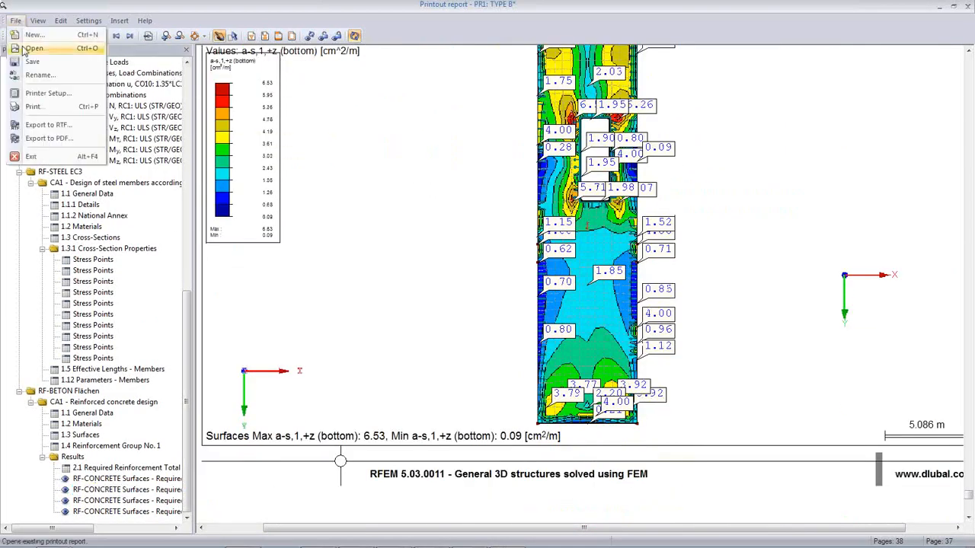
{"action": "left_click", "coordinate": [368, 227]}
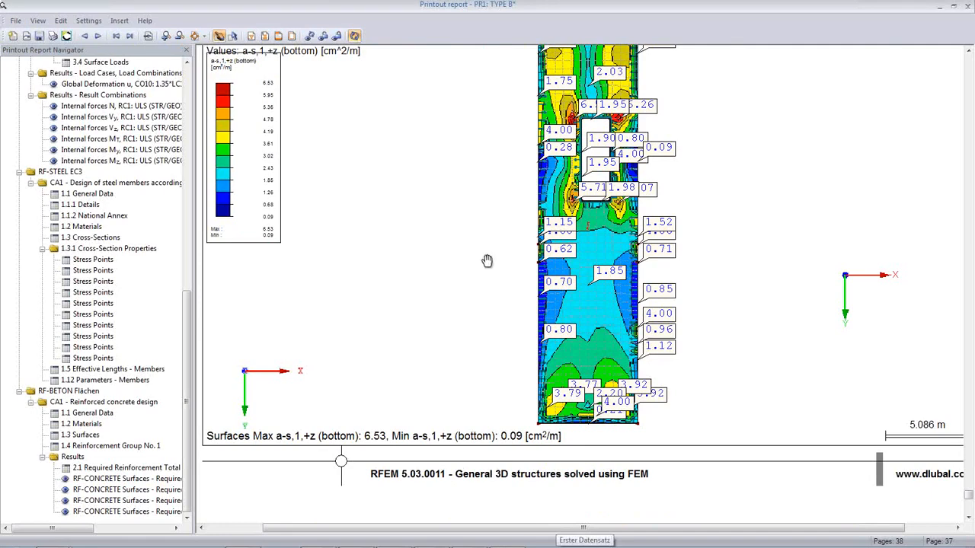
{"action": "scroll", "coordinate": [488, 261], "scroll_direction": "down", "scroll_amount": 3}
{"action": "scroll", "coordinate": [488, 262], "scroll_direction": "up", "scroll_amount": 6}
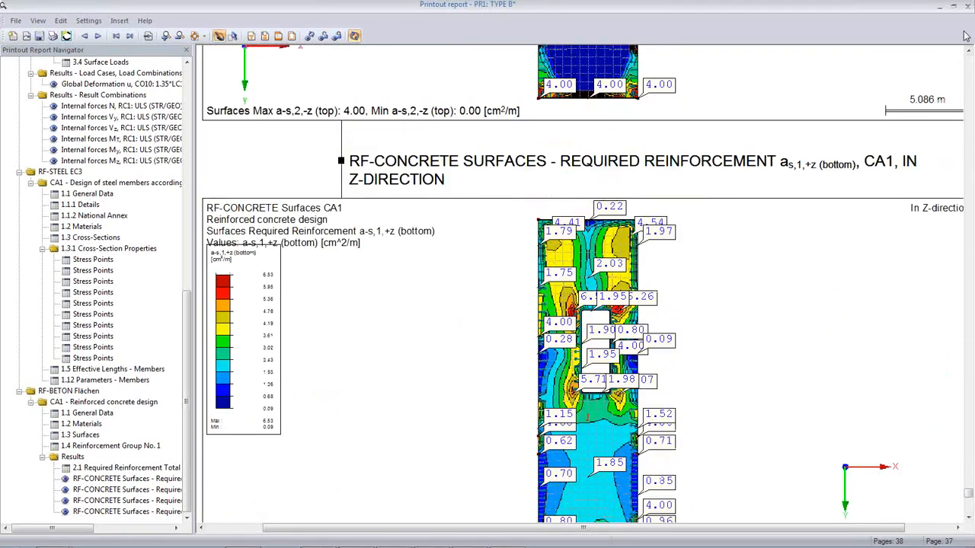
{"action": "left_click", "coordinate": [967, 7]}
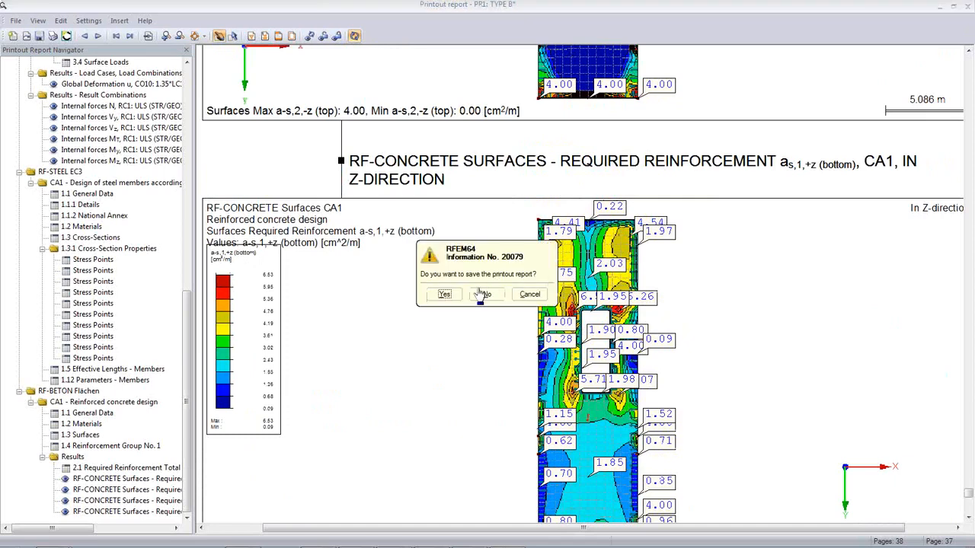
{"action": "left_click", "coordinate": [444, 298]}
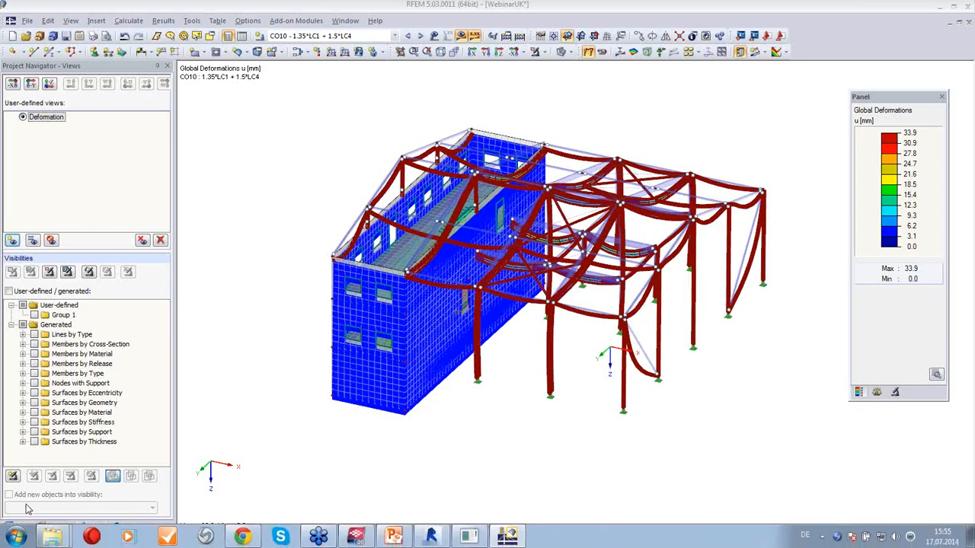
Look through the available add-on modules in the model's project data.
{"action": "left_click", "coordinate": [17, 526]}
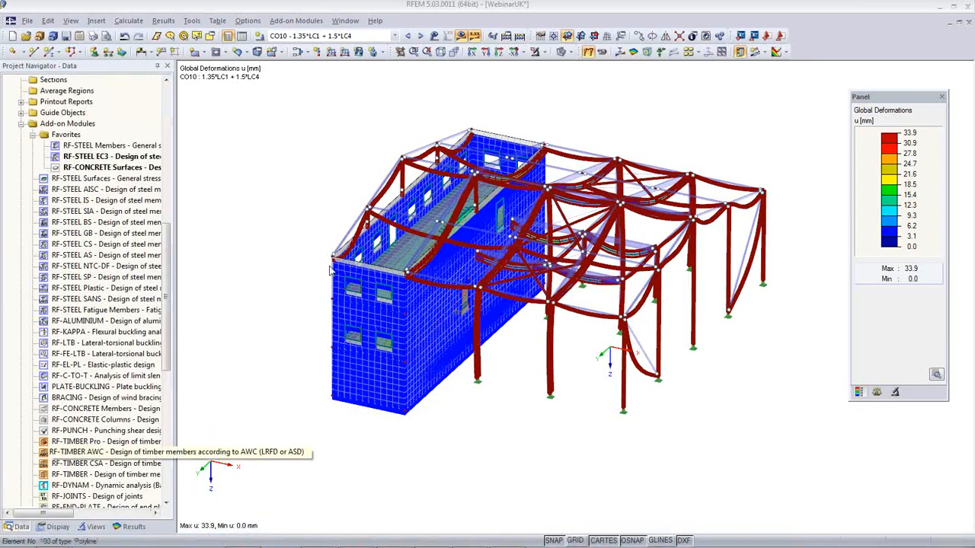
{"action": "scroll", "coordinate": [162, 409], "scroll_direction": "down", "scroll_amount": 5}
{"action": "mouse_move", "coordinate": [163, 409]}
{"action": "left_mouse_down"}
{"action": "mouse_move", "coordinate": [164, 442]}
{"action": "mouse_move", "coordinate": [167, 417]}
{"action": "left_mouse_up"}
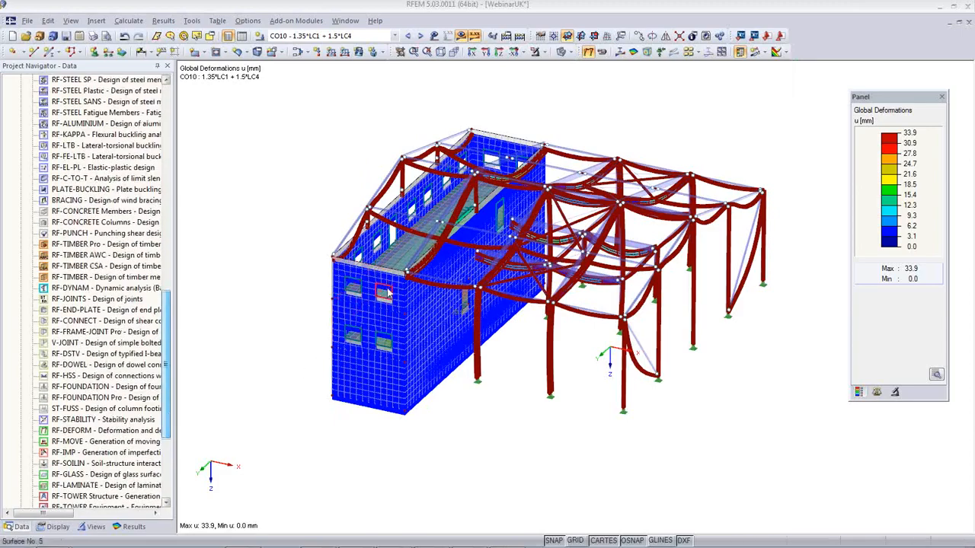
Hide the global deformation results and display the model as a solid rendering.
{"action": "middle_click_drag", "start_coordinate": [374, 381], "coordinate": [423, 297], "text": "ctrl"}
{"action": "left_click", "coordinate": [561, 54]}
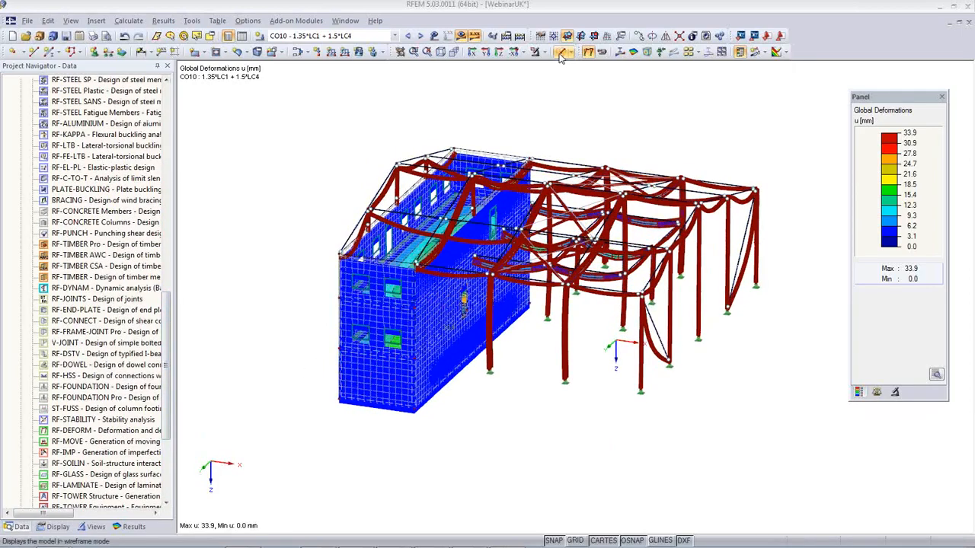
{"action": "left_click", "coordinate": [460, 36]}
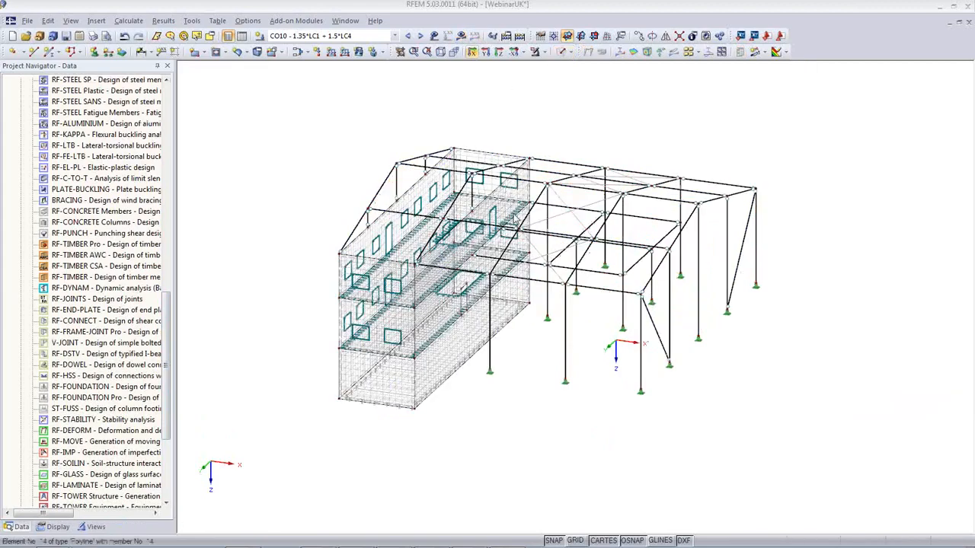
{"action": "scroll", "coordinate": [395, 358], "scroll_direction": "up", "scroll_amount": 5}
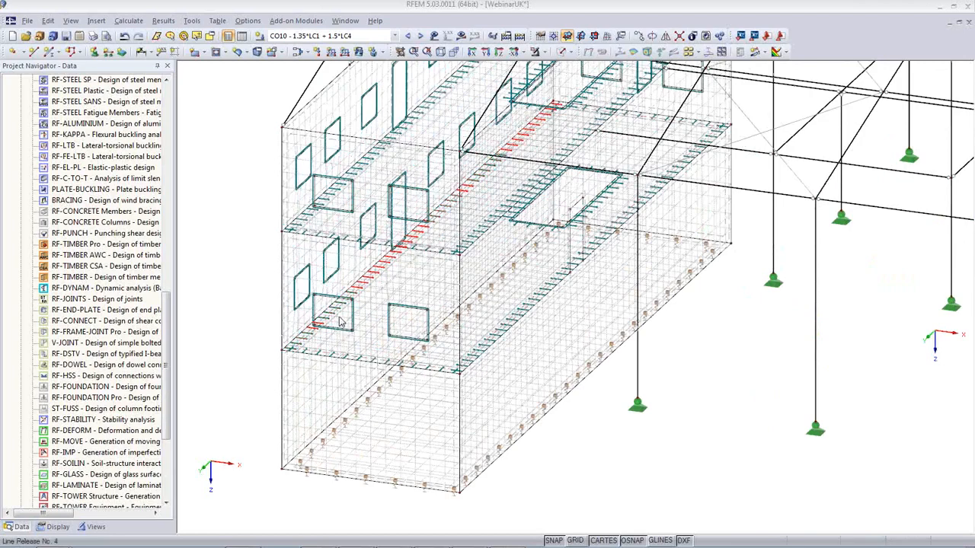
{"action": "left_click", "coordinate": [565, 51]}
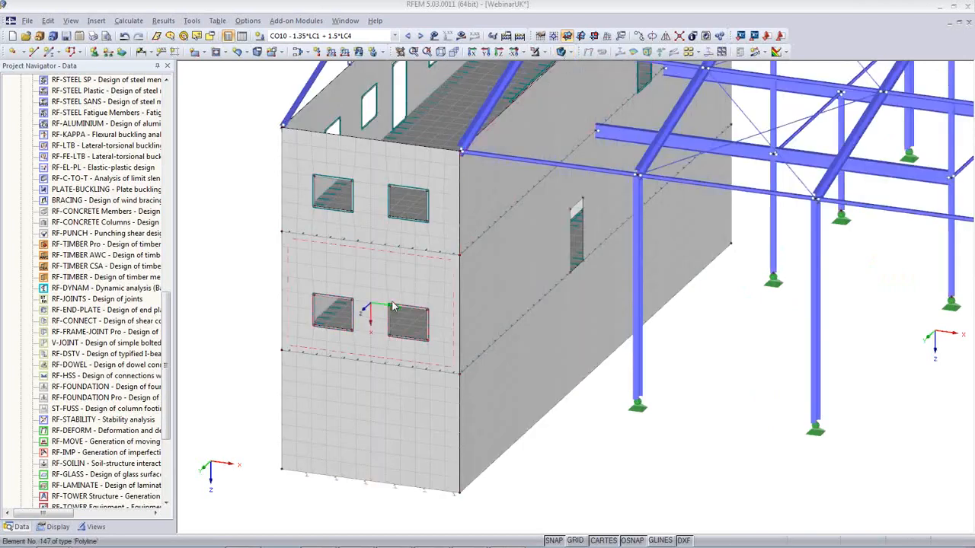
Set the thickness of the lower concrete slab, surface 2, to 300 mm and accept deleting the existing results.
{"action": "left_click", "coordinate": [340, 323]}
{"action": "double_click", "coordinate": [342, 323]}
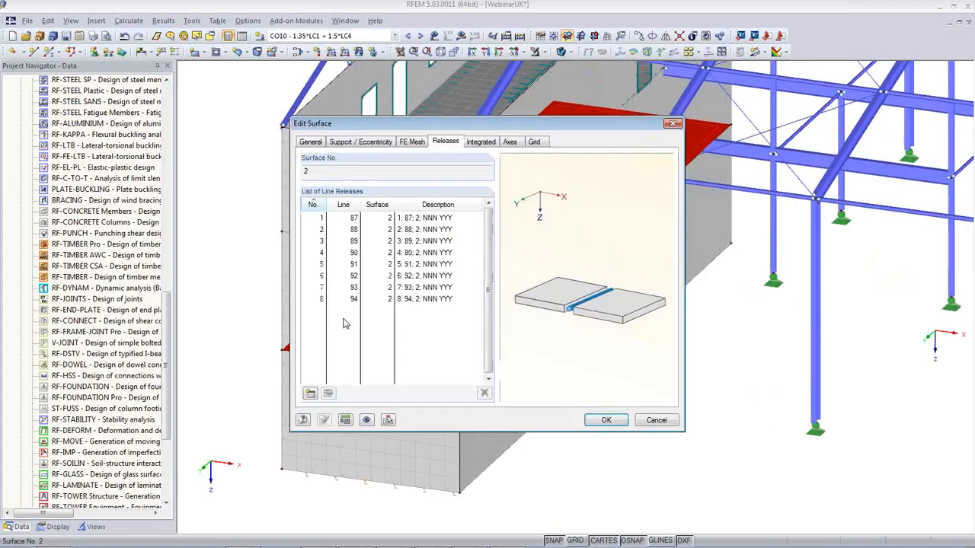
{"action": "left_click", "coordinate": [310, 142]}
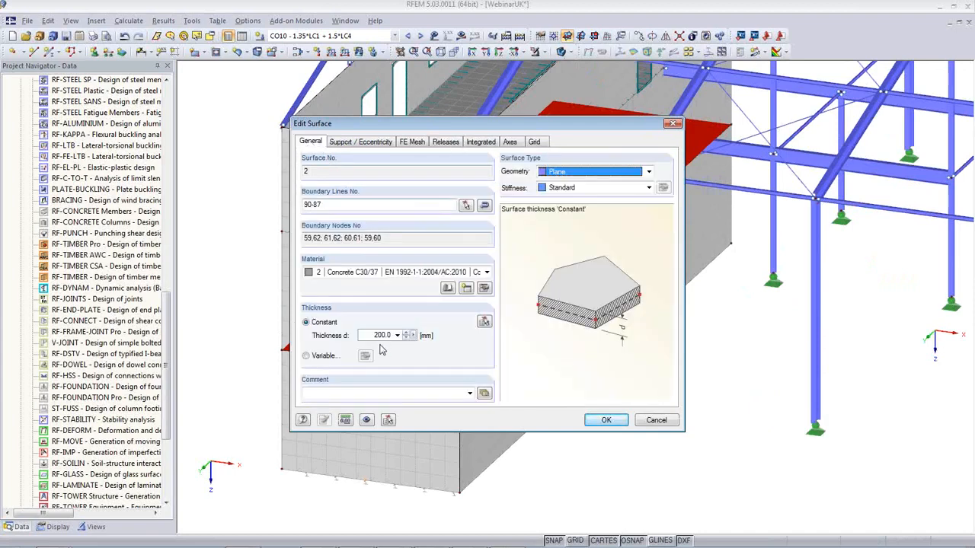
{"action": "left_click", "coordinate": [377, 337]}
{"action": "key", "text": "BackSpace"}
{"action": "type", "text": "3"}
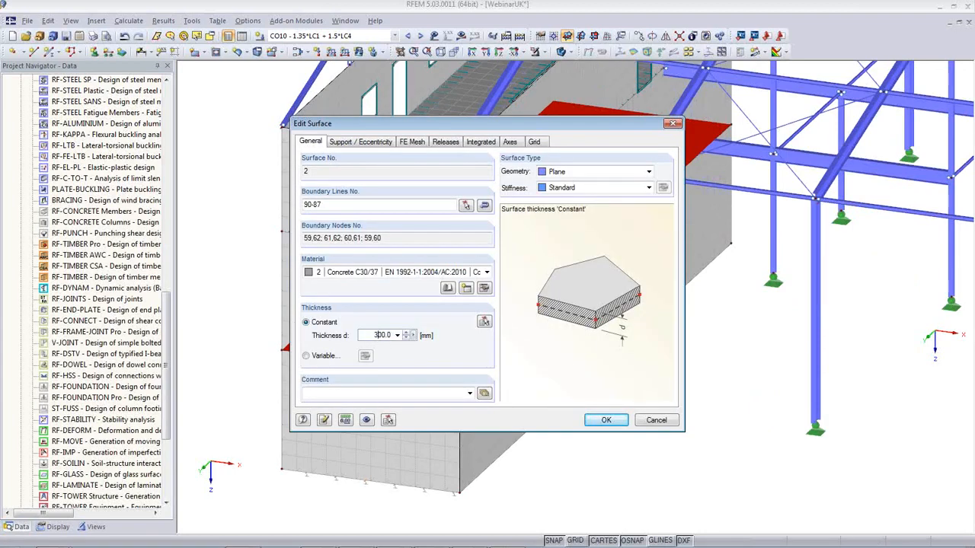
{"action": "left_click", "coordinate": [600, 425]}
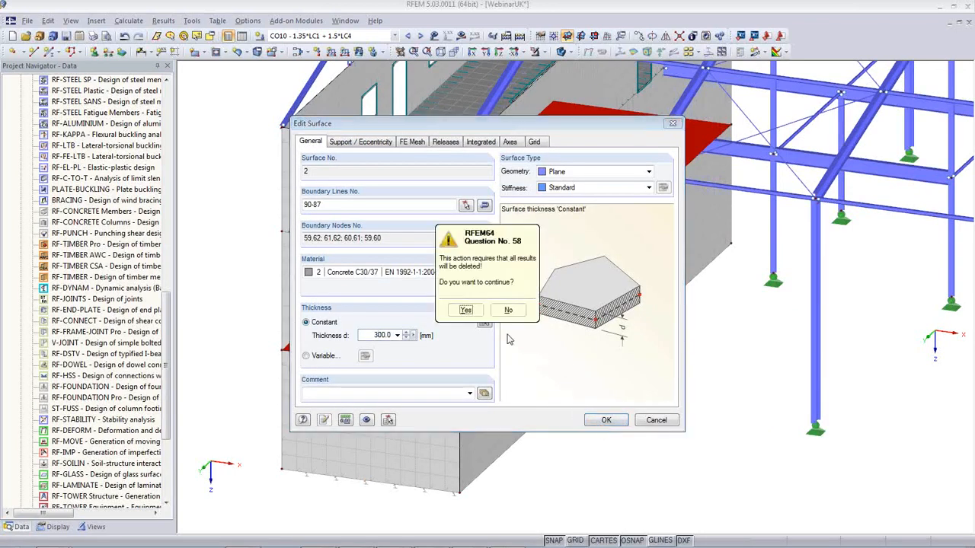
{"action": "left_click", "coordinate": [466, 314]}
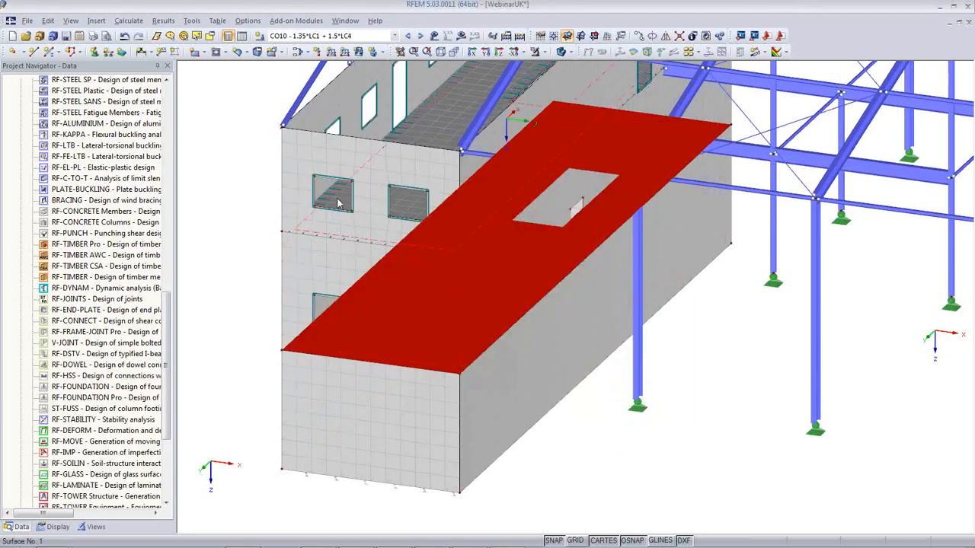
Set the thickness of the upper concrete slab, surface 1, to 300 mm.
{"action": "double_click", "coordinate": [341, 198]}
{"action": "left_click", "coordinate": [367, 336]}
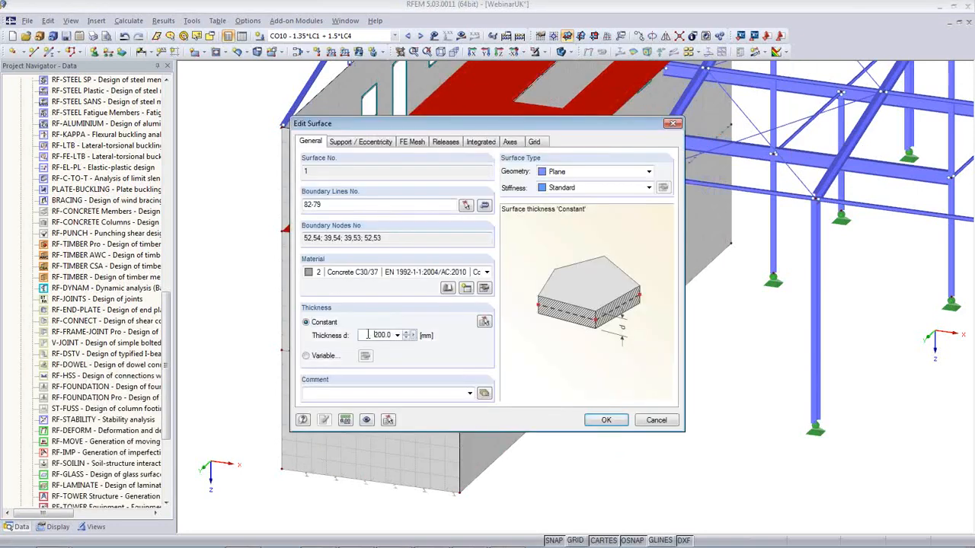
{"action": "key", "text": "Delete"}
{"action": "type", "text": "3"}
{"action": "left_click", "coordinate": [606, 420]}
Export the modified model to Tekla Structures with the Update existing model option, keeping all update options enabled.
{"action": "scroll", "coordinate": [601, 417], "scroll_direction": "down", "scroll_amount": 4}
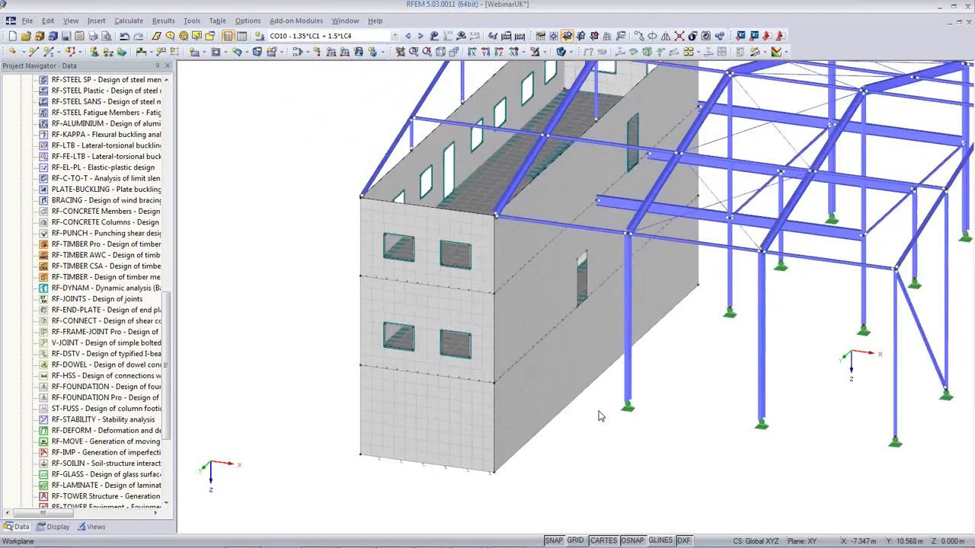
{"action": "middle_click_drag", "start_coordinate": [674, 437], "coordinate": [408, 450]}
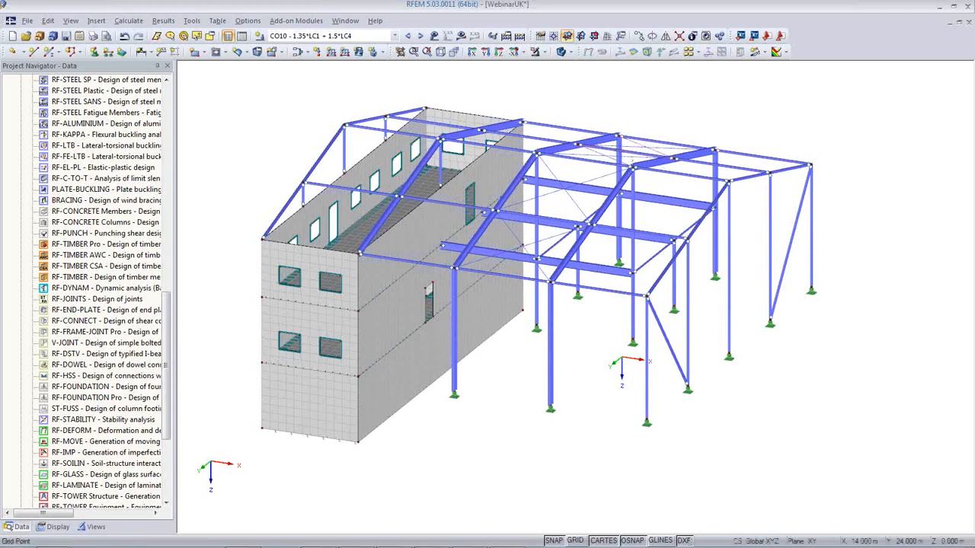
{"action": "mouse_move", "coordinate": [518, 543]}
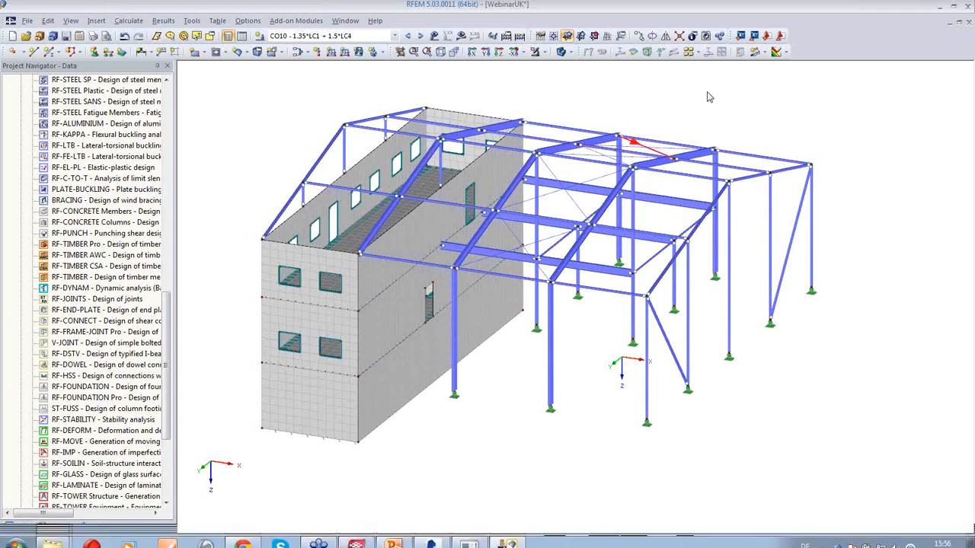
{"action": "left_click", "coordinate": [754, 36]}
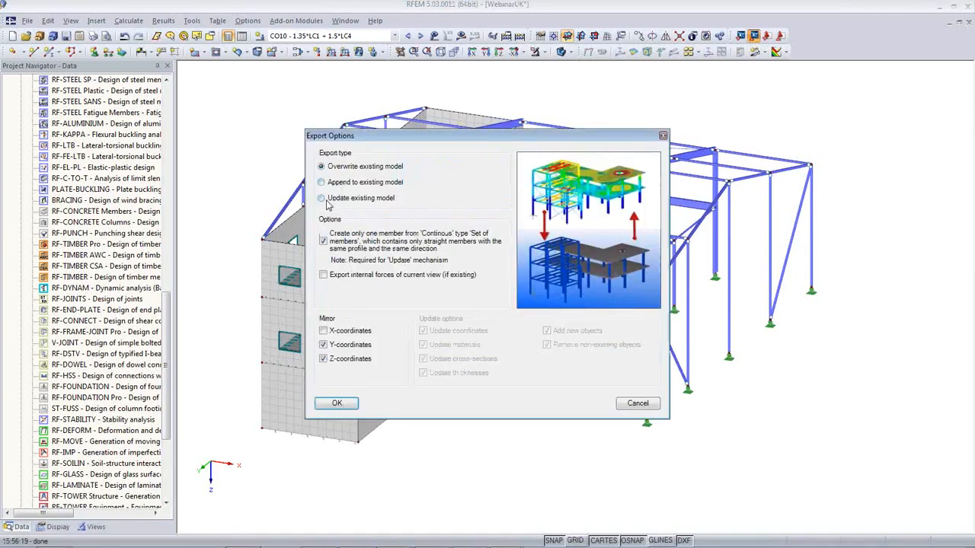
{"action": "left_click", "coordinate": [321, 199]}
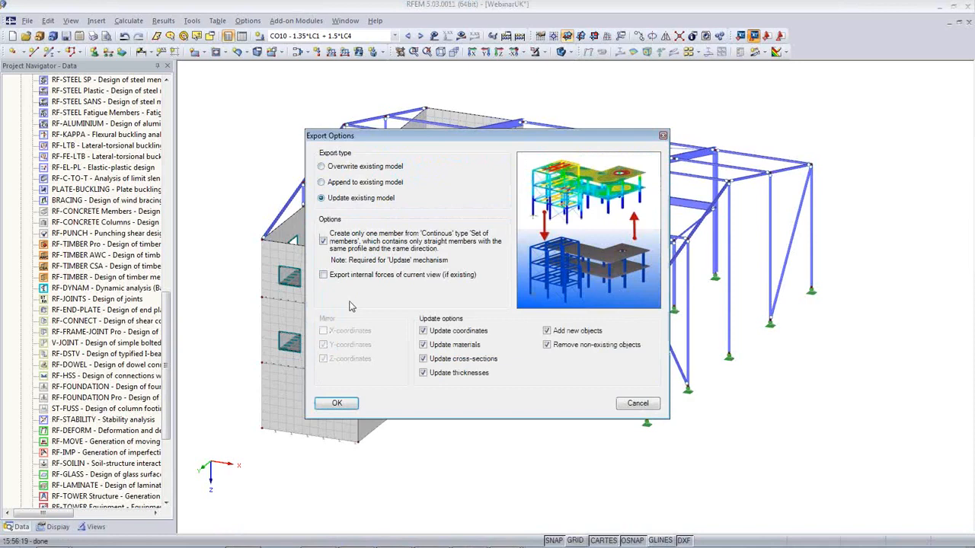
{"action": "left_click", "coordinate": [336, 403]}
Switch to Tekla Structures and display the updated model's parts as a shaded rendering.
{"action": "left_click", "coordinate": [368, 539]}
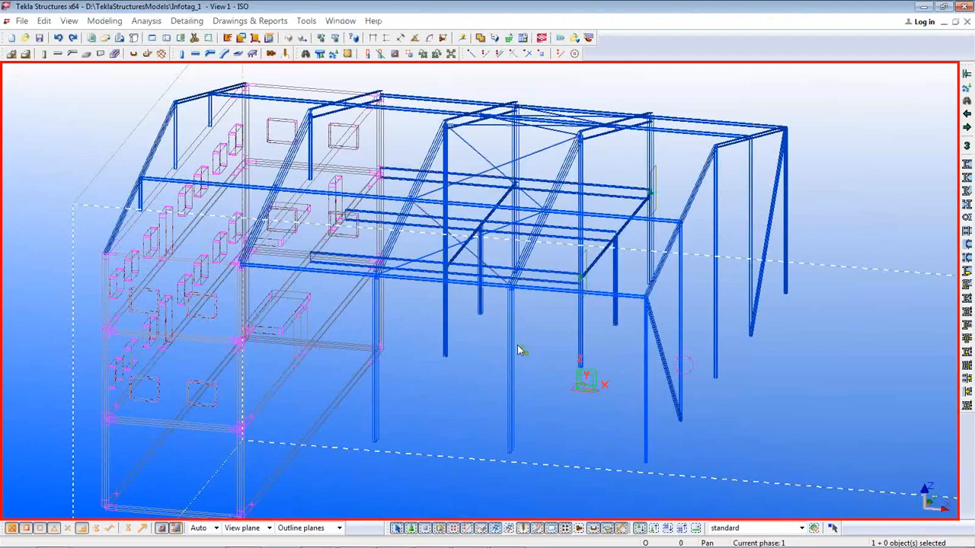
{"action": "middle_click_drag", "start_coordinate": [517, 345], "coordinate": [561, 350]}
{"action": "scroll", "coordinate": [561, 349], "scroll_direction": "up", "scroll_amount": 5}
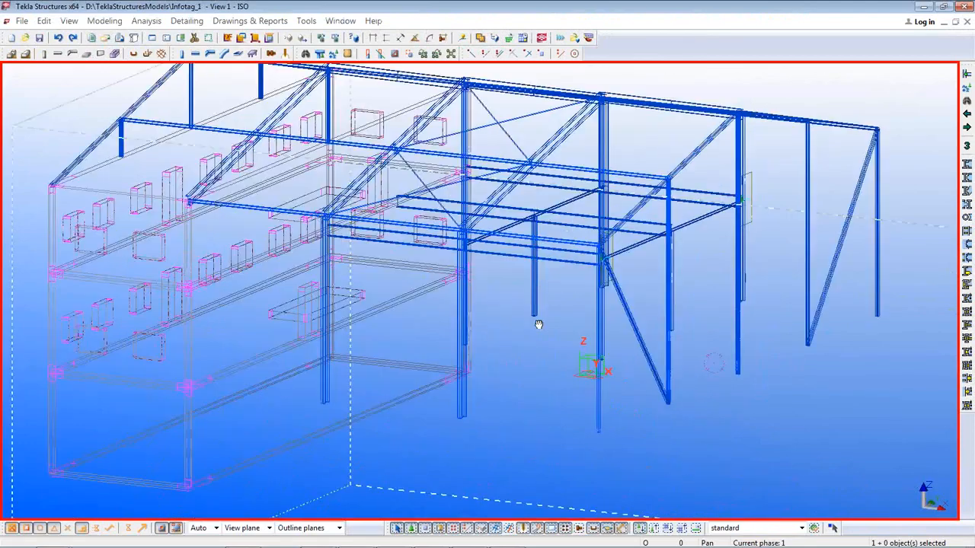
{"action": "scroll", "coordinate": [549, 331], "scroll_direction": "down", "scroll_amount": 5}
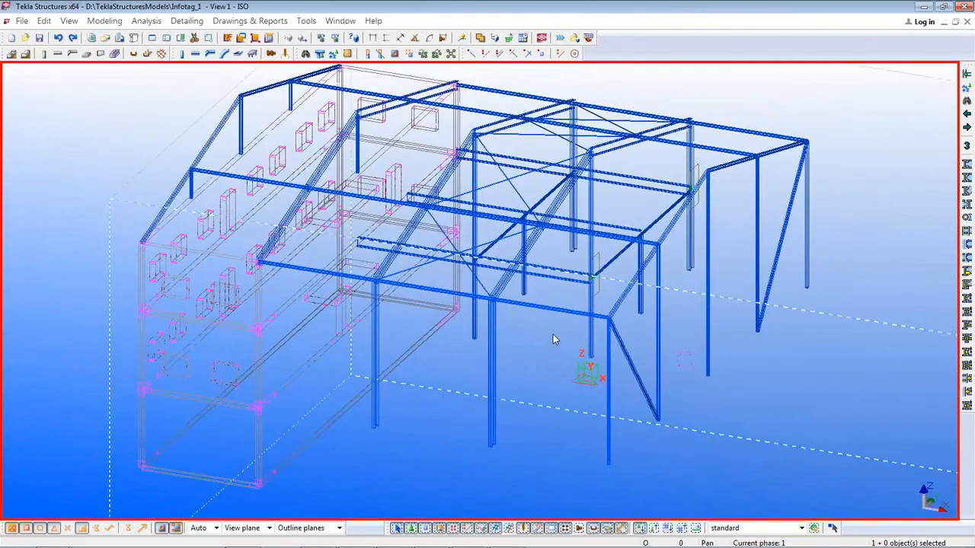
{"action": "key", "text": "ctrl+4"}
{"action": "middle_click_drag", "start_coordinate": [555, 345], "coordinate": [571, 327], "text": "ctrl"}
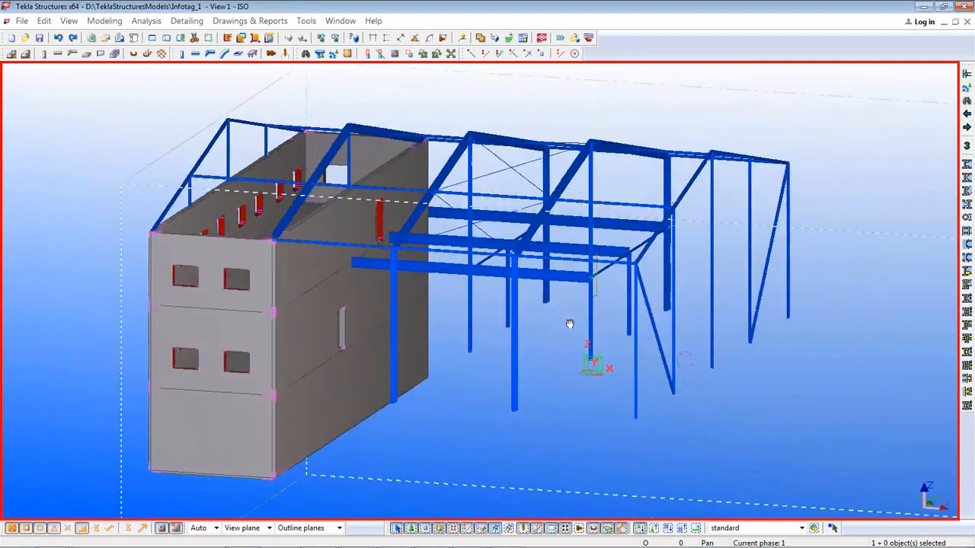
Undo and redo the last Tekla model change to compare both states, and inspect the steel beam end beside the concrete building.
{"action": "left_click", "coordinate": [58, 40]}
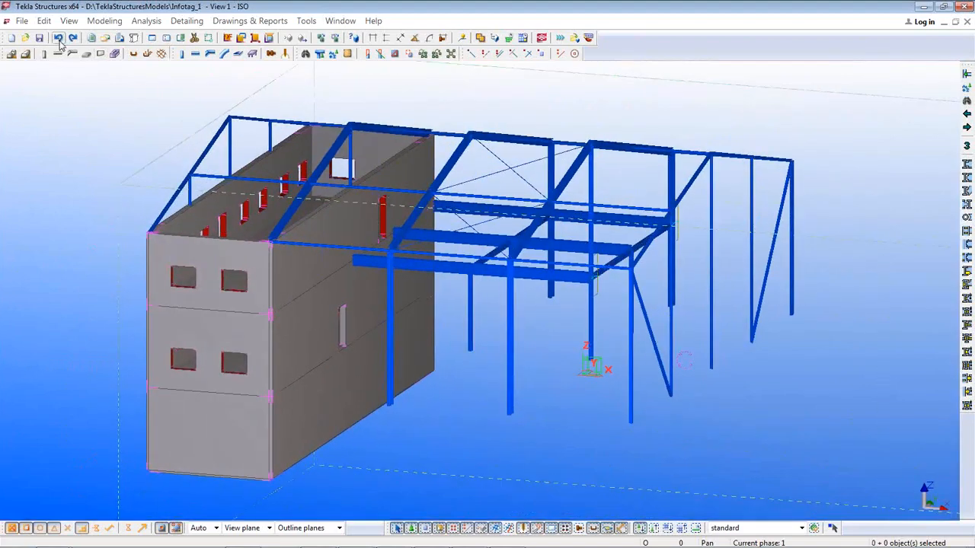
{"action": "left_click", "coordinate": [74, 42]}
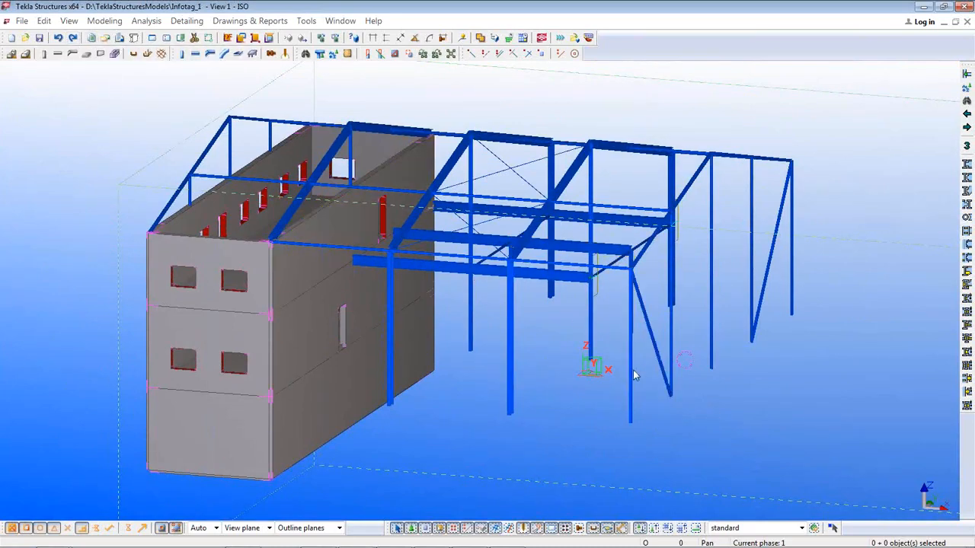
{"action": "middle_click_drag", "start_coordinate": [634, 375], "coordinate": [608, 303], "text": "ctrl"}
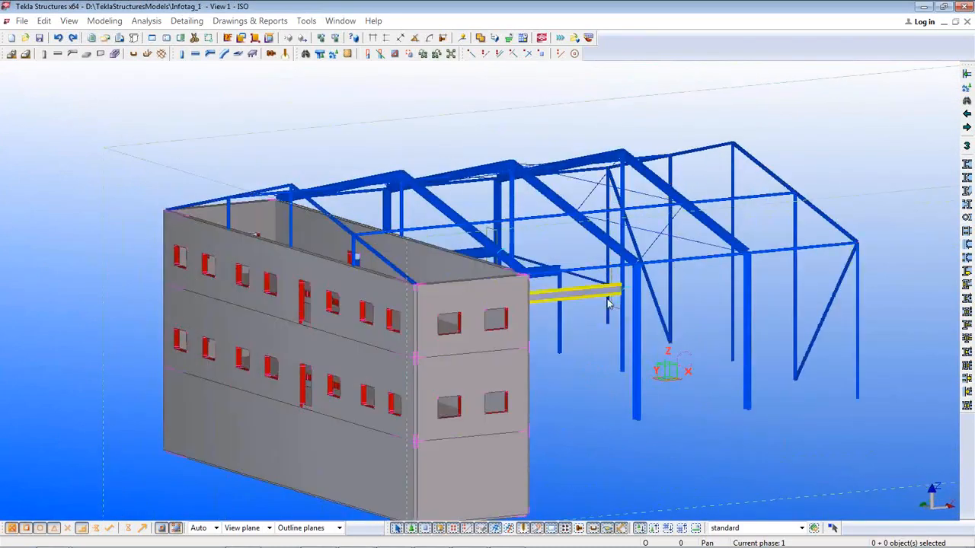
{"action": "scroll", "coordinate": [608, 303], "scroll_direction": "up", "scroll_amount": 8}
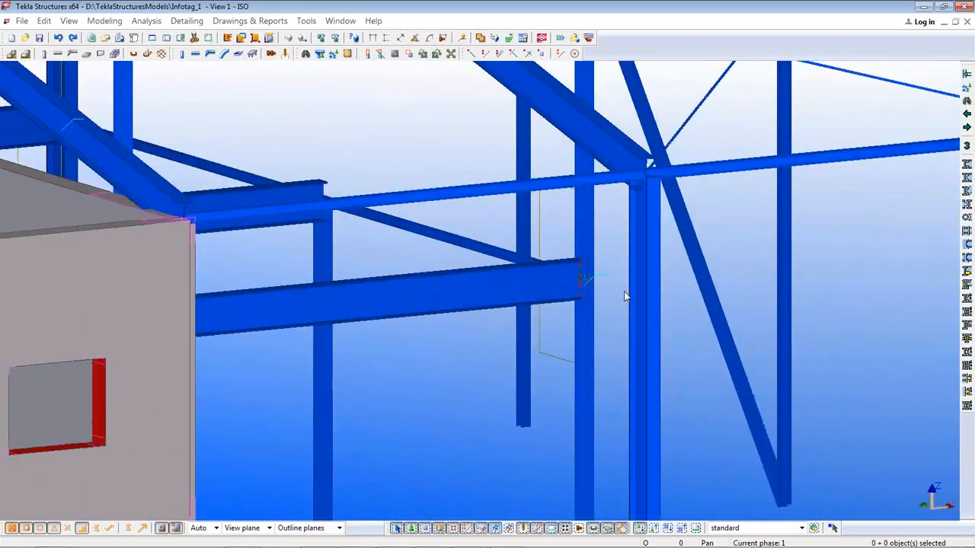
Examine the steel beam ends and surrounding frame in wireframe, and display the whole model's parts as a shaded rendering.
{"action": "key", "text": "ctrl+1"}
{"action": "middle_click_drag", "start_coordinate": [616, 311], "coordinate": [462, 384], "text": "ctrl"}
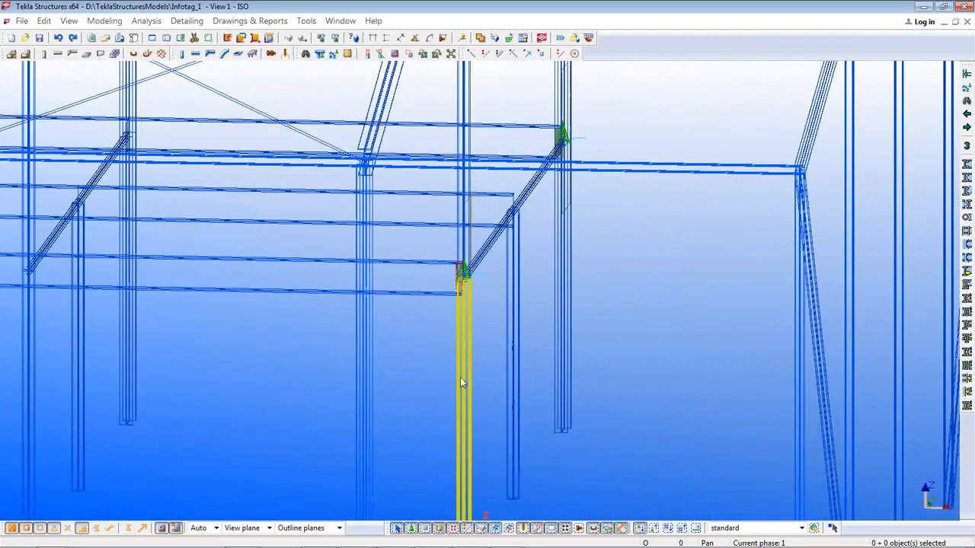
{"action": "middle_click_drag", "start_coordinate": [571, 371], "coordinate": [518, 386], "text": "ctrl"}
{"action": "scroll", "coordinate": [518, 380], "scroll_direction": "down", "scroll_amount": 5}
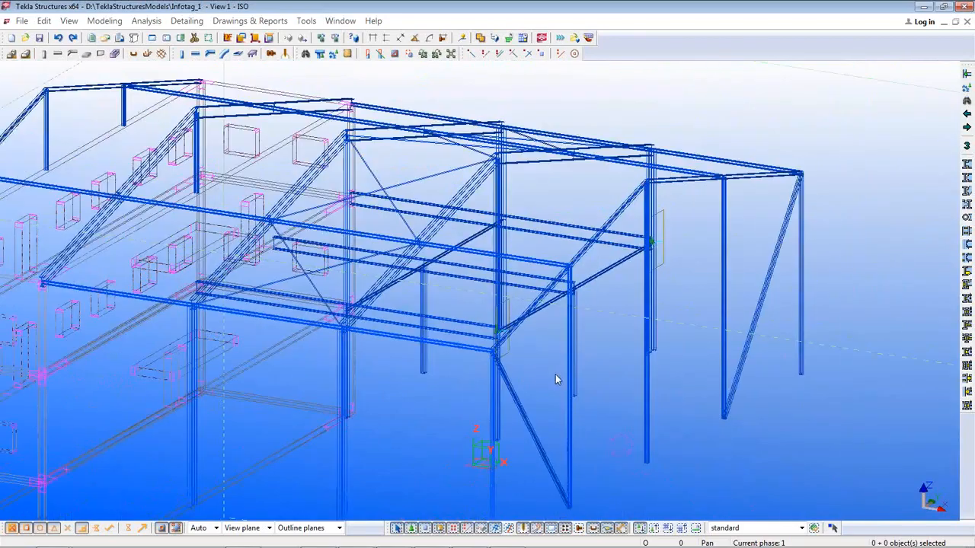
{"action": "key", "text": "ctrl+4"}
{"action": "middle_click_drag", "start_coordinate": [524, 368], "coordinate": [694, 354]}
{"action": "scroll", "coordinate": [693, 354], "scroll_direction": "down", "scroll_amount": 1}
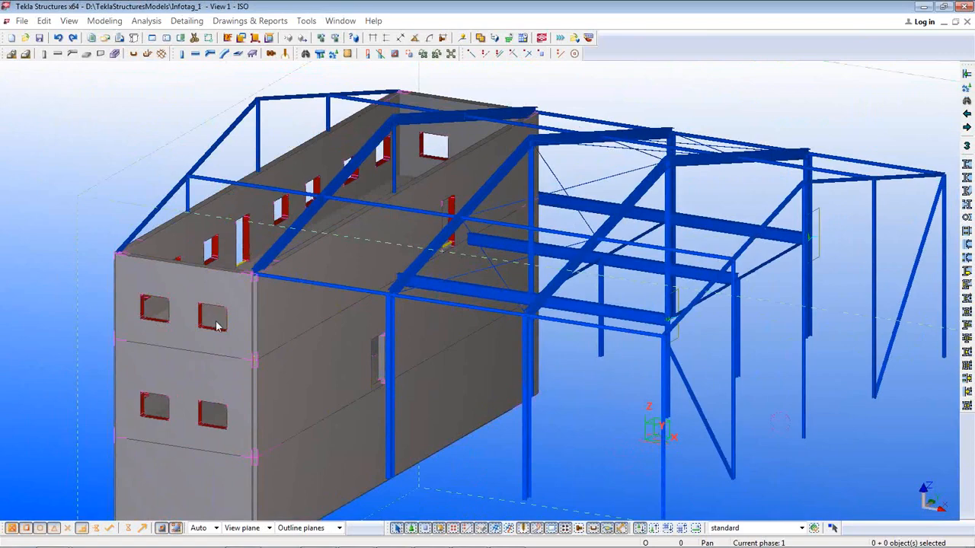
Display the parts as wireframe and check the properties of the top-storey wall, the concrete slabs and an intermediate steel beam.
{"action": "left_click", "coordinate": [204, 355]}
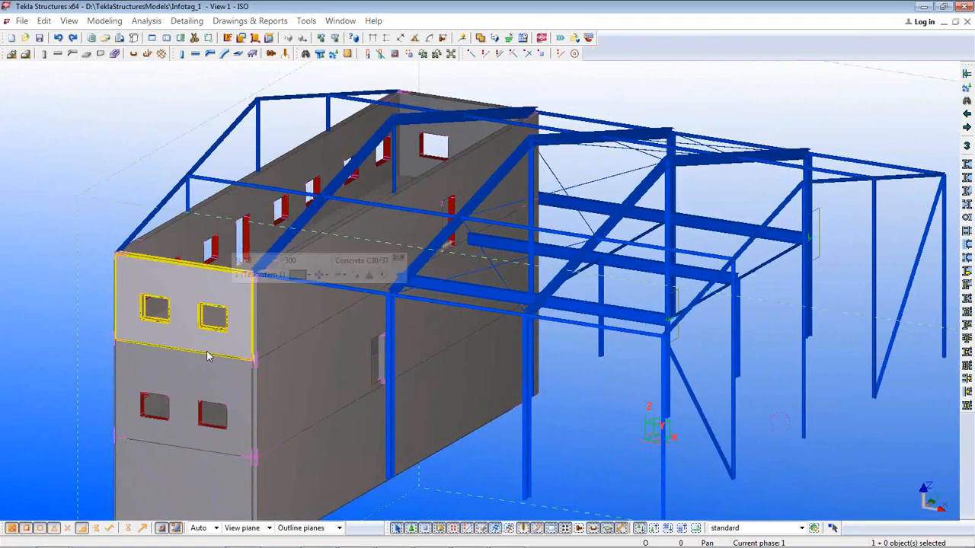
{"action": "key", "text": "ctrl+1"}
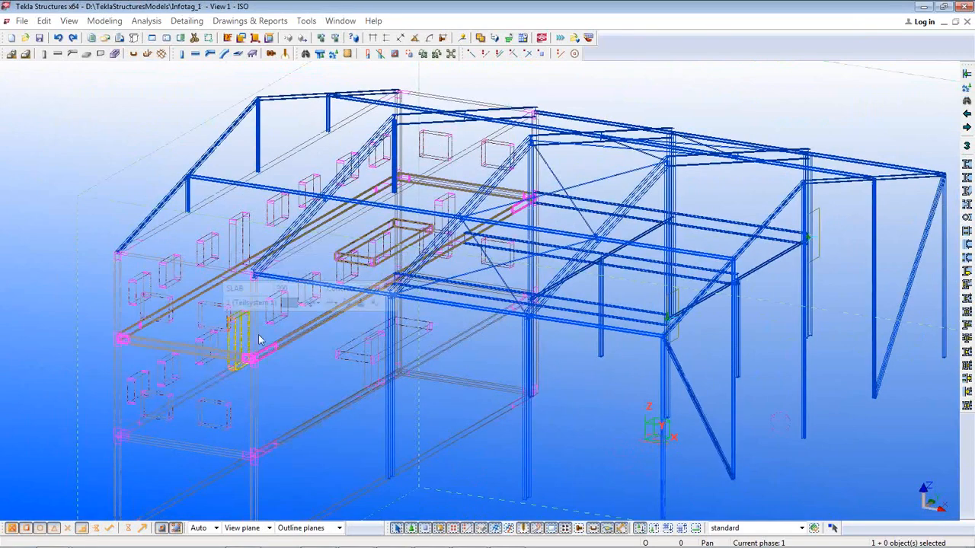
{"action": "left_click", "coordinate": [217, 452]}
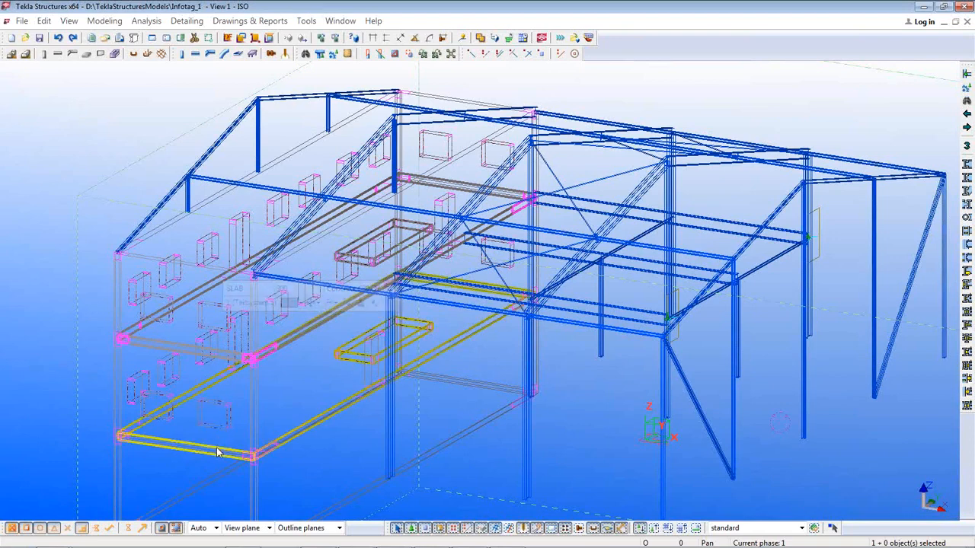
{"action": "left_click", "coordinate": [665, 213]}
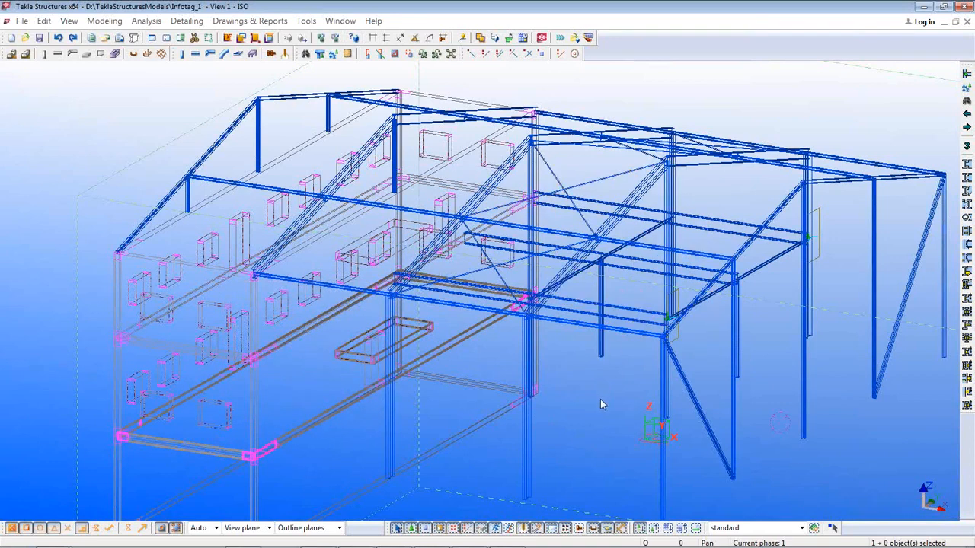
{"action": "left_click", "coordinate": [765, 272]}
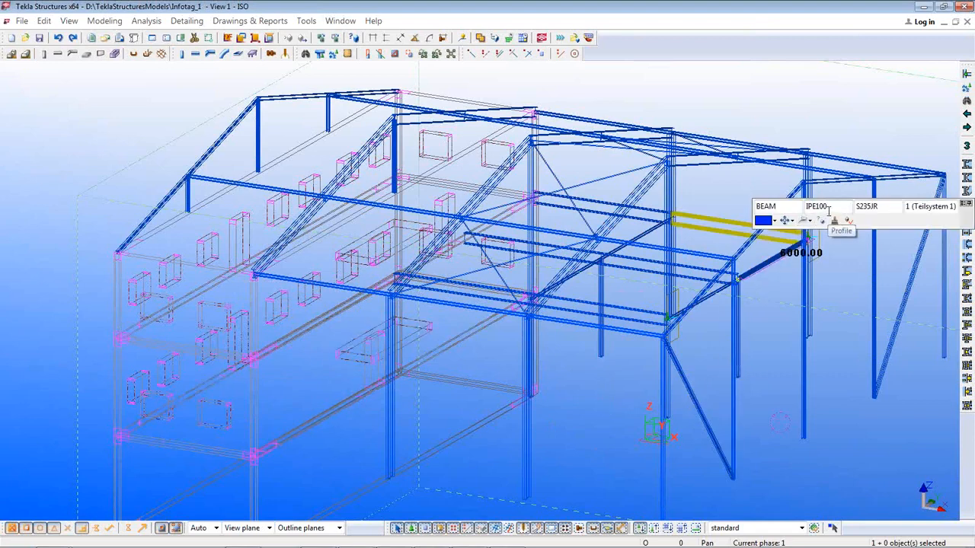
{"action": "left_click", "coordinate": [774, 295]}
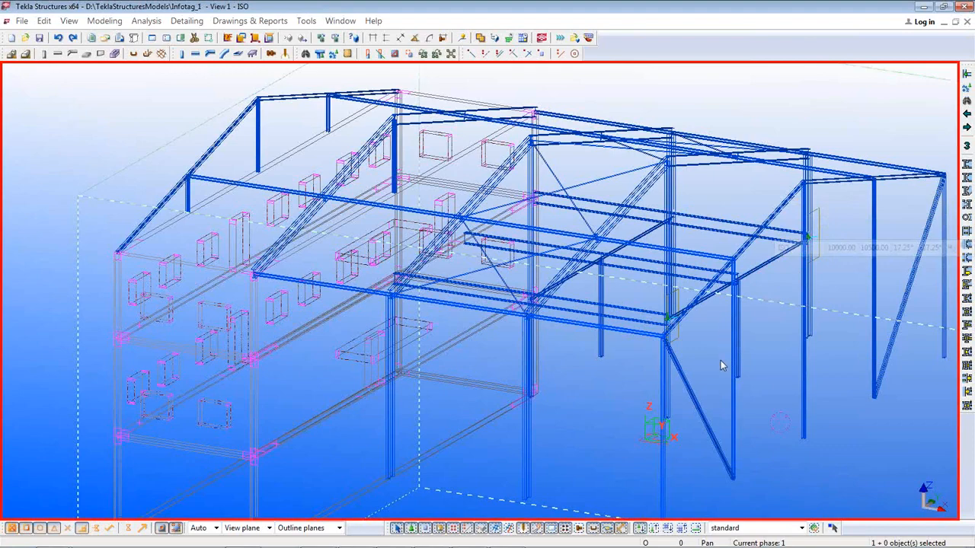
{"action": "middle_click_drag", "start_coordinate": [710, 354], "coordinate": [626, 283]}
{"action": "middle_click_drag", "start_coordinate": [660, 313], "coordinate": [640, 316], "text": "ctrl"}
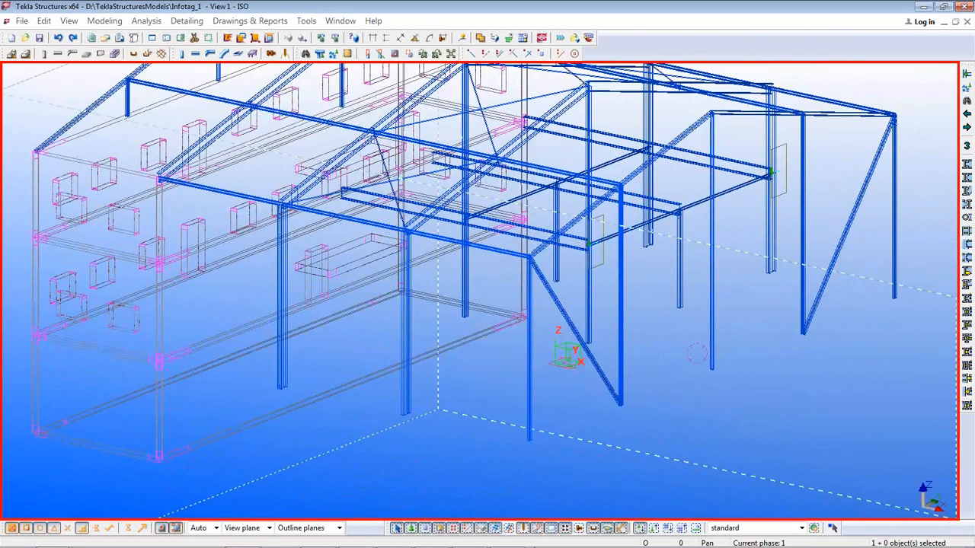
Switch to RFEM and start exporting the model in the Bentley ISM format.
{"action": "left_click", "coordinate": [506, 537]}
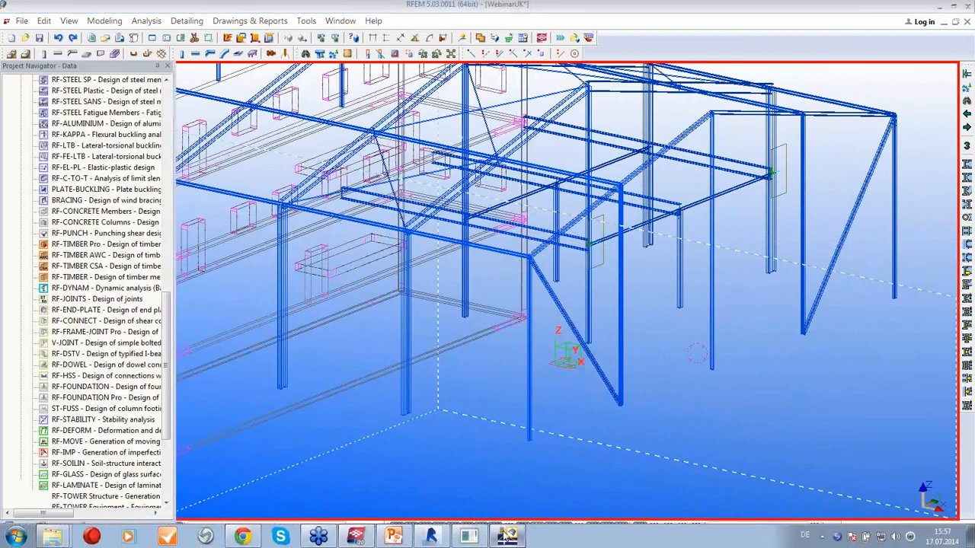
{"action": "left_click", "coordinate": [27, 21]}
{"action": "left_click", "coordinate": [26, 22]}
{"action": "left_click", "coordinate": [27, 22]}
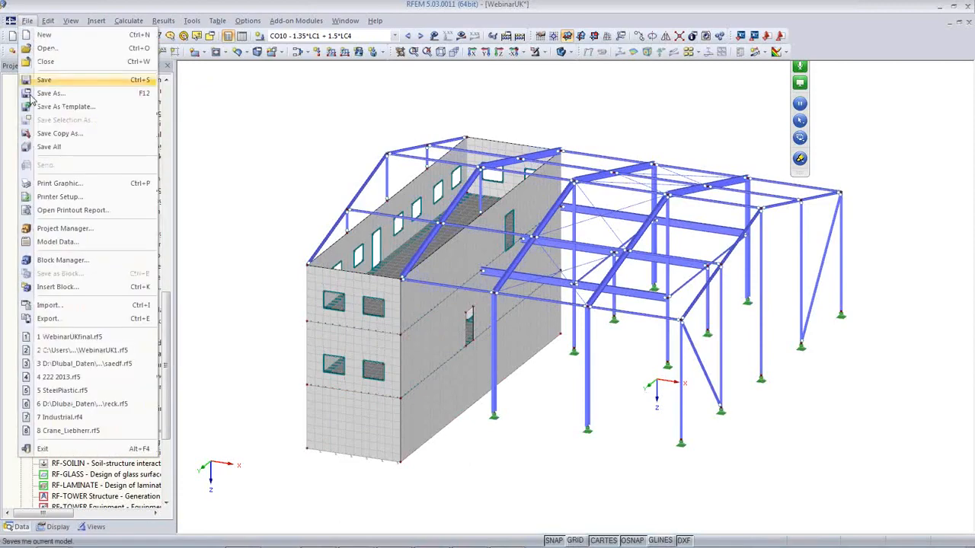
{"action": "left_click", "coordinate": [55, 319]}
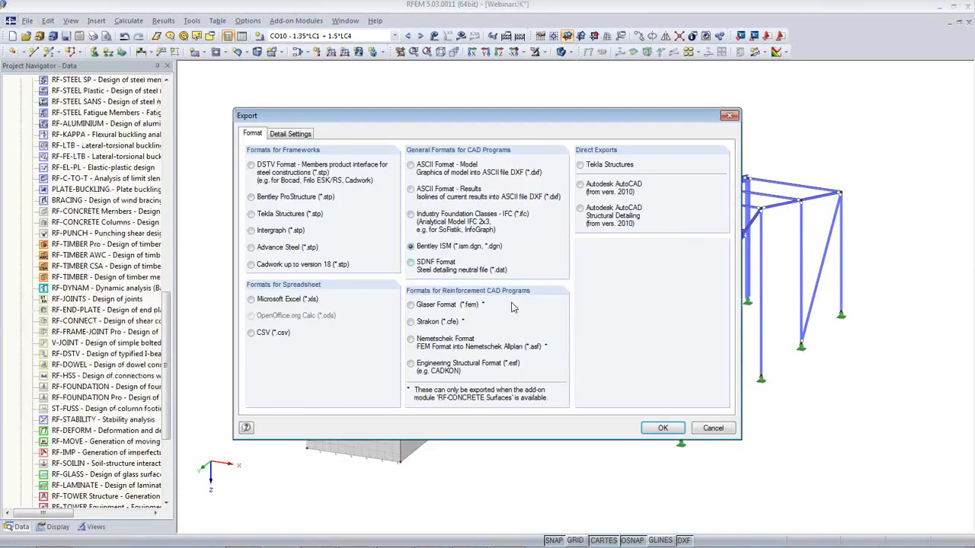
{"action": "left_click", "coordinate": [663, 429]}
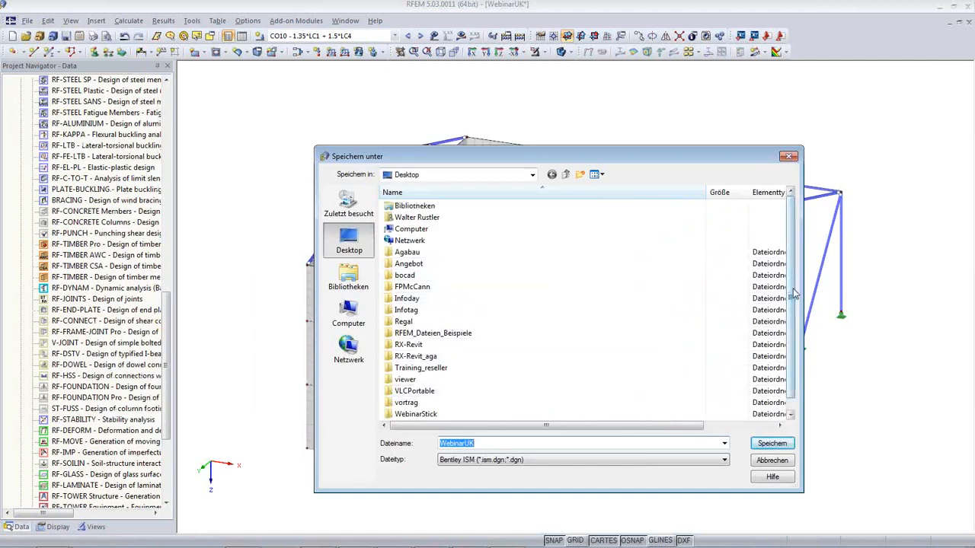
Export to Webinar2UK.ism.dgn on the Desktop using the Update existing ISM file mode, with all additional options off.
{"action": "scroll", "coordinate": [781, 281], "scroll_direction": "down", "scroll_amount": 1}
{"action": "left_click", "coordinate": [407, 414]}
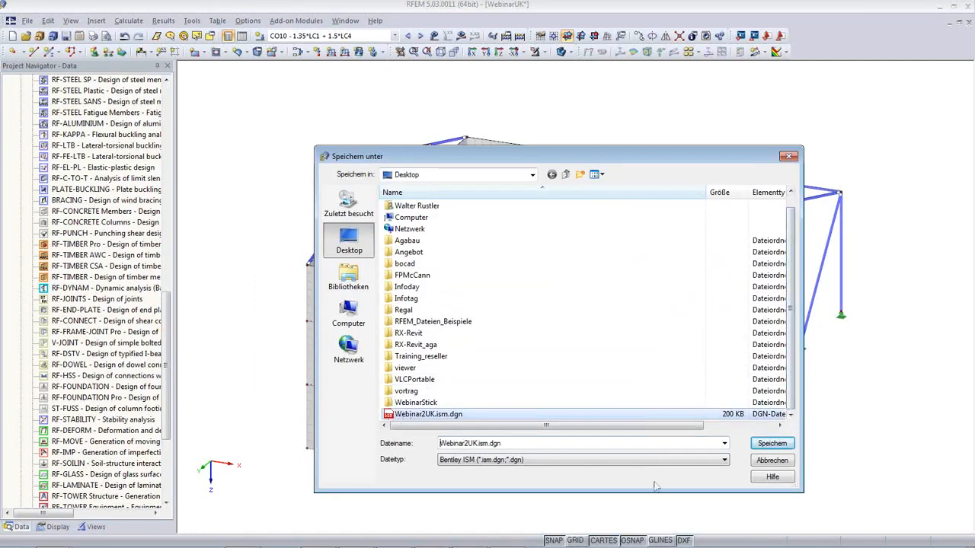
{"action": "left_click", "coordinate": [774, 449]}
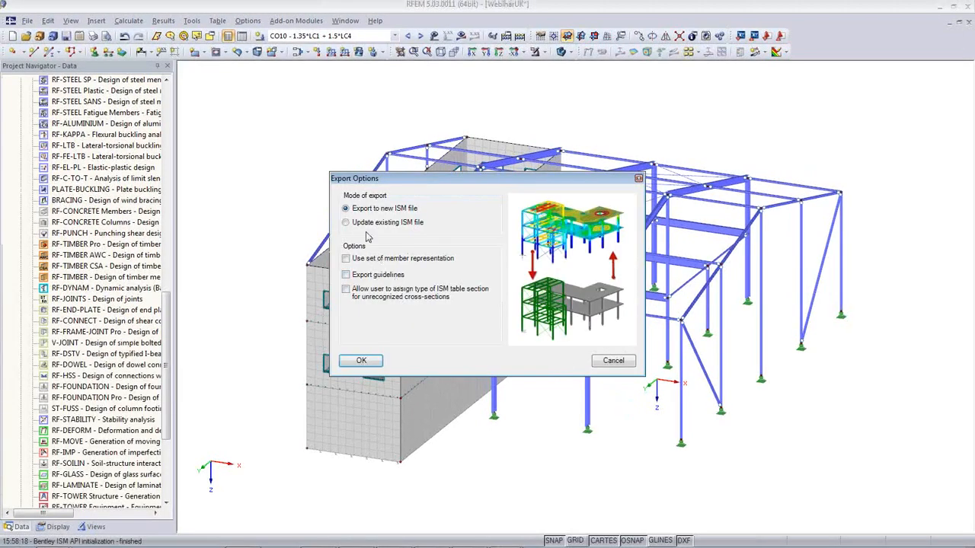
{"action": "left_click", "coordinate": [350, 219]}
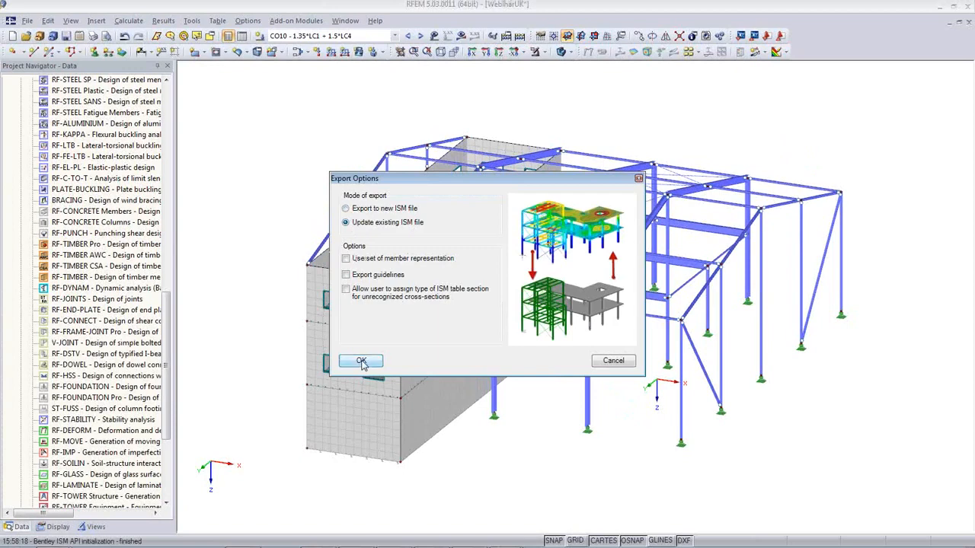
{"action": "left_click", "coordinate": [362, 363]}
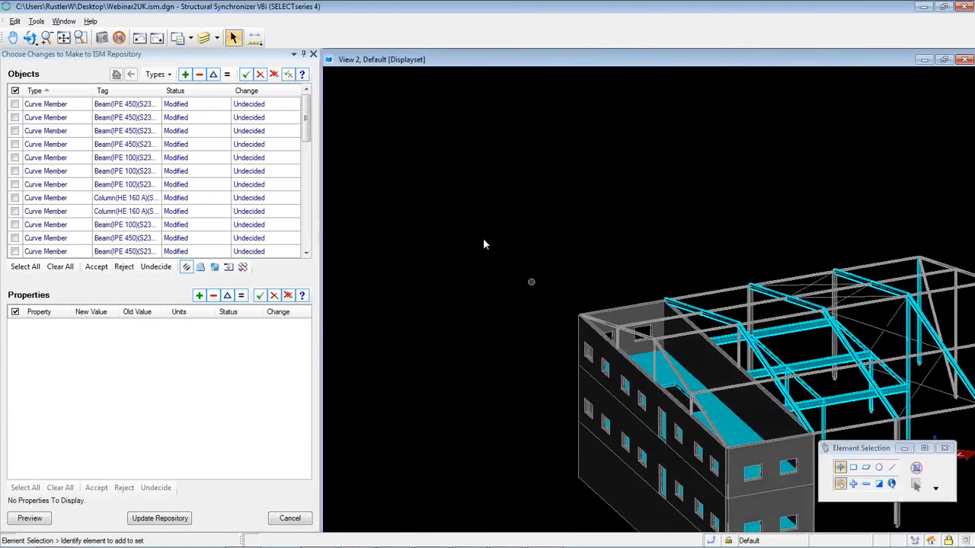
Examine the highlighted model changes from several angles and inspect the properties of the HE 120 A edge beam beside the concrete building.
{"action": "left_click", "coordinate": [30, 38]}
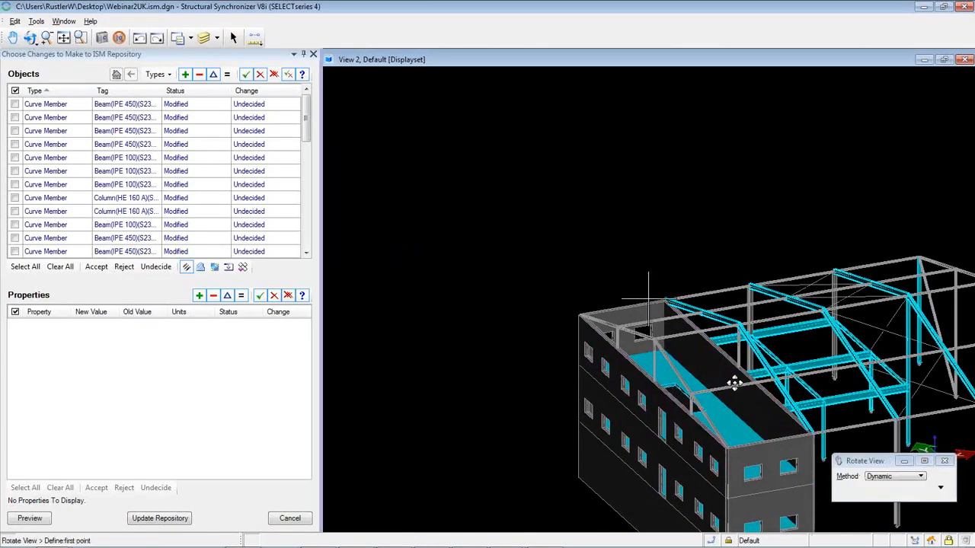
{"action": "left_click", "coordinate": [732, 383]}
{"action": "left_click", "coordinate": [811, 402]}
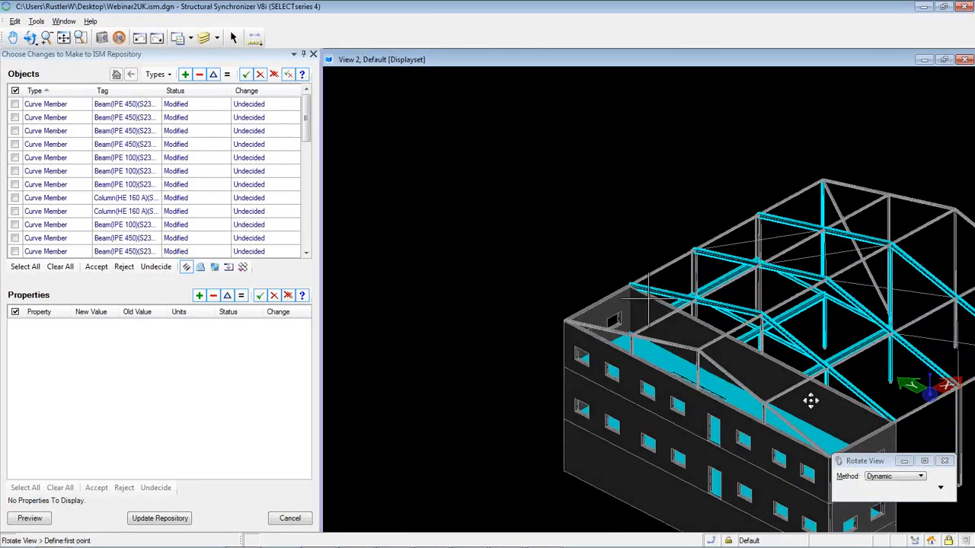
{"action": "left_click", "coordinate": [699, 355]}
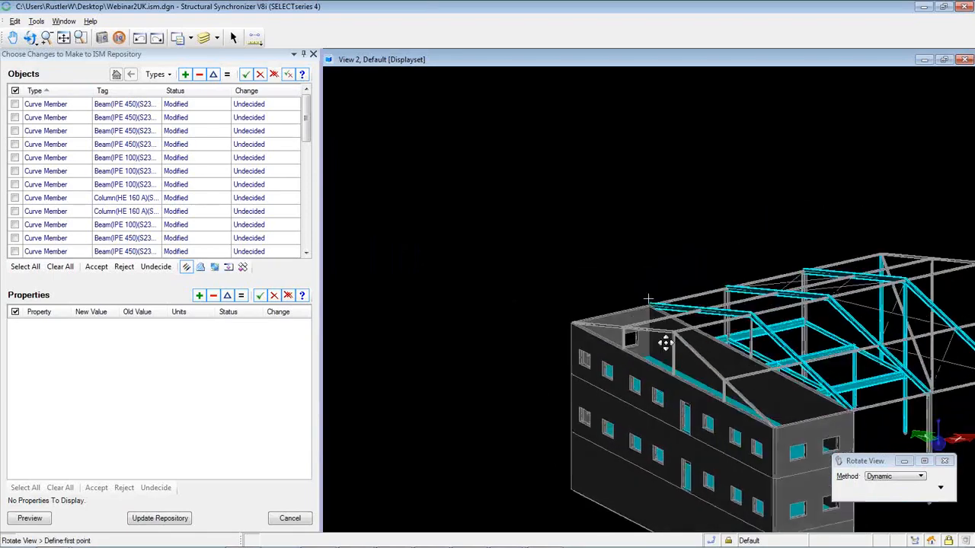
{"action": "left_click_drag", "start_coordinate": [816, 404], "coordinate": [544, 342]}
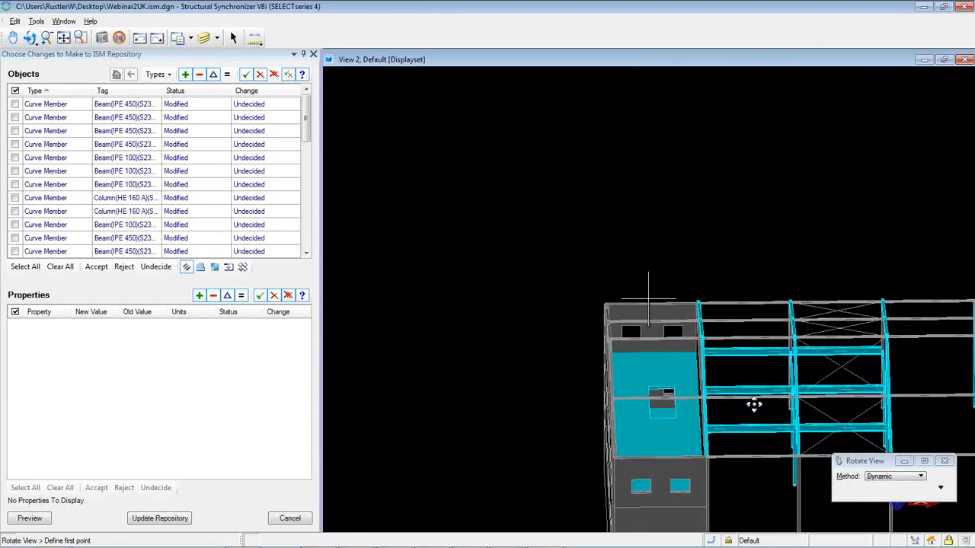
{"action": "right_click", "coordinate": [519, 390]}
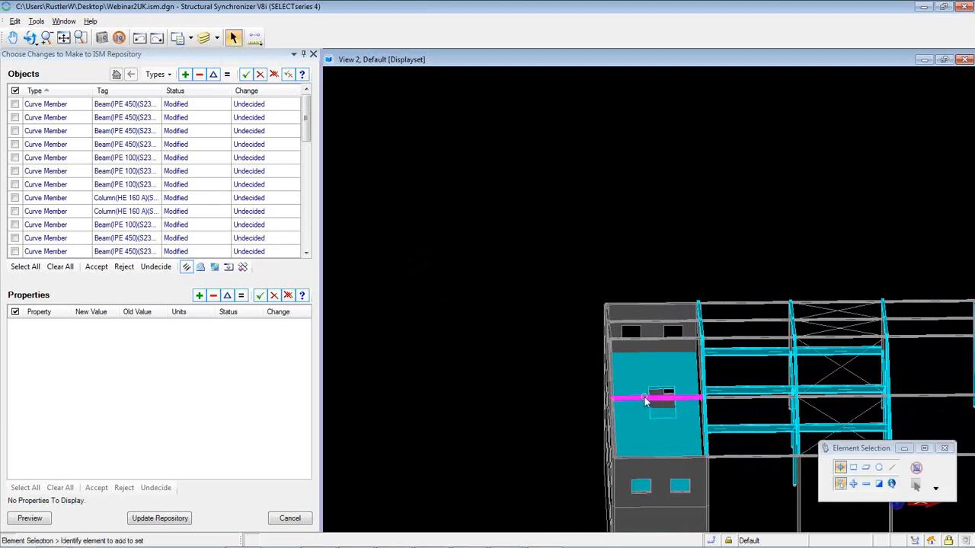
{"action": "middle_click_drag", "start_coordinate": [646, 399], "coordinate": [553, 262]}
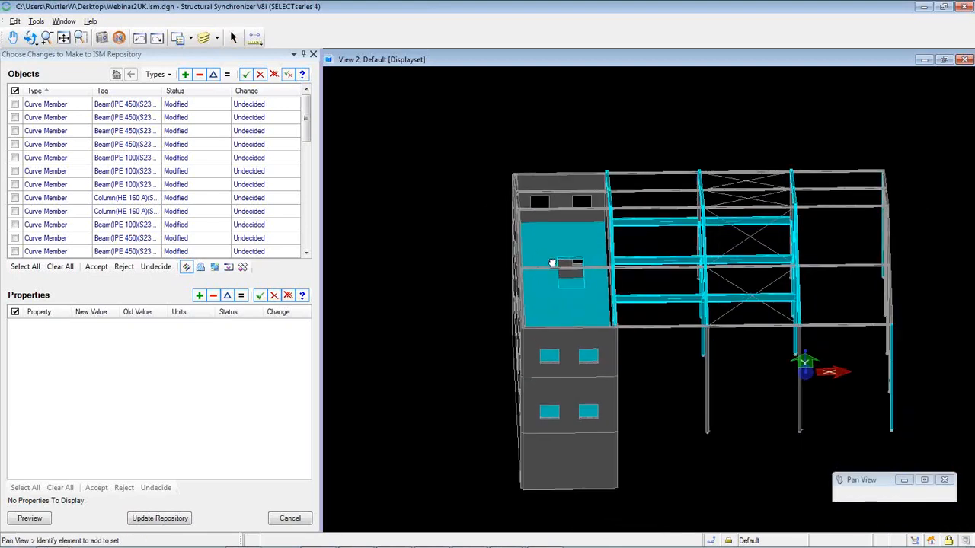
{"action": "left_click", "coordinate": [630, 328]}
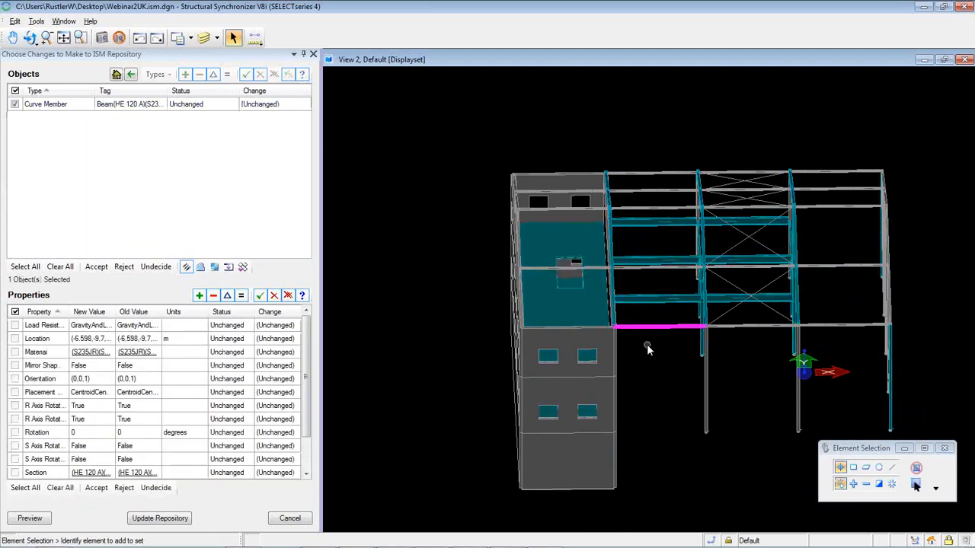
{"action": "left_click", "coordinate": [653, 355]}
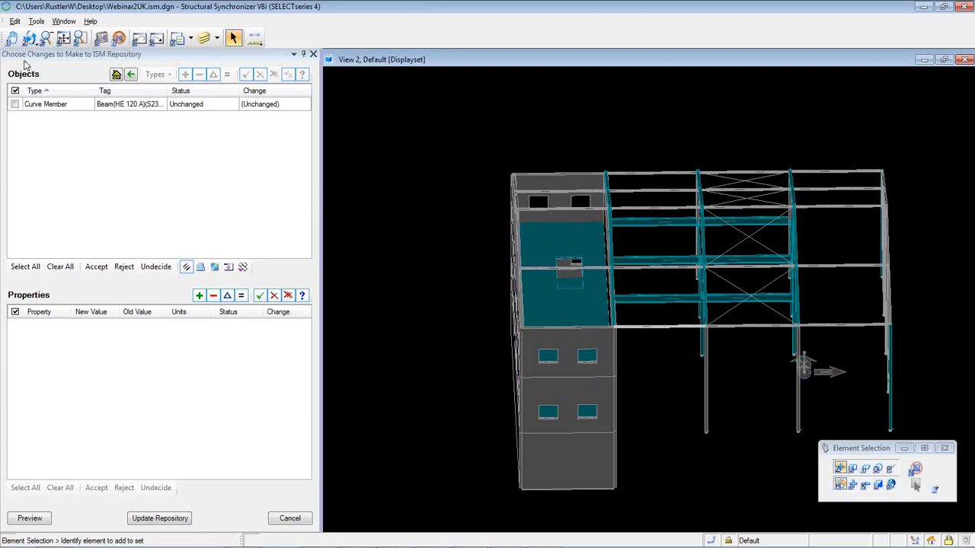
Fit the complete structure in an angled 3D view and select all of its objects.
{"action": "left_click", "coordinate": [13, 39]}
{"action": "left_click", "coordinate": [29, 39]}
{"action": "left_click_drag", "start_coordinate": [420, 198], "coordinate": [470, 244]}
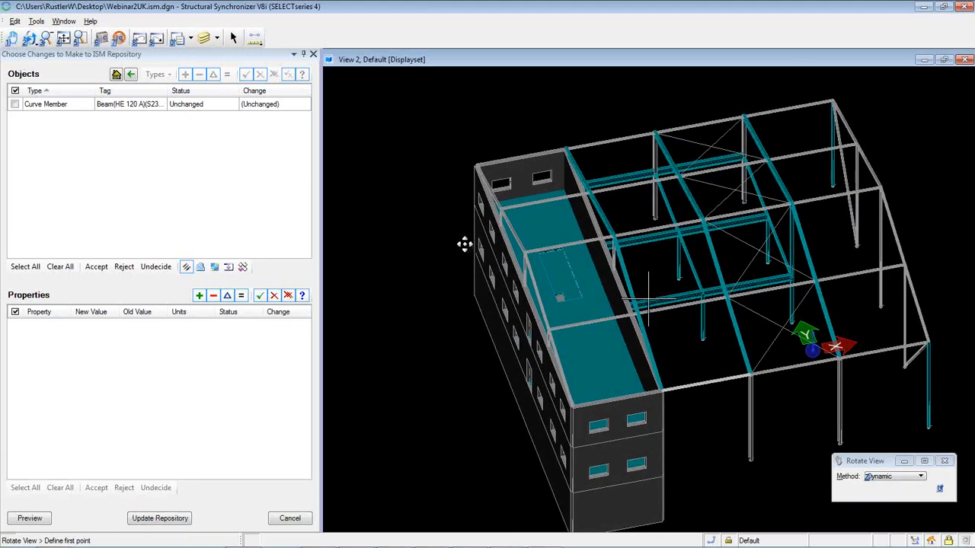
{"action": "right_click", "coordinate": [461, 248]}
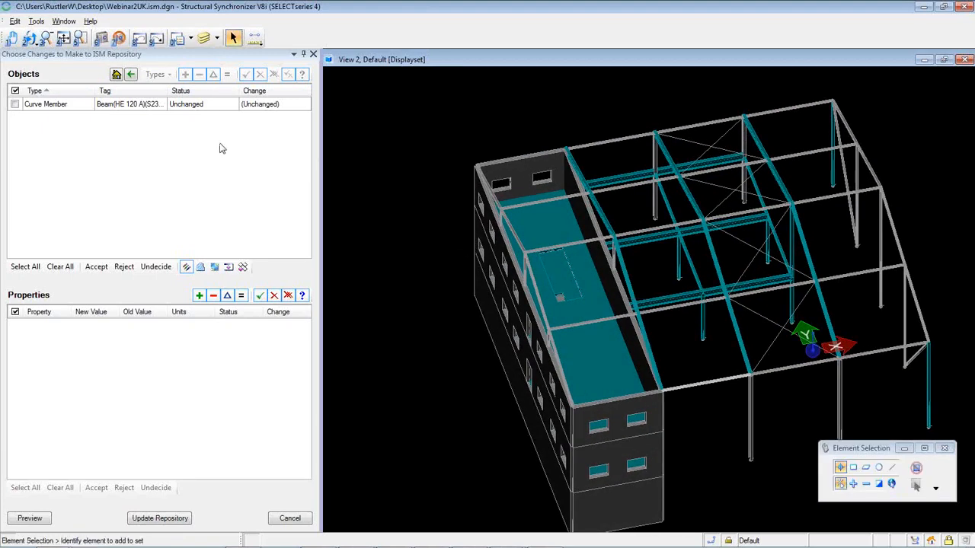
{"action": "left_click", "coordinate": [13, 39]}
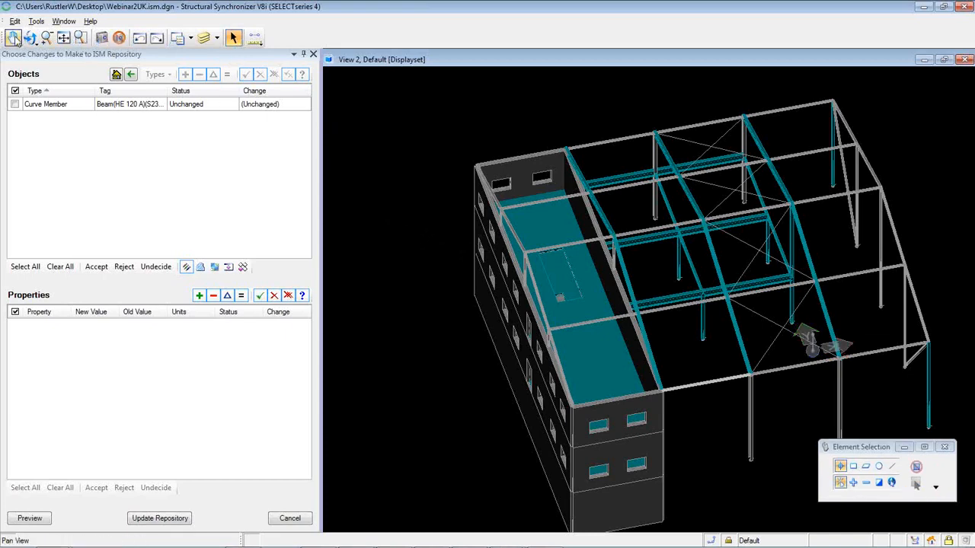
{"action": "left_click", "coordinate": [64, 39]}
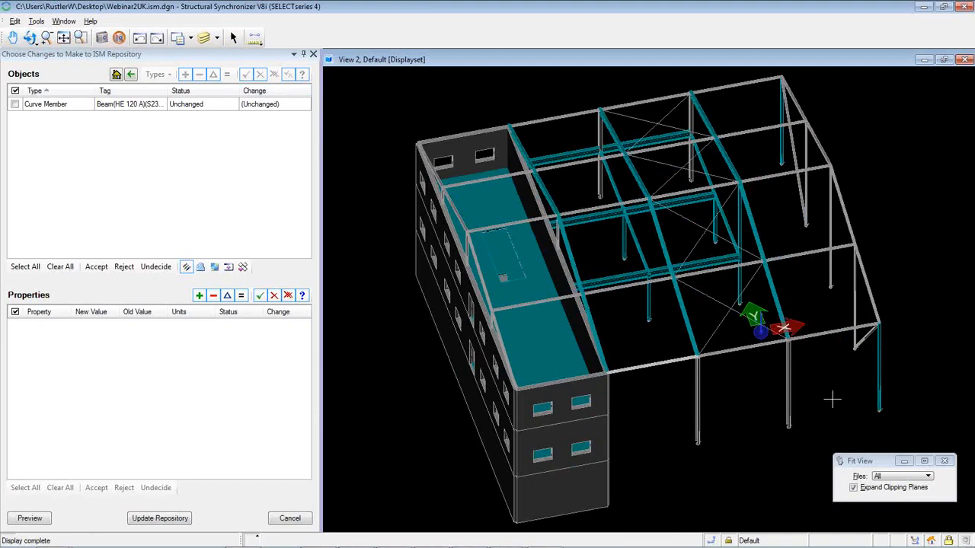
{"action": "left_click", "coordinate": [233, 37]}
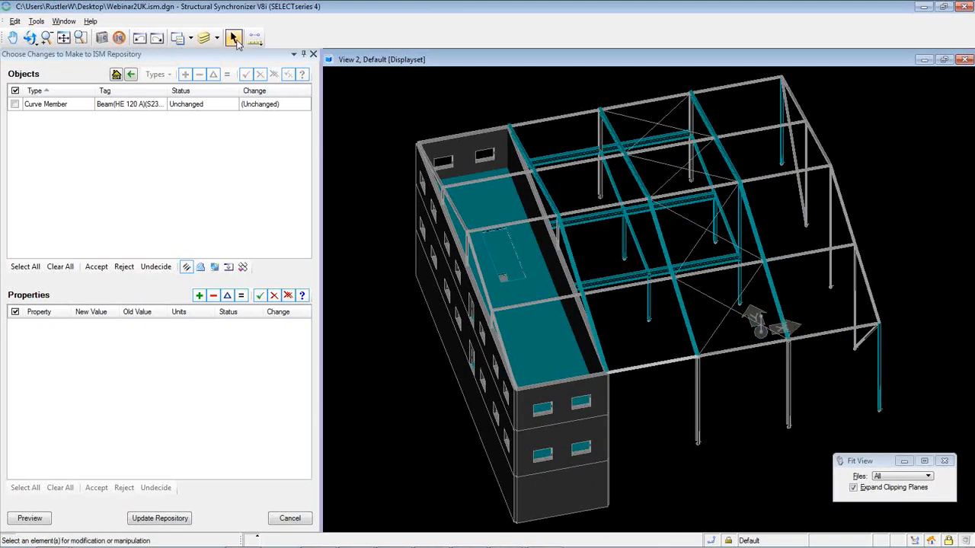
{"action": "left_click_drag", "start_coordinate": [345, 75], "coordinate": [929, 524]}
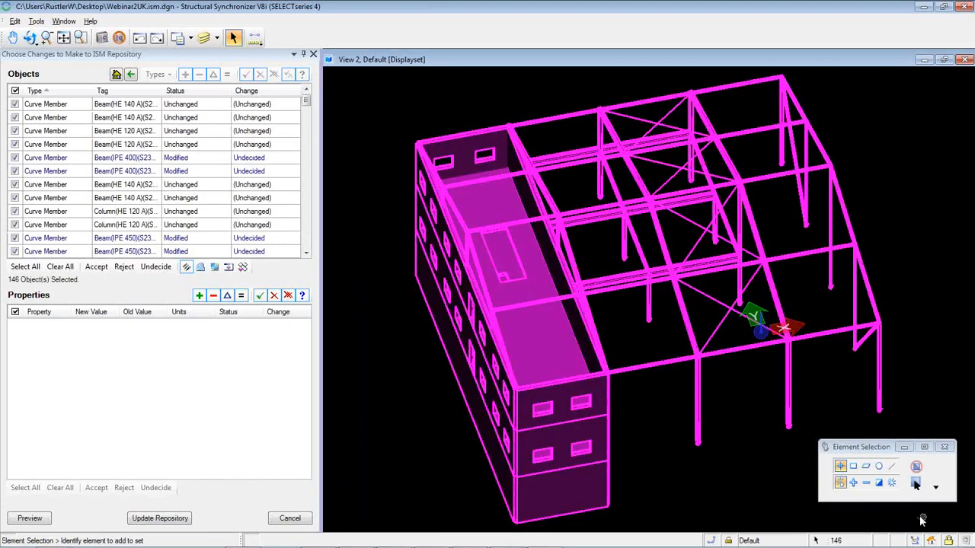
Accept the changes of all selected objects and update the ISM repository, rejecting undecided objects and entering a change description that begins with Design 1.
{"action": "left_click", "coordinate": [25, 267]}
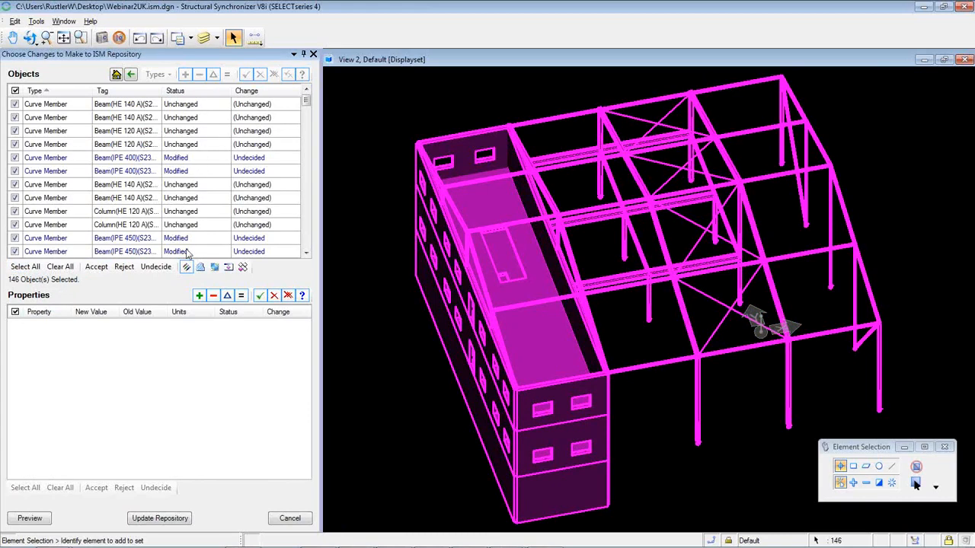
{"action": "left_click", "coordinate": [96, 266]}
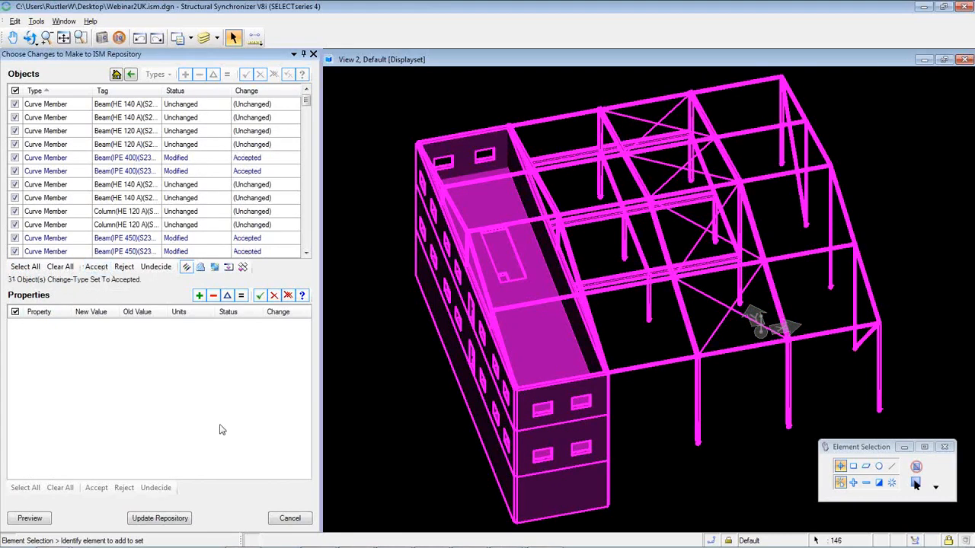
{"action": "left_click", "coordinate": [134, 523]}
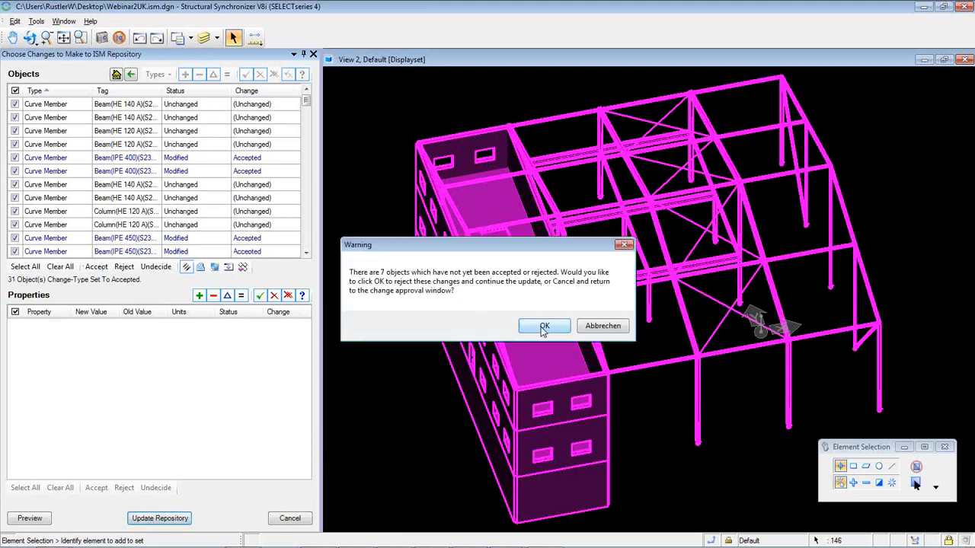
{"action": "left_click", "coordinate": [597, 327]}
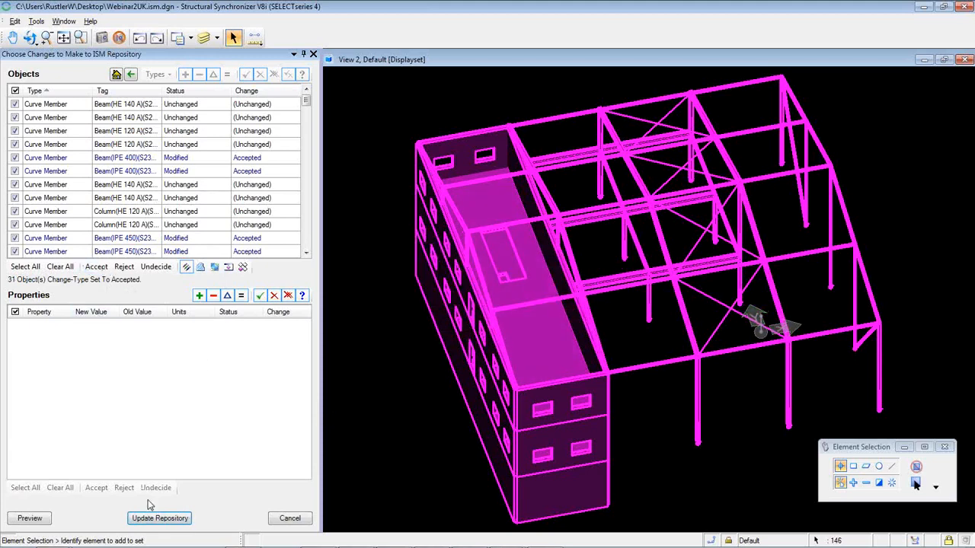
{"action": "left_click", "coordinate": [158, 520]}
{"action": "left_click", "coordinate": [544, 326]}
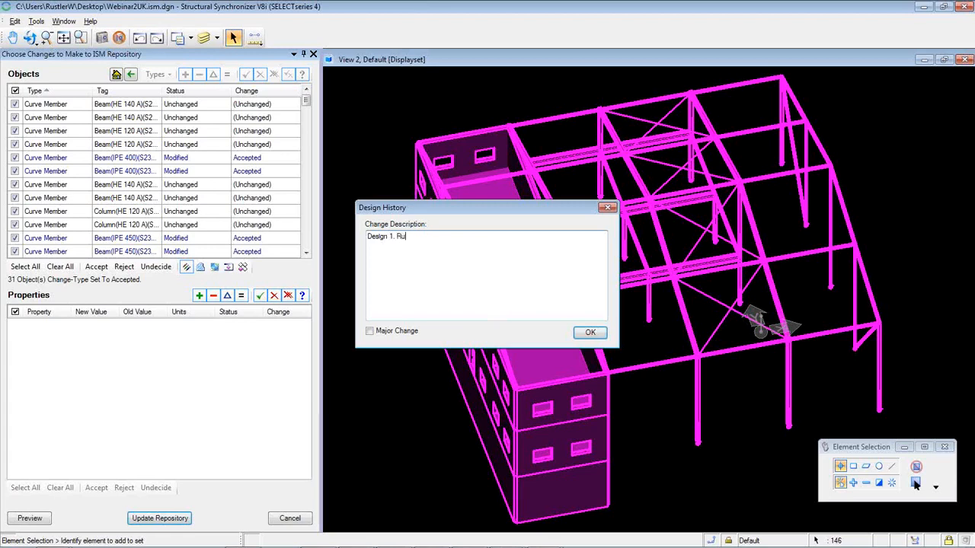
{"action": "left_click", "coordinate": [589, 332]}
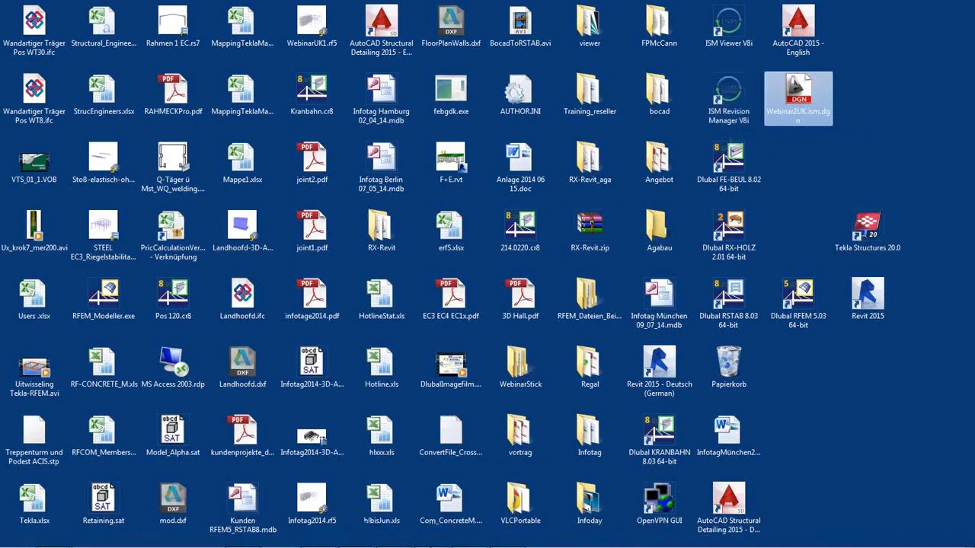
Switch to the WebinarUK project in Revit and open the 3D no loads view.
{"action": "left_click", "coordinate": [429, 537]}
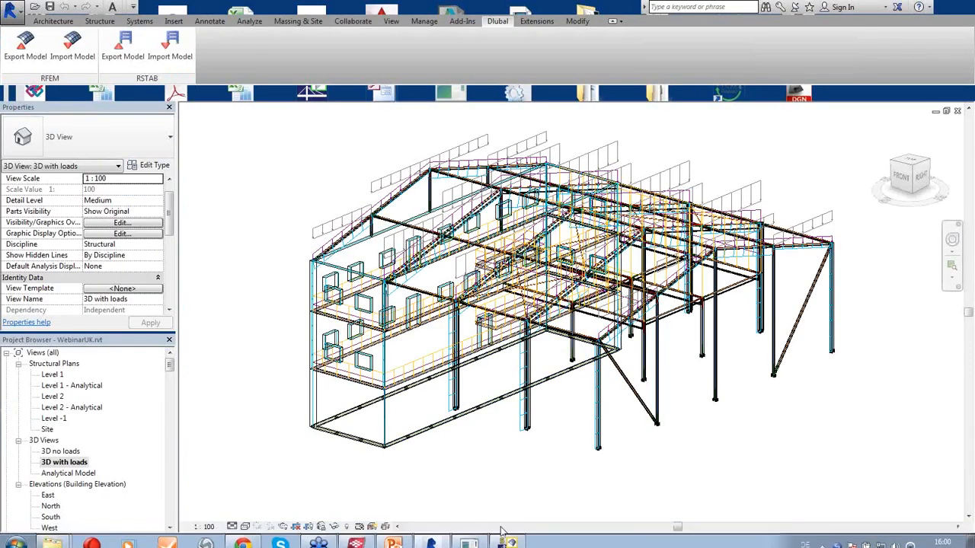
{"action": "middle_click_drag", "start_coordinate": [470, 455], "coordinate": [531, 443], "text": "shift"}
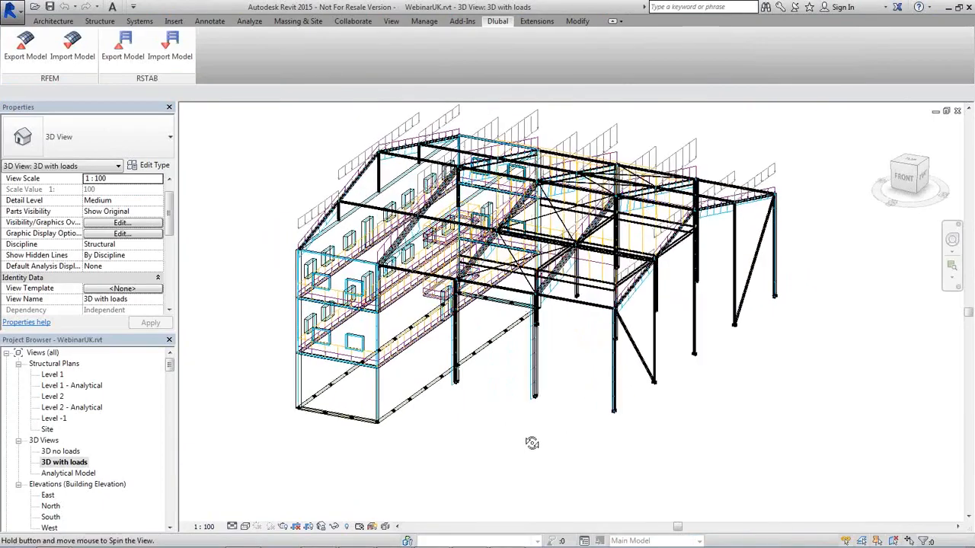
{"action": "double_click", "coordinate": [61, 451]}
{"action": "scroll", "coordinate": [426, 403], "scroll_direction": "down", "scroll_amount": 5}
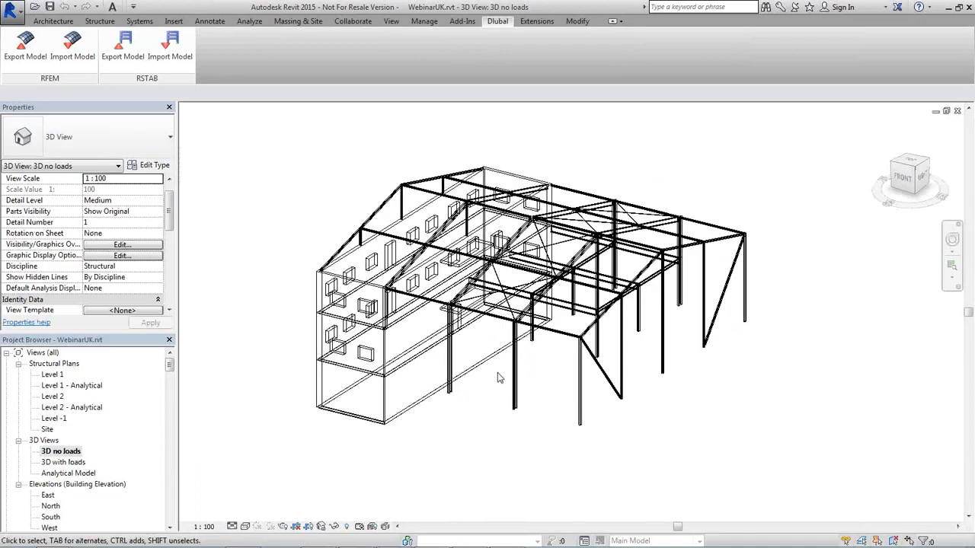
Import the RFEM model into Revit as an update of the existing structure, removing absent objects and leaving out the loads.
{"action": "middle_click_drag", "start_coordinate": [526, 380], "coordinate": [552, 340], "text": "ctrl"}
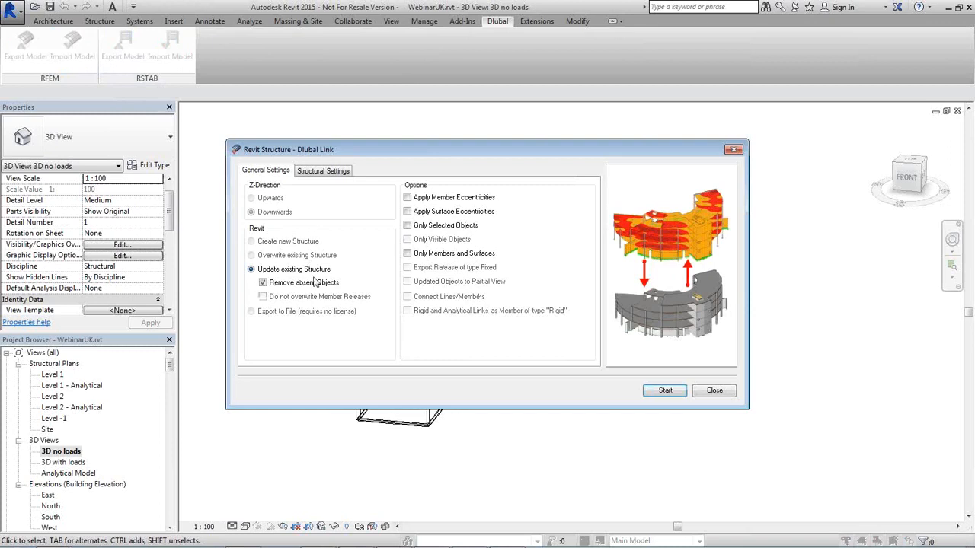
{"action": "left_click", "coordinate": [326, 172]}
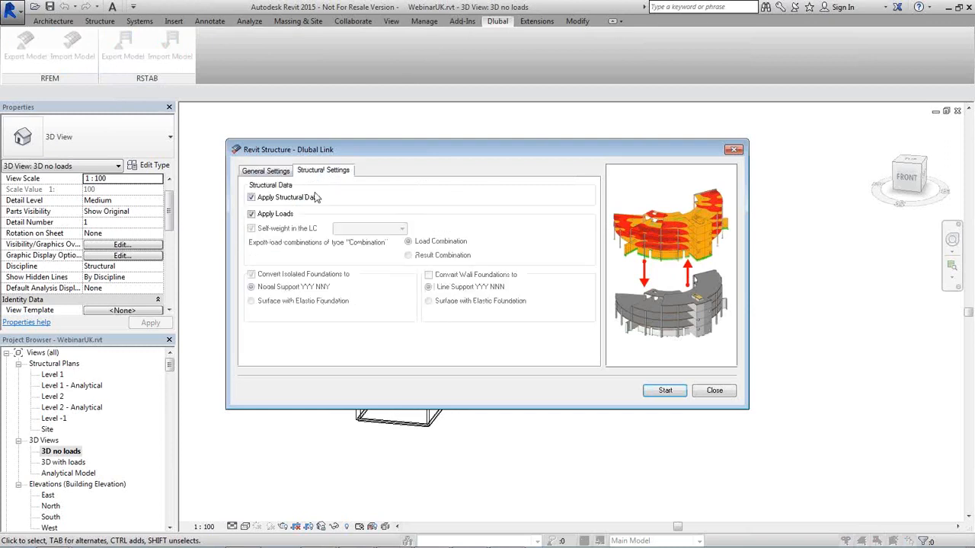
{"action": "left_click", "coordinate": [252, 215]}
{"action": "left_click_drag", "start_coordinate": [518, 150], "coordinate": [257, 119]}
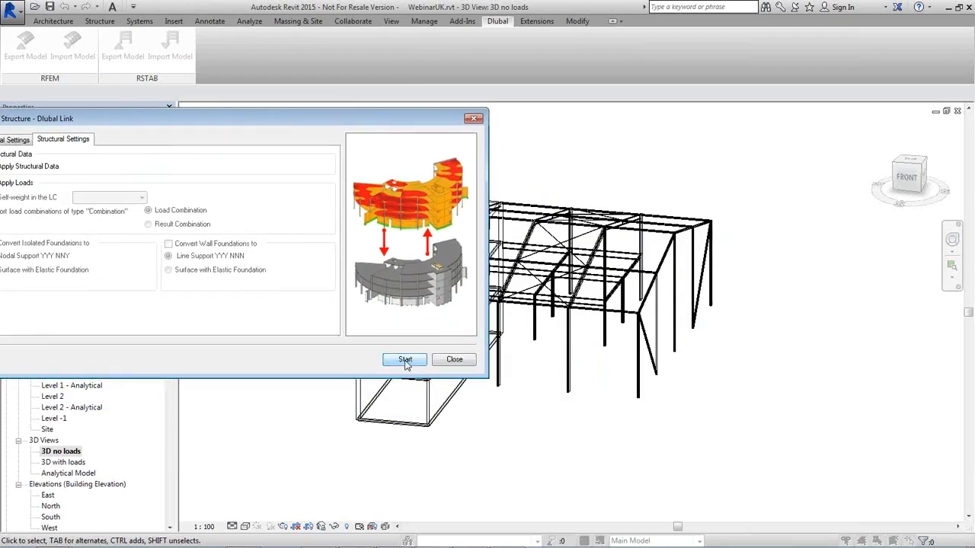
{"action": "left_click", "coordinate": [405, 359]}
{"action": "left_click_drag", "start_coordinate": [502, 163], "coordinate": [244, 148]}
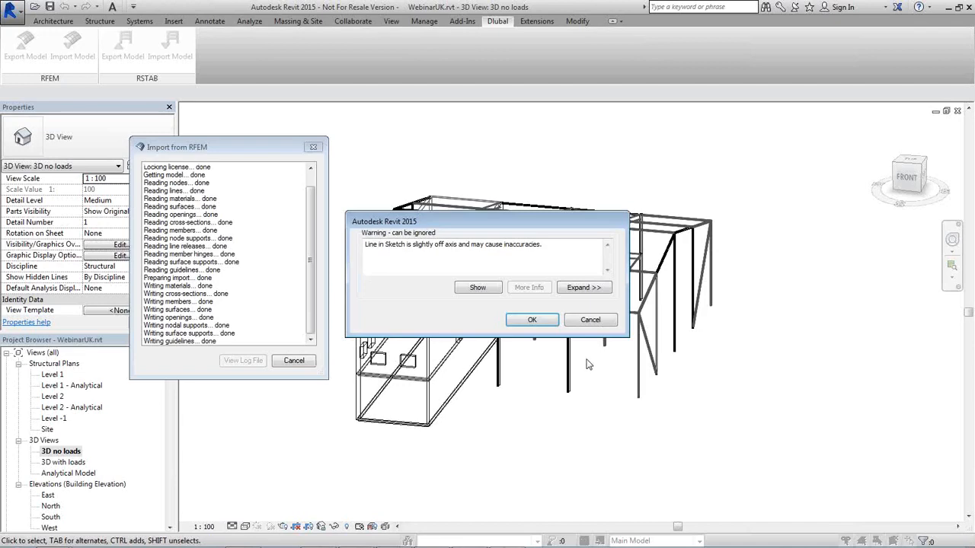
{"action": "left_click", "coordinate": [535, 320]}
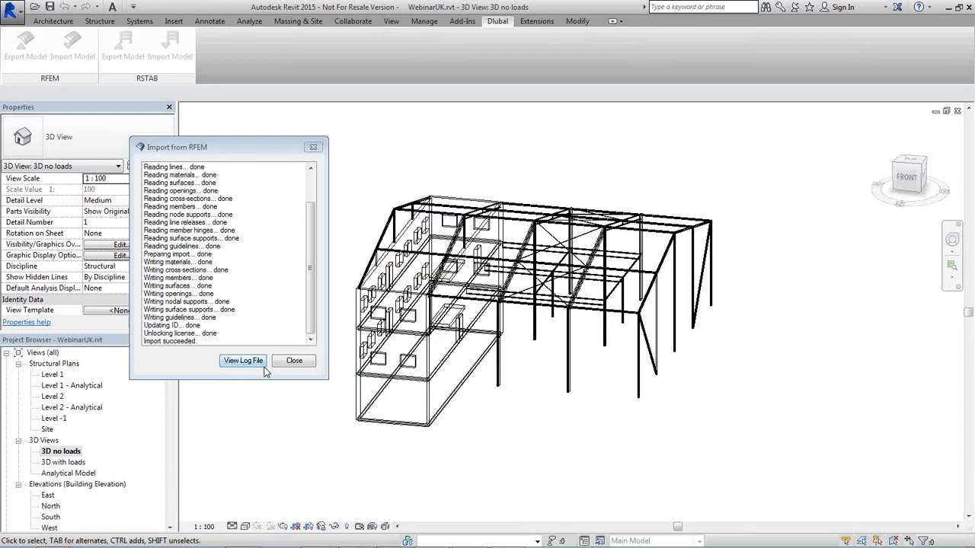
{"action": "left_click", "coordinate": [293, 361]}
Examine the updated steel frame in 3D and check the section types of a short hall beam and the sloped roof beam beside the building.
{"action": "middle_click_drag", "start_coordinate": [575, 415], "coordinate": [601, 373]}
{"action": "scroll", "coordinate": [620, 292], "scroll_direction": "up", "scroll_amount": 2}
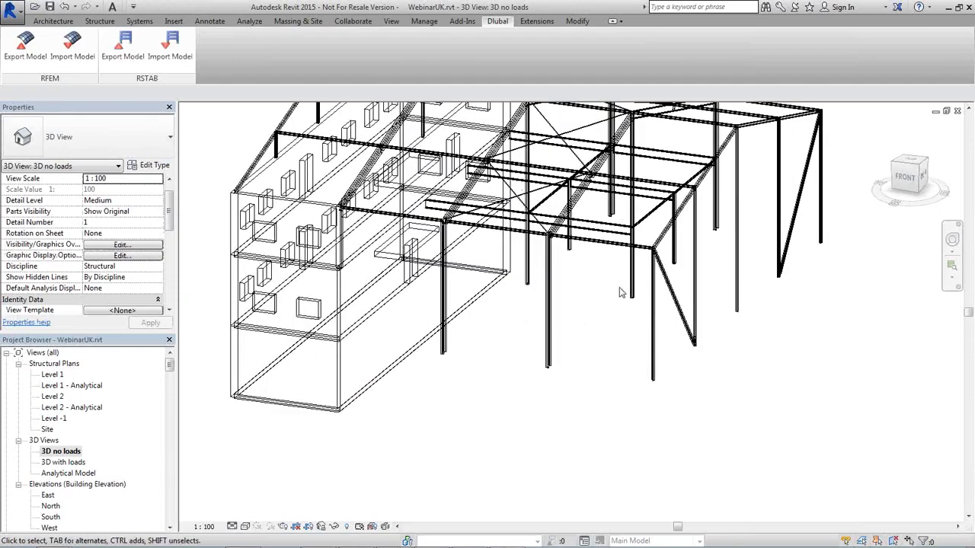
{"action": "left_click", "coordinate": [652, 209]}
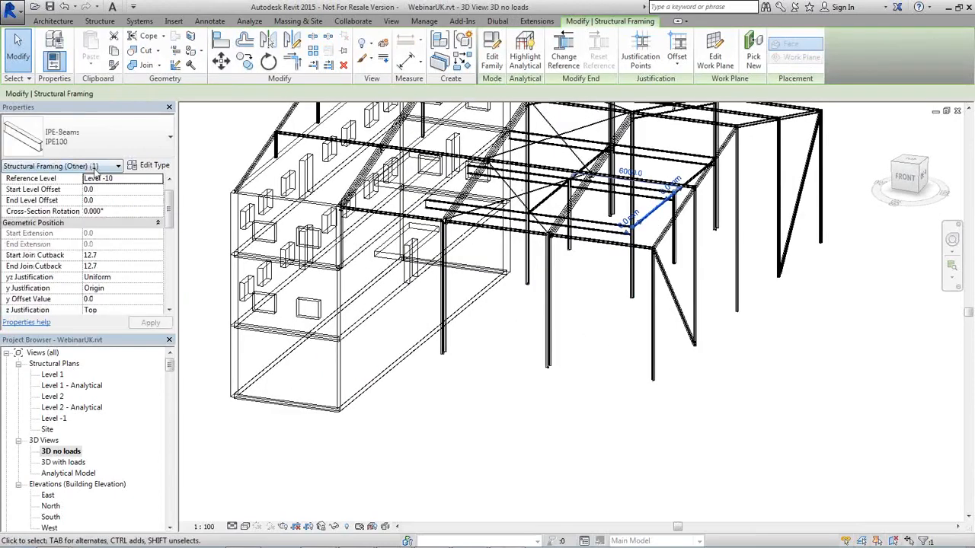
{"action": "middle_click_drag", "start_coordinate": [582, 424], "coordinate": [586, 498]}
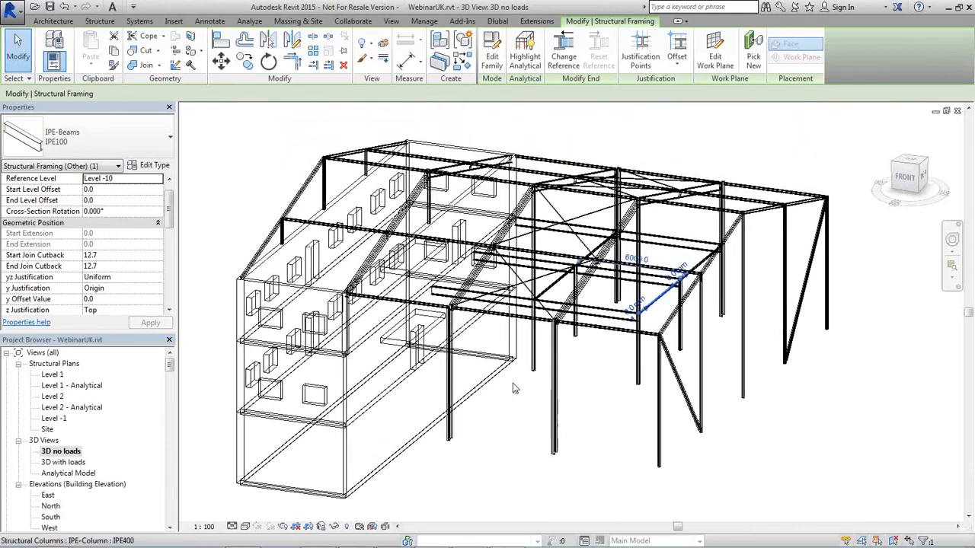
{"action": "scroll", "coordinate": [513, 387], "scroll_direction": "up", "scroll_amount": 3}
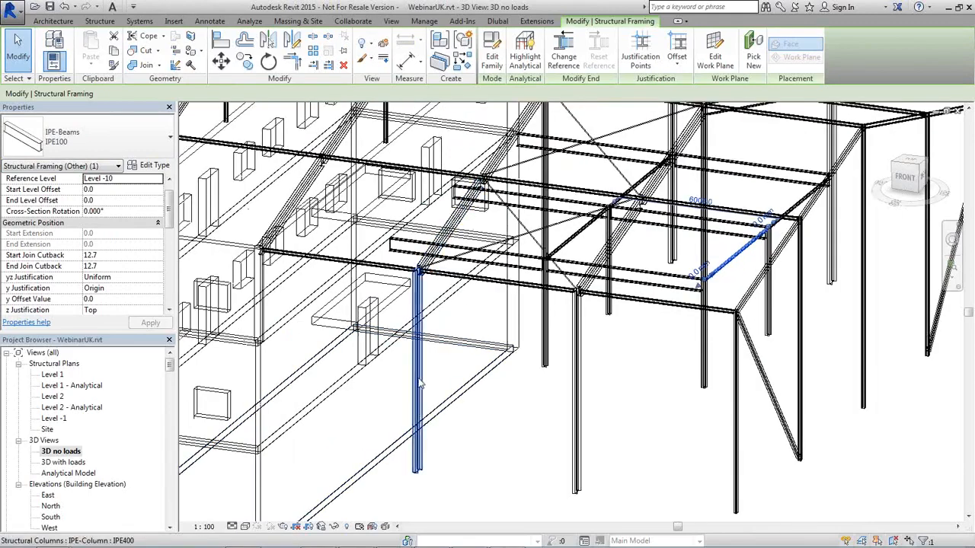
{"action": "left_click", "coordinate": [294, 211]}
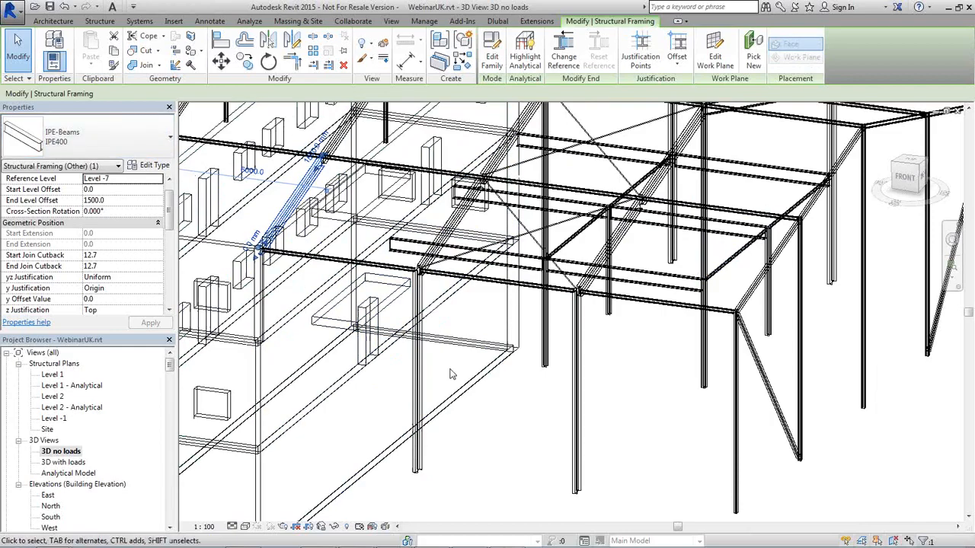
{"action": "left_click", "coordinate": [653, 407]}
{"action": "scroll", "coordinate": [655, 407], "scroll_direction": "down", "scroll_amount": 2}
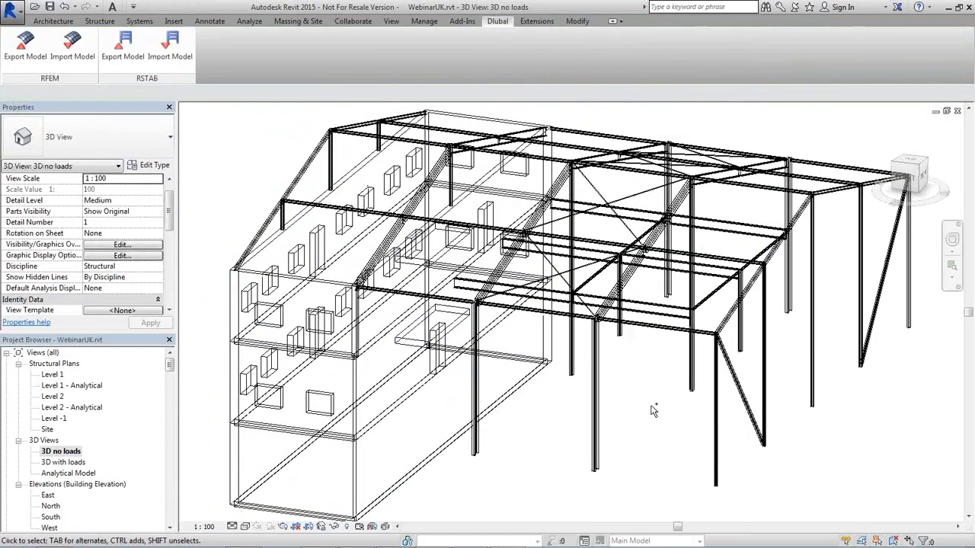
{"action": "middle_click_drag", "start_coordinate": [652, 410], "coordinate": [630, 407], "text": "shift"}
{"action": "scroll", "coordinate": [628, 405], "scroll_direction": "down", "scroll_amount": 3}
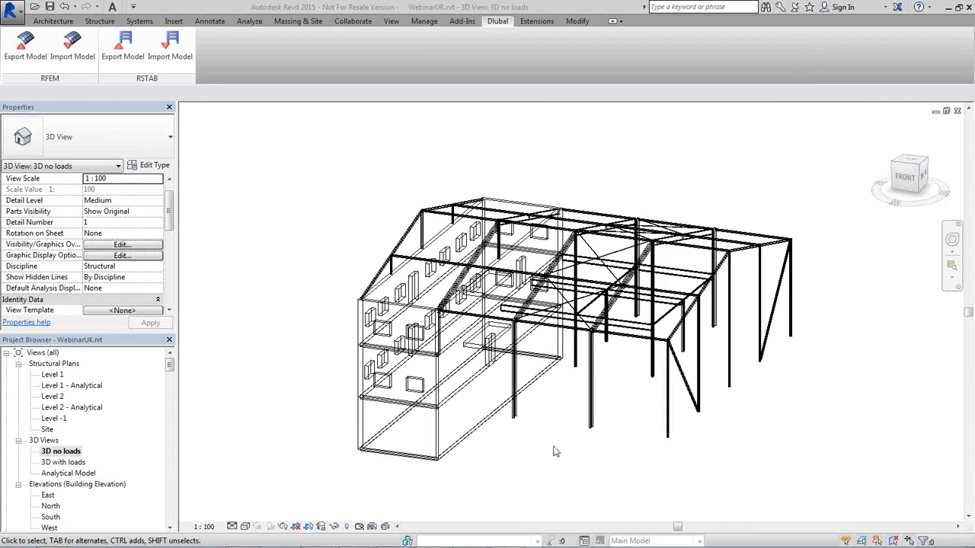
Switch to RFEM and open the RF-FRAME-JOINT Pro add-on module for bolted frame joints.
{"action": "left_click", "coordinate": [469, 537]}
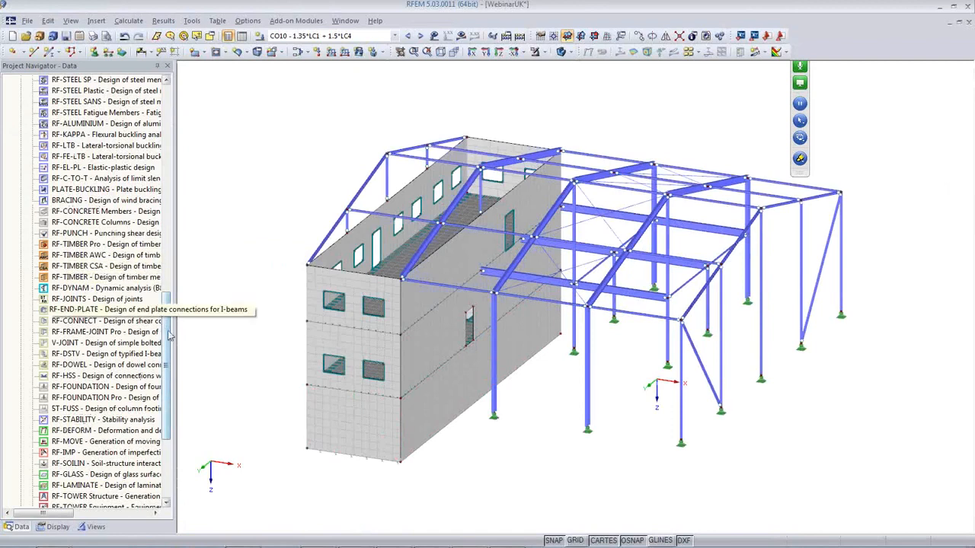
{"action": "scroll", "coordinate": [169, 336], "scroll_direction": "down", "scroll_amount": 5}
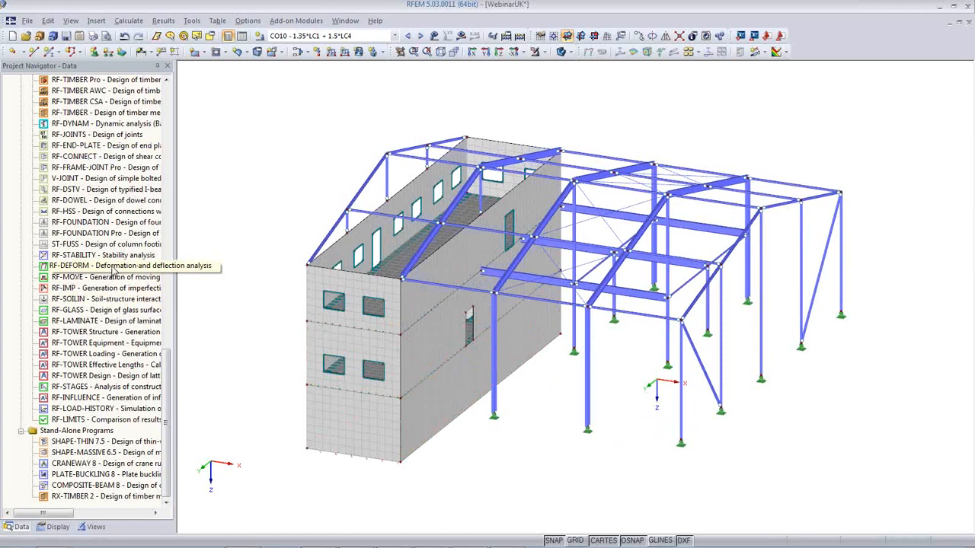
{"action": "double_click", "coordinate": [91, 166]}
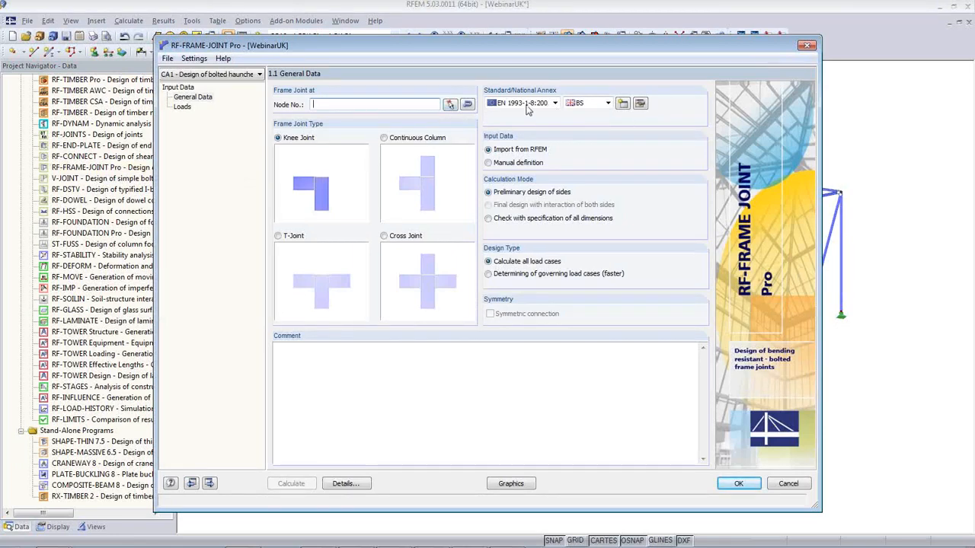
Assign the knee joint design to nodes 25 and 27, picked graphically at the tops of two hall columns.
{"action": "left_click", "coordinate": [450, 104]}
{"action": "left_click", "coordinate": [659, 174]}
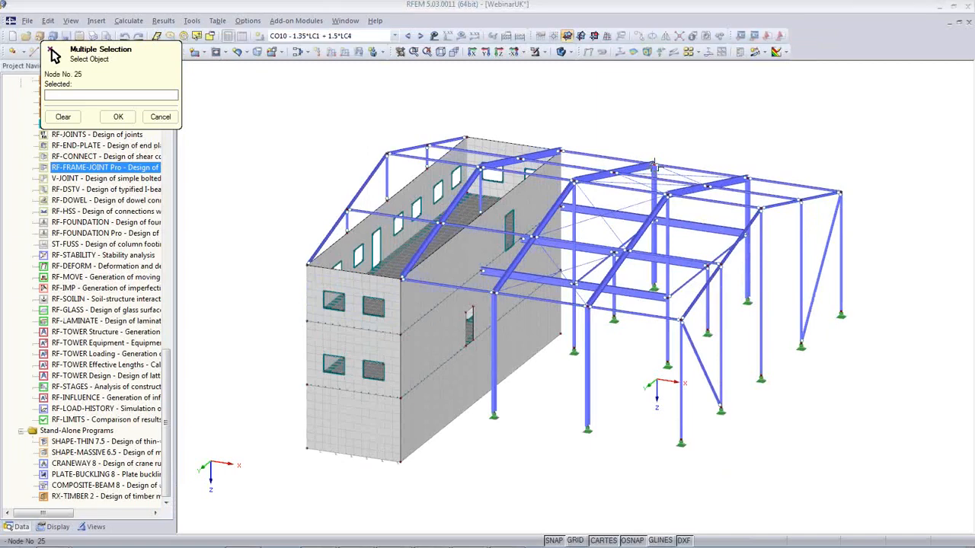
{"action": "left_click", "coordinate": [746, 179]}
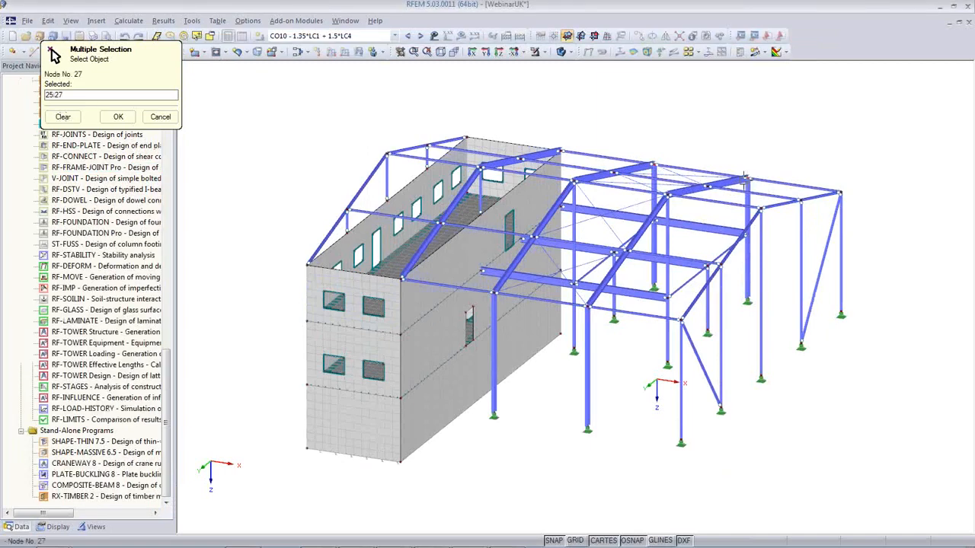
{"action": "left_click", "coordinate": [118, 117]}
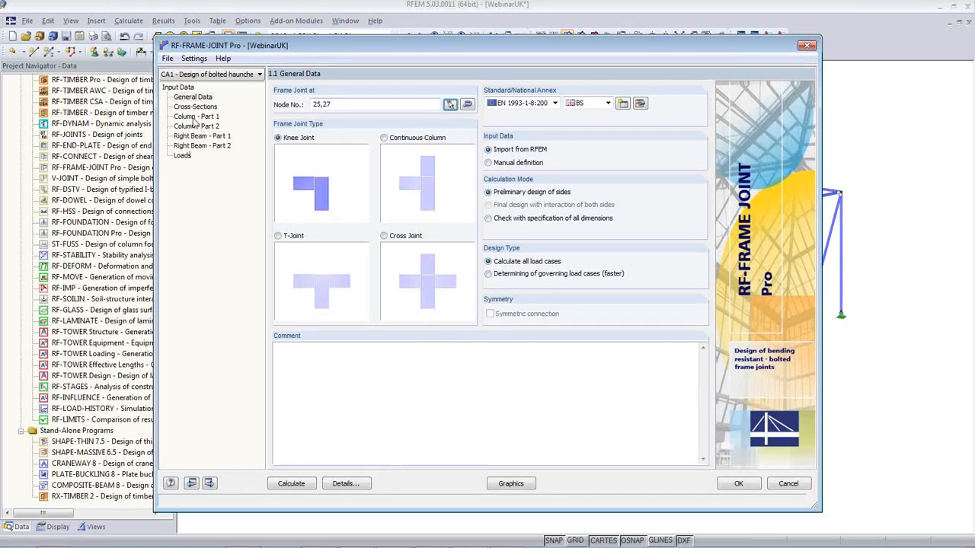
Review the joint's cross-sections and both parts of its column input data.
{"action": "left_click", "coordinate": [195, 109]}
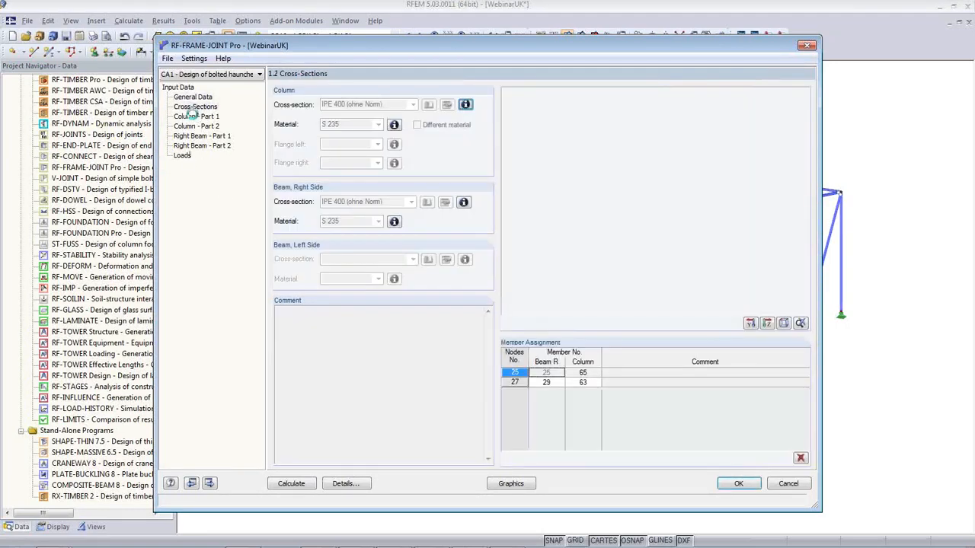
{"action": "left_click", "coordinate": [193, 116]}
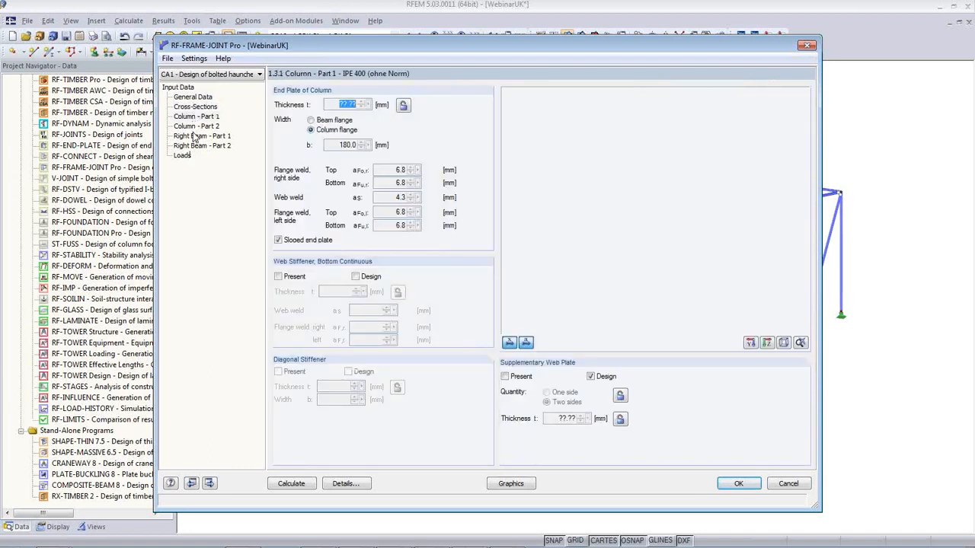
{"action": "left_click", "coordinate": [196, 127]}
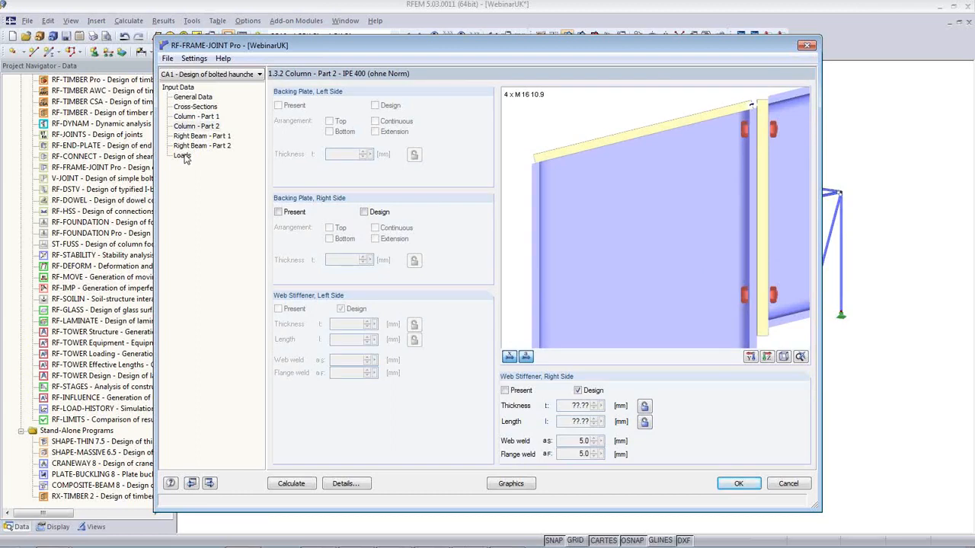
Add result combination RC1, ULS (STR/GEO), to the joint's design loads and calculate the connection variants.
{"action": "left_click", "coordinate": [182, 156]}
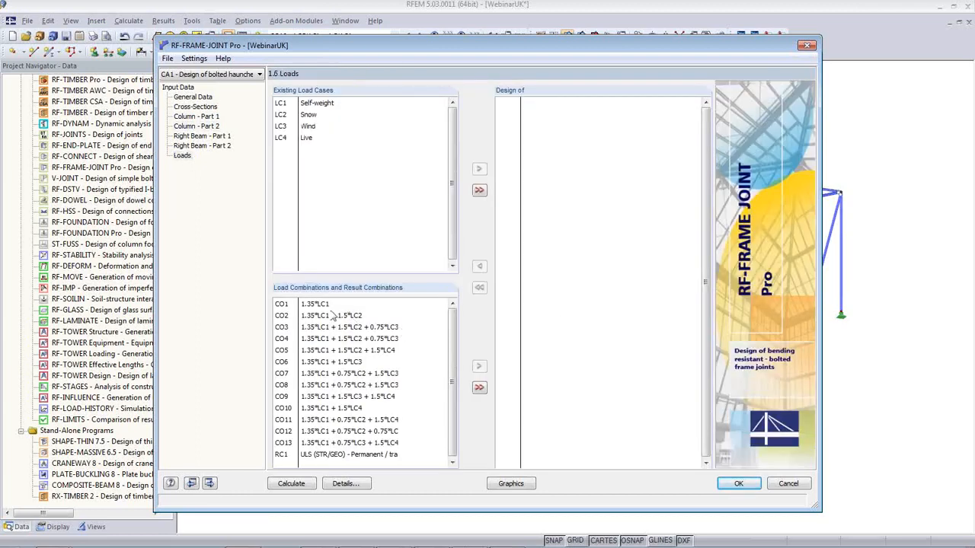
{"action": "left_click_drag", "start_coordinate": [347, 456], "coordinate": [566, 233]}
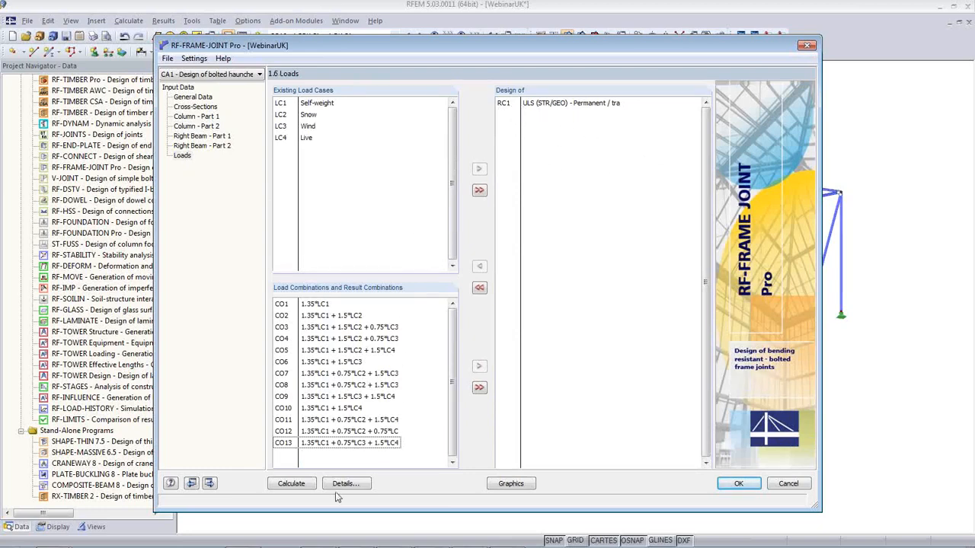
{"action": "left_click", "coordinate": [291, 484]}
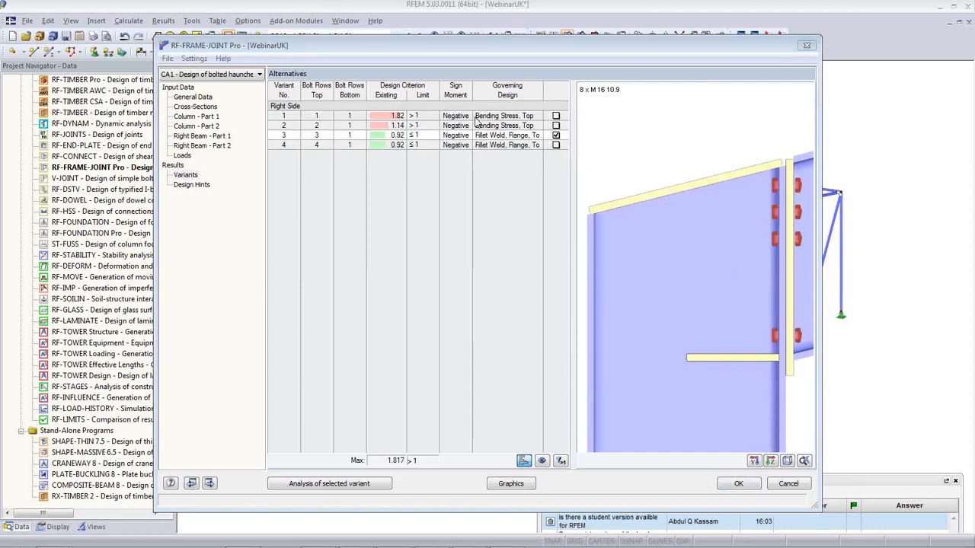
Compare the calculated variants and run the analysis of variant 3 with three top bolt rows and one bottom row.
{"action": "left_click", "coordinate": [431, 117]}
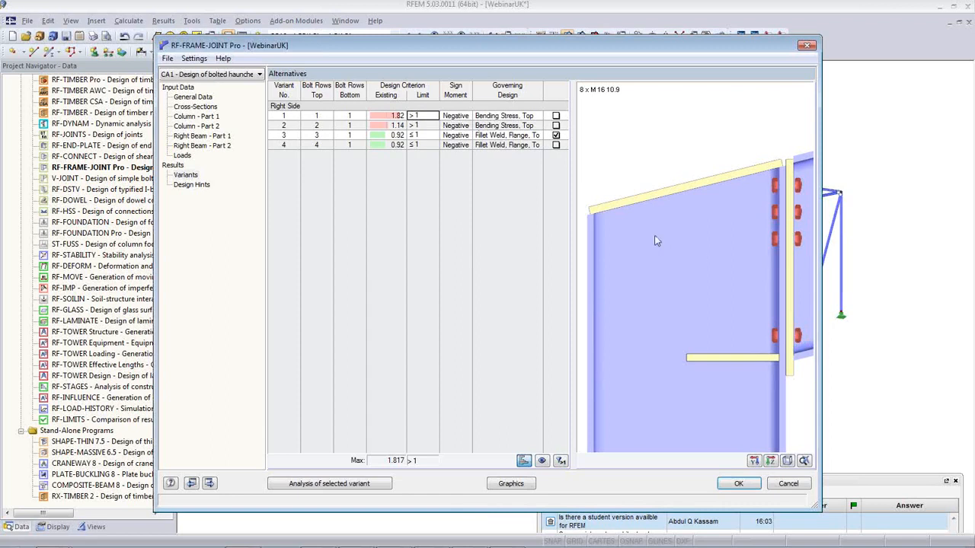
{"action": "left_click", "coordinate": [320, 126]}
{"action": "left_click", "coordinate": [326, 136]}
{"action": "left_click", "coordinate": [363, 484]}
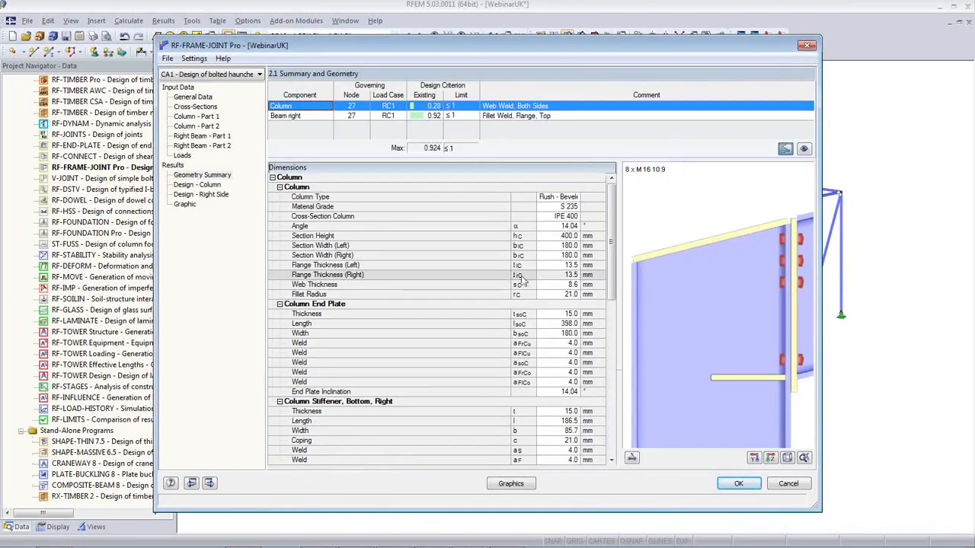
Review the right-side design results and the dimensioned drawing of the right end plate, and close the joint design module.
{"action": "left_click", "coordinate": [202, 194]}
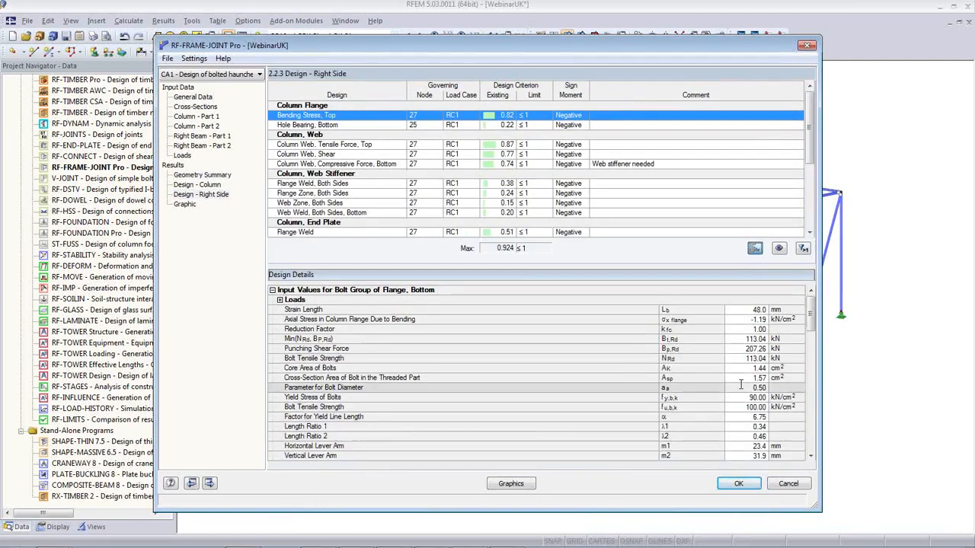
{"action": "left_click_drag", "start_coordinate": [813, 320], "coordinate": [814, 385]}
{"action": "left_click", "coordinate": [184, 205]}
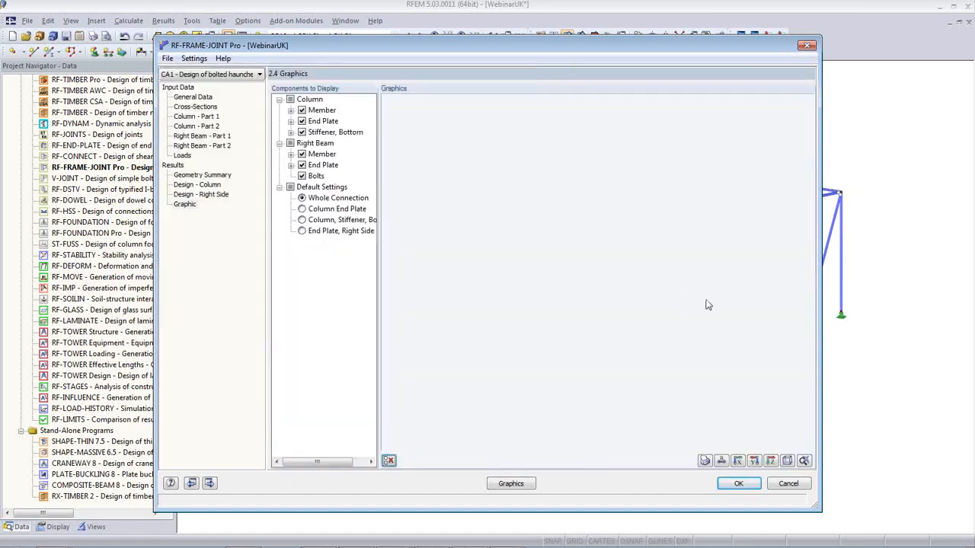
{"action": "left_click", "coordinate": [302, 232]}
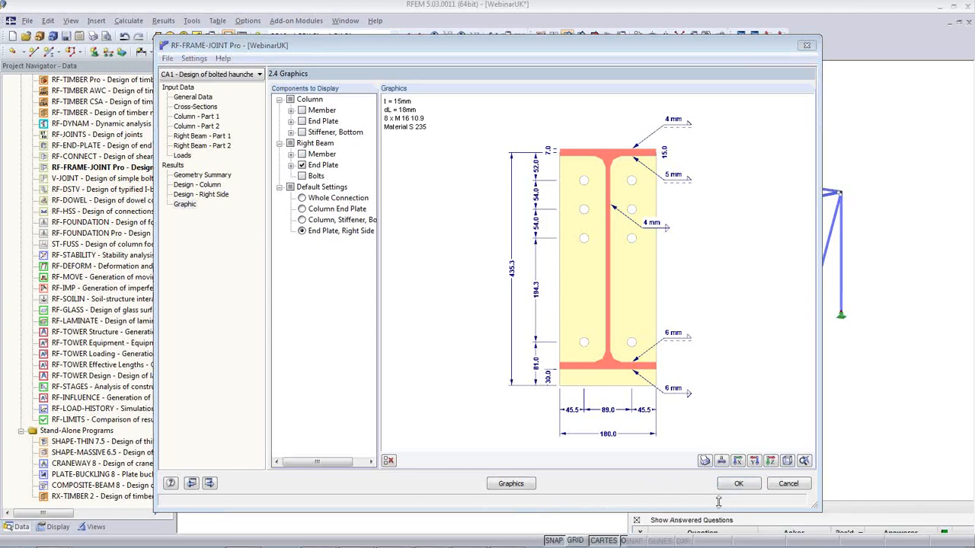
{"action": "left_click", "coordinate": [737, 486]}
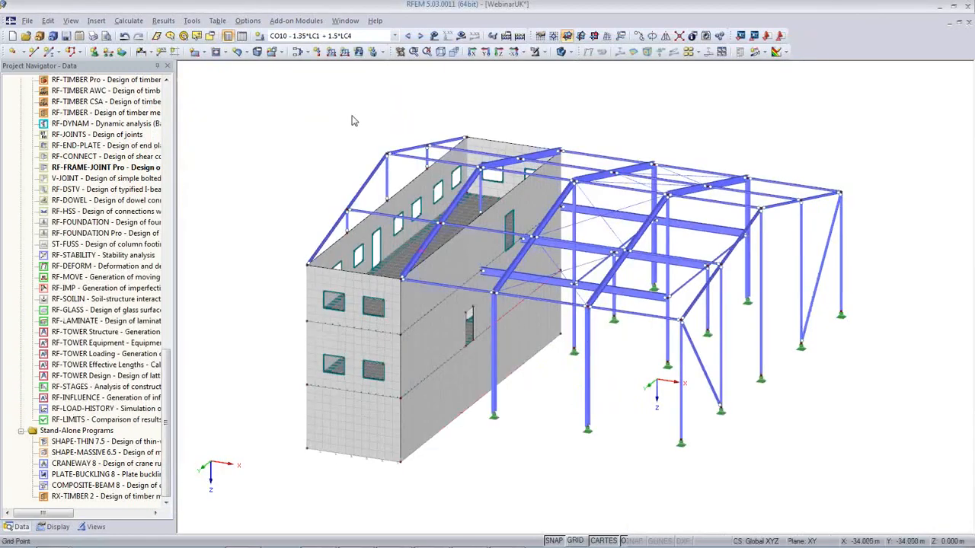
Display the RF-FRAME-JOINT Pro CA1 results on the model and inspect the bolted knee joint at one column top up close.
{"action": "left_click", "coordinate": [394, 36]}
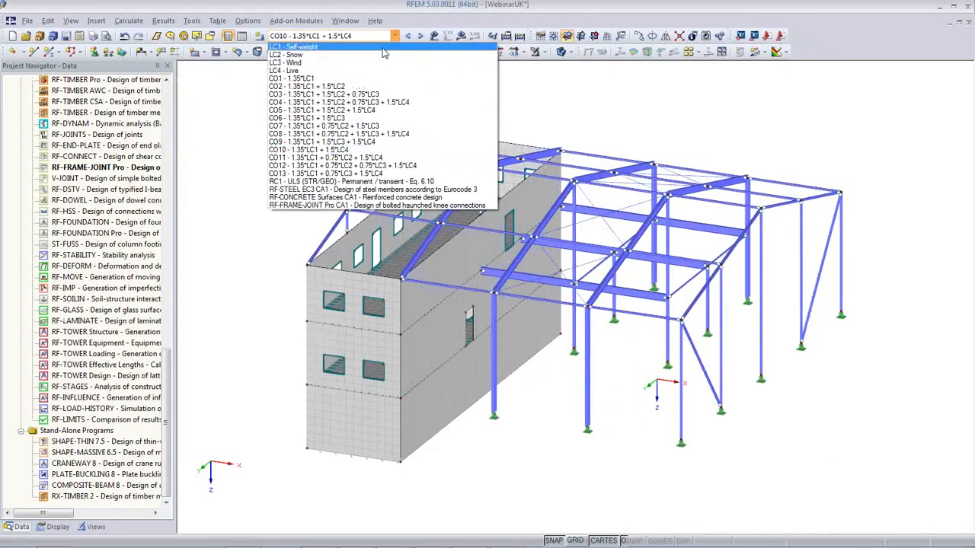
{"action": "left_click", "coordinate": [363, 212]}
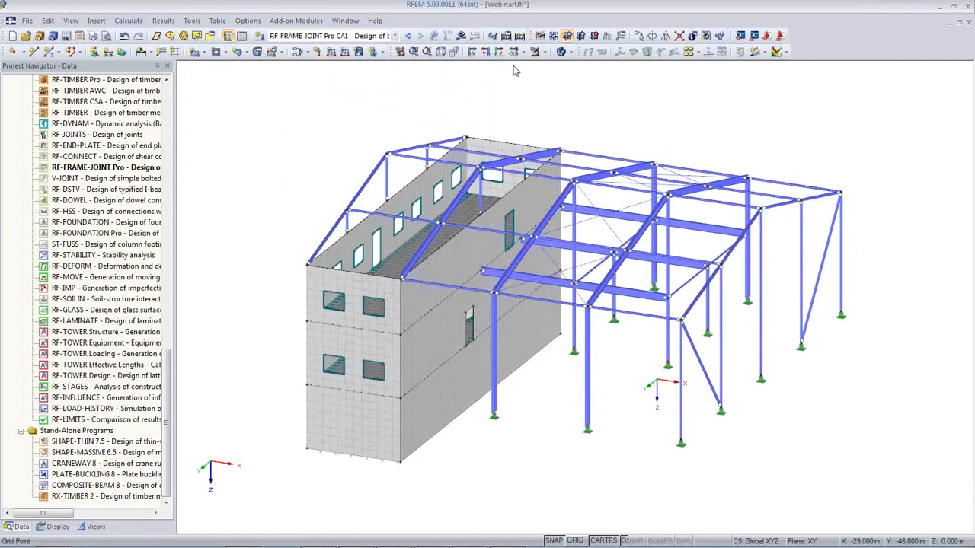
{"action": "left_click", "coordinate": [460, 36]}
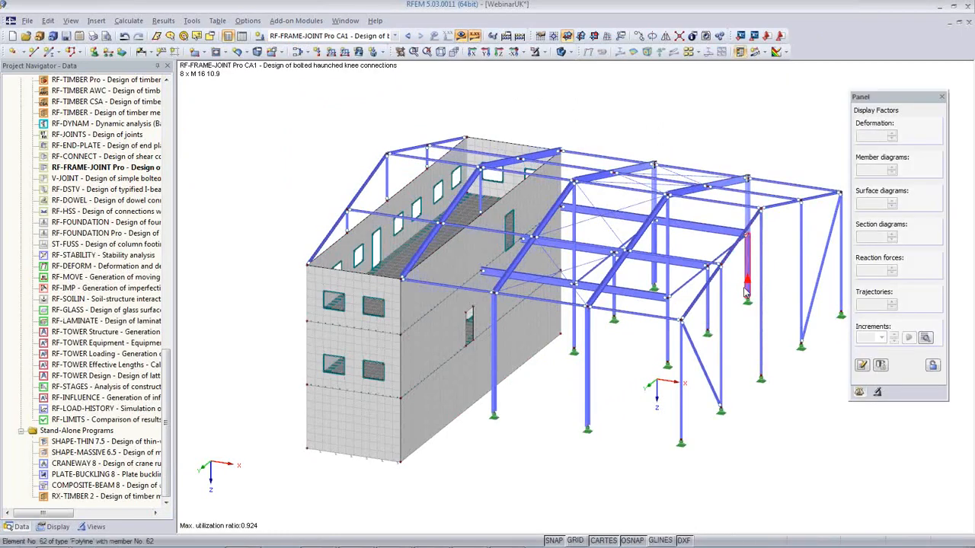
{"action": "middle_click_drag", "start_coordinate": [733, 296], "coordinate": [621, 342]}
{"action": "scroll", "coordinate": [624, 228], "scroll_direction": "up", "scroll_amount": 10}
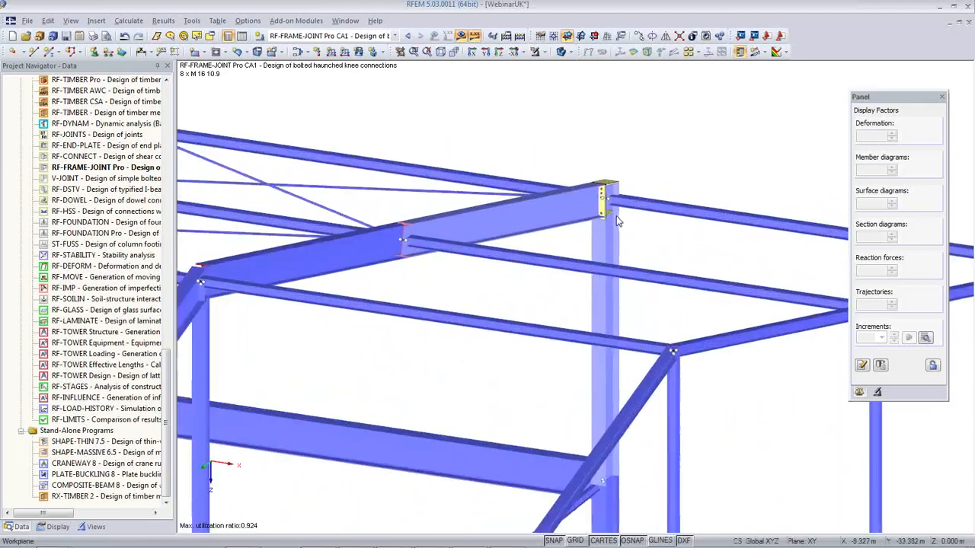
{"action": "scroll", "coordinate": [615, 212], "scroll_direction": "up", "scroll_amount": 5}
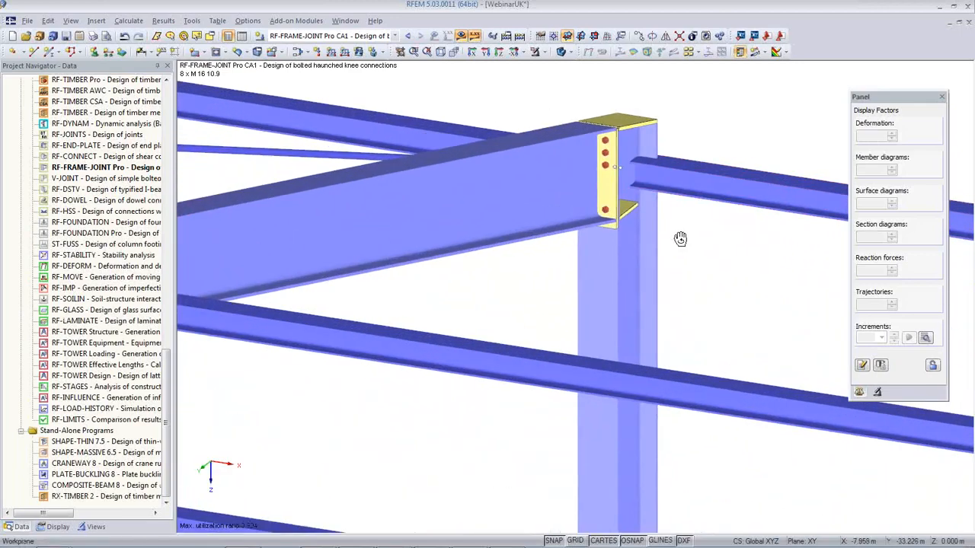
{"action": "middle_click_drag", "start_coordinate": [673, 239], "coordinate": [523, 264], "text": "ctrl"}
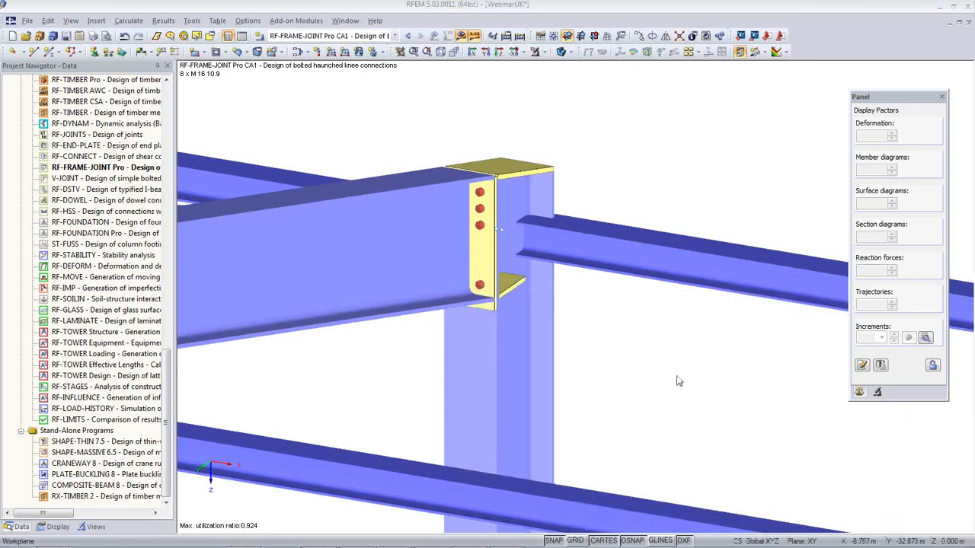
Examine both designed knee joints in the context of the hall frame from several angles and distances.
{"action": "middle_click_drag", "start_coordinate": [677, 381], "coordinate": [620, 353], "text": "ctrl"}
{"action": "scroll", "coordinate": [619, 353], "scroll_direction": "down", "scroll_amount": 2}
{"action": "scroll", "coordinate": [619, 352], "scroll_direction": "down", "scroll_amount": 6}
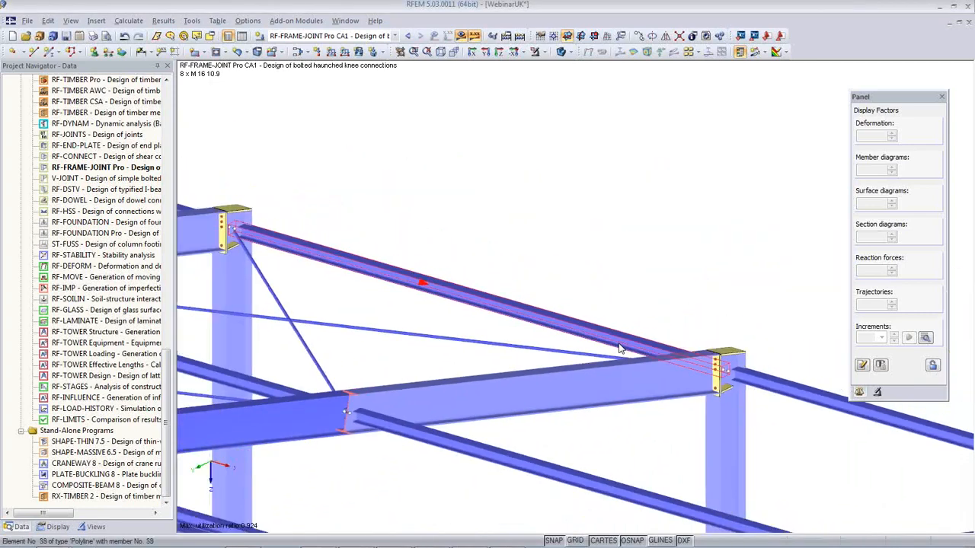
{"action": "scroll", "coordinate": [652, 246], "scroll_direction": "down", "scroll_amount": 1}
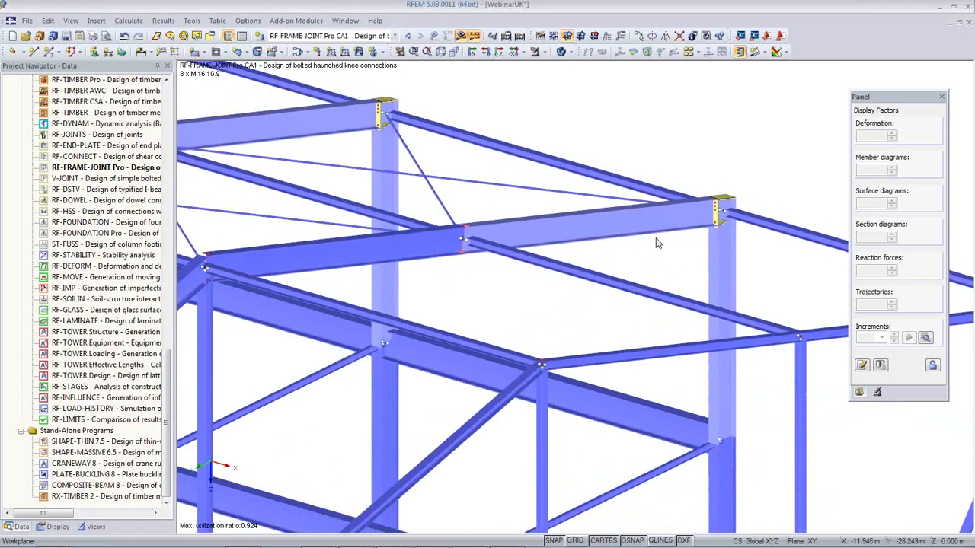
{"action": "middle_click_drag", "start_coordinate": [561, 289], "coordinate": [565, 224]}
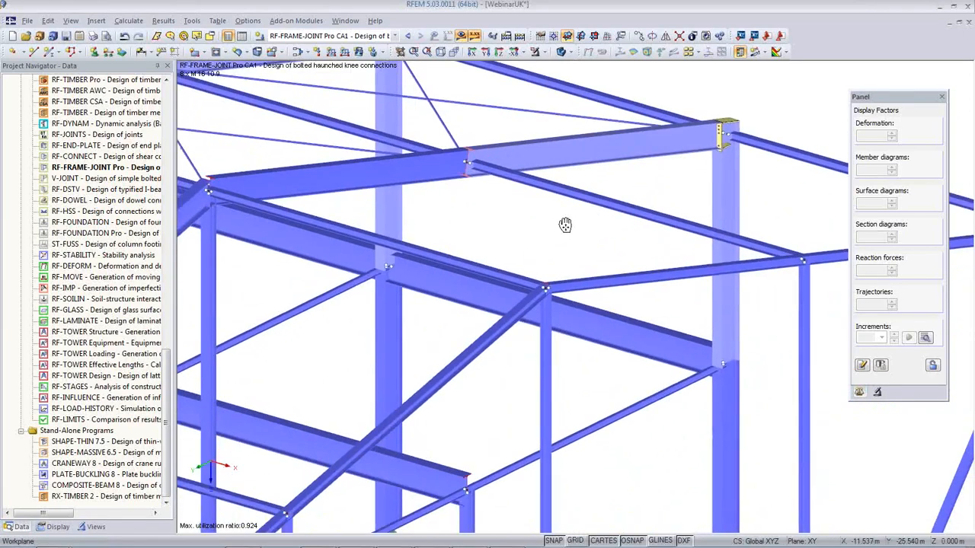
{"action": "scroll", "coordinate": [569, 225], "scroll_direction": "down", "scroll_amount": 8}
{"action": "middle_click_drag", "start_coordinate": [557, 322], "coordinate": [554, 292], "text": "ctrl"}
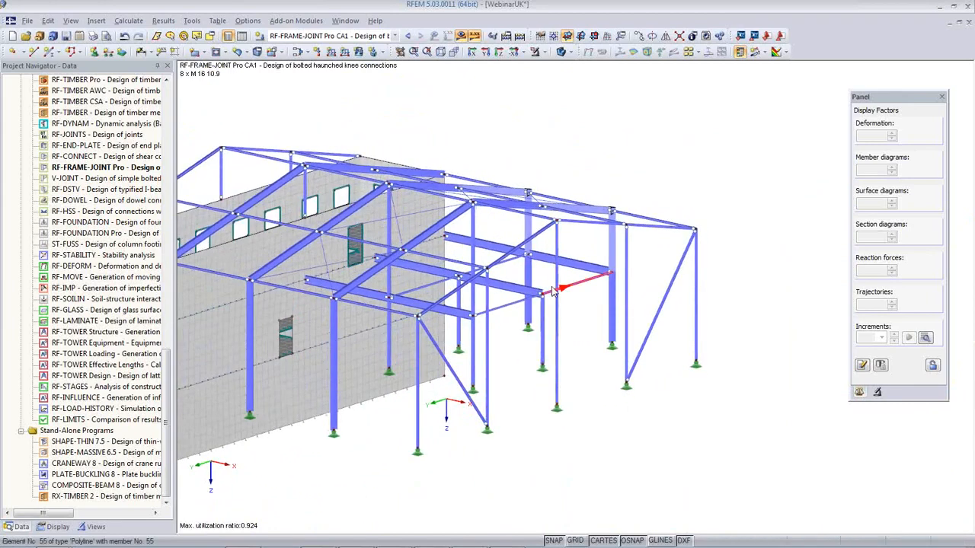
{"action": "middle_click_drag", "start_coordinate": [581, 418], "coordinate": [541, 438], "text": "ctrl"}
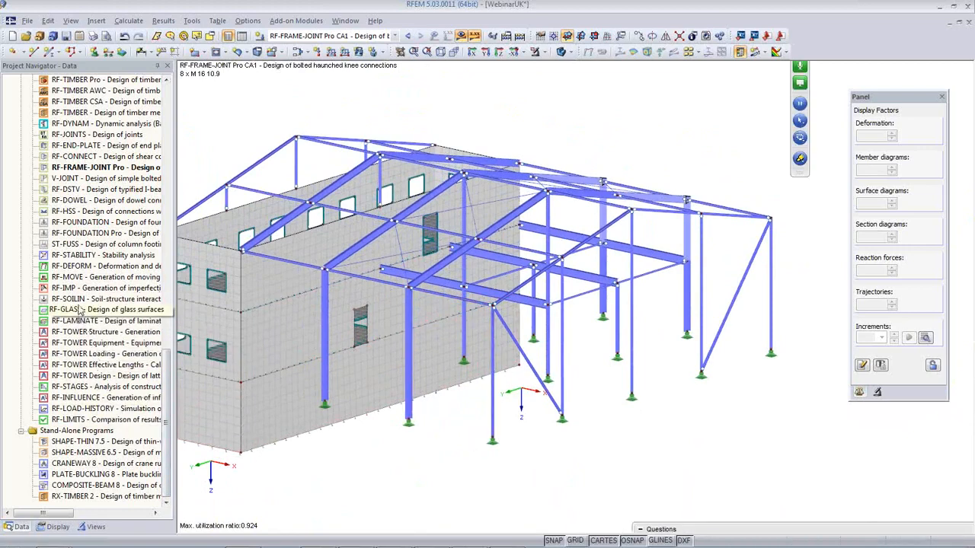
Run an RF-STABILITY analysis for the 15 lowest eigenvalues, importing axial forces from load combination CO4.
{"action": "left_click", "coordinate": [78, 257]}
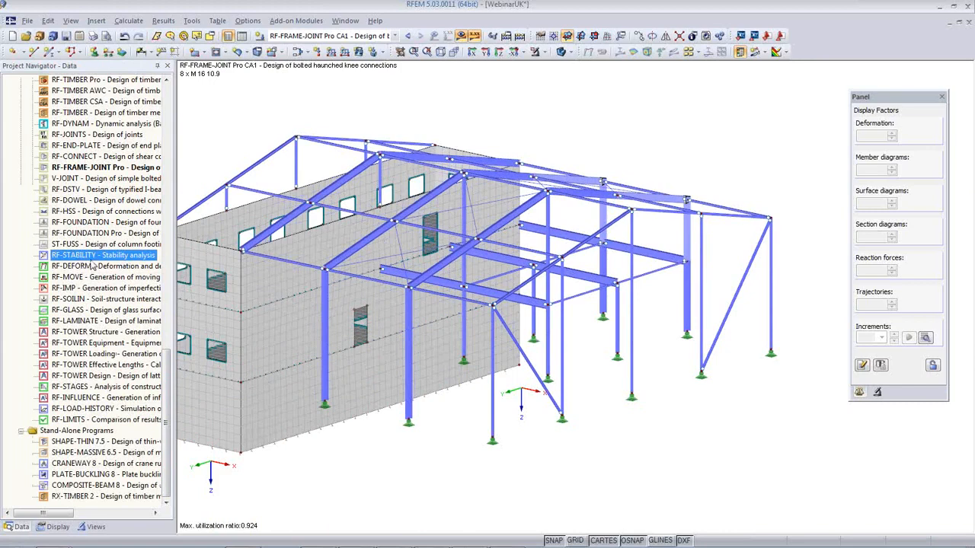
{"action": "double_click", "coordinate": [91, 257]}
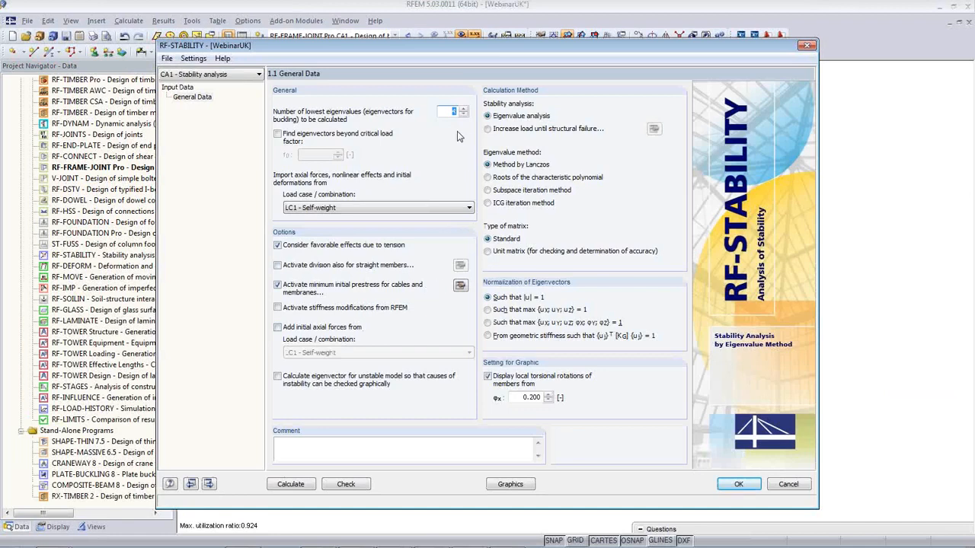
{"action": "type", "text": "15"}
{"action": "left_click", "coordinate": [381, 212]}
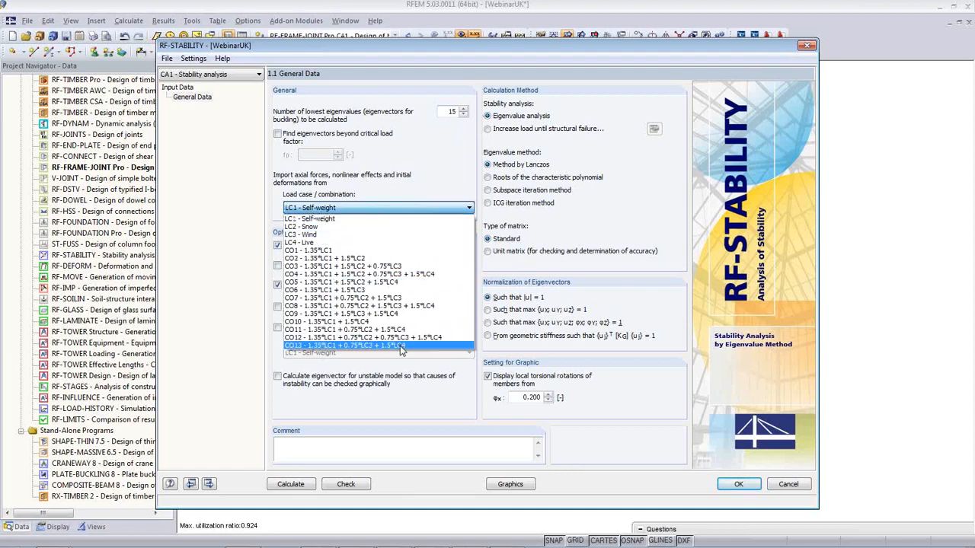
{"action": "left_click", "coordinate": [408, 275]}
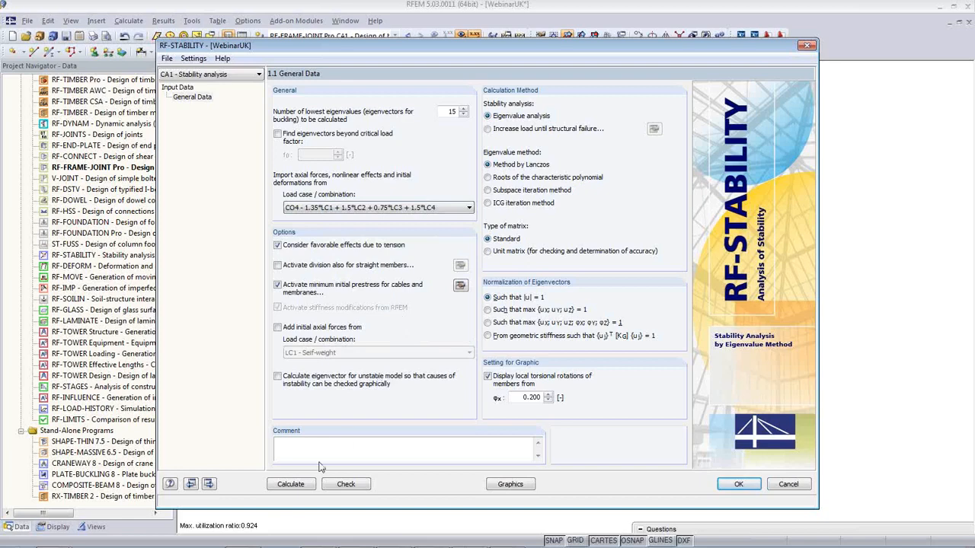
{"action": "left_click", "coordinate": [300, 489]}
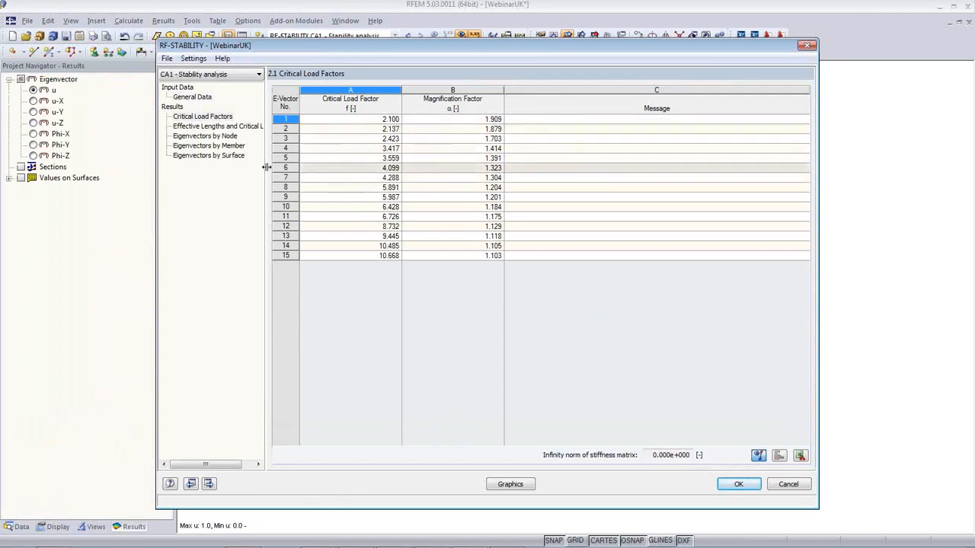
Review the effective lengths and critical loads, and view the first eigenvector graphically on the model.
{"action": "left_click", "coordinate": [219, 126]}
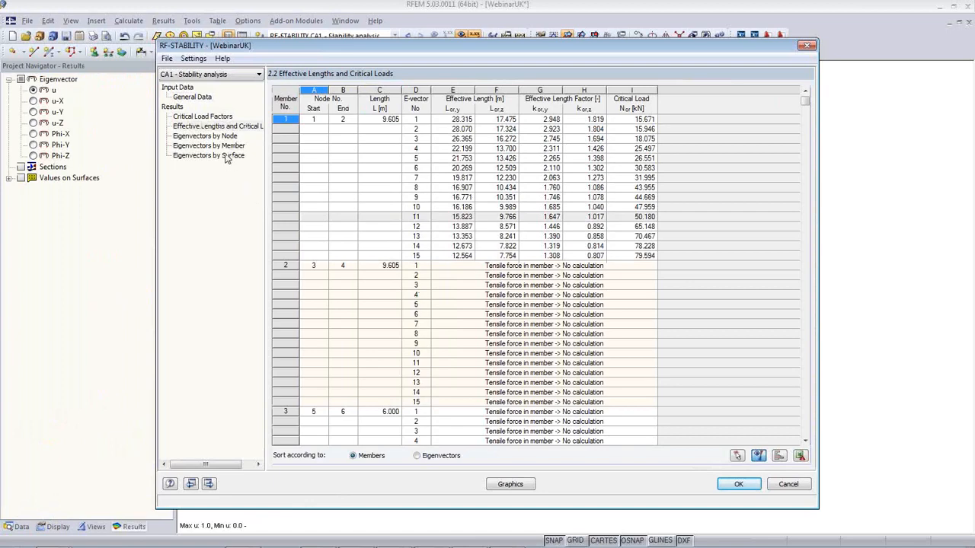
{"action": "left_click", "coordinate": [532, 490]}
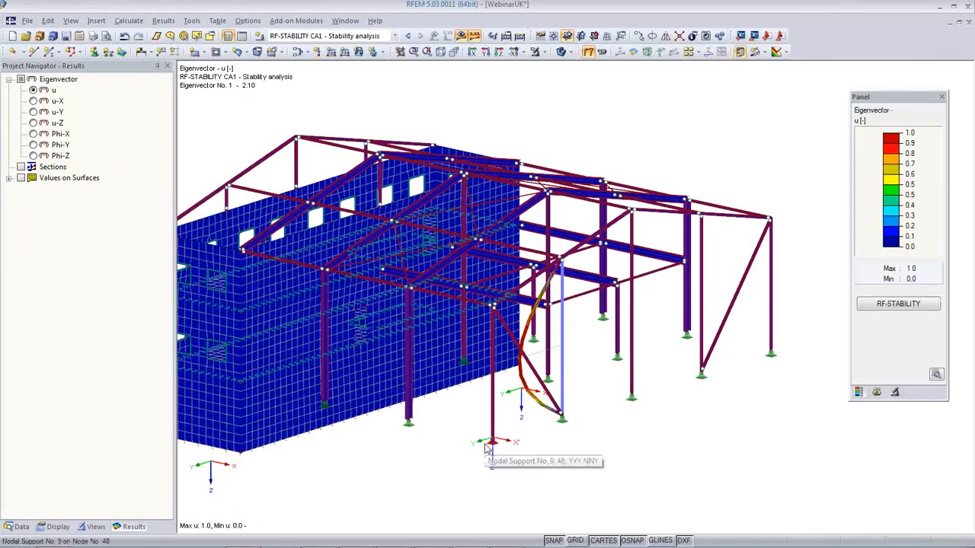
{"action": "middle_click_drag", "start_coordinate": [446, 468], "coordinate": [822, 434]}
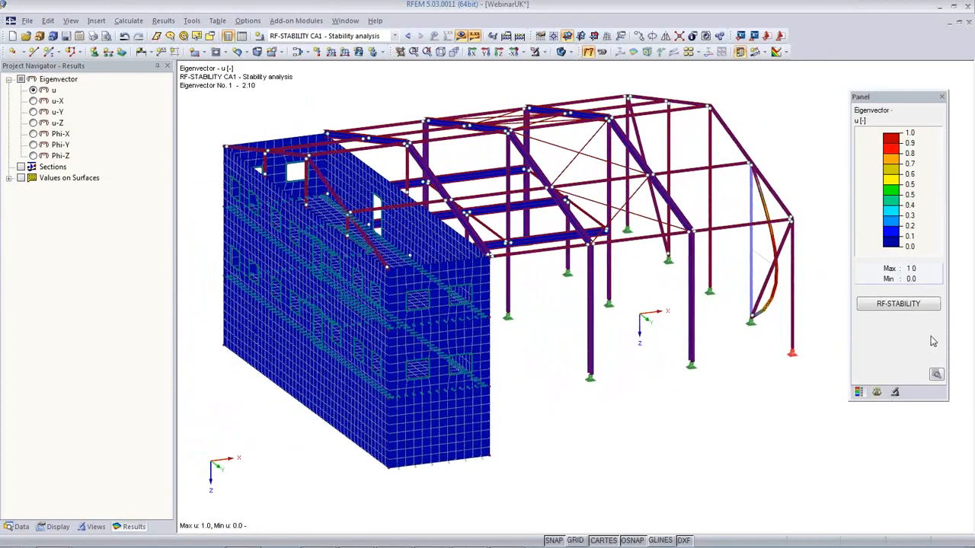
Step through eigenvectors 2 to 5 on the model and inspect the fifth buckling shape from the opposite side.
{"action": "left_click", "coordinate": [877, 392]}
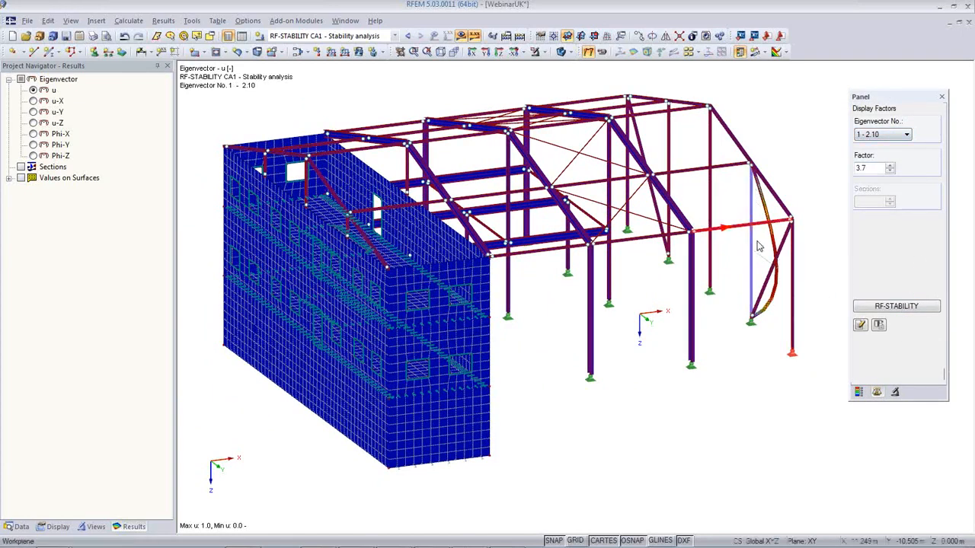
{"action": "left_click", "coordinate": [889, 141]}
{"action": "left_click", "coordinate": [875, 153]}
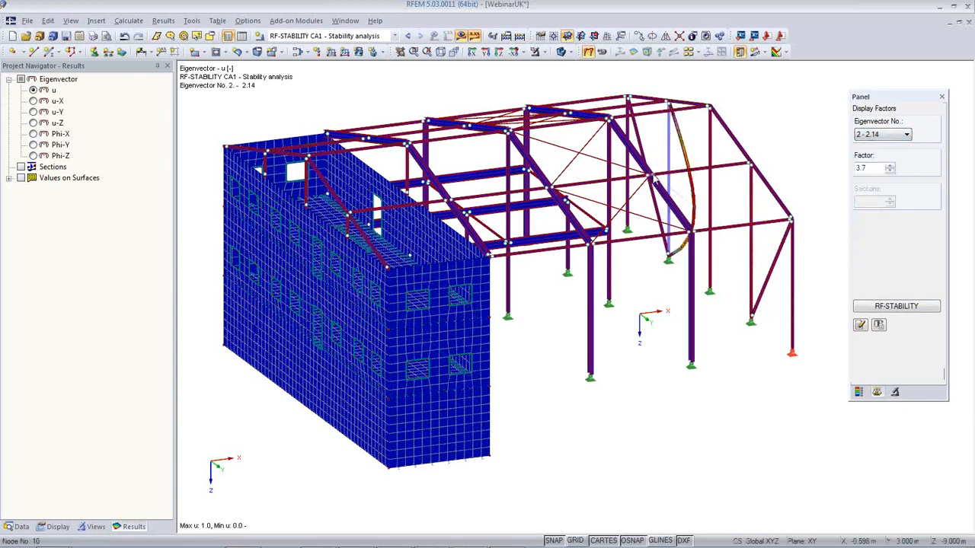
{"action": "key", "text": "Down"}
{"action": "key", "text": "Down"}
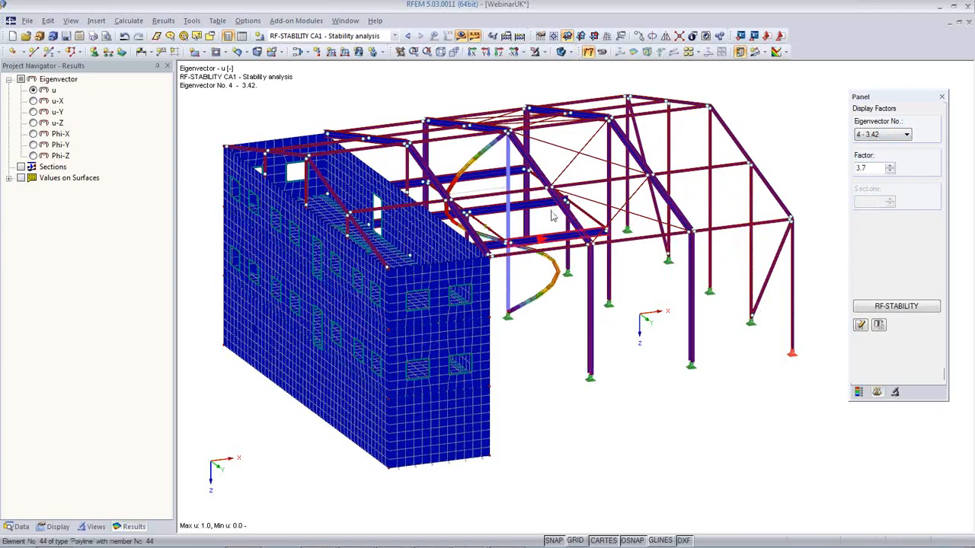
{"action": "key", "text": "Down"}
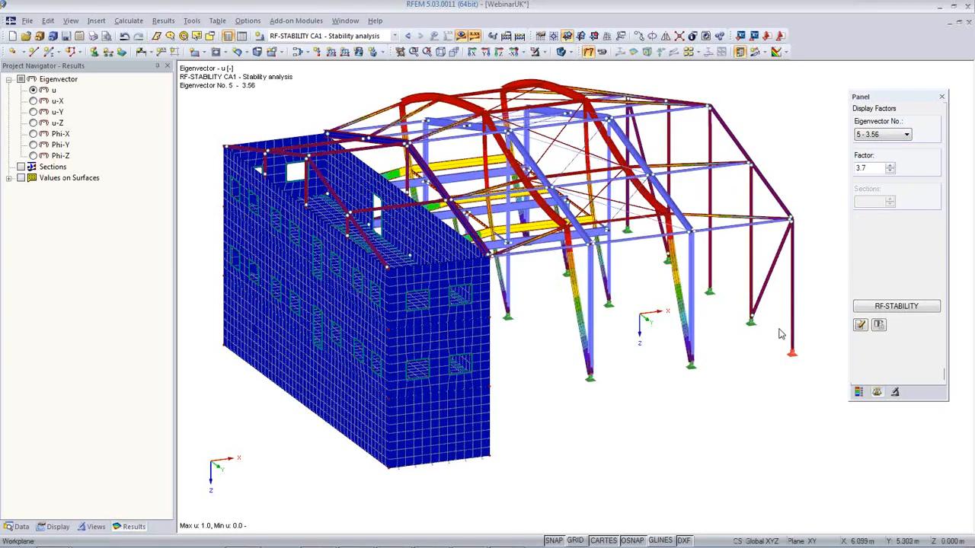
{"action": "middle_click_drag", "start_coordinate": [775, 358], "coordinate": [449, 372], "text": "ctrl"}
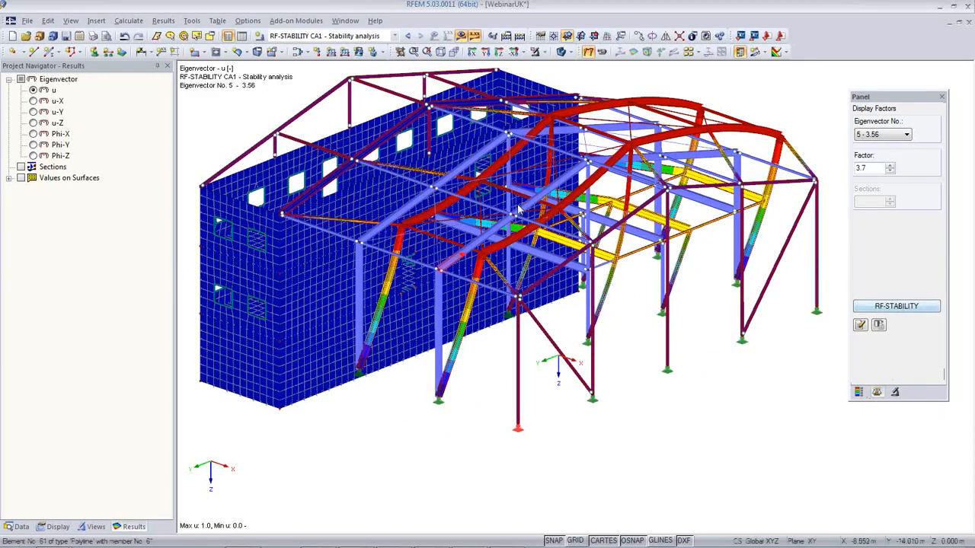
Look up the effective lengths and critical loads of member 63, picked graphically at the upper part of a hall column.
{"action": "left_click", "coordinate": [906, 315]}
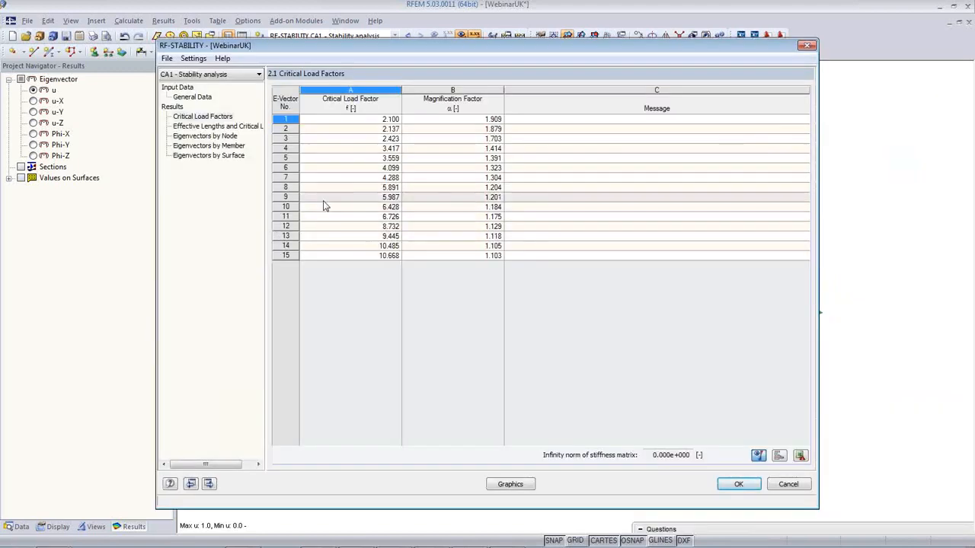
{"action": "left_click", "coordinate": [218, 126]}
{"action": "left_click_drag", "start_coordinate": [427, 47], "coordinate": [363, 96]}
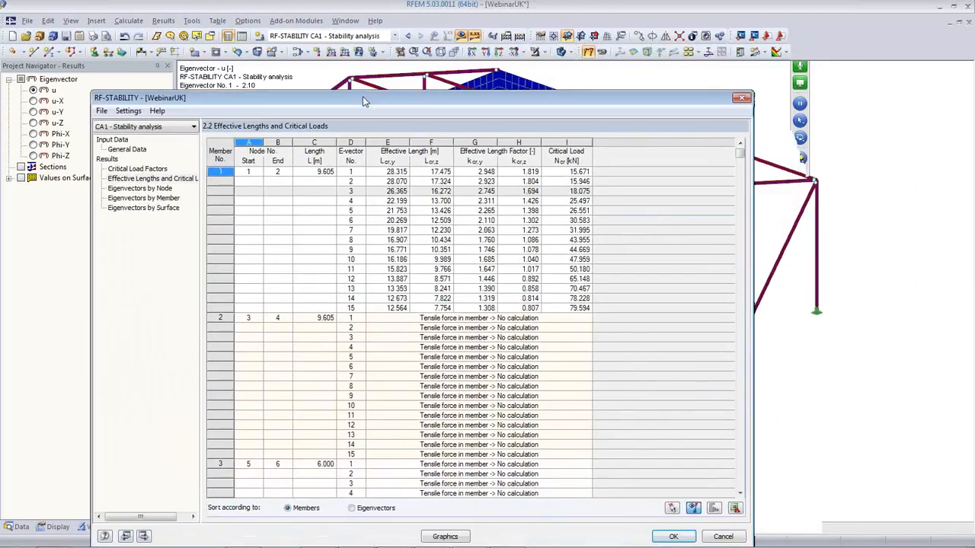
{"action": "left_click", "coordinate": [671, 508]}
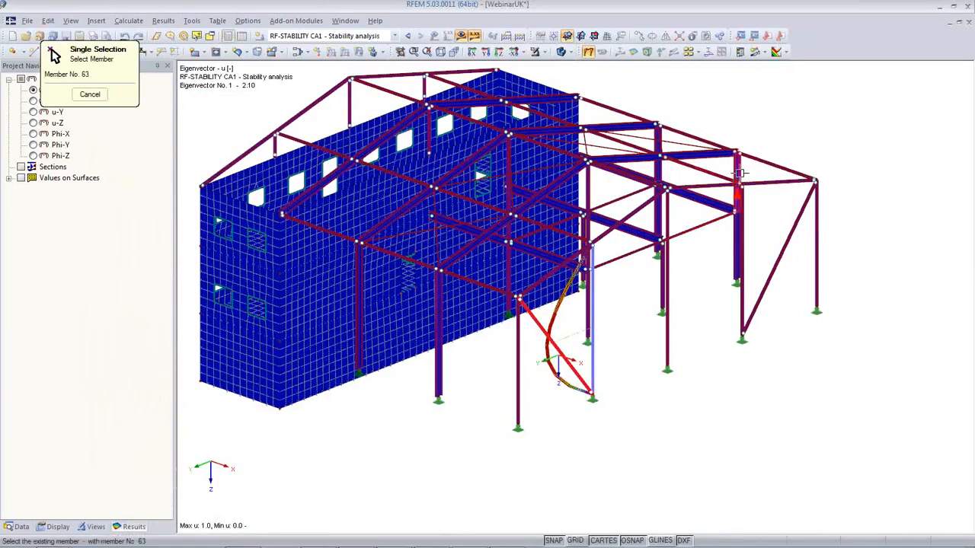
{"action": "left_click", "coordinate": [739, 173]}
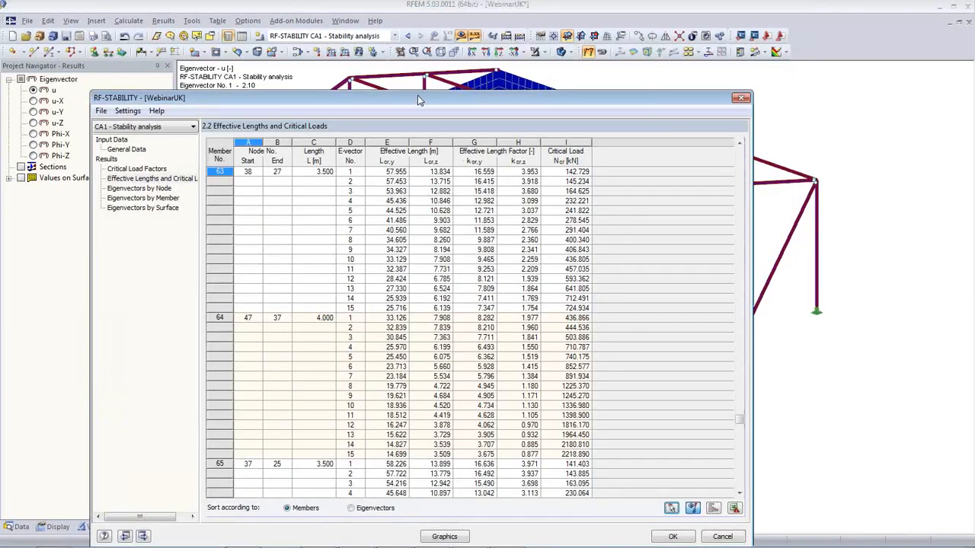
Compare member 63's effective length values for eigenvector 5 with its buckling shape on the model, and close the stability module.
{"action": "left_click_drag", "start_coordinate": [418, 100], "coordinate": [458, 281]}
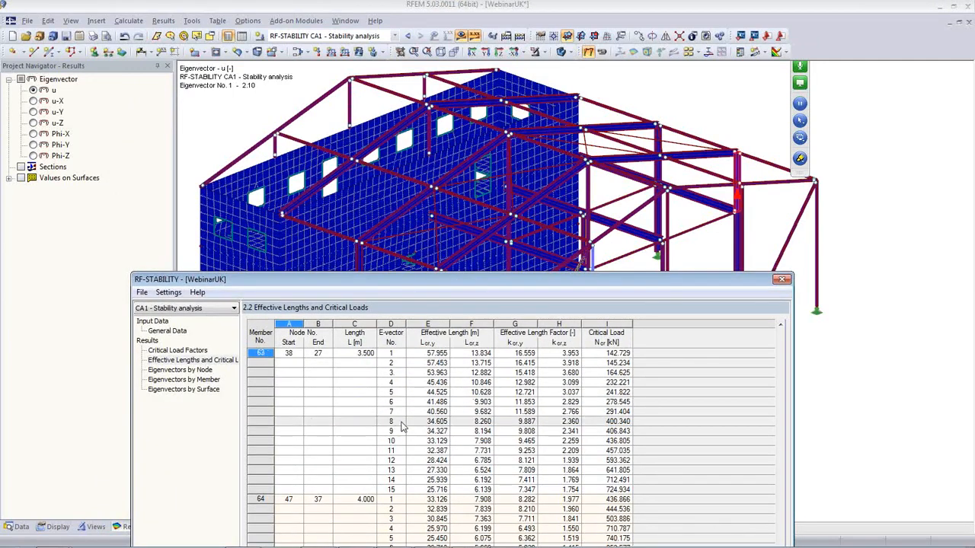
{"action": "left_click", "coordinate": [417, 394]}
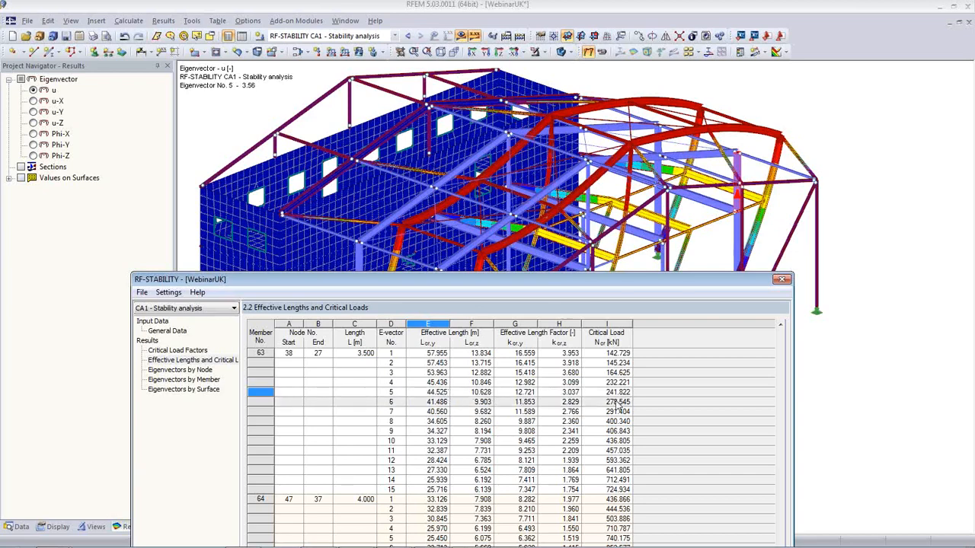
{"action": "left_click_drag", "start_coordinate": [549, 279], "coordinate": [521, 85]}
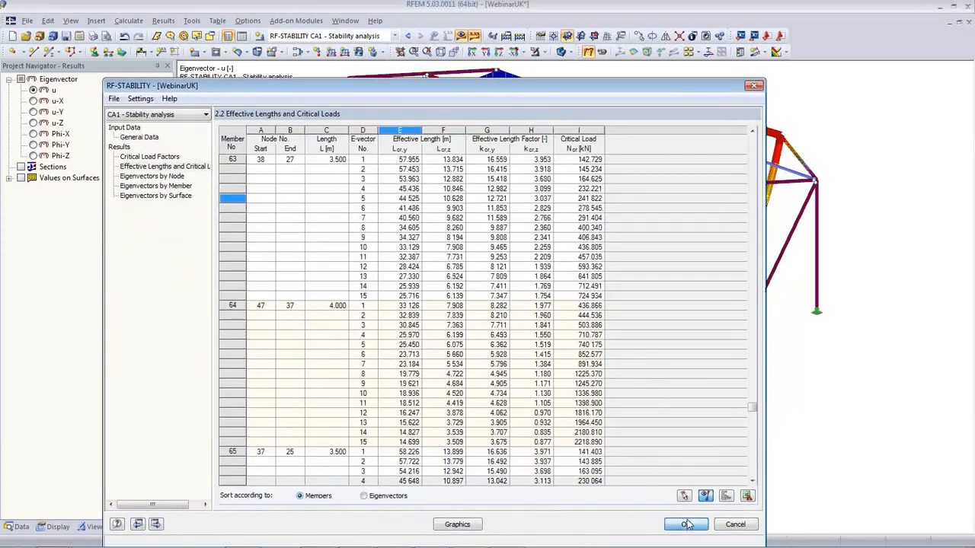
{"action": "left_click", "coordinate": [686, 524]}
{"action": "middle_click_drag", "start_coordinate": [593, 455], "coordinate": [618, 481], "text": "ctrl"}
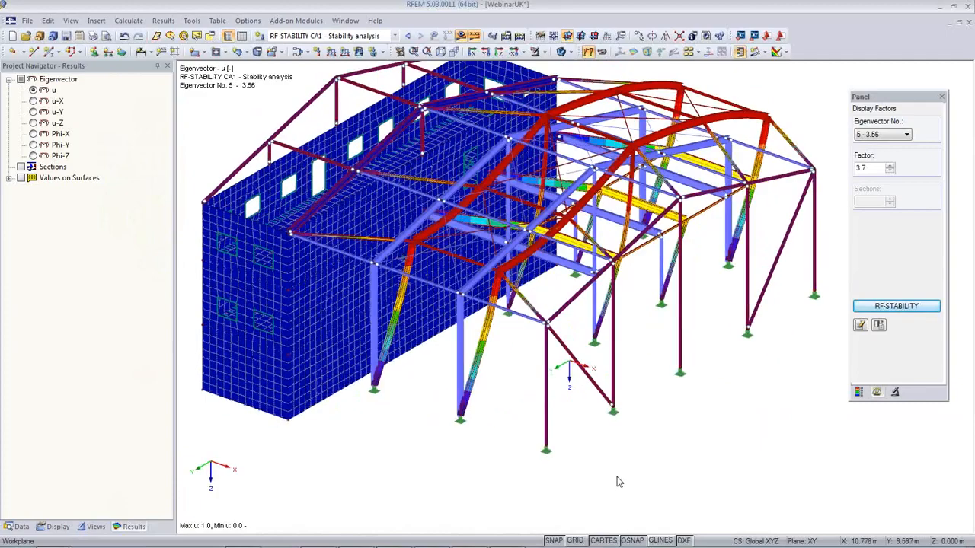
Switch to PowerPoint, start the slide show at the Live Presentation slide and advance to the Canary Wharf Crossrail Station project.
{"action": "mouse_move", "coordinate": [564, 547]}
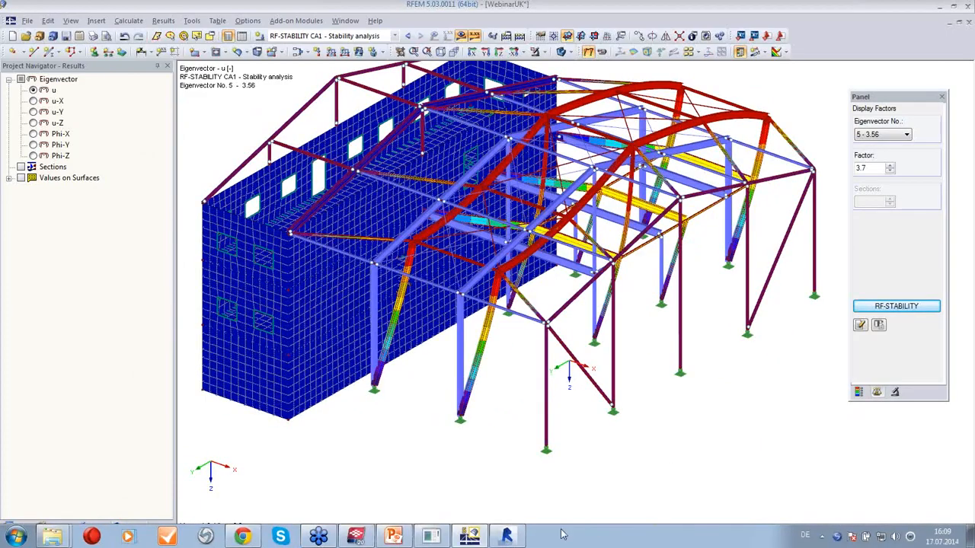
{"action": "left_click", "coordinate": [393, 536]}
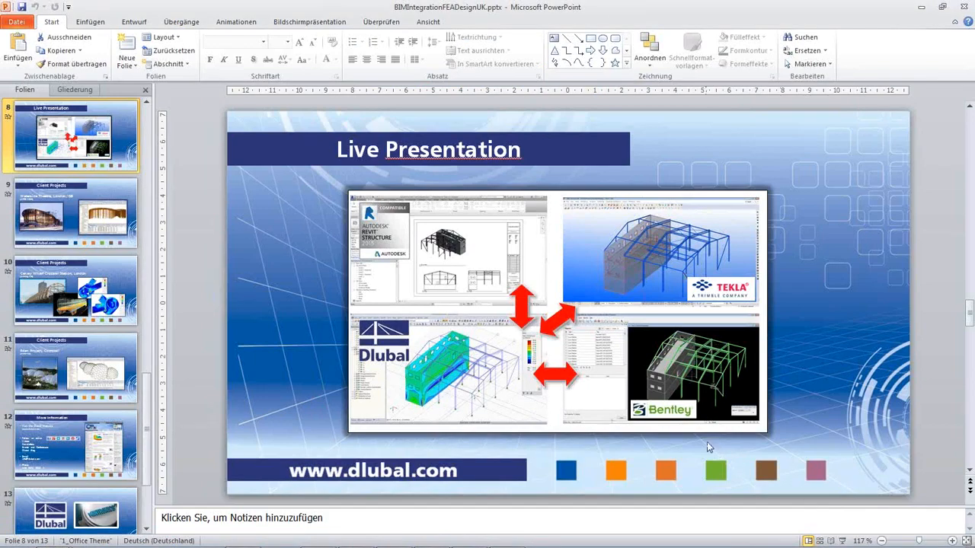
{"action": "left_click", "coordinate": [842, 541]}
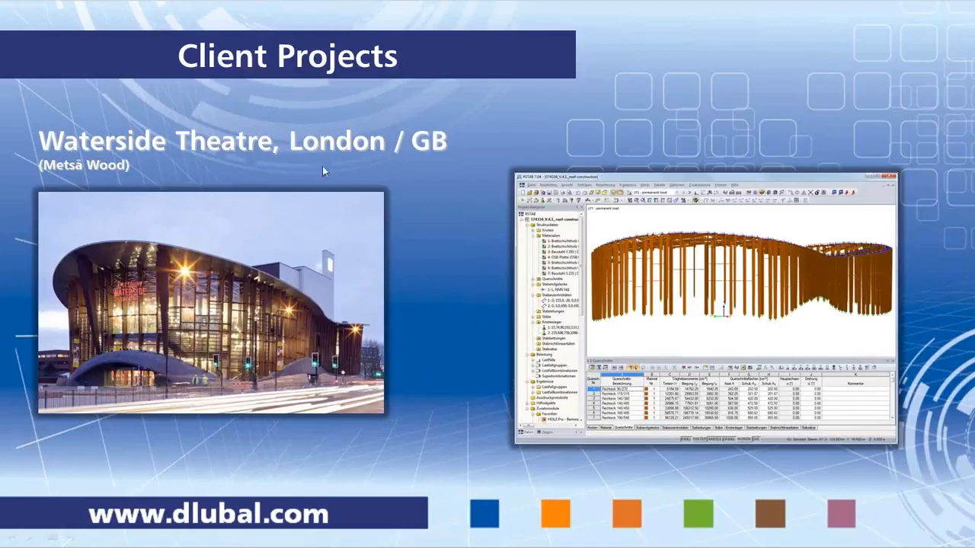
{"action": "left_click", "coordinate": [437, 307]}
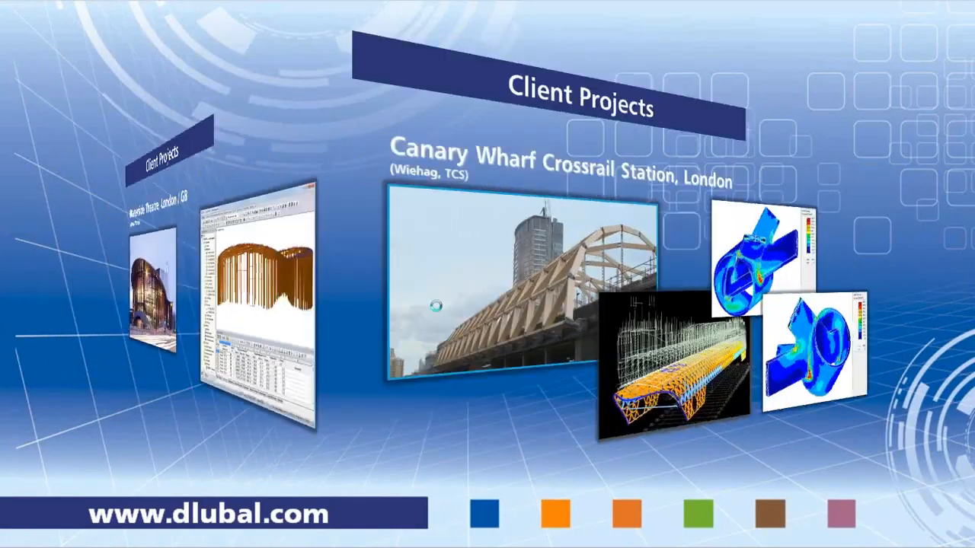